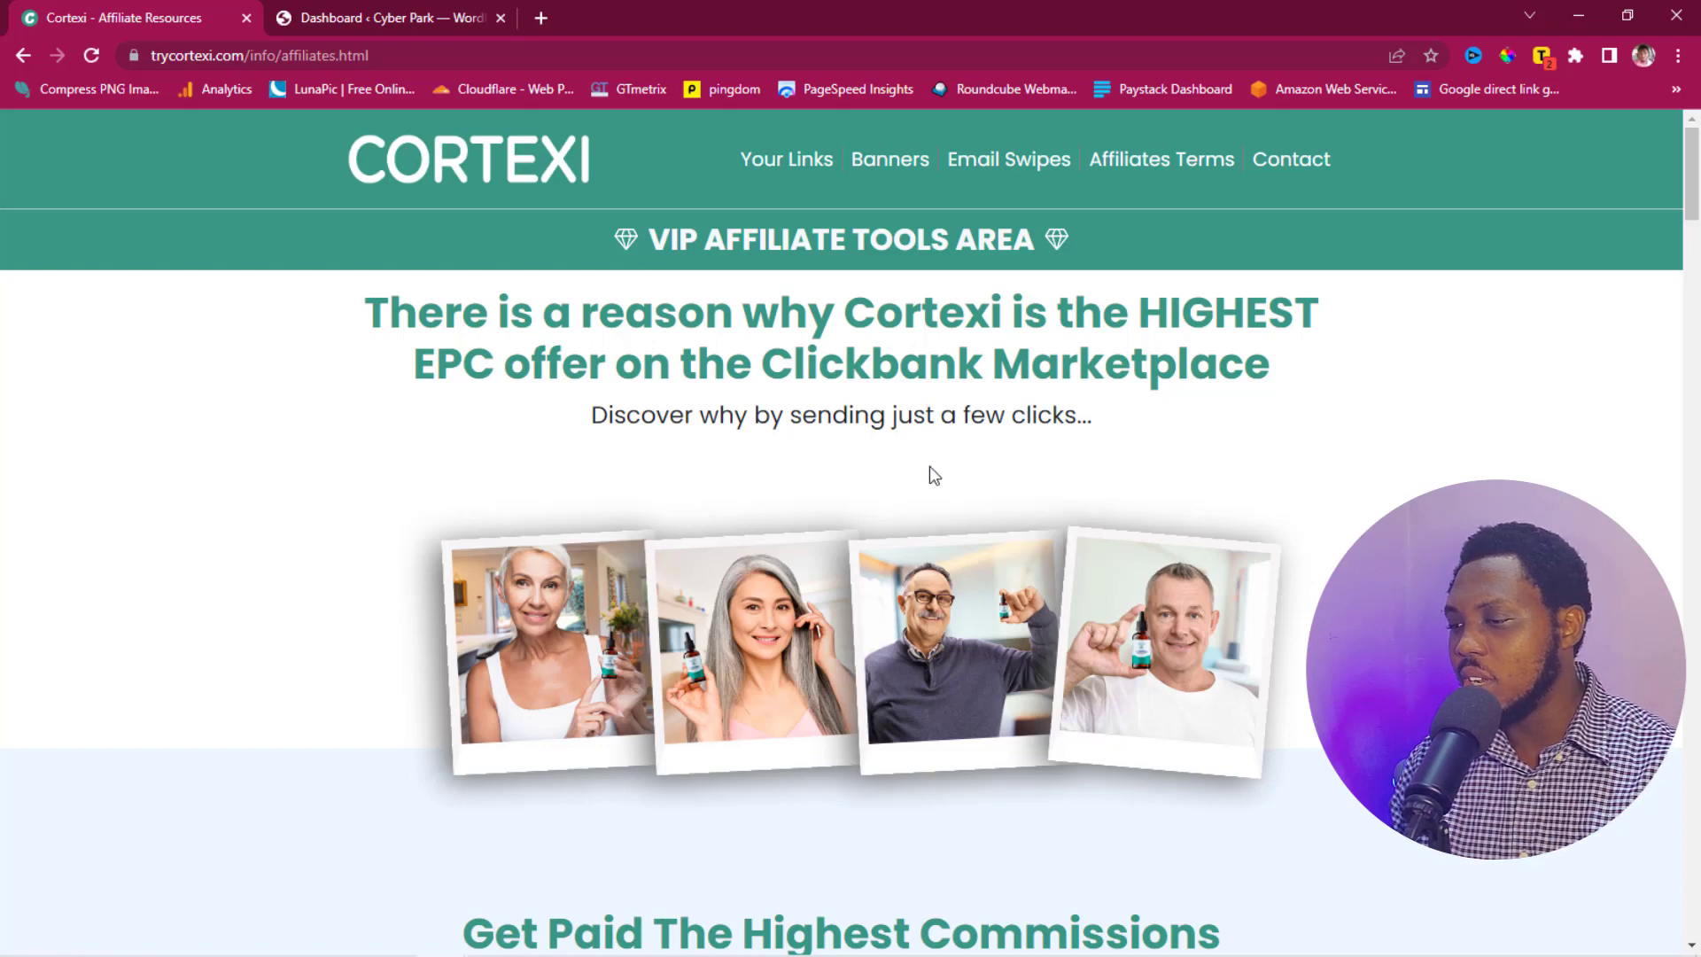
# Step: Look through the Cortexi affiliate resources page, from the audience and device statistics to the affiliate link section
pyautogui.scroll(-6, 950, 476)
pyautogui.scroll(-10, 950, 476)
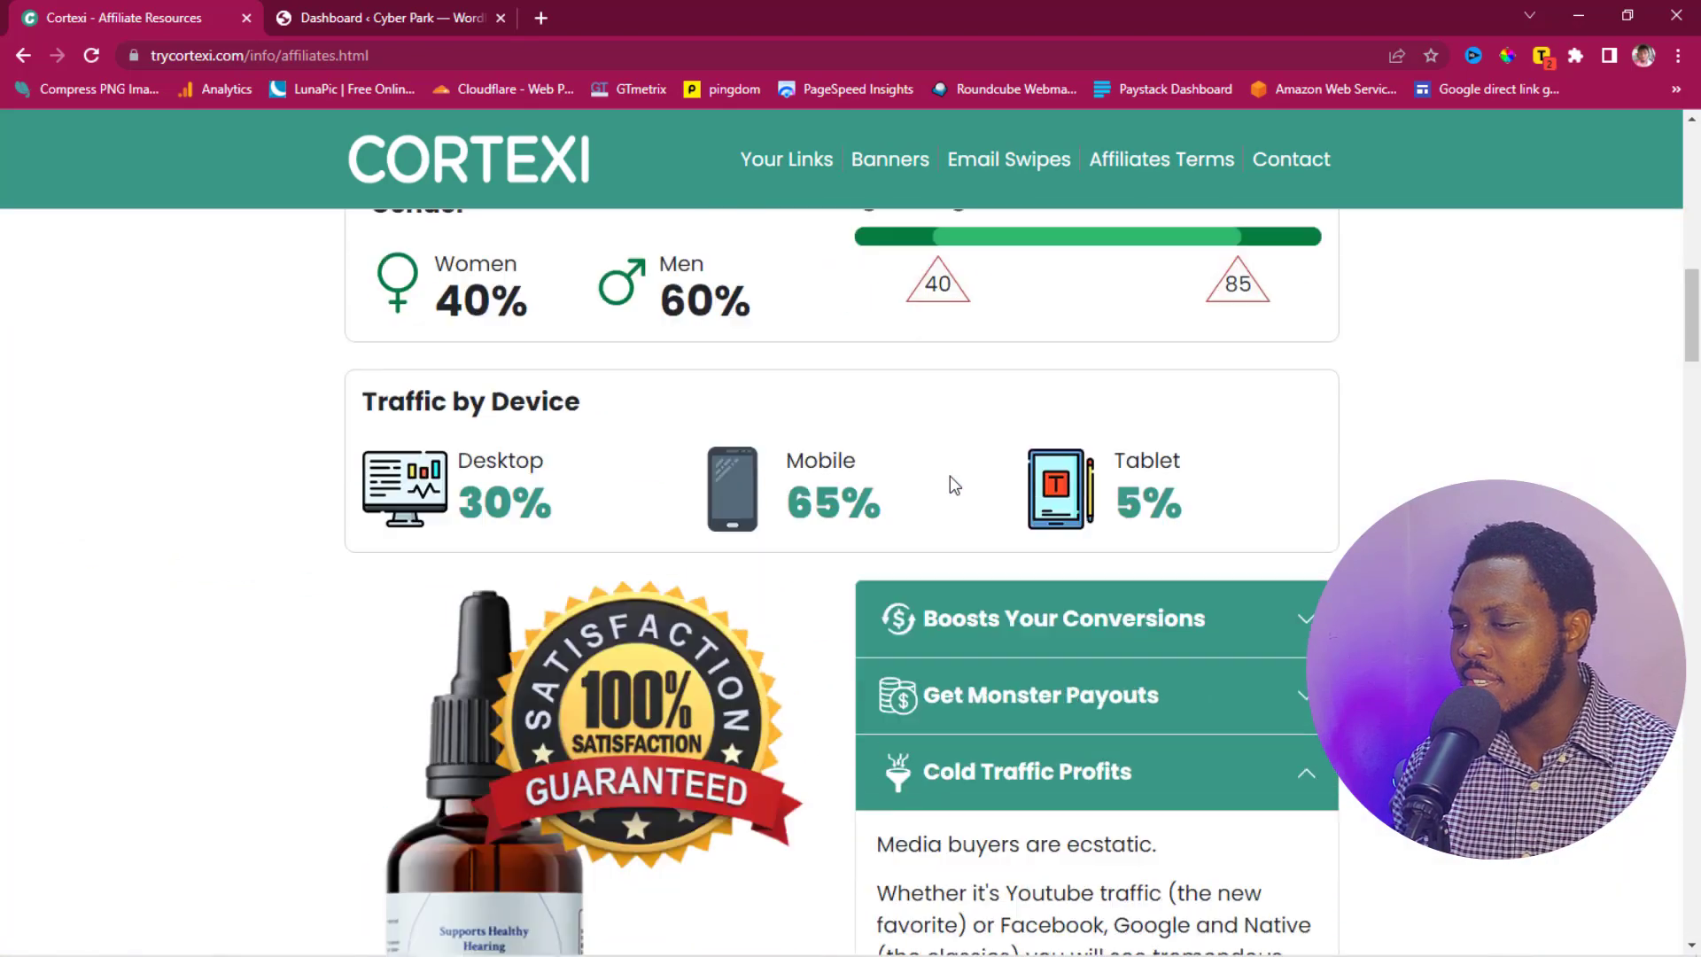
pyautogui.scroll(3, 952, 488)
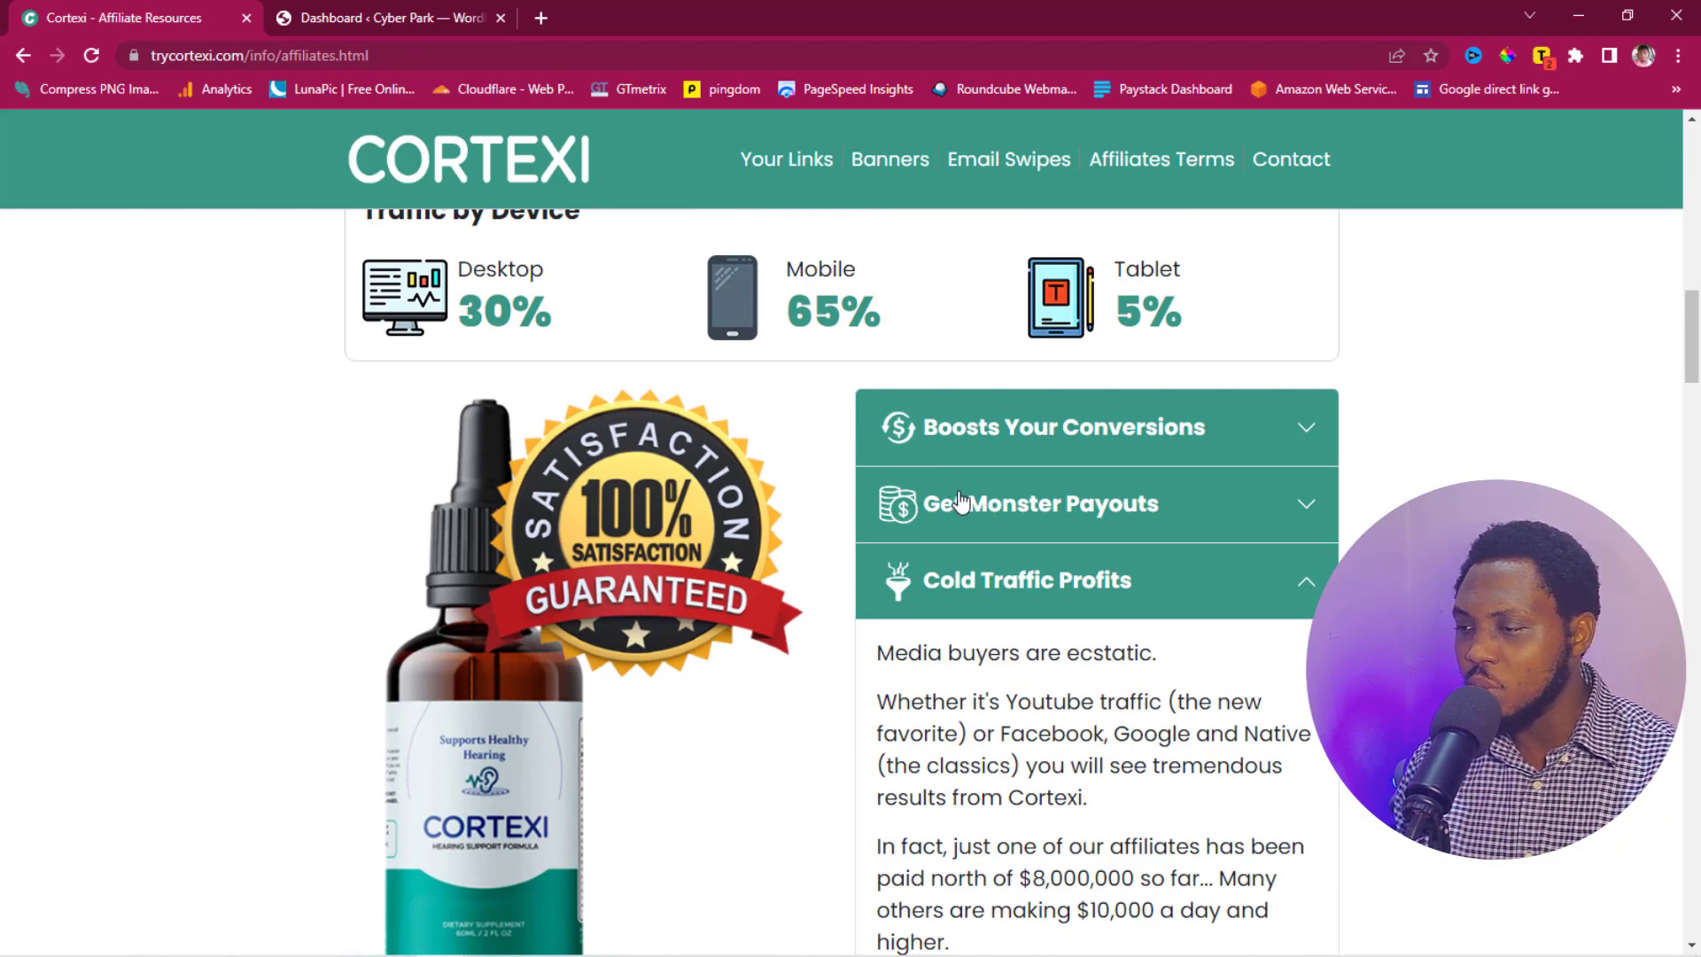
pyautogui.scroll(5, 959, 501)
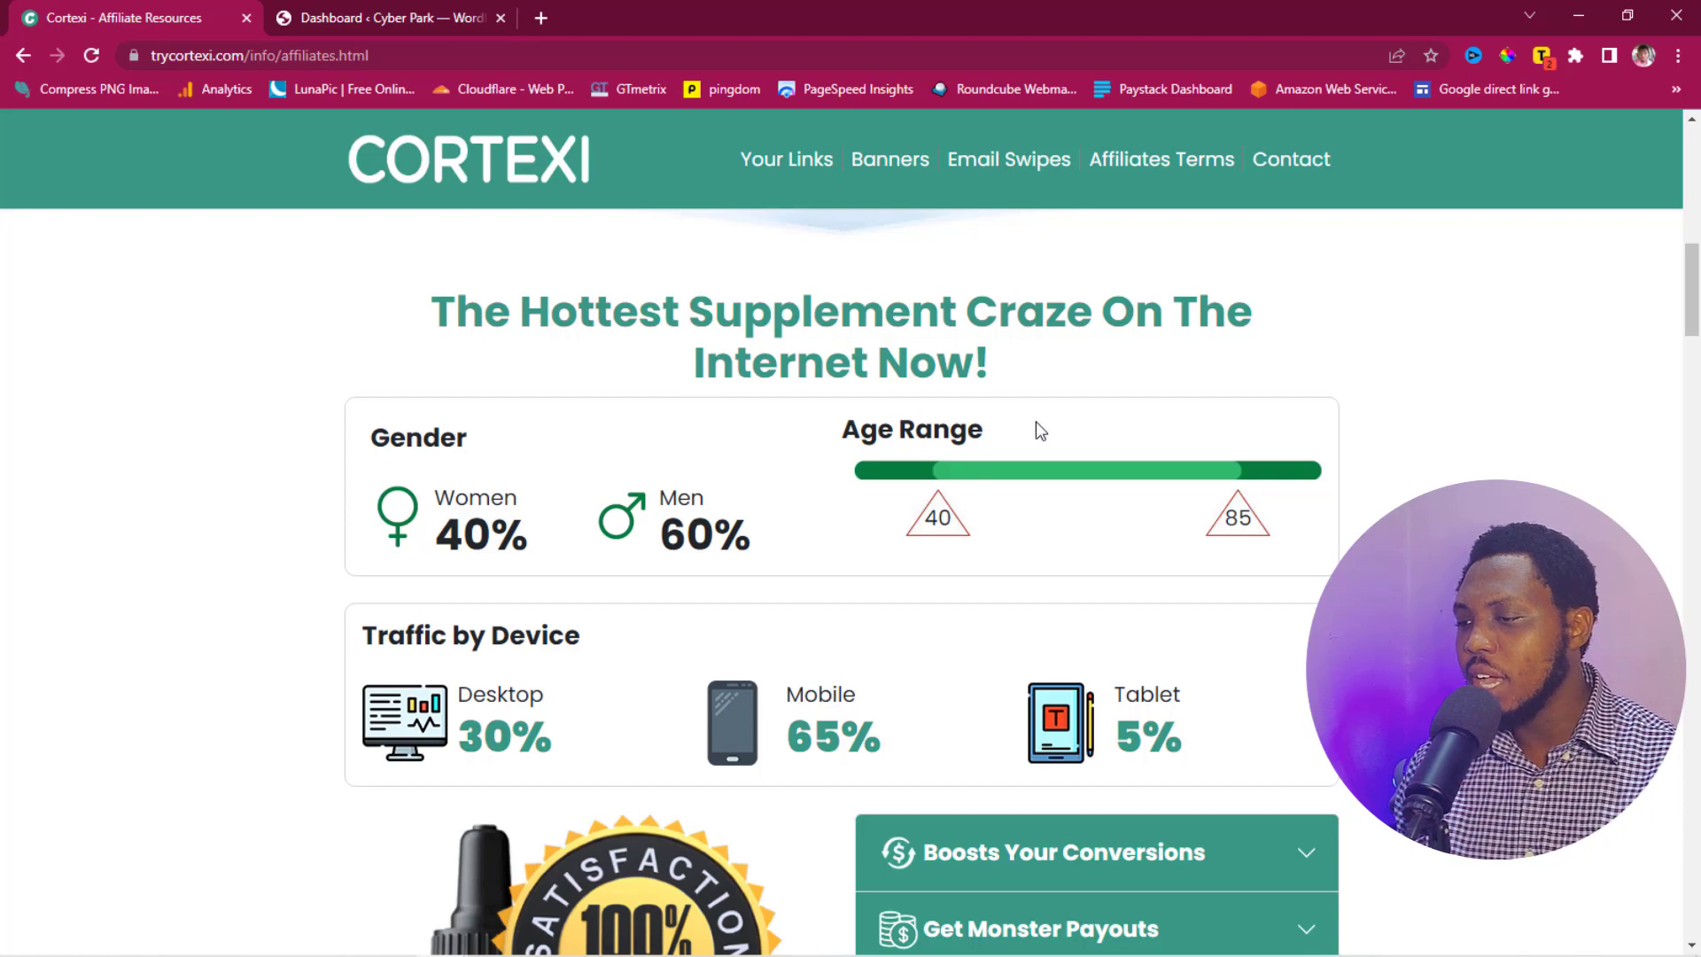
pyautogui.scroll(-3, 1036, 429)
pyautogui.scroll(-12, 1036, 428)
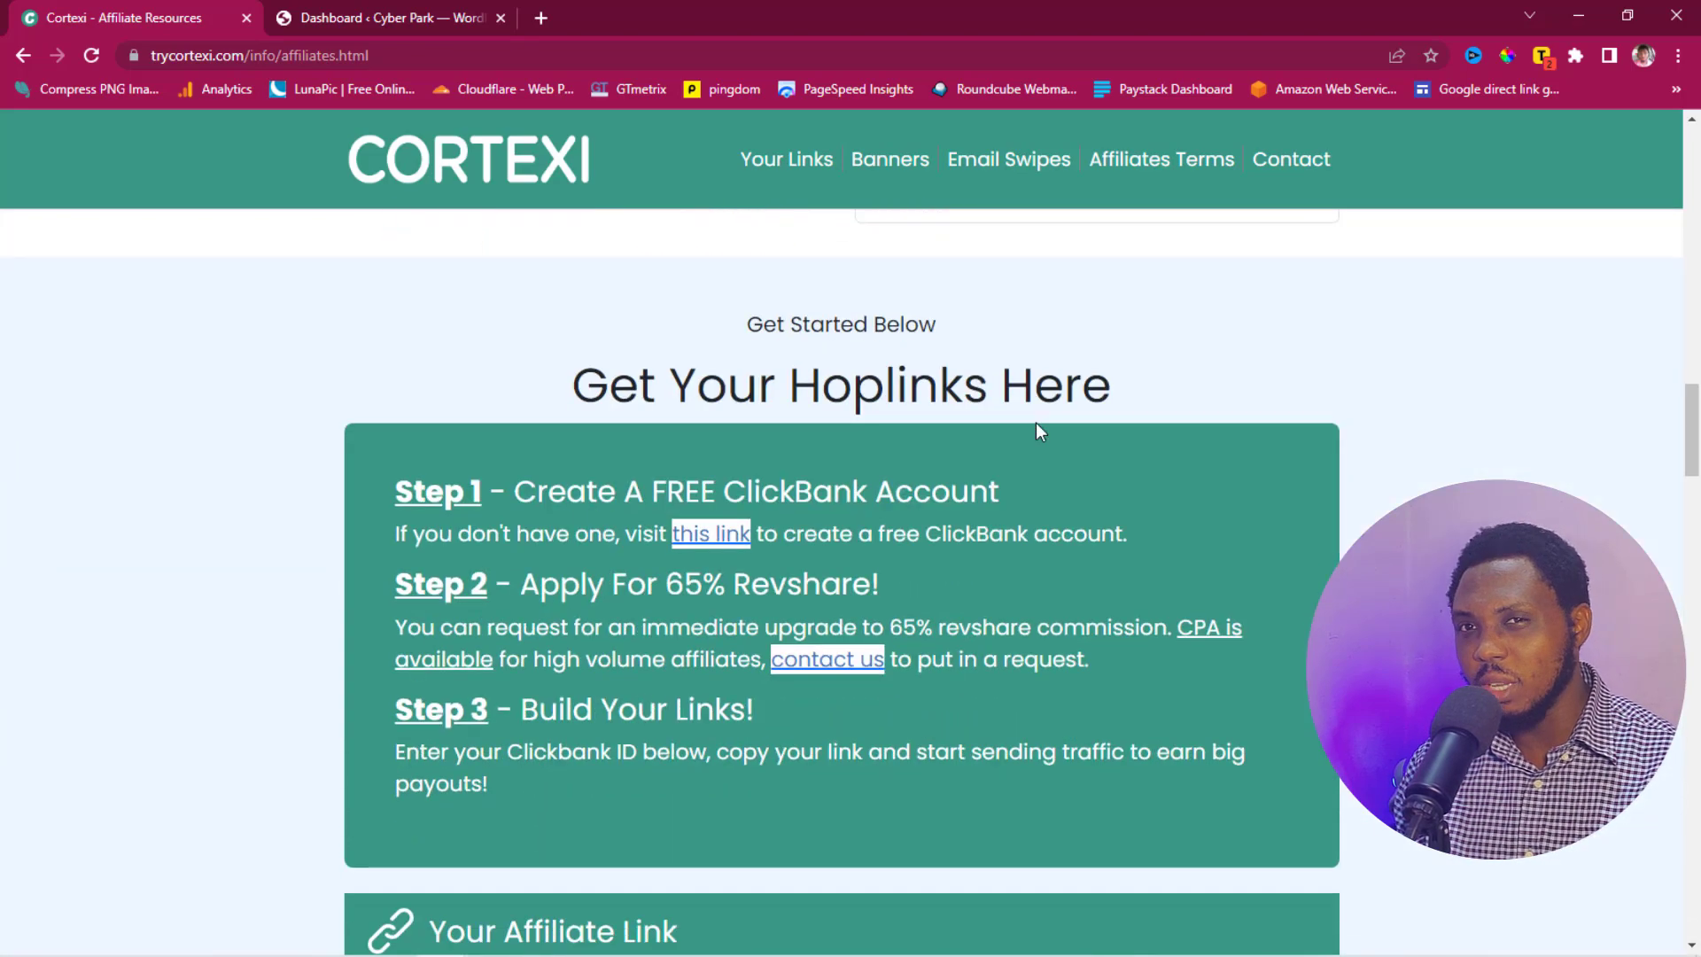
pyautogui.scroll(-6, 1037, 425)
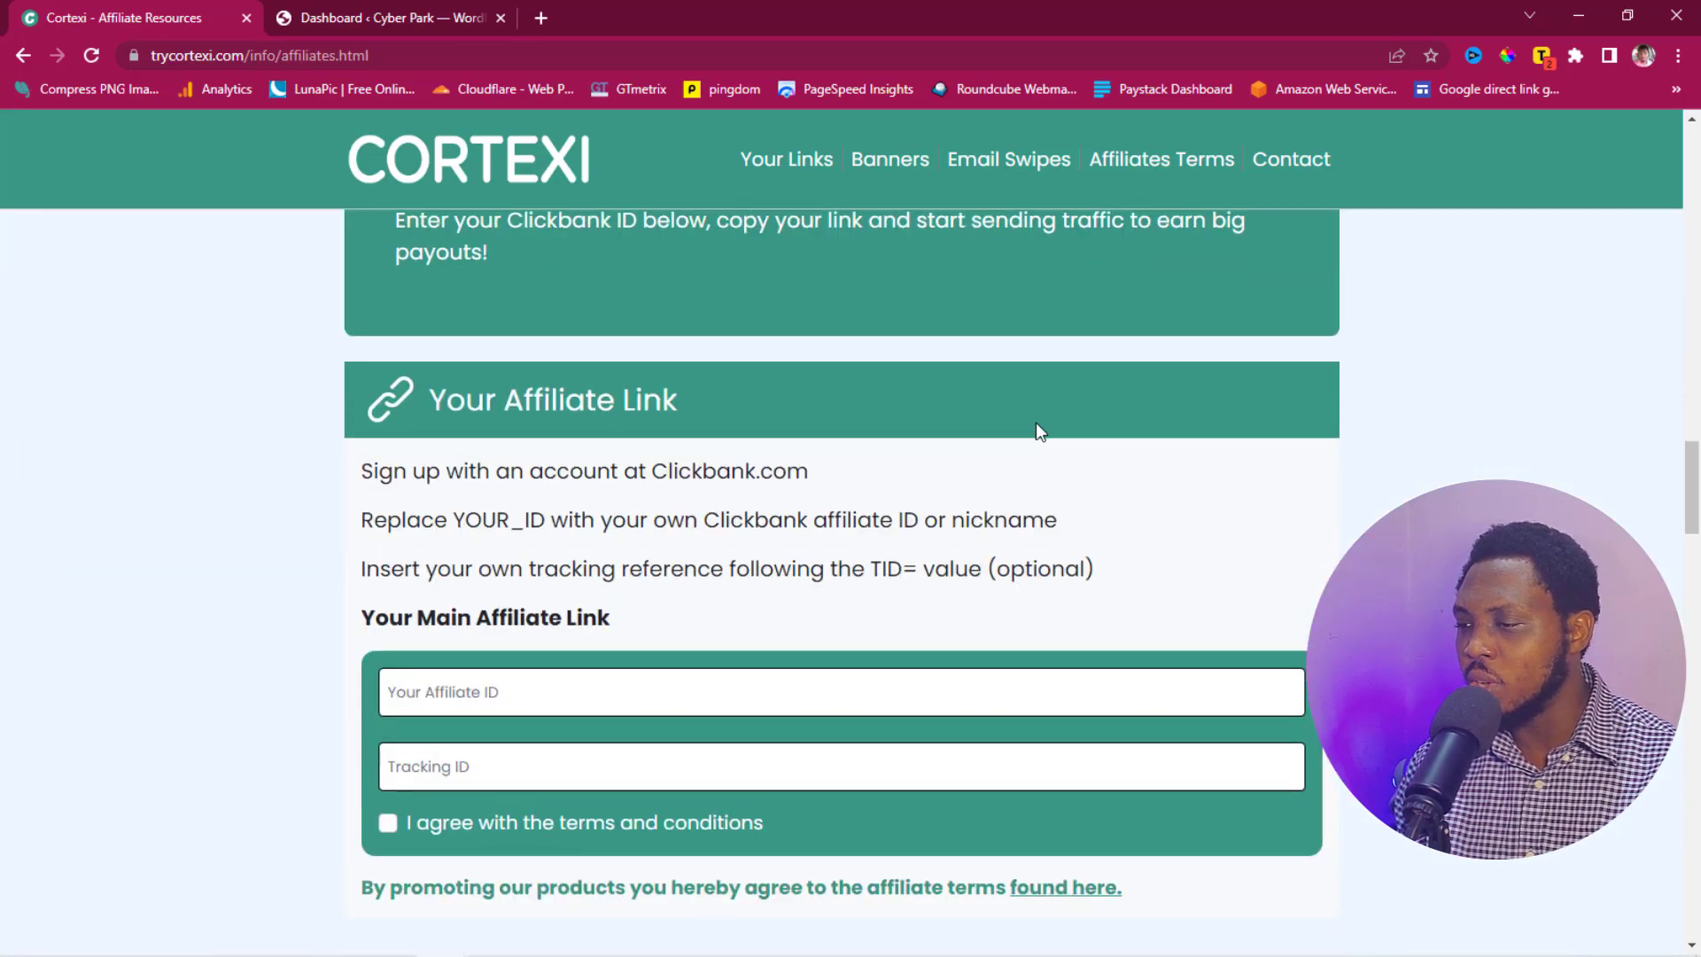
pyautogui.scroll(9, 1036, 425)
pyautogui.scroll(7, 1034, 423)
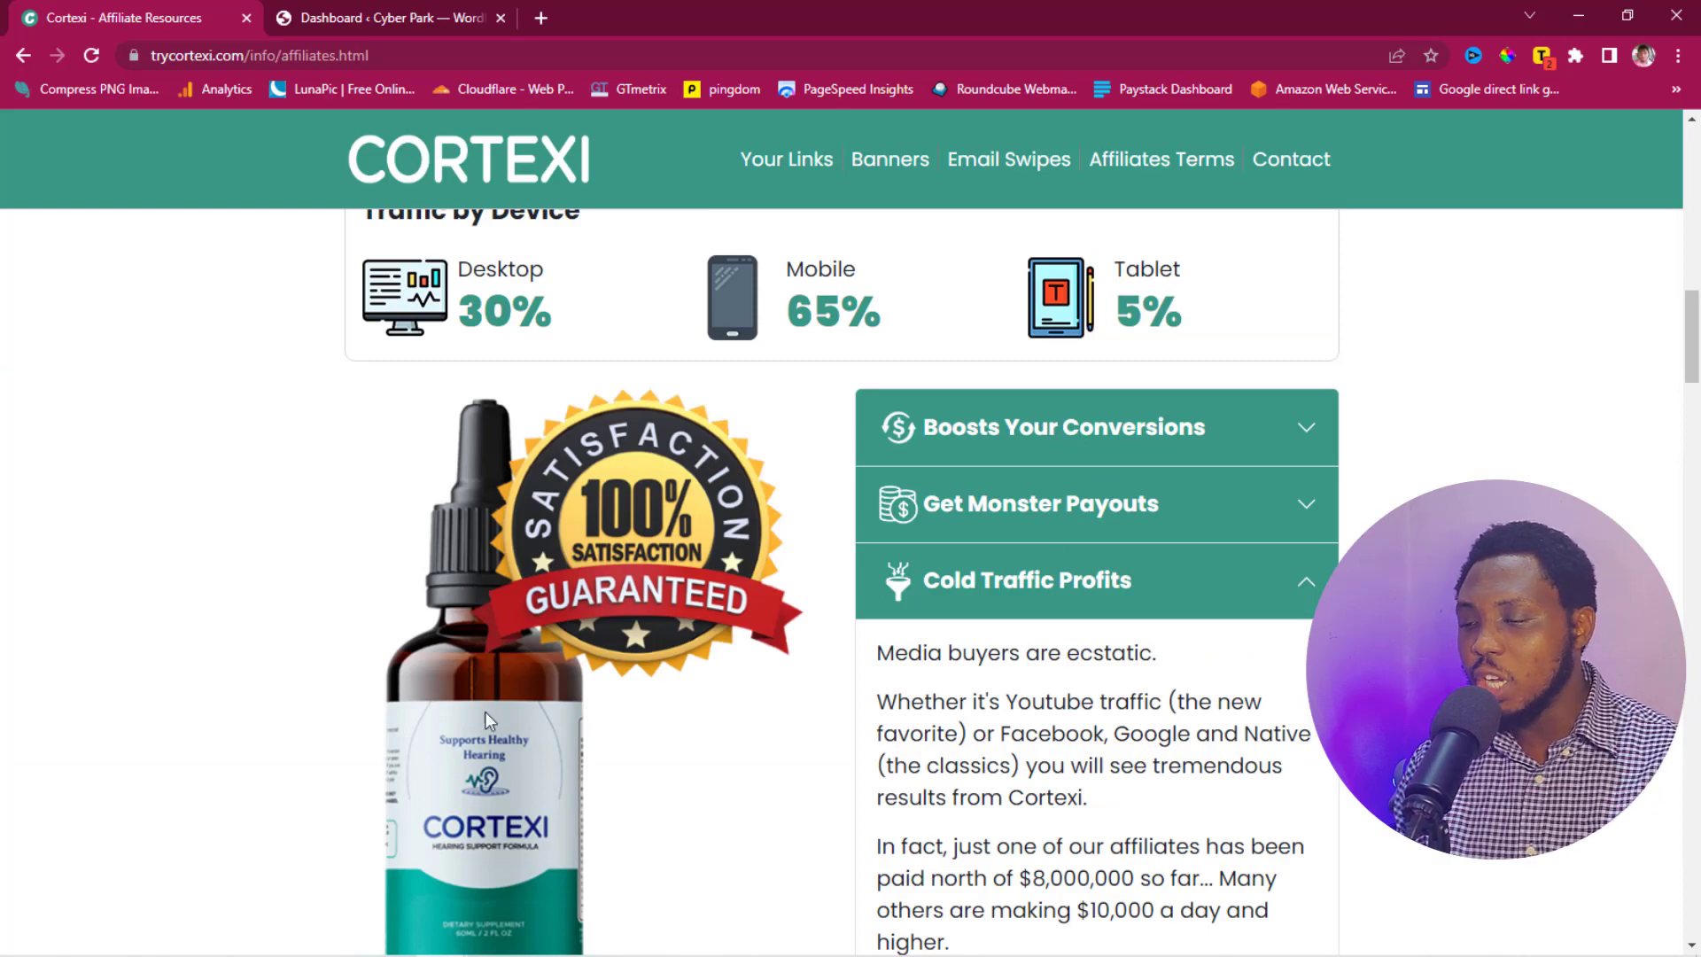
pyautogui.scroll(5, 485, 711)
pyautogui.scroll(4, 530, 679)
pyautogui.scroll(7, 529, 679)
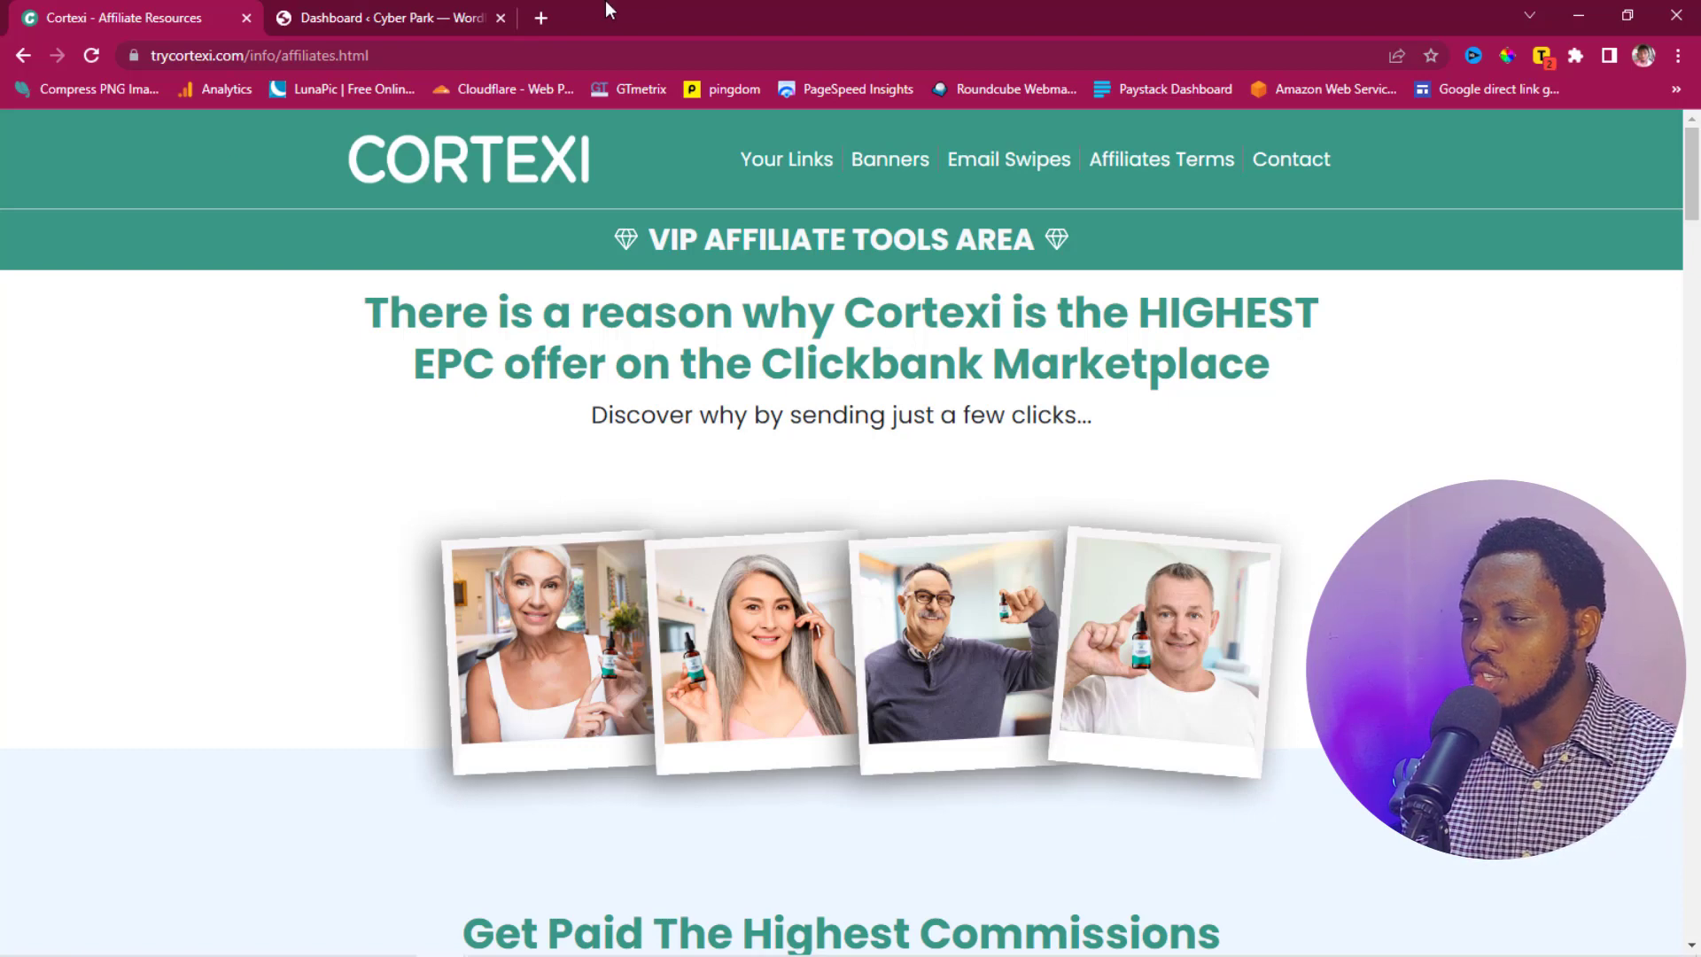
# Step: Open site-shot.com in a new browser tab
pyautogui.click(543, 17)
pyautogui.click(536, 55)
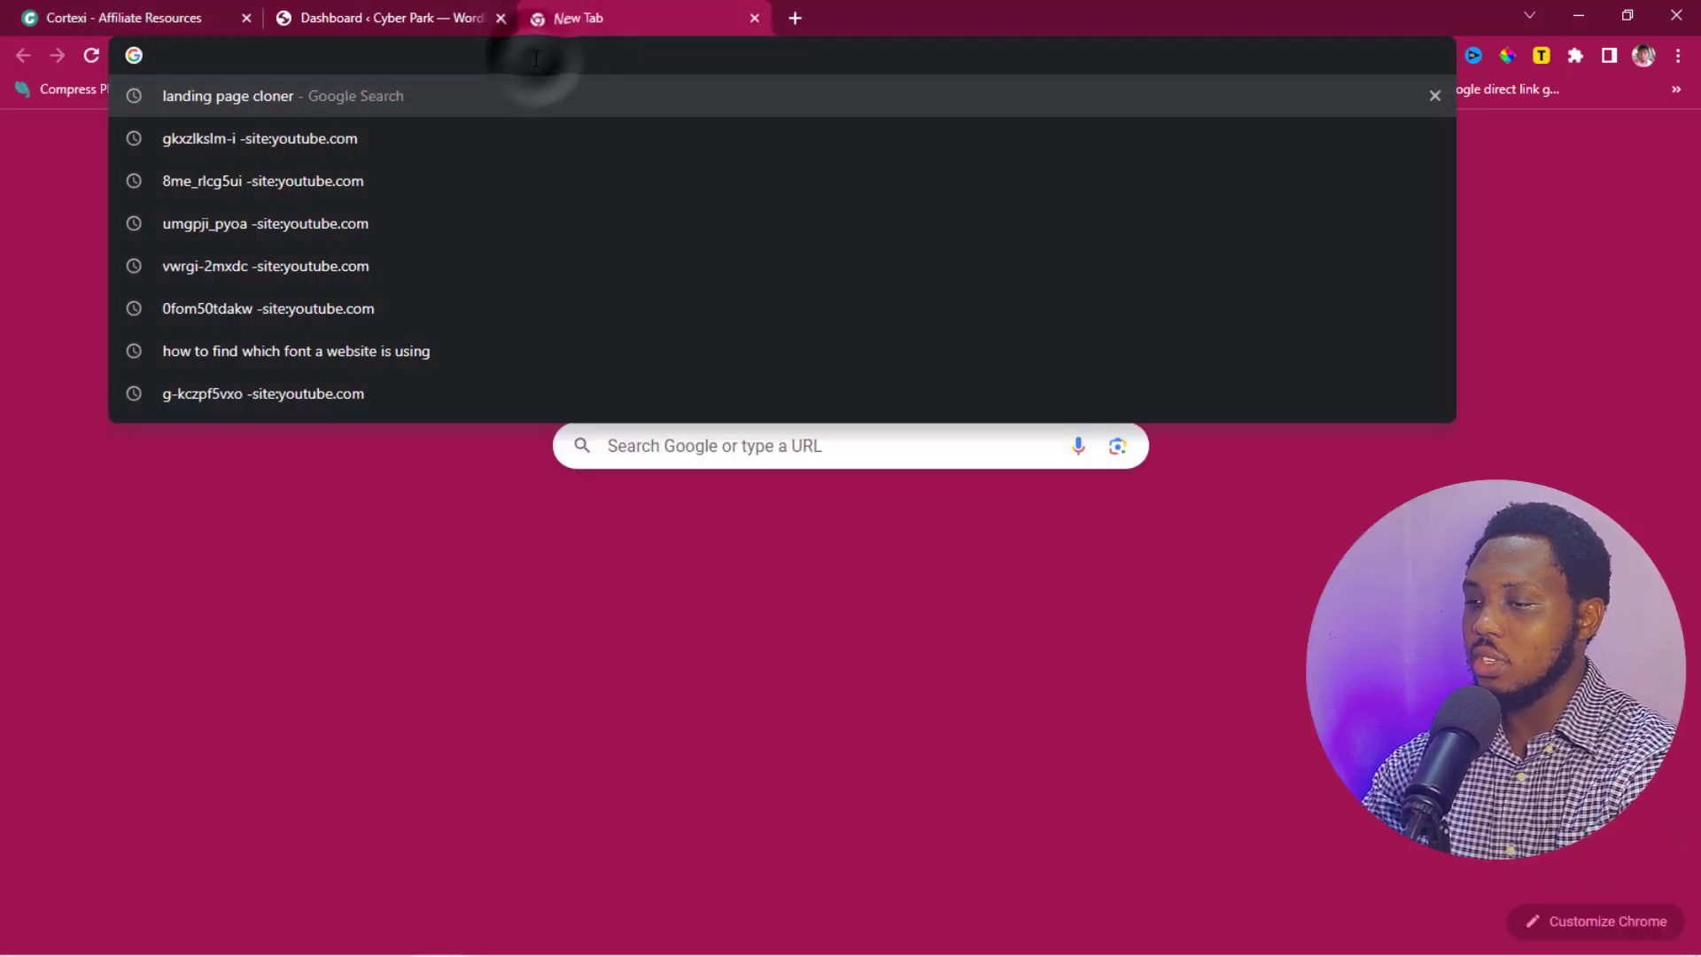
pyautogui.write('site-shot.com')
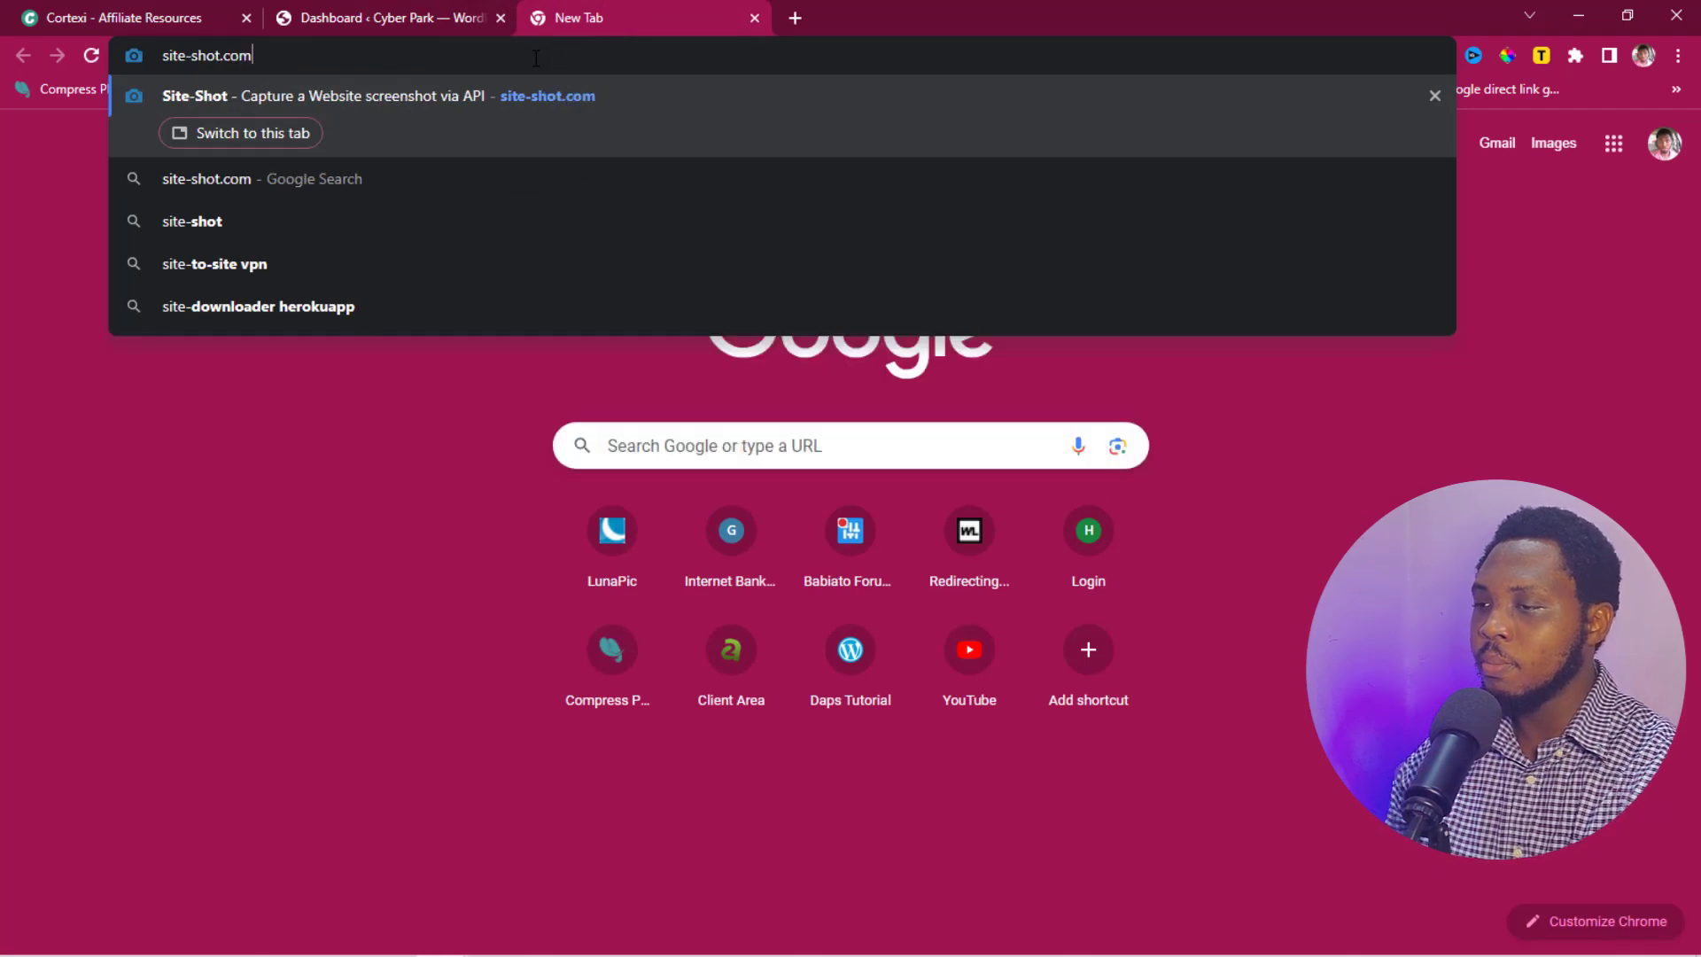
pyautogui.press('Return')
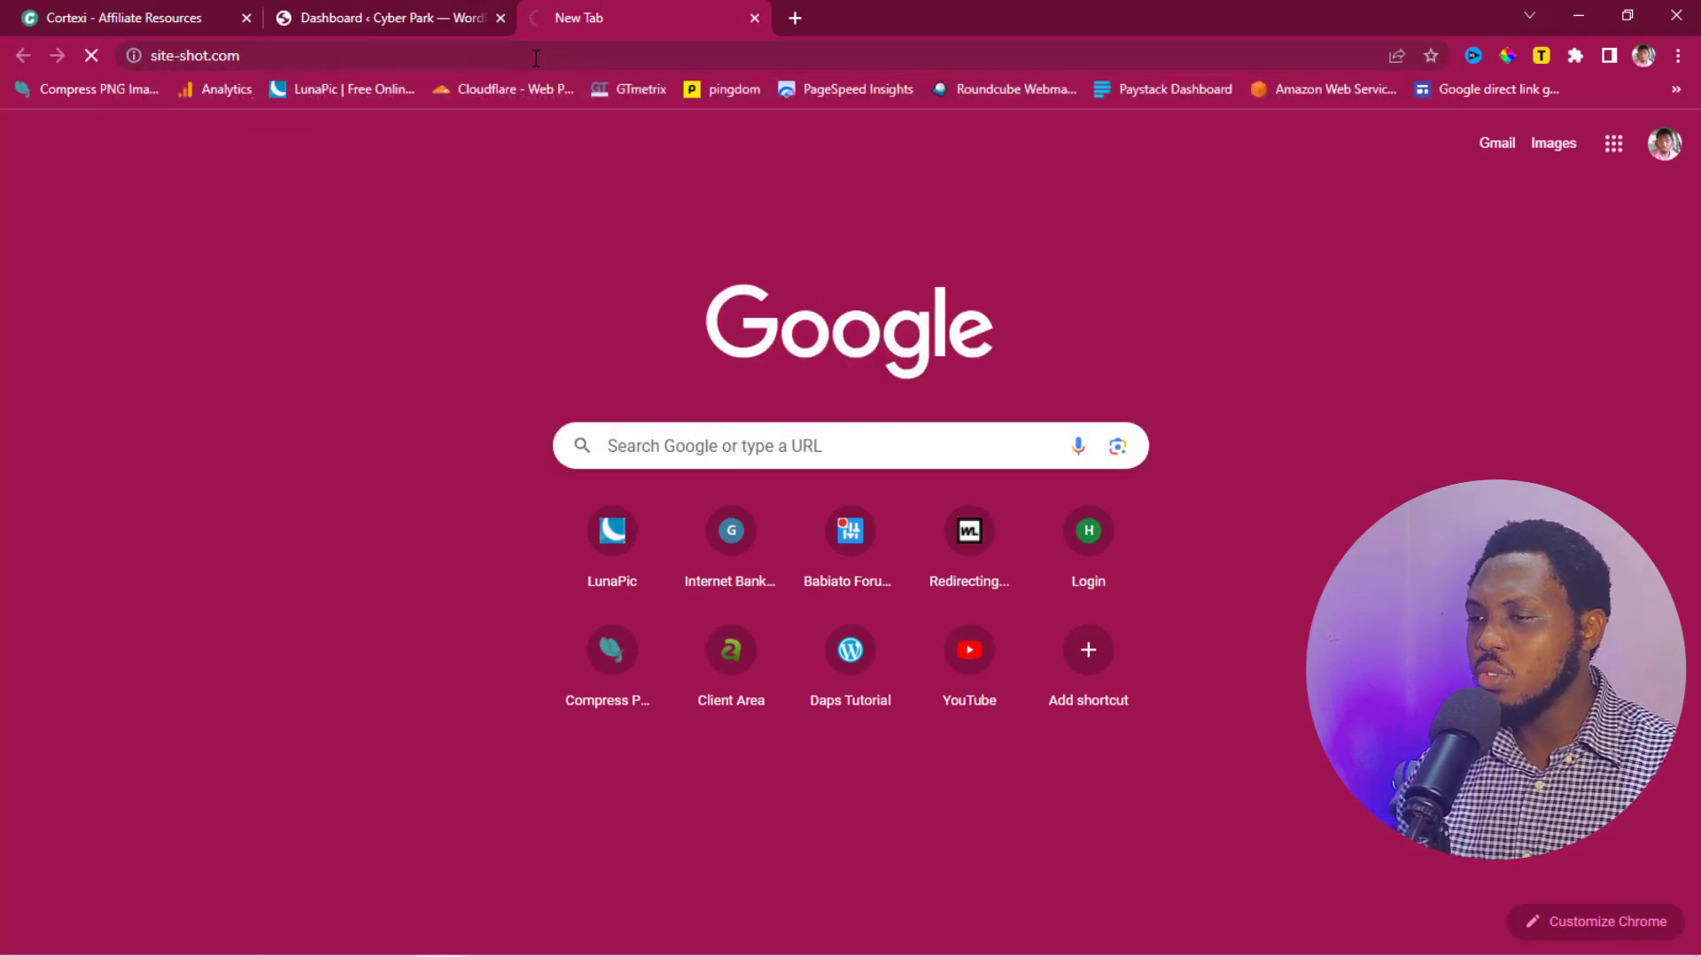
# Step: Copy the Cortexi affiliate page's address and enter it as the website to capture in Site-Shot
pyautogui.click(444, 16)
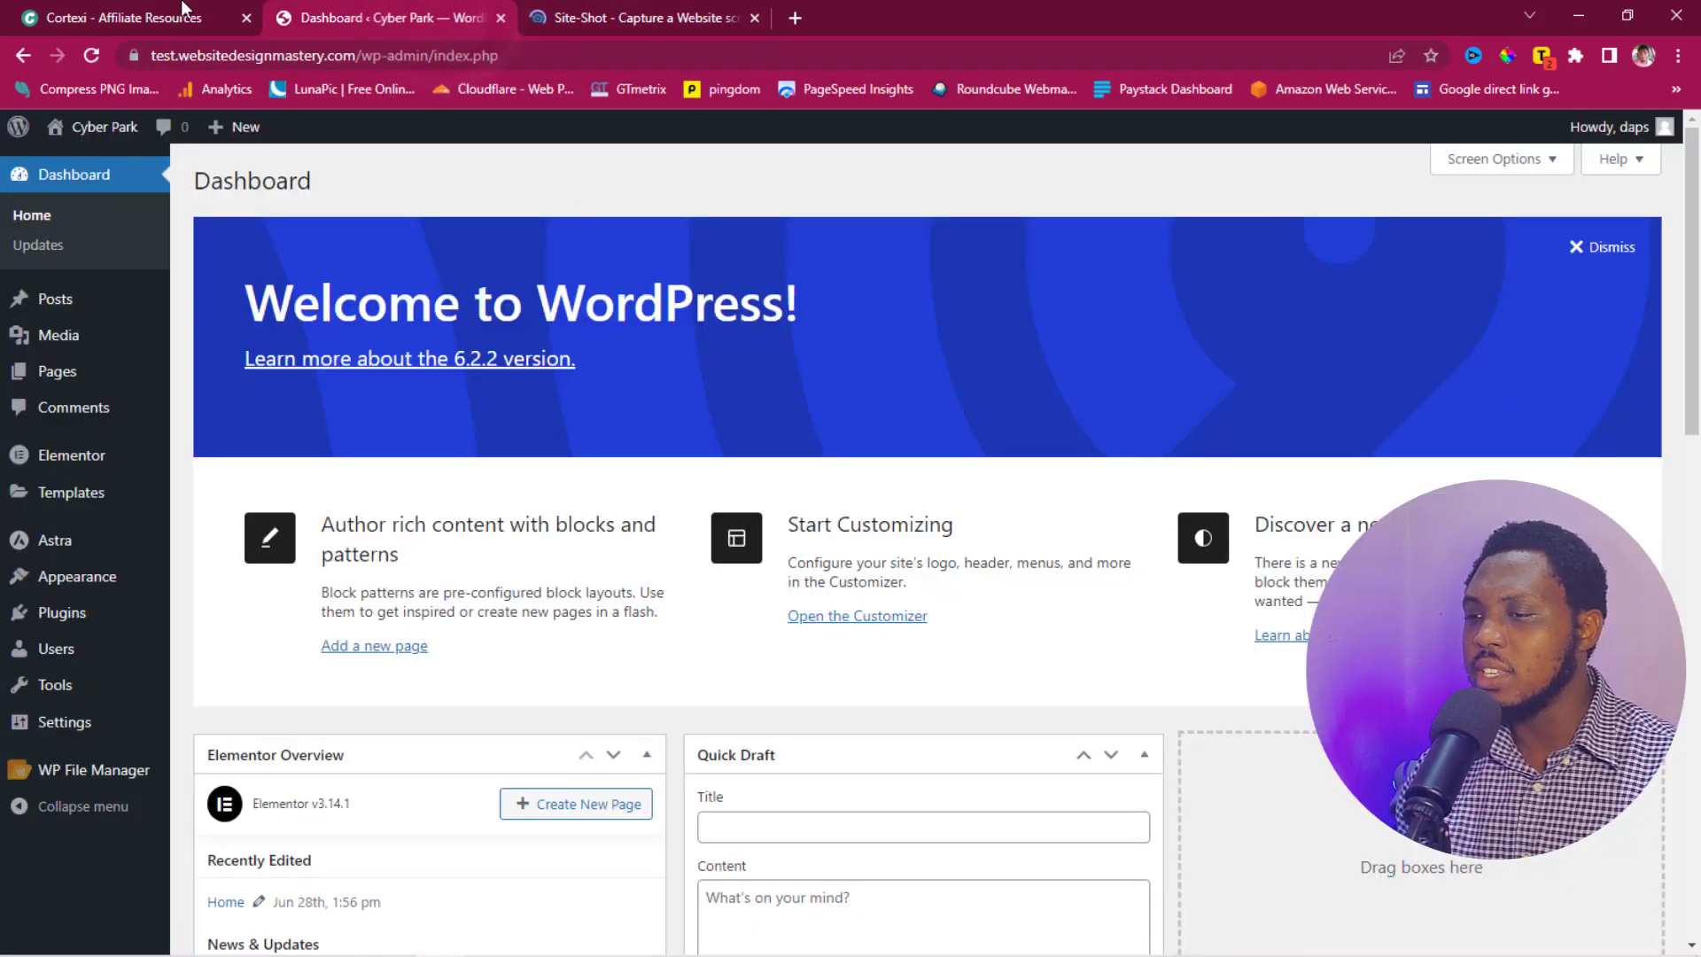
pyautogui.click(99, 19)
pyautogui.click(390, 55)
pyautogui.hotkey('ctrl', 'c')
pyautogui.click(647, 18)
pyautogui.click(380, 203)
pyautogui.hotkey('ctrl', 'v')
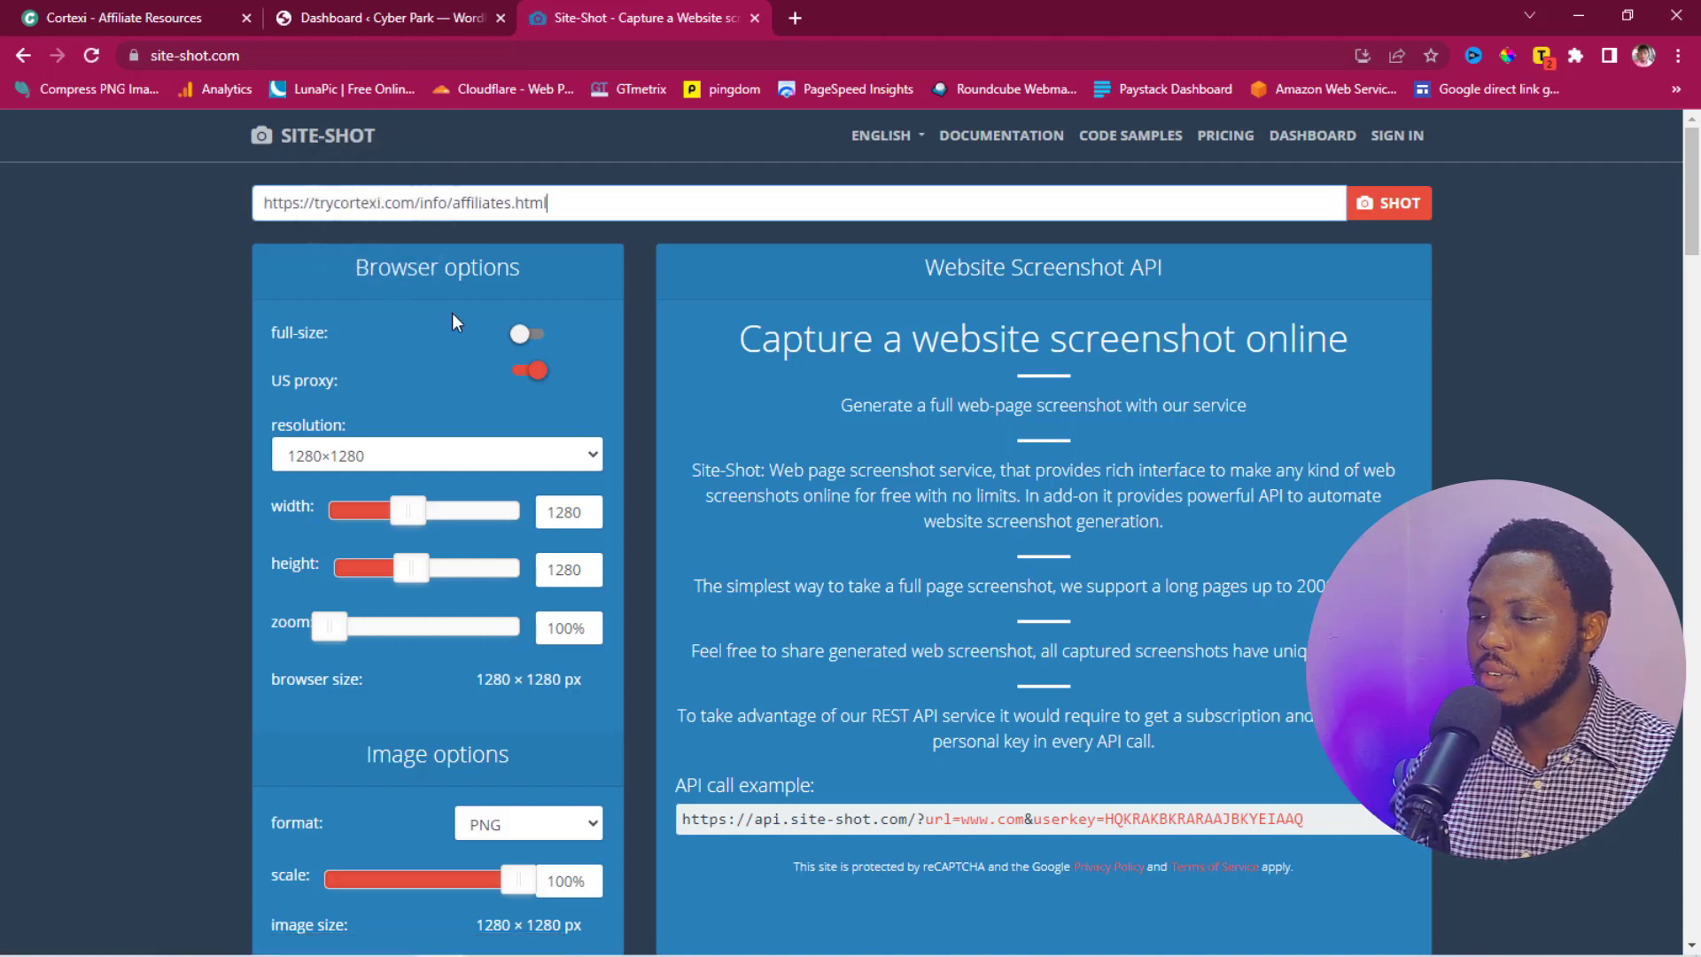
# Step: Capture the Cortexi page as a full-size screenshot in JPEG format
pyautogui.click(534, 335)
pyautogui.scroll(-2, 585, 324)
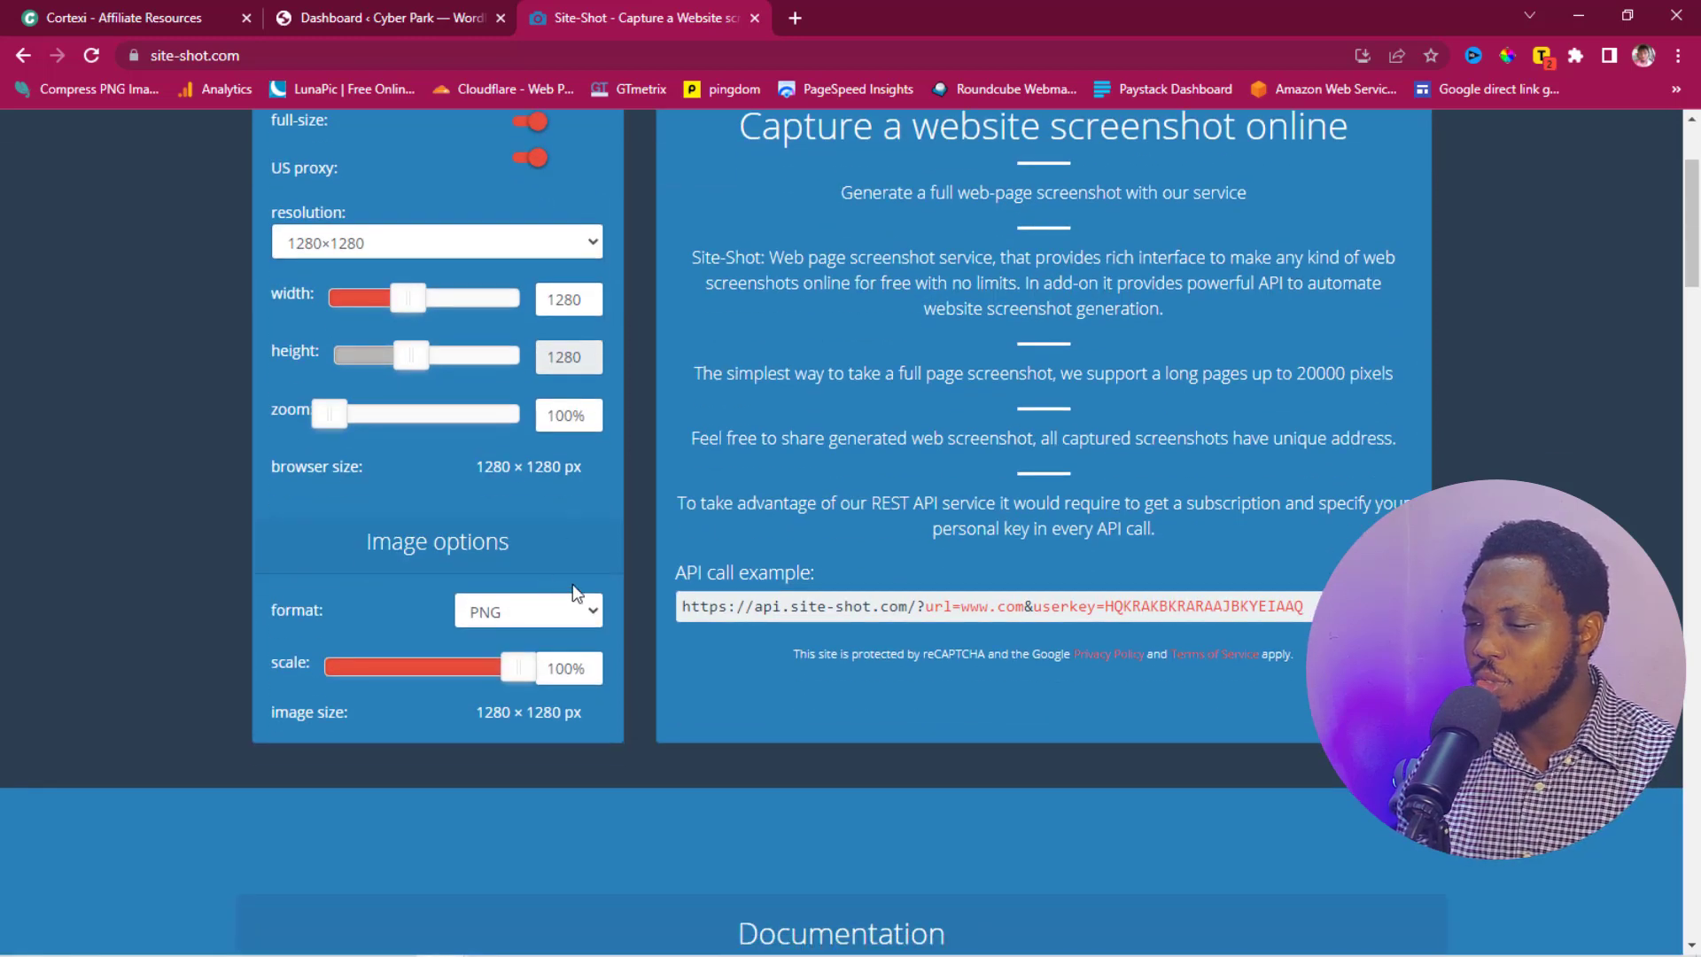
pyautogui.click(572, 611)
pyautogui.click(498, 665)
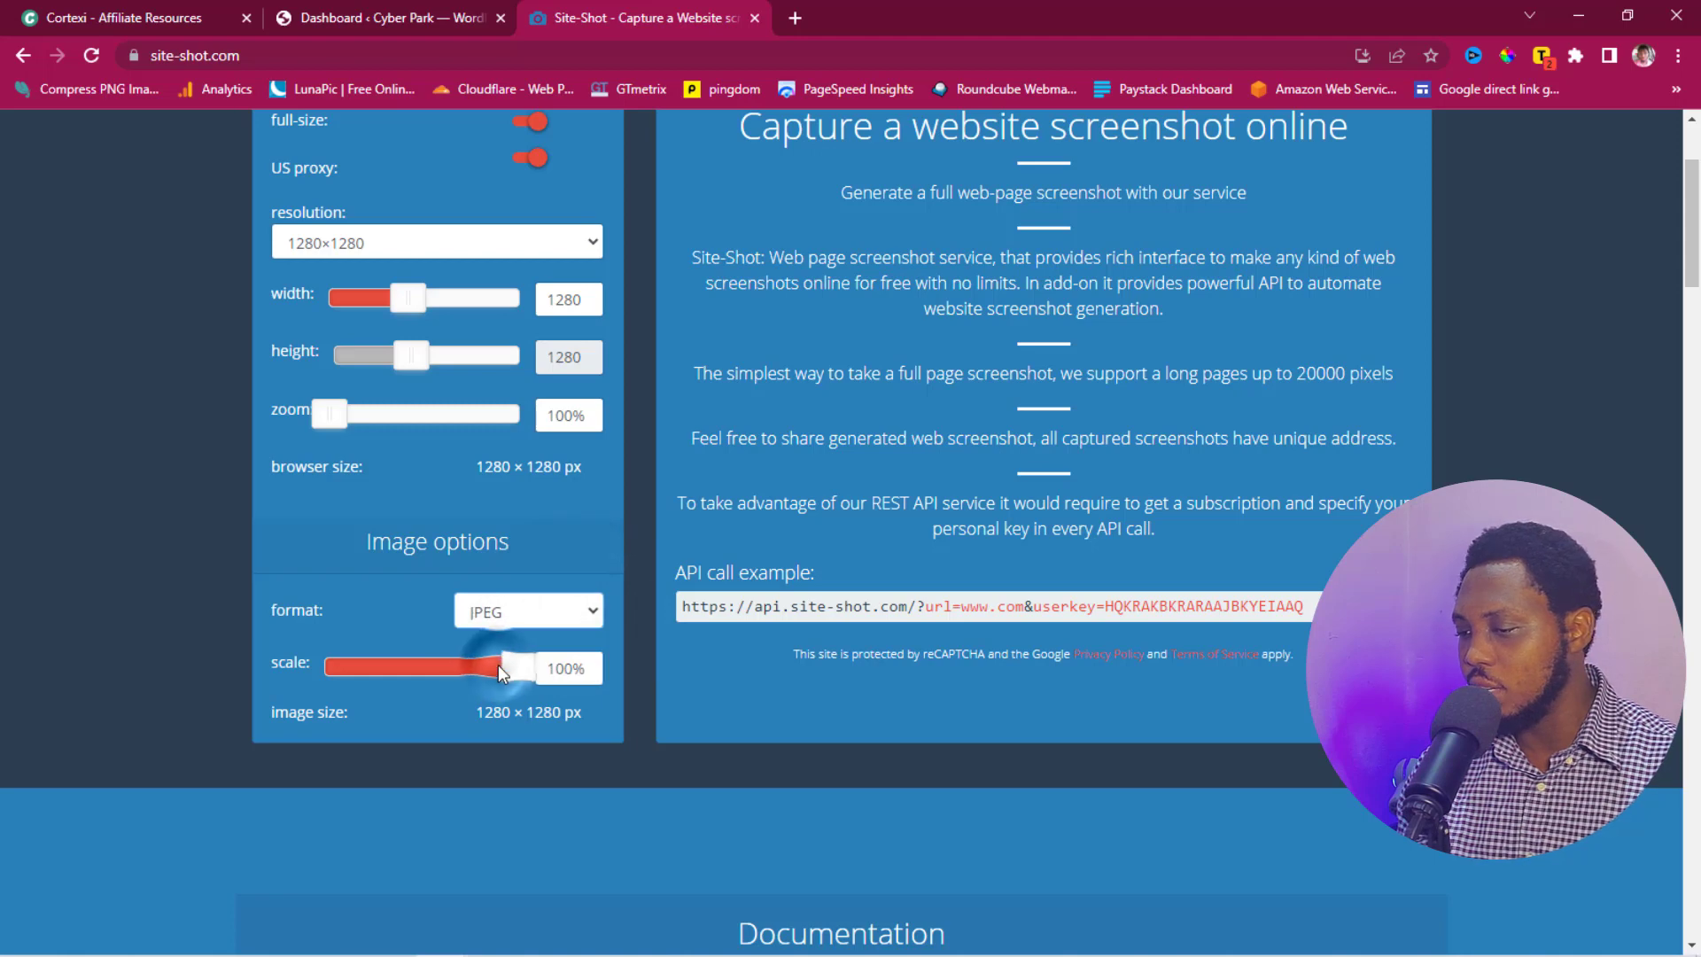
pyautogui.scroll(2, 491, 660)
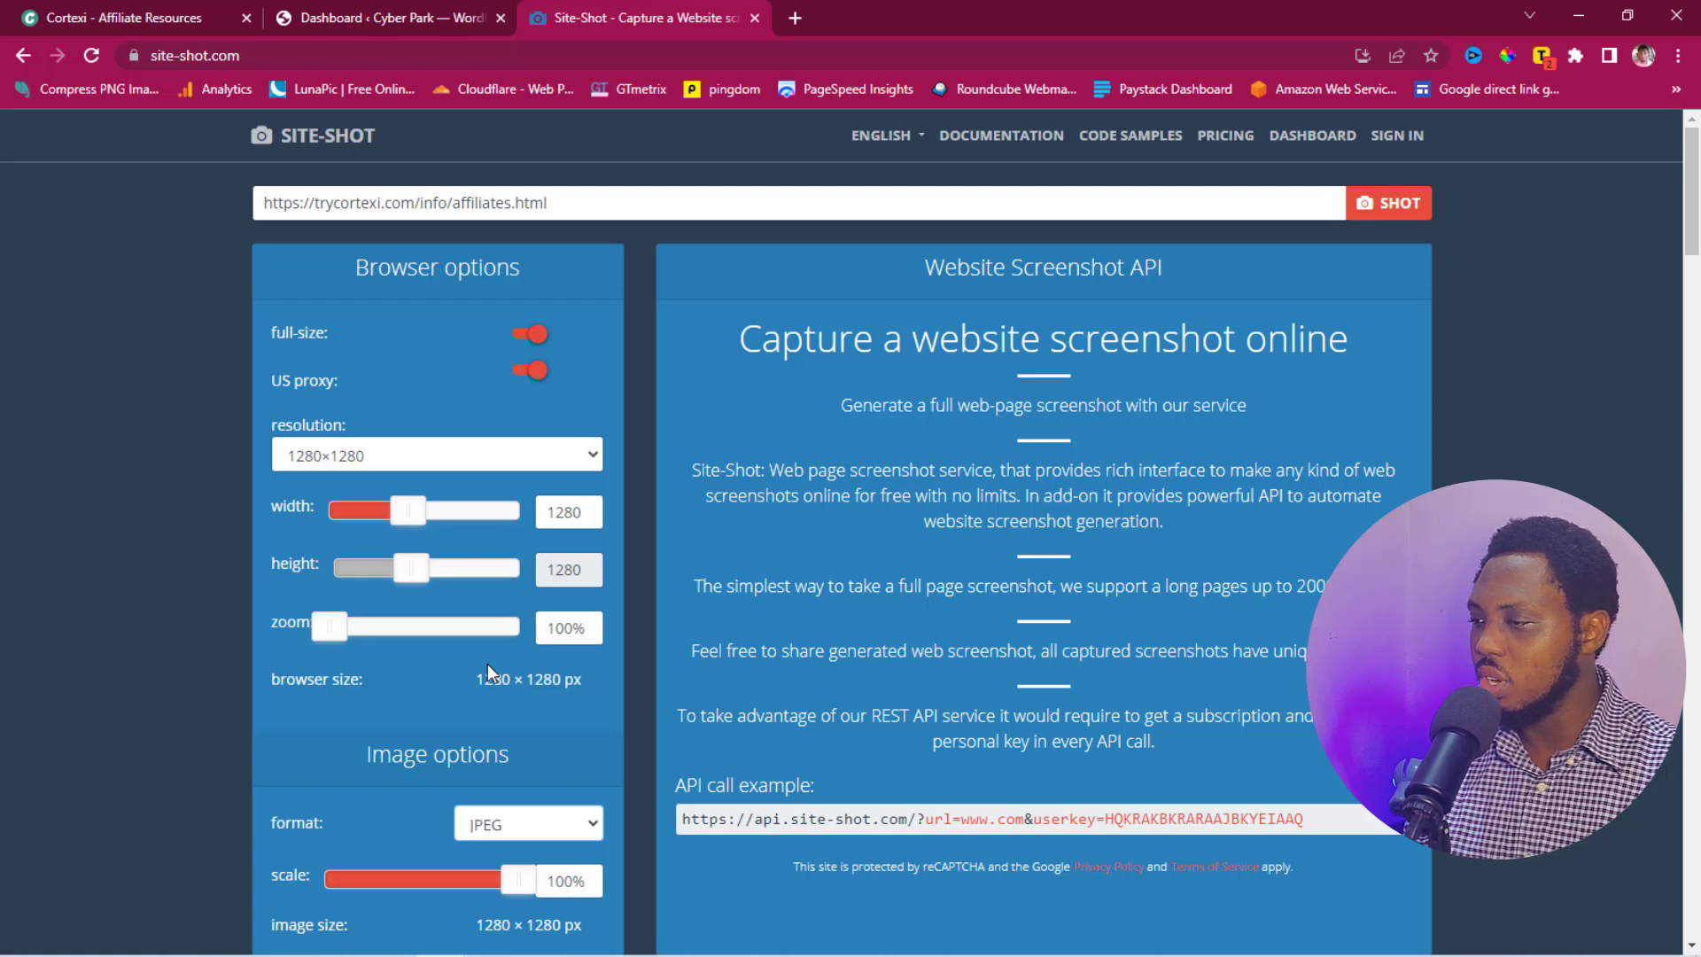
pyautogui.click(1386, 211)
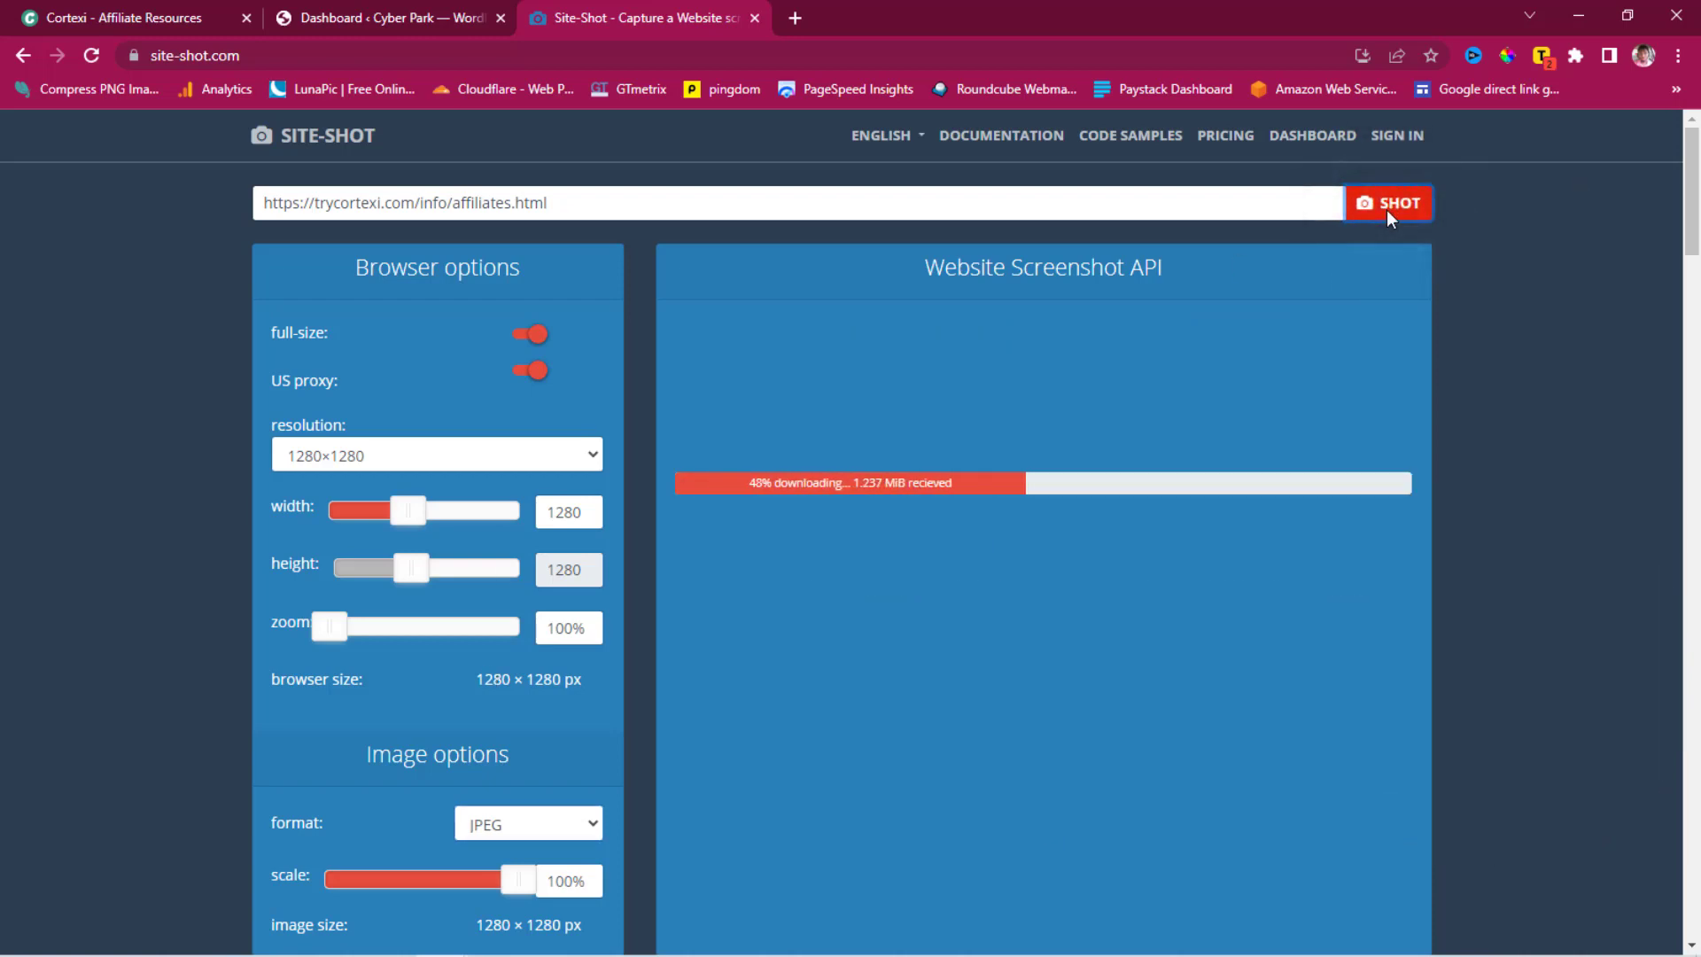
# Step: Check the captured screenshot down to the end of the page and download it
pyautogui.scroll(-2, 1235, 533)
pyautogui.scroll(-3, 1235, 533)
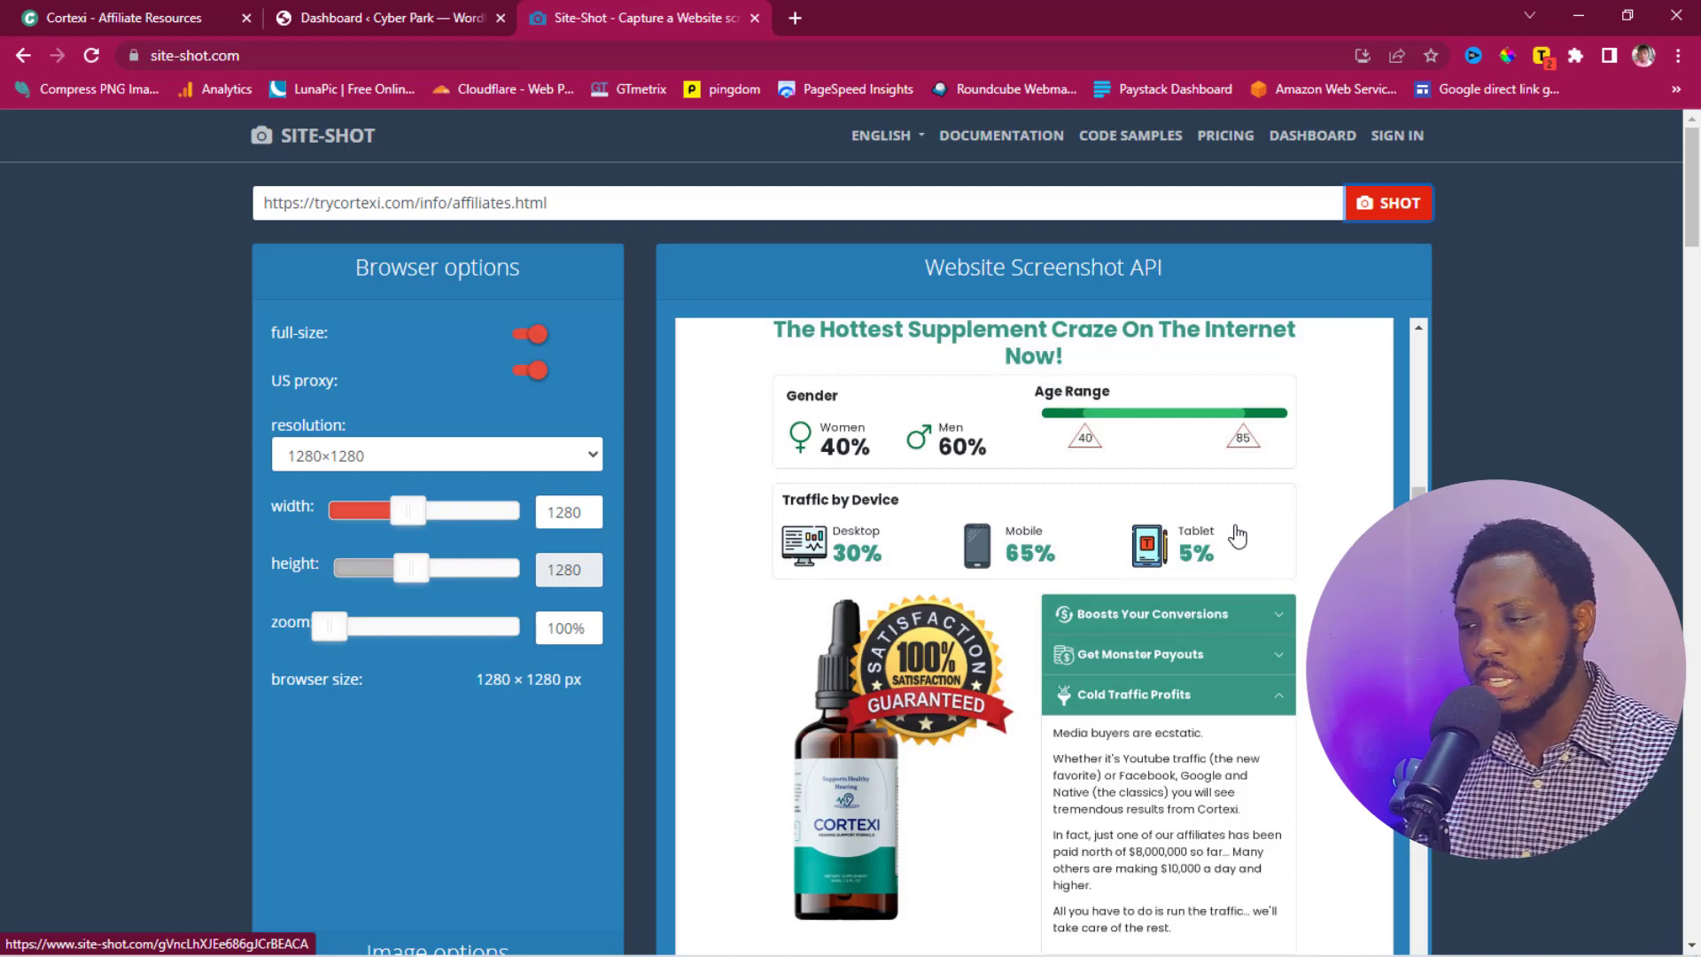
pyautogui.scroll(-20, 1338, 542)
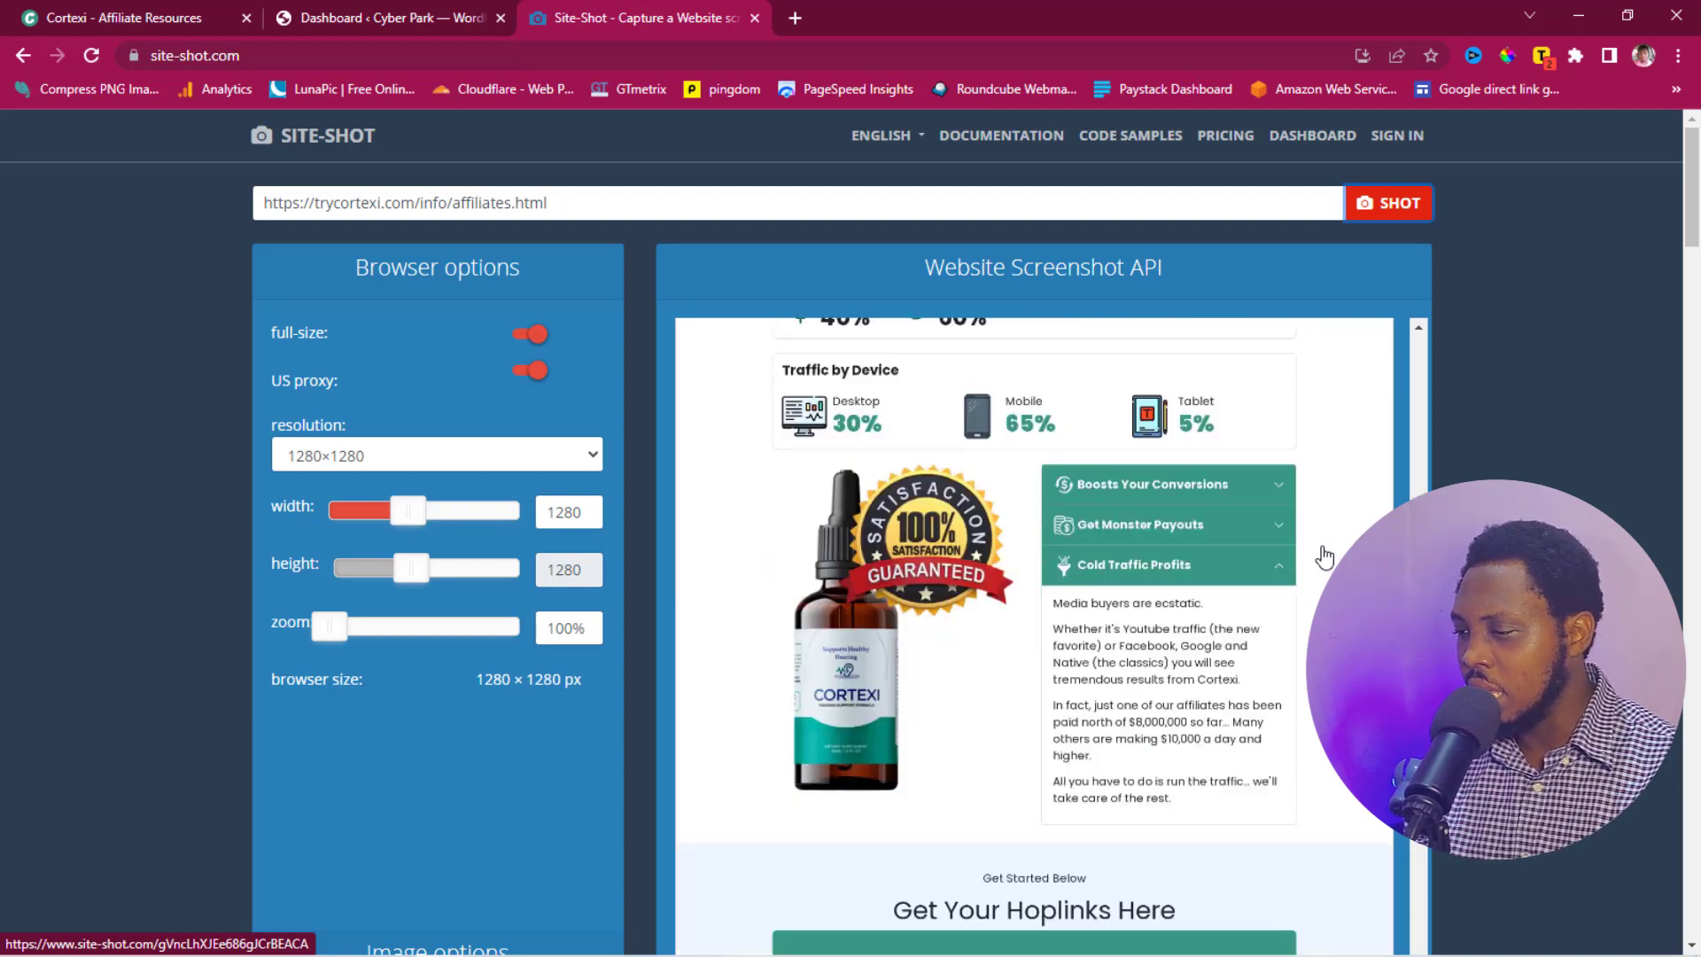
pyautogui.scroll(-3, 1325, 556)
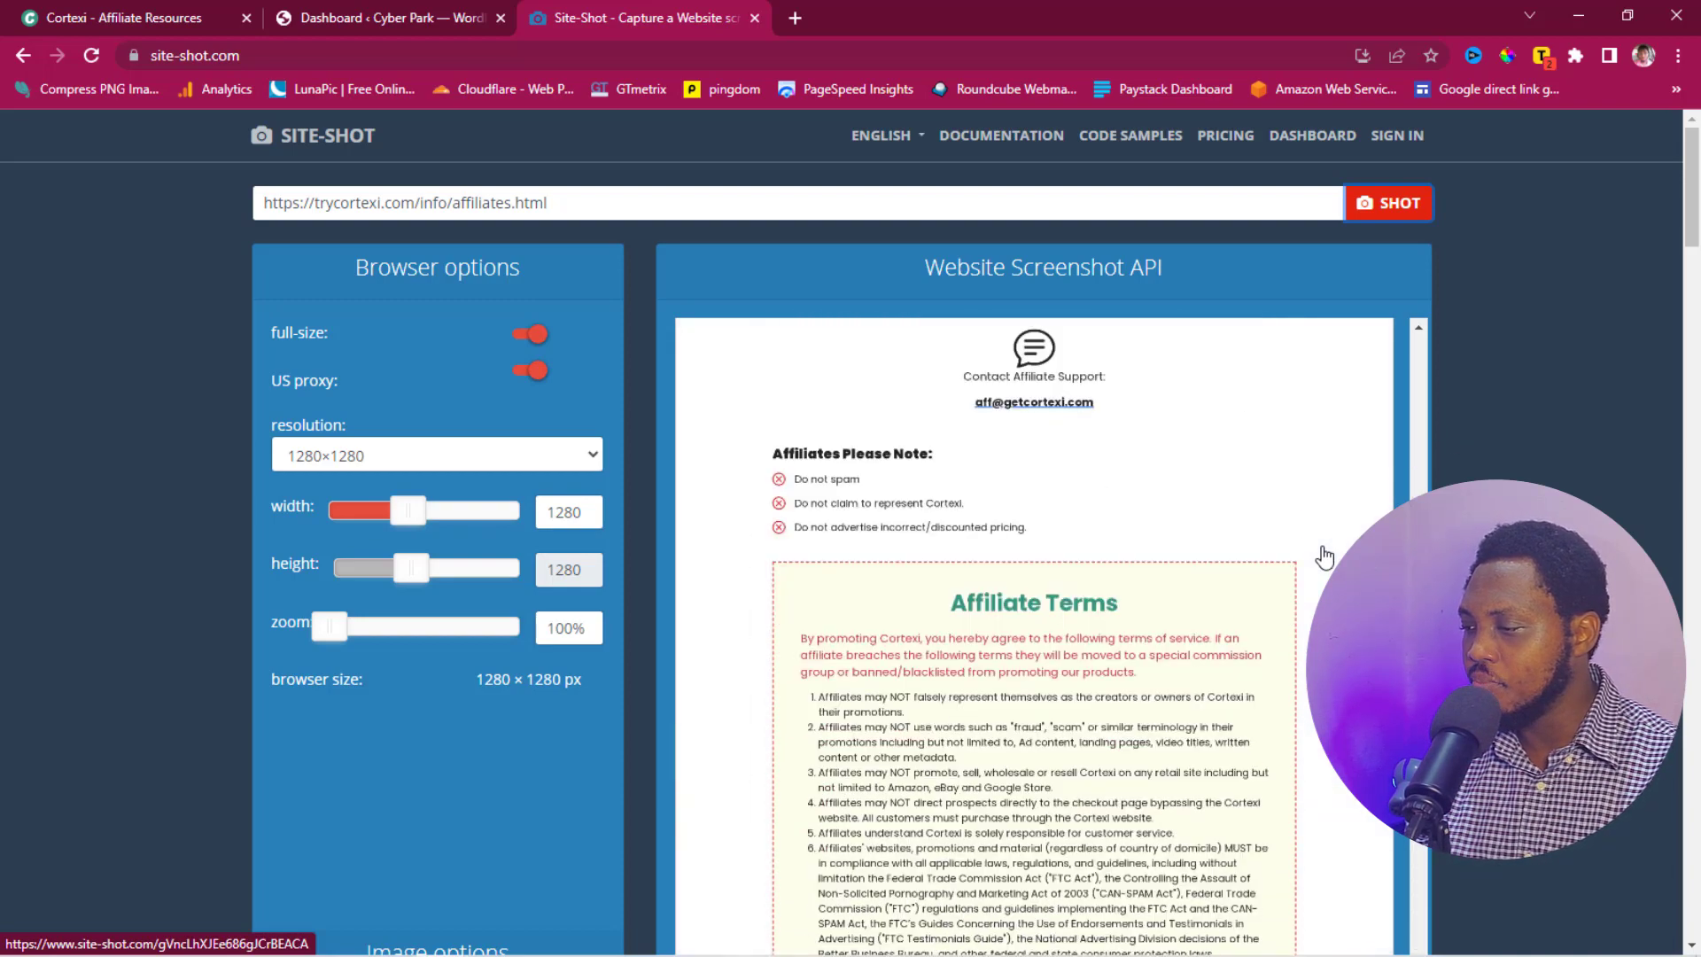
pyautogui.scroll(-6, 1325, 556)
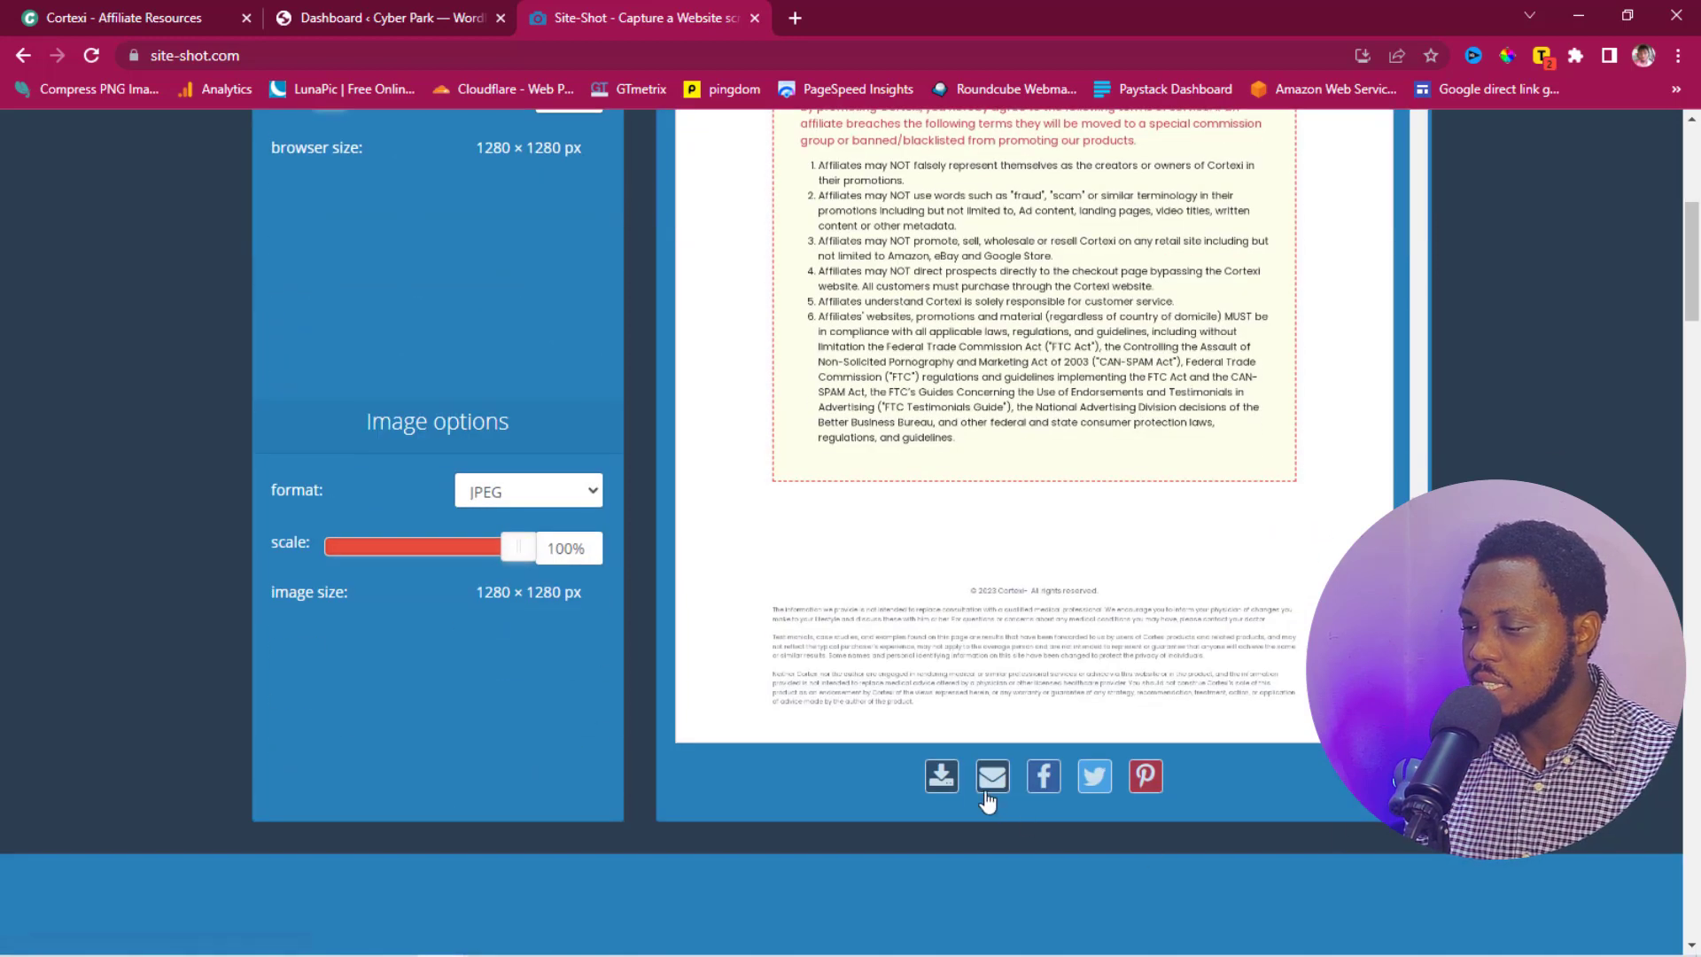
pyautogui.click(942, 777)
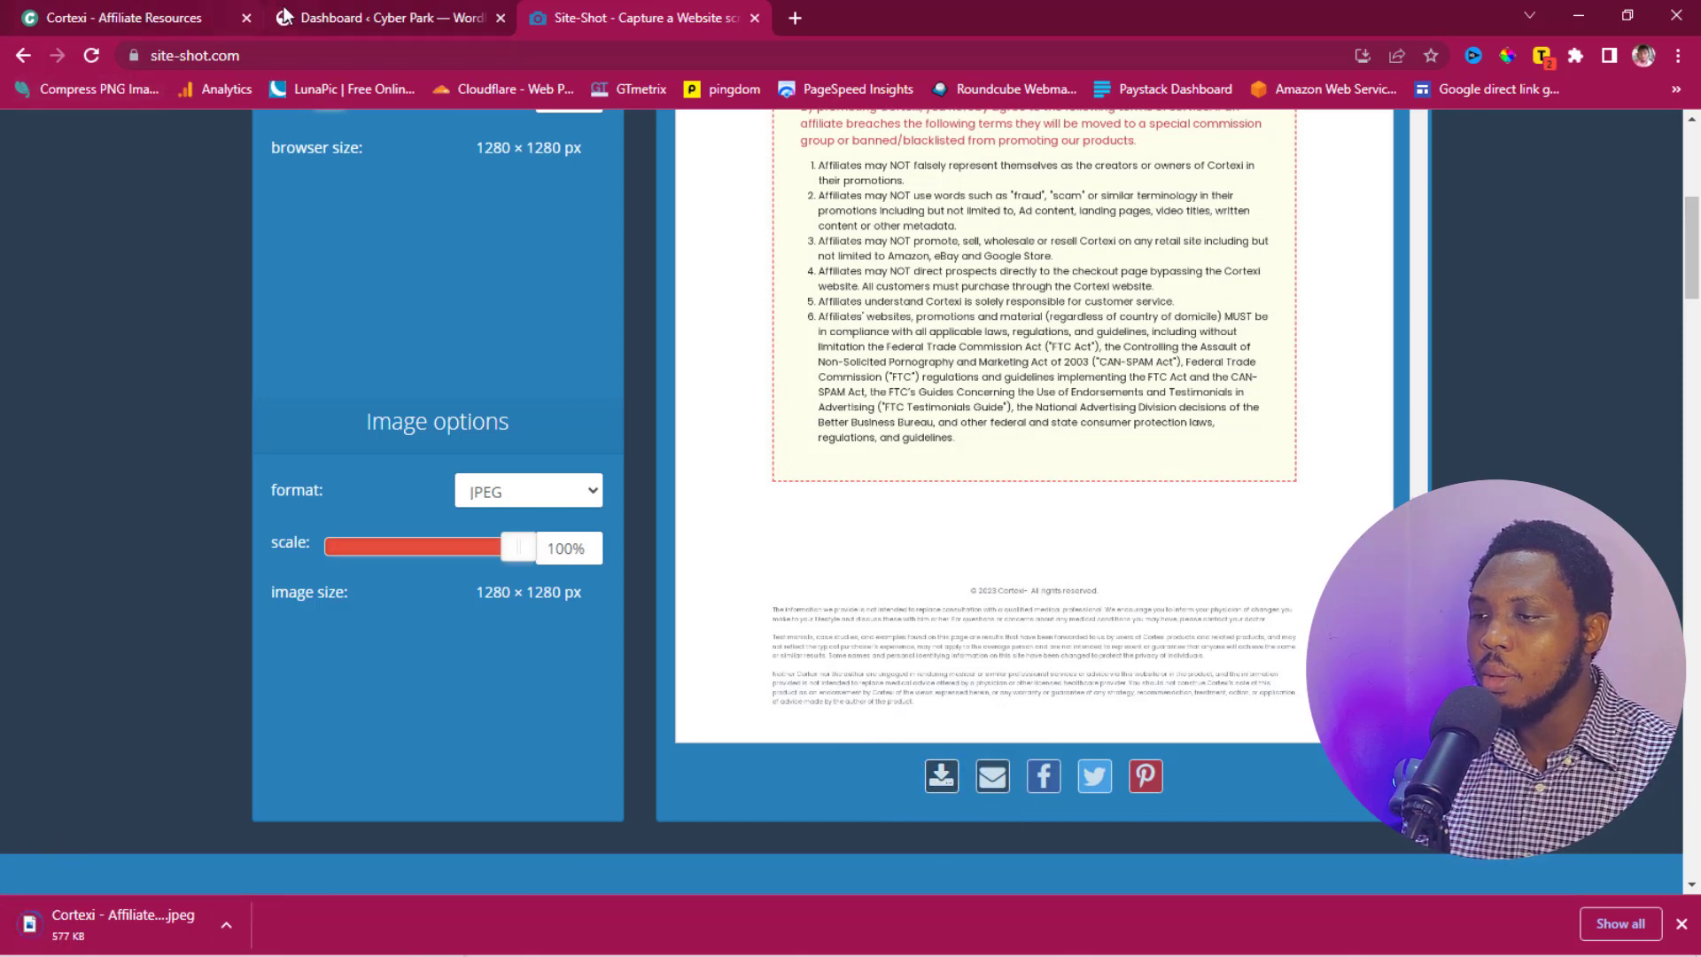
# Step: Create a new WordPress page titled "Landing" and open it for editing with Elementor
pyautogui.click(325, 18)
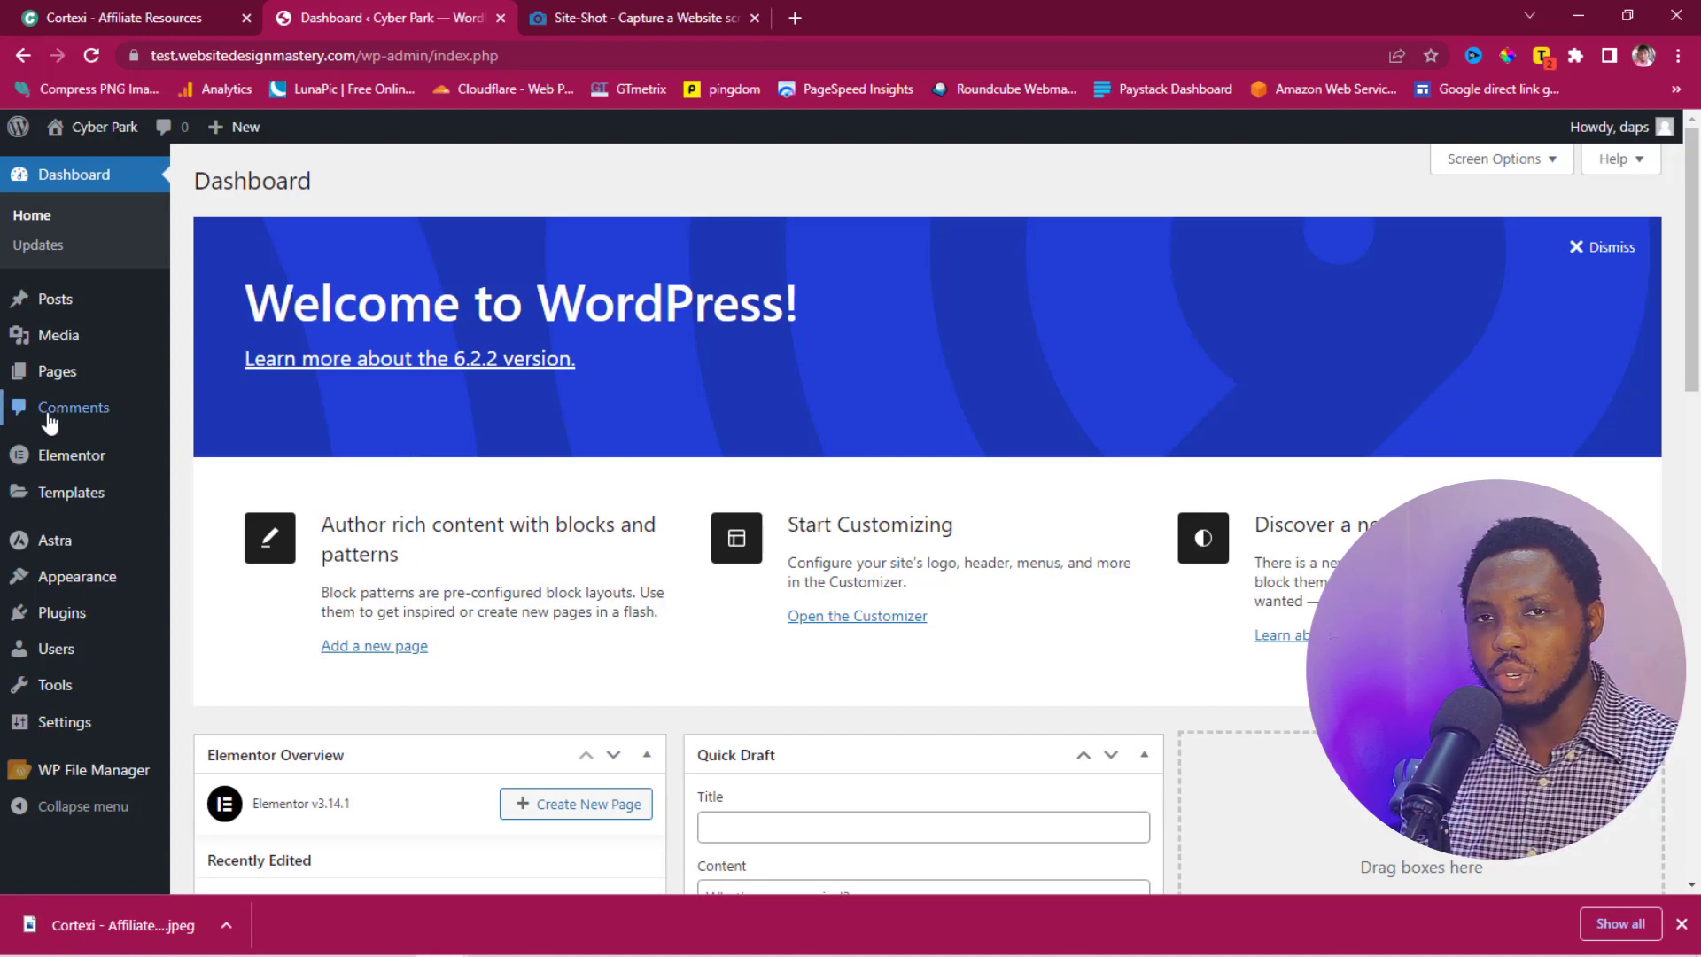
pyautogui.moveTo(69, 463)
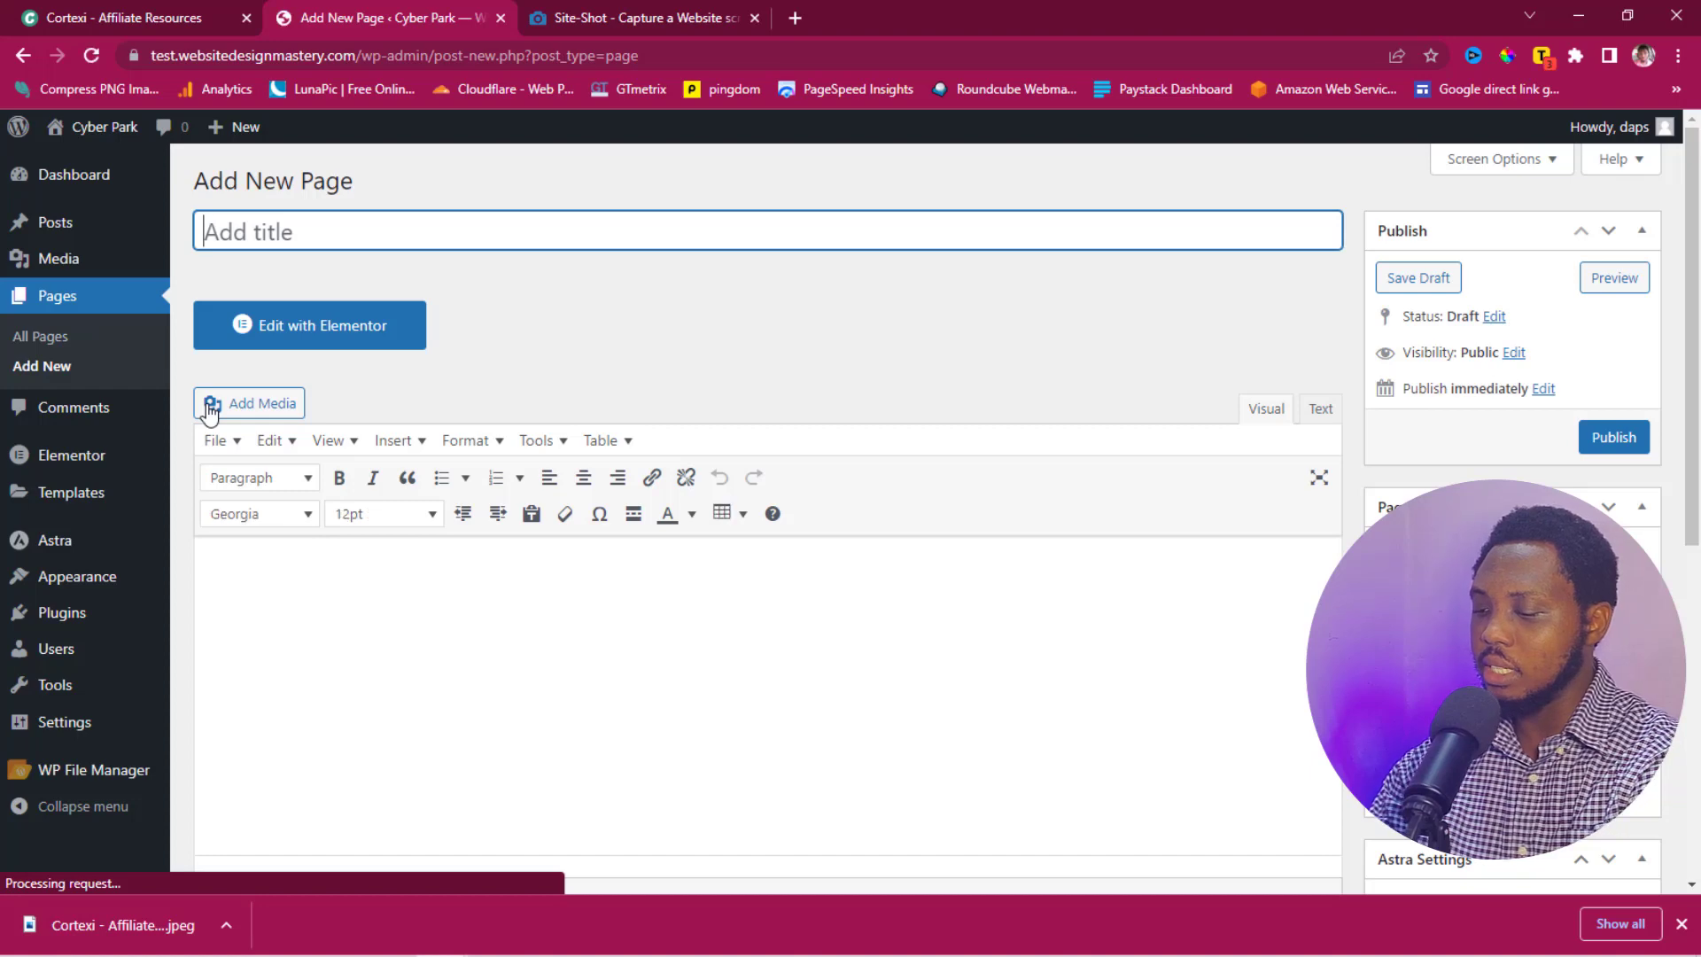
pyautogui.write('La')
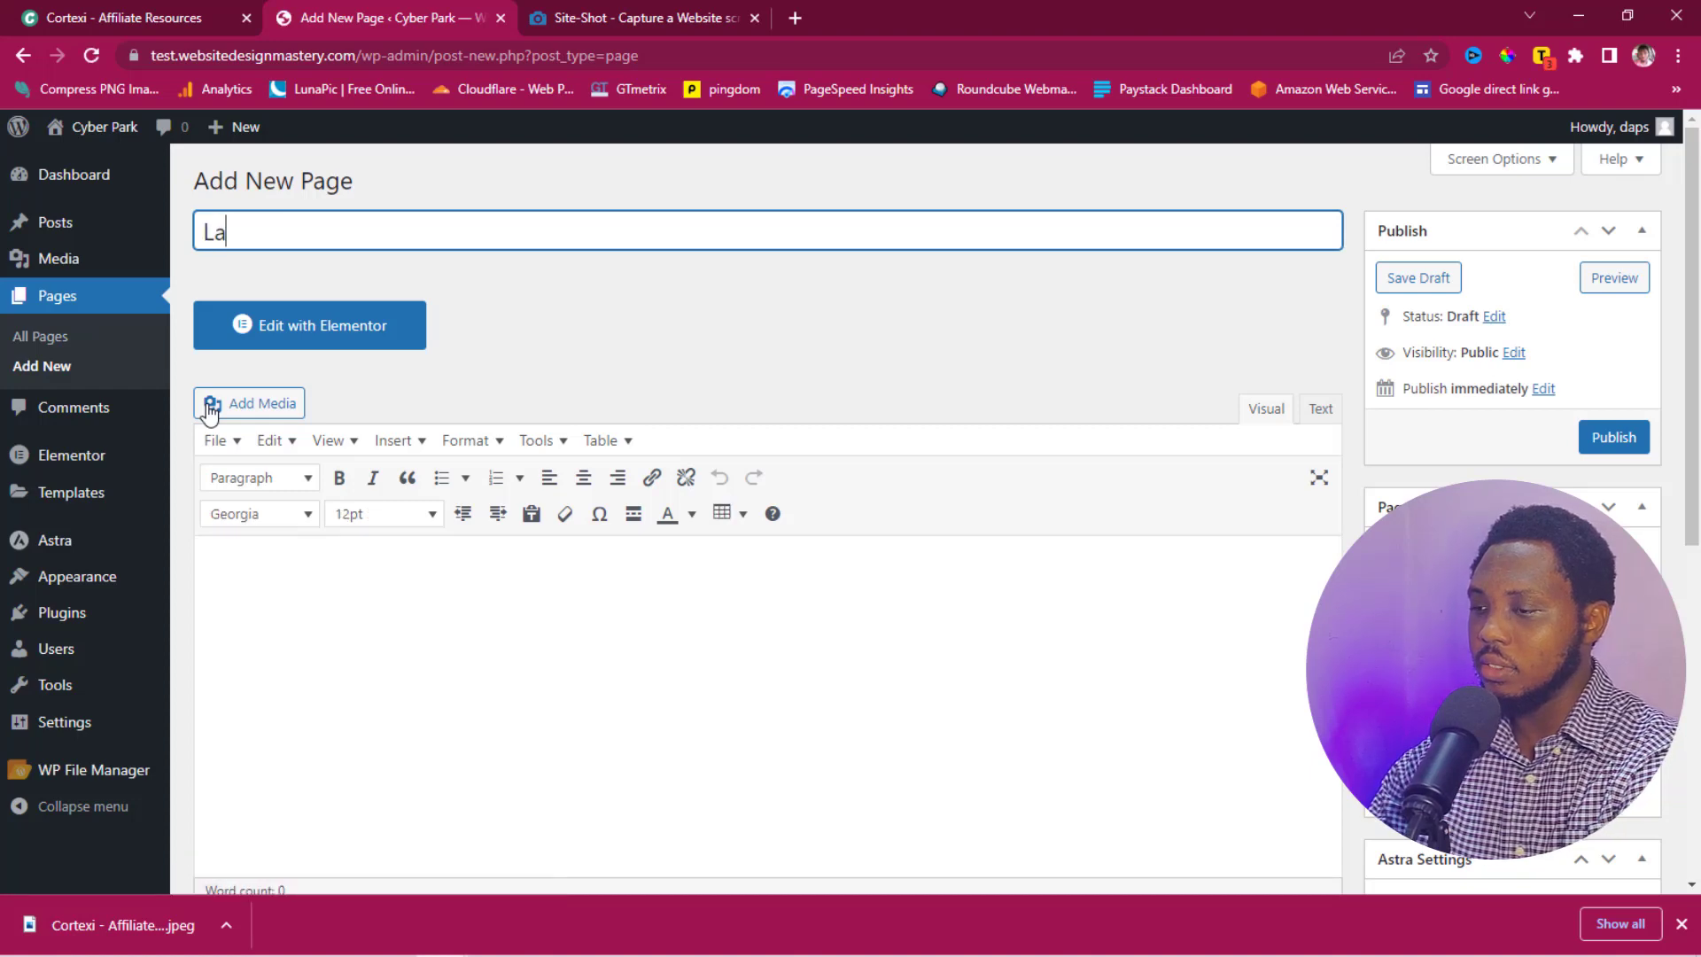
pyautogui.write('ndin')
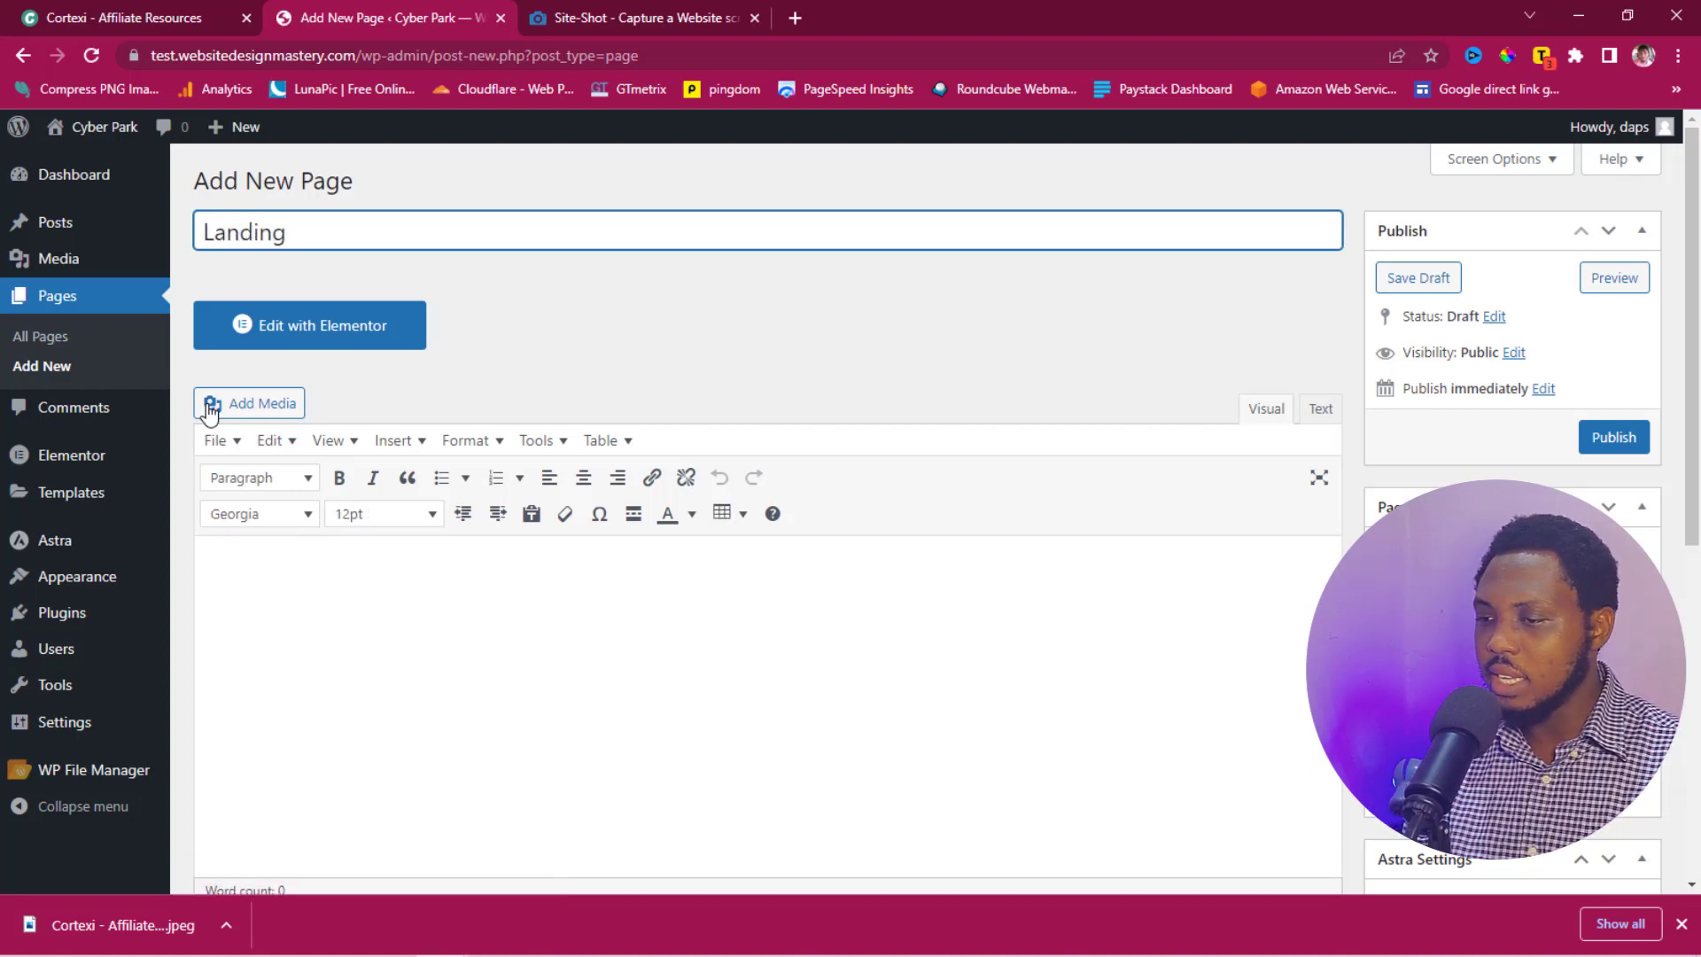
pyautogui.click(326, 328)
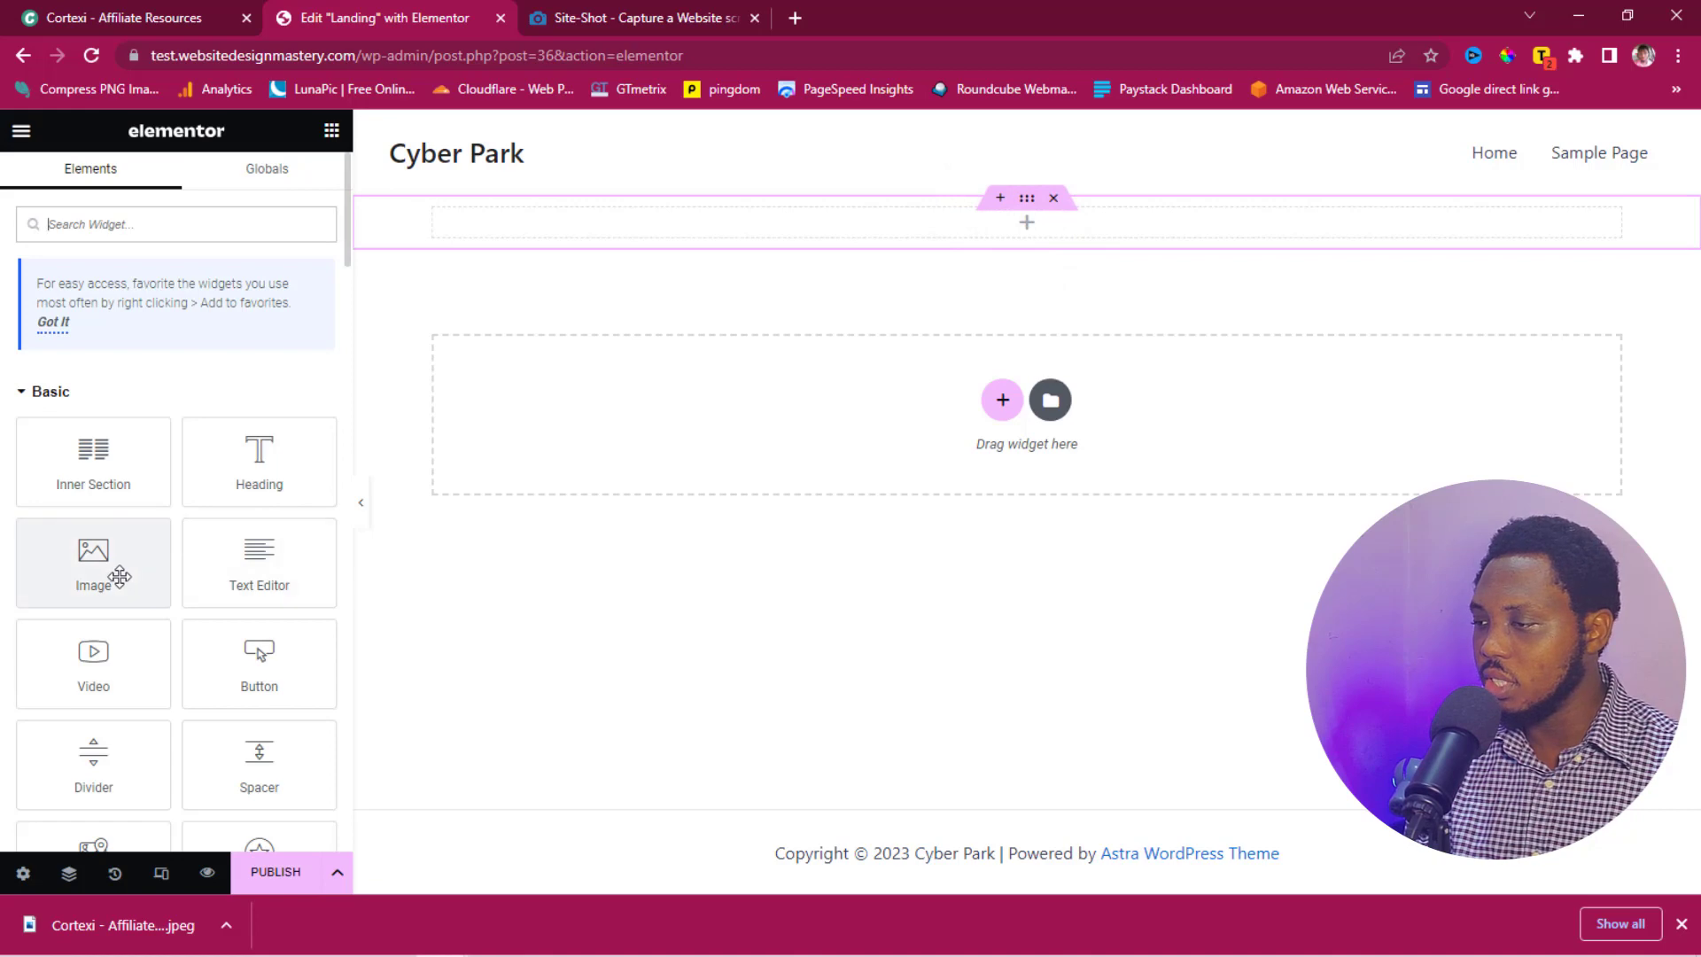
# Step: Add an Image widget to the empty section and fill it with Cortexi-Affiliate-Resources-scaled.jpeg from the media
pyautogui.moveTo(114, 574); pyautogui.dragTo(1052, 247)
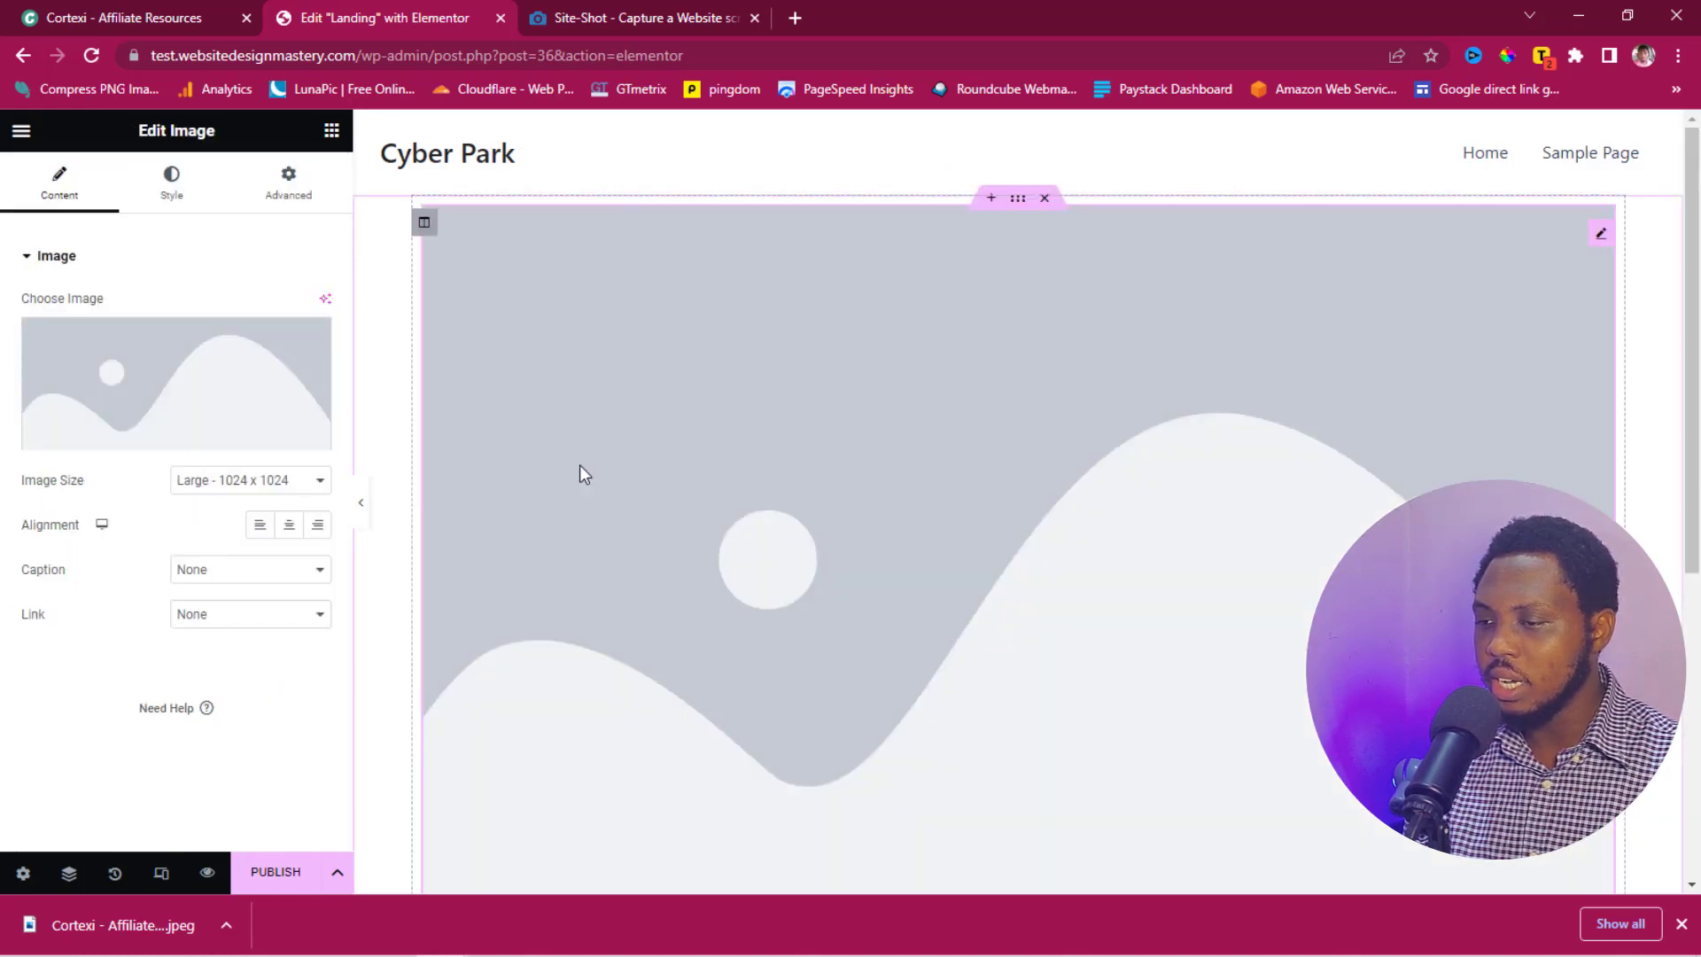
pyautogui.click(150, 397)
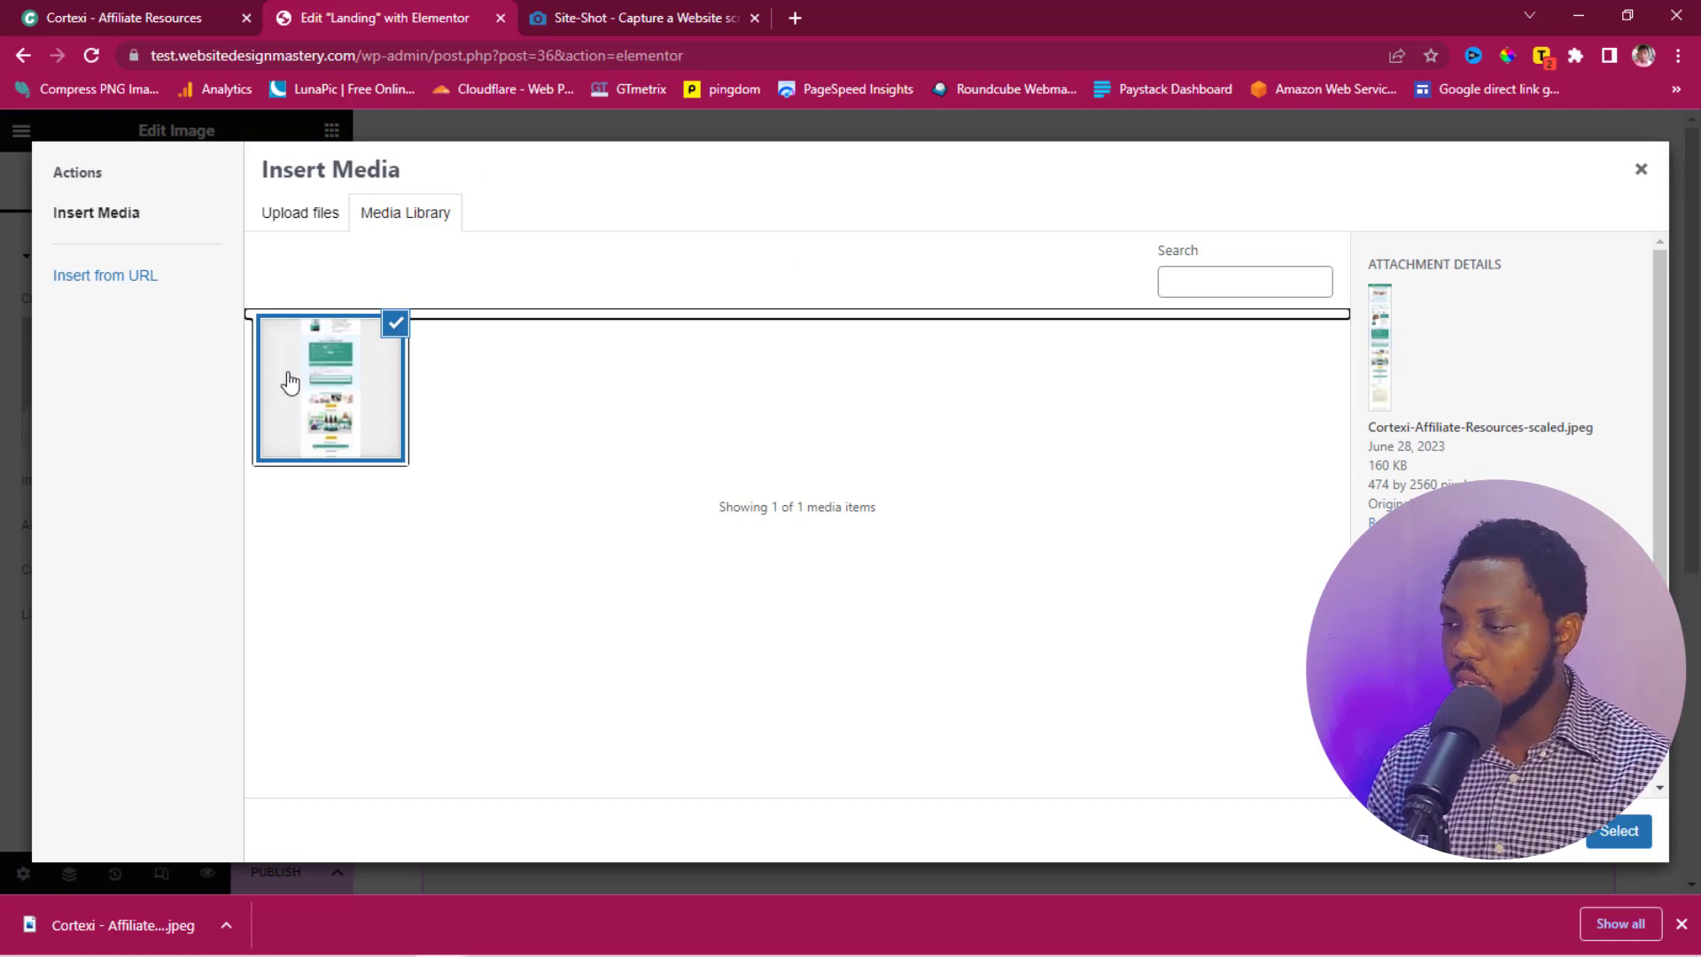
pyautogui.click(1618, 835)
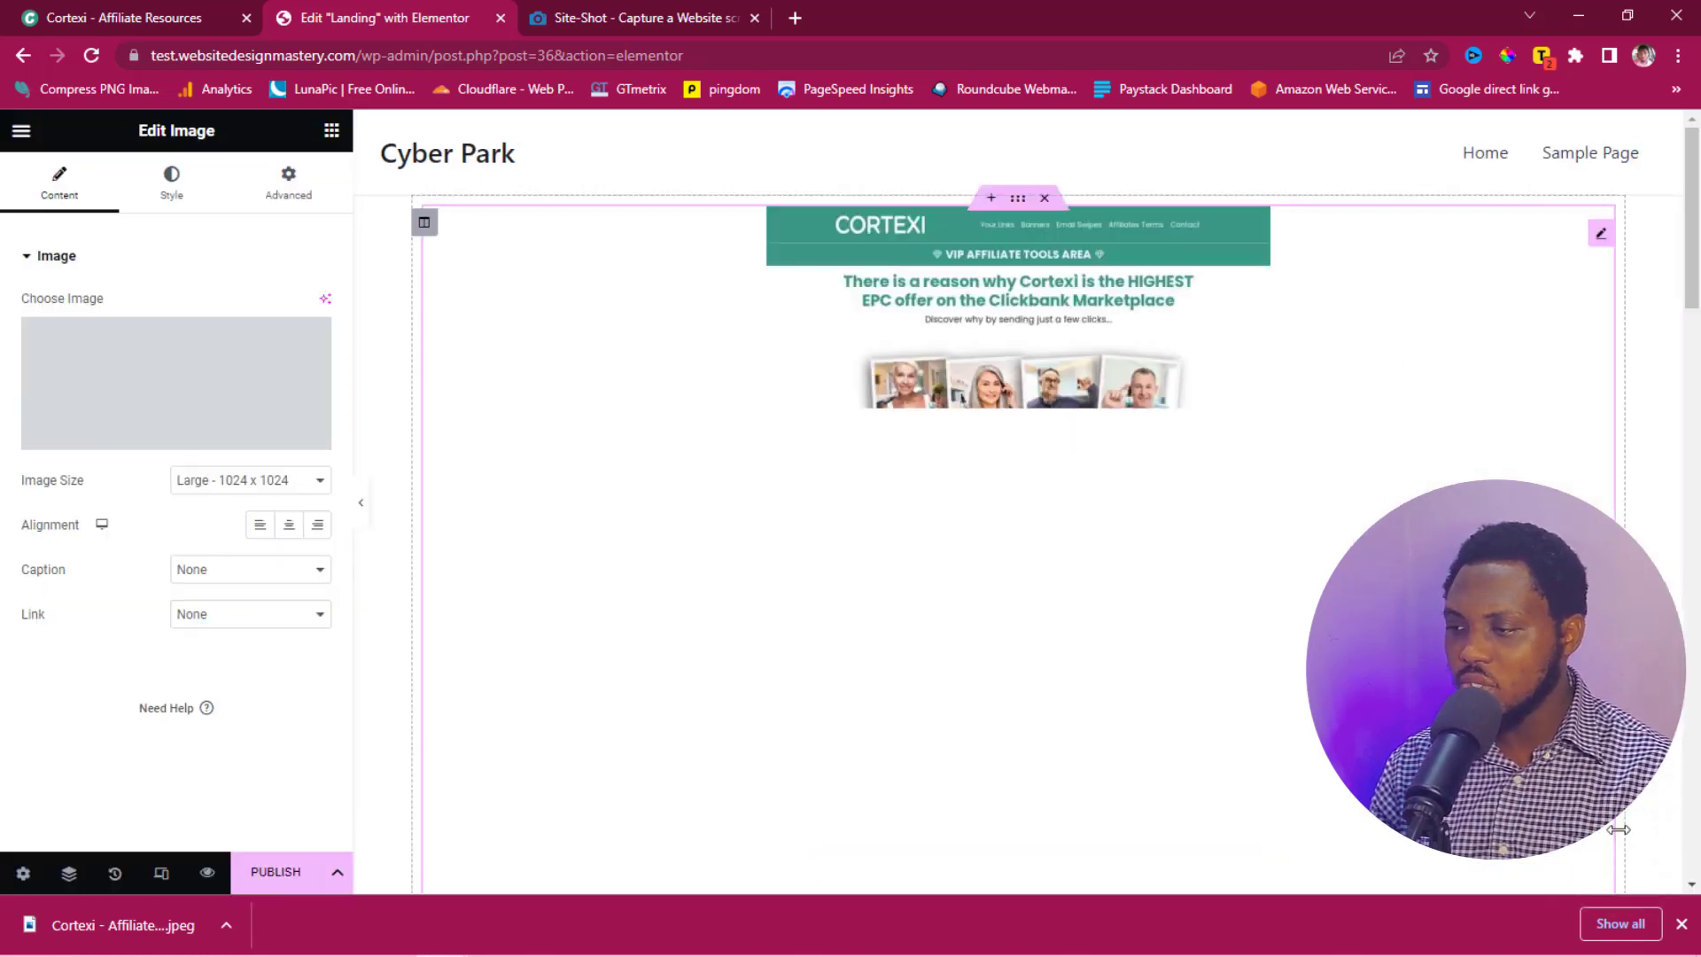
# Step: Set the content width of the section holding the screenshot to Full Width
pyautogui.click(1018, 198)
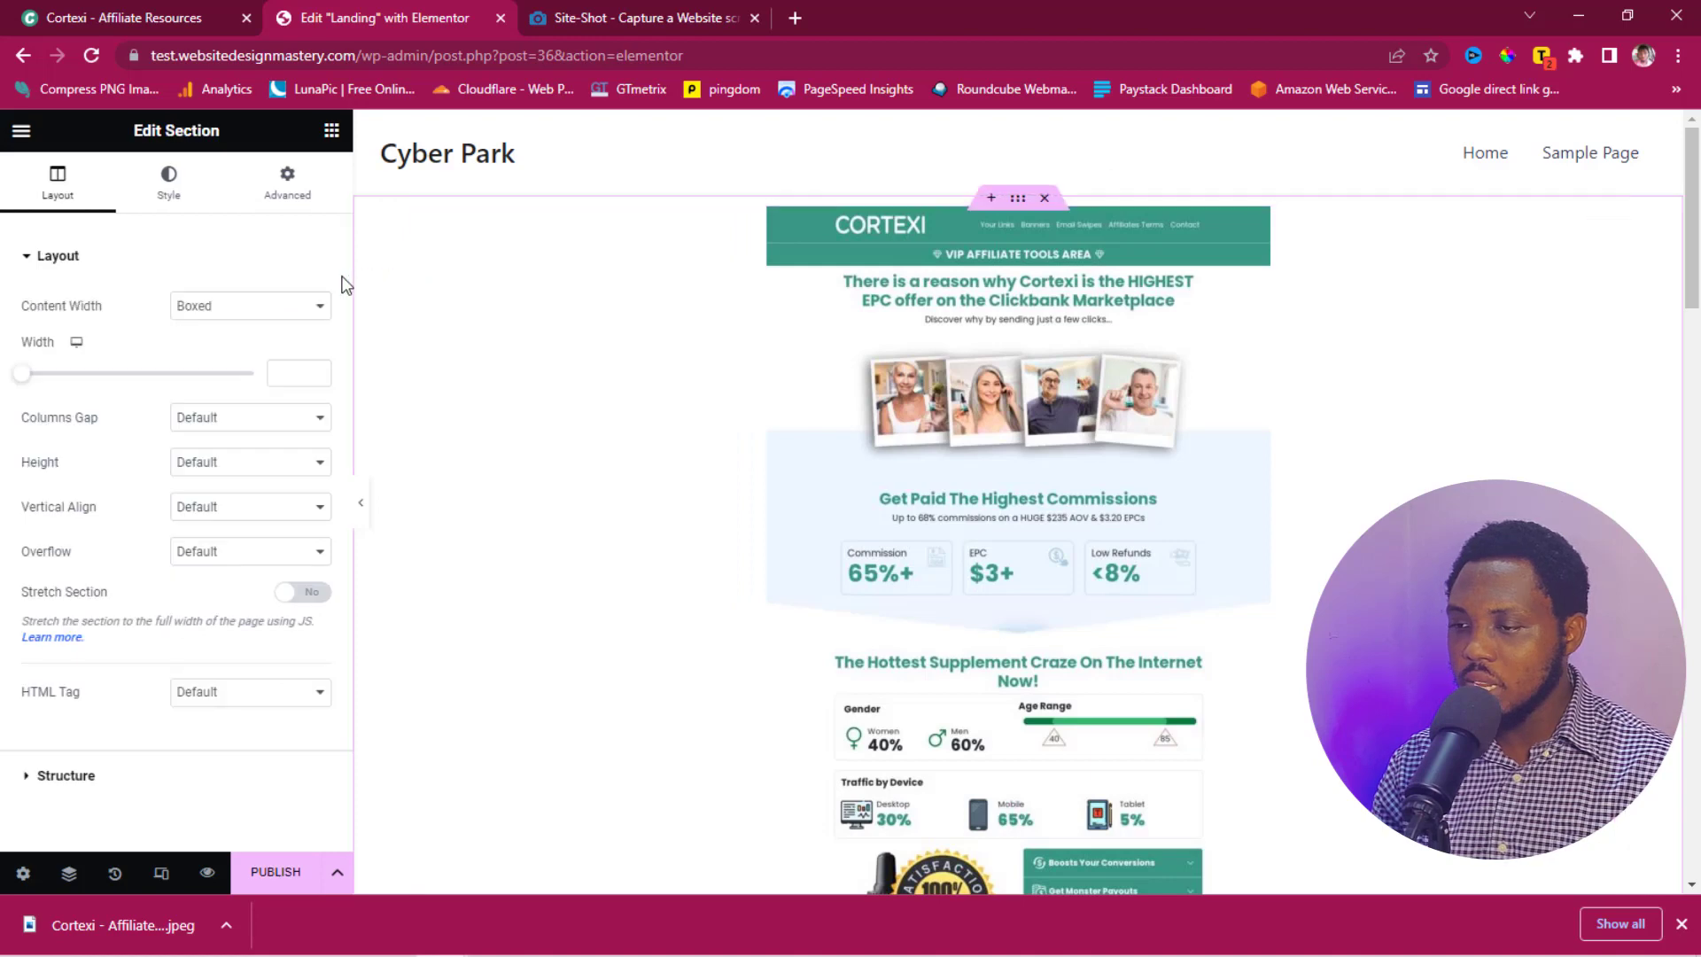
pyautogui.click(283, 305)
pyautogui.click(245, 345)
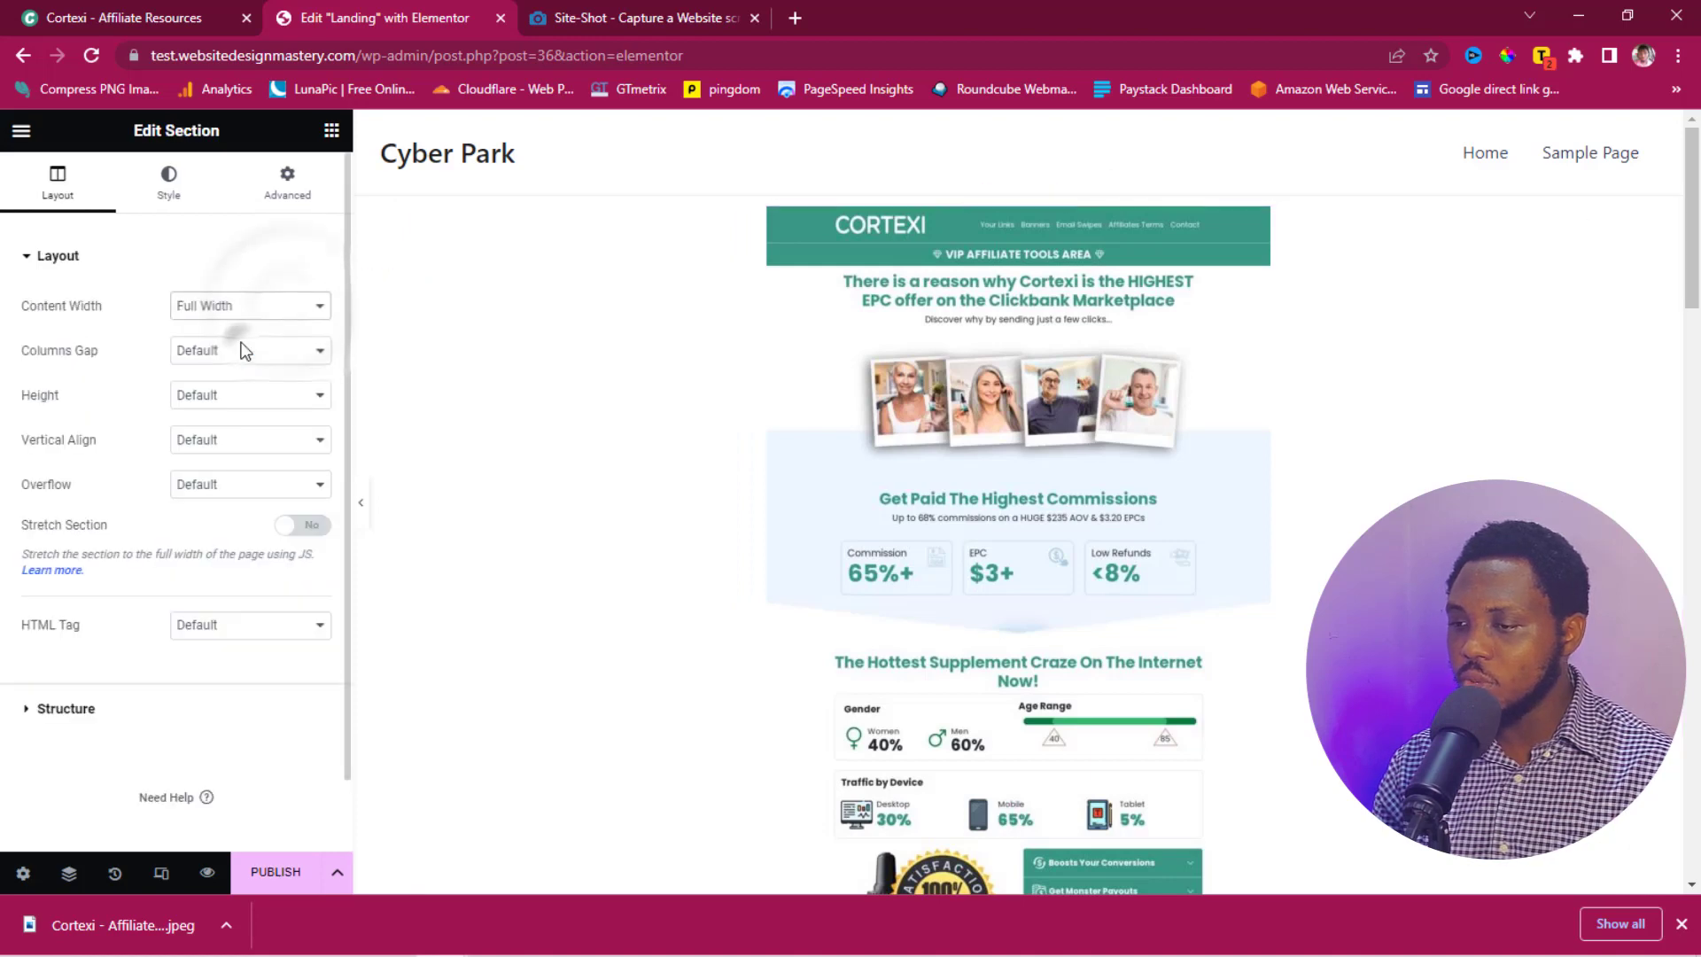
# Step: Change the Landing page's layout in the page settings to one without the site's header
pyautogui.click(269, 793)
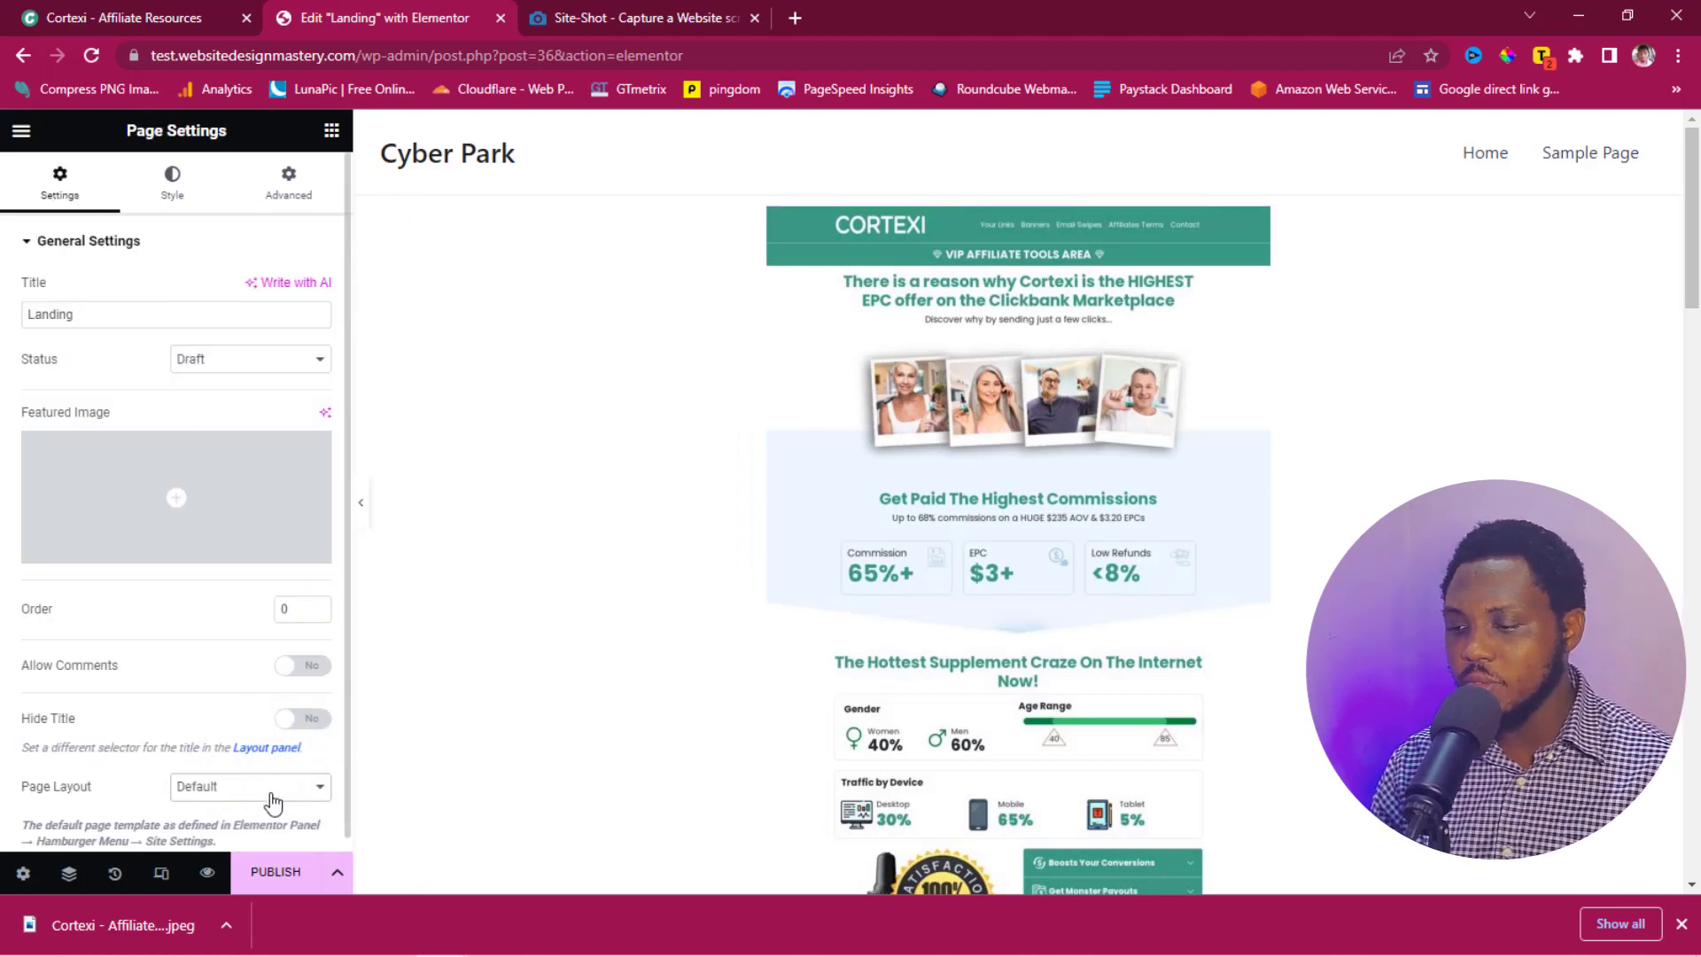
pyautogui.click(271, 793)
pyautogui.click(241, 828)
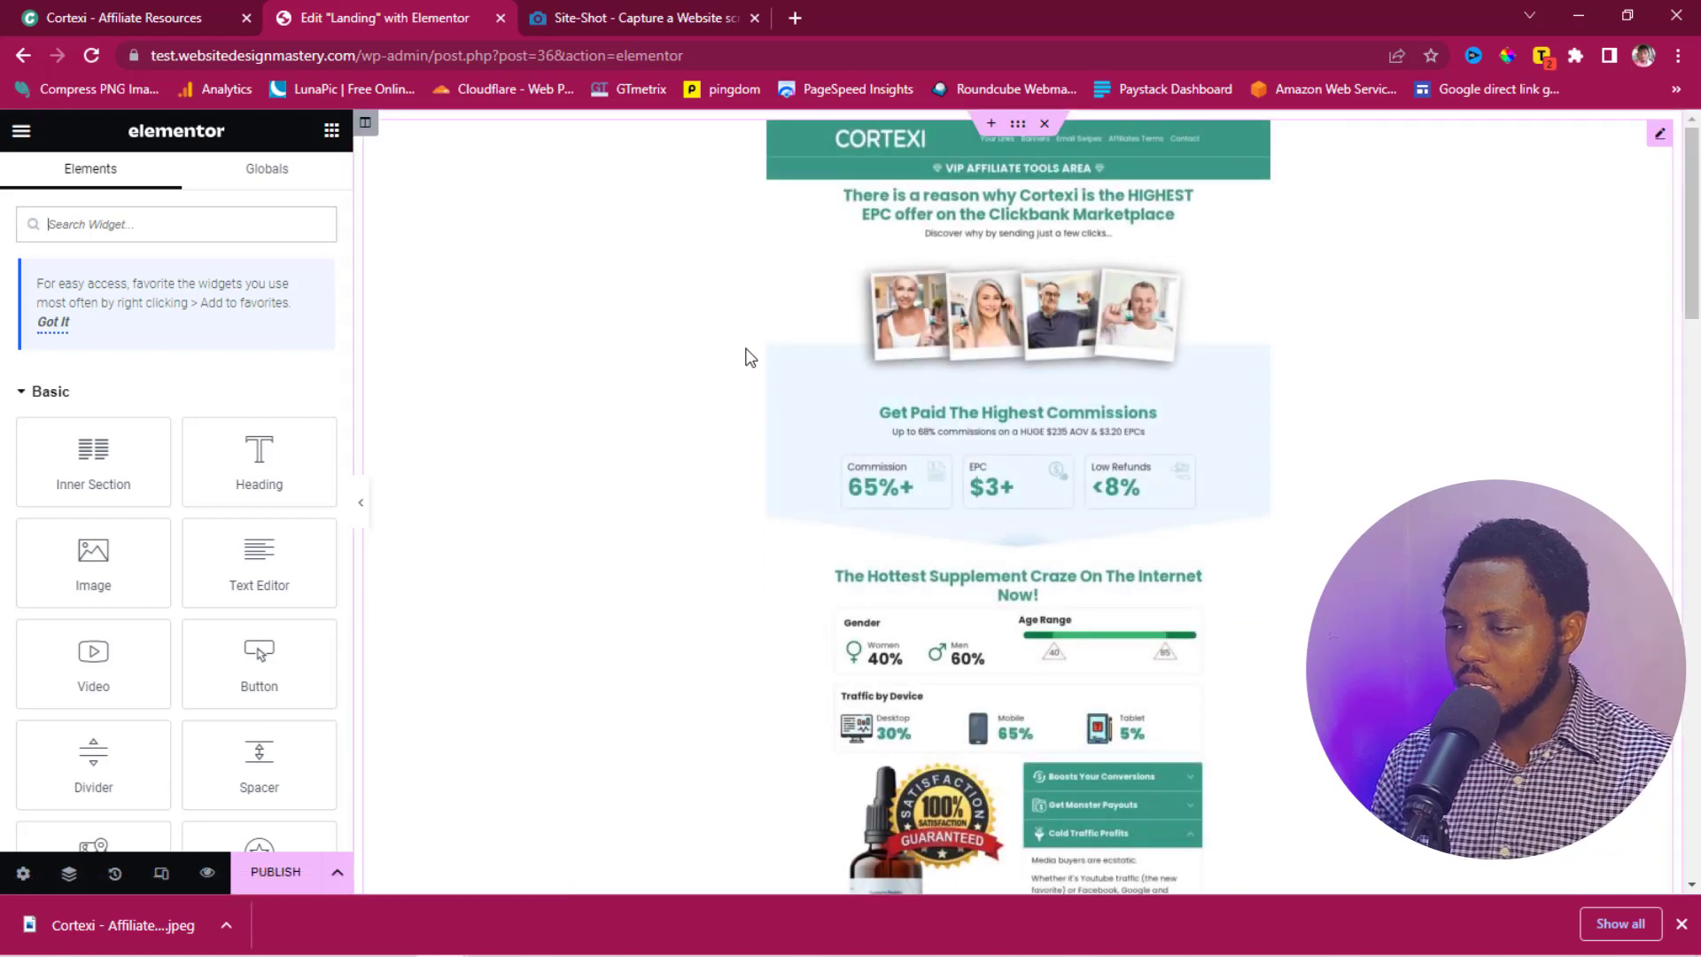
# Step: View the Landing page with the editing panel hidden and compare it with the original Cortexi page
pyautogui.click(362, 514)
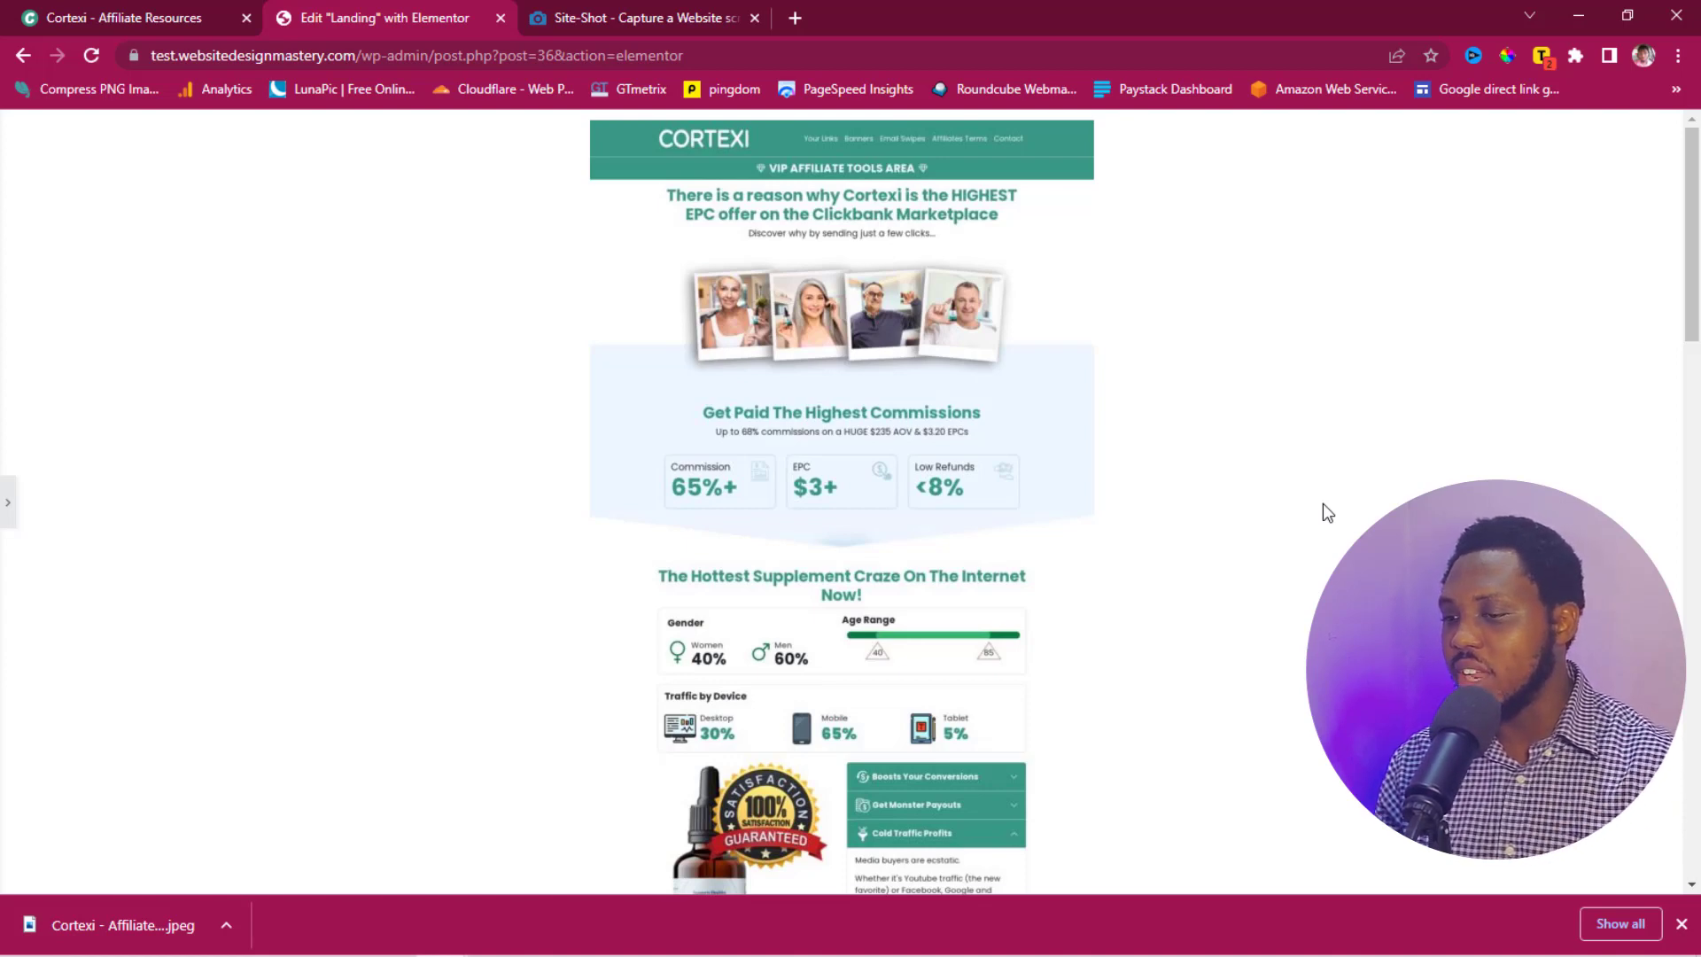
pyautogui.click(149, 16)
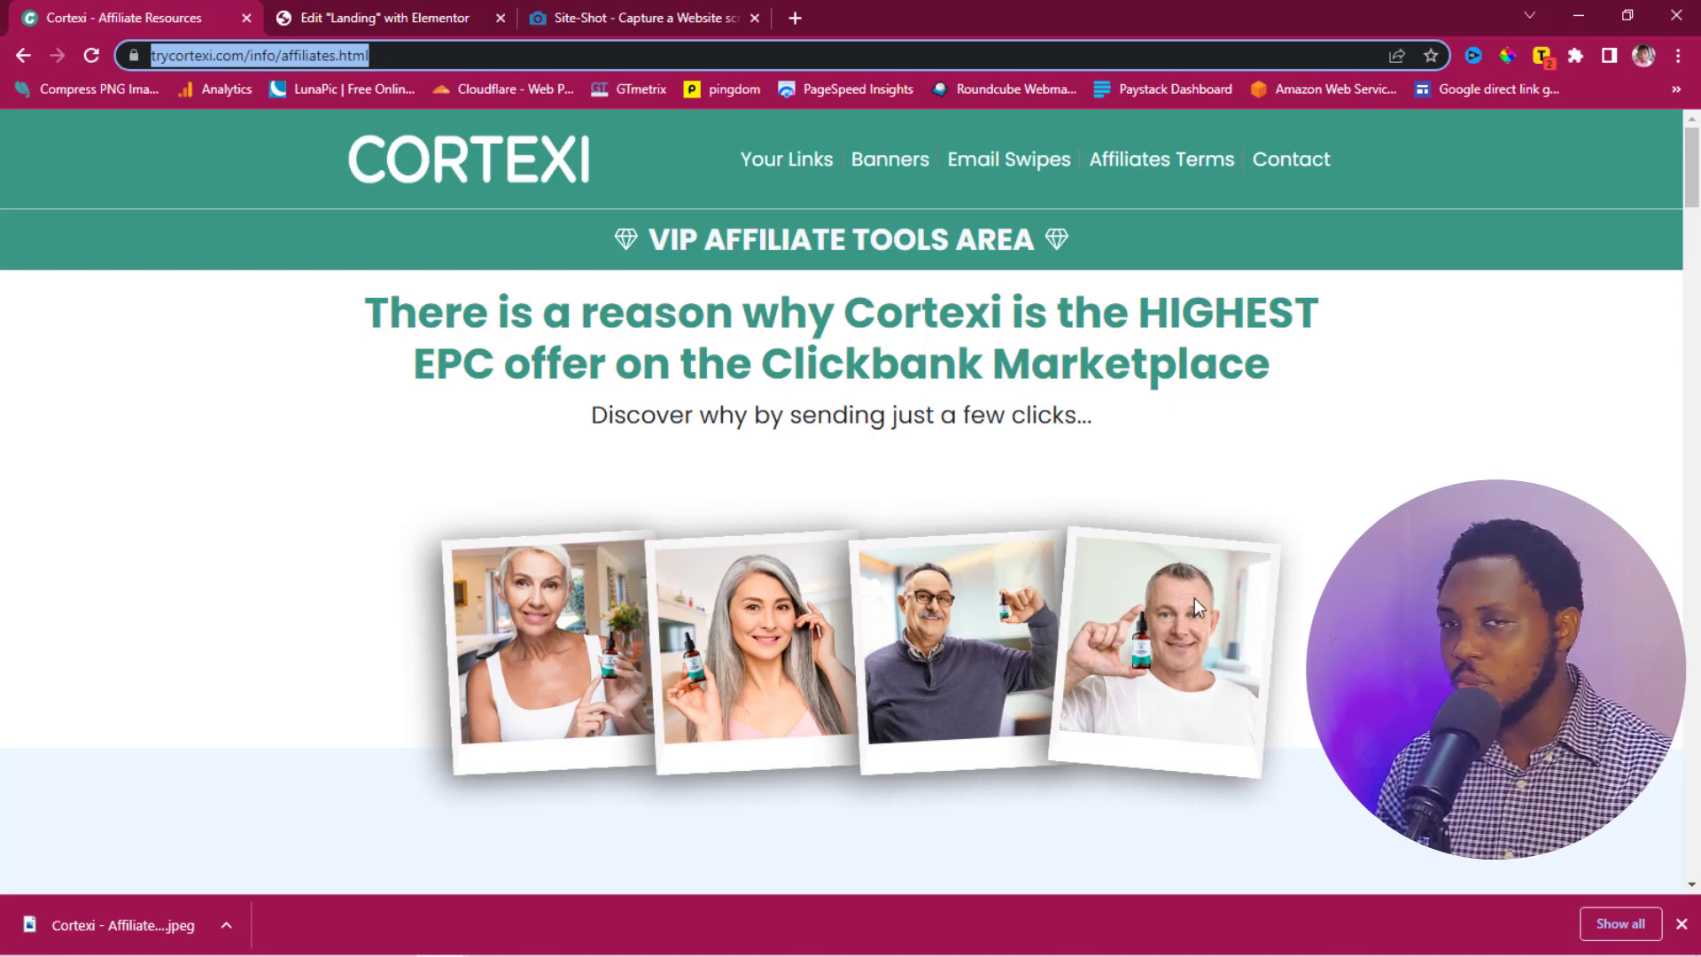
# Step: Dismiss the finished download notice and look over the original Cortexi page from the headline to the audience statistics
pyautogui.click(1680, 924)
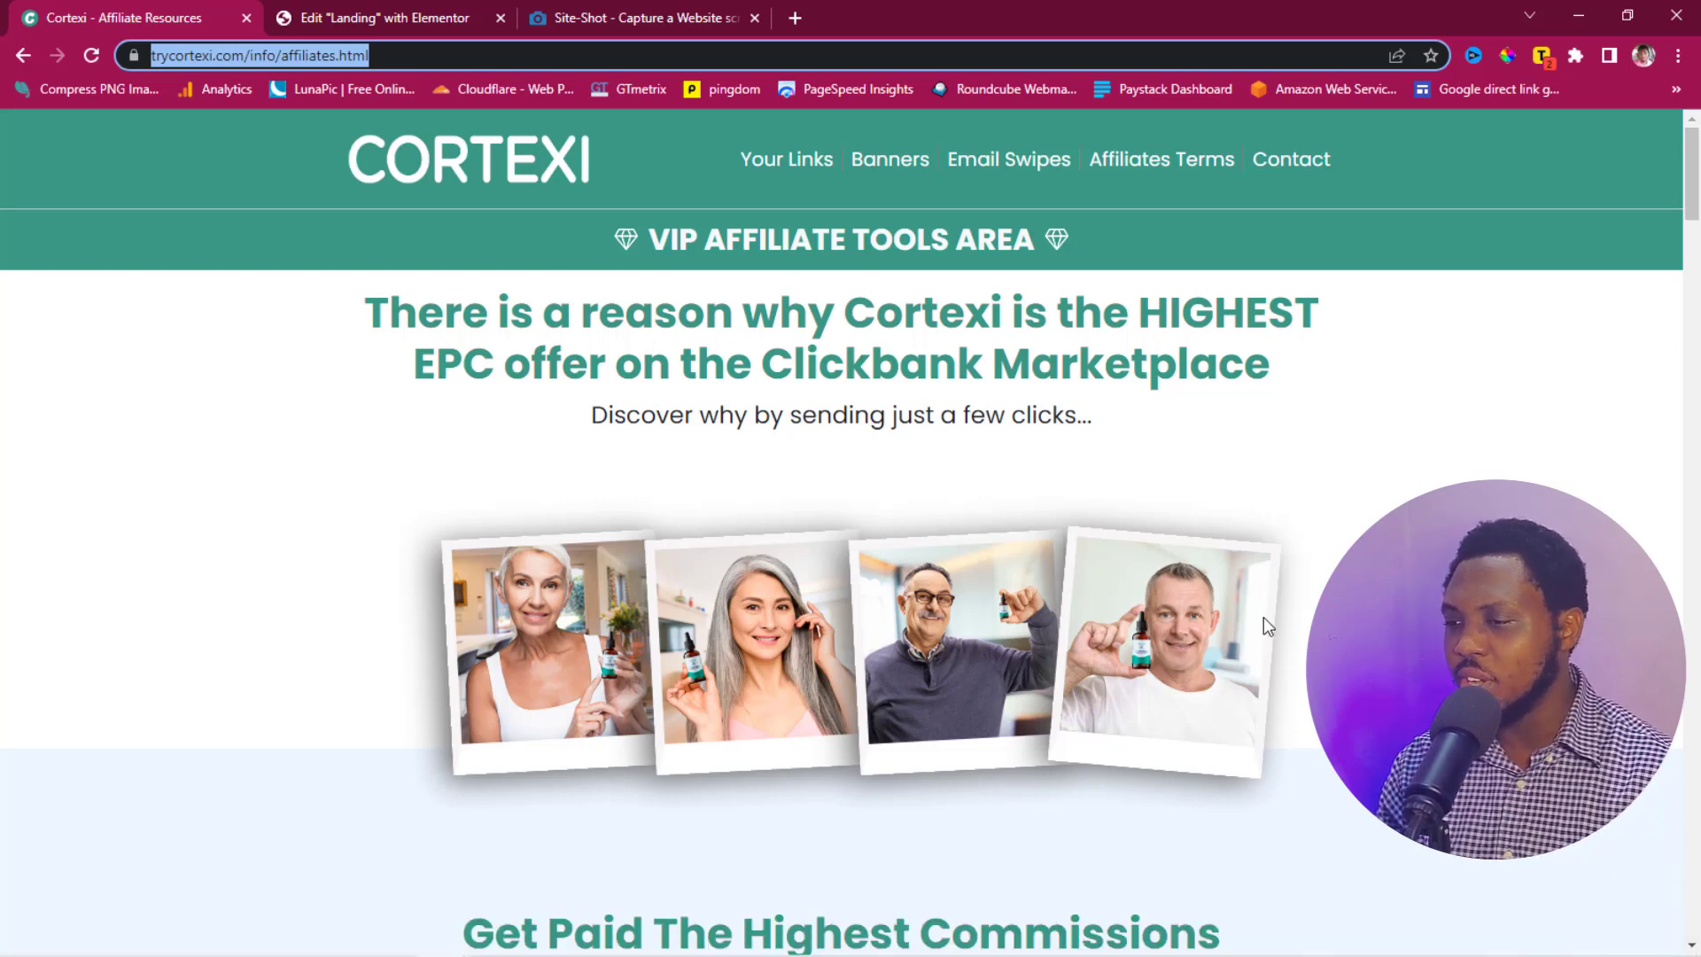
pyautogui.click(420, 326)
pyautogui.scroll(-8, 420, 326)
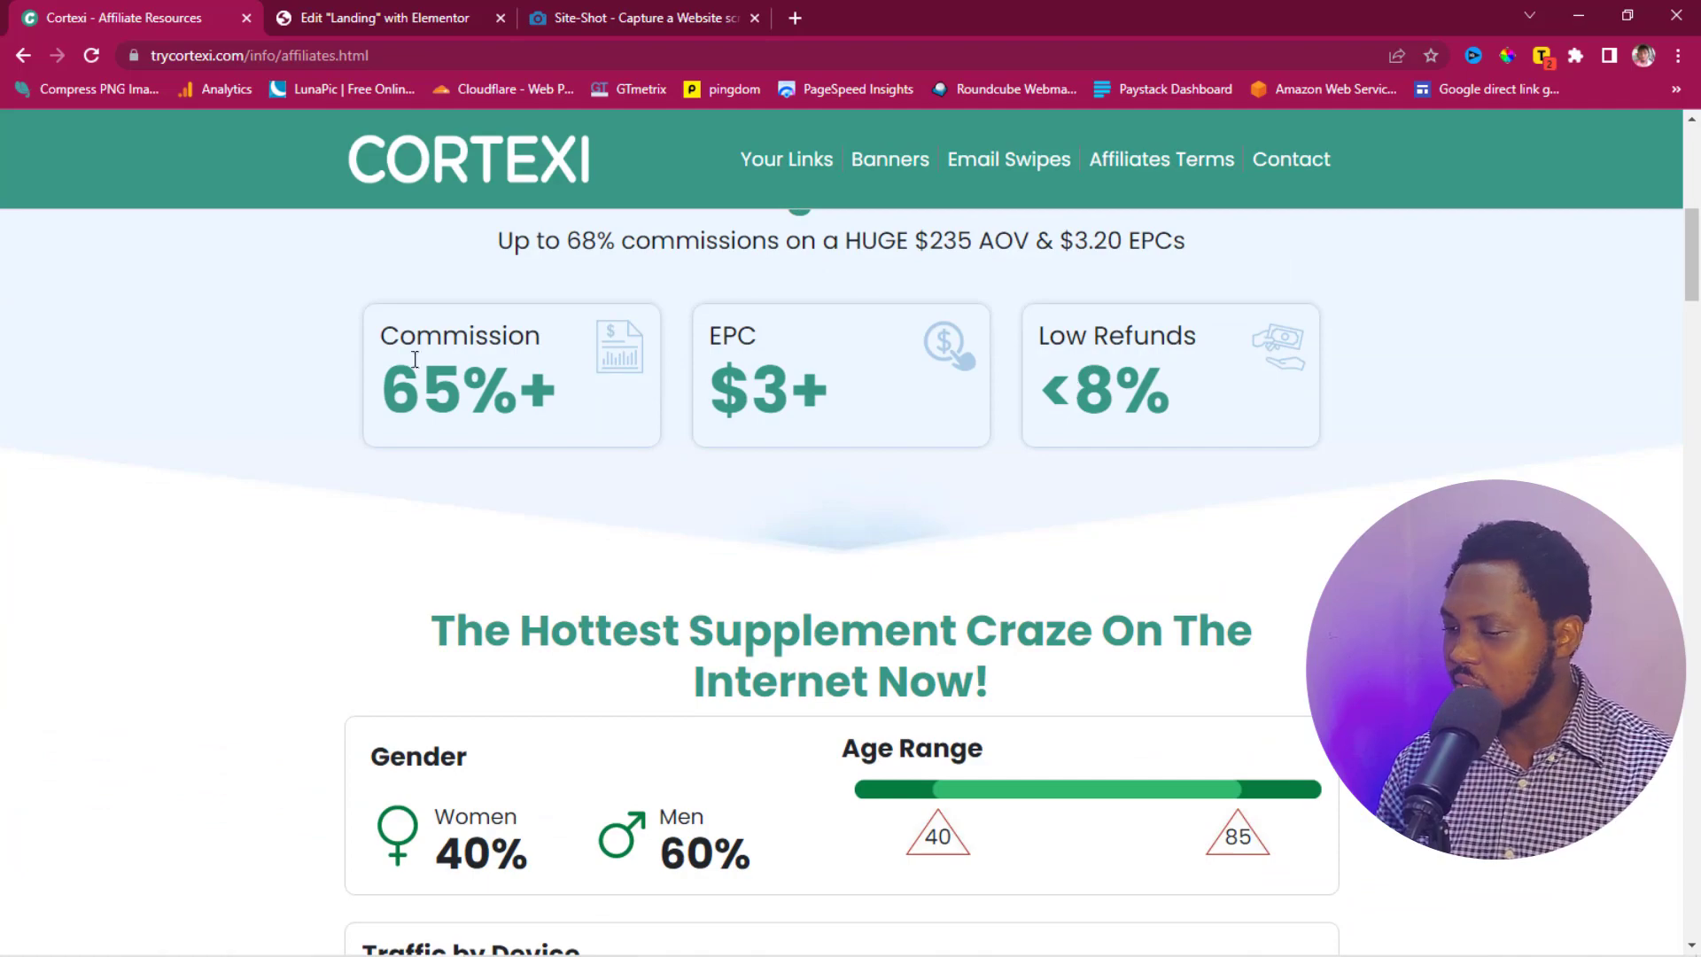
pyautogui.scroll(-5, 858, 532)
pyautogui.scroll(10, 857, 532)
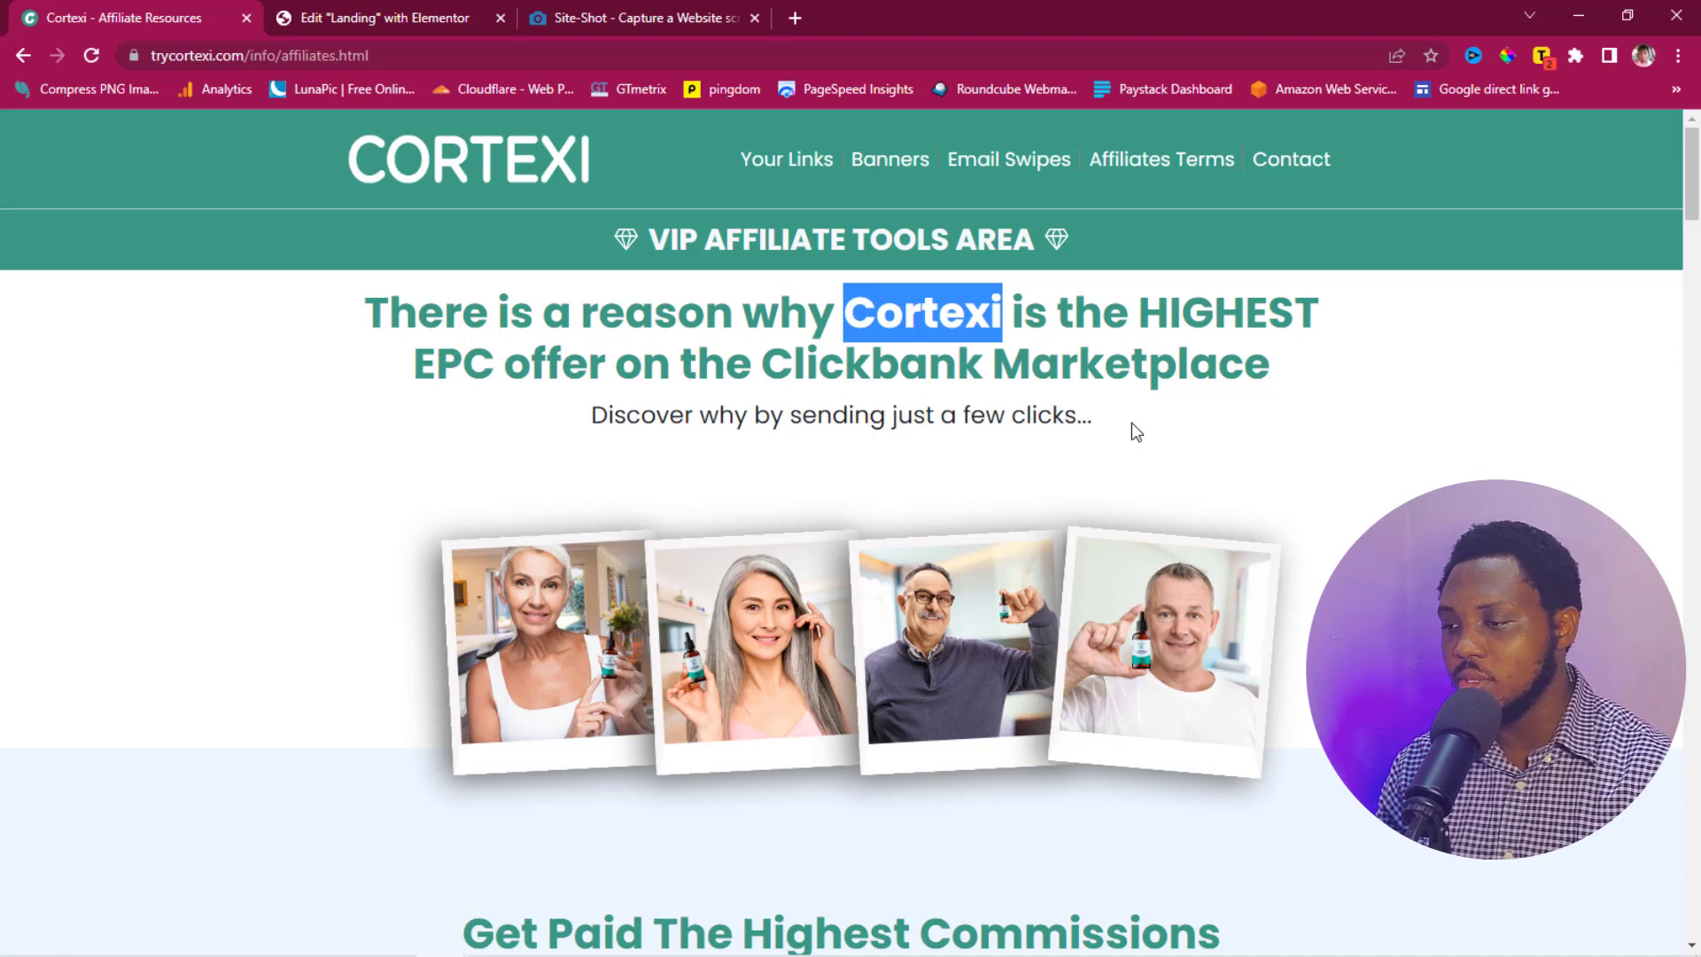
# Step: Inspect the Cortexi page and pick the "Discover why by sending just a few clicks..." subtitle as the element
pyautogui.rightClick(147, 635)
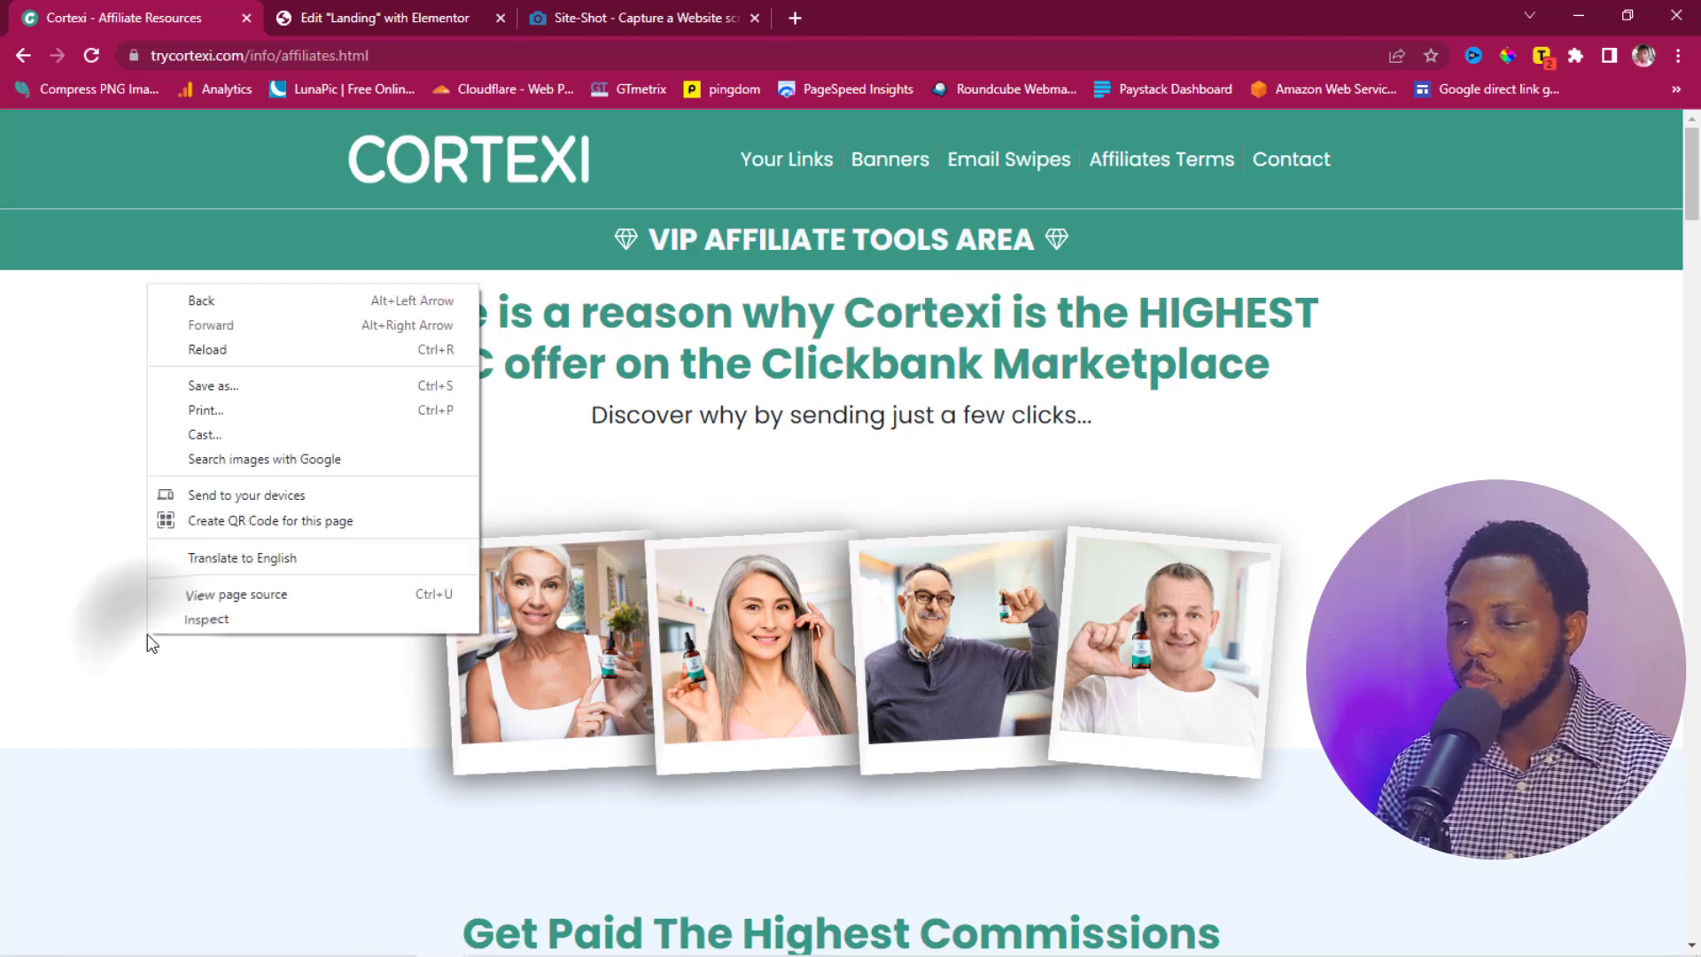
pyautogui.click(202, 620)
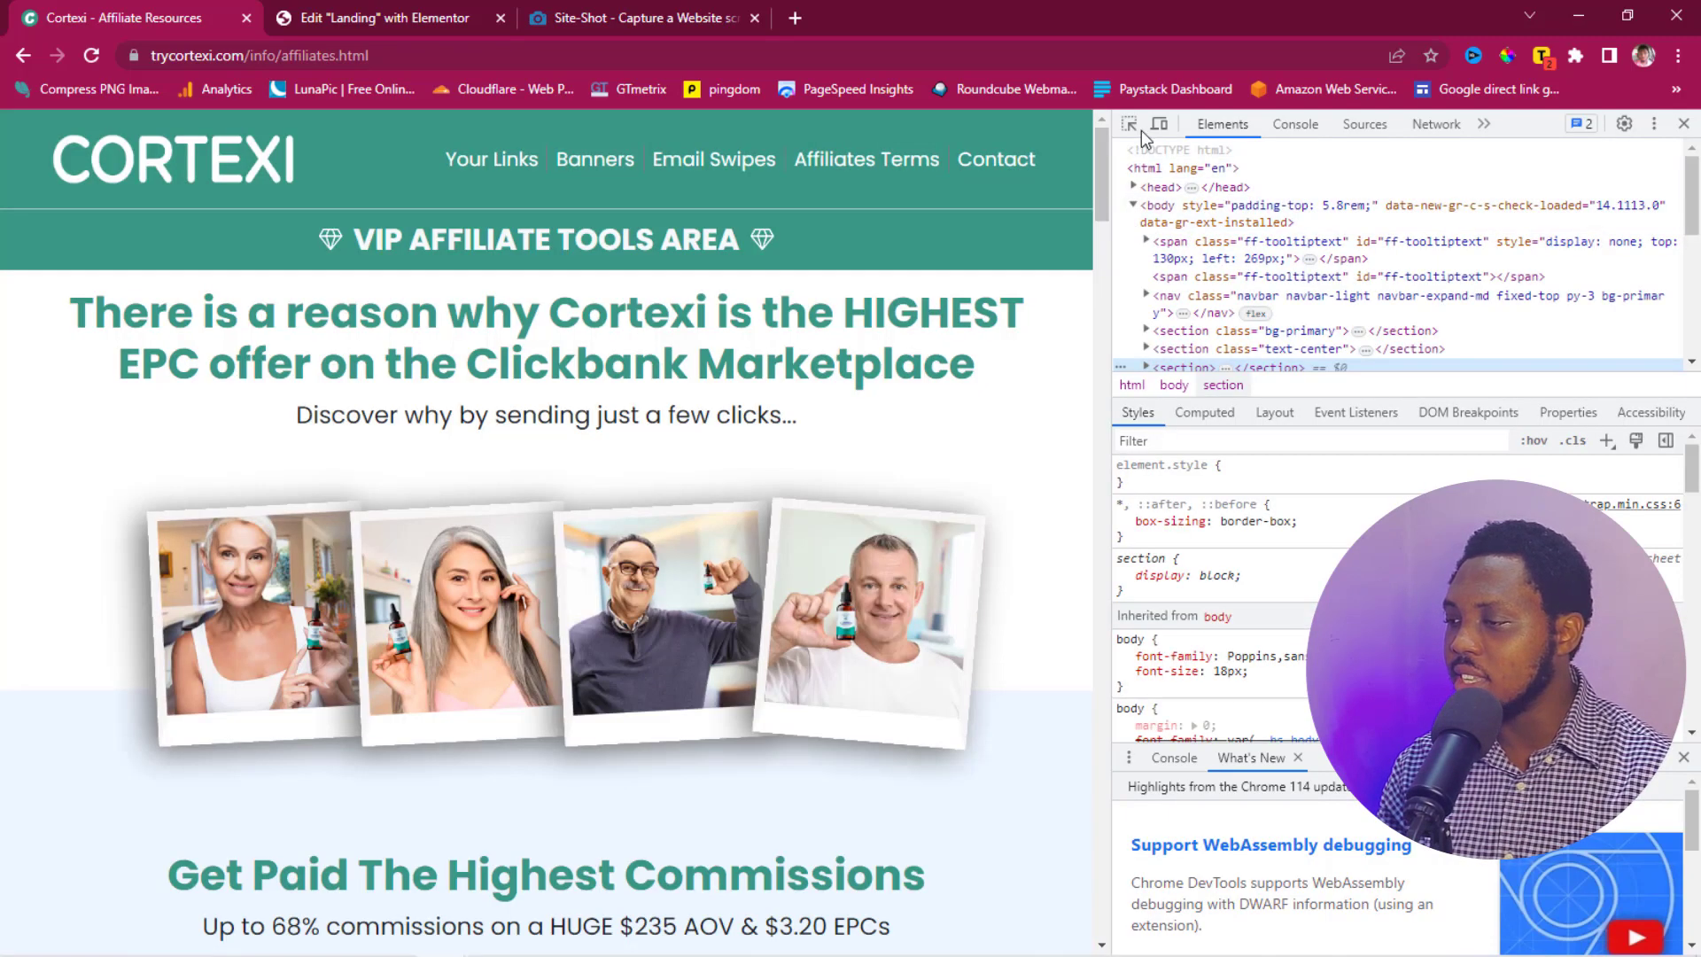
pyautogui.click(1129, 126)
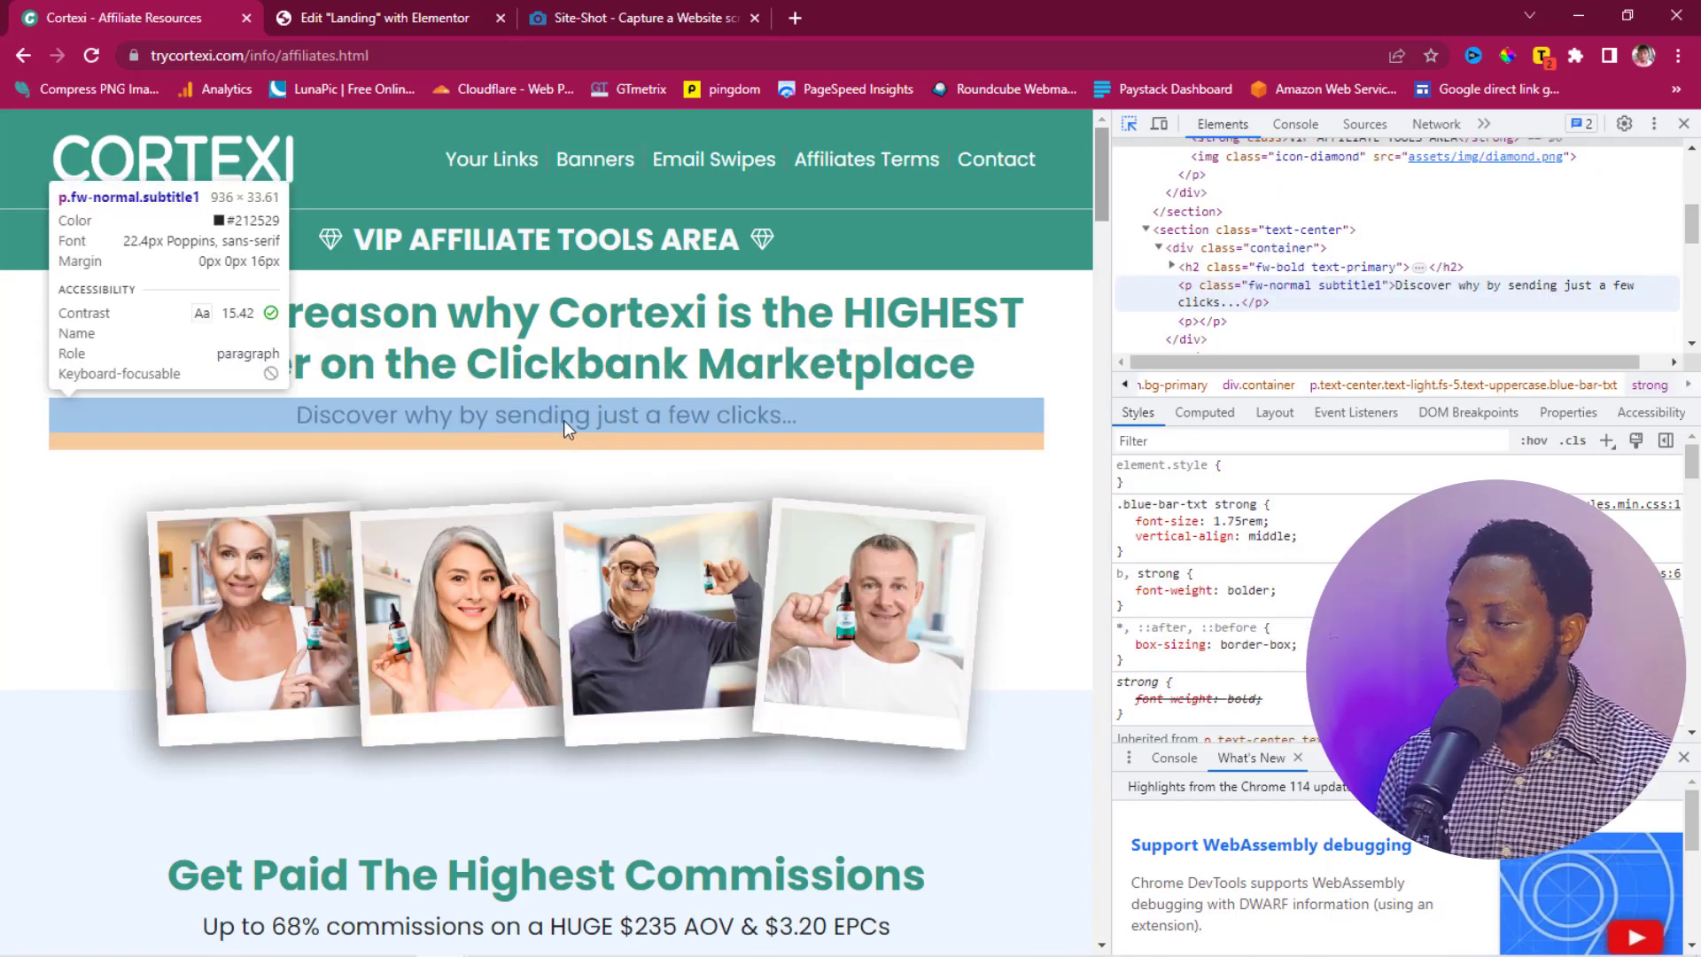
pyautogui.click(564, 420)
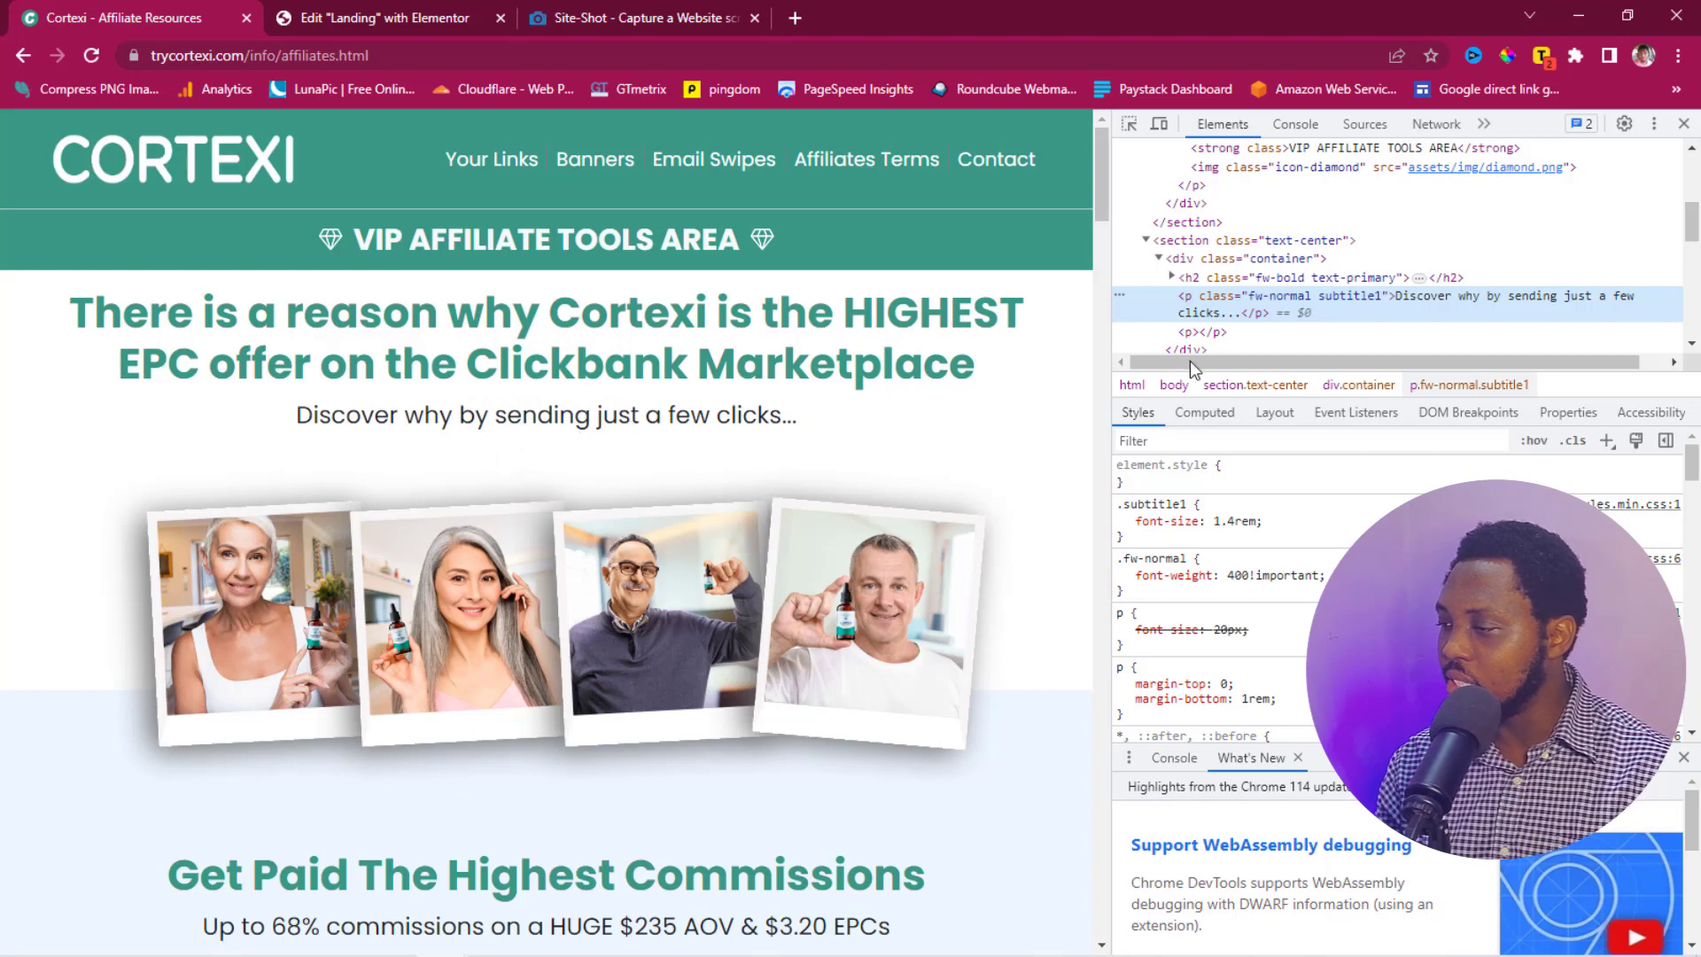
# Step: Replace the subtitle's text in the page code with "This is a random tutorial from" followed by the presenter's name
pyautogui.doubleClick(1409, 298)
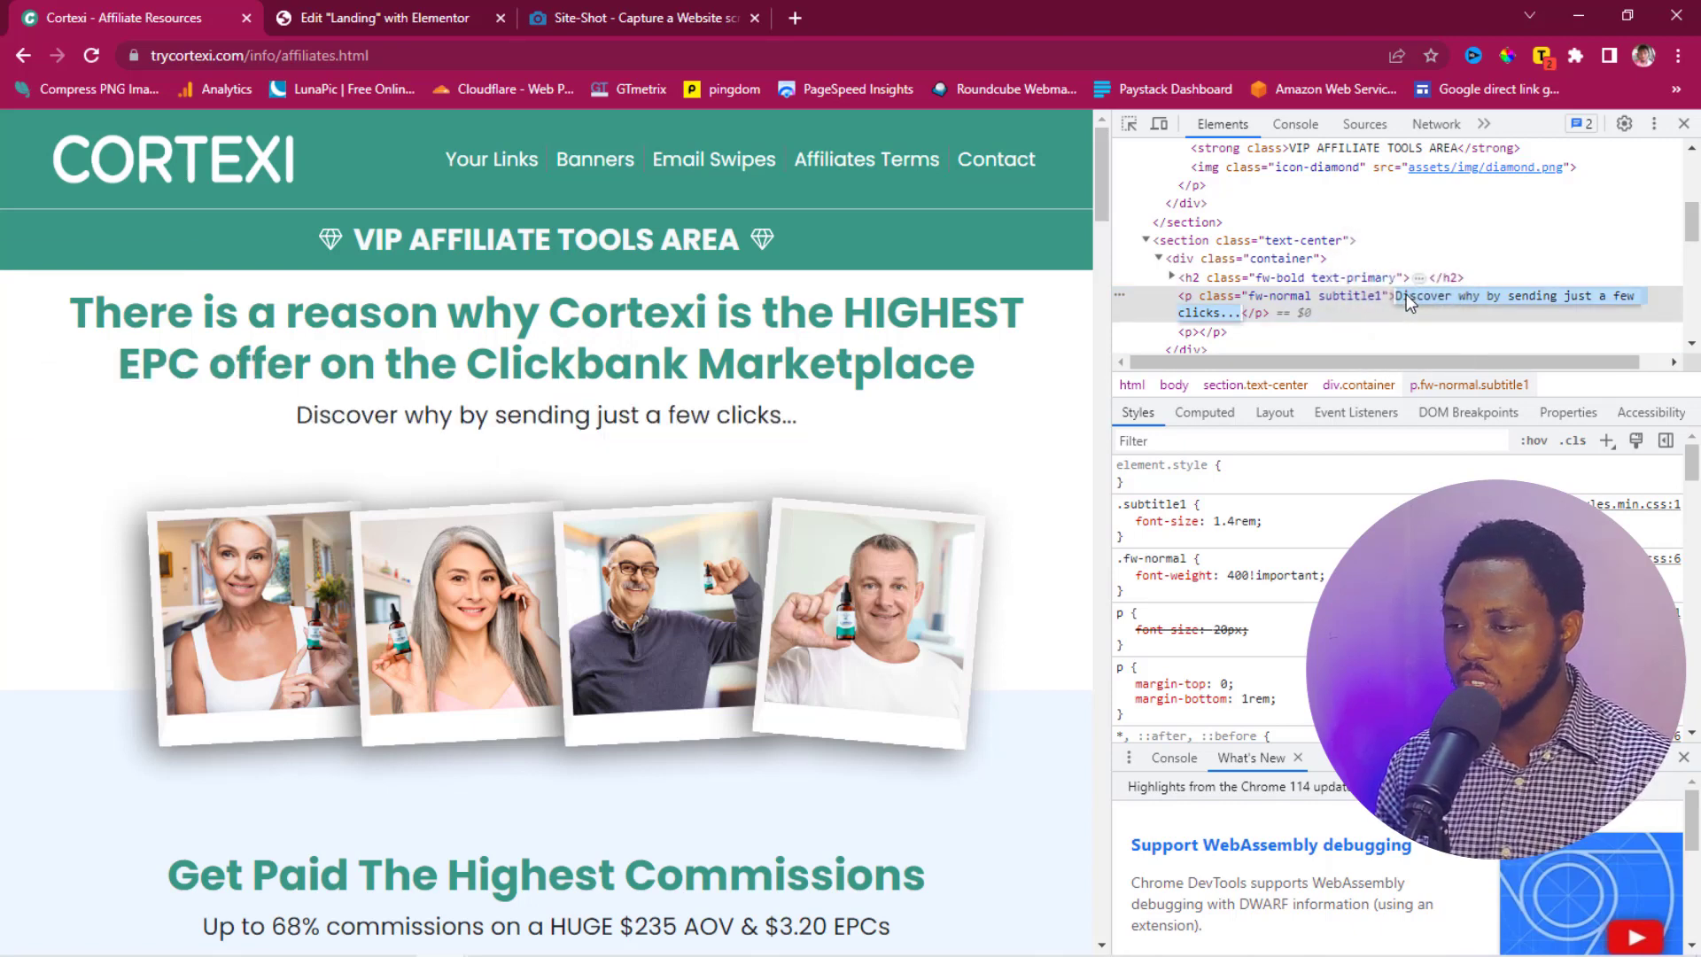
pyautogui.click(1450, 296)
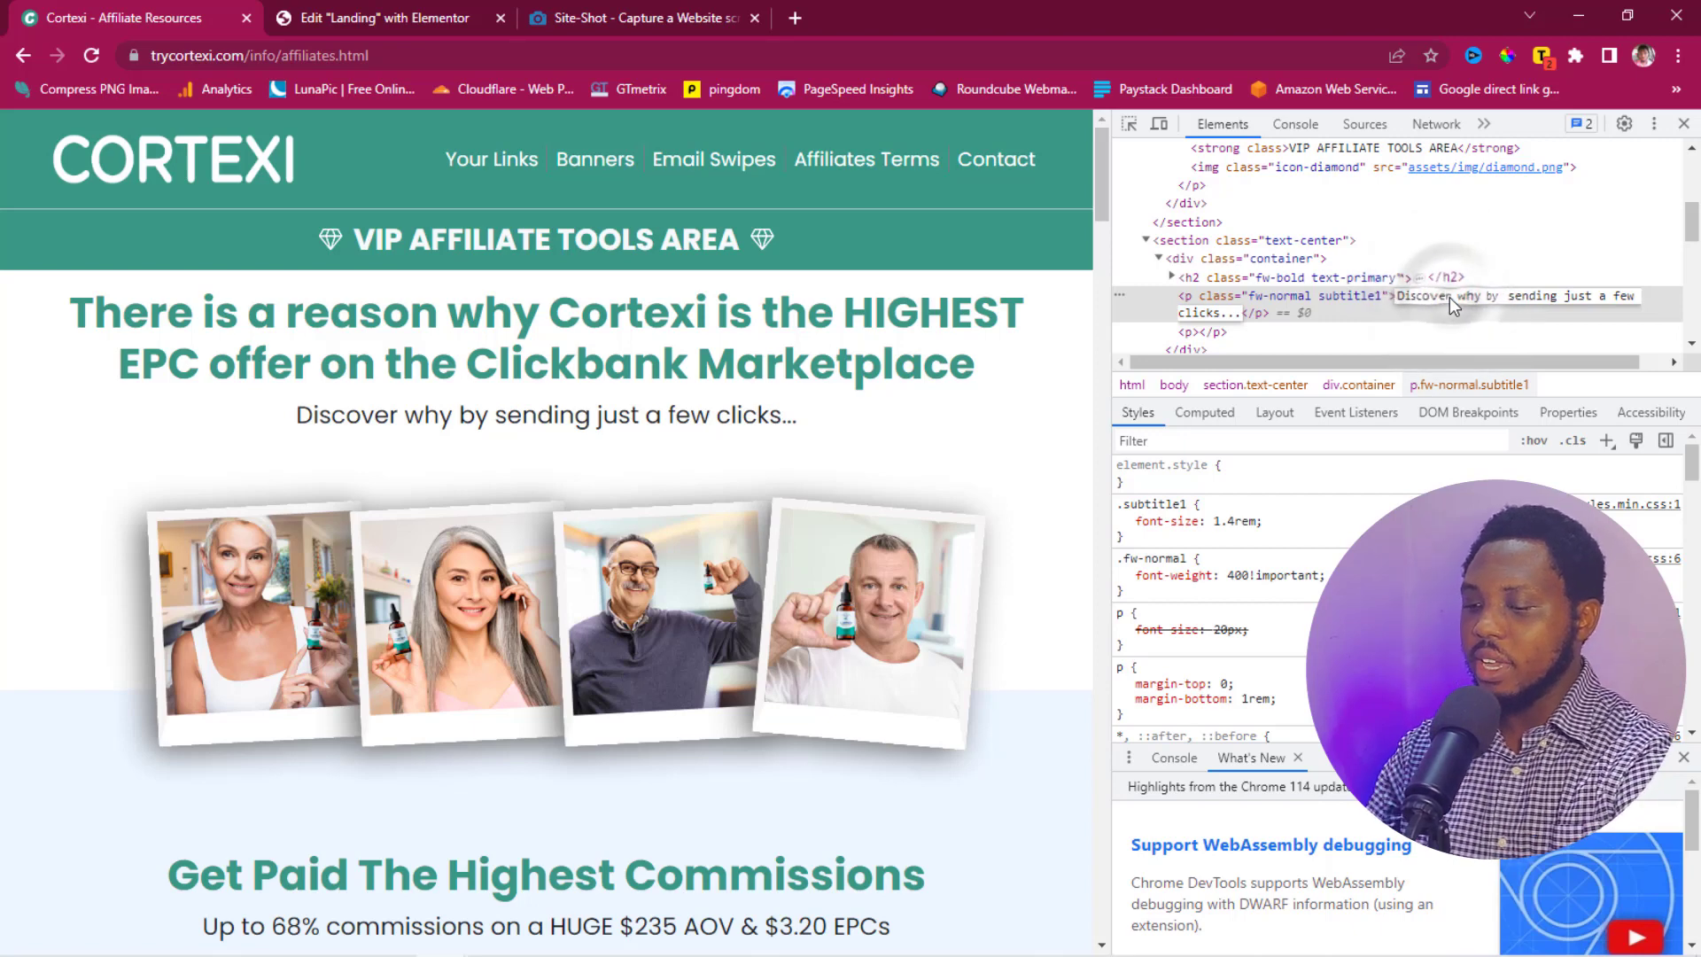
pyautogui.hotkey('ctrl', 'a')
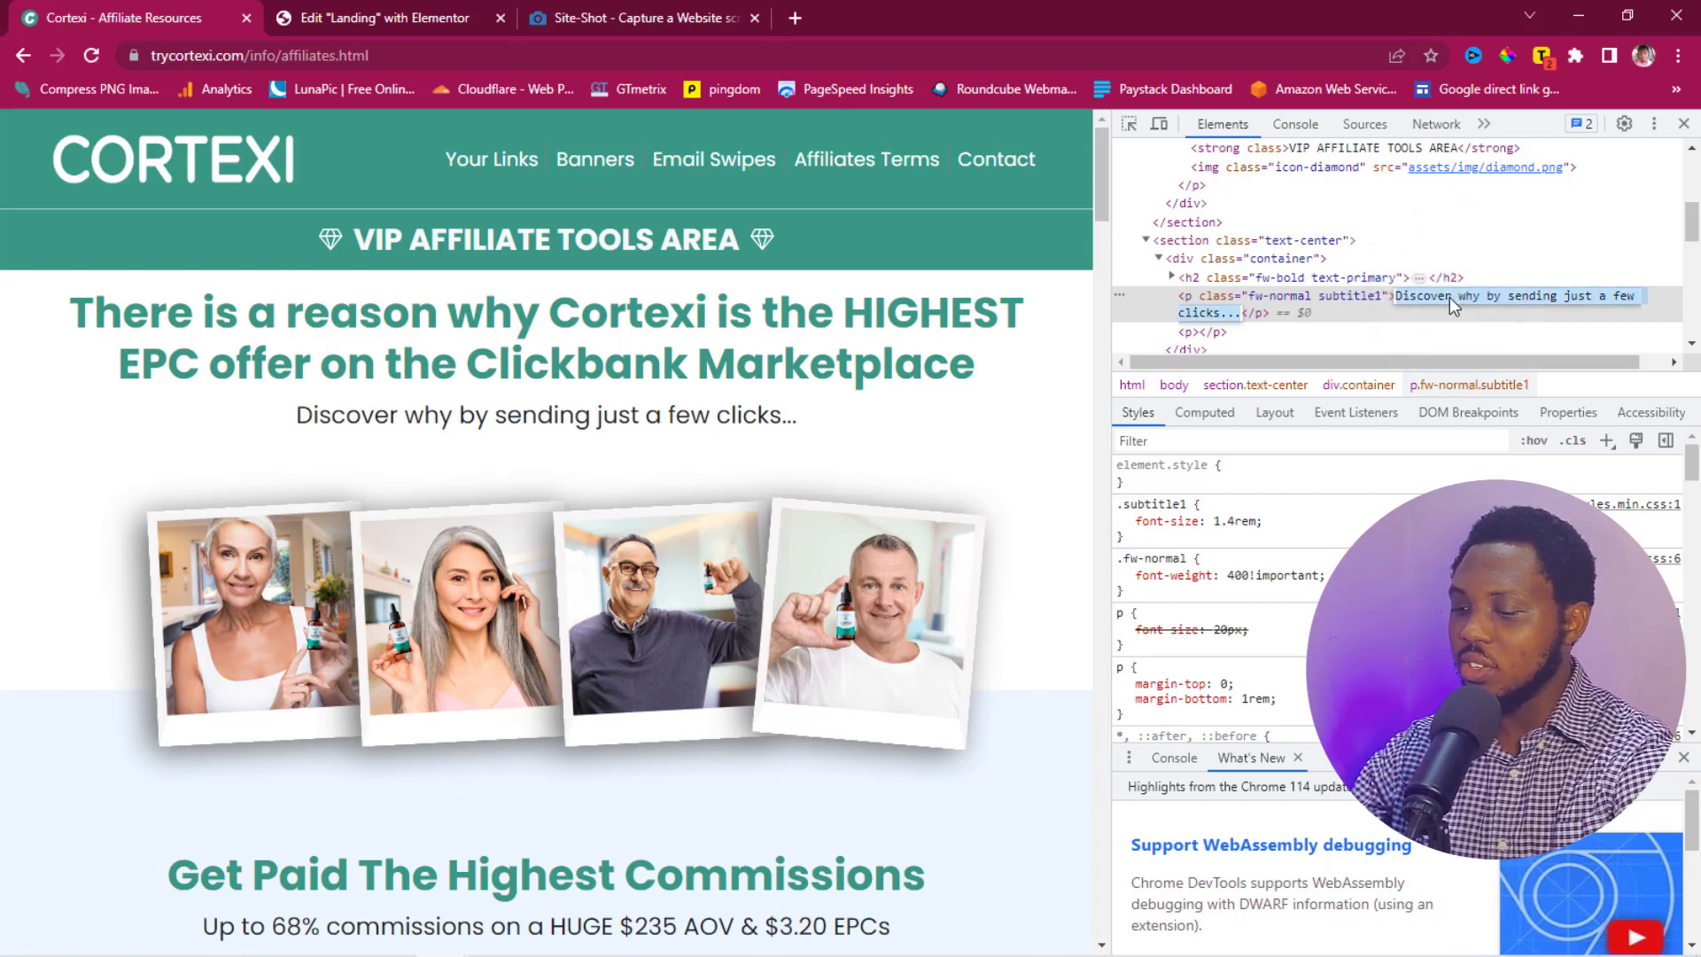
pyautogui.write('This')
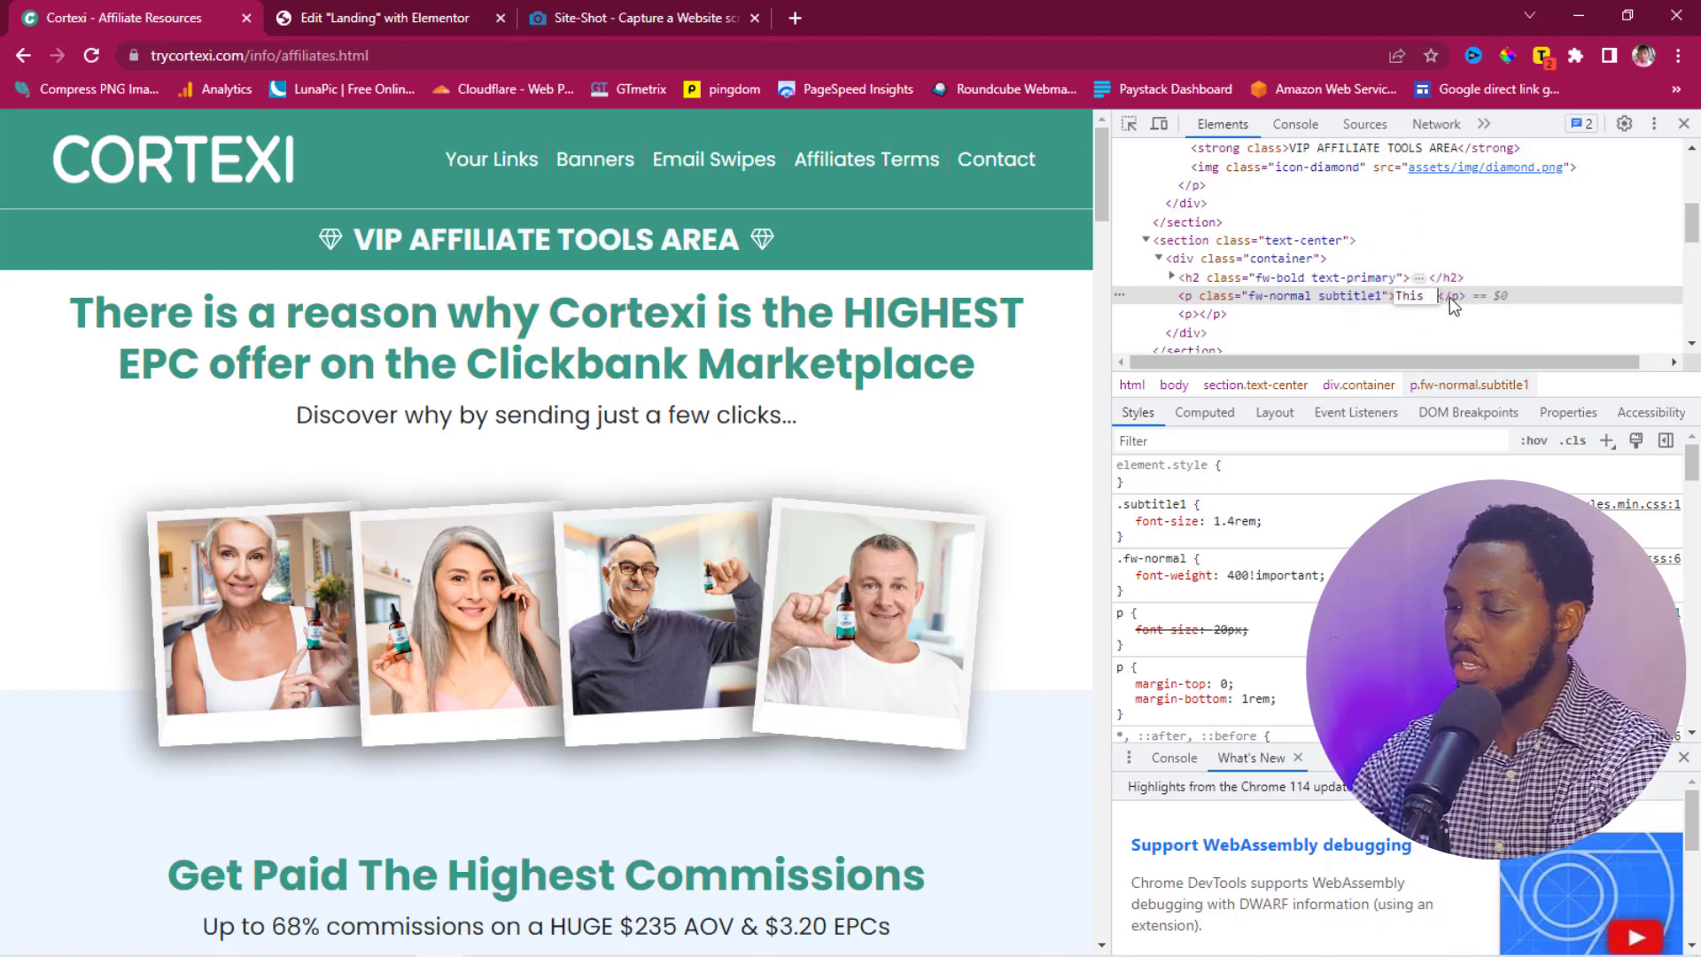
pyautogui.write(' a random tutorial from Dapshis')
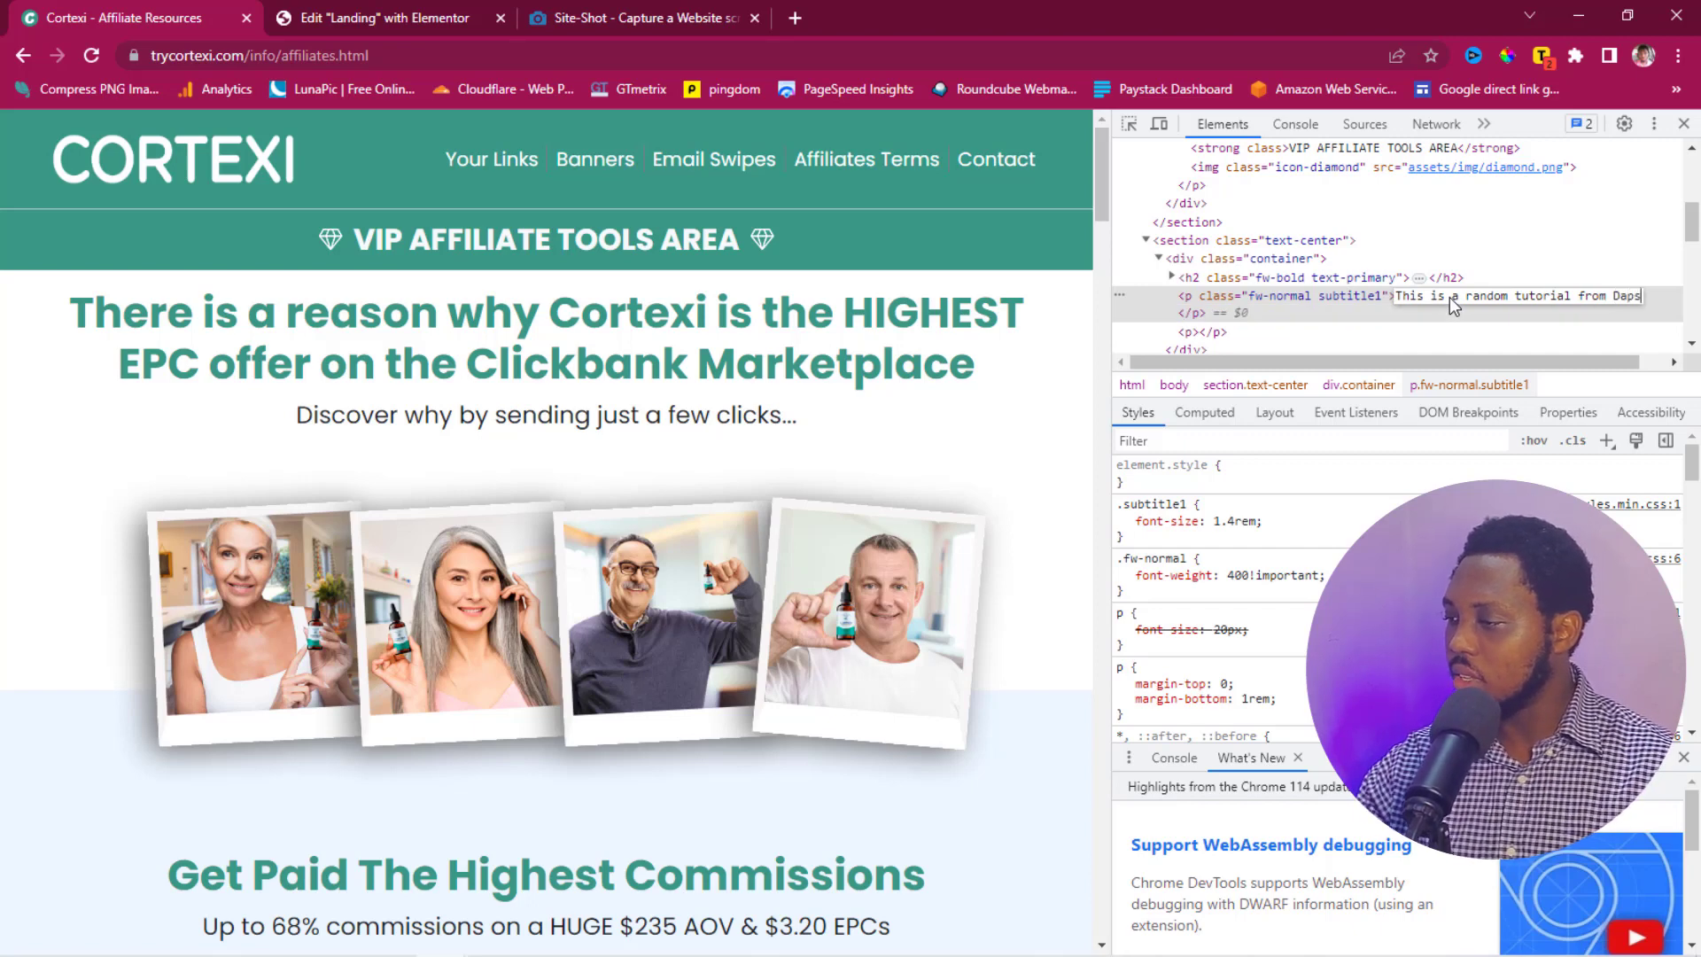
pyautogui.press('Return')
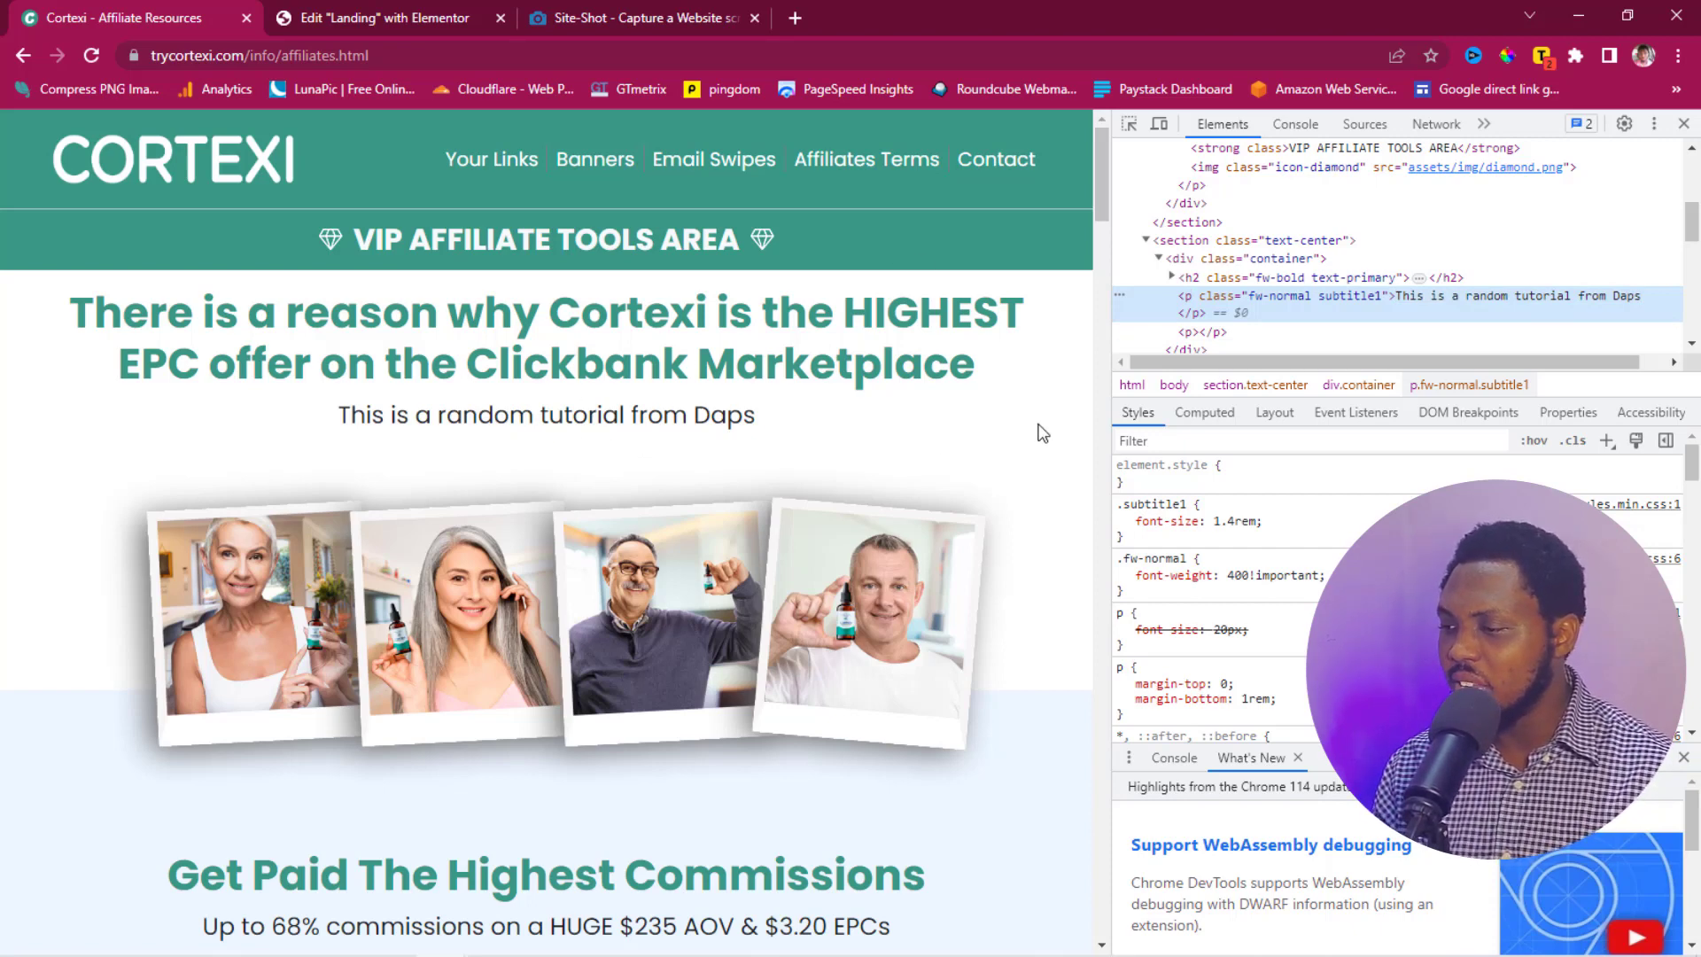
pyautogui.scroll(-1, 1042, 434)
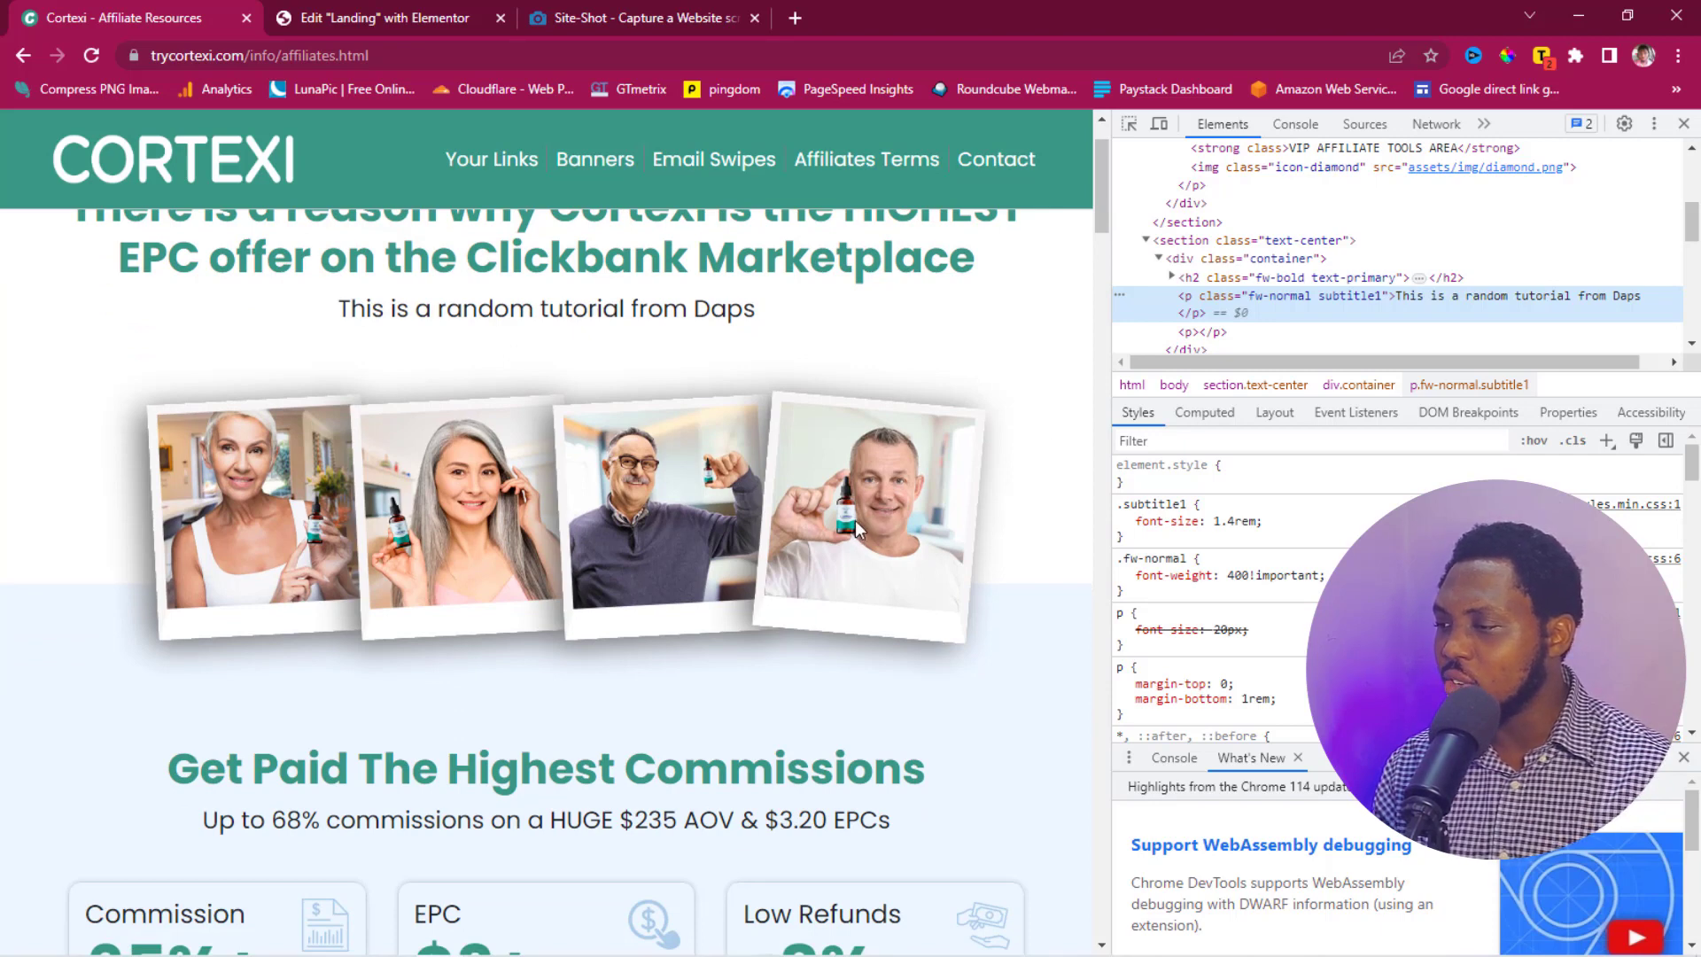
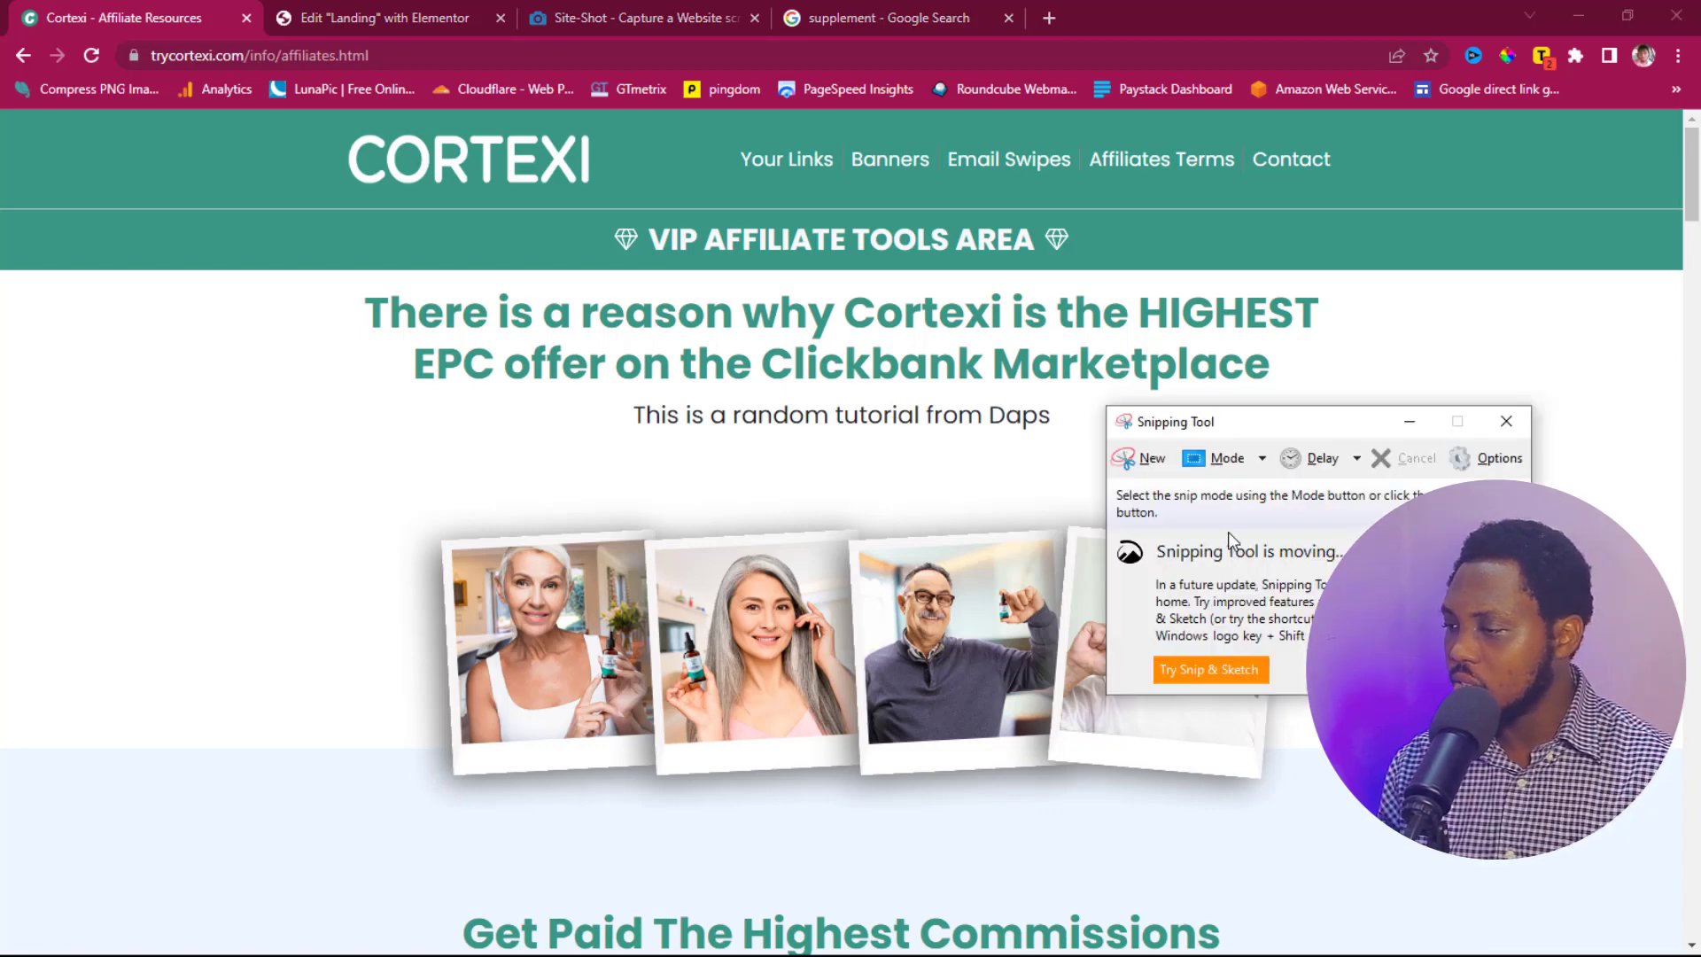
# Step: Snip the full-width area from the VIP Affiliate Tools Area banner through the portraits and save it as JPEG file snip1
pyautogui.click(1150, 461)
pyautogui.moveTo(2, 195); pyautogui.dragTo(1681, 842)
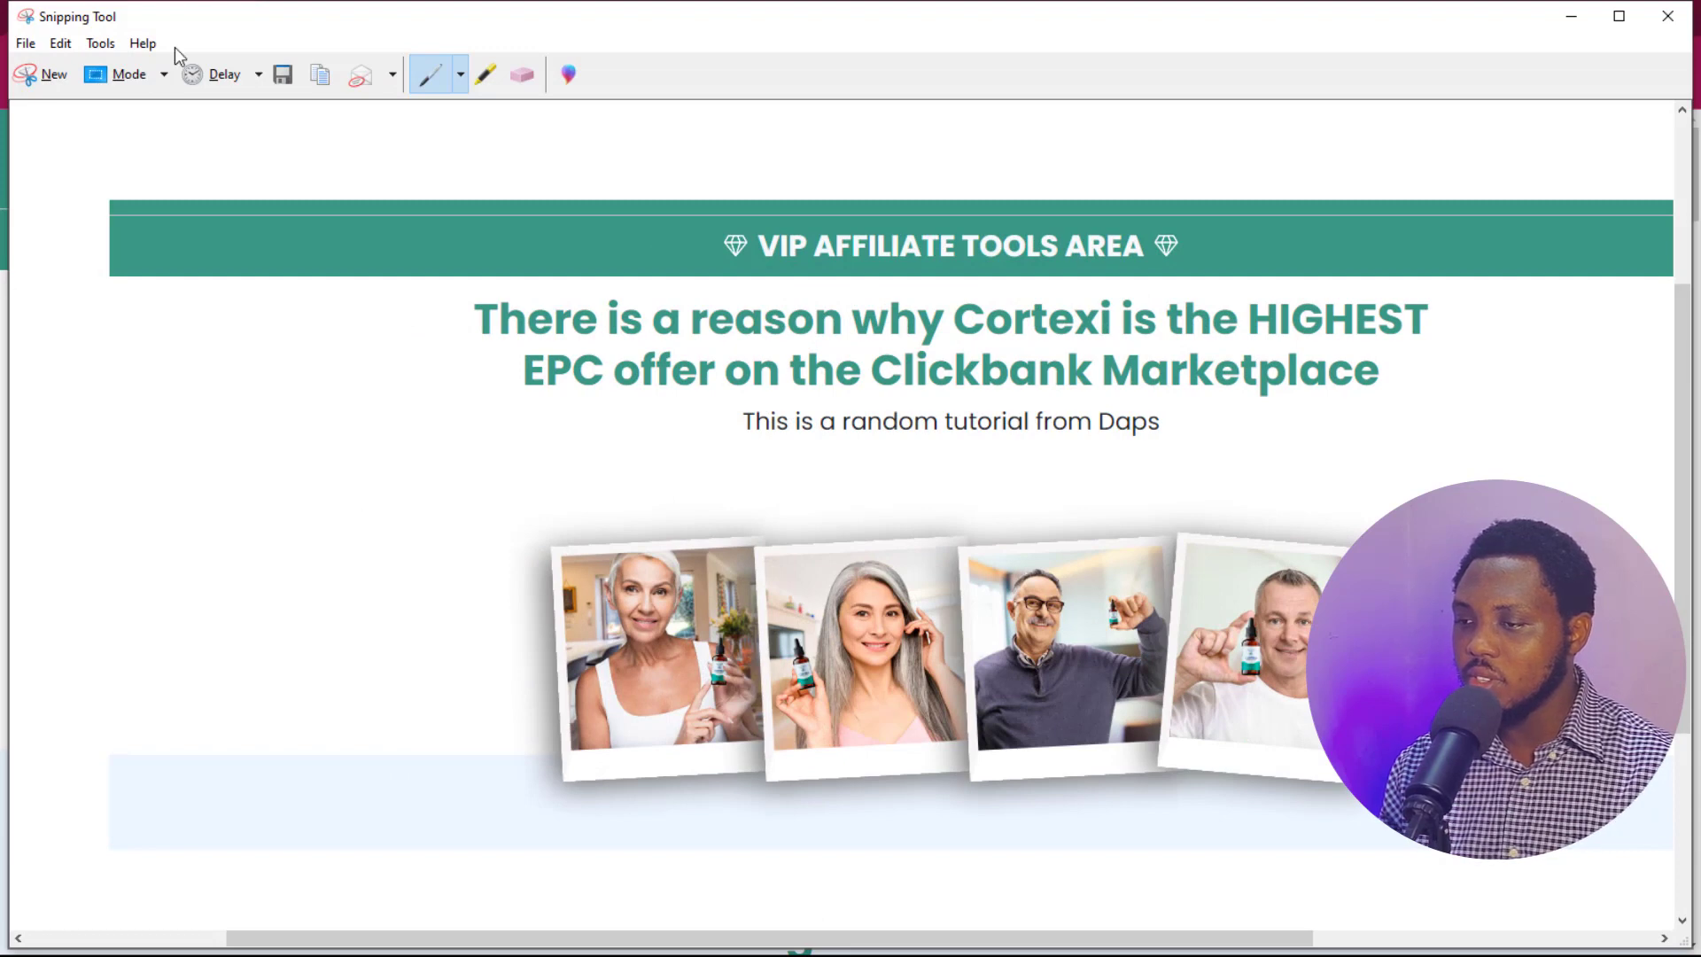
pyautogui.click(285, 75)
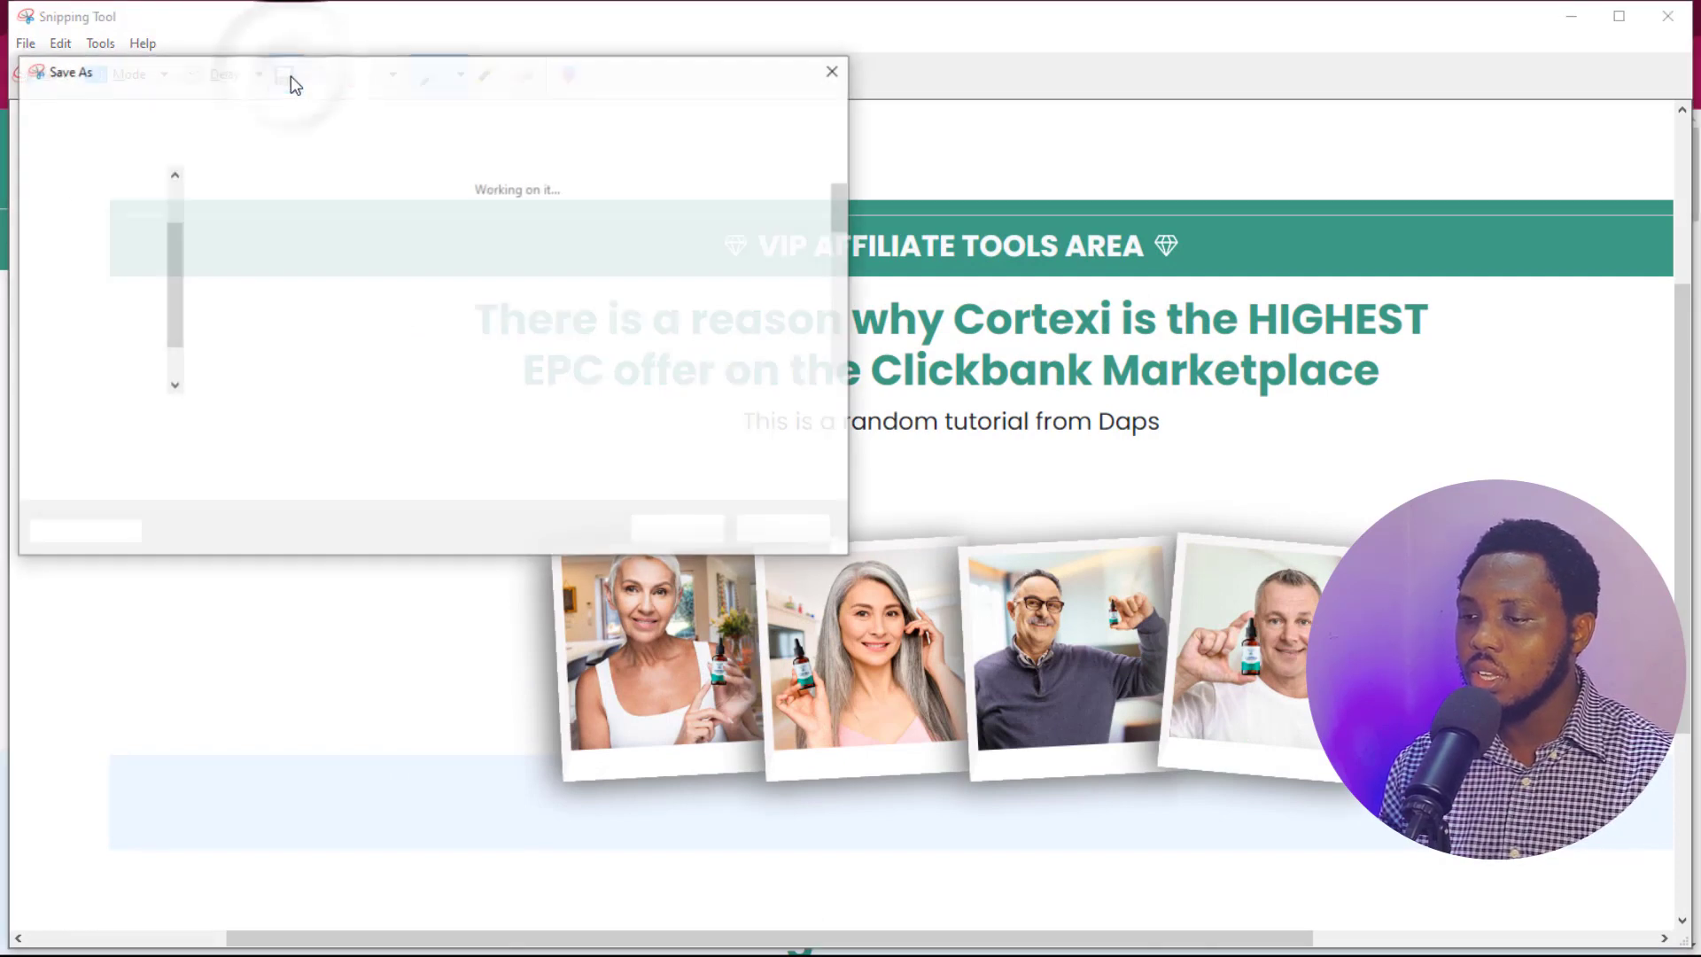
pyautogui.write('snip1')
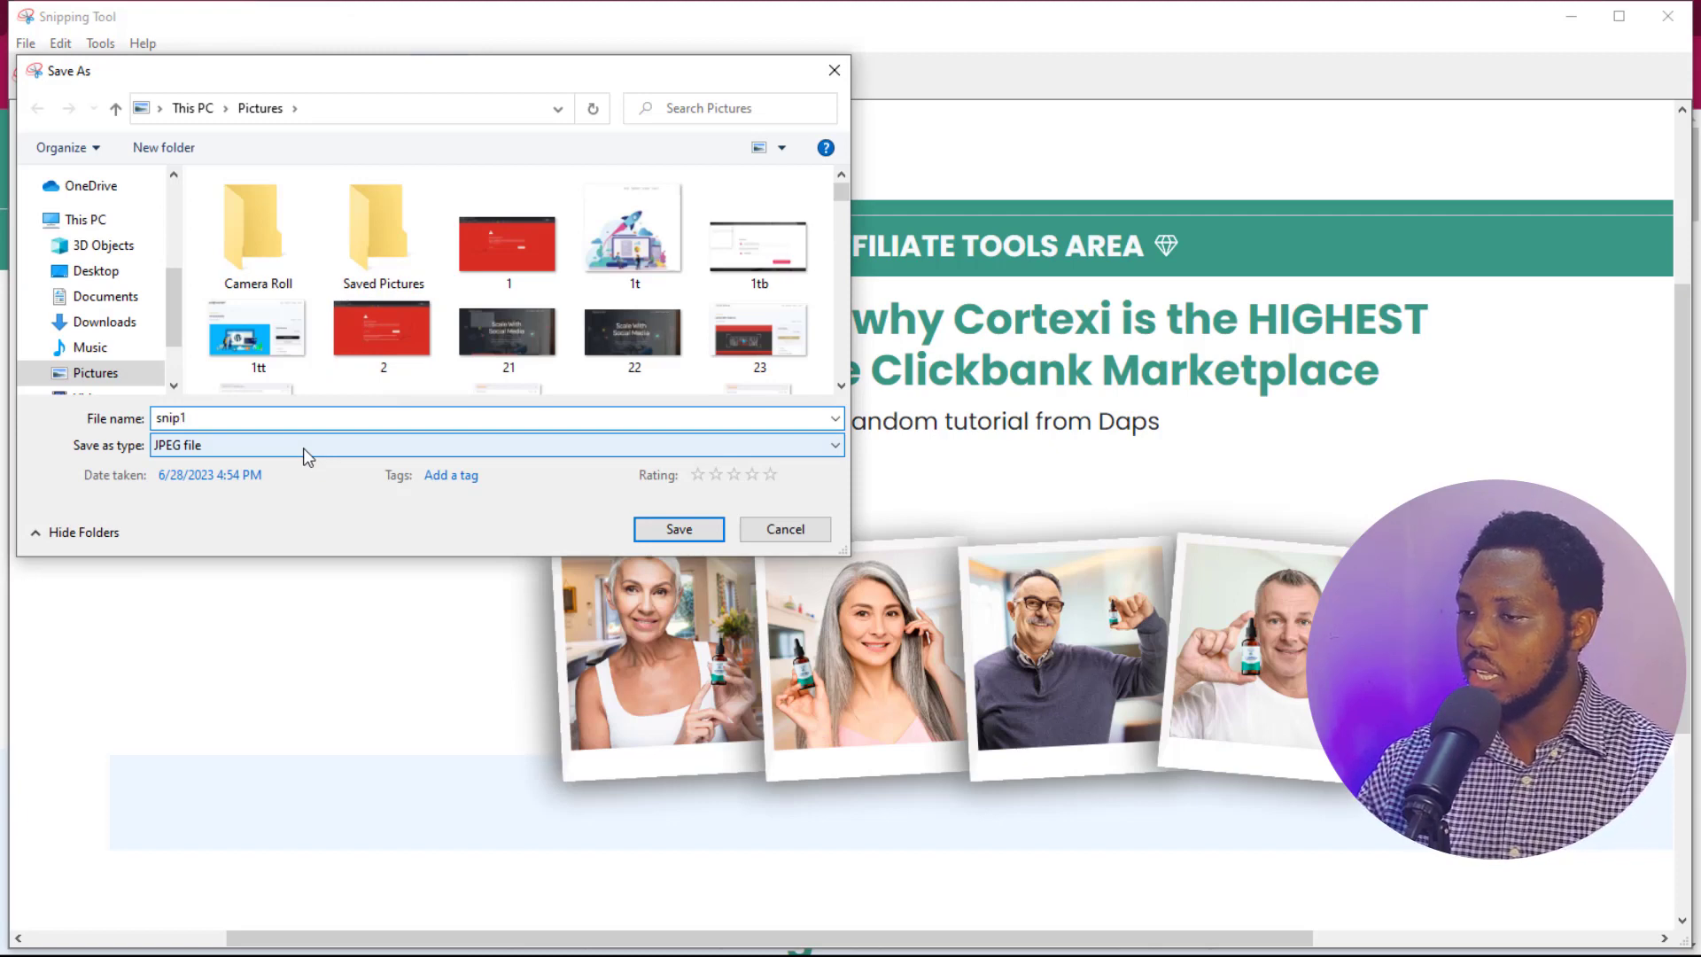
pyautogui.press('Return')
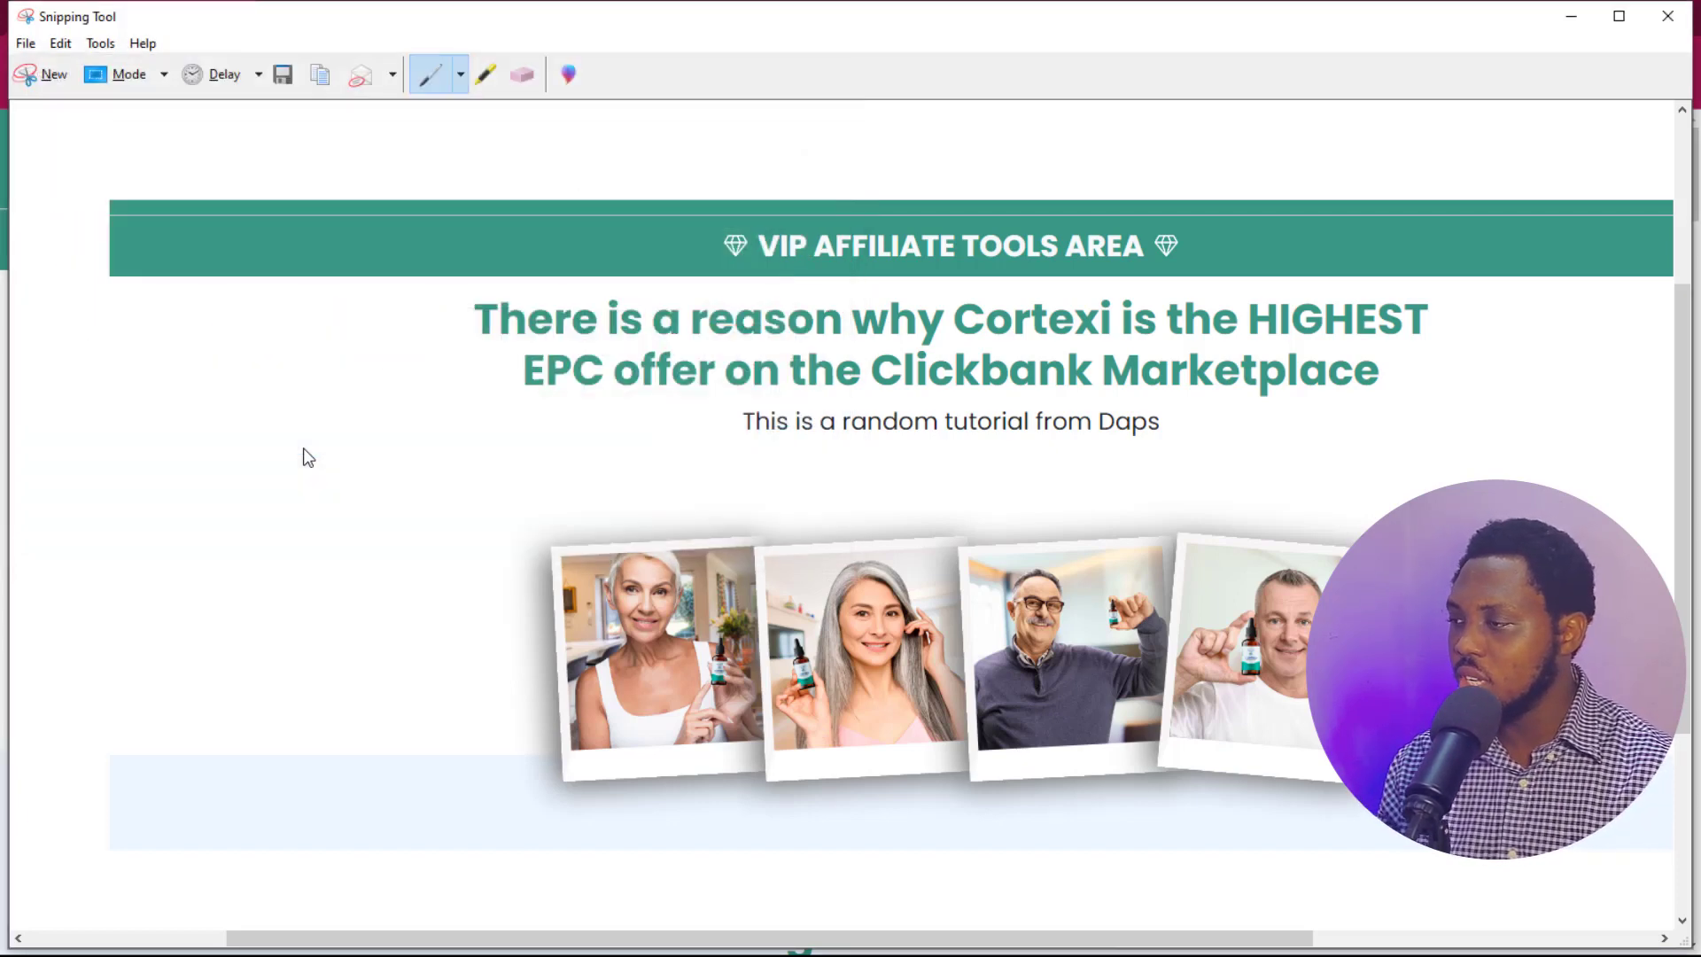
pyautogui.click(1568, 20)
# Step: Snip the full-width "Get Paid The Highest Commissions" section with its three statistic cards
pyautogui.scroll(-6, 1340, 349)
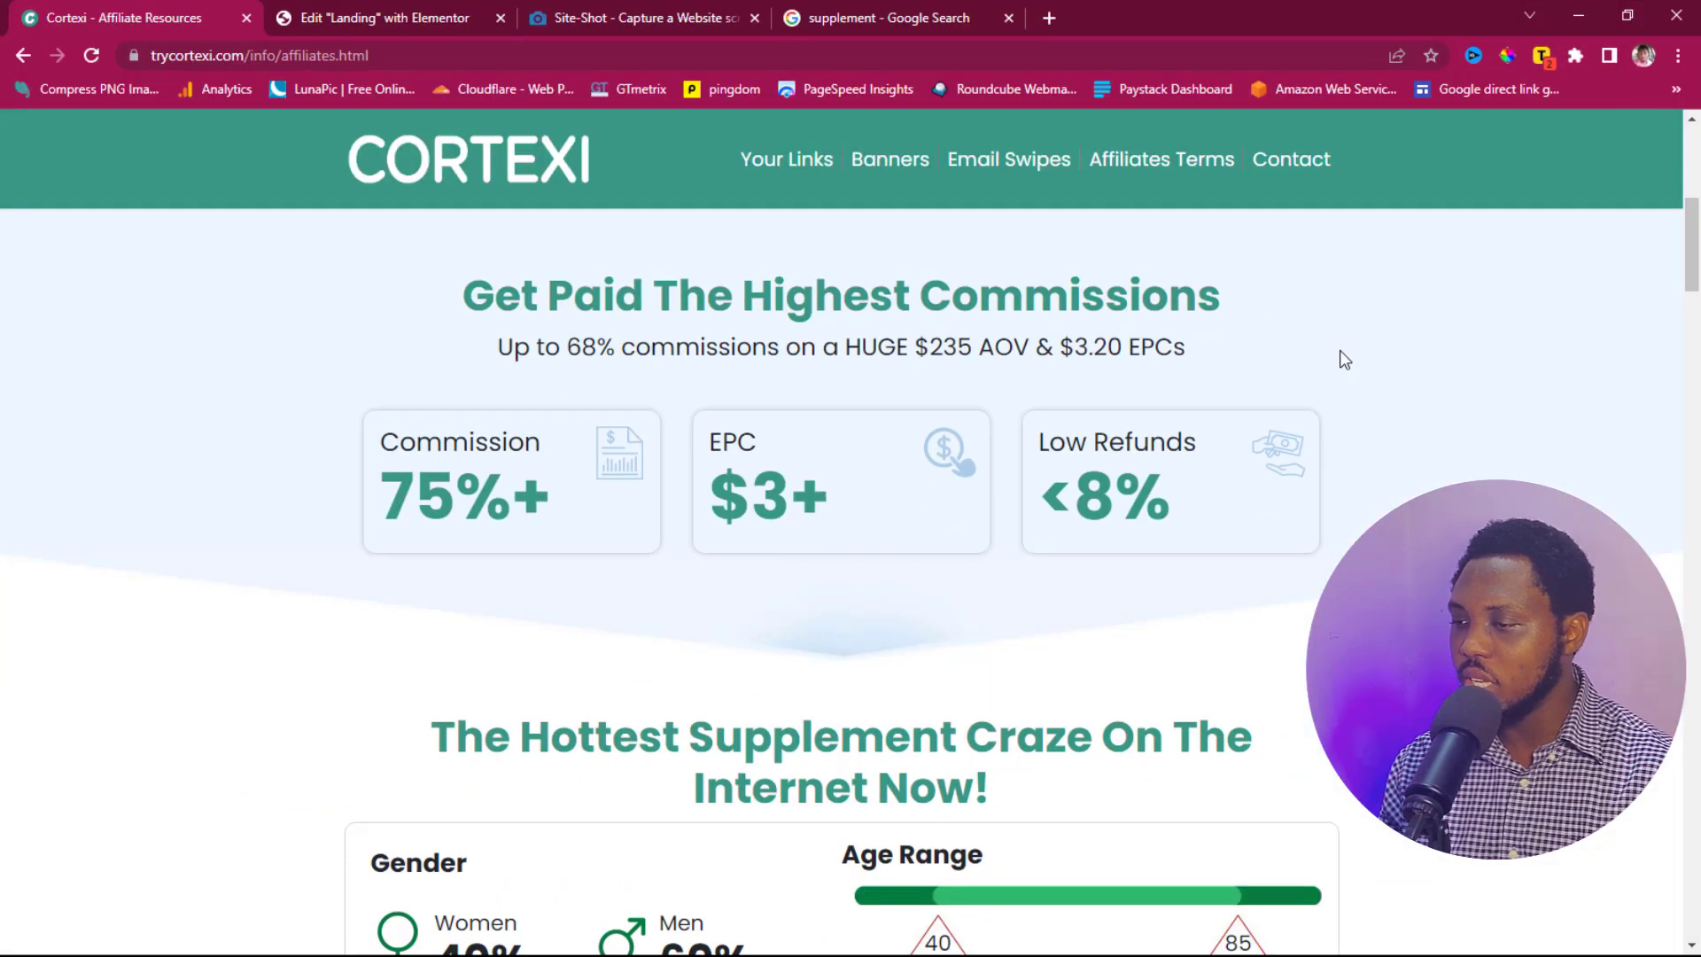
pyautogui.scroll(1, 1340, 349)
pyautogui.scroll(1, 1342, 352)
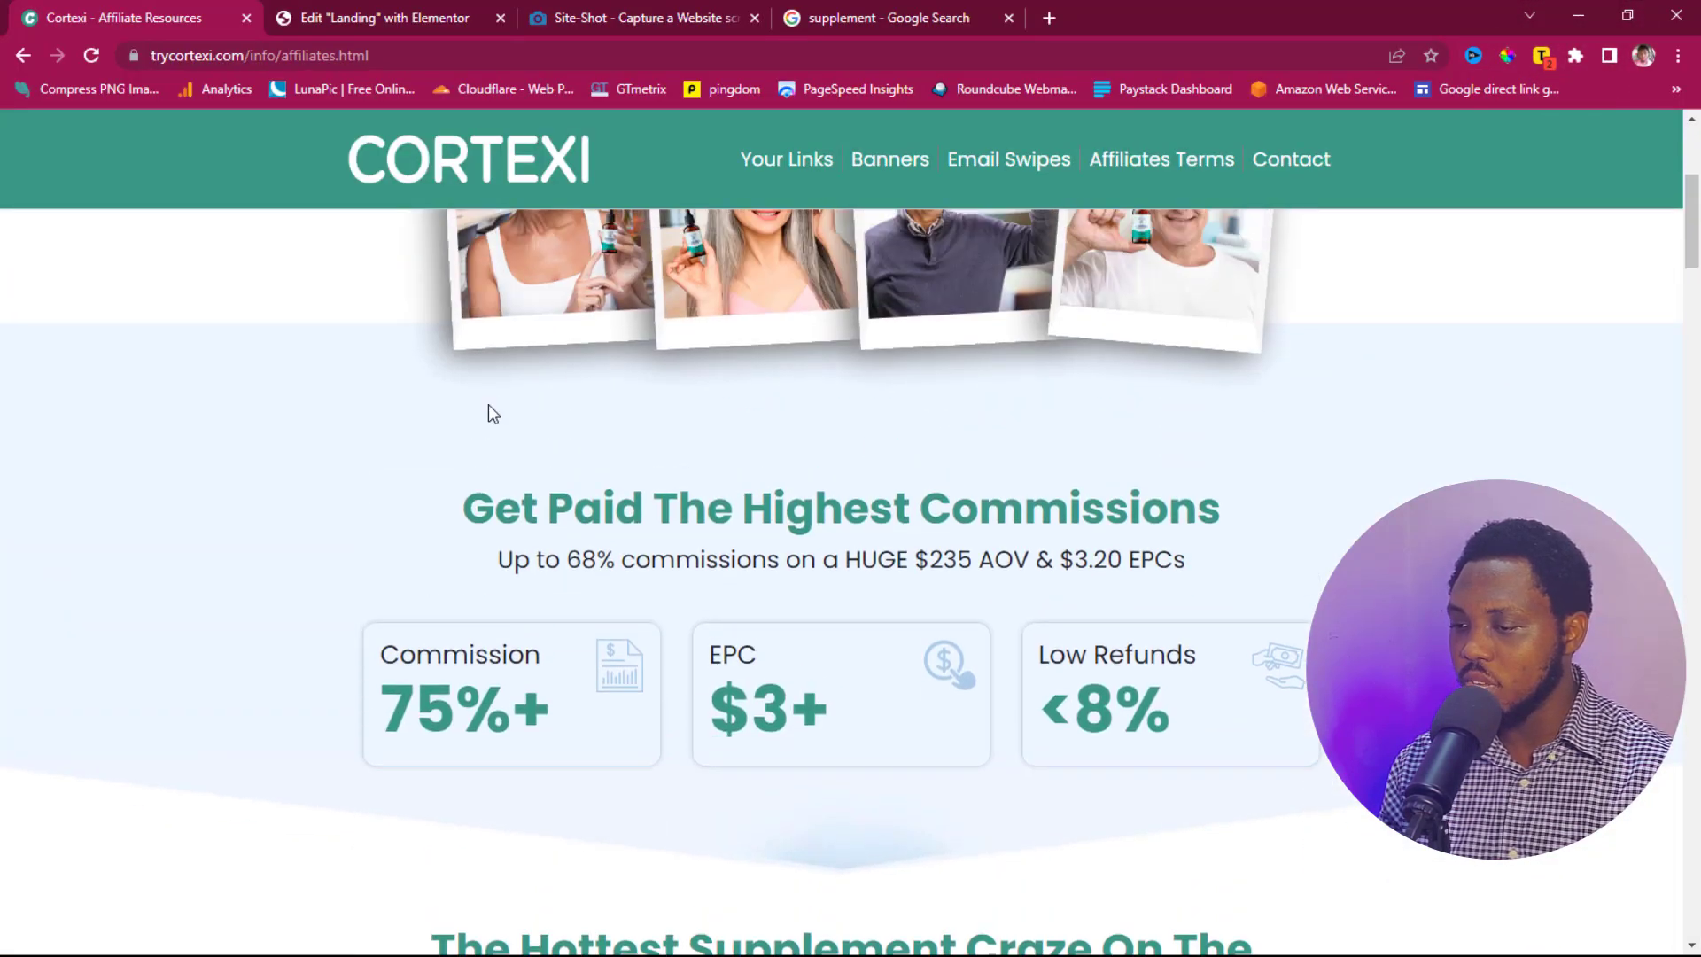
pyautogui.hotkey('alt', 'Tab')
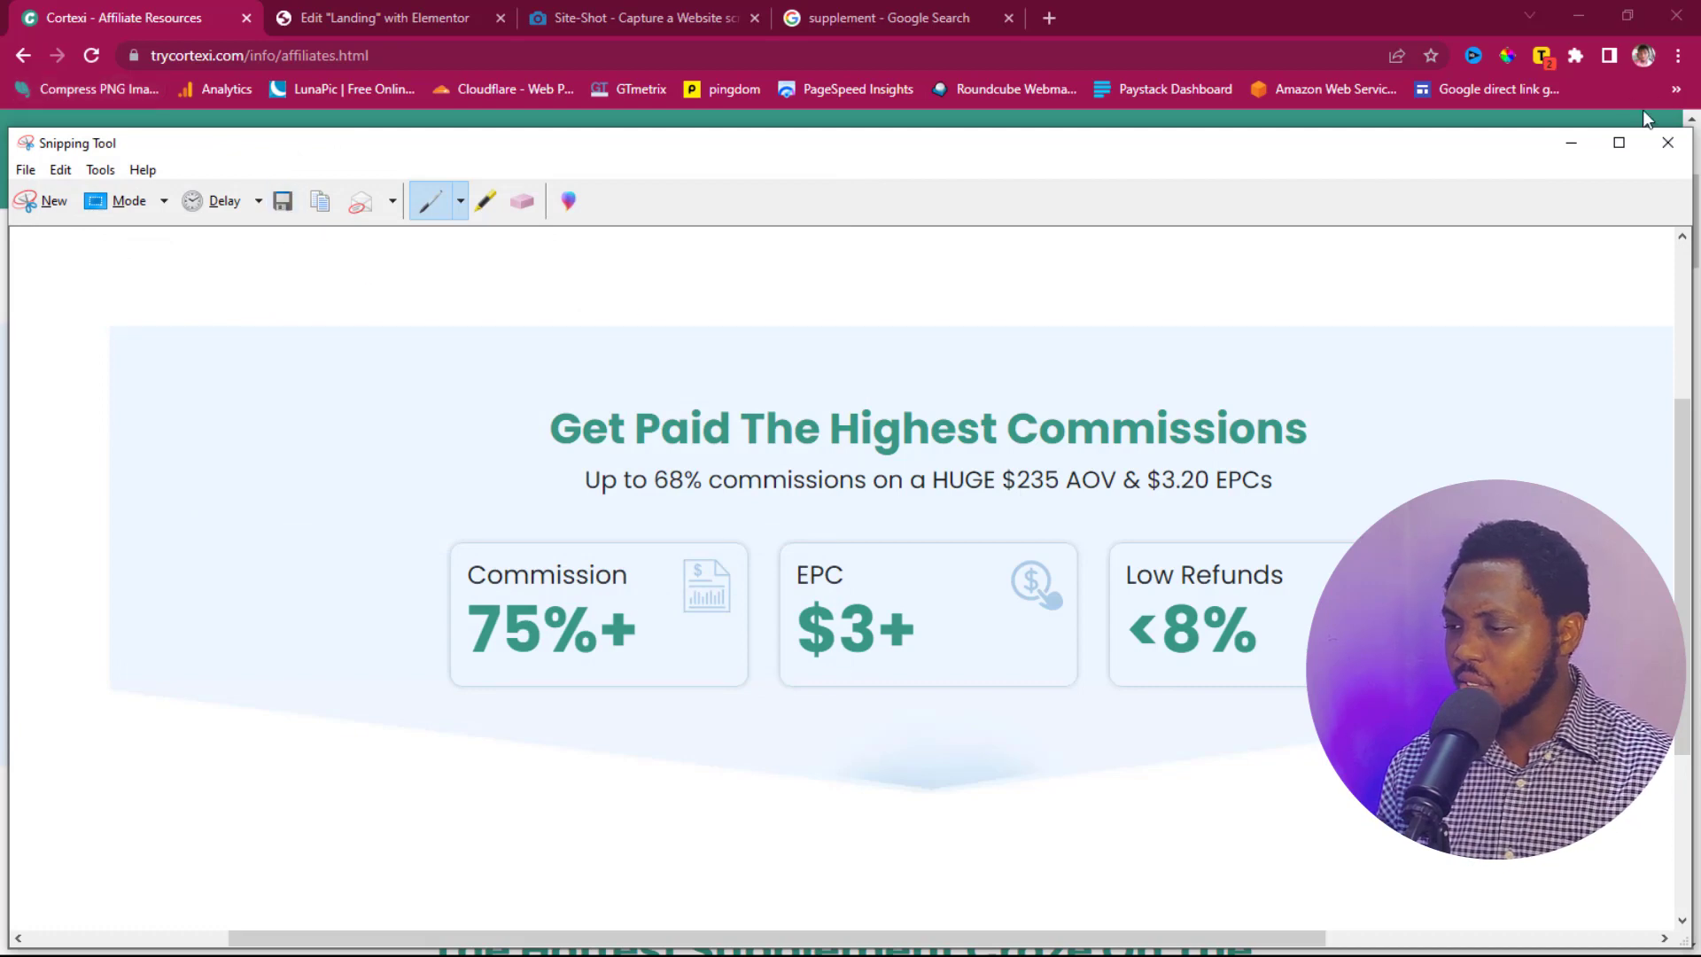
pyautogui.click(1573, 146)
# Step: Snip and save the "The Hottest Supplement Craze On The Internet Now!" section, including the Gender, Age Range and Traffic by Device boxes
pyautogui.scroll(-5, 1106, 305)
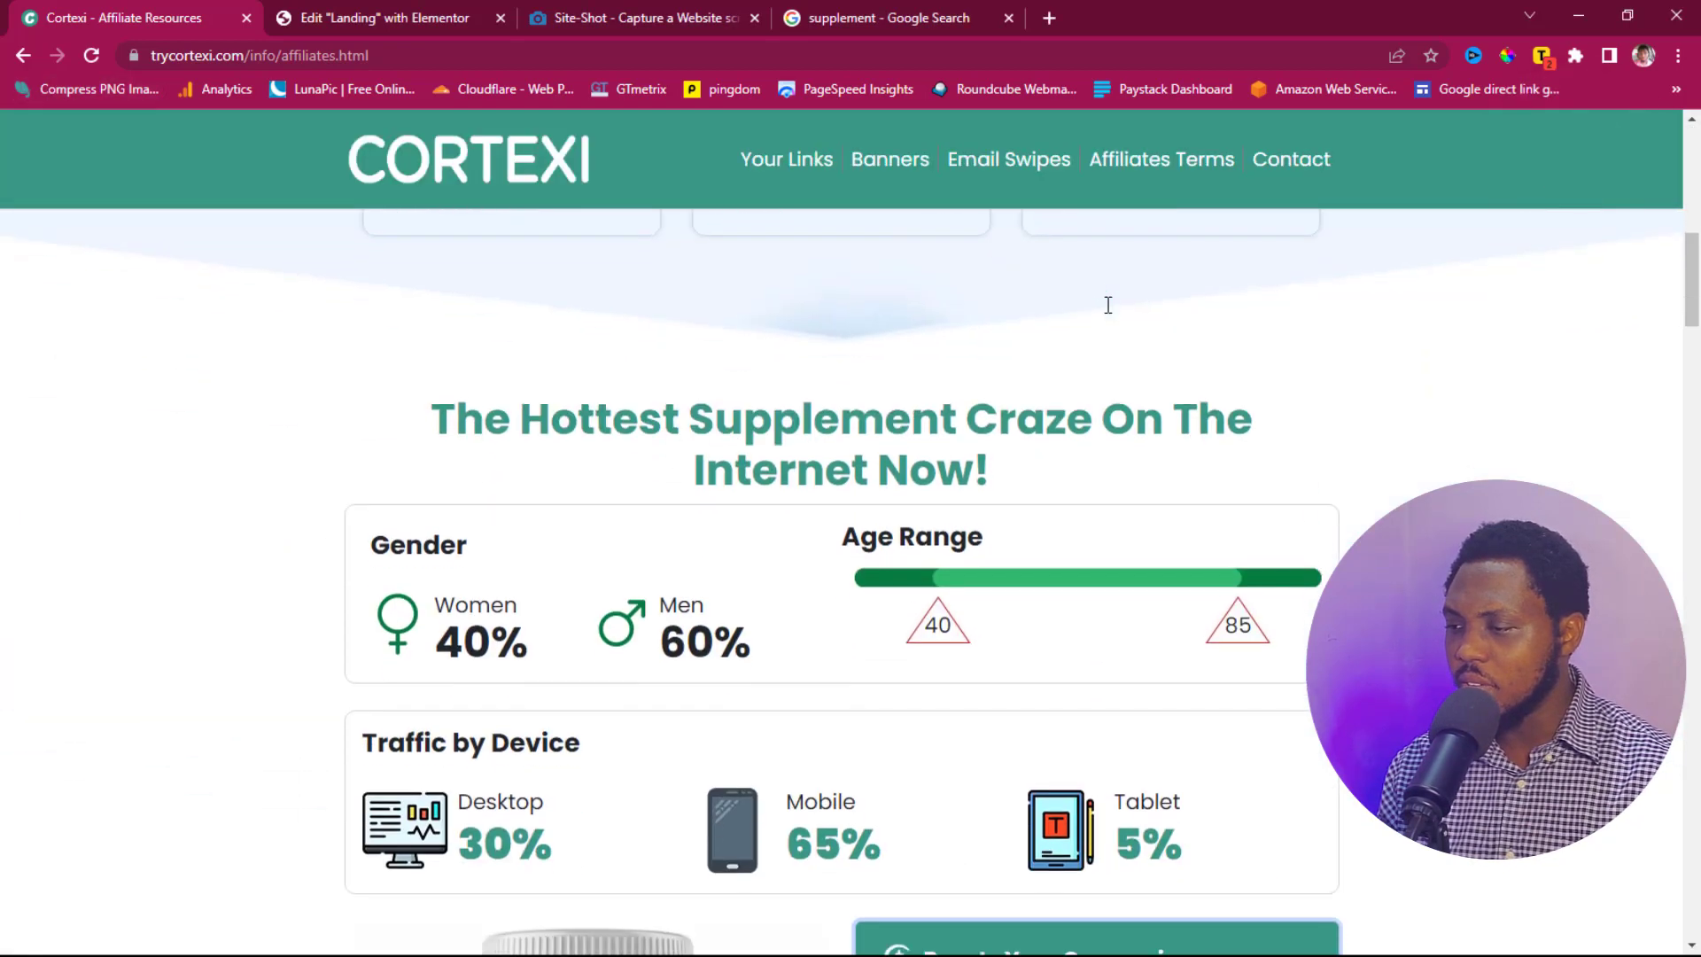
pyautogui.scroll(-1, 1107, 305)
pyautogui.moveTo(7, 262); pyautogui.dragTo(1682, 814)
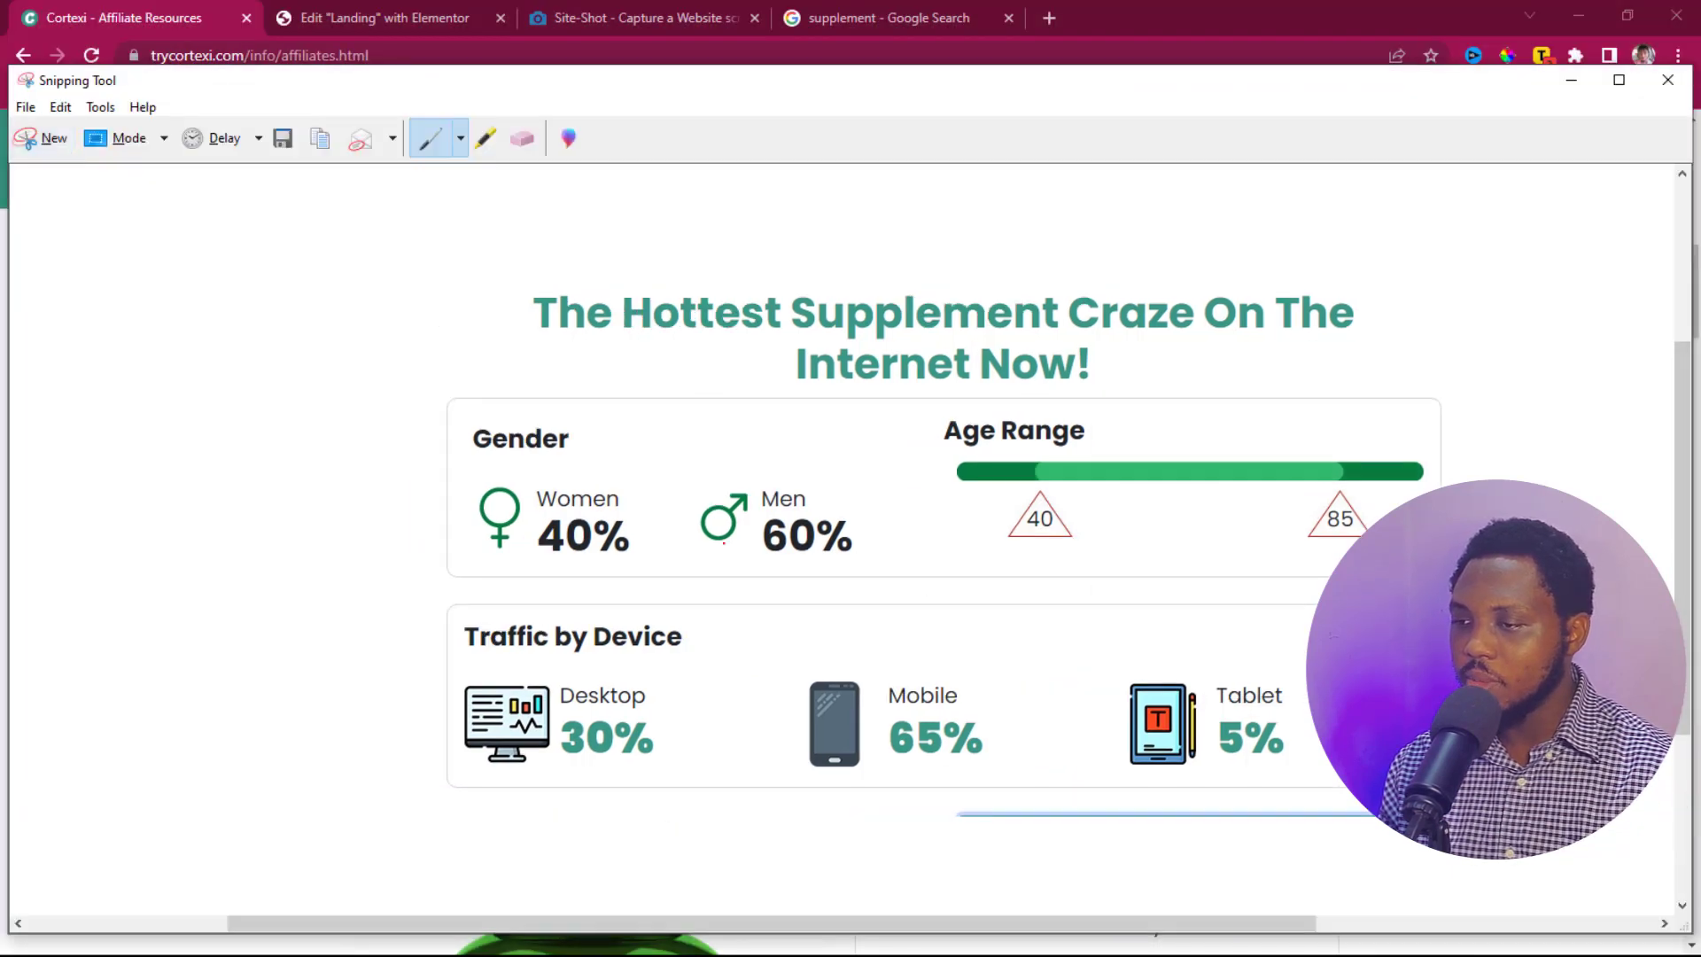
pyautogui.click(285, 147)
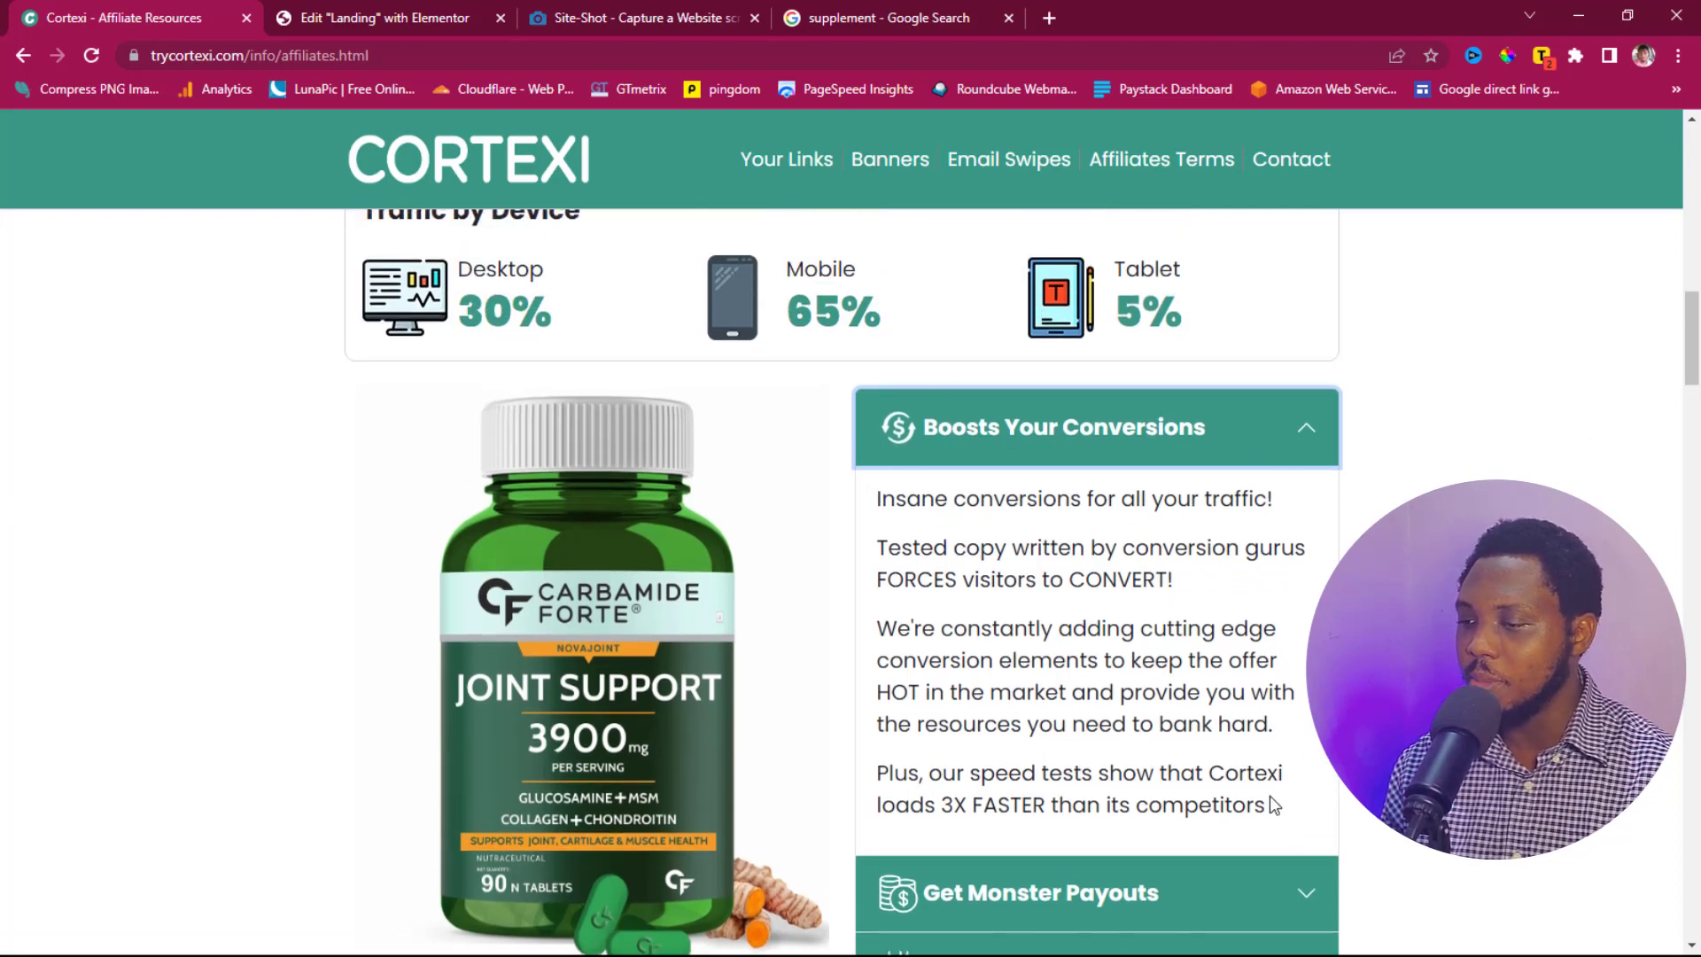
# Step: Review the Cortexi page's remaining sections from the product bottle and hoplinks through the affiliate link form and top performing banners
pyautogui.scroll(-1, 836, 814)
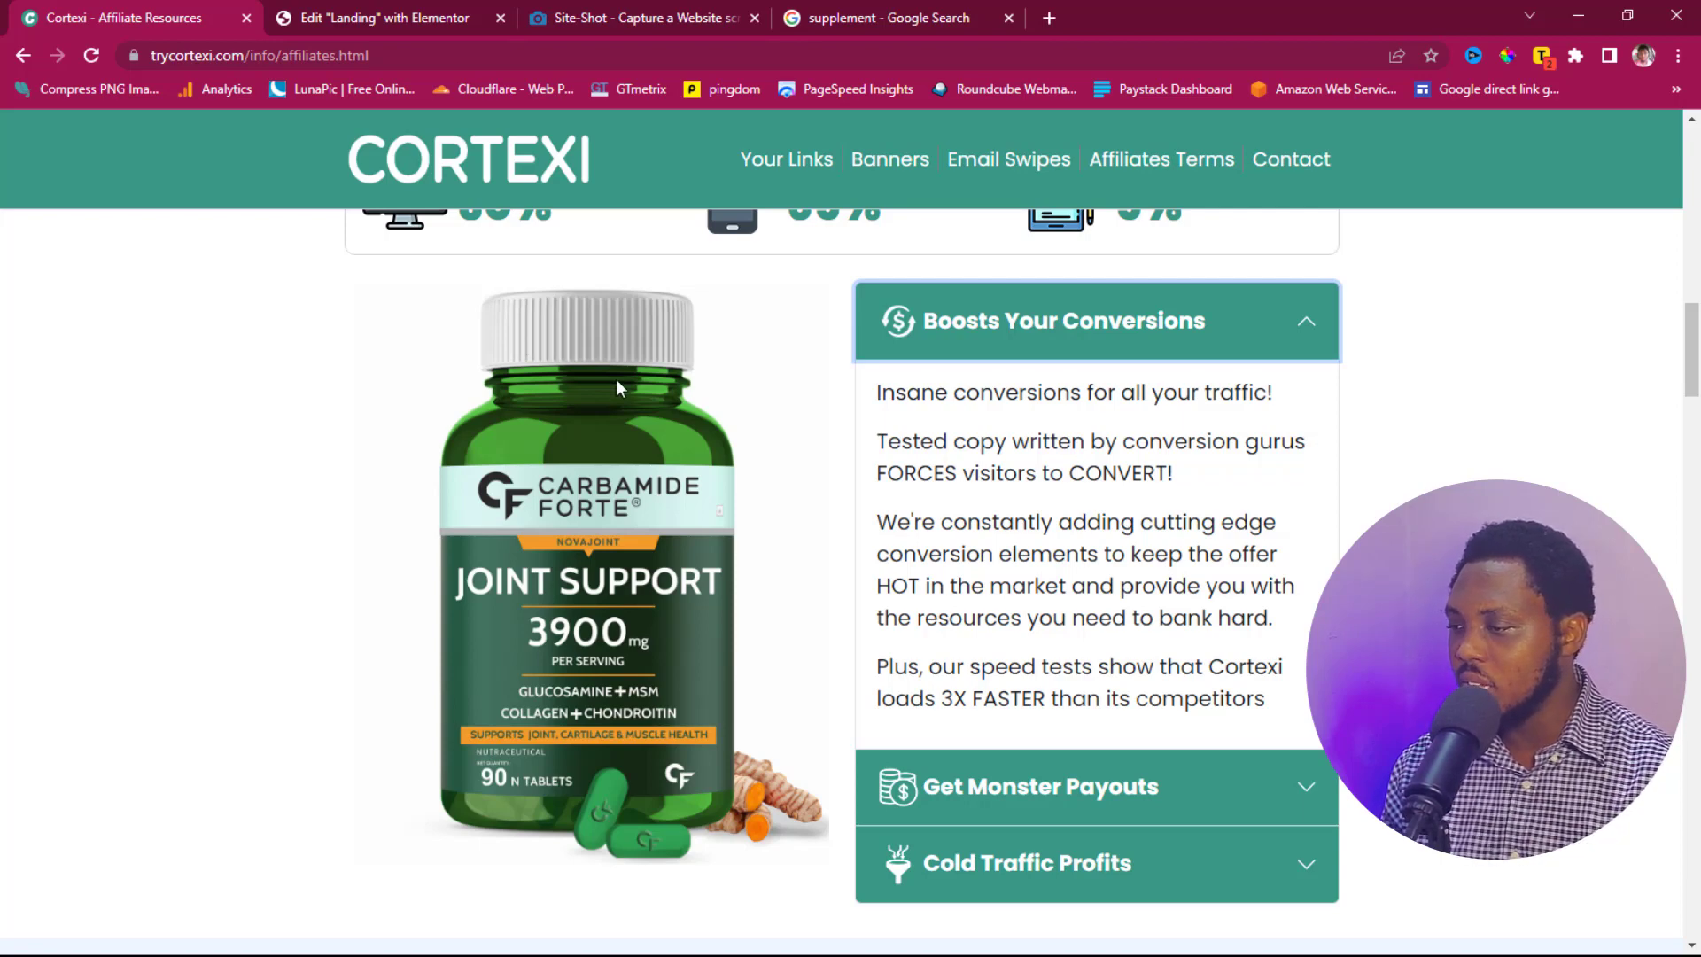
pyautogui.scroll(-10, 1614, 434)
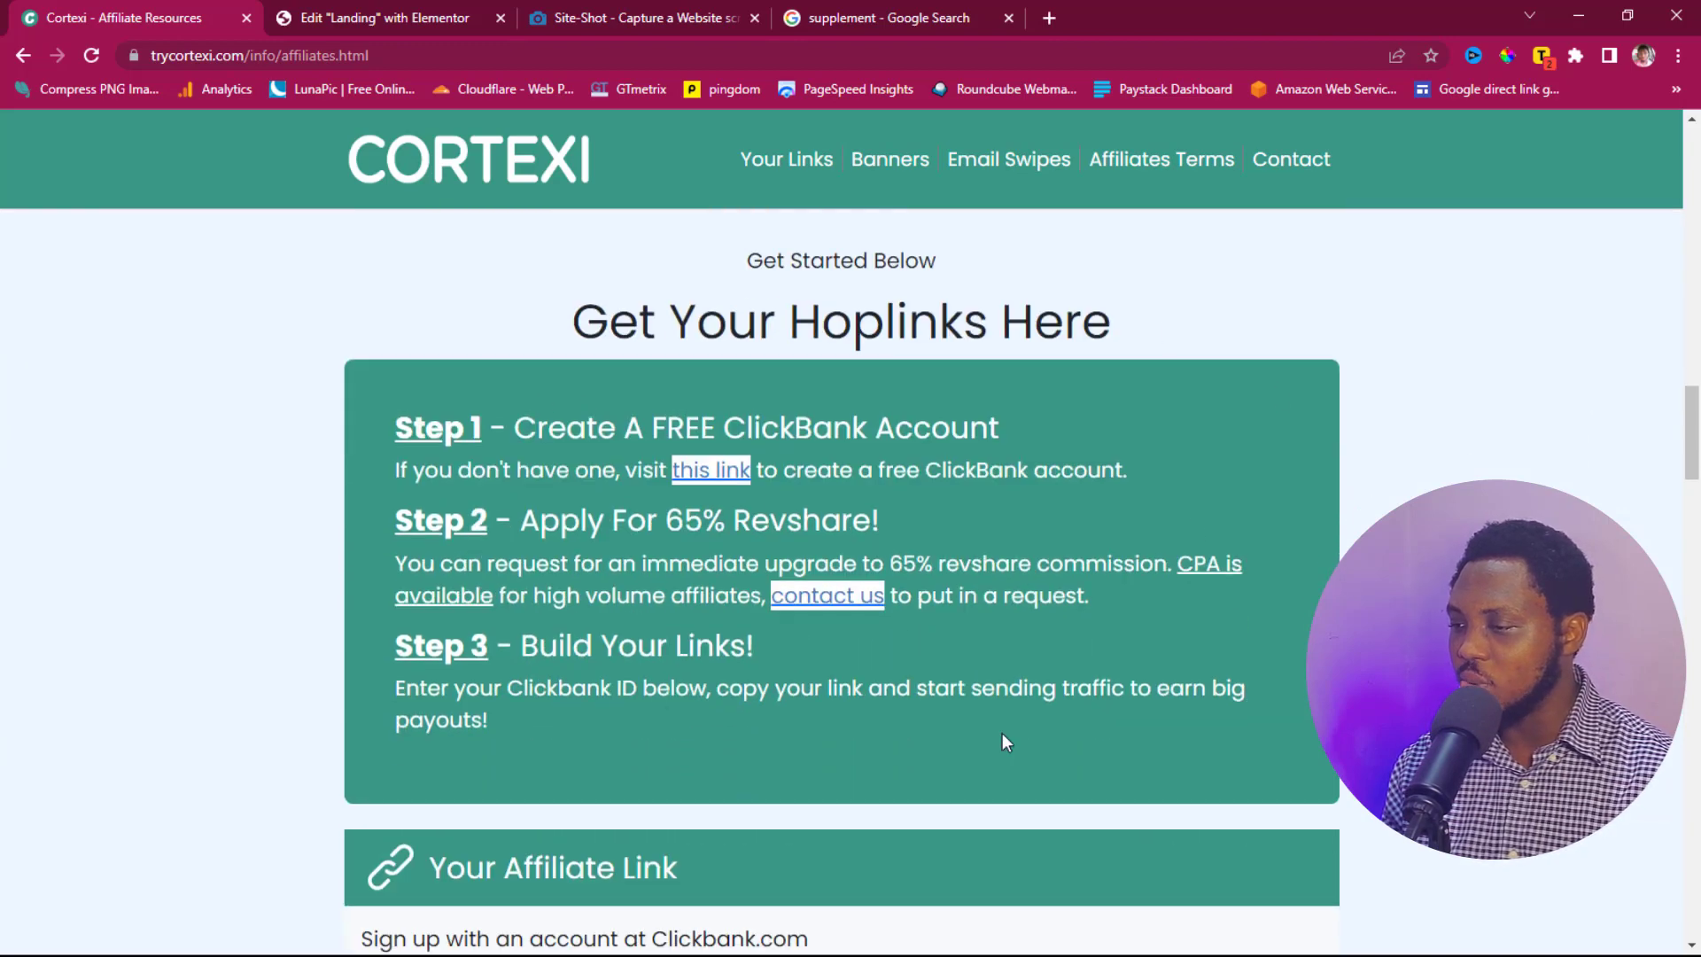
pyautogui.scroll(-6, 1557, 429)
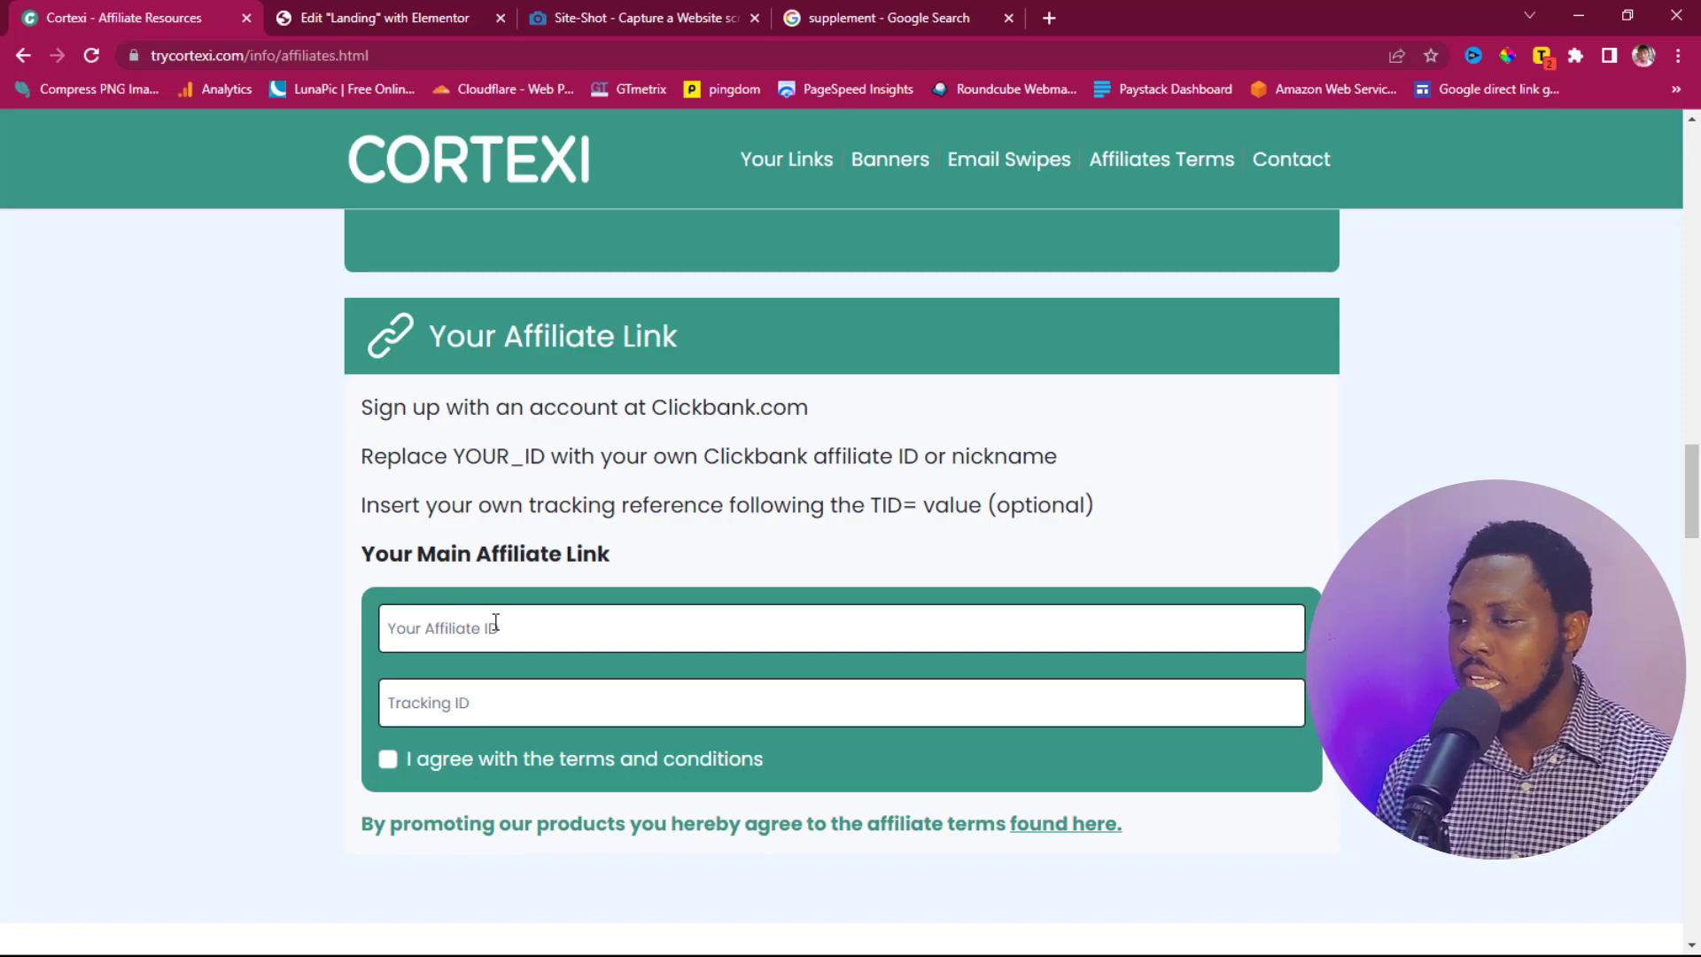
pyautogui.scroll(-6, 822, 690)
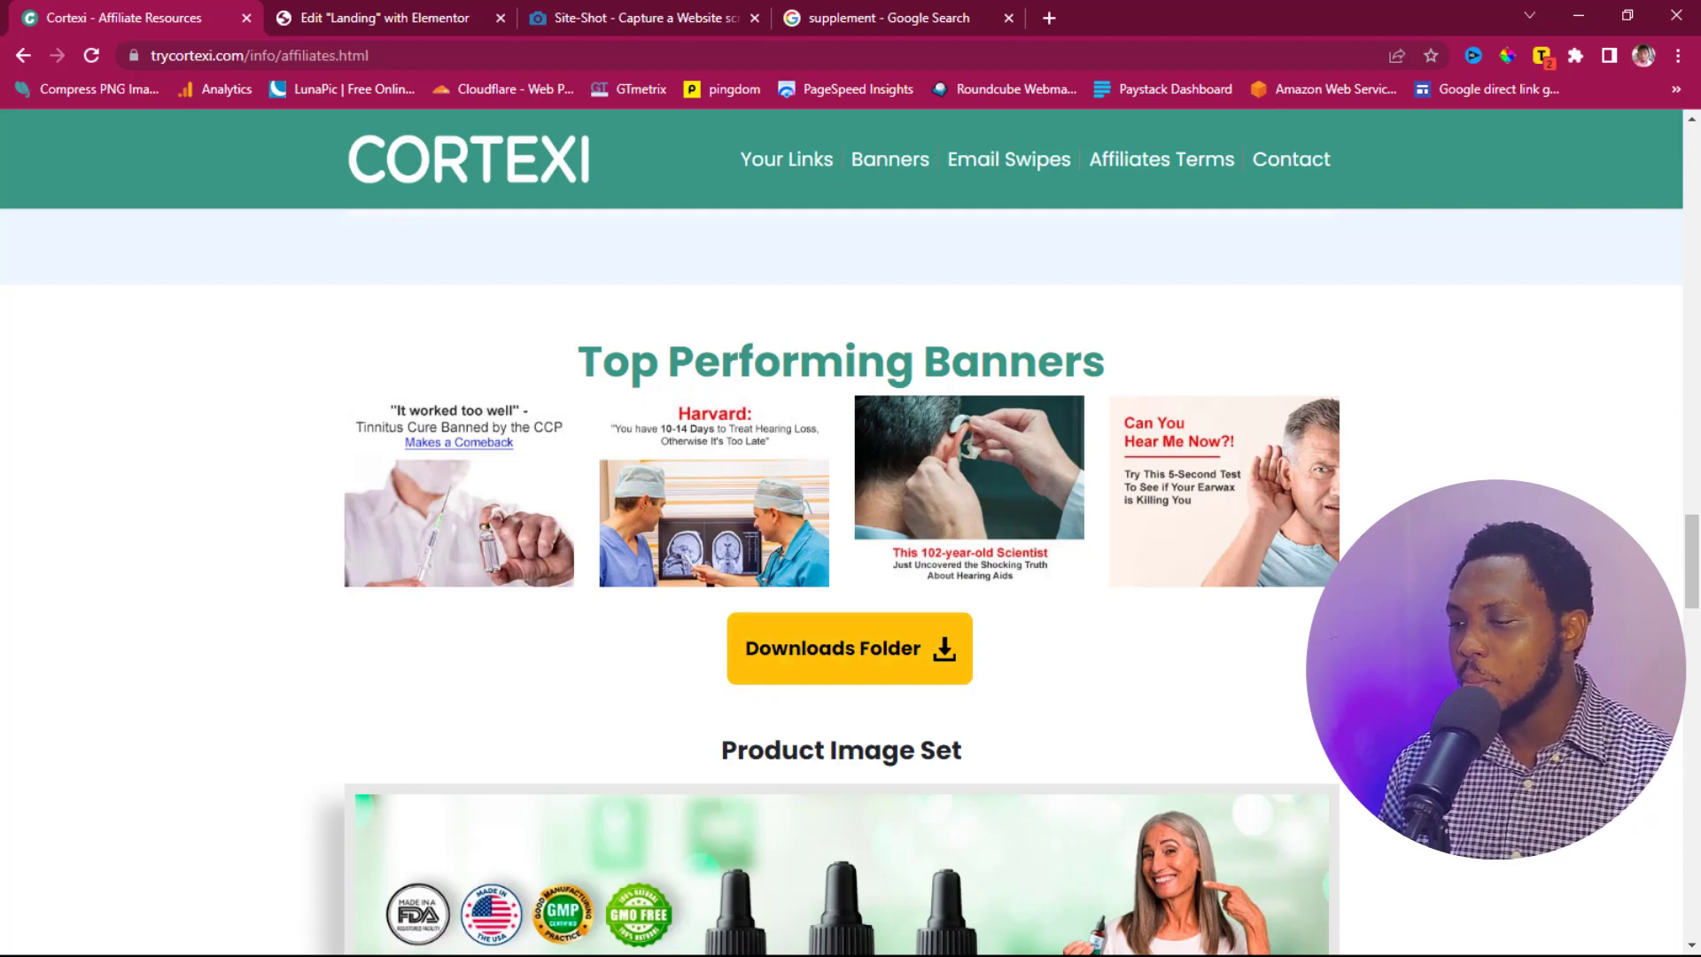
pyautogui.scroll(-3, 311, 464)
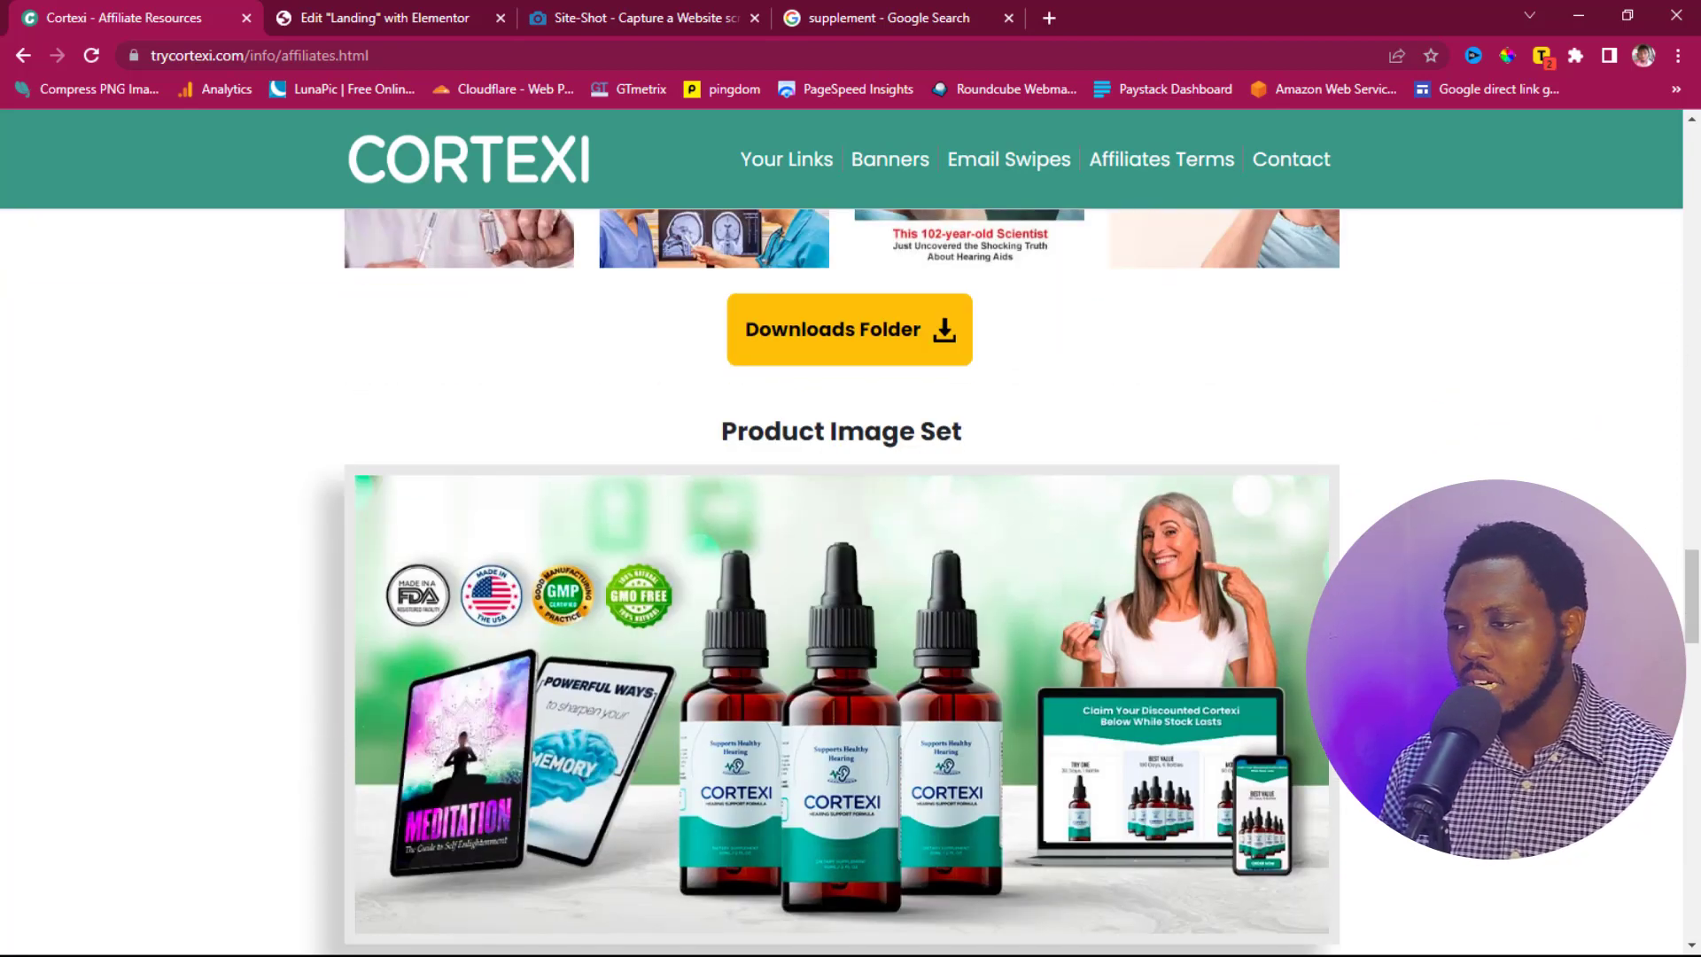
# Step: Snip the full-width Product Image Set heading and picture and save the capture
pyautogui.scroll(-1, 429, 417)
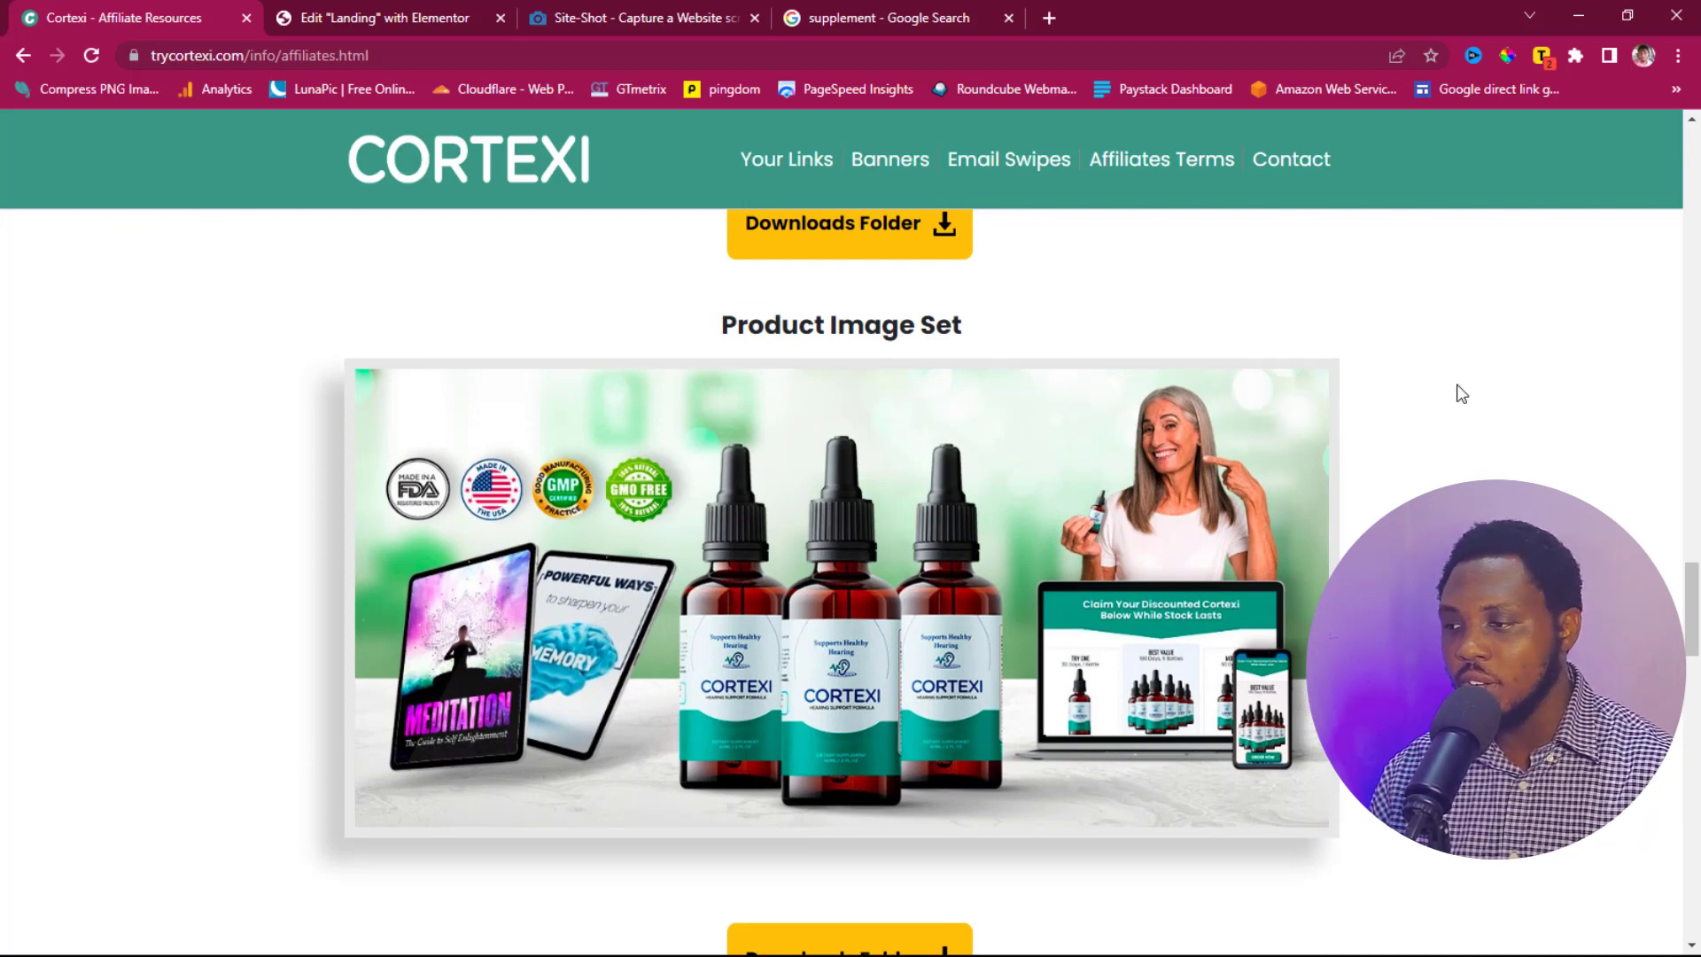
pyautogui.scroll(-1, 1461, 393)
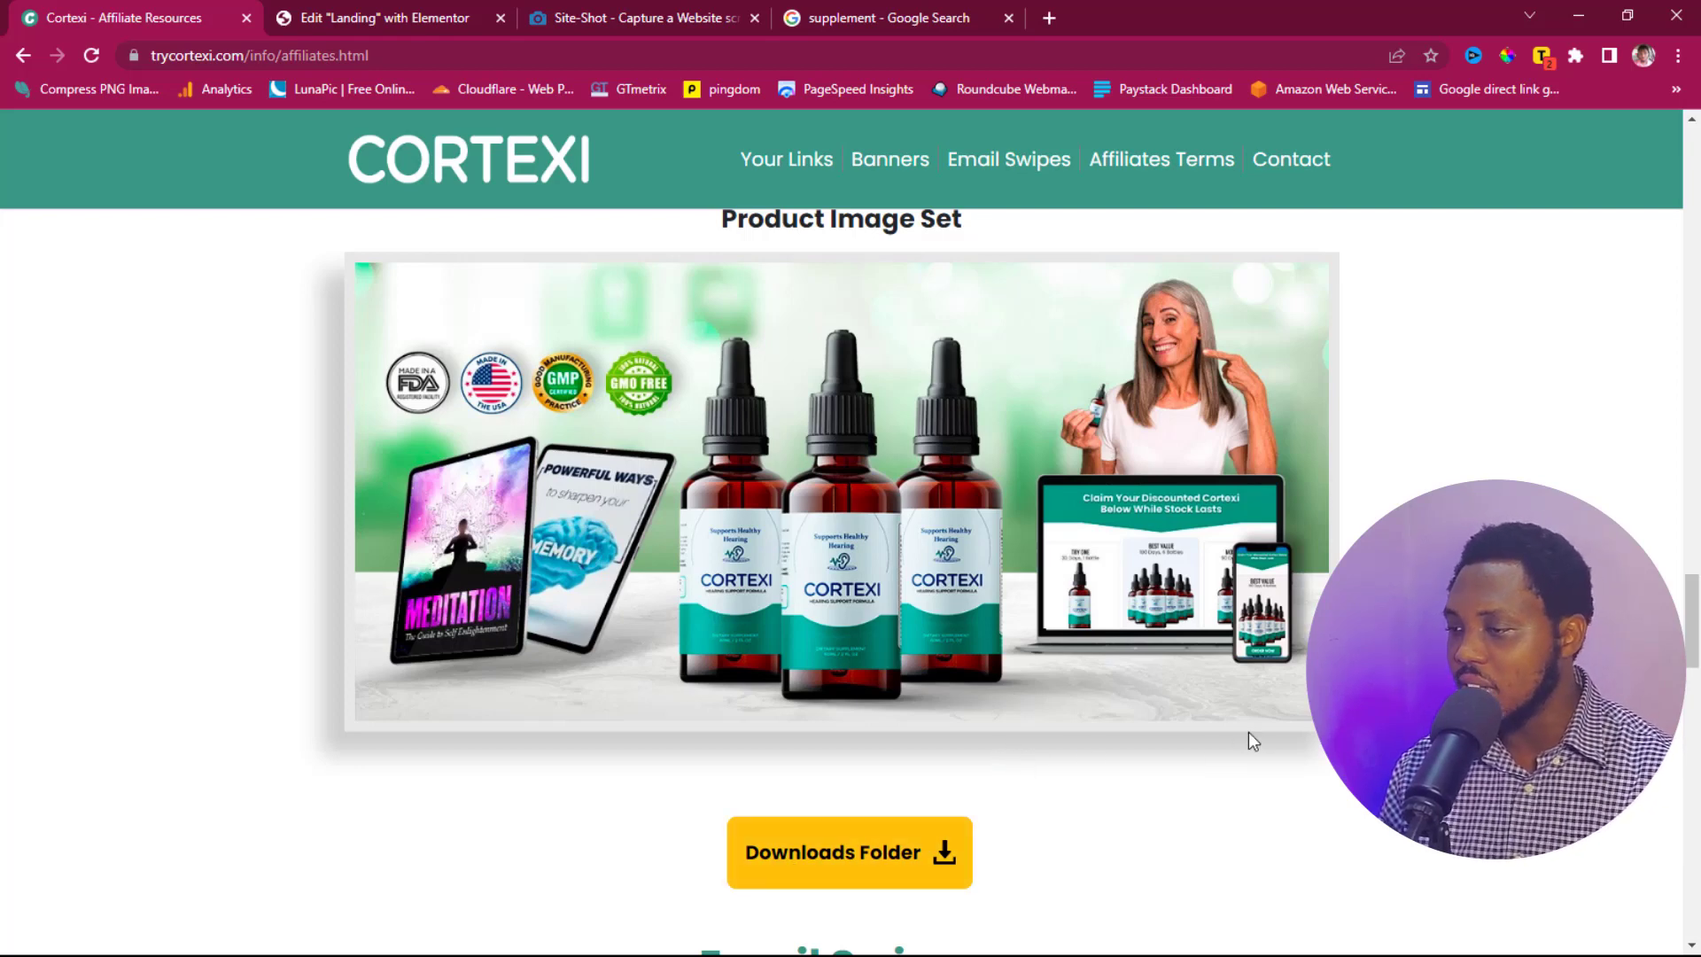
pyautogui.scroll(1, 842, 549)
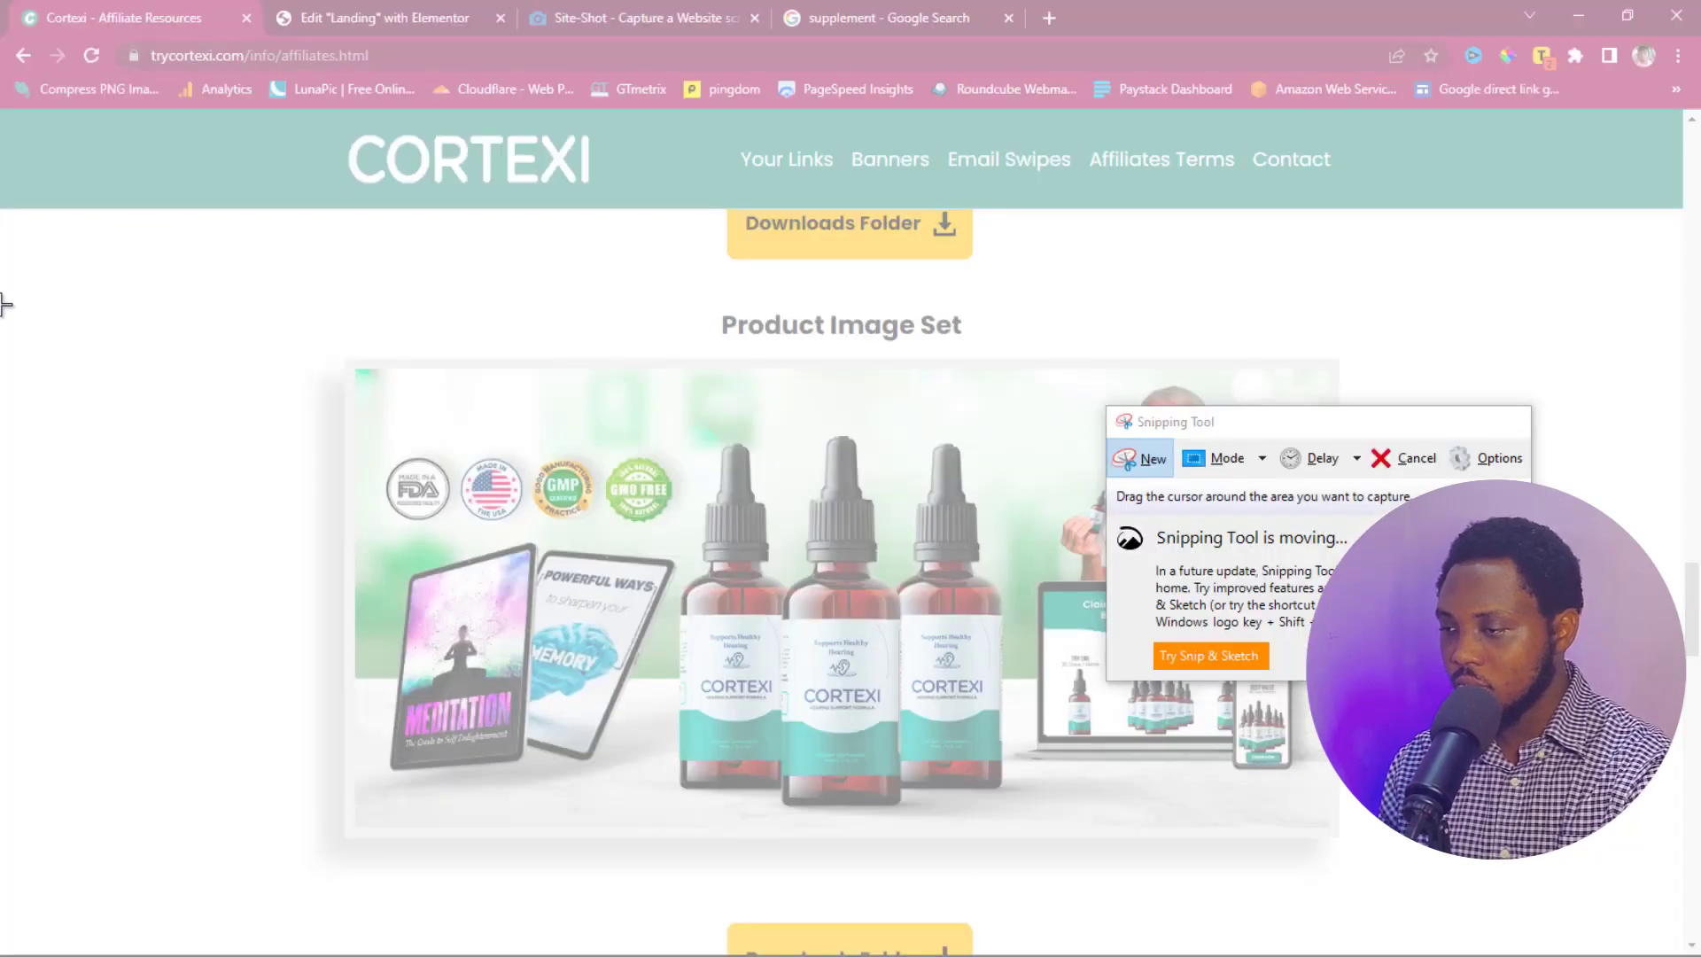
pyautogui.moveTo(5, 304); pyautogui.dragTo(1665, 860)
pyautogui.hotkey('ctrl', 's')
pyautogui.click(678, 574)
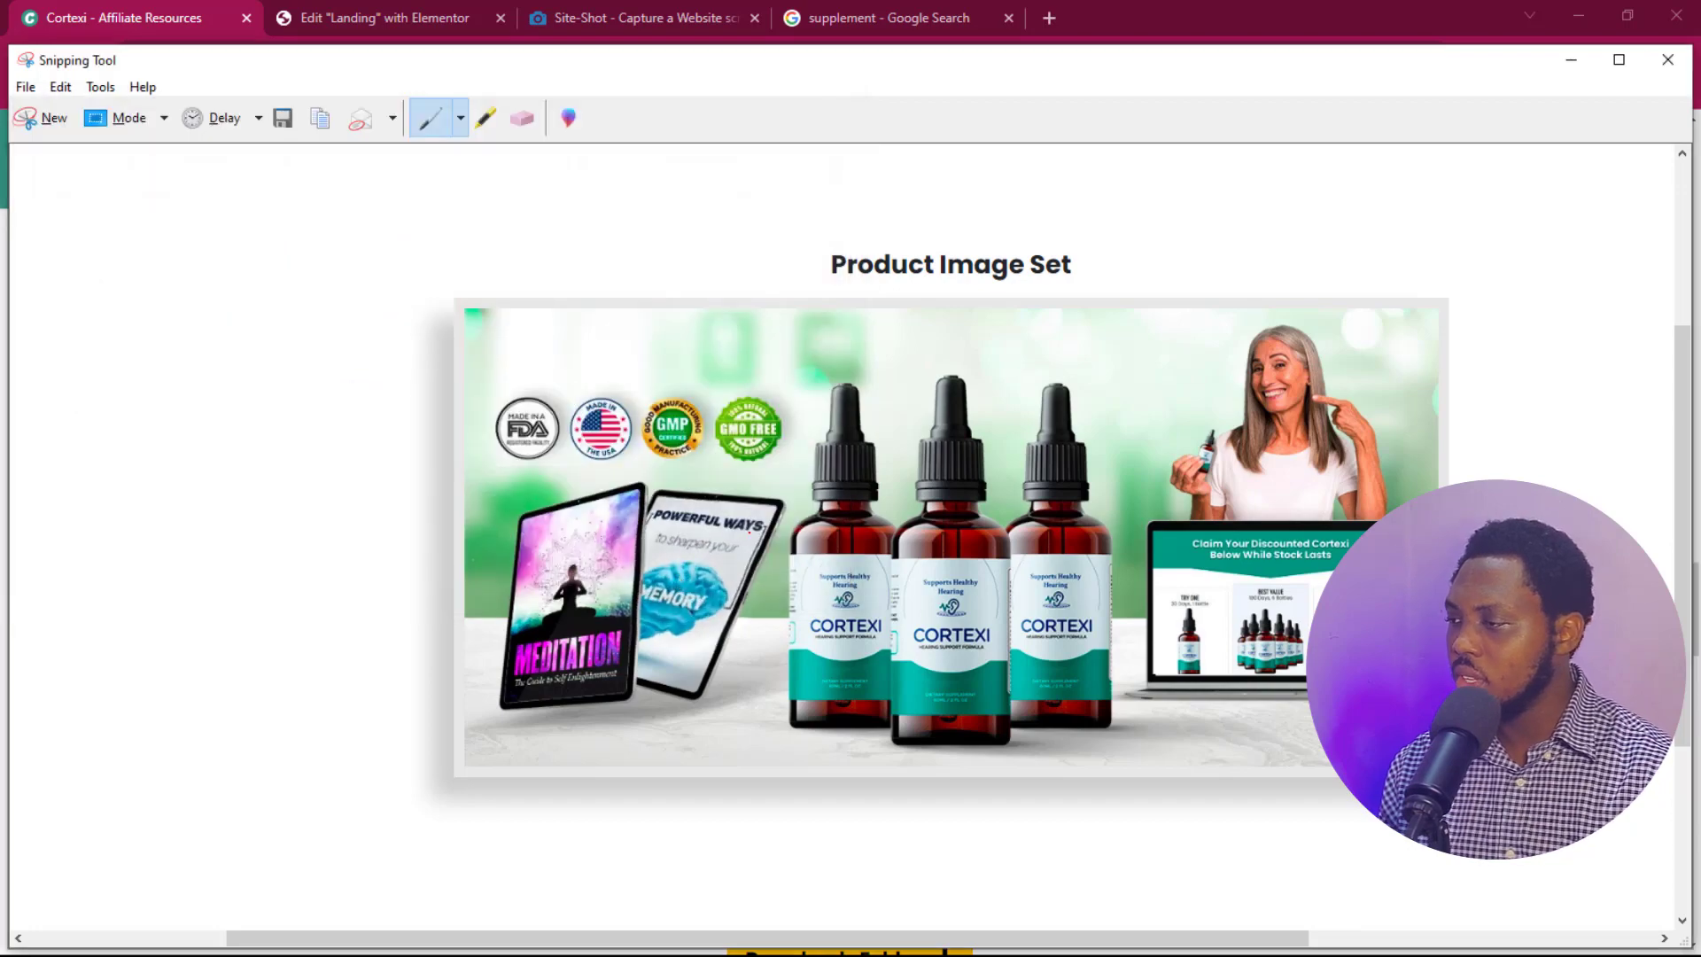
pyautogui.click(1570, 62)
pyautogui.scroll(-5, 1365, 421)
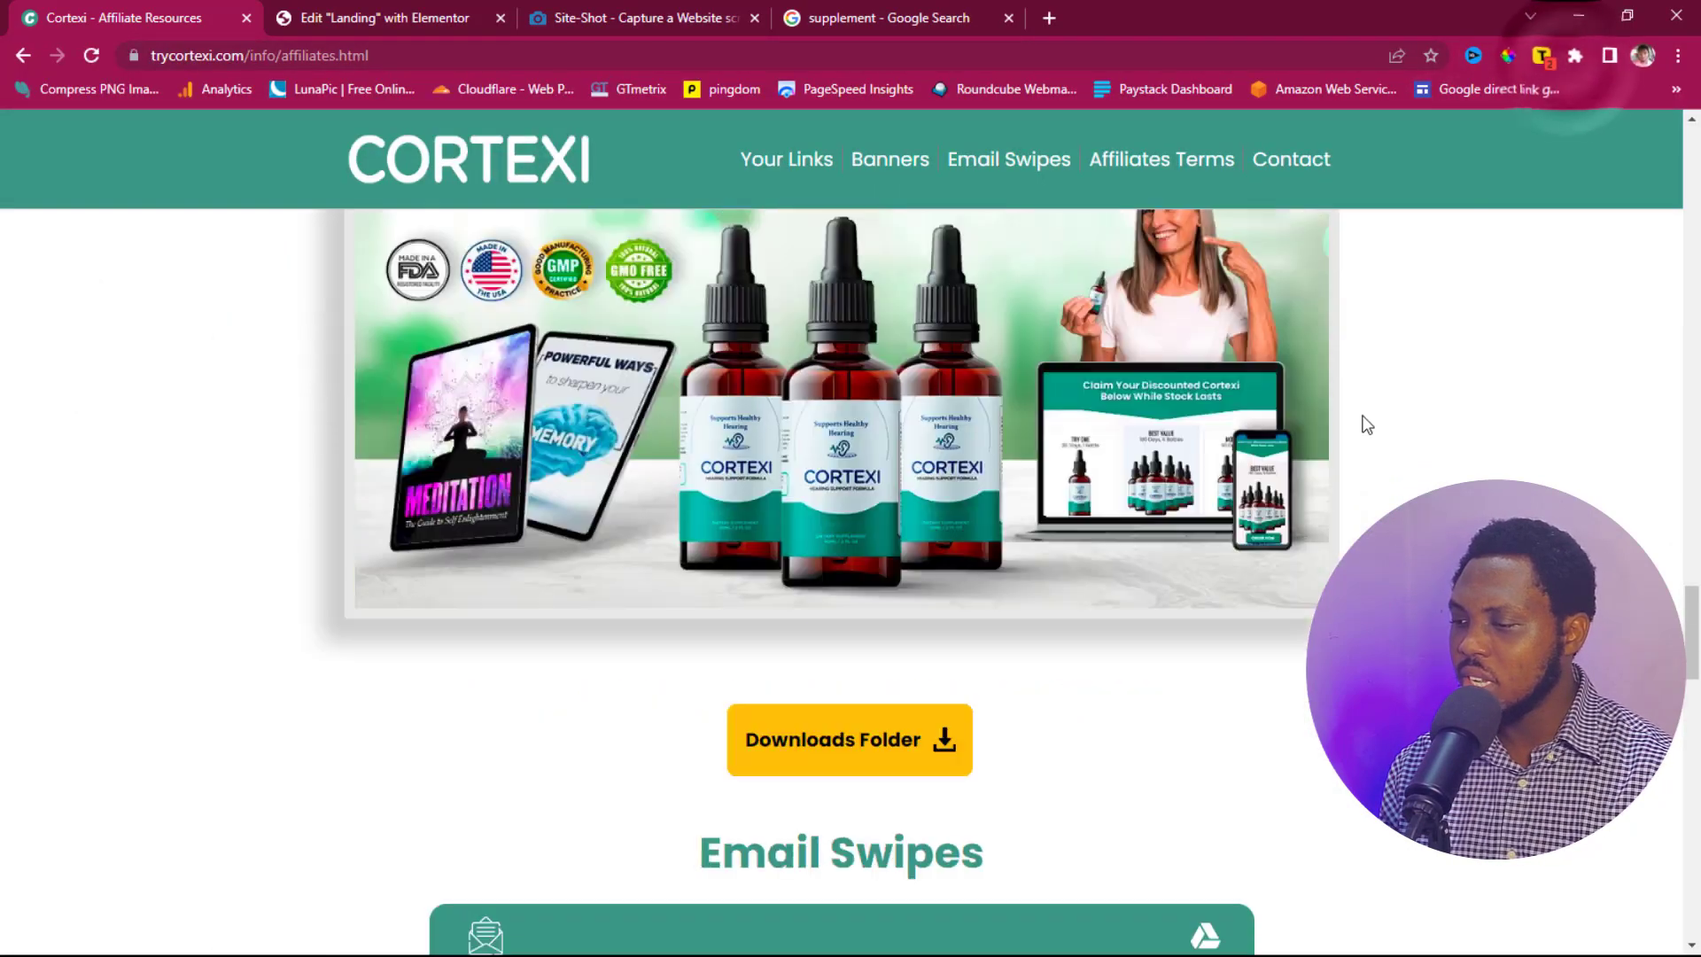
# Step: Snip the full-width Cortexi page footer with the 2023 copyright line and disclaimer paragraphs
pyautogui.scroll(-15, 1365, 426)
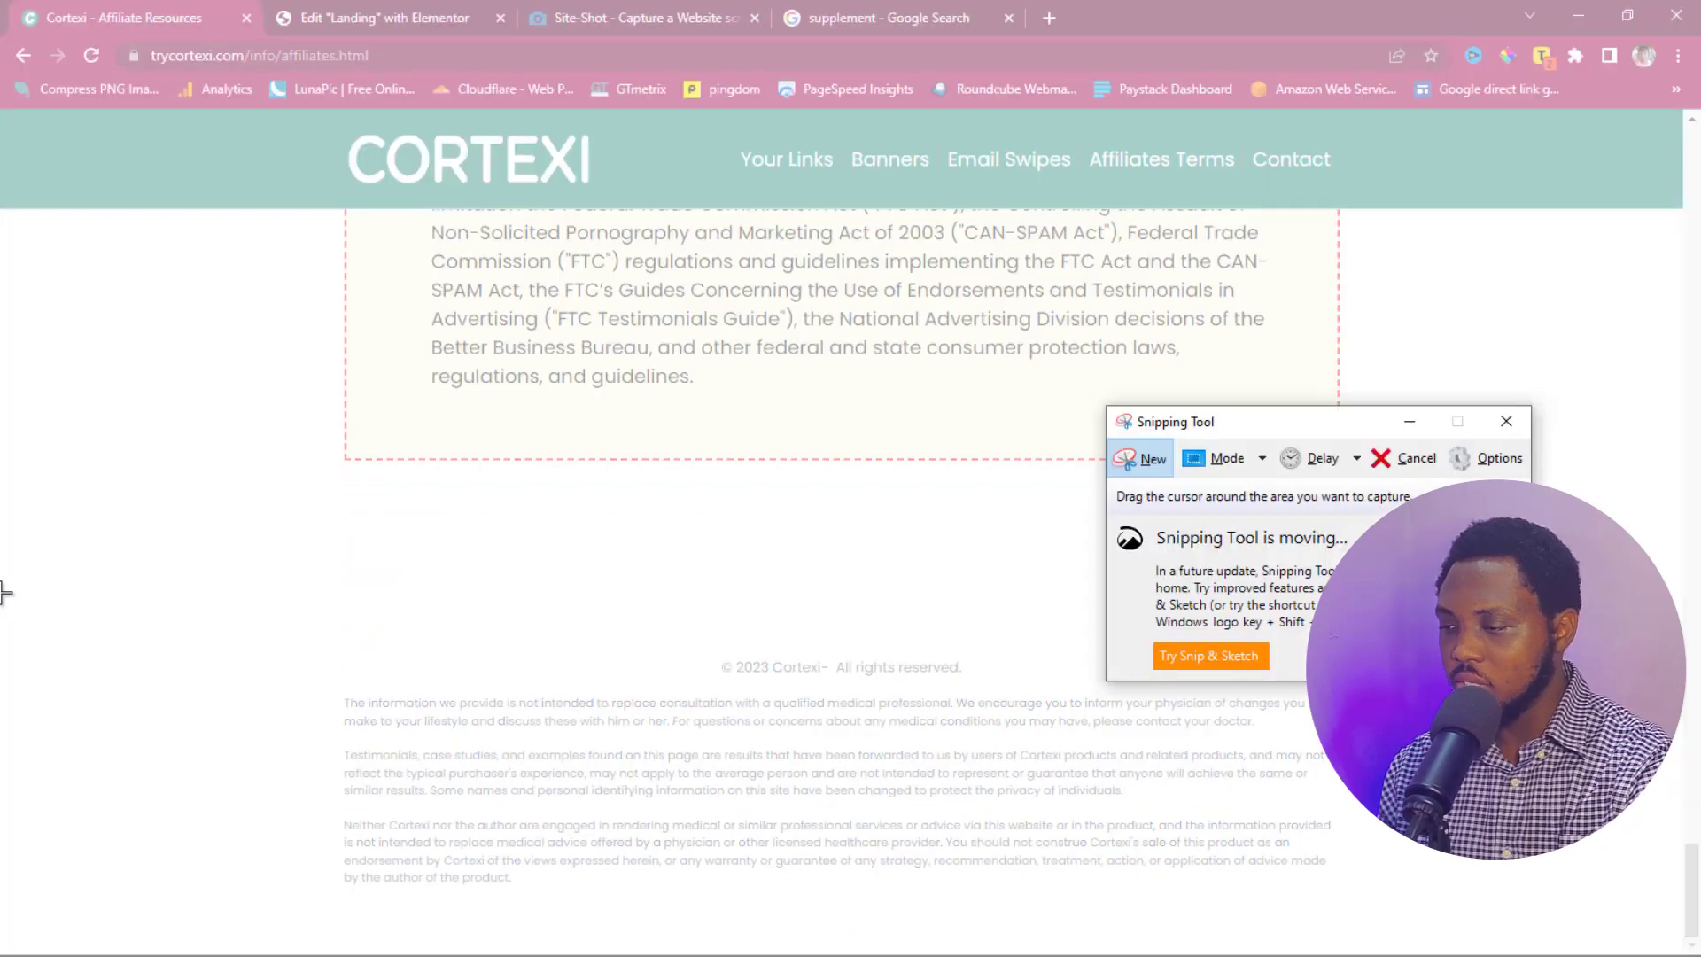
pyautogui.moveTo(5, 592); pyautogui.dragTo(1681, 939)
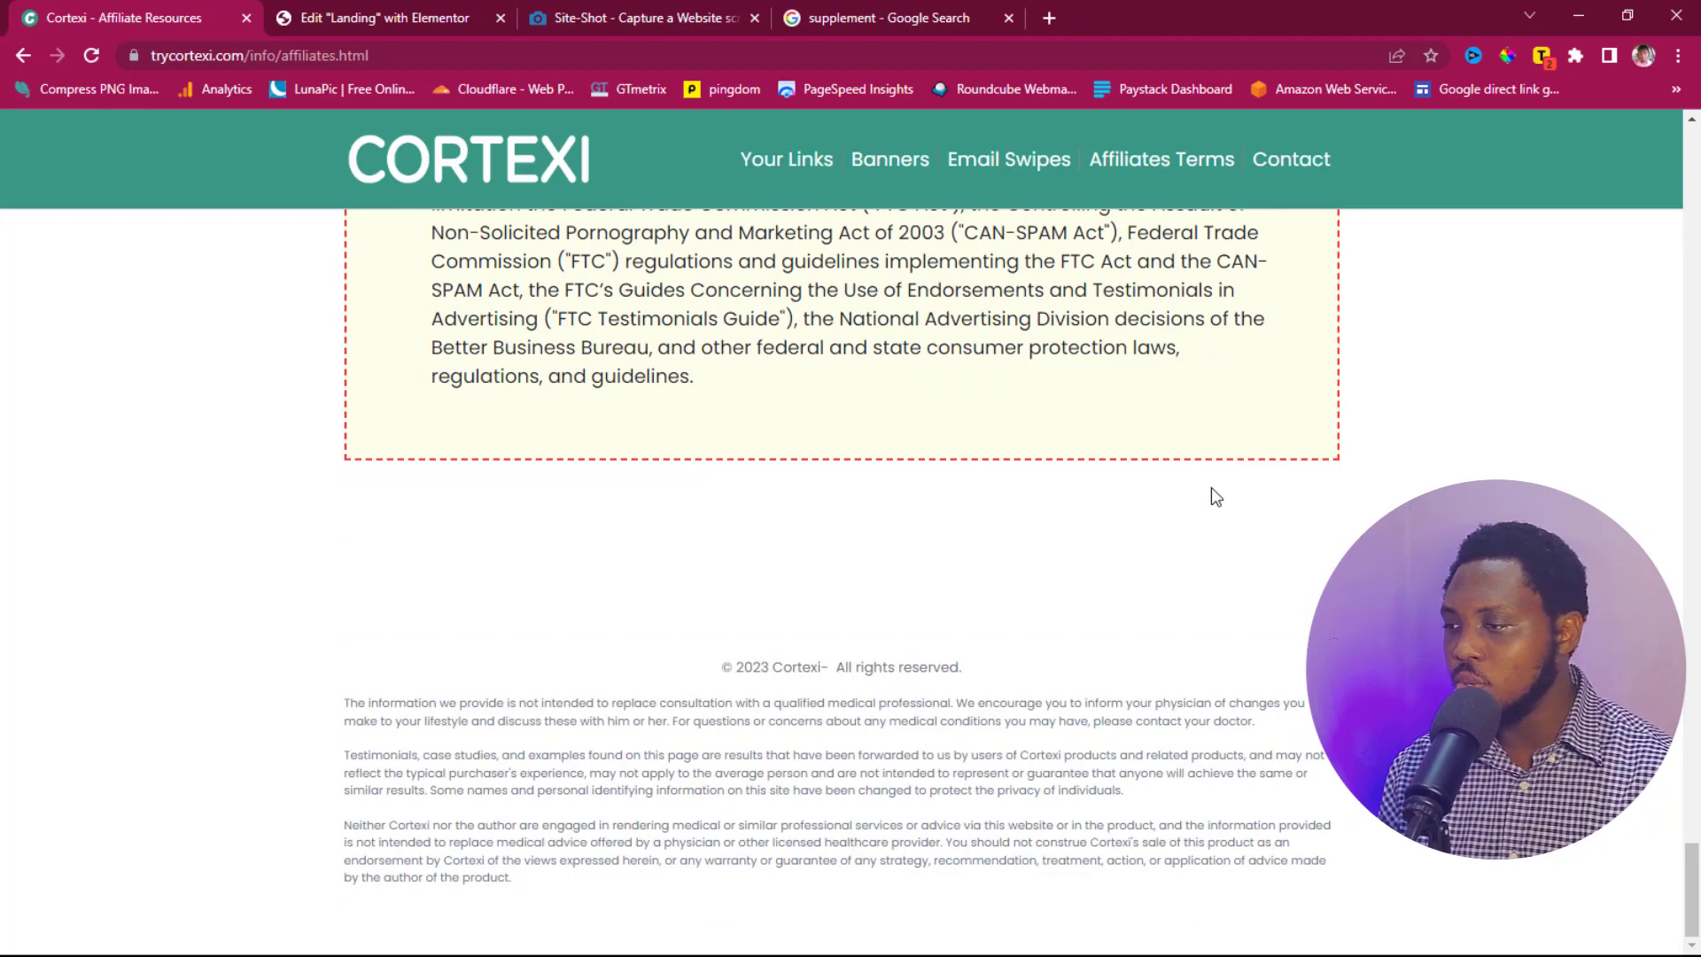
pyautogui.scroll(20, 1212, 489)
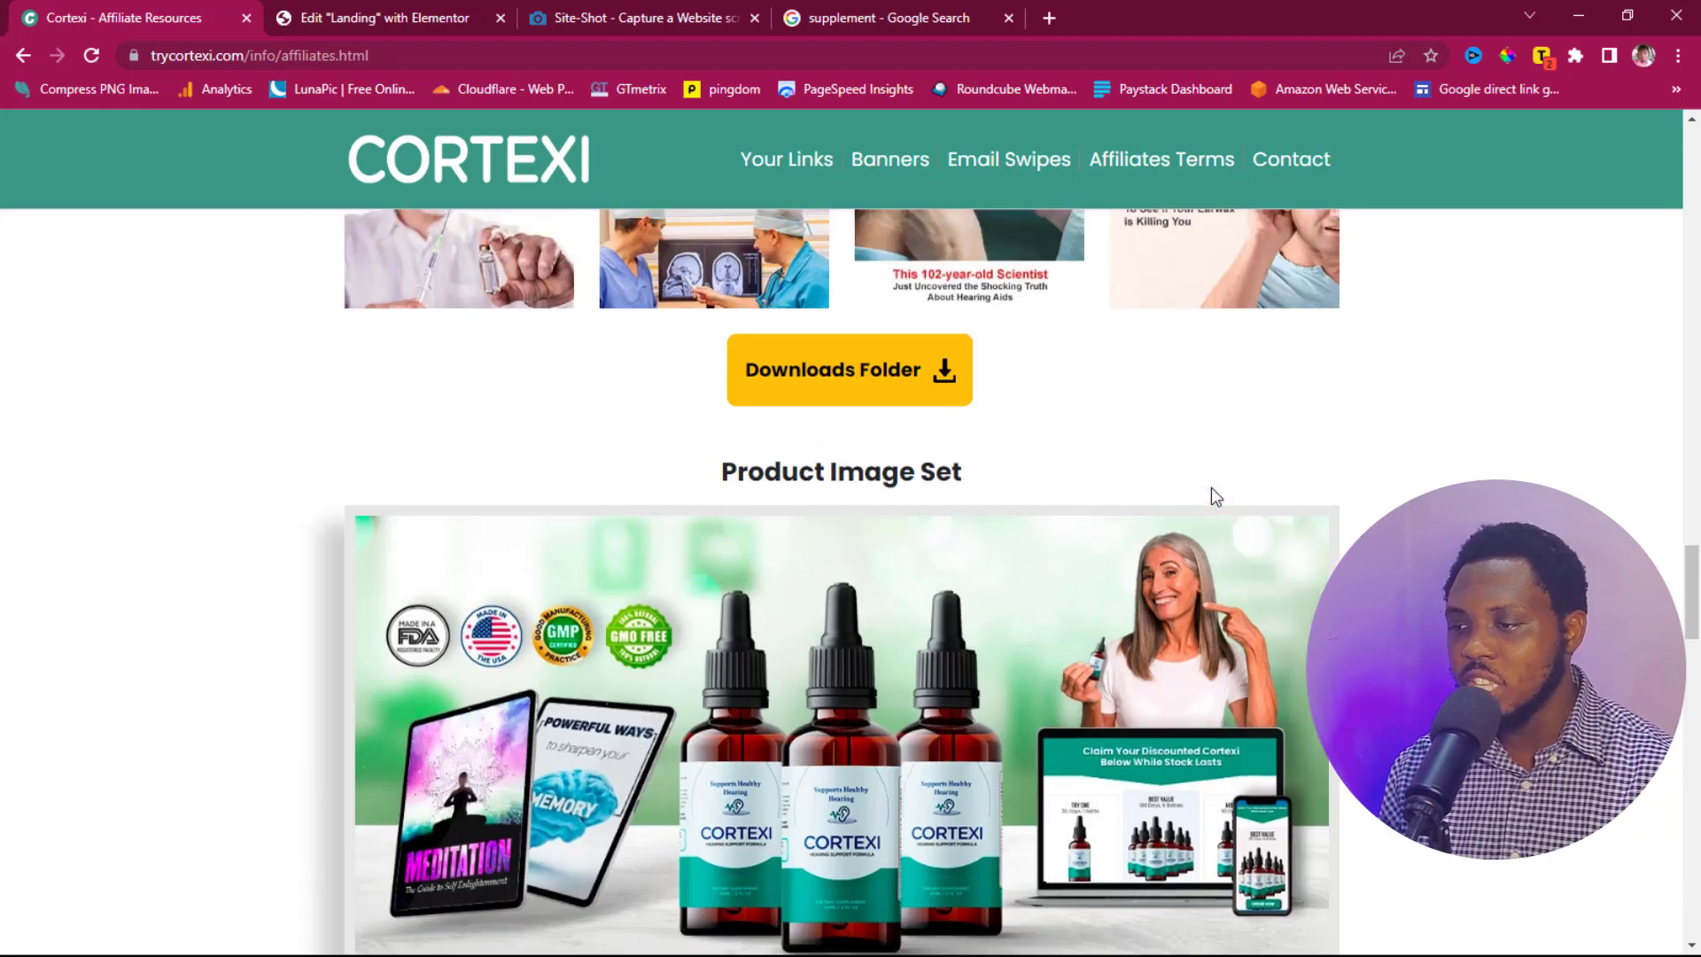
pyautogui.scroll(20, 1214, 496)
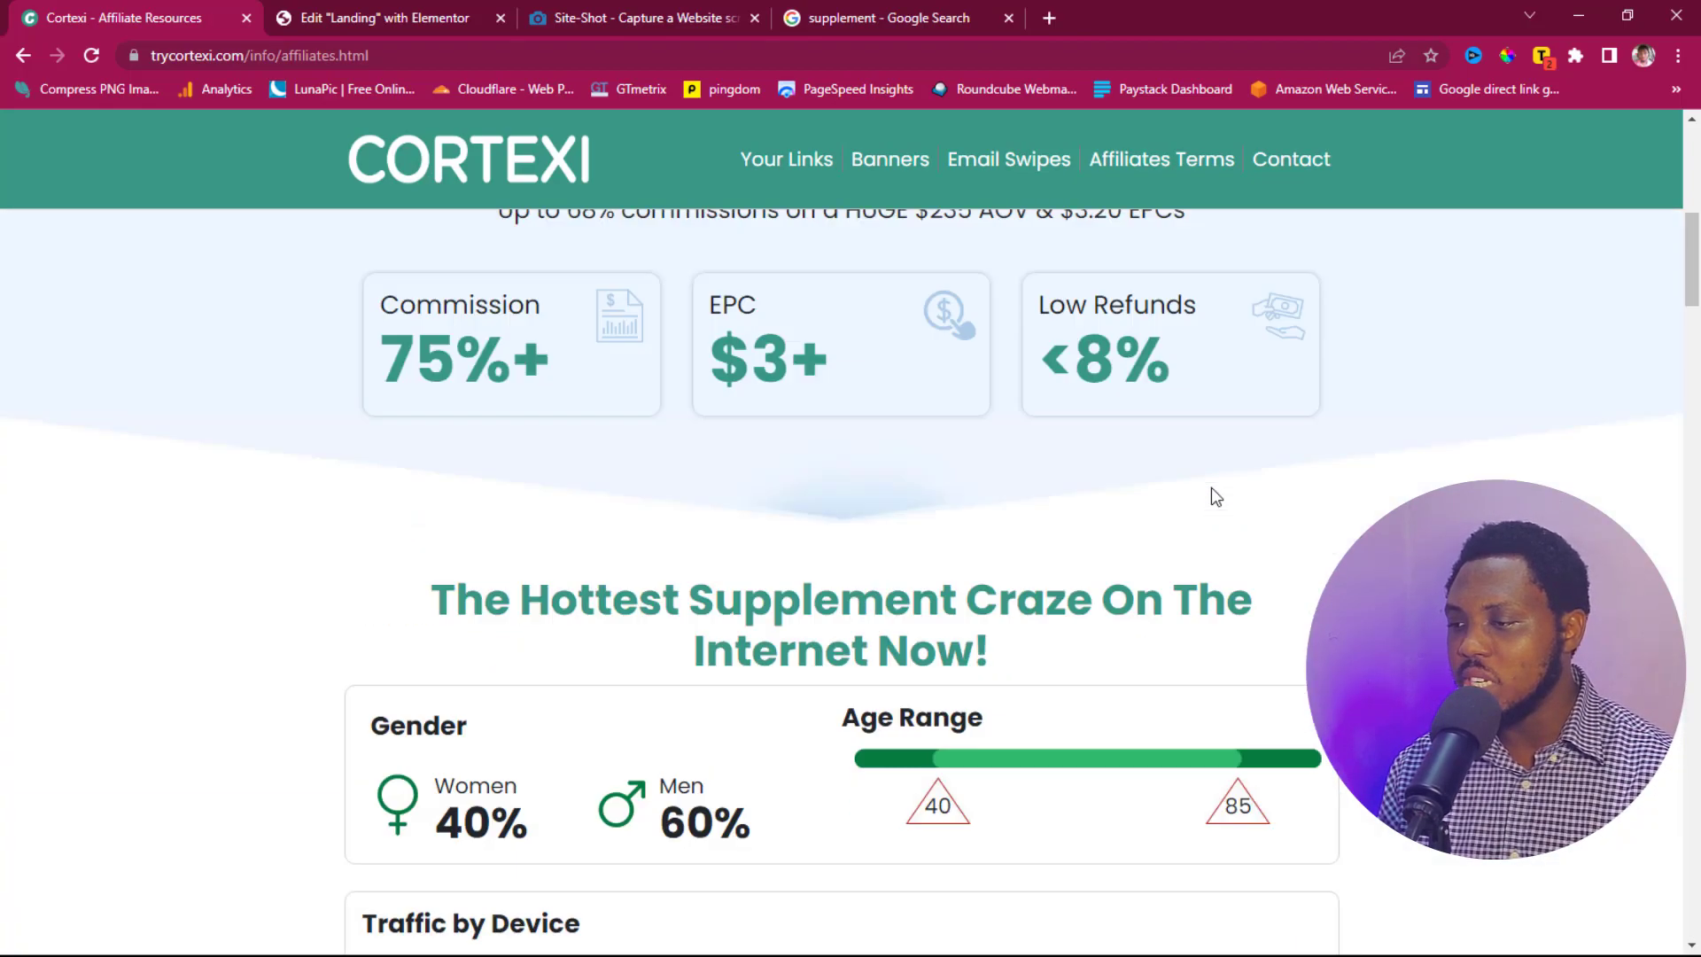
pyautogui.scroll(2, 1212, 490)
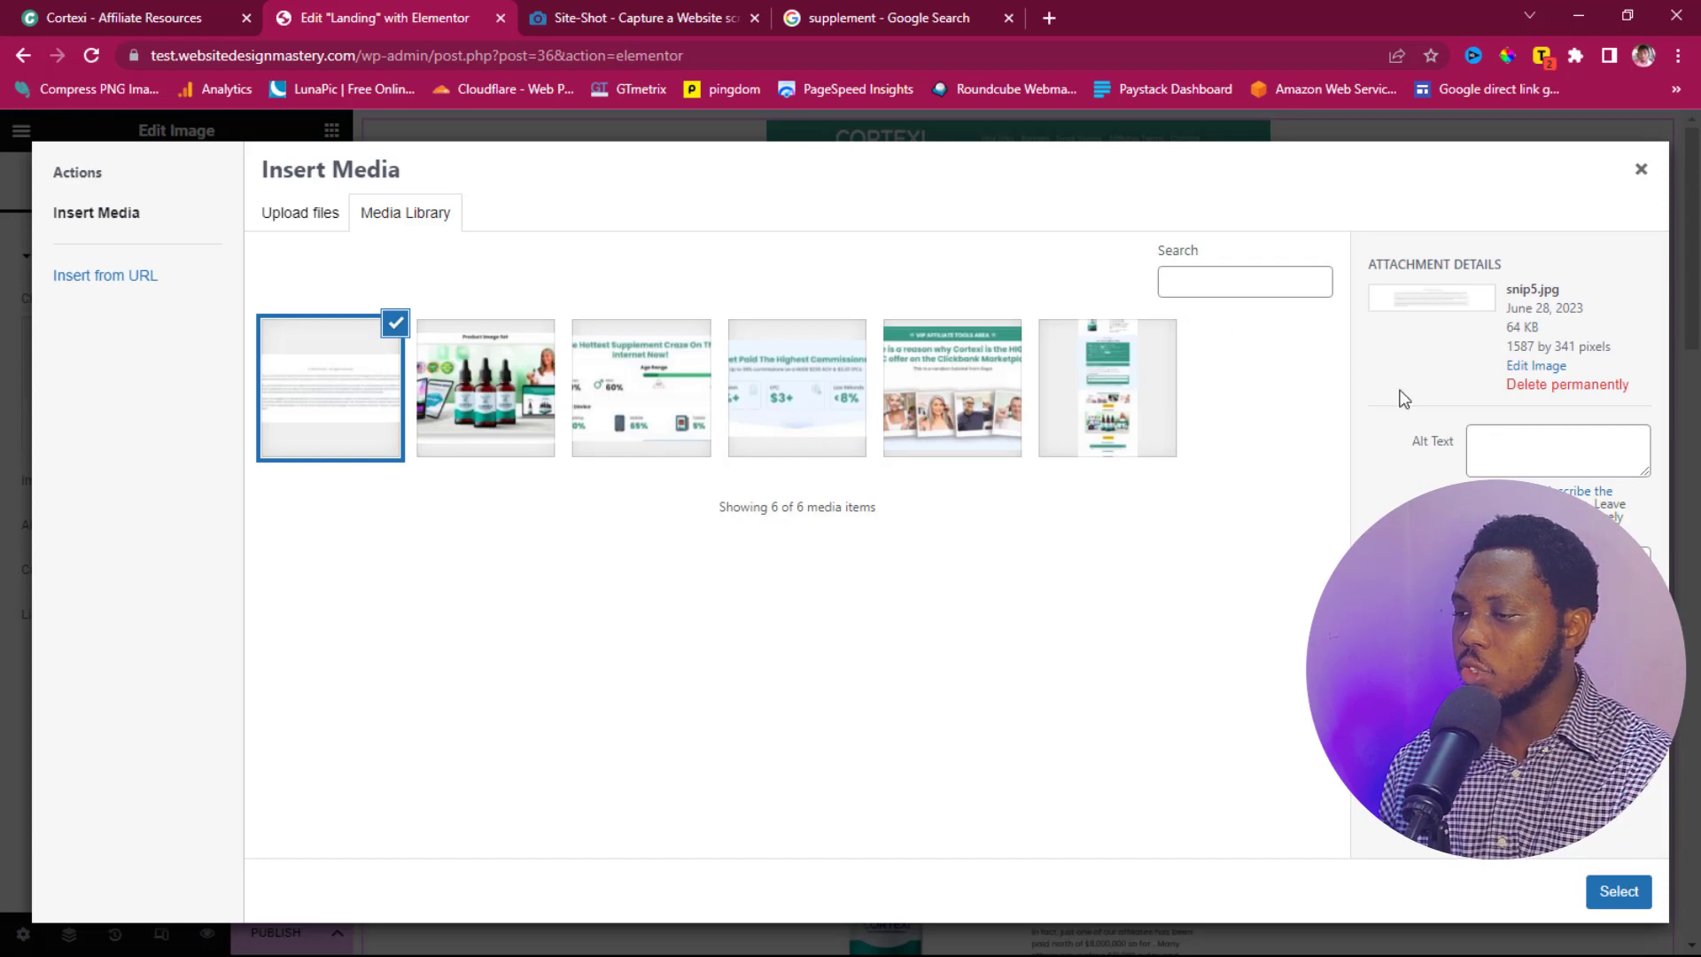
# Step: Insert snip1.jpg from the media library into the image widget and preview the page without the editing panel
pyautogui.click(985, 404)
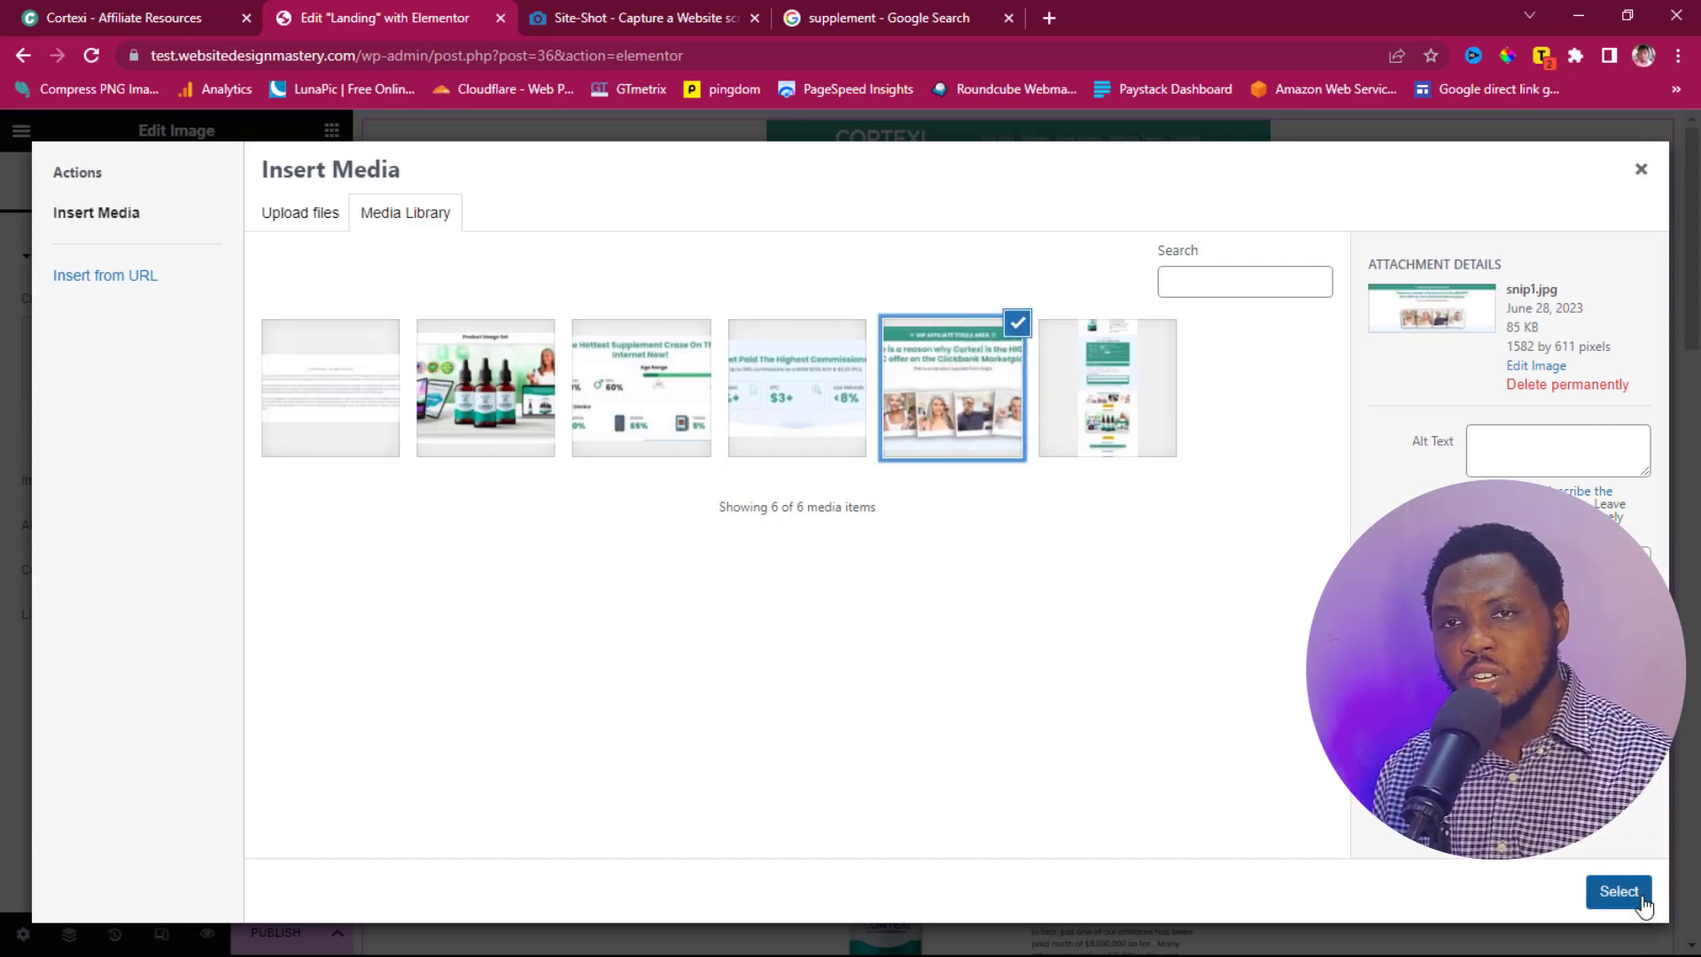
pyautogui.click(1511, 445)
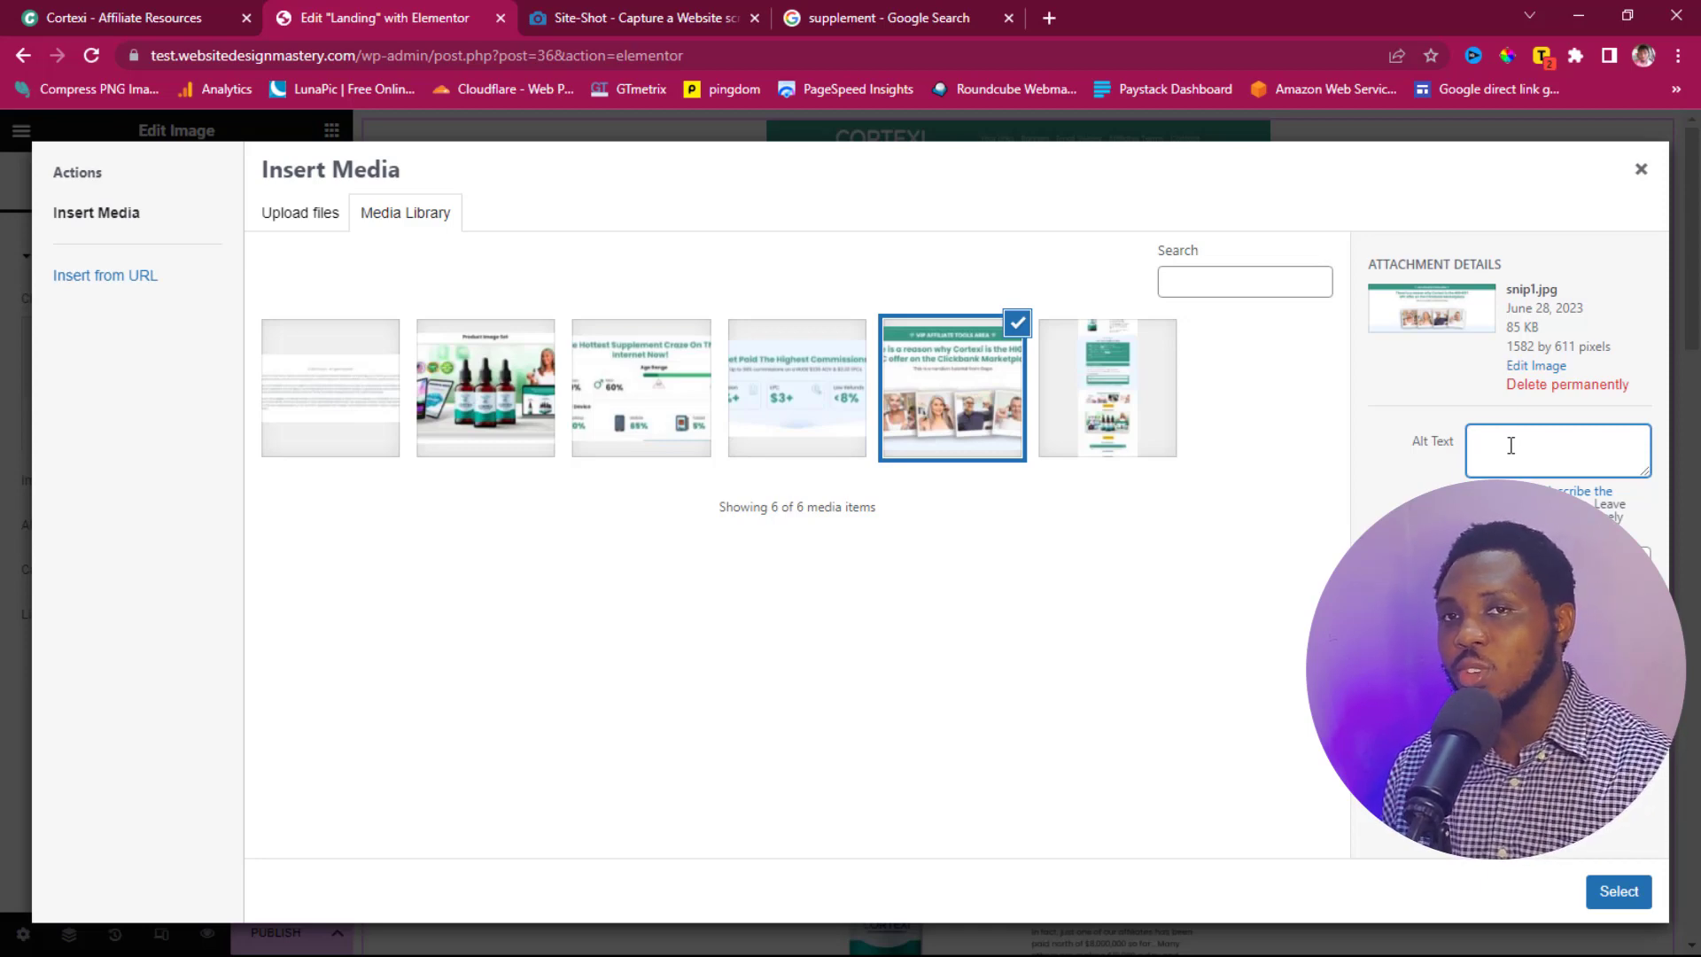
pyautogui.click(1619, 892)
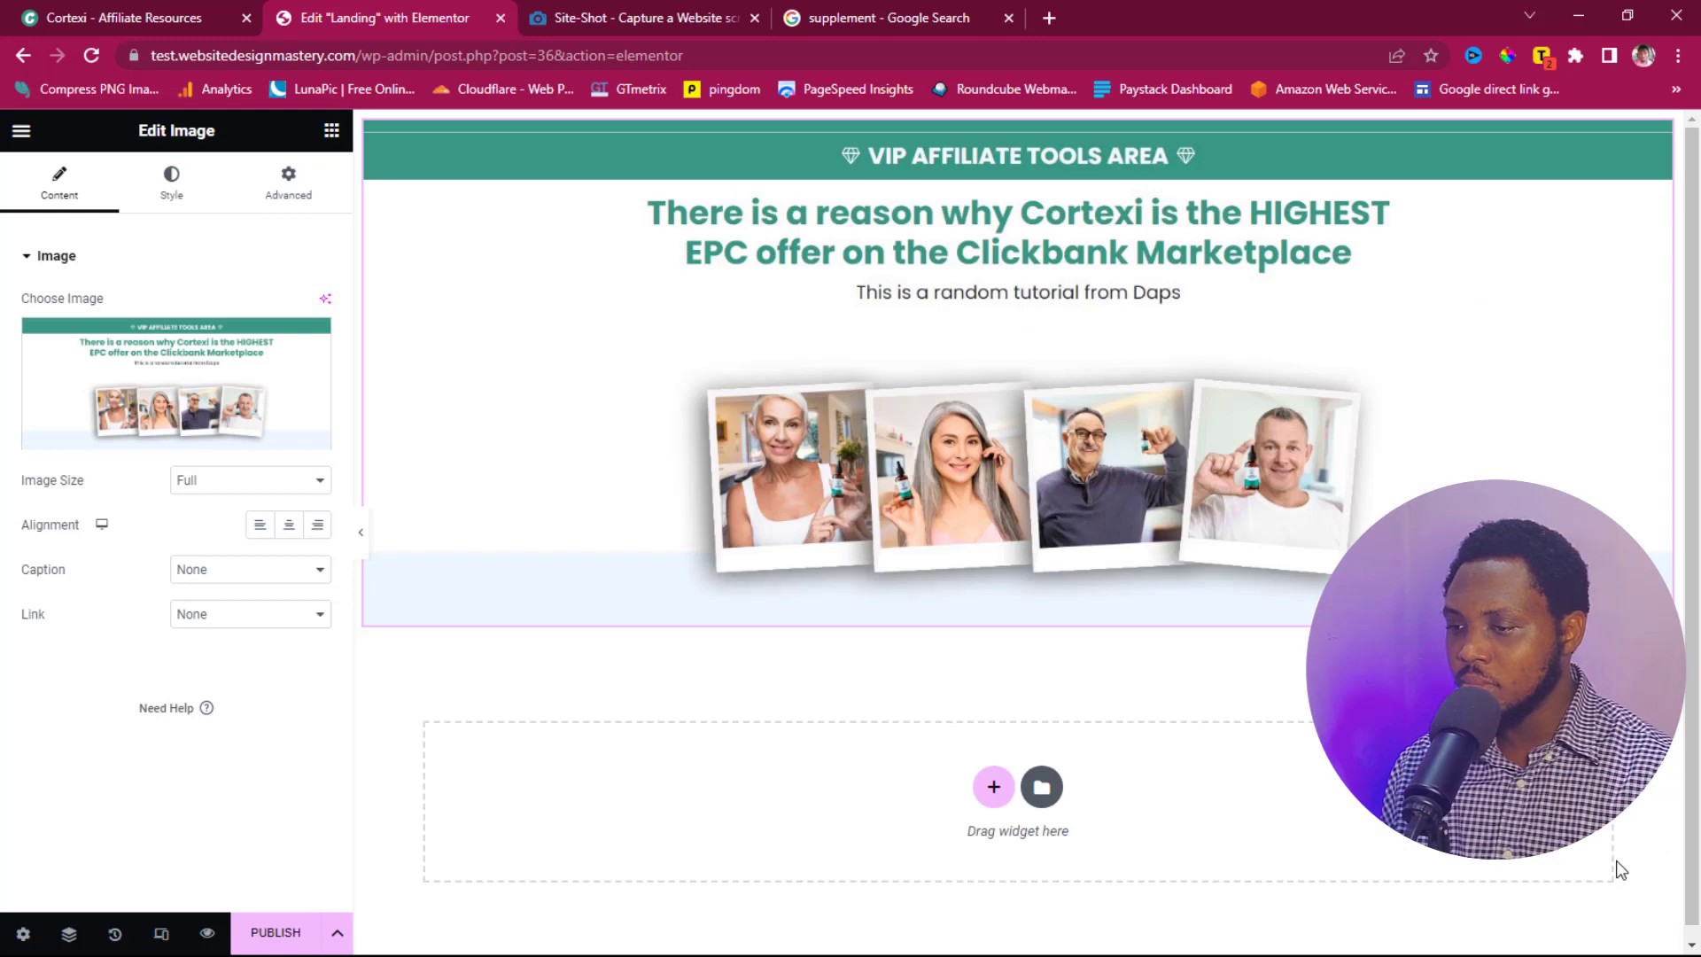
pyautogui.click(361, 533)
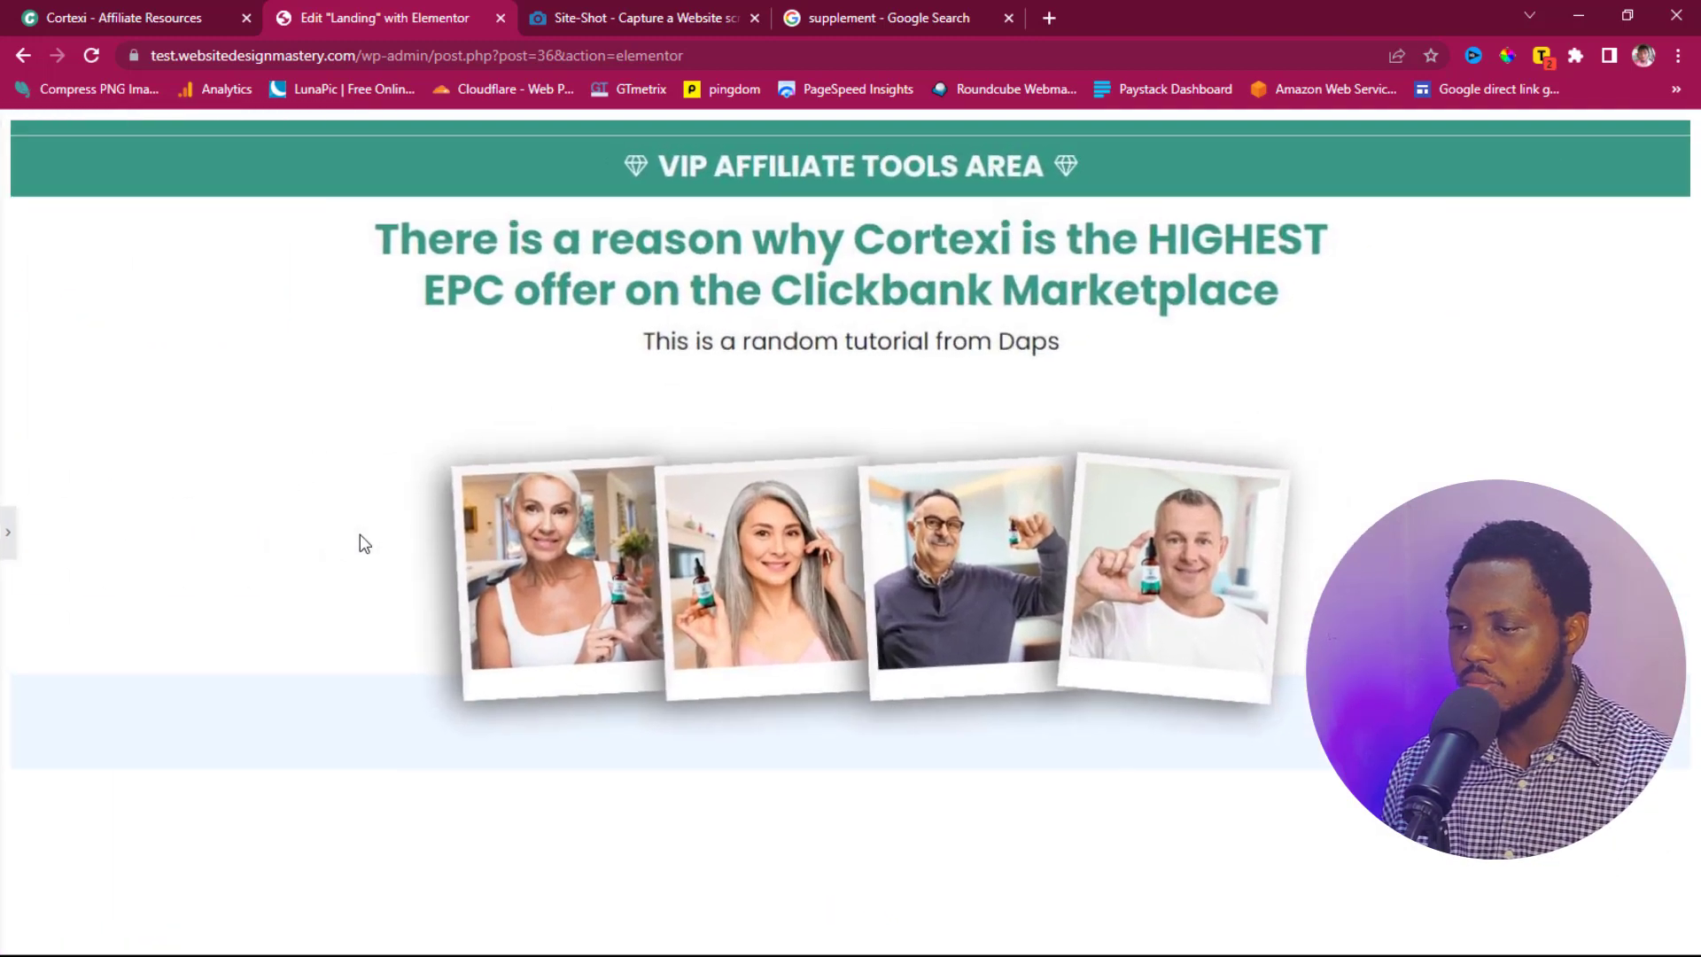
pyautogui.click(8, 533)
# Step: Duplicate the snip1.jpg section and replace the copy's image with the "Get Paid The Highest Commissions" snip
pyautogui.hotkey('ctrl', 'd')
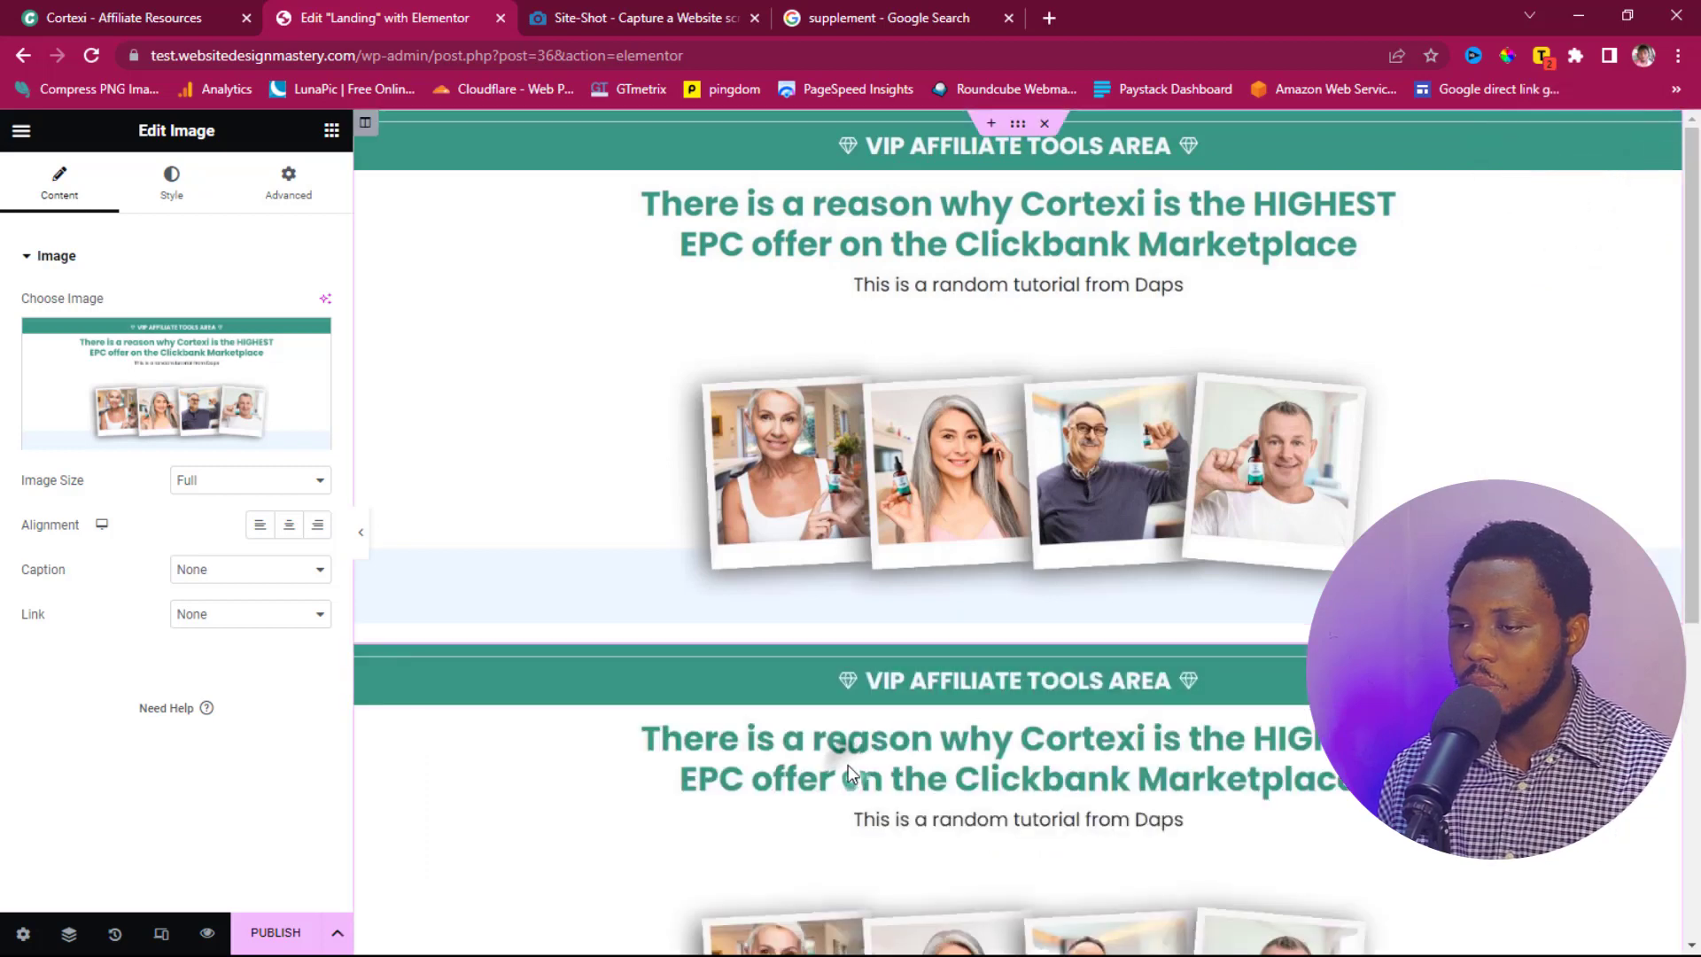
pyautogui.click(200, 391)
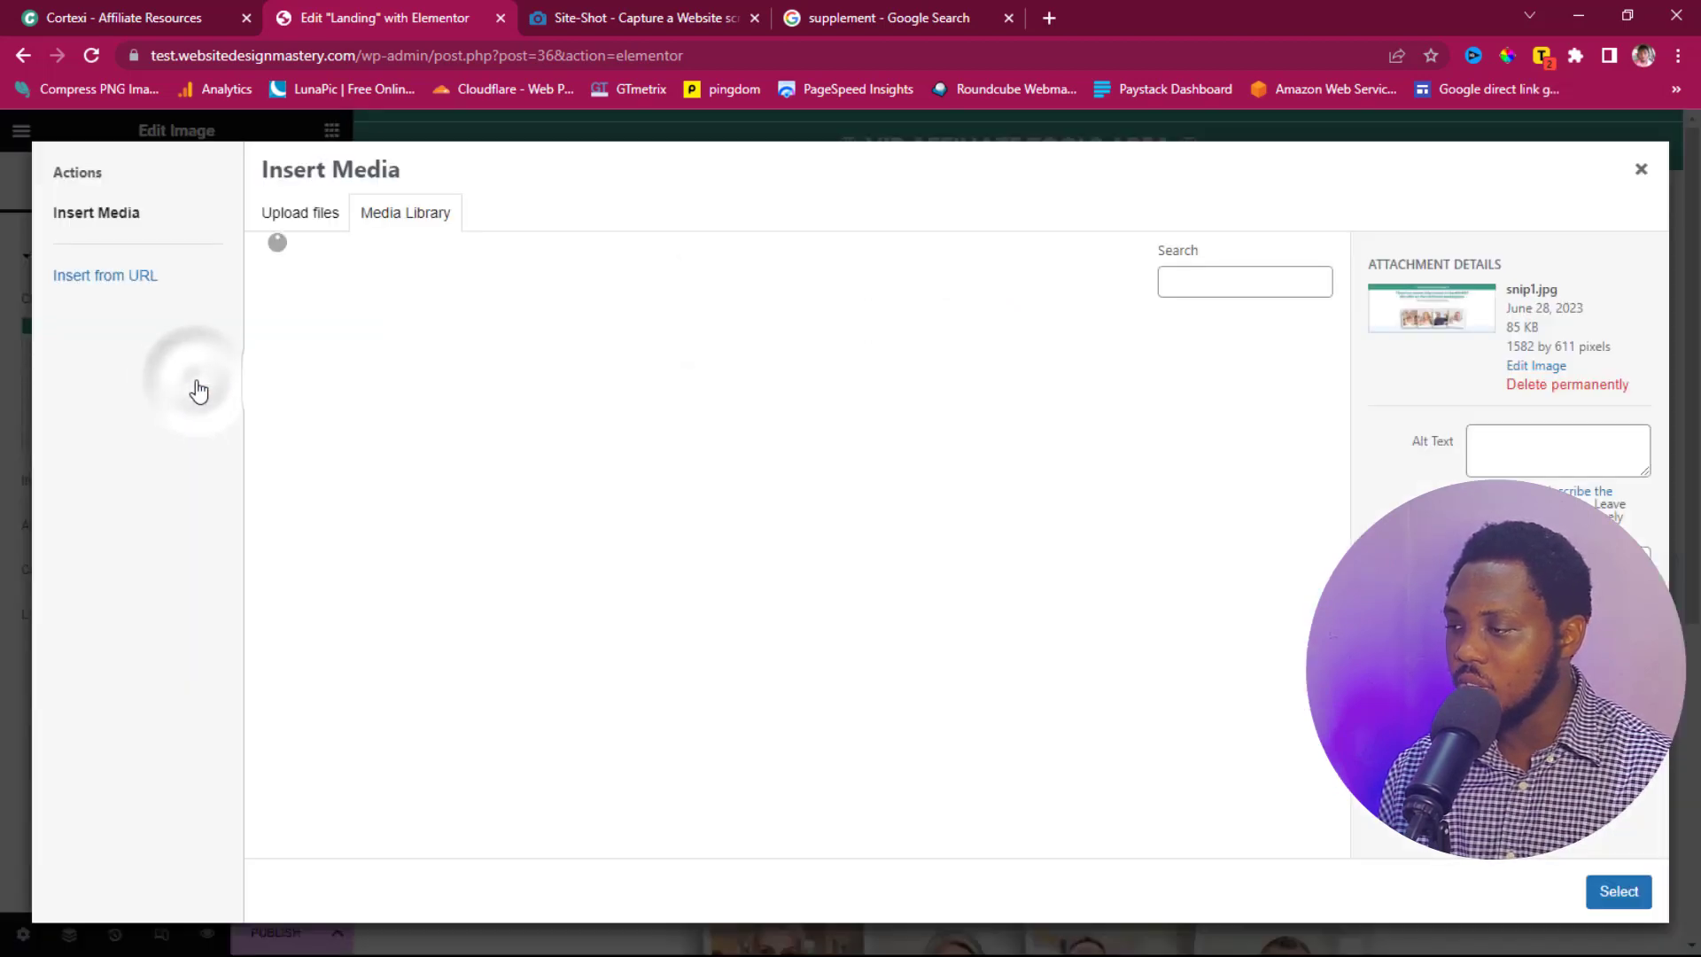
pyautogui.click(797, 389)
pyautogui.click(1619, 892)
pyautogui.scroll(-8, 1019, 576)
# Step: Open the advanced layout settings of the commissions image and unlink its margin values
pyautogui.click(289, 183)
pyautogui.click(48, 412)
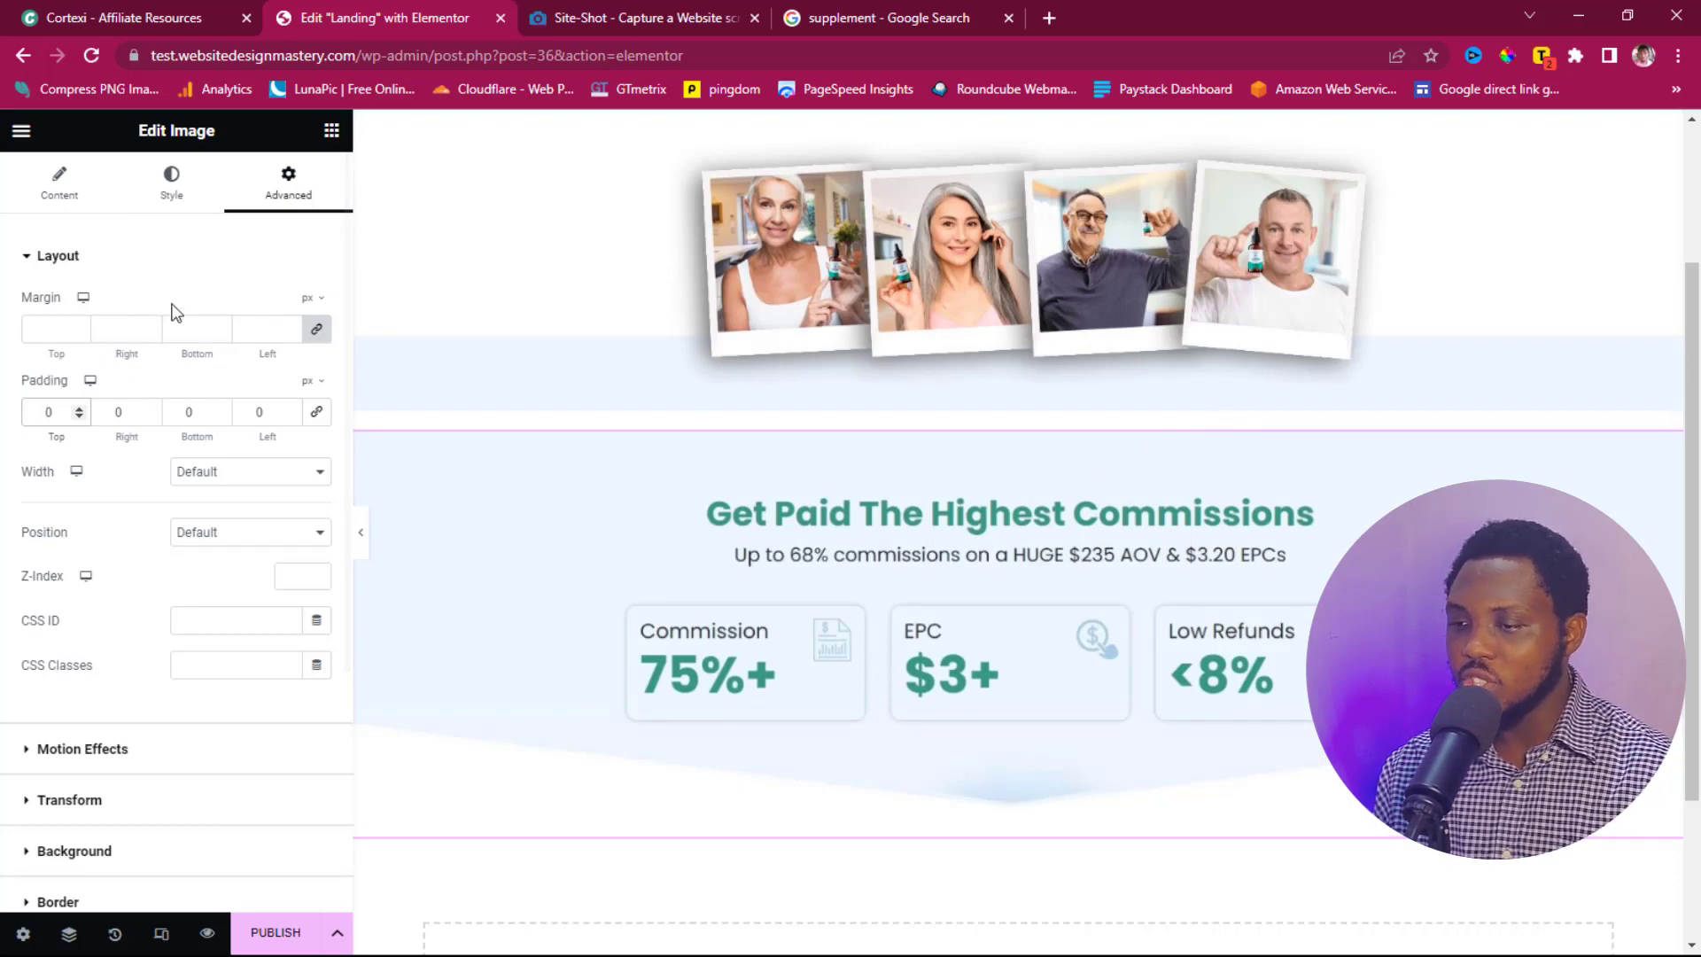
pyautogui.click(316, 329)
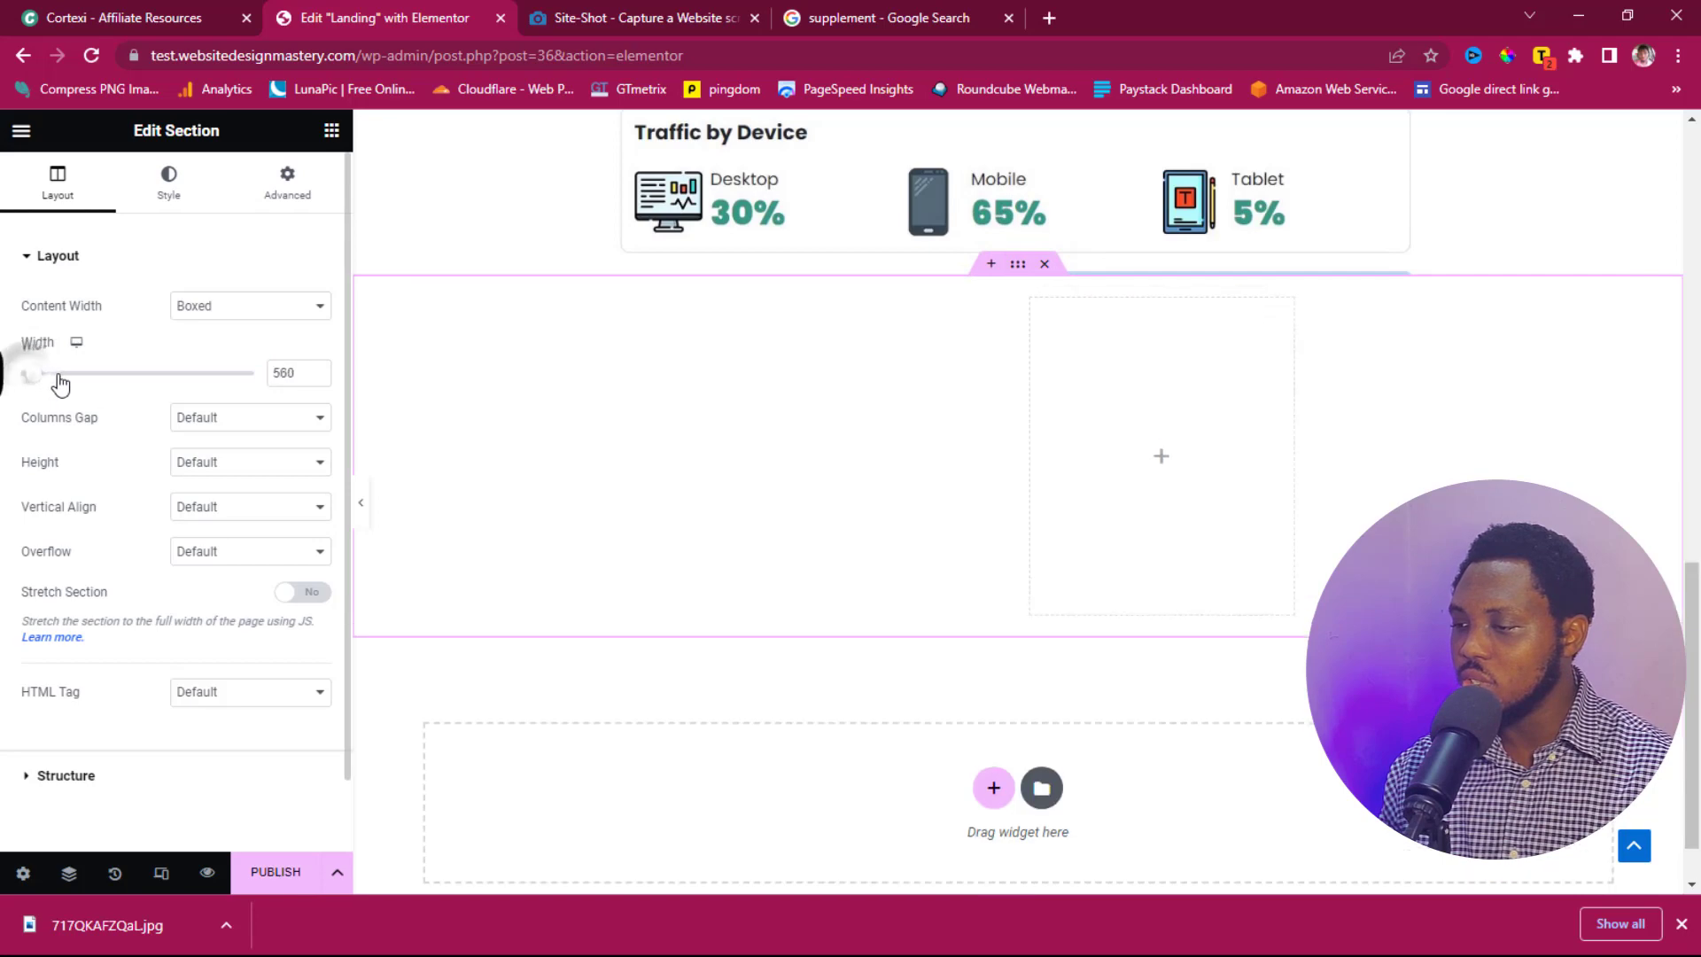
# Step: Widen the boxed two-column section below the Traffic by Device image to 963 and check it in preview
pyautogui.moveTo(57, 379); pyautogui.dragTo(123, 396)
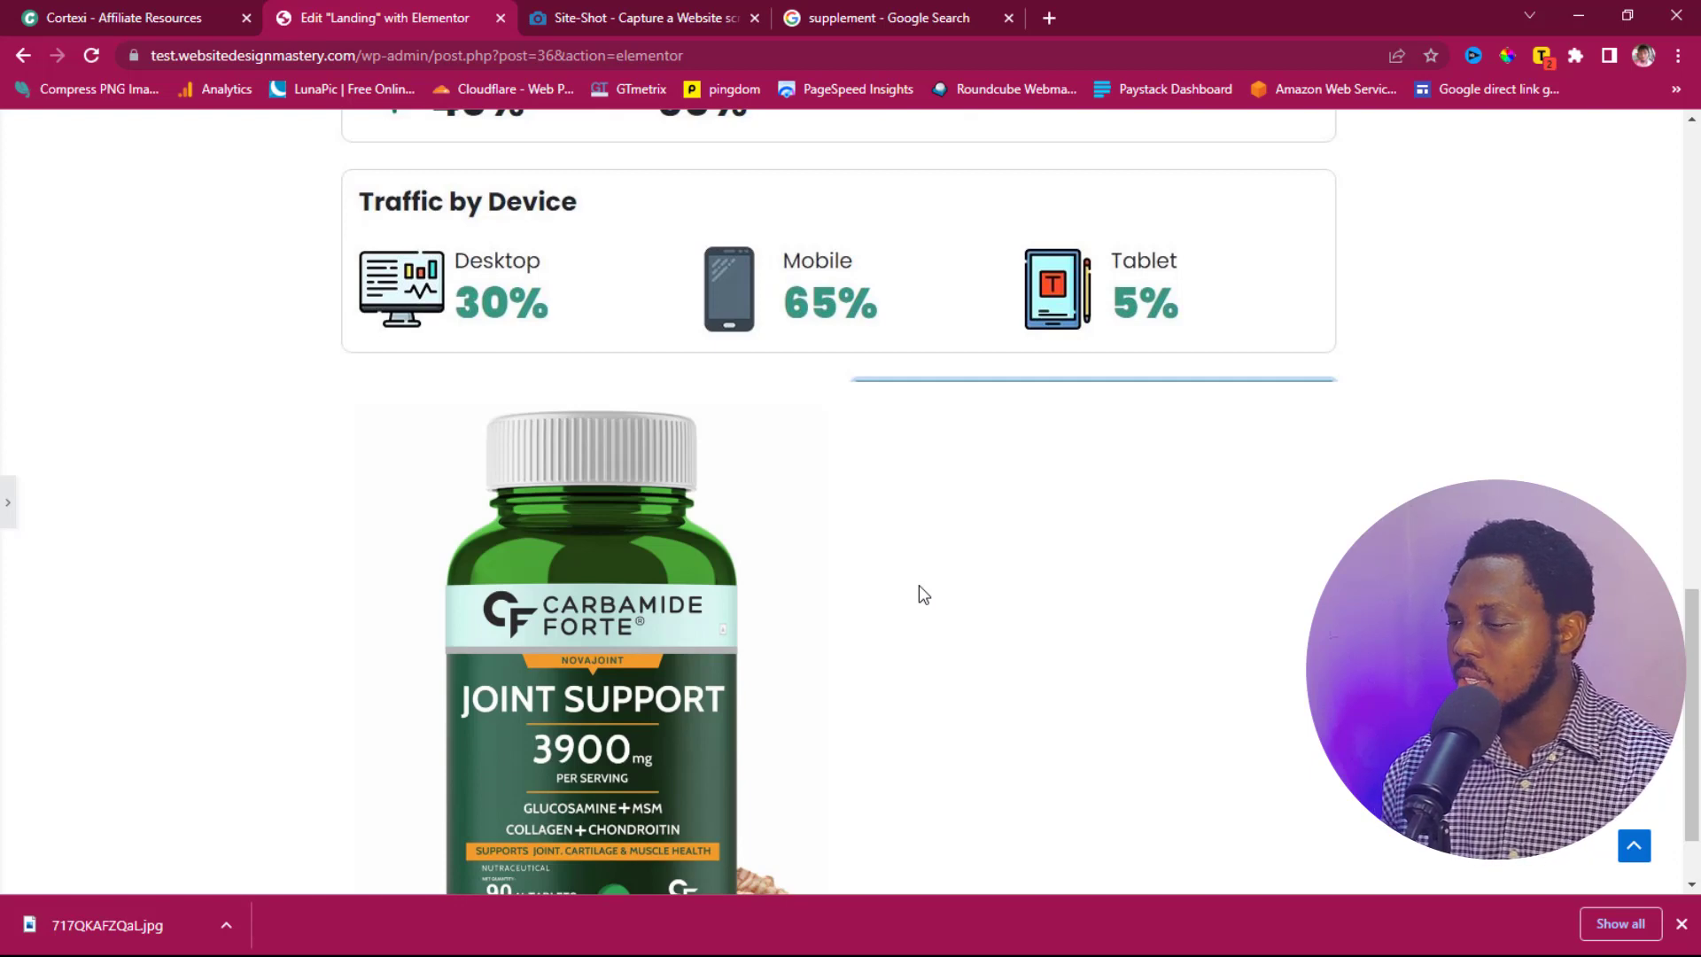
pyautogui.click(8, 501)
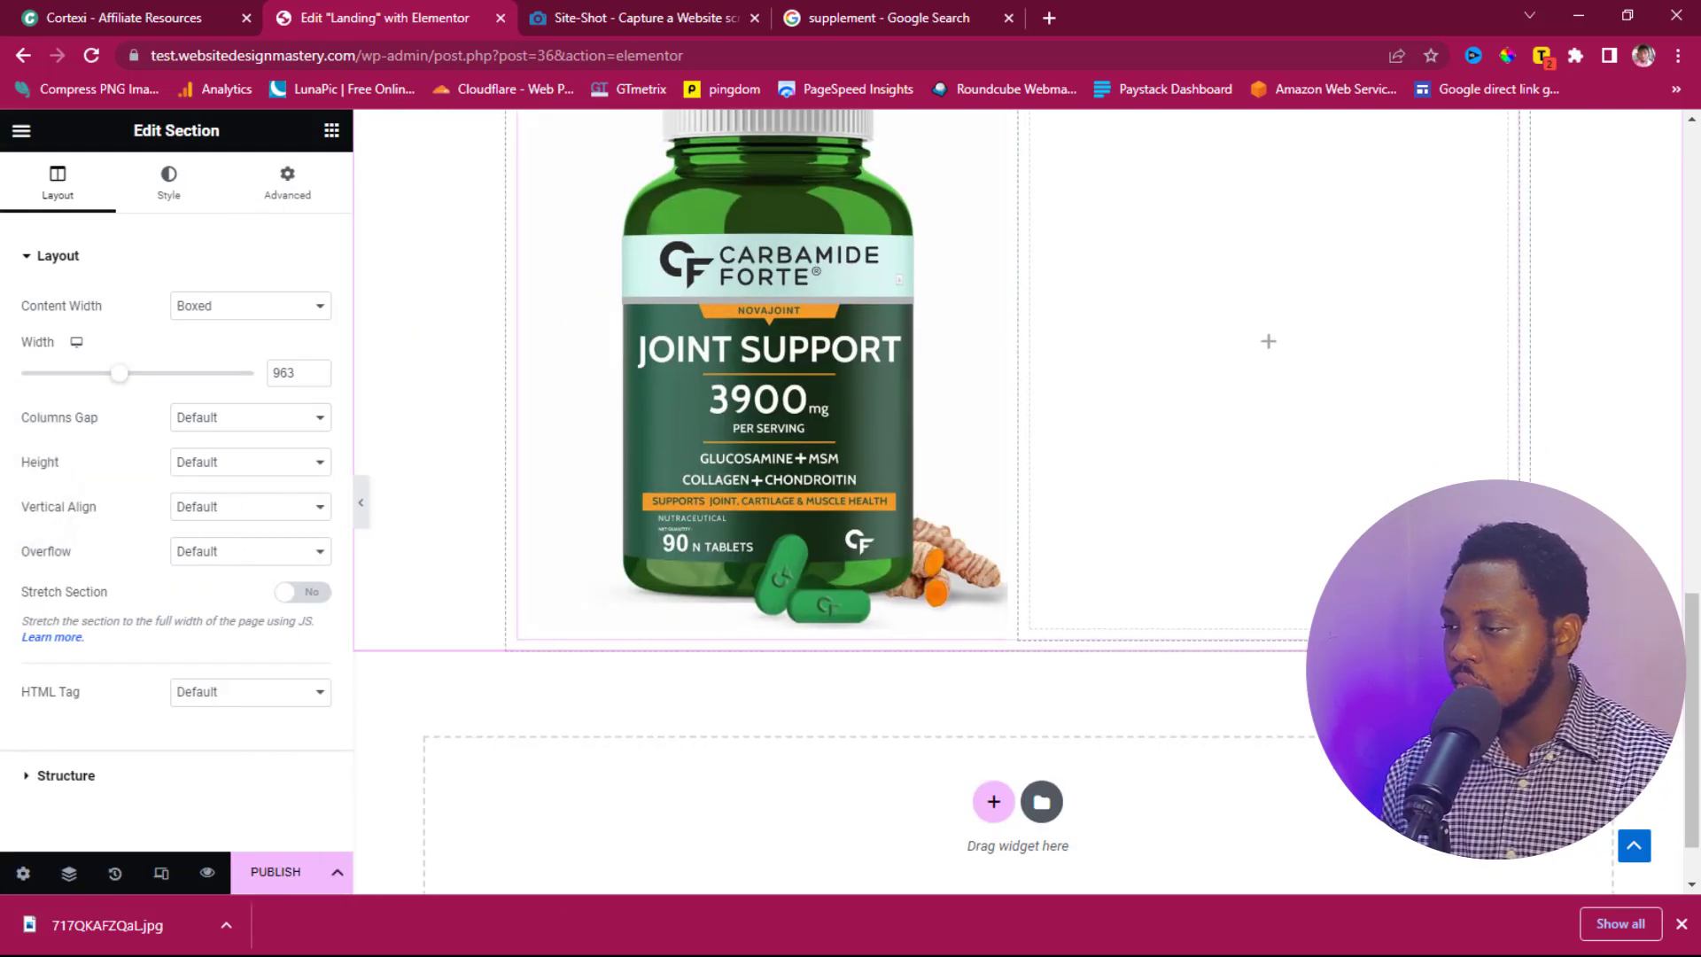
# Step: Sample the green of the "Boosts Your Conversions" header on the Cortexi page and copy its hex code 379884
pyautogui.click(124, 18)
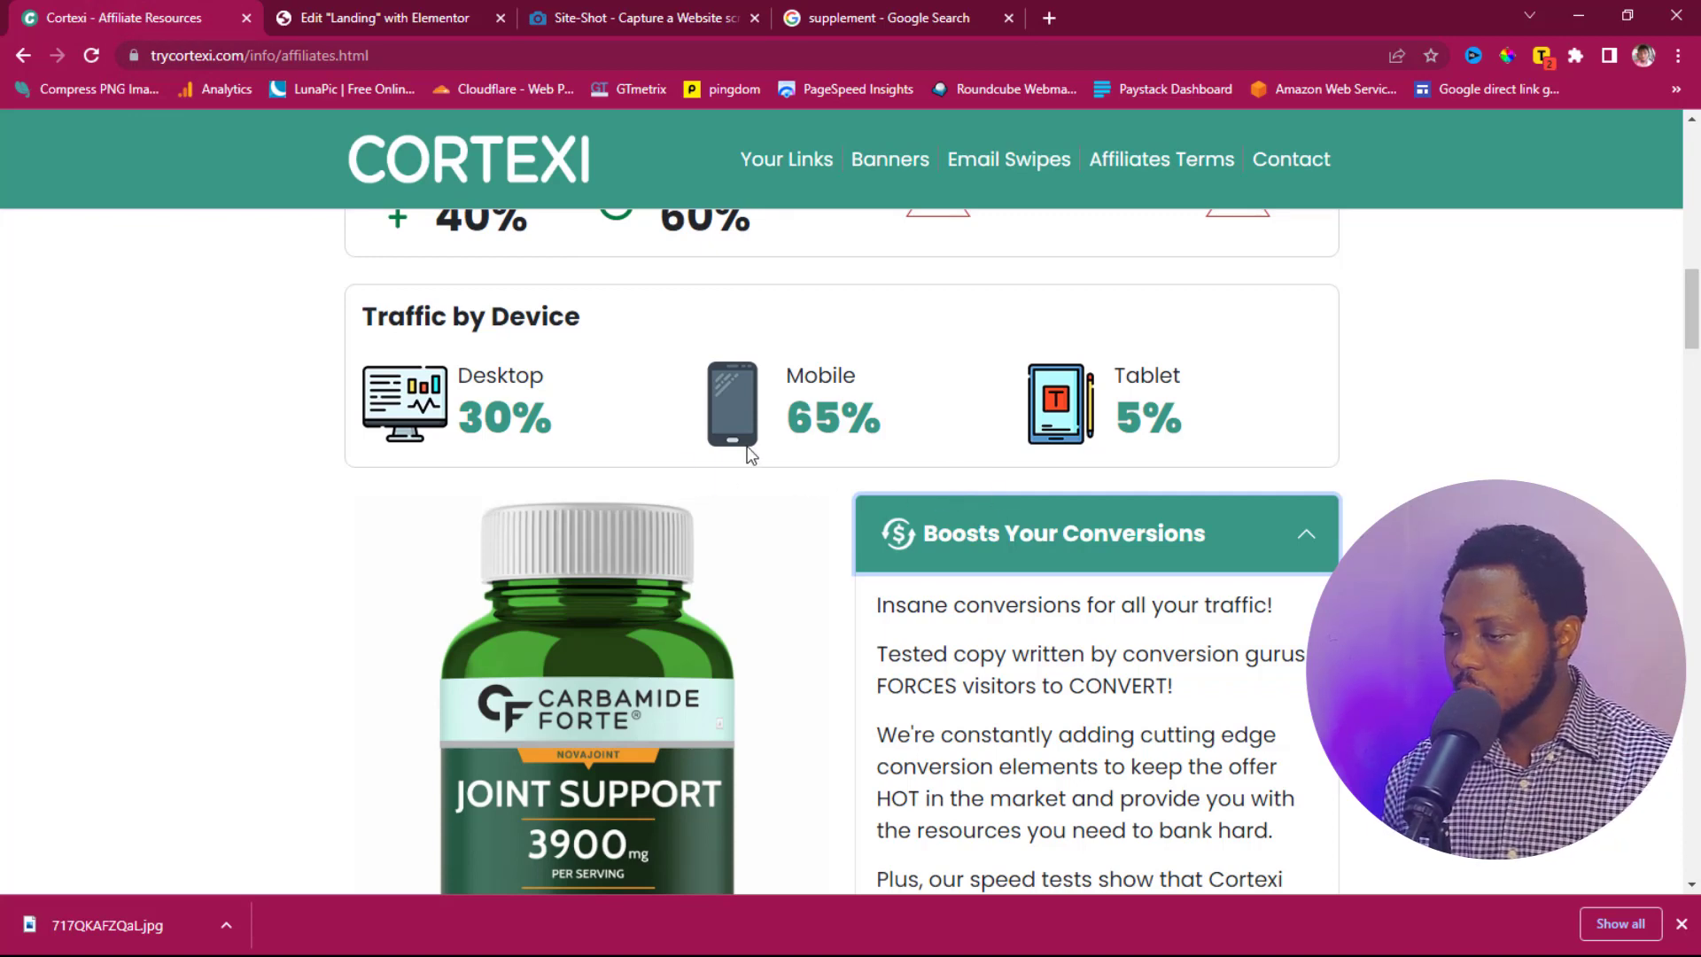
pyautogui.hotkey('alt', 'p')
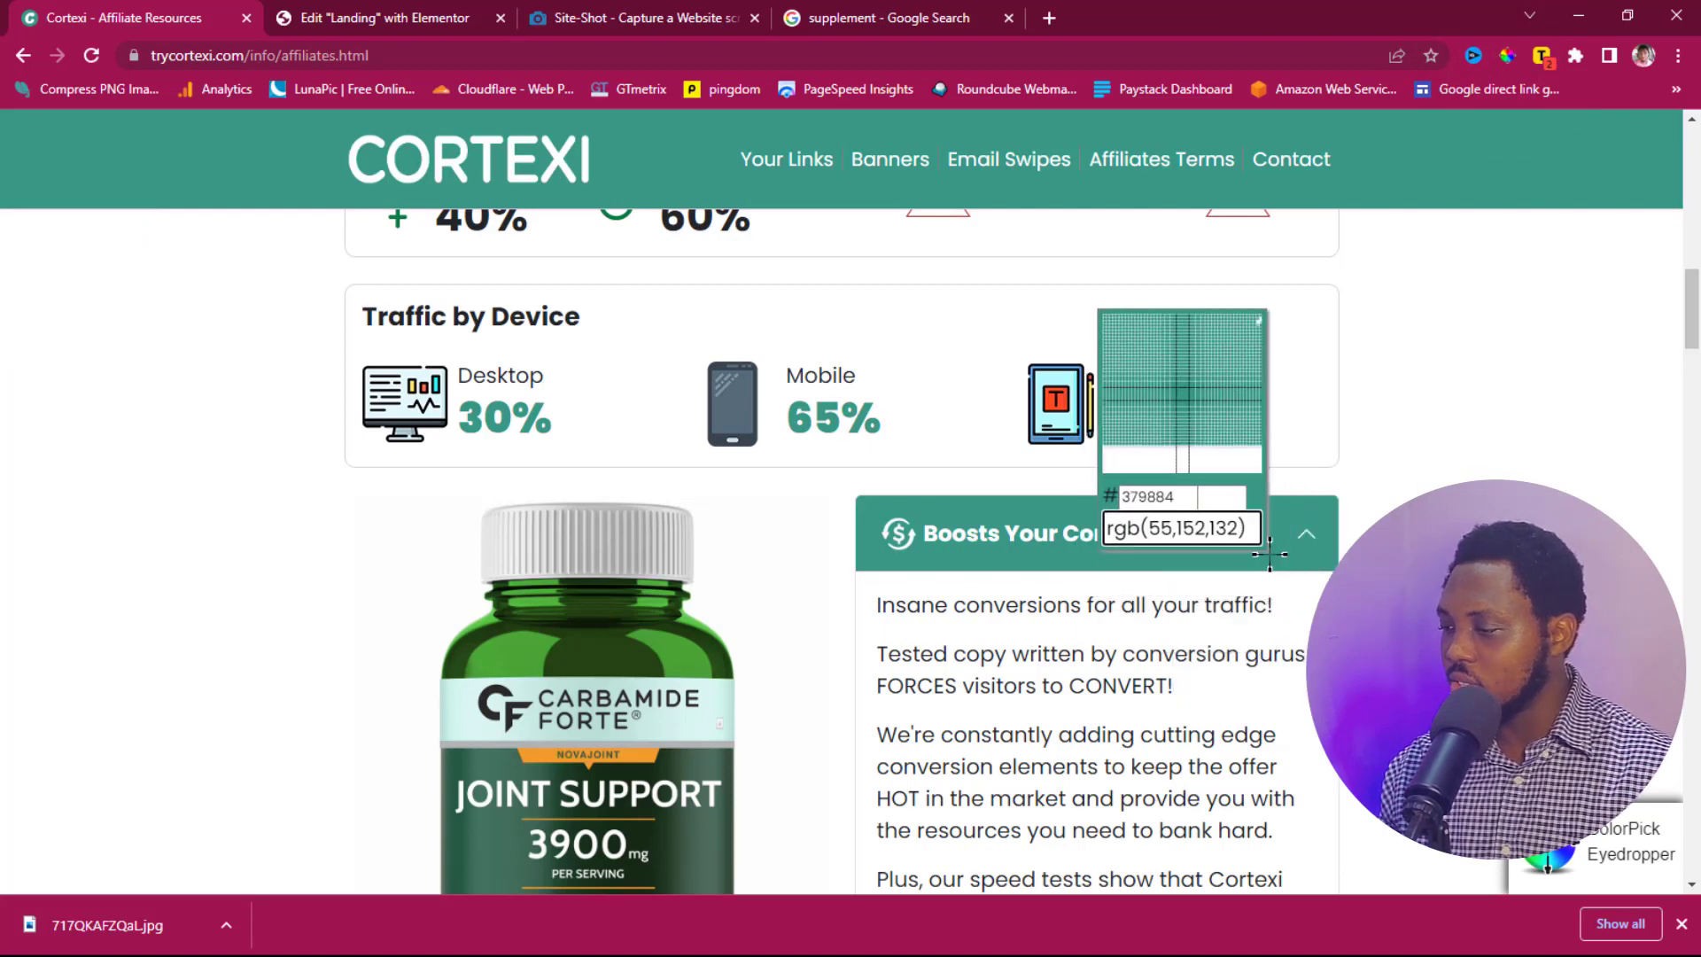
pyautogui.click(1242, 546)
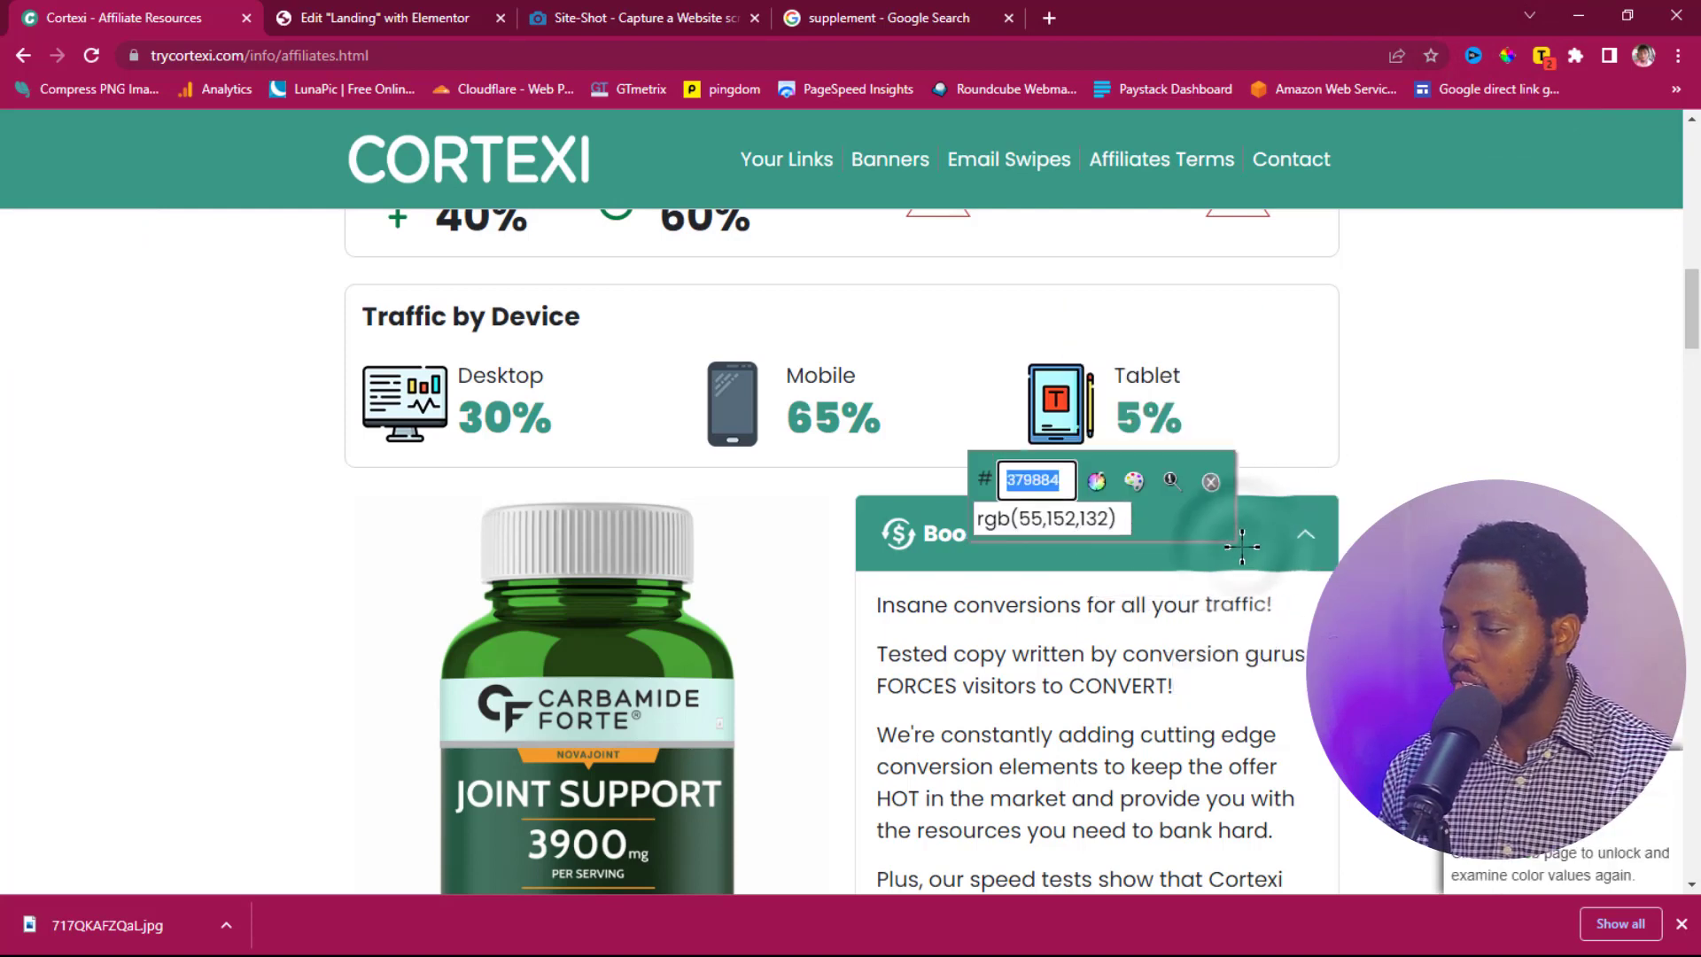
pyautogui.rightClick(1033, 486)
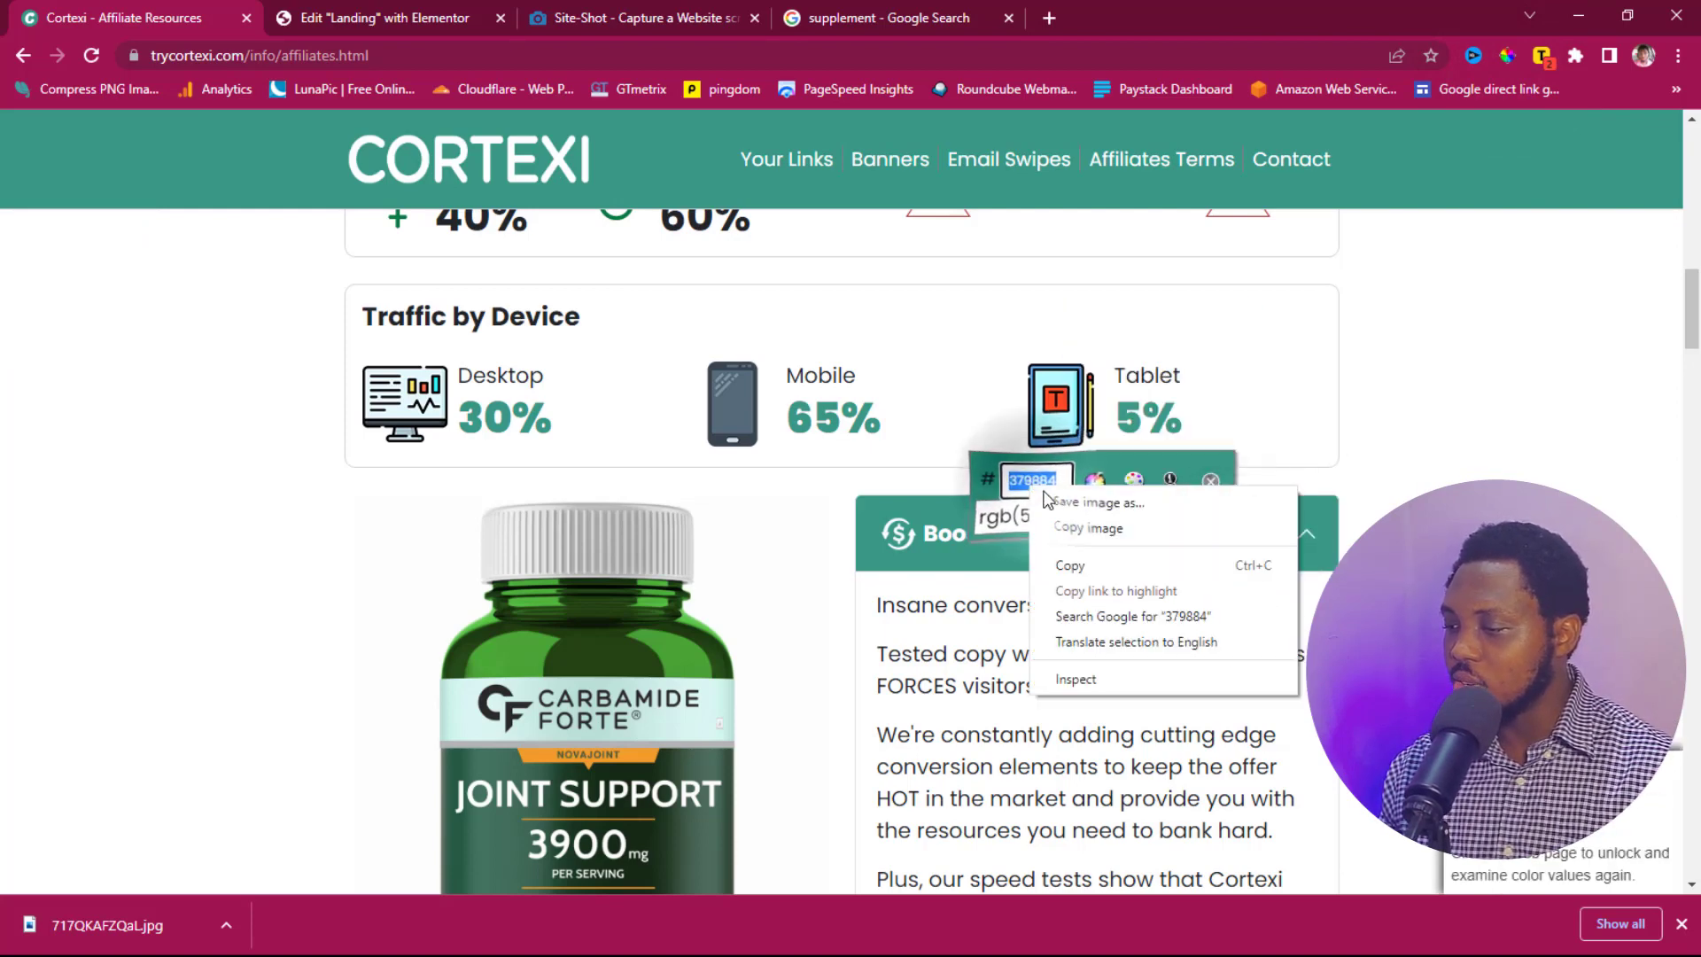
pyautogui.click(1074, 565)
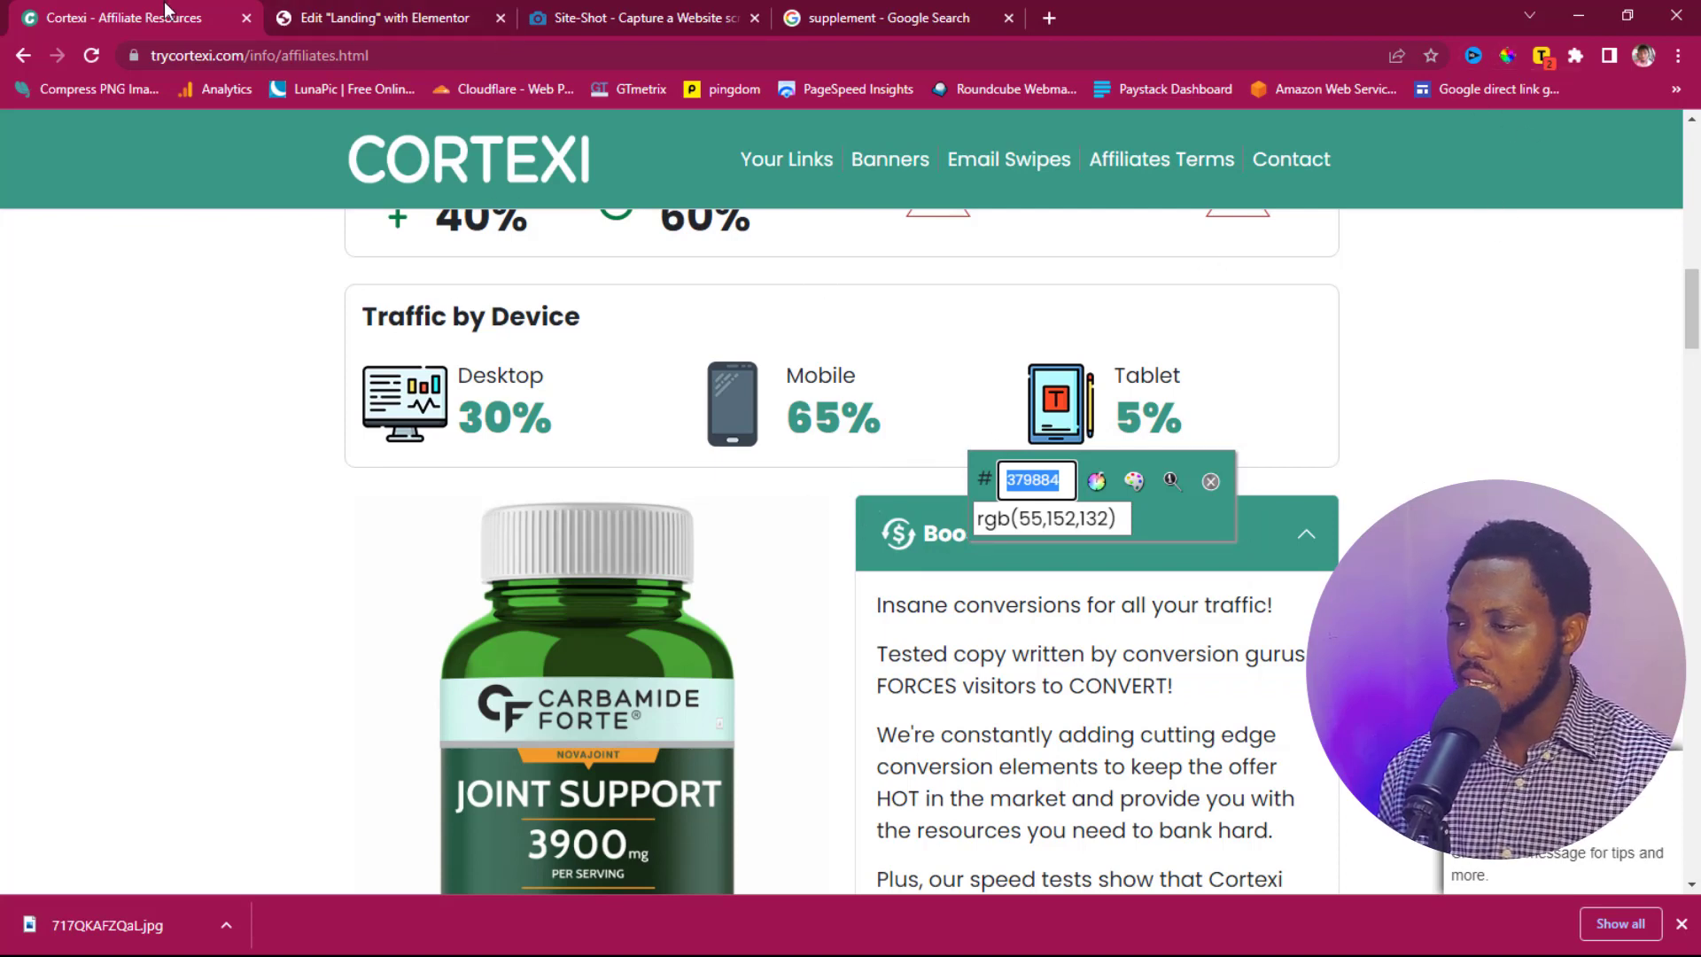
# Step: Set the accordion's title color to the copied hex code 379884 in the Elementor editor
pyautogui.click(384, 18)
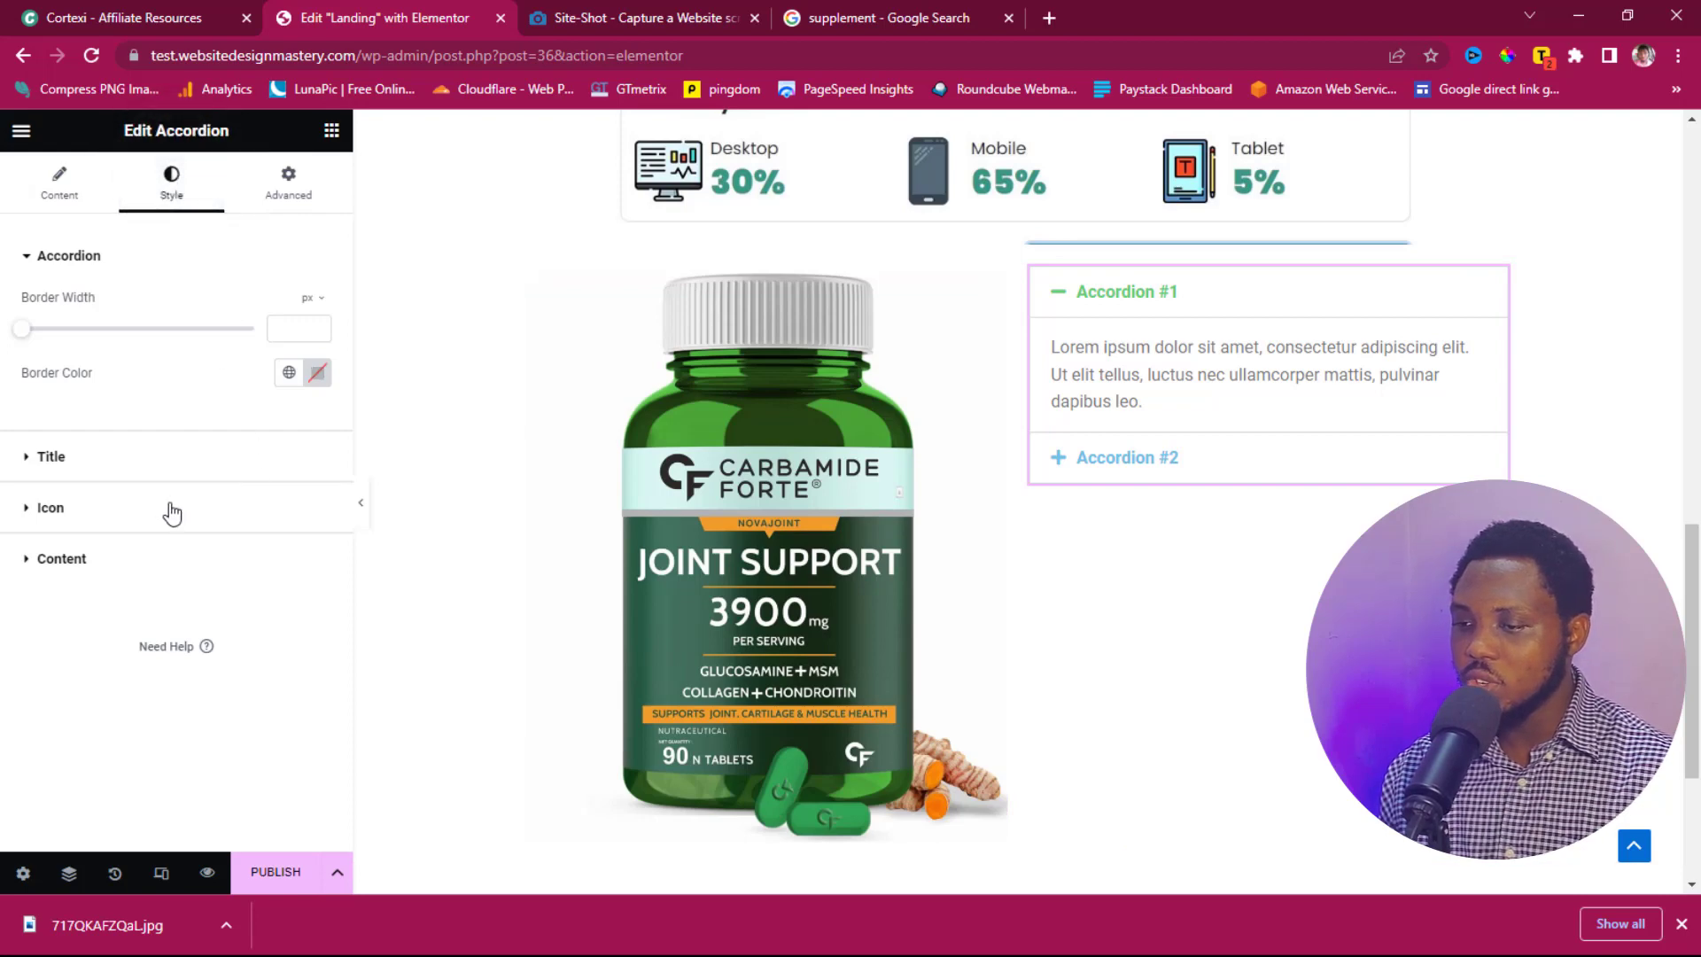
pyautogui.click(61, 455)
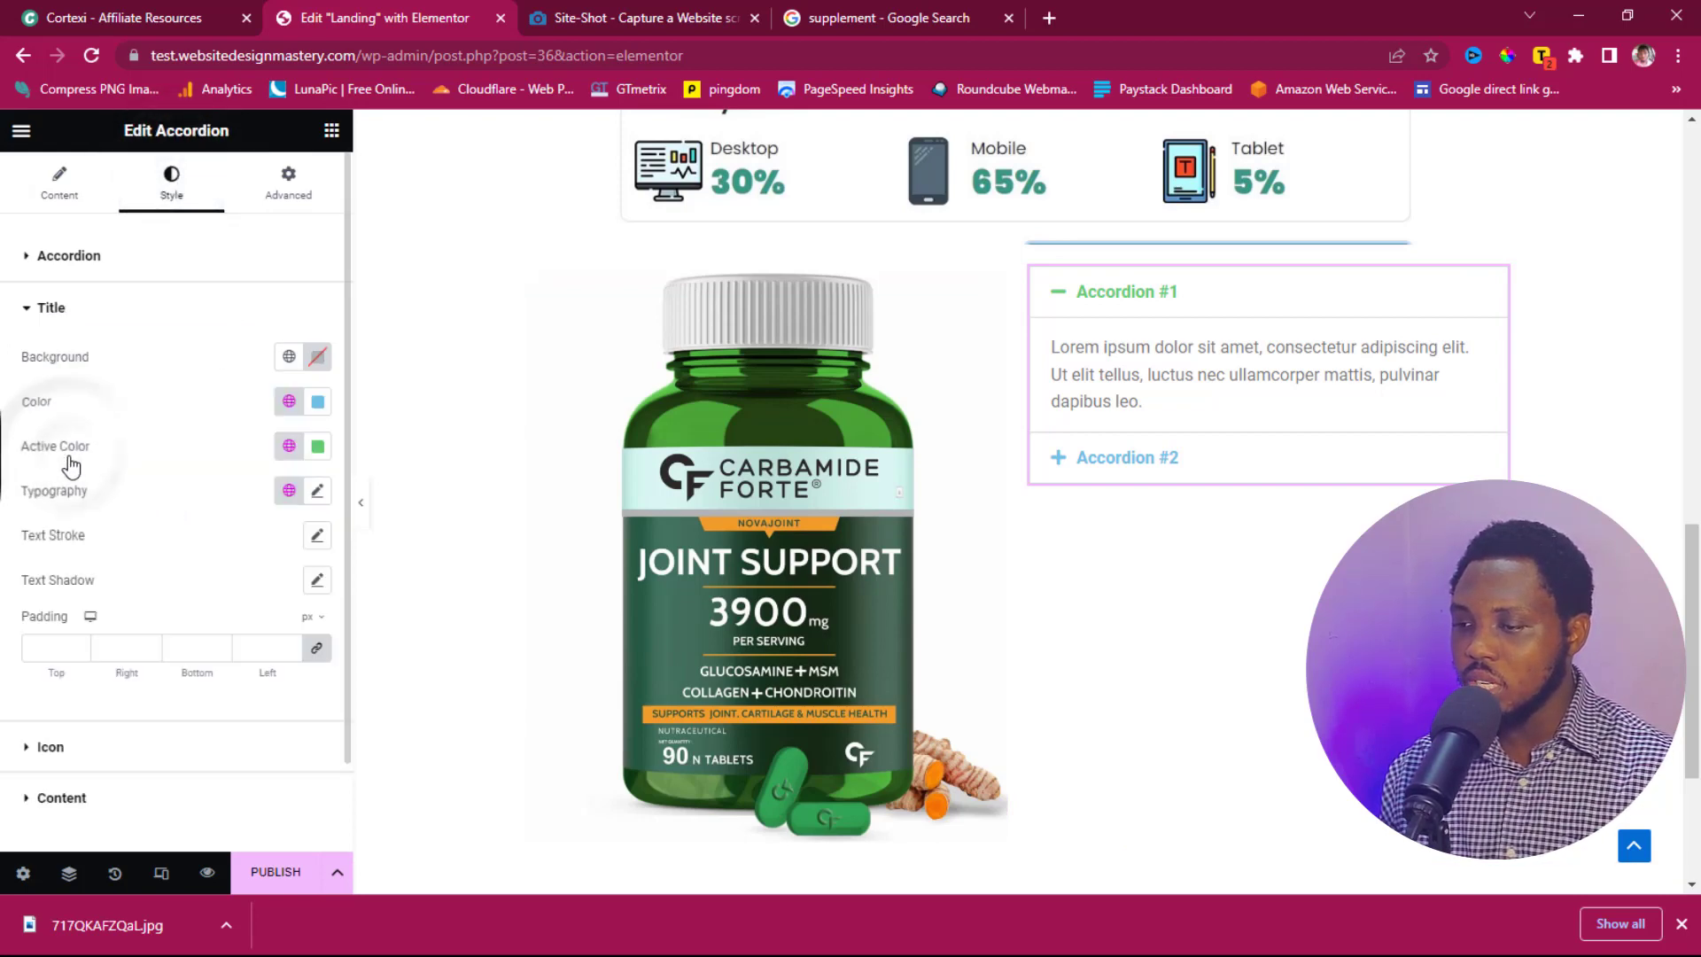
pyautogui.click(317, 404)
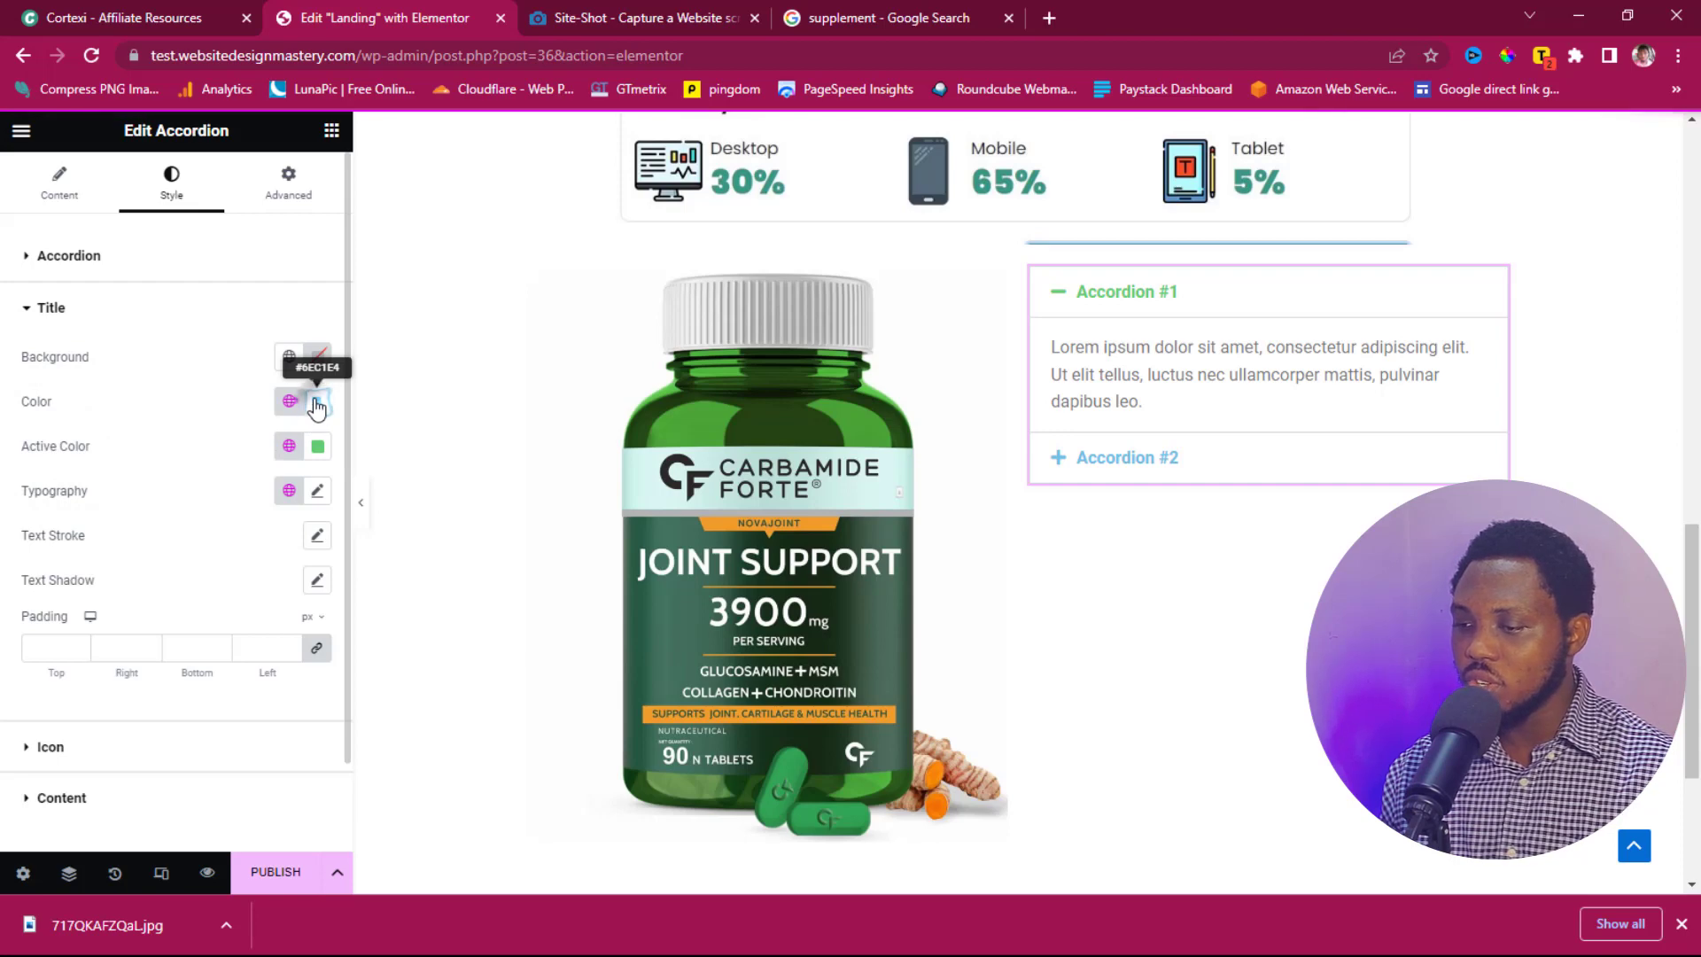
pyautogui.click(276, 706)
pyautogui.moveTo(275, 706); pyautogui.dragTo(135, 721)
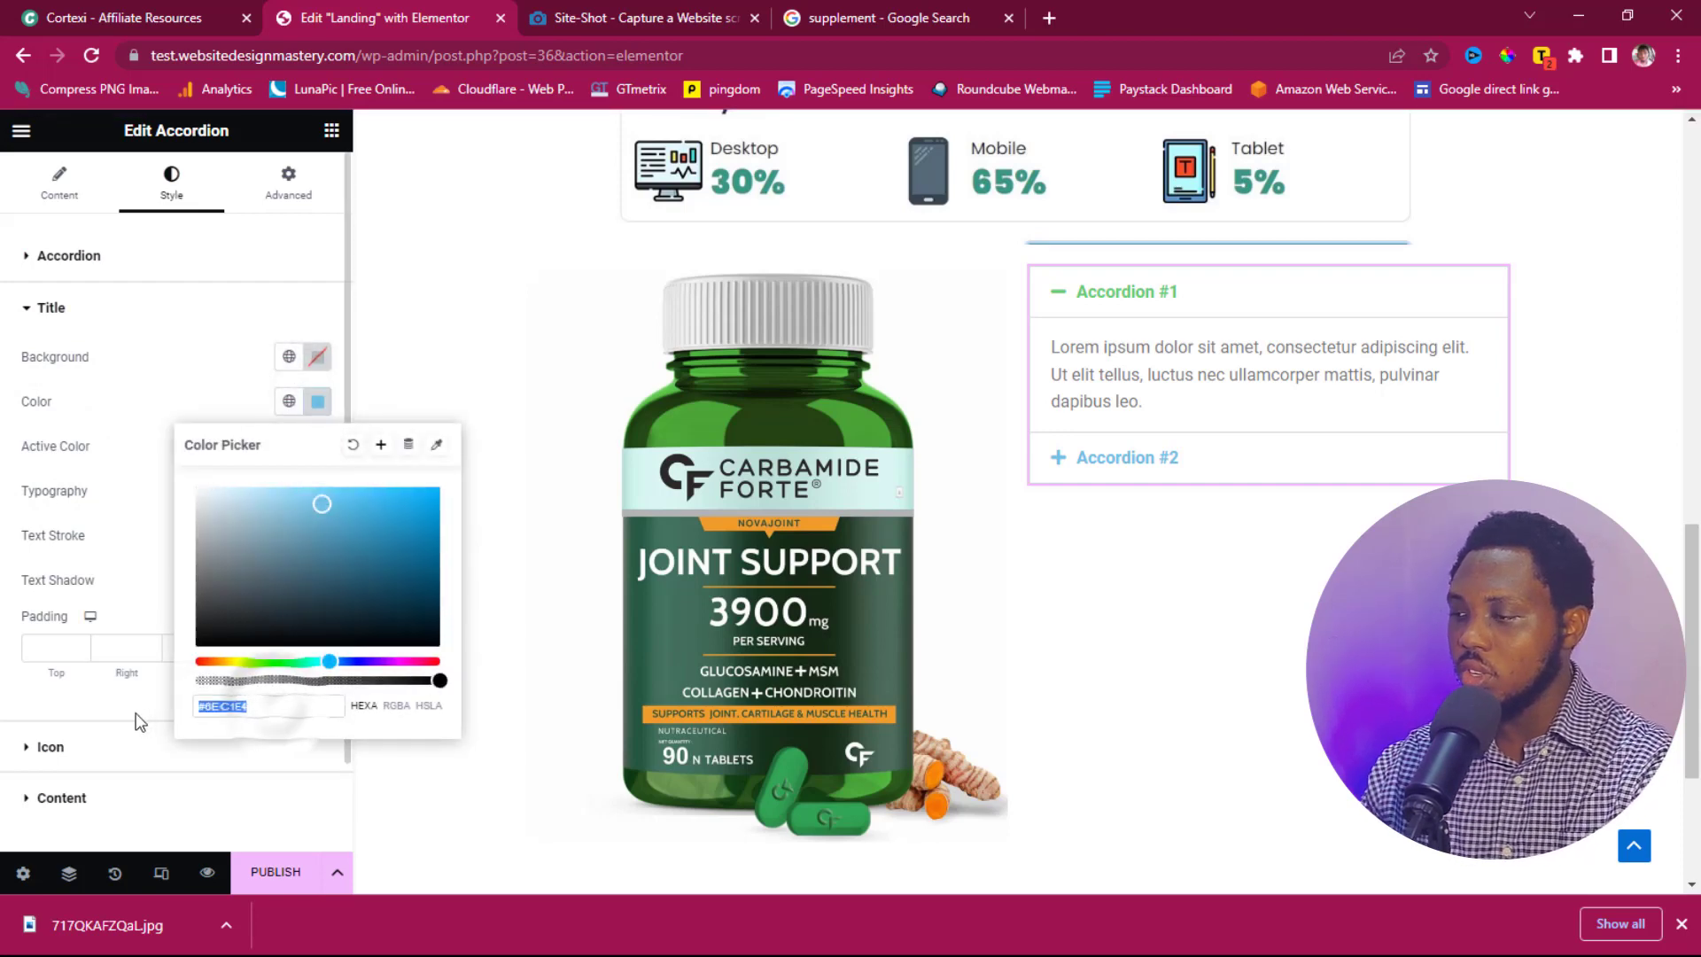
pyautogui.hotkey('ctrl', 'v')
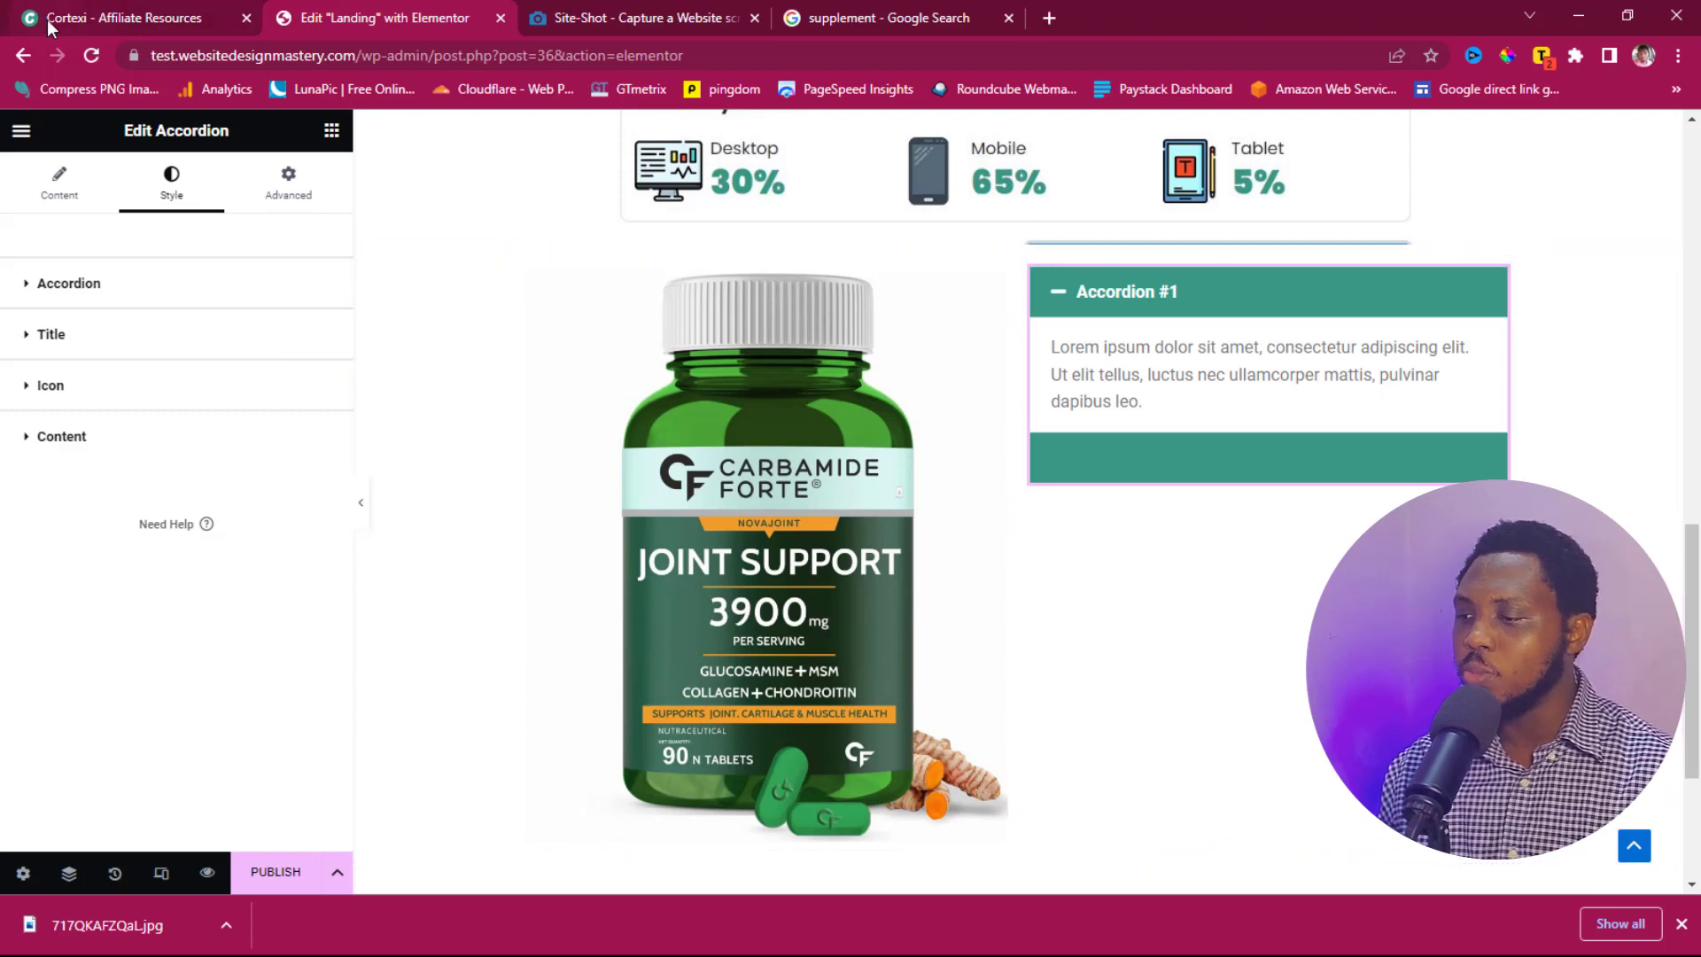
# Step: Save the dollar icon beside "Boosts Your Conversions" on the Cortexi page as roi.webp
pyautogui.click(49, 27)
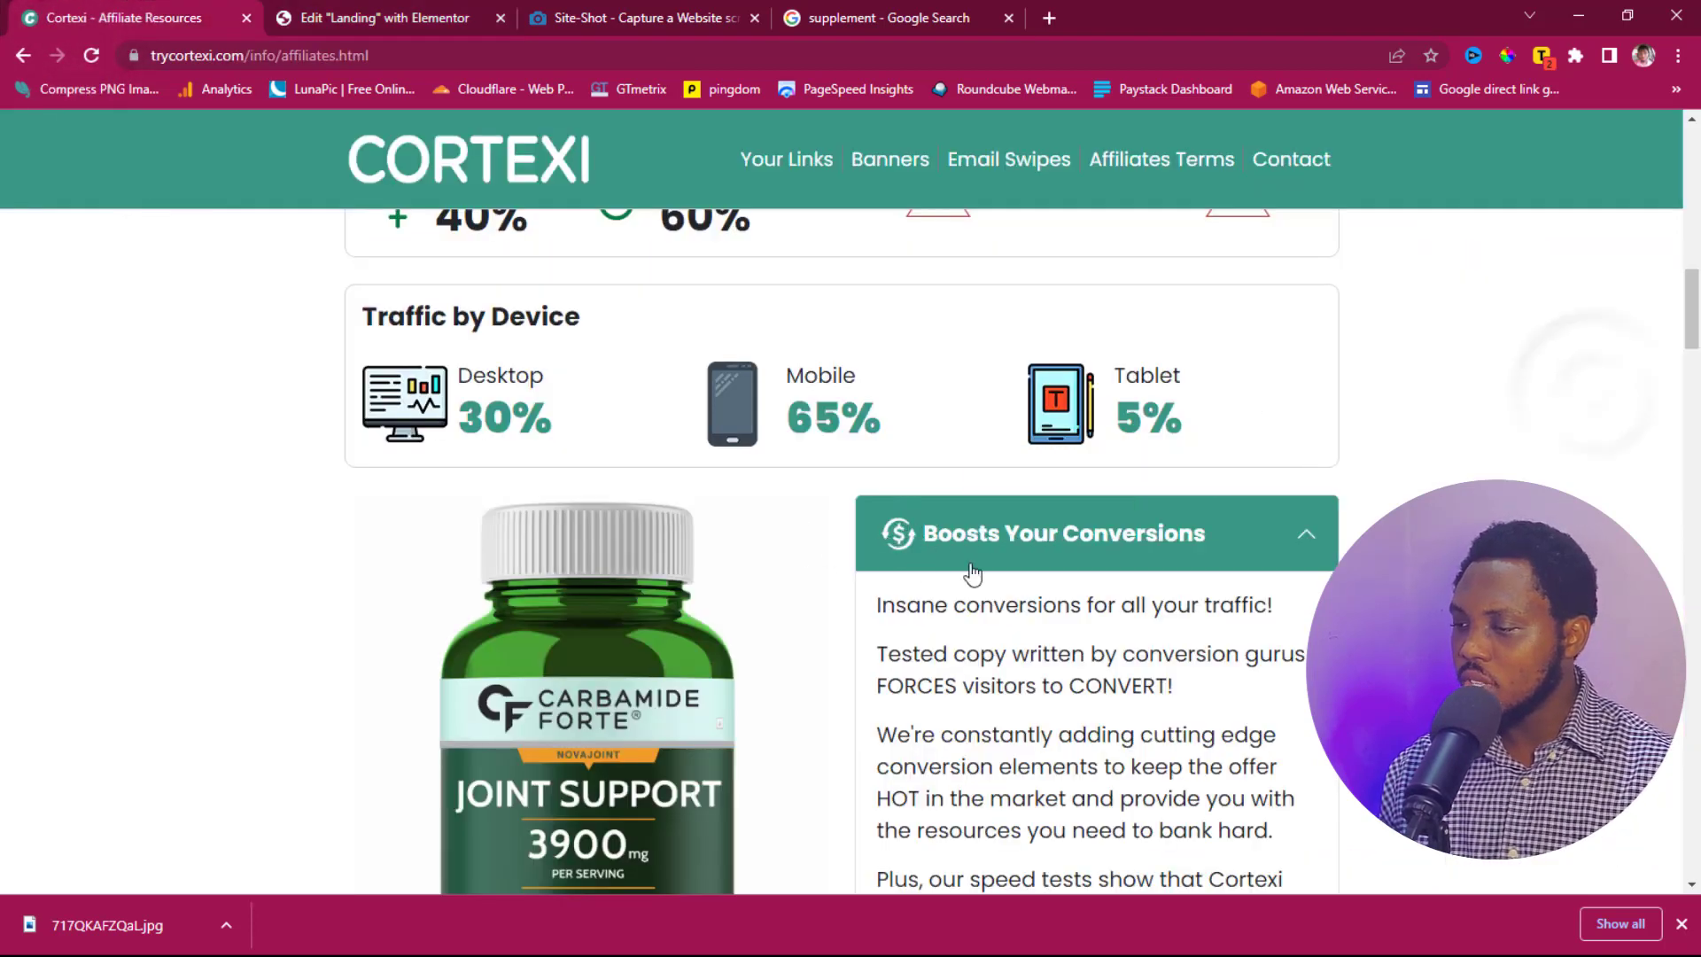
pyautogui.scroll(-1, 948, 532)
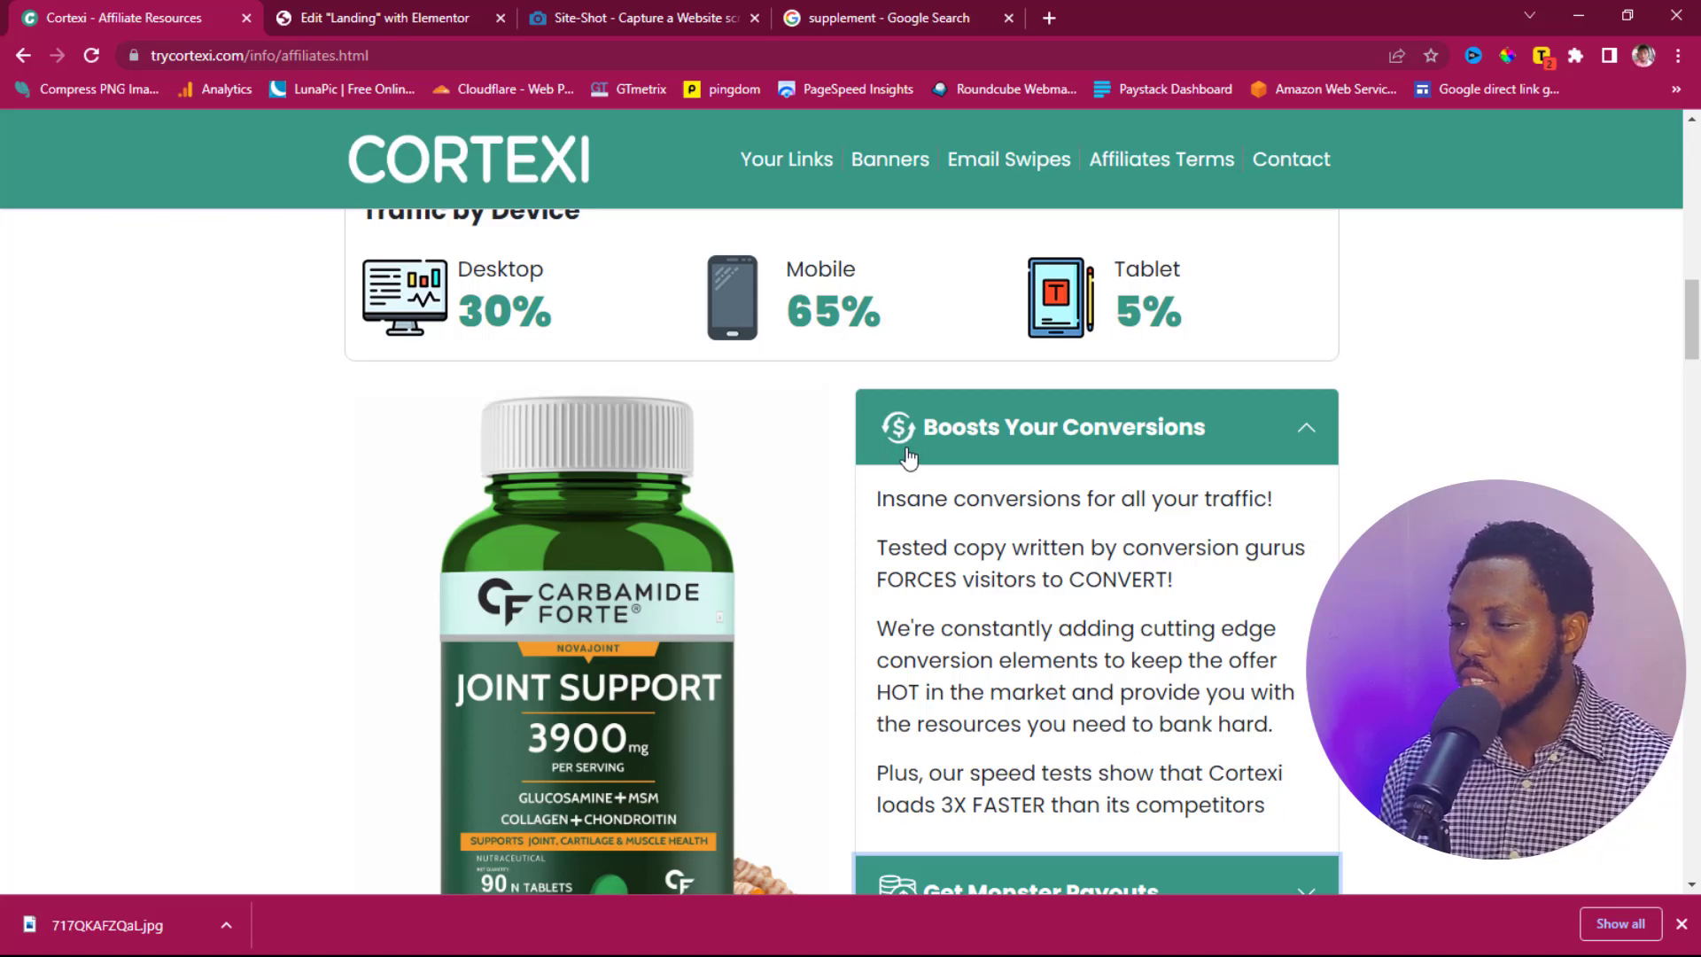
pyautogui.rightClick(895, 432)
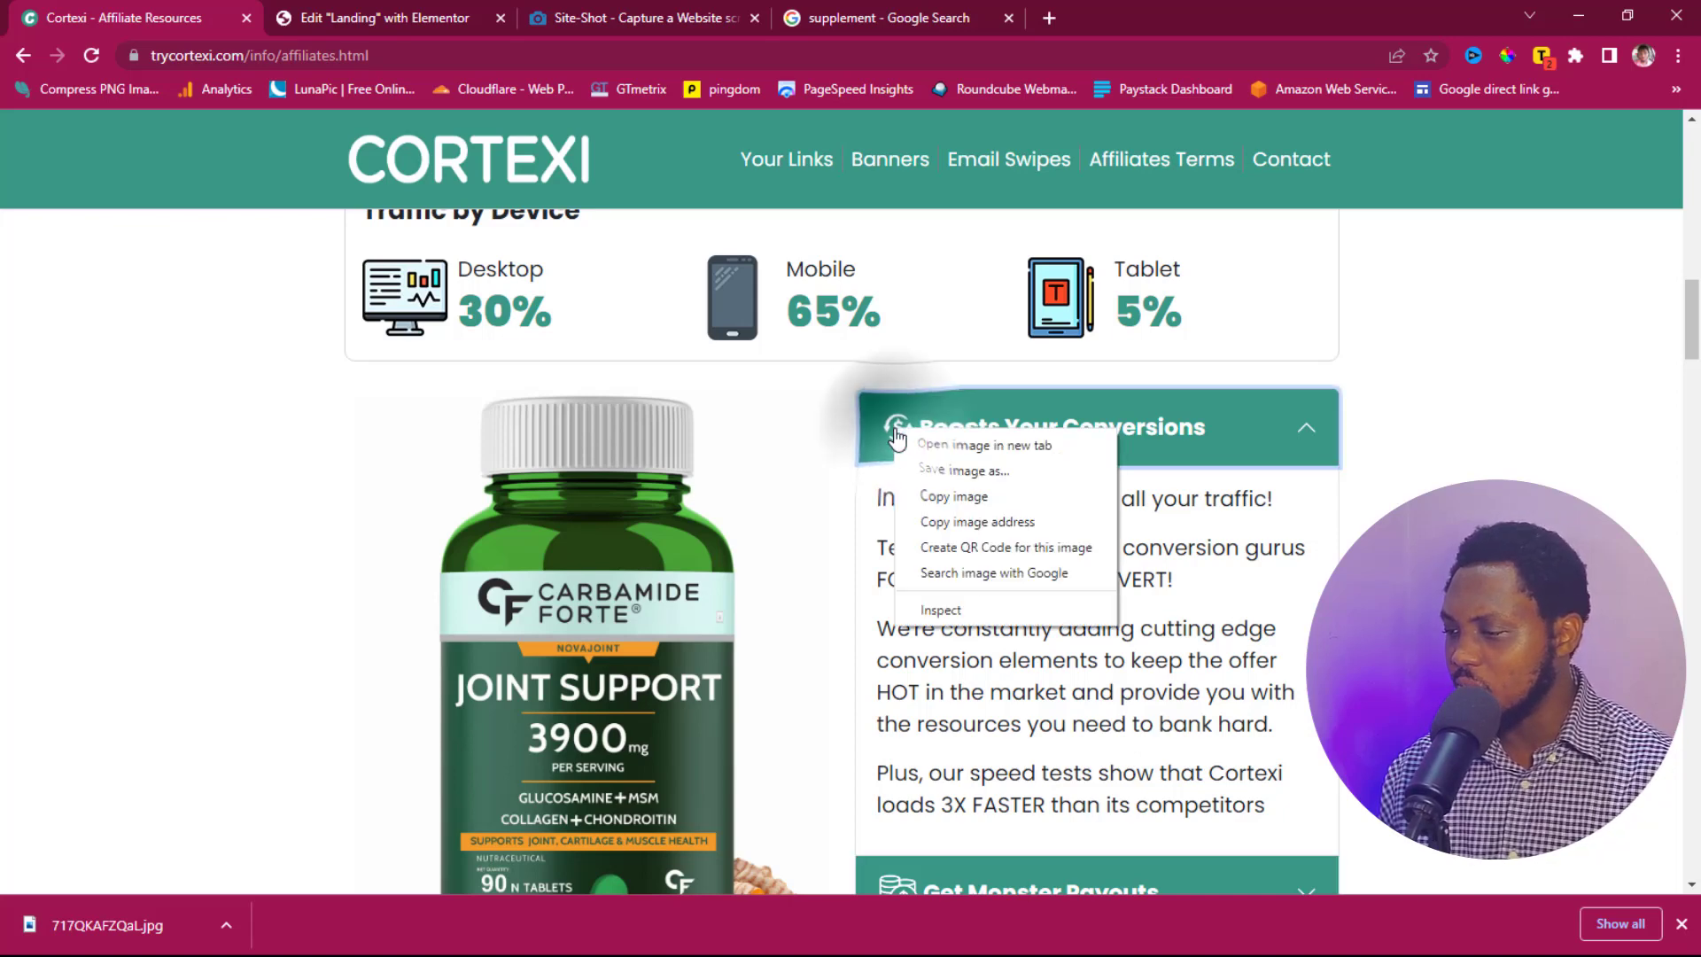
pyautogui.click(950, 470)
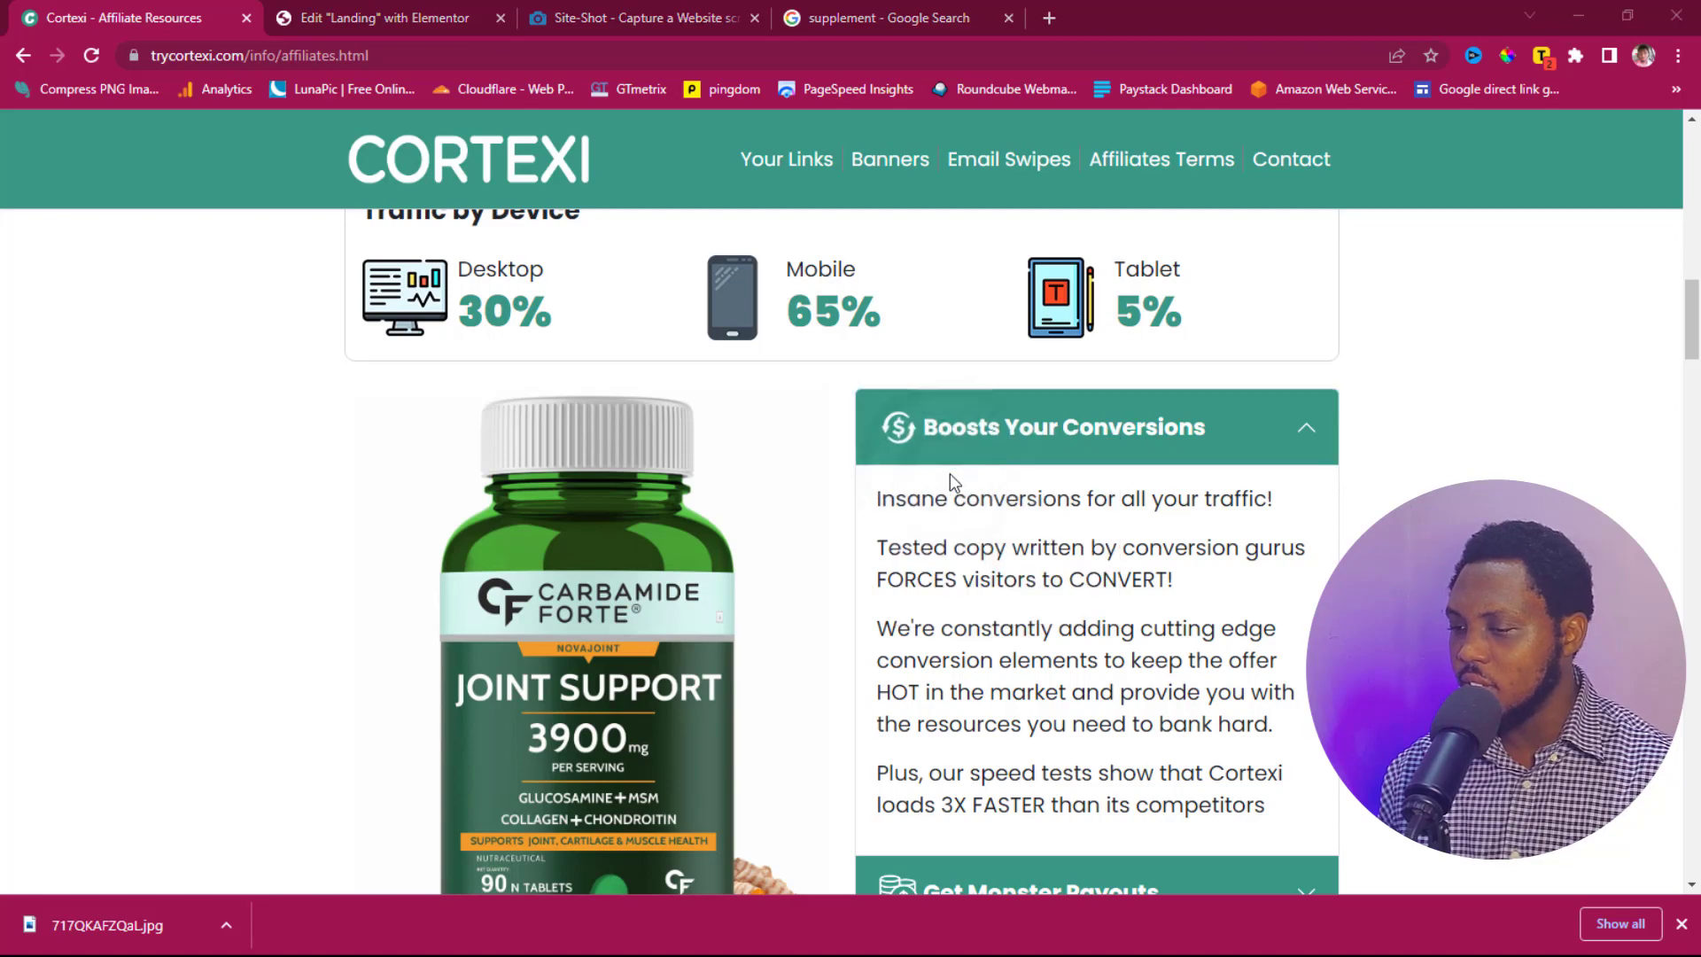
pyautogui.press('Return')
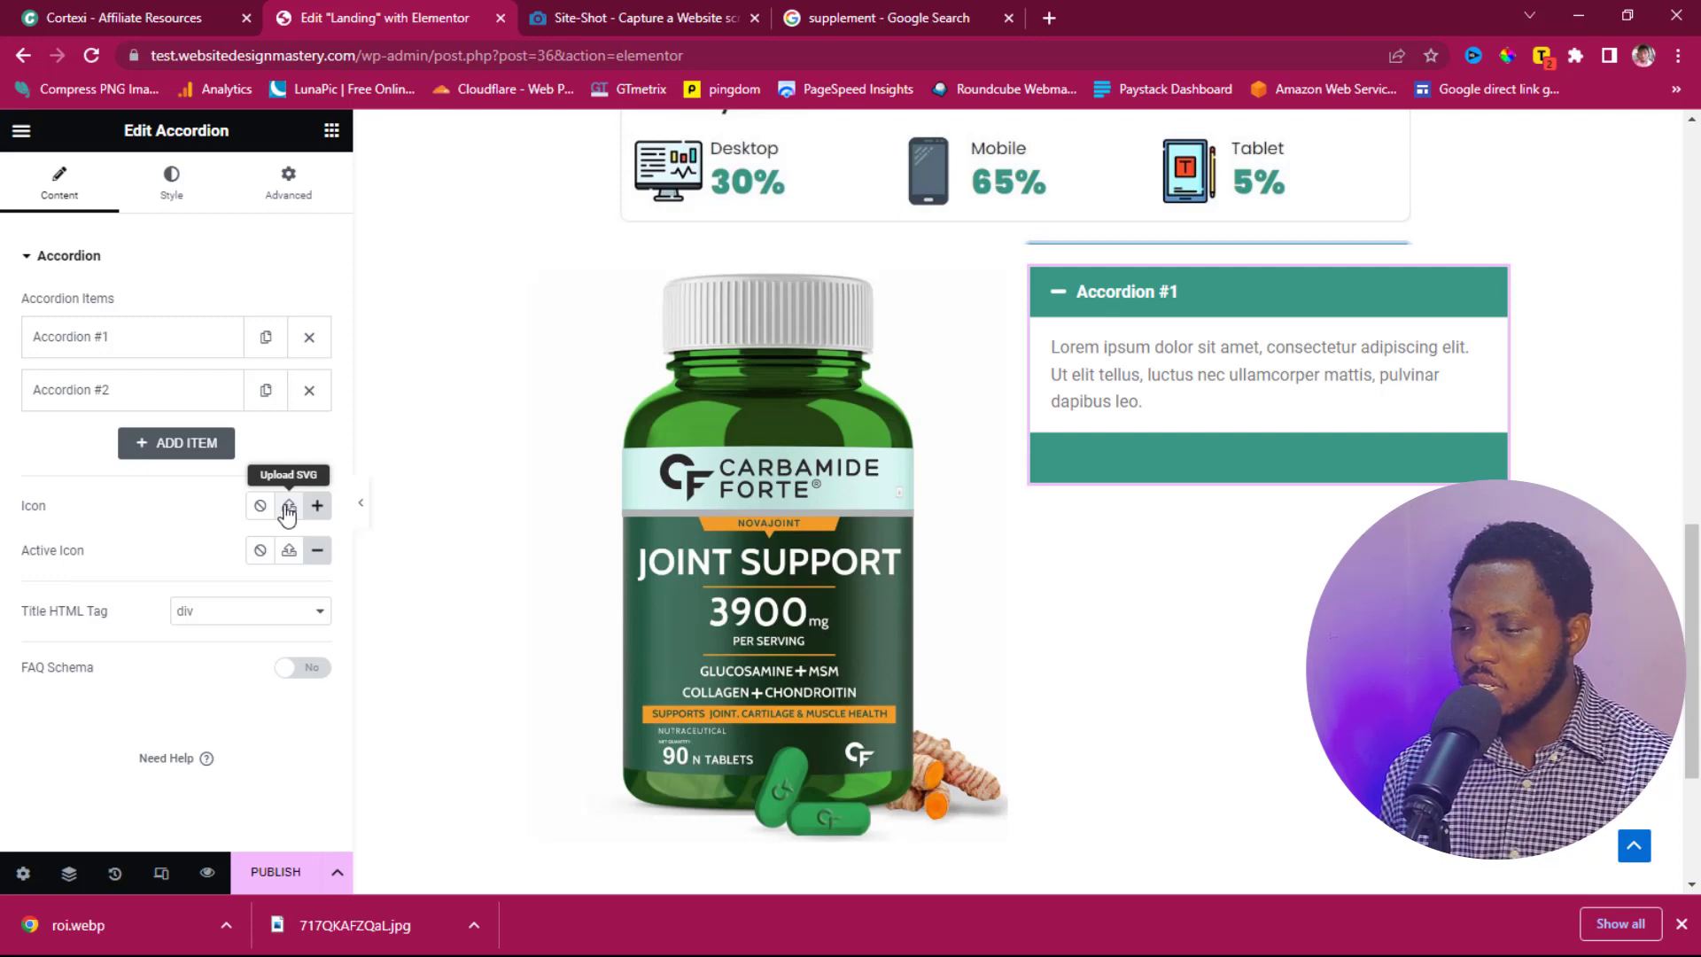
# Step: Filter the icon library by "doll" and use the single speech-bubble dollar icon as the accordion's icon and active icon
pyautogui.click(316, 505)
pyautogui.click(292, 284)
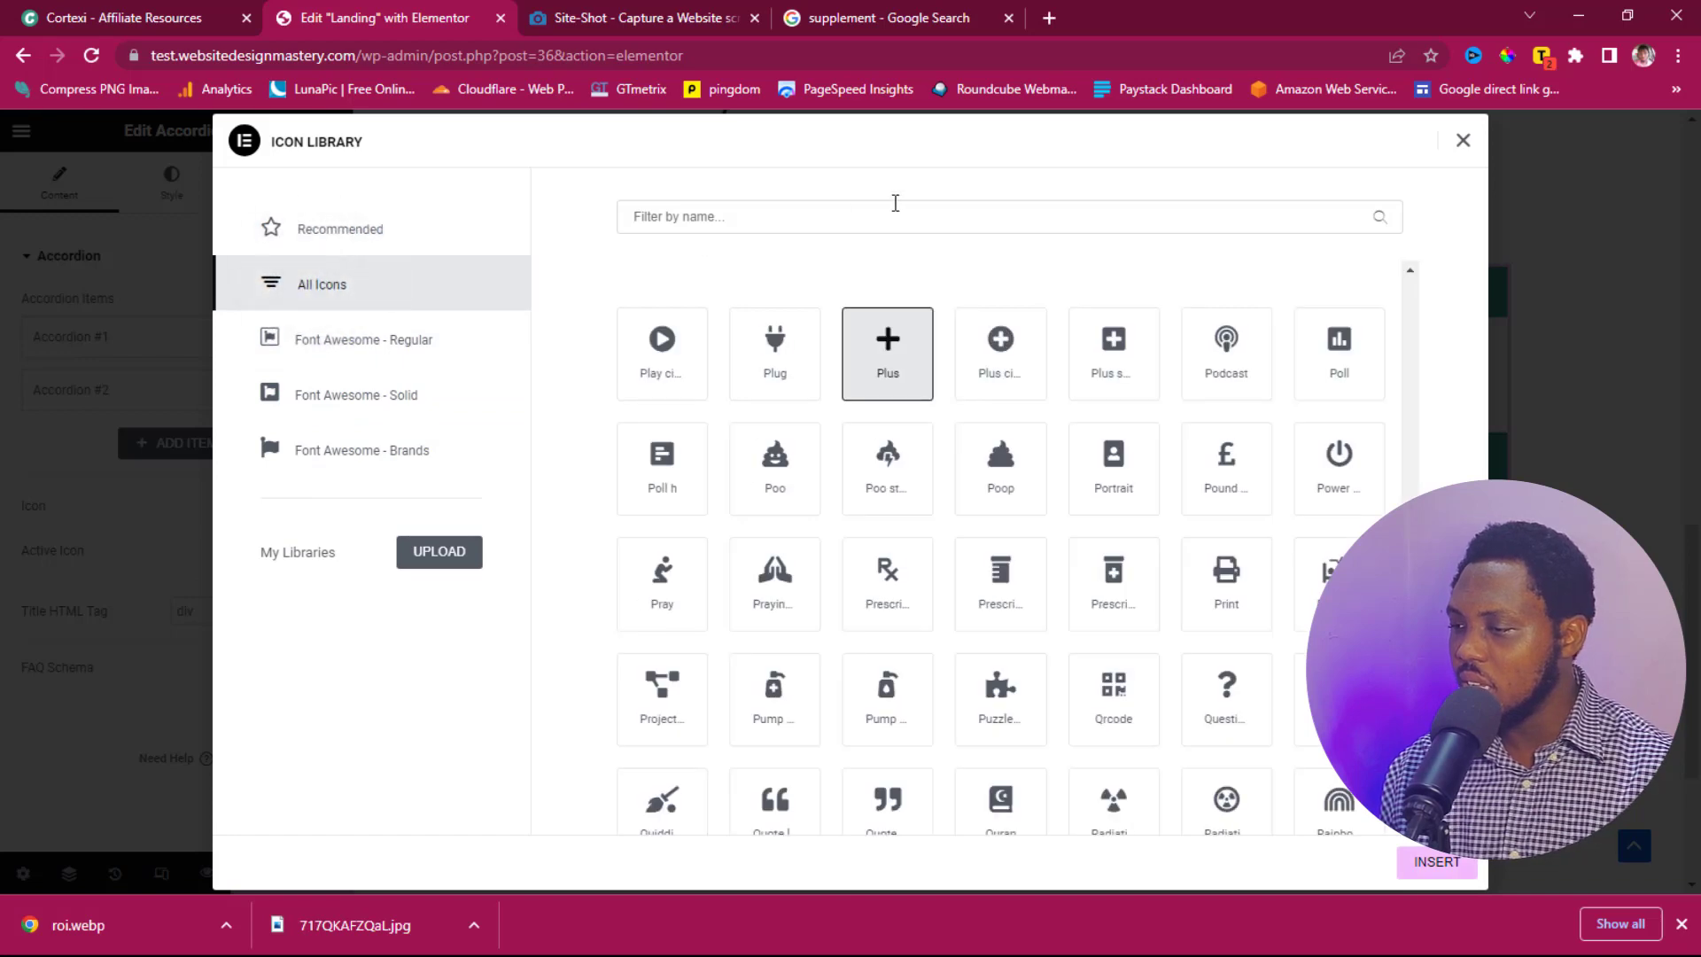
pyautogui.click(775, 209)
pyautogui.write('doll')
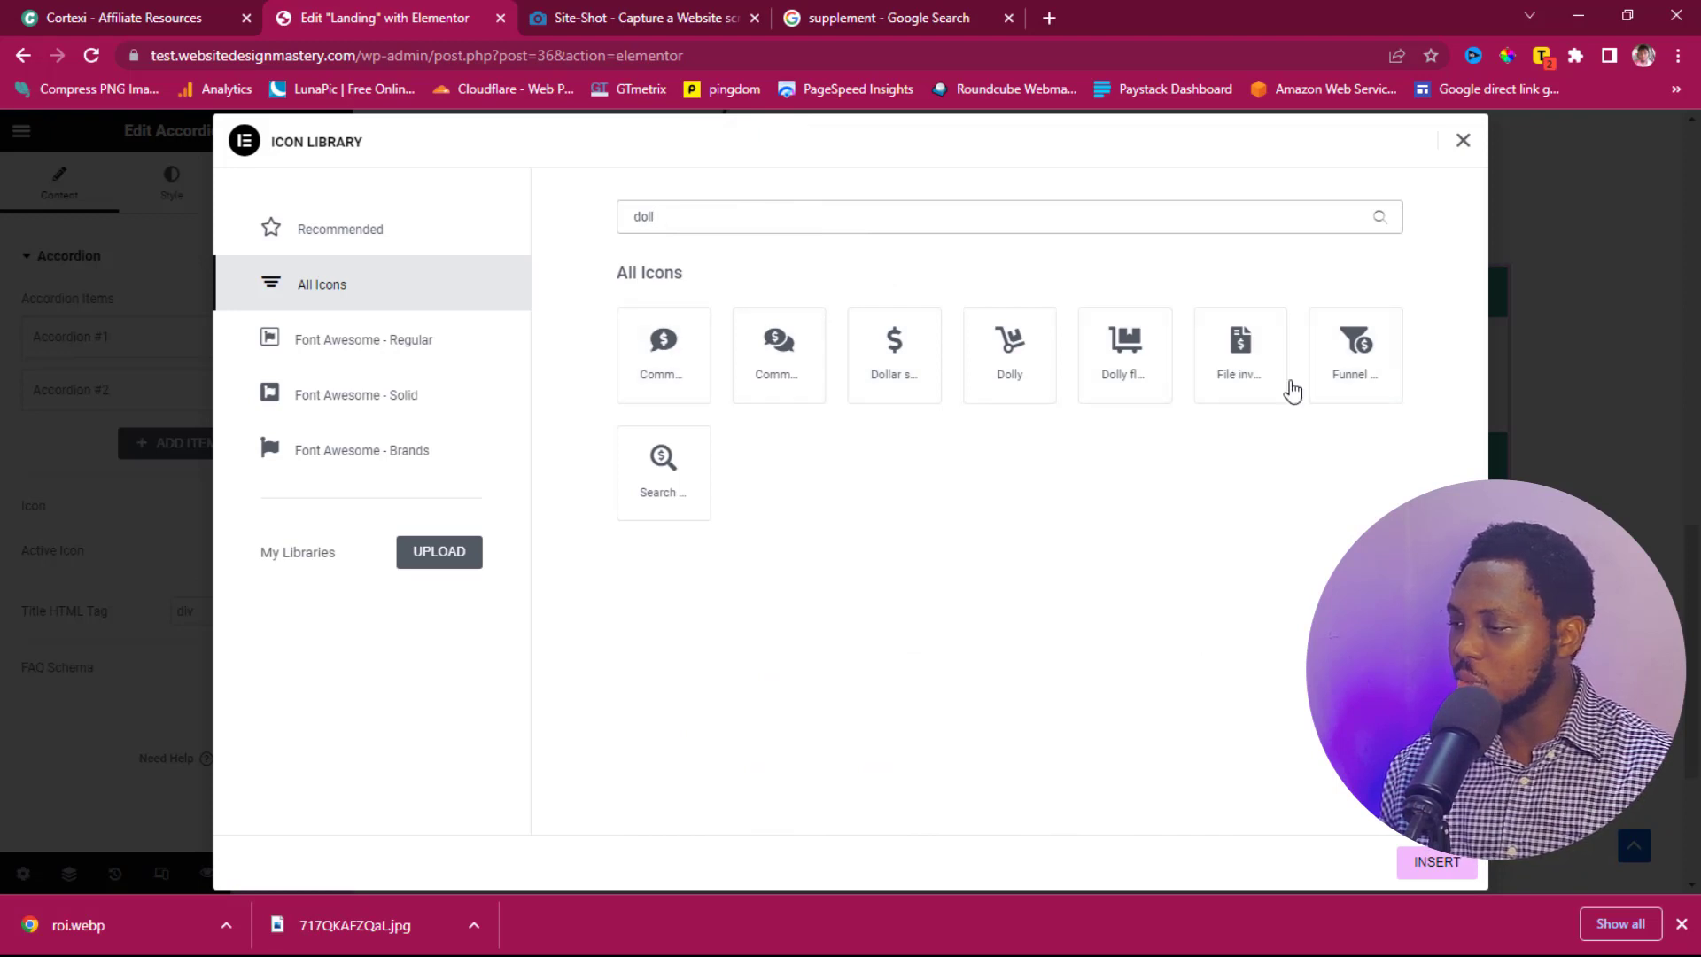
pyautogui.click(1260, 379)
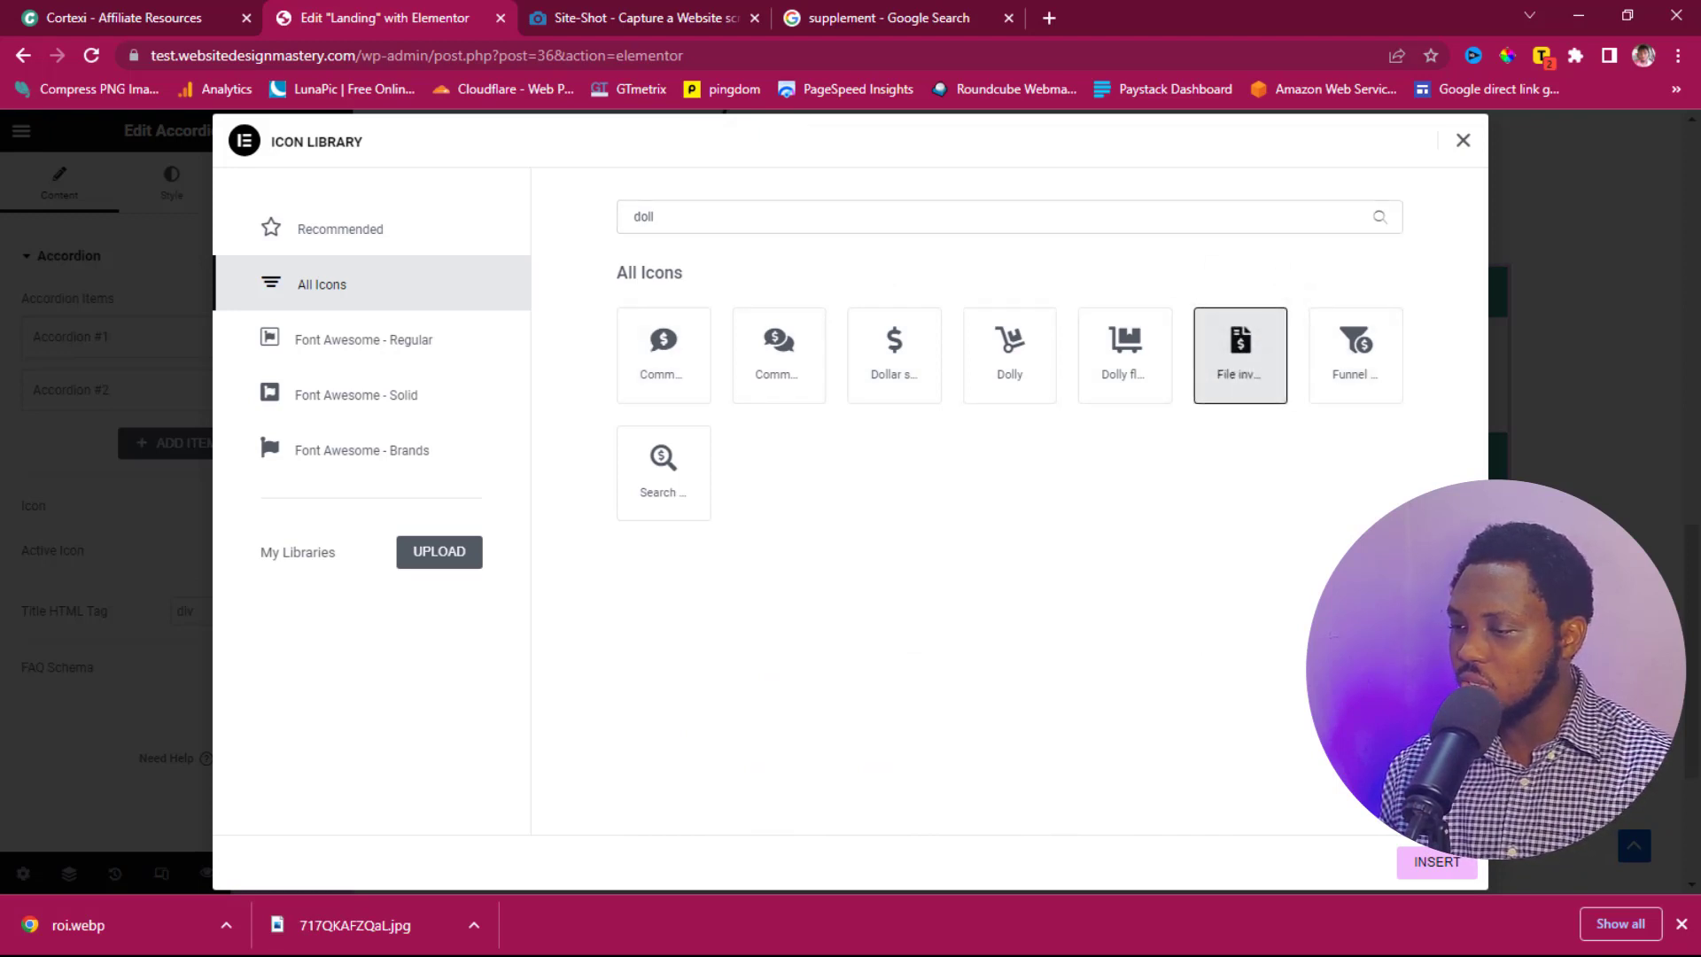
pyautogui.click(663, 353)
pyautogui.click(1439, 864)
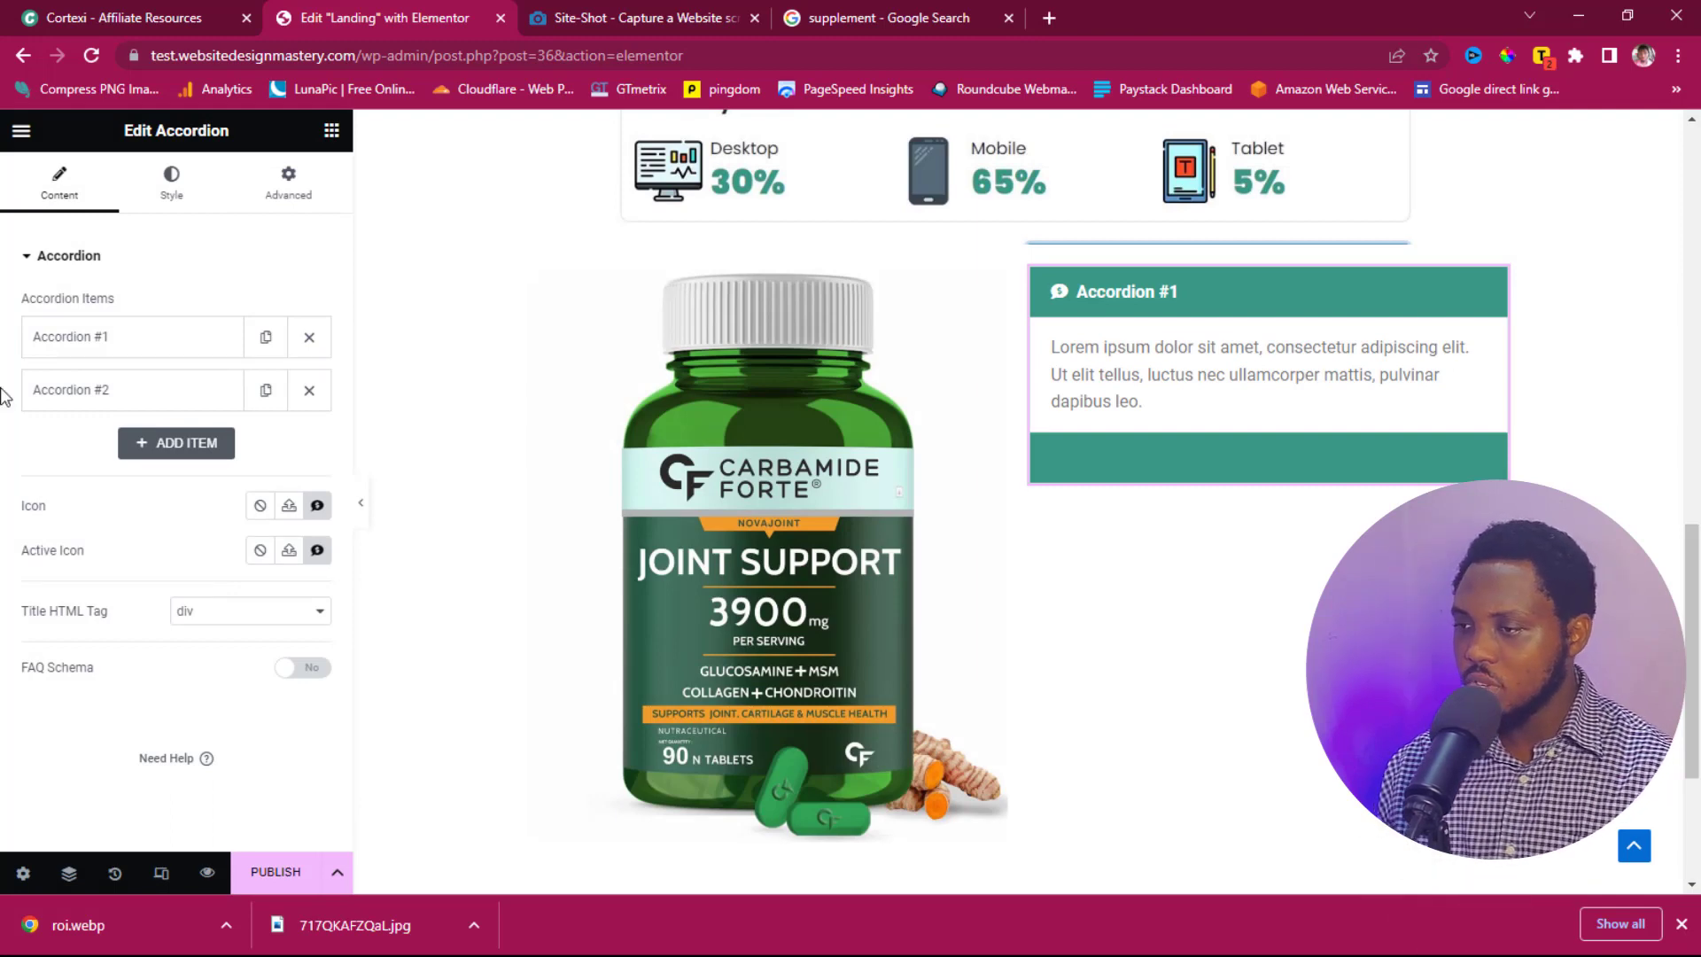
pyautogui.moveTo(588, 16)
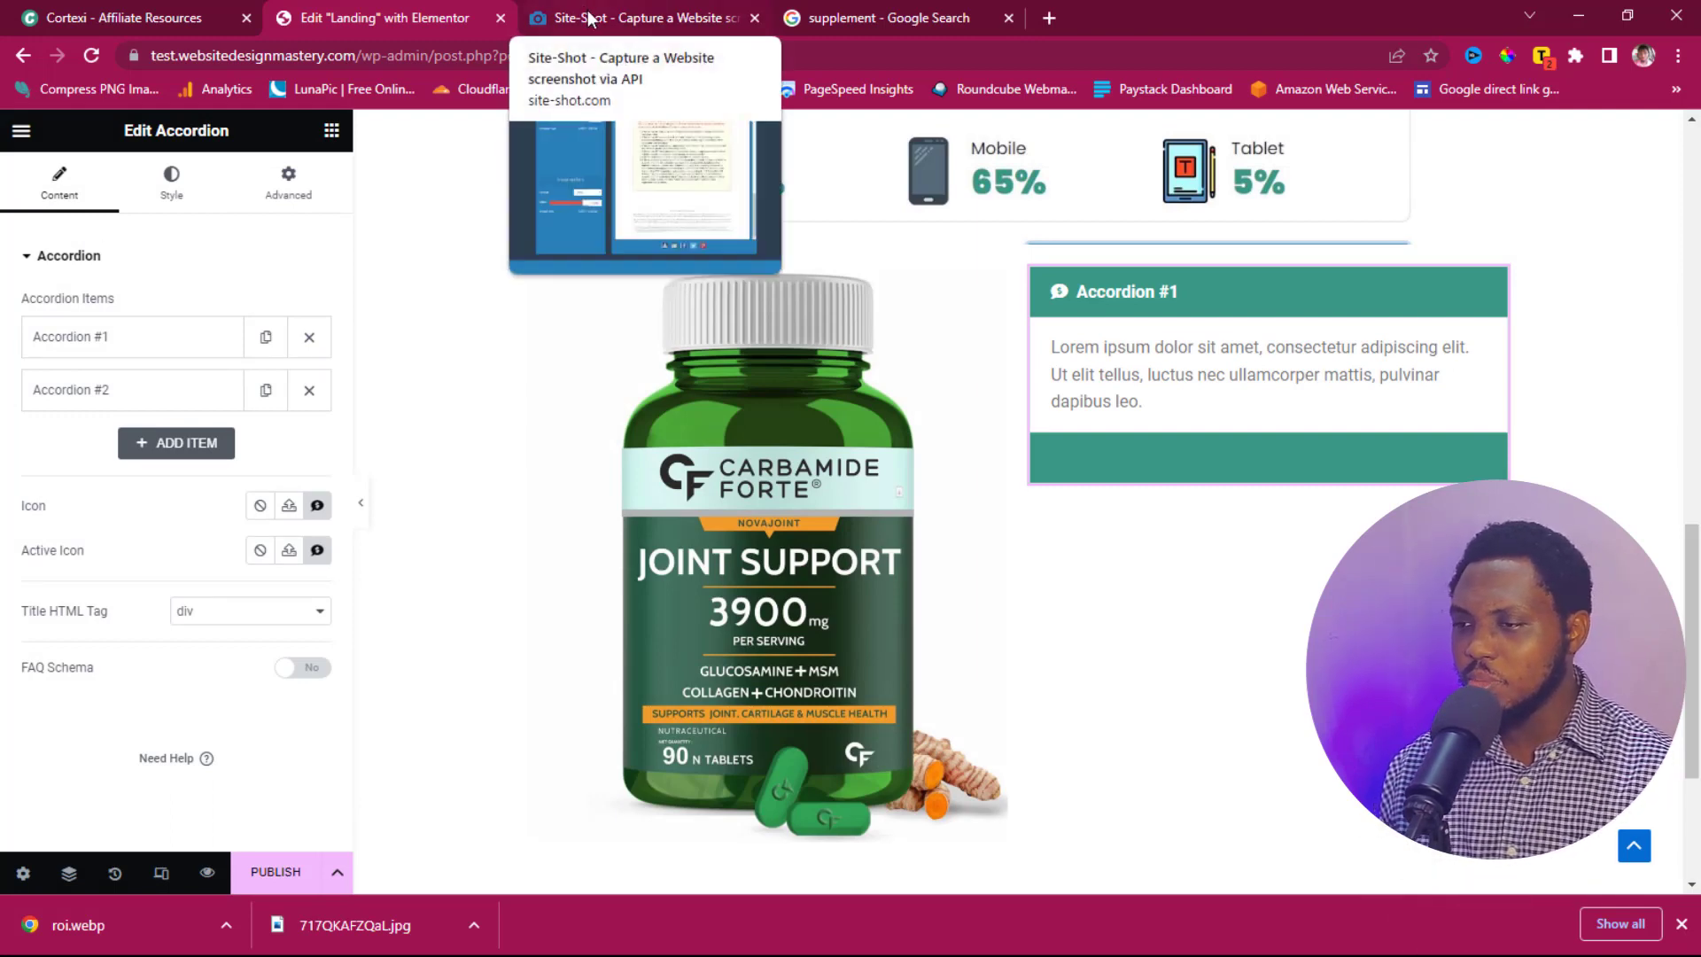
# Step: Copy the full body text under "Boosts Your Conversions" from the Cortexi affiliate page
pyautogui.click(124, 17)
pyautogui.moveTo(1267, 806); pyautogui.dragTo(867, 490)
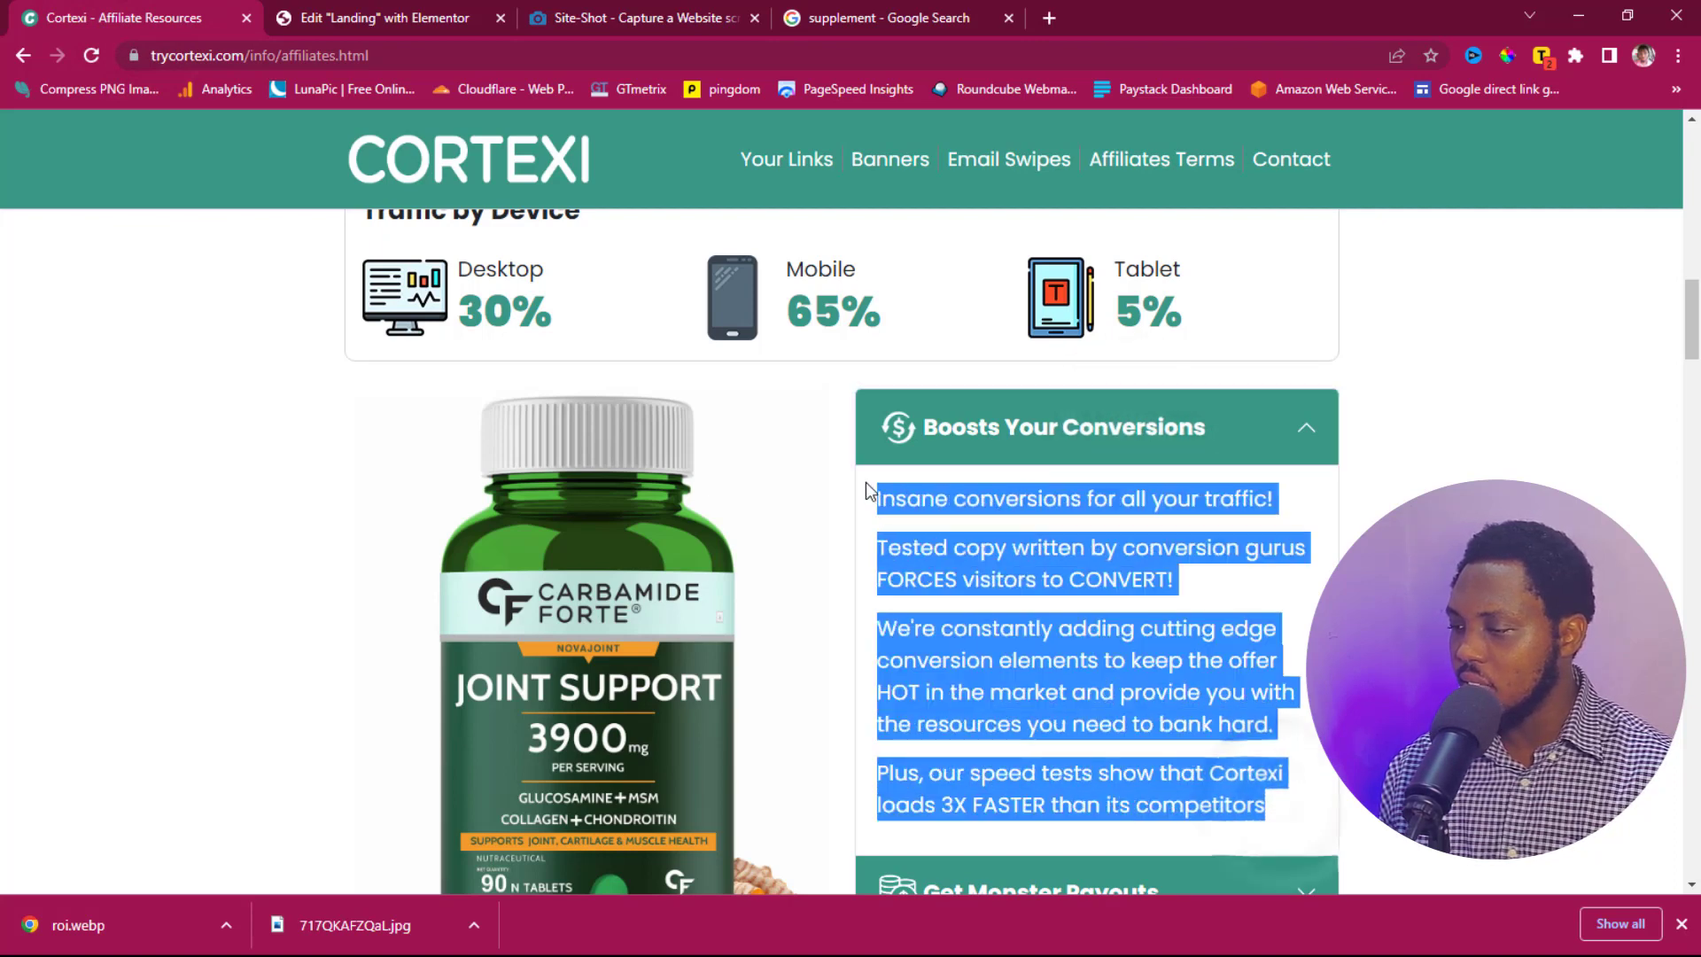
pyautogui.rightClick(925, 505)
pyautogui.click(954, 511)
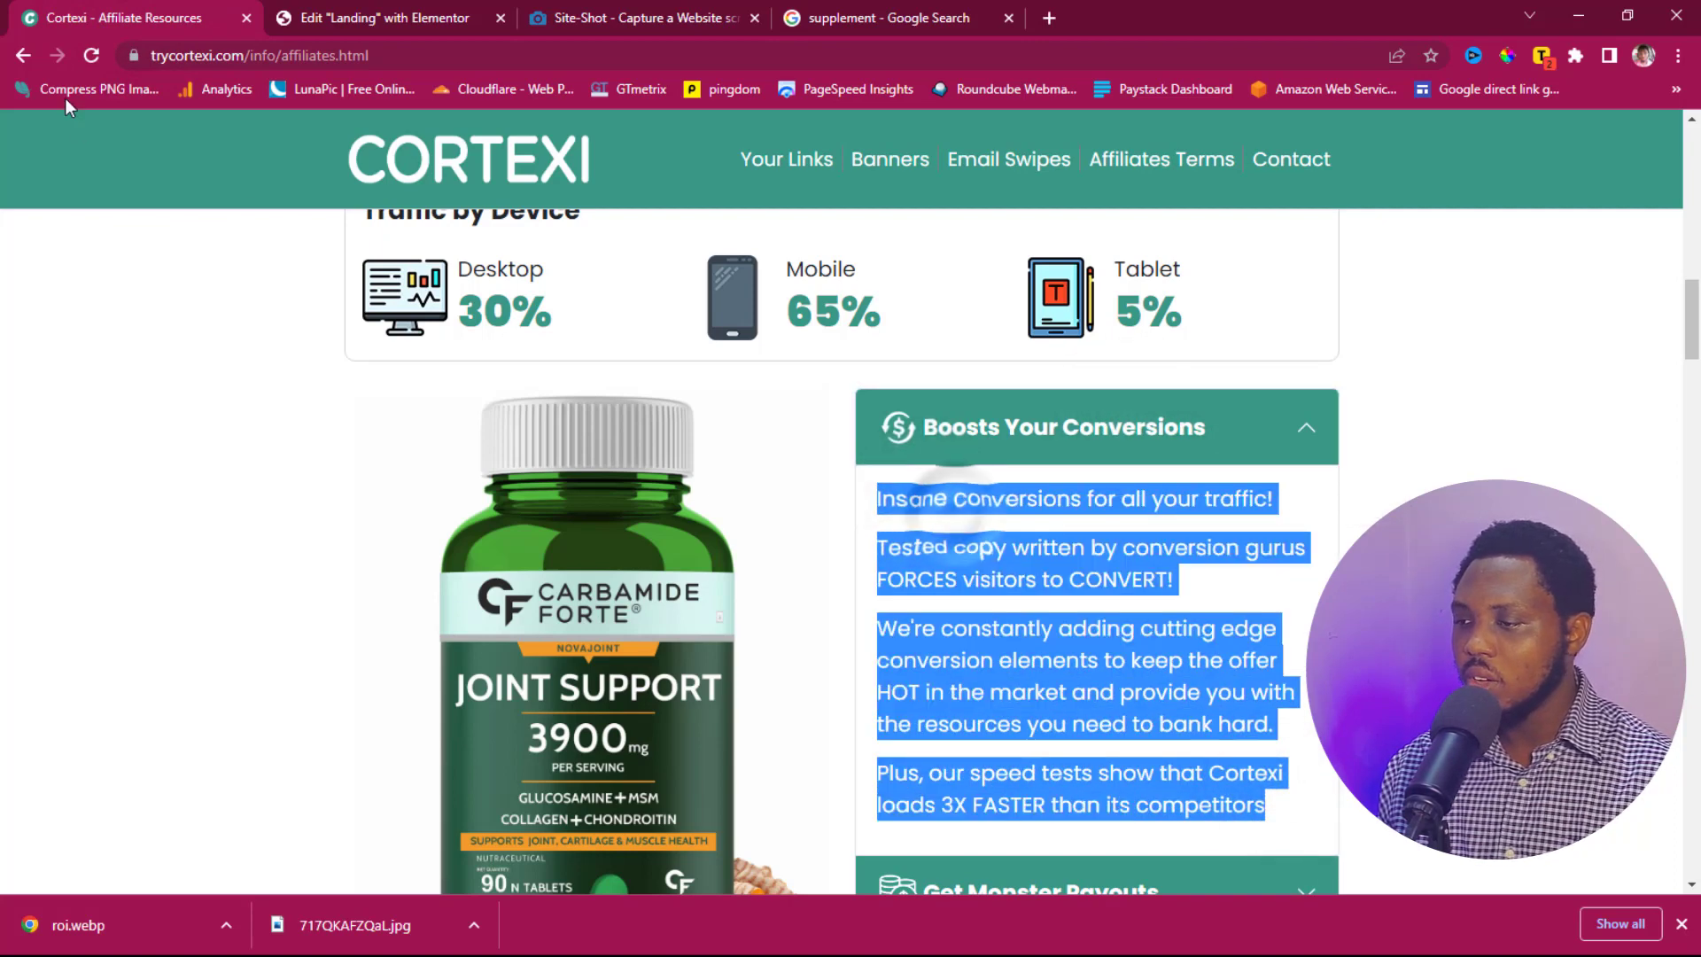
# Step: In the Elementor editor, title the first accordion item "Boost your conversion" and replace its content with the copied text
pyautogui.click(374, 21)
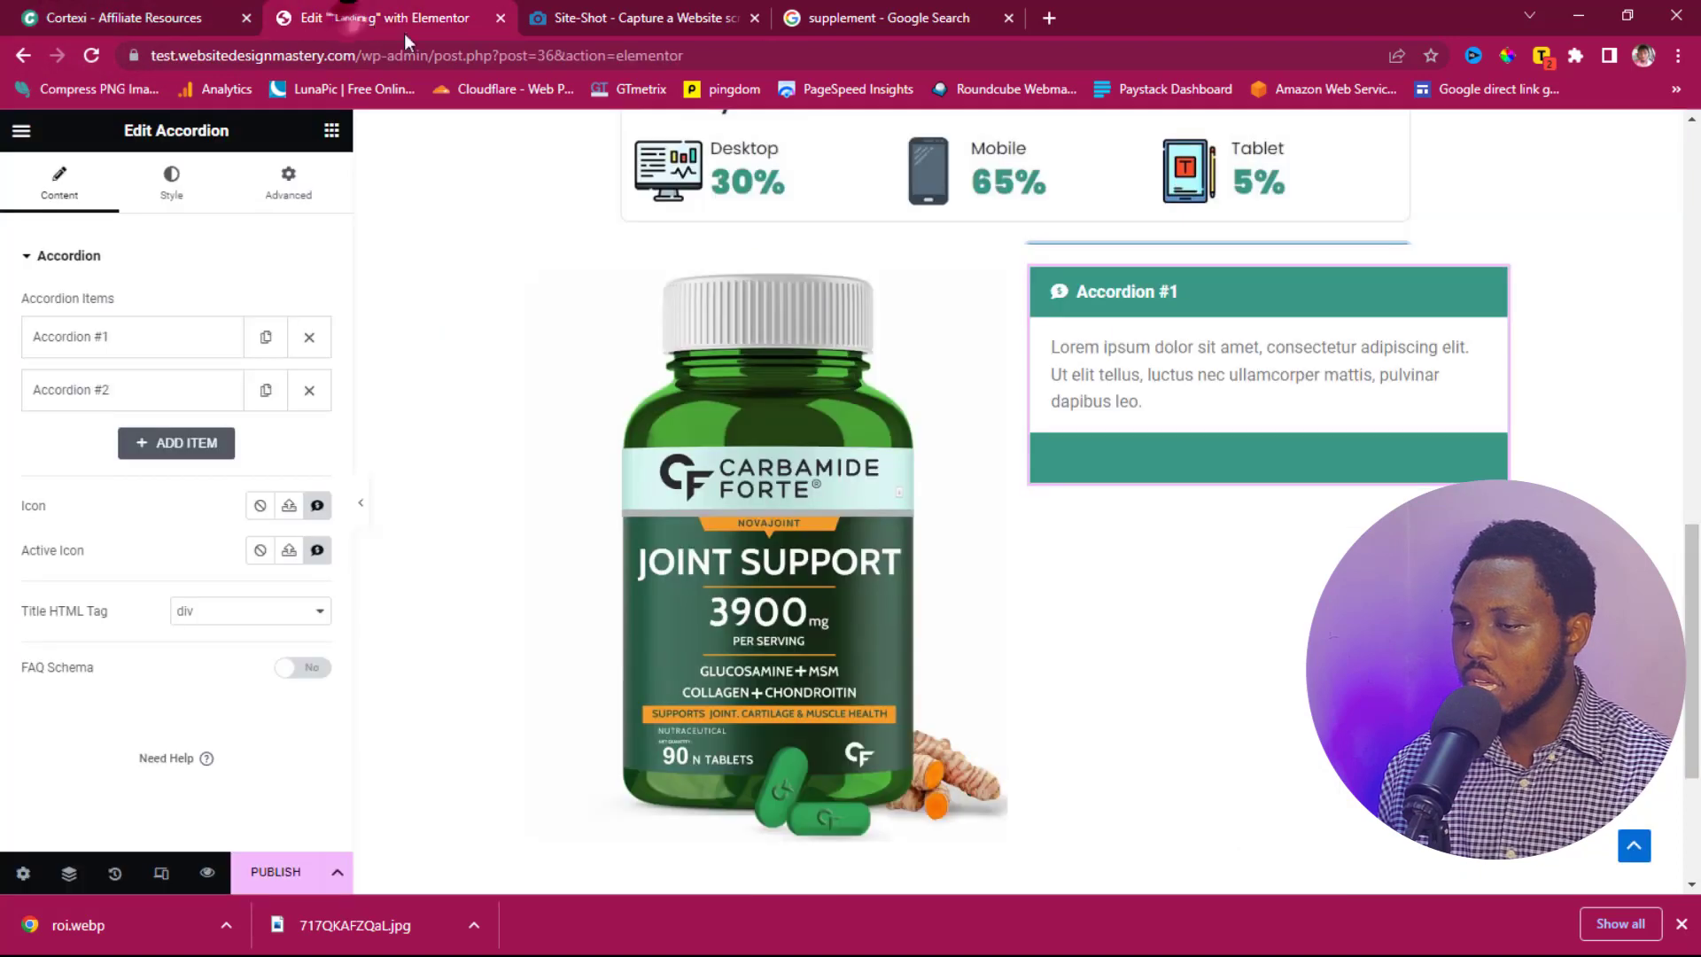
pyautogui.click(108, 339)
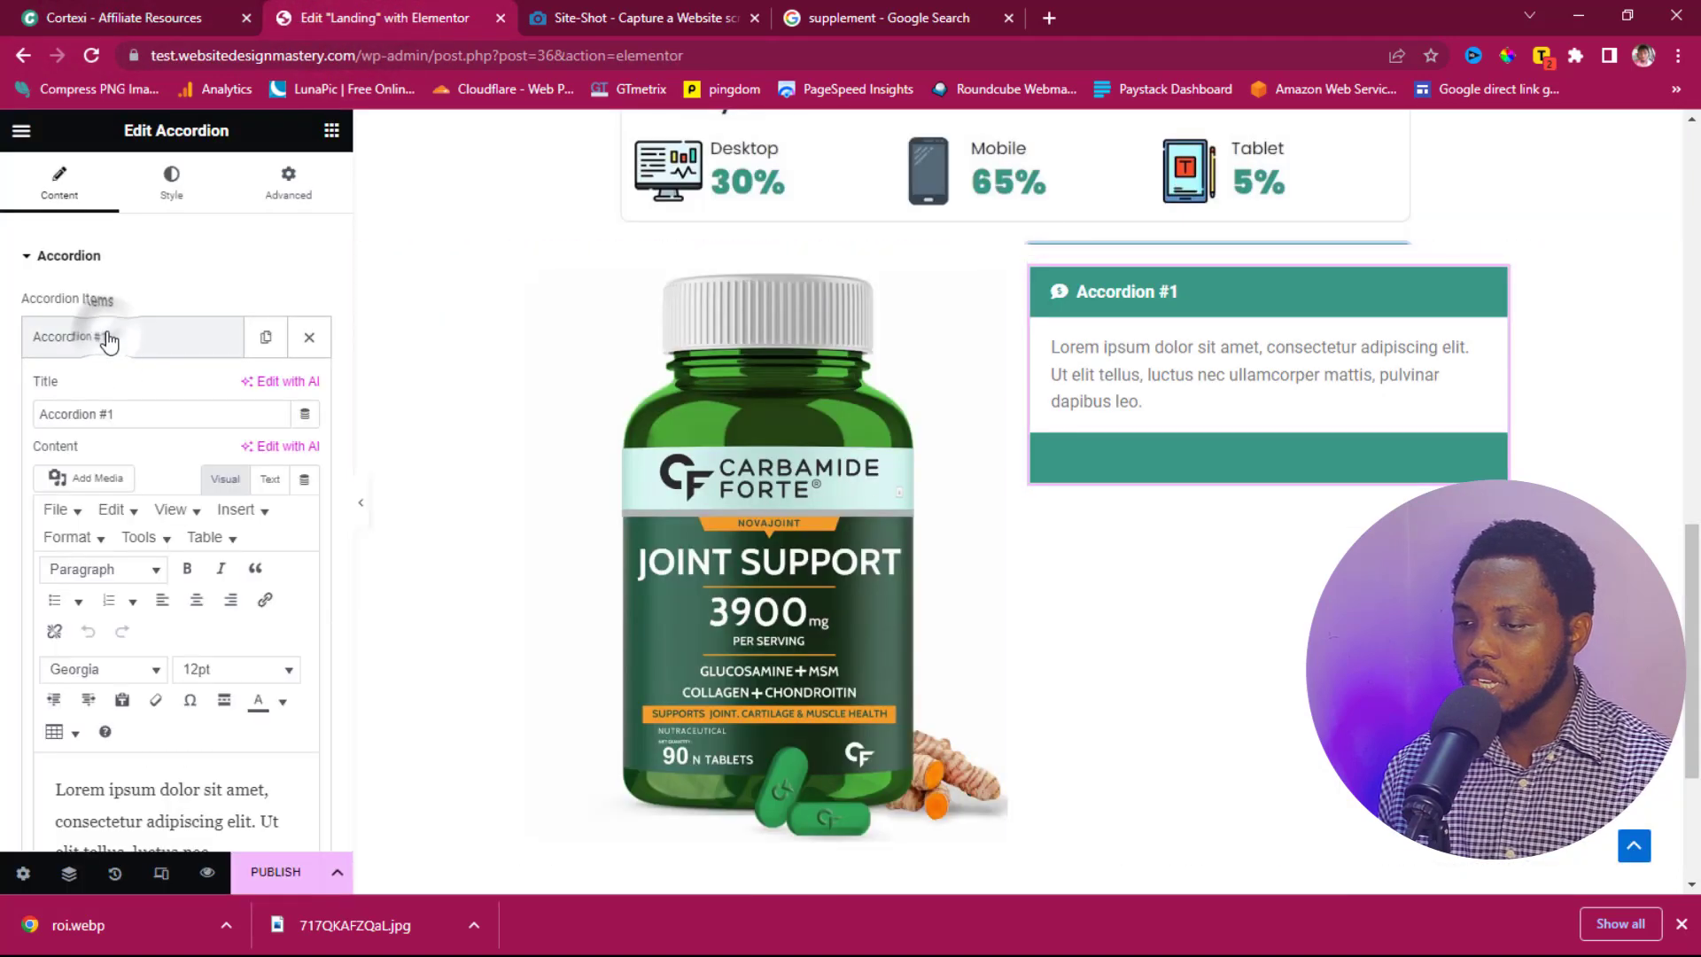
pyautogui.tripleClick(133, 413)
pyautogui.write('B')
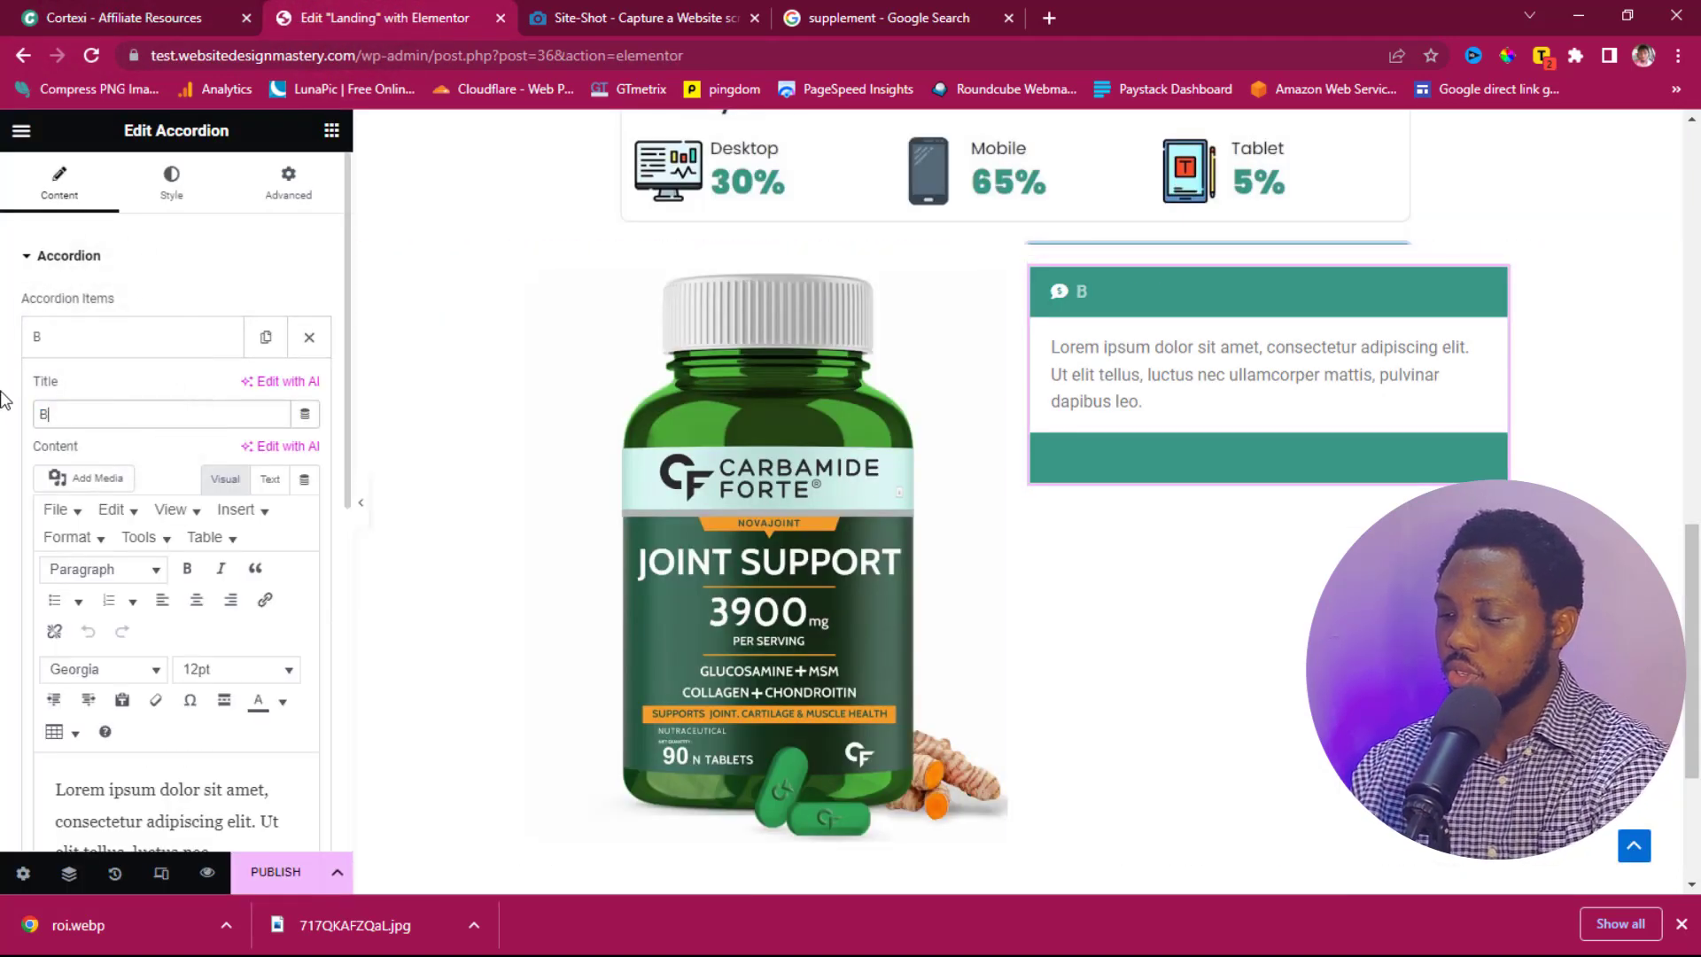
pyautogui.write('oost your conversion')
pyautogui.click(122, 798)
pyautogui.hotkey('ctrl', 'a')
pyautogui.write('oos')
pyautogui.hotkey('ctrl', 'v')
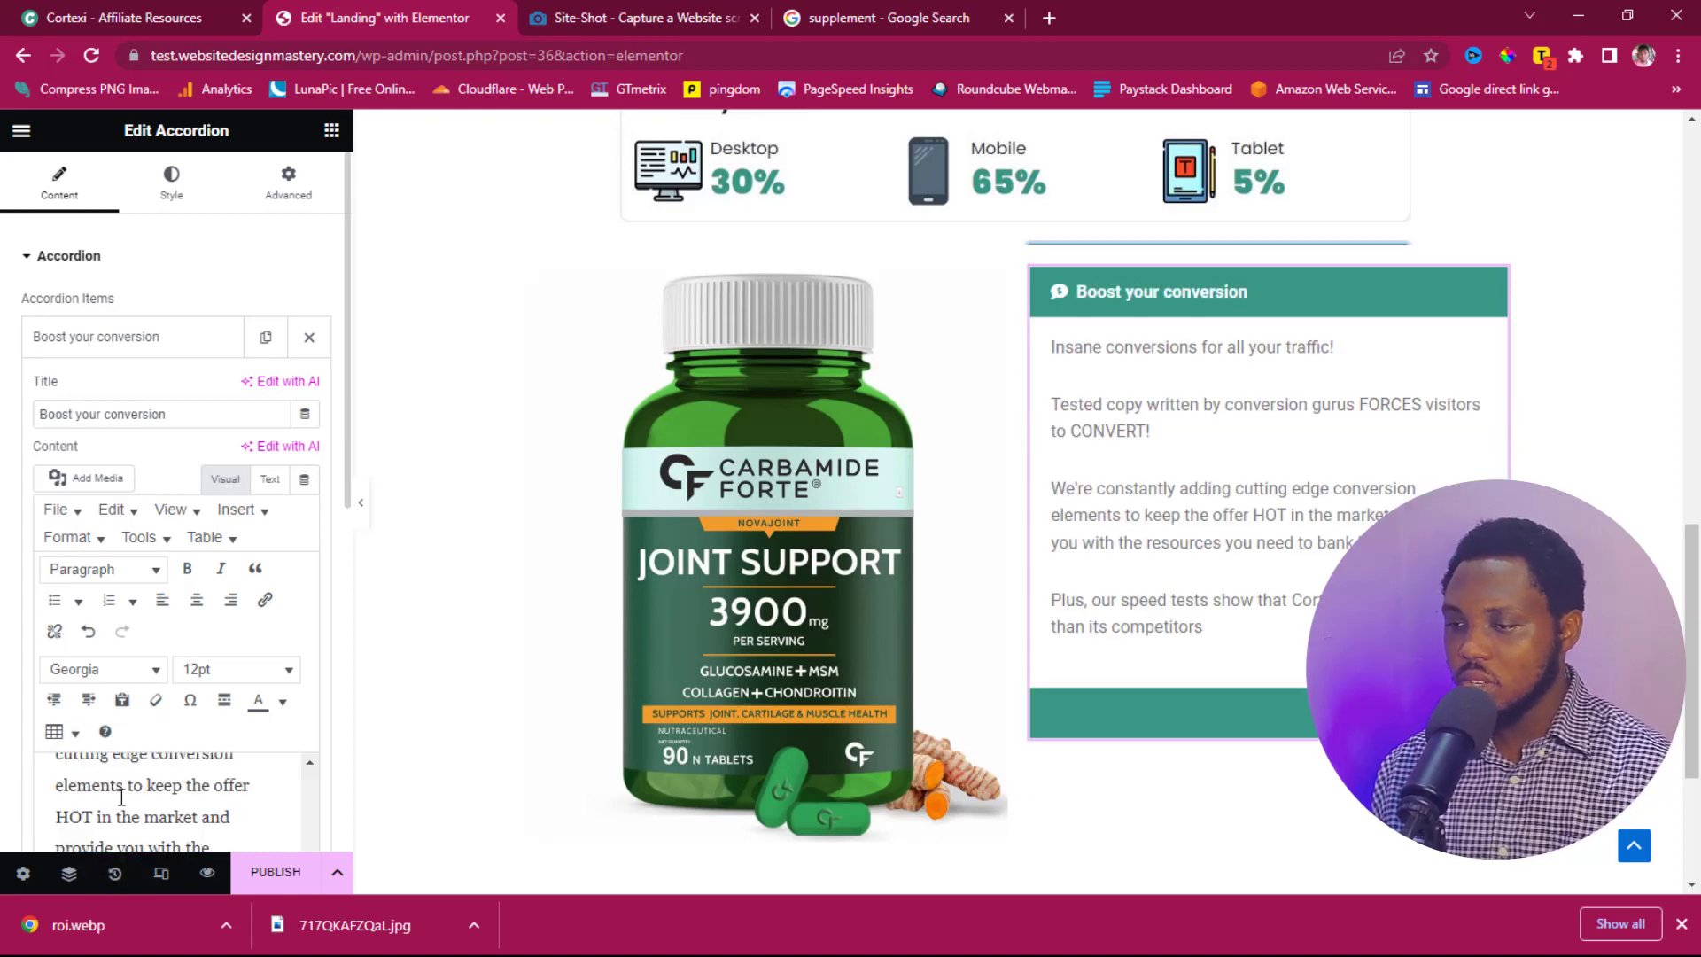
# Step: Delete the Accordion #2 item and duplicate the "Boost your conversion" item twice to make three items
pyautogui.click(140, 345)
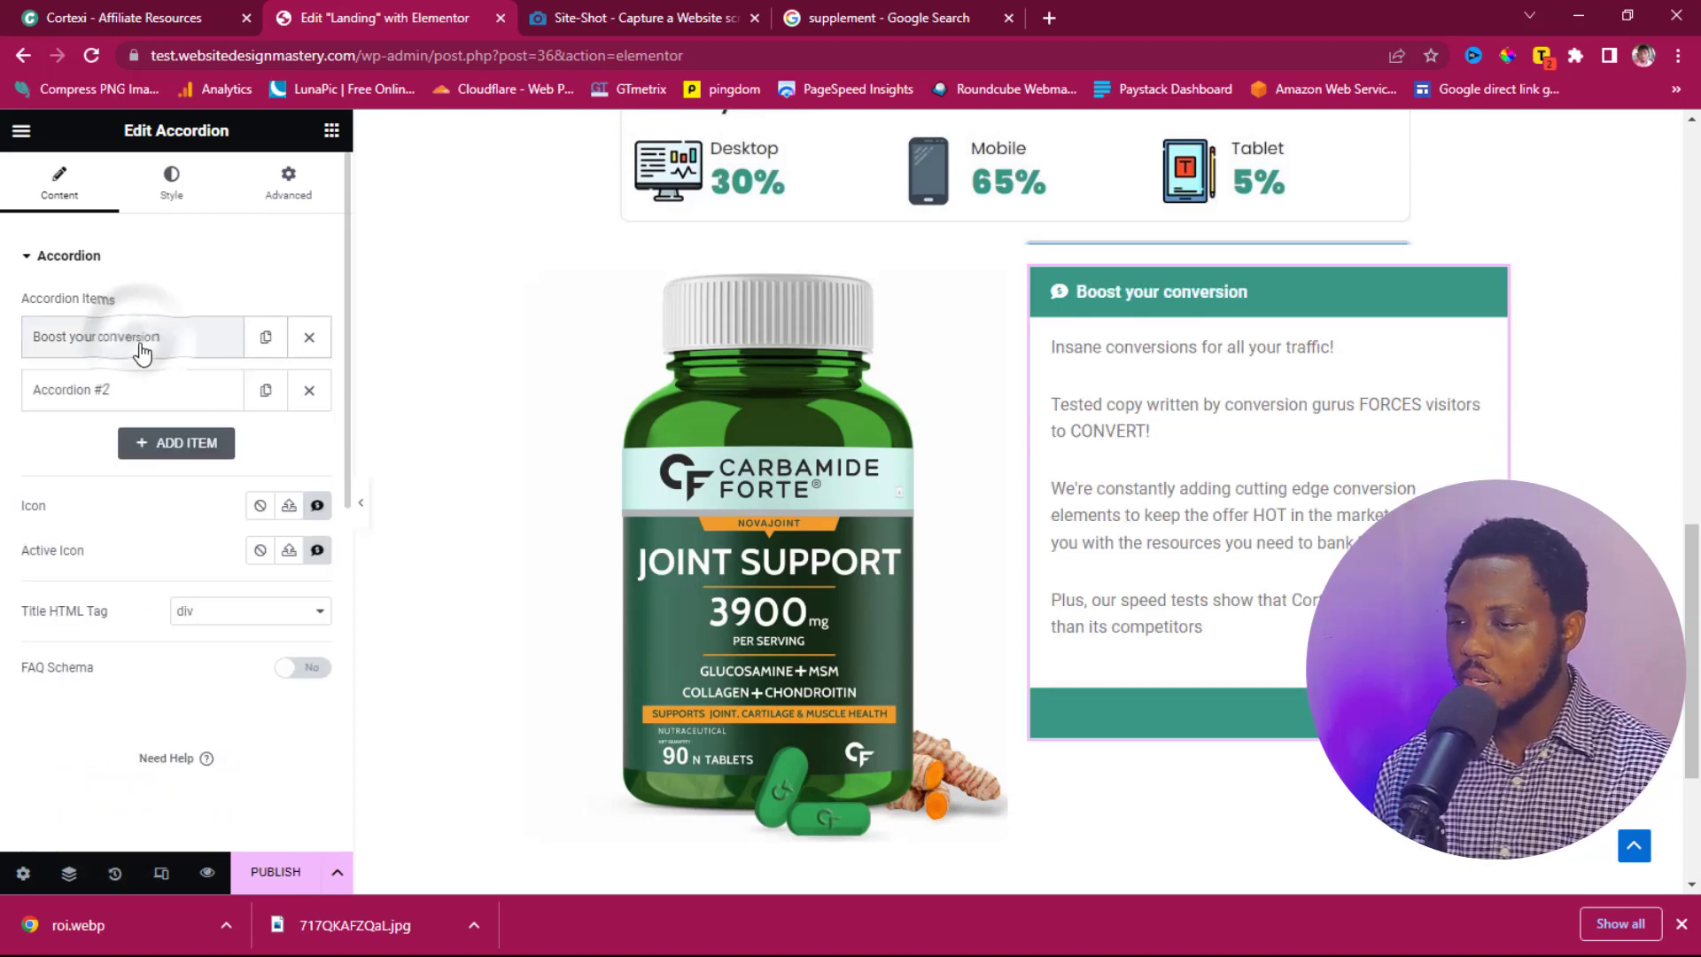
pyautogui.click(309, 390)
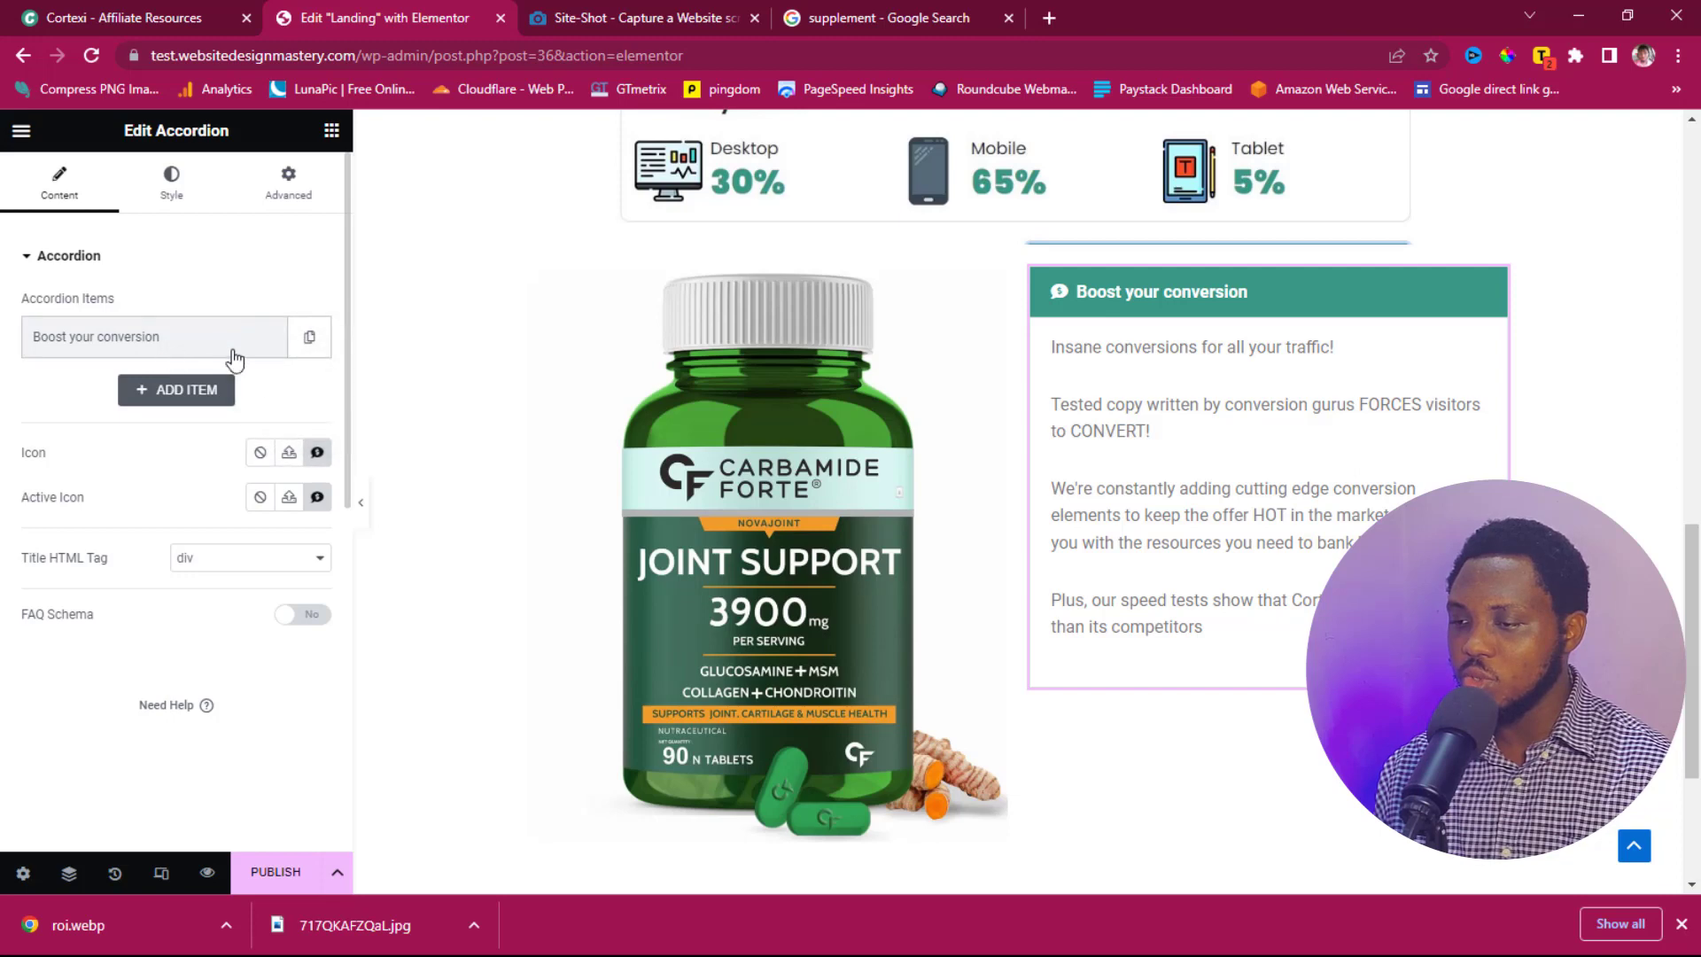
pyautogui.click(306, 335)
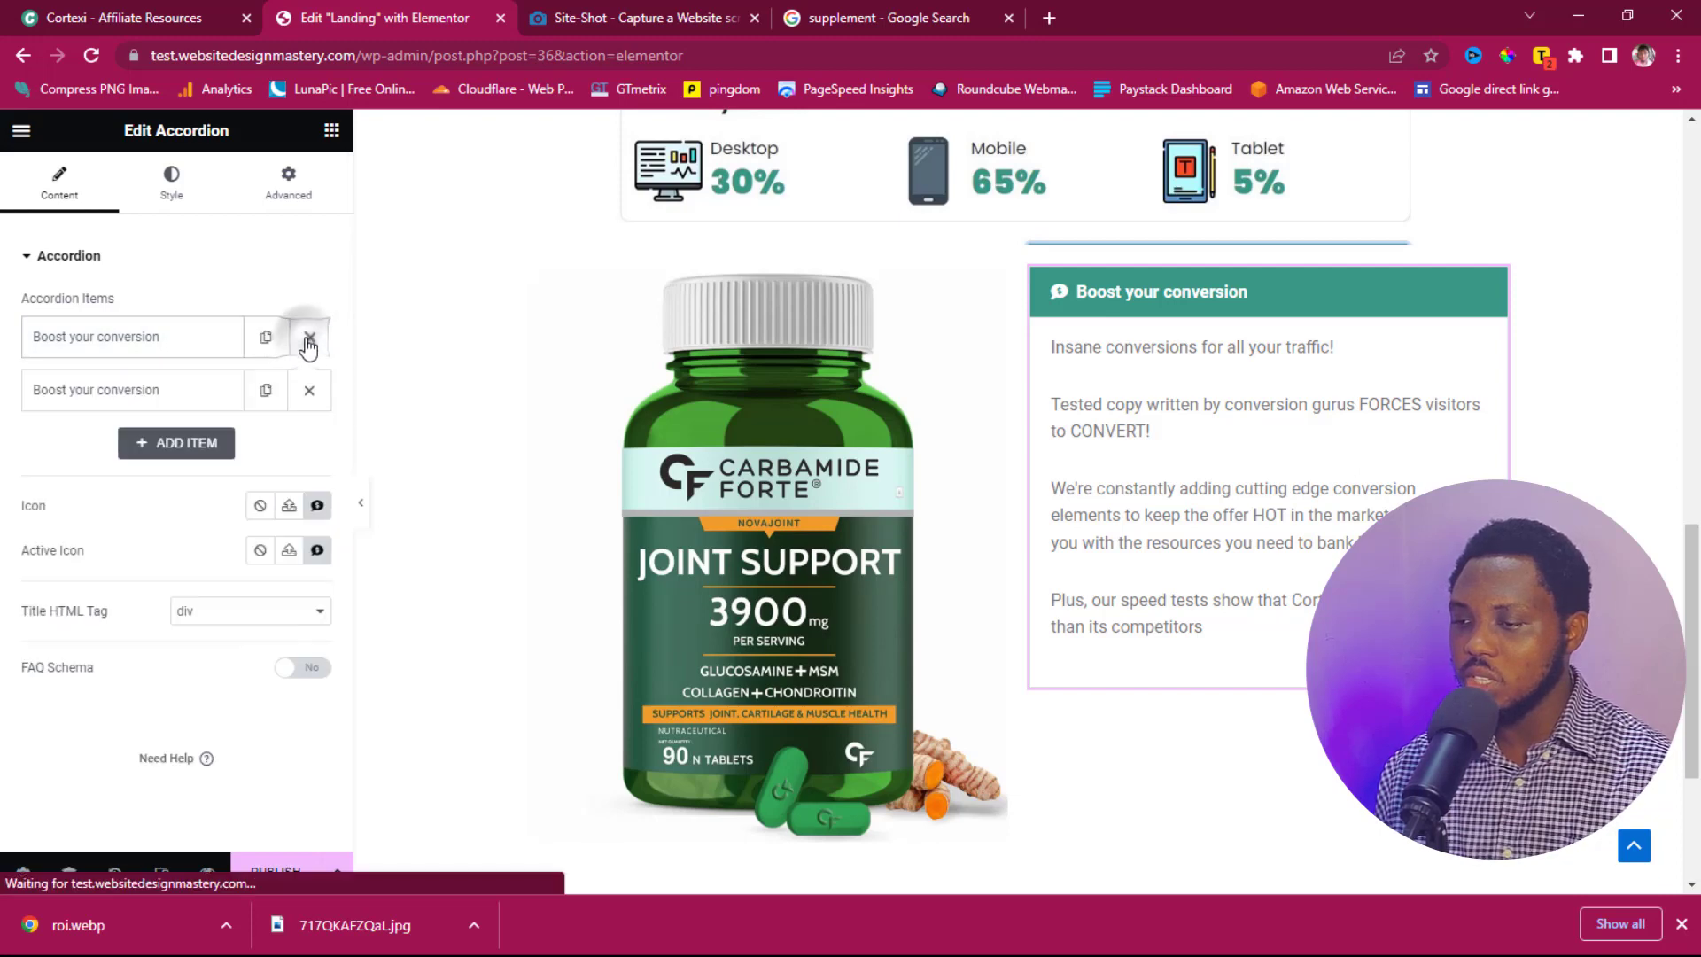
pyautogui.click(269, 395)
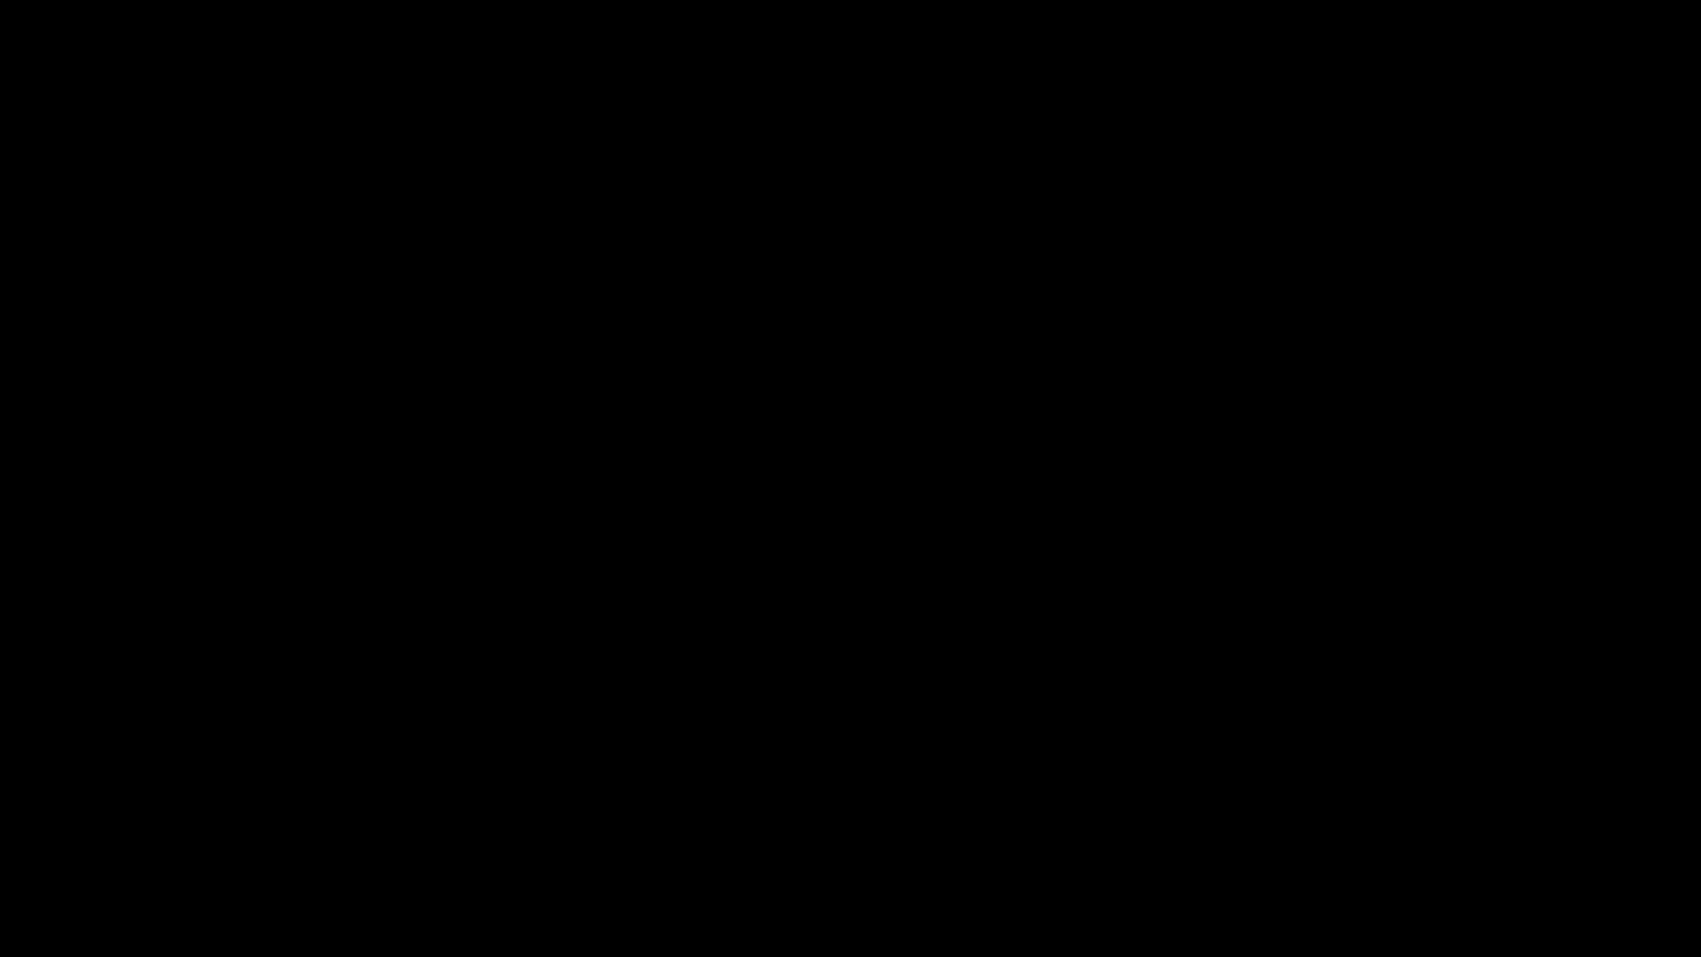
# Step: Enable font inspection on the Cortexi page and inspect the typography of the text under "Boosts Your Conversions"
pyautogui.click(174, 186)
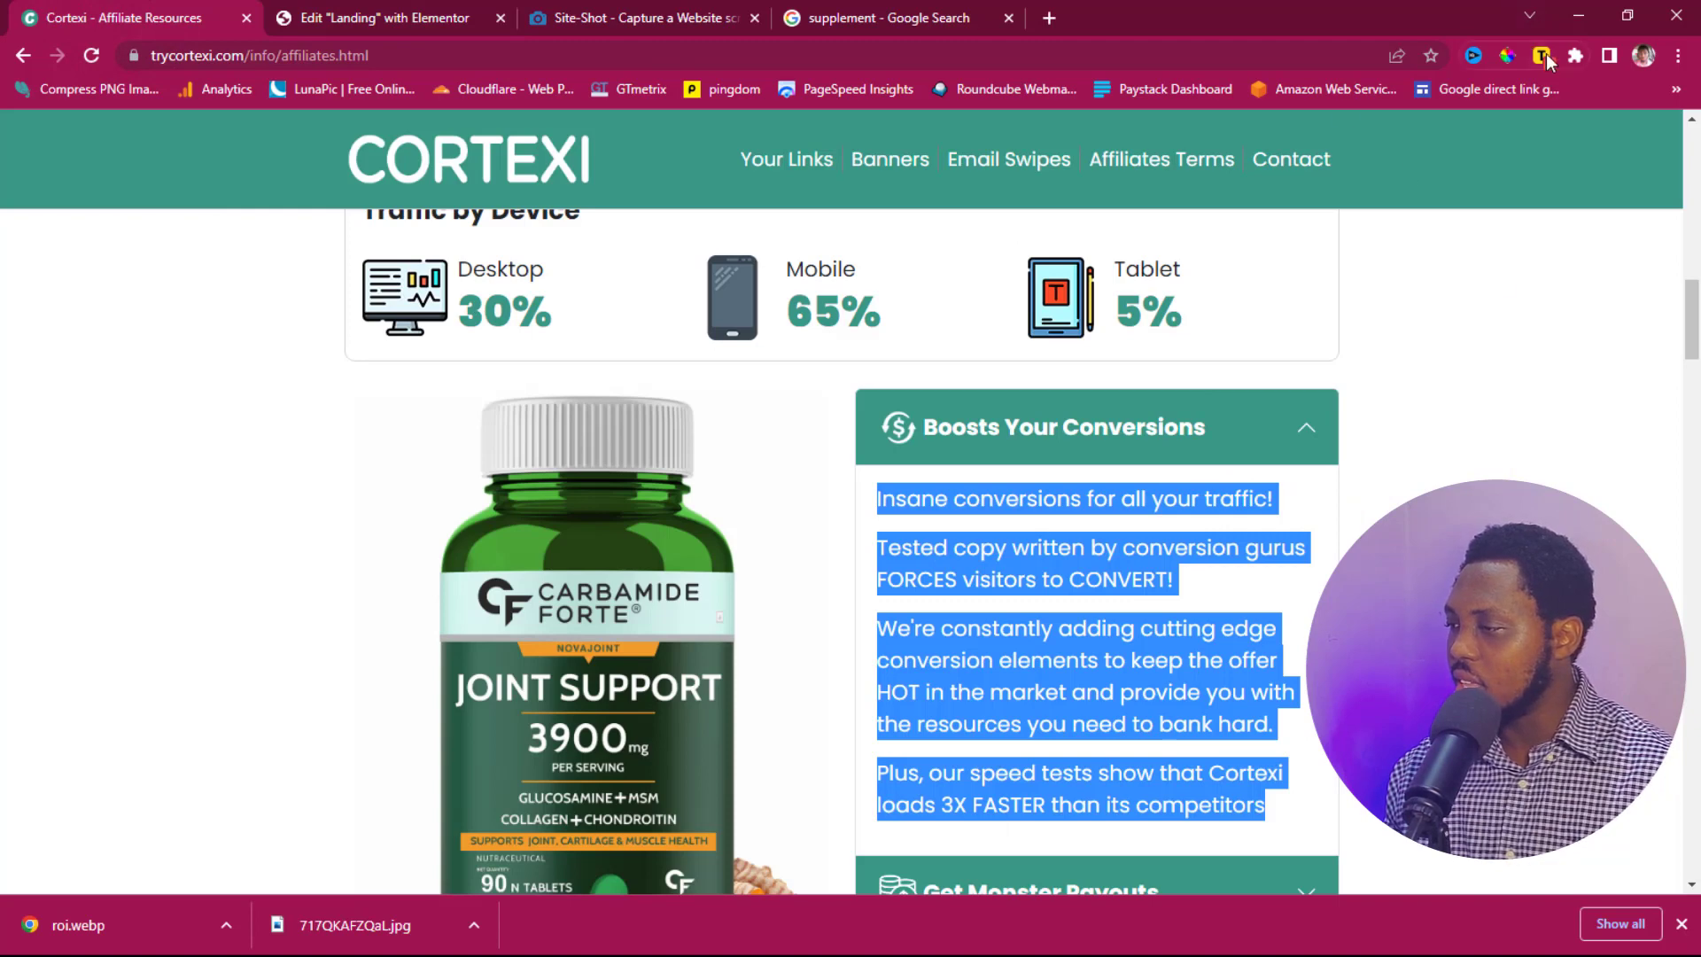
pyautogui.click(1545, 55)
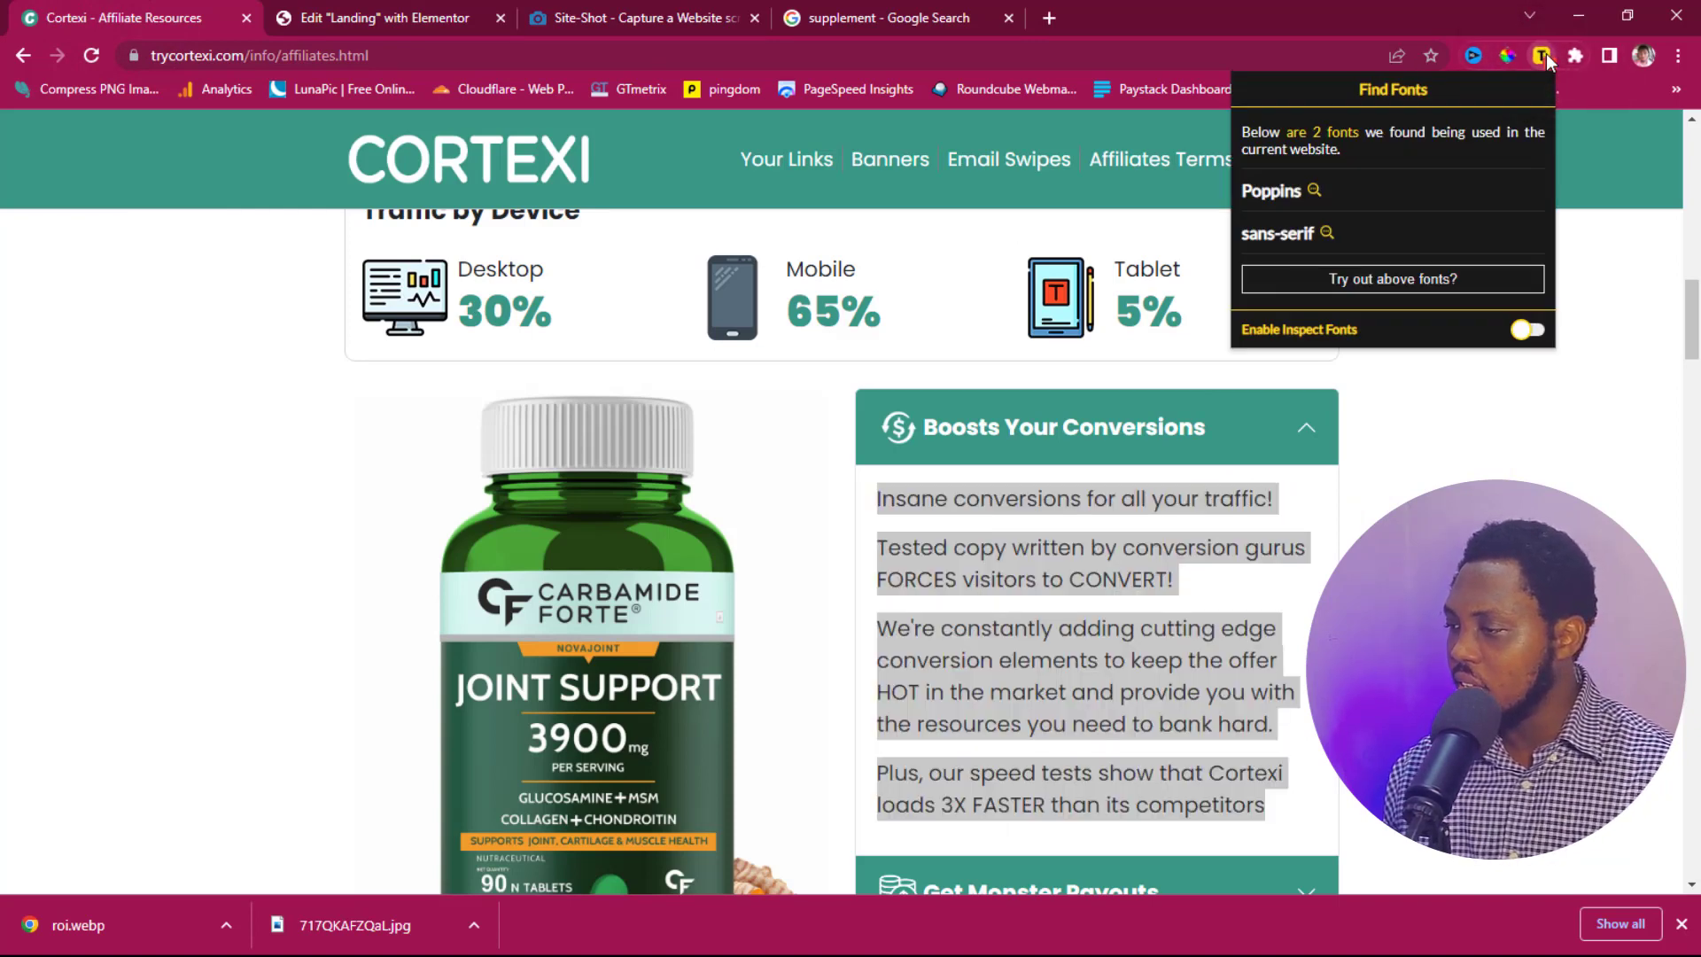
pyautogui.click(1527, 329)
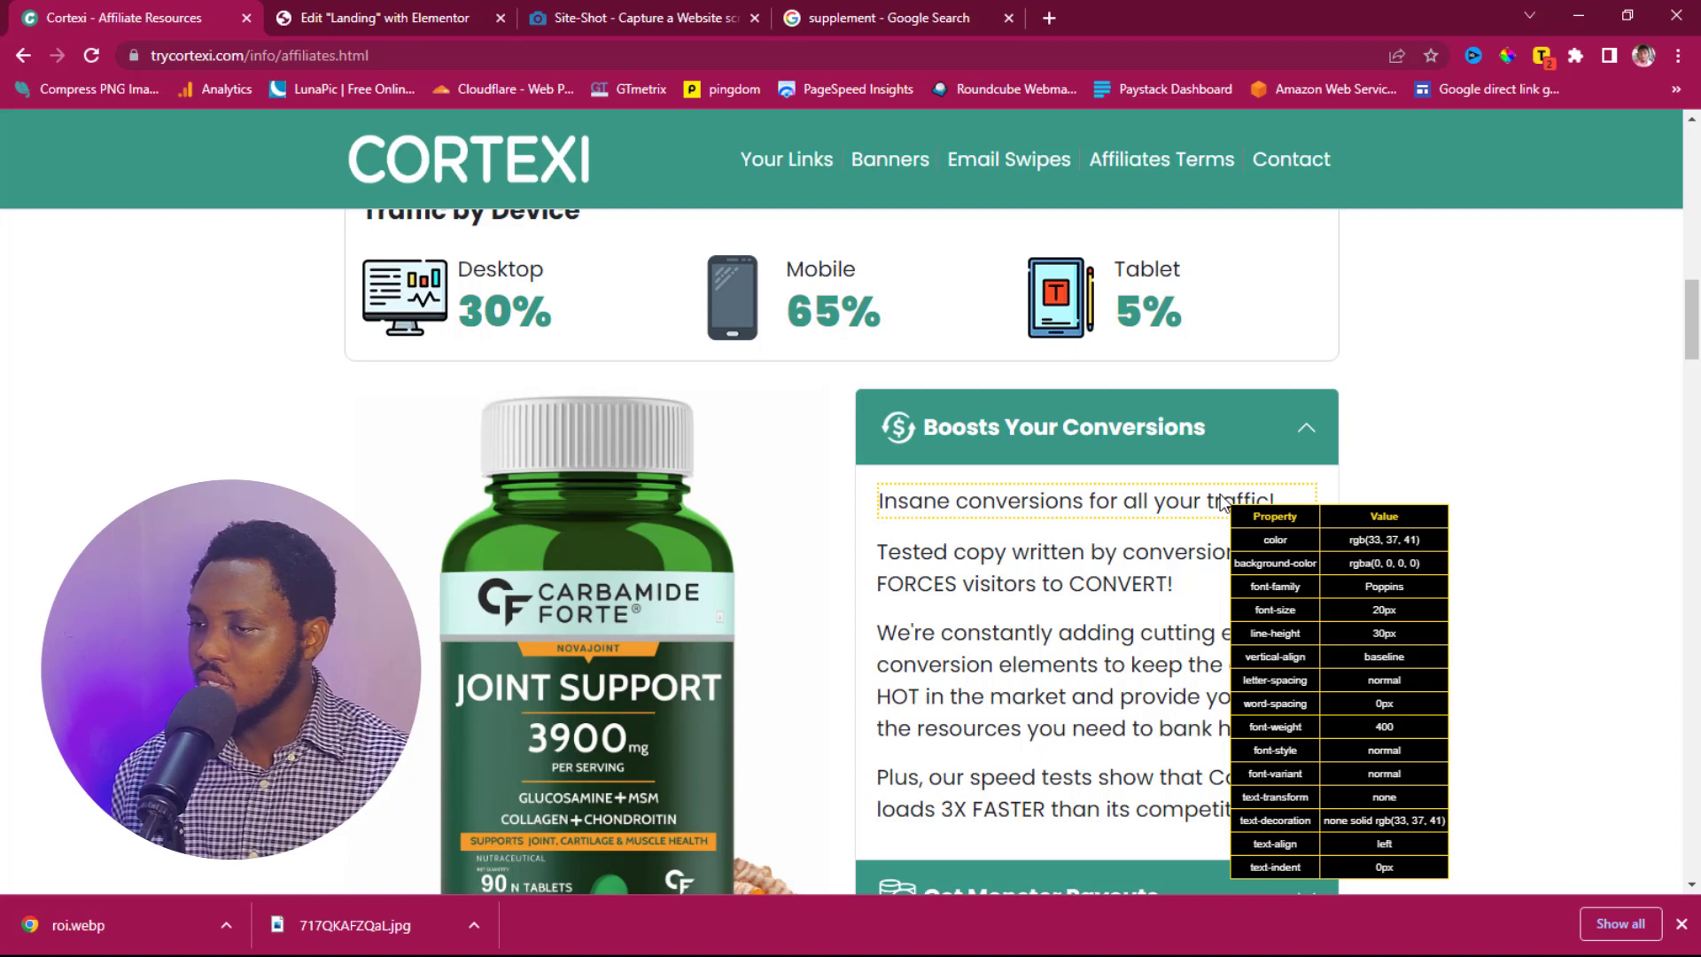
# Step: Turn off font inspection in the Elementor editor and set the accordion content's font to Poppins
pyautogui.click(370, 18)
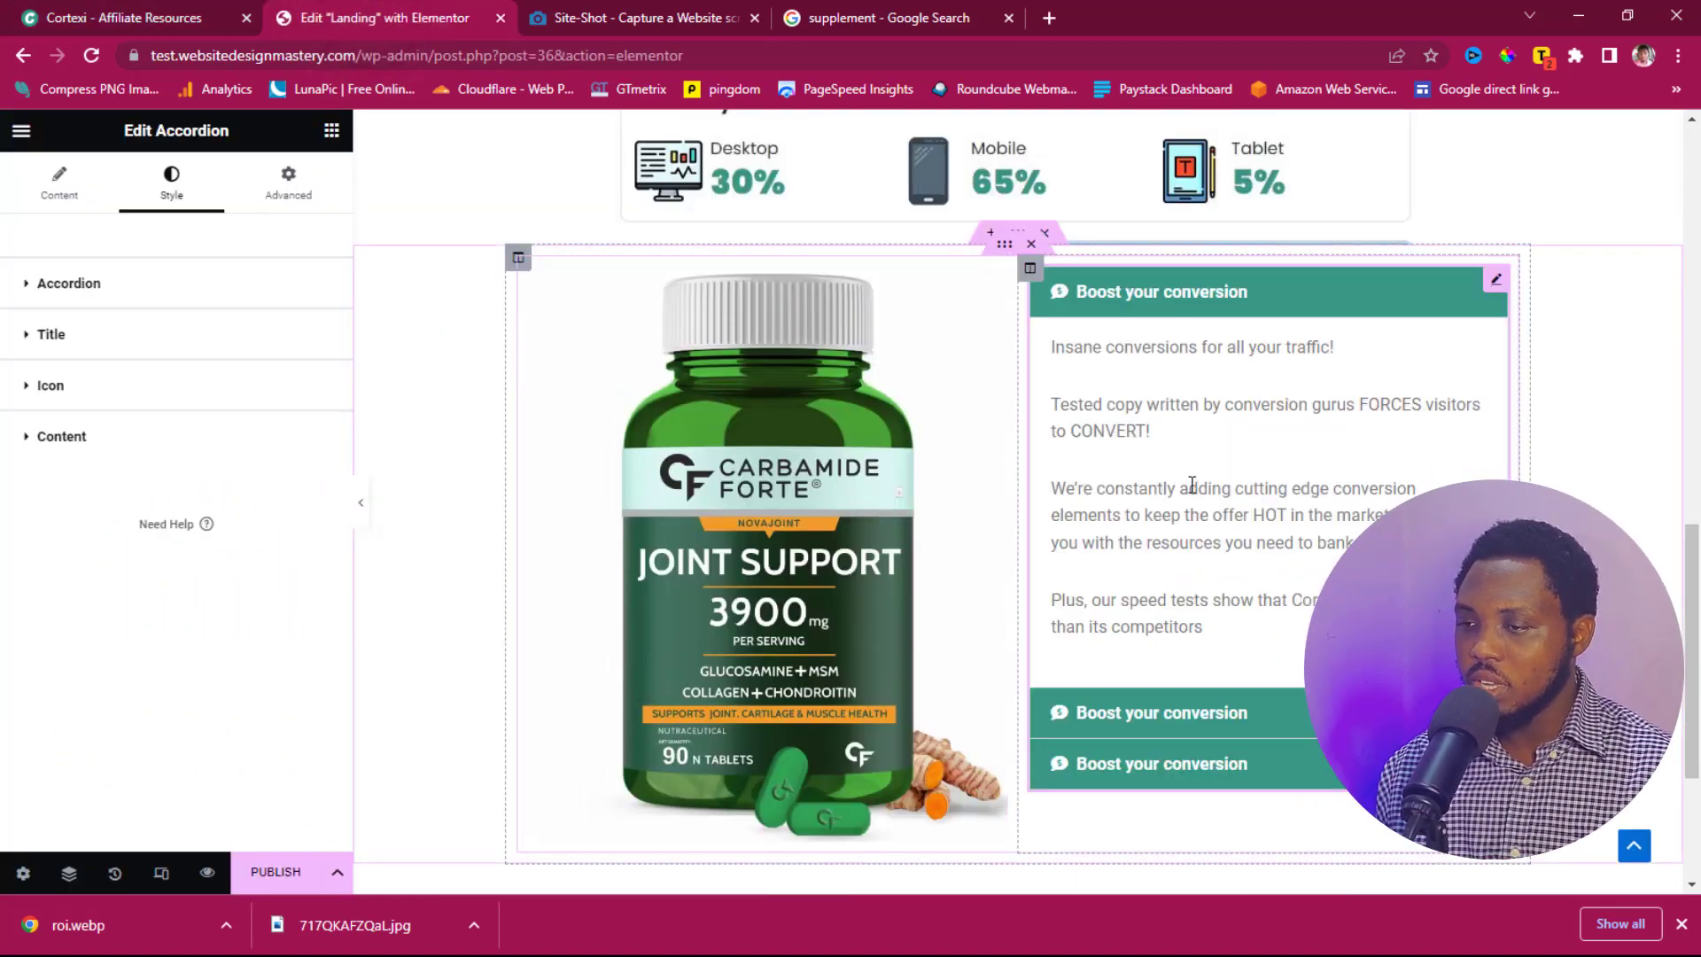
pyautogui.click(61, 439)
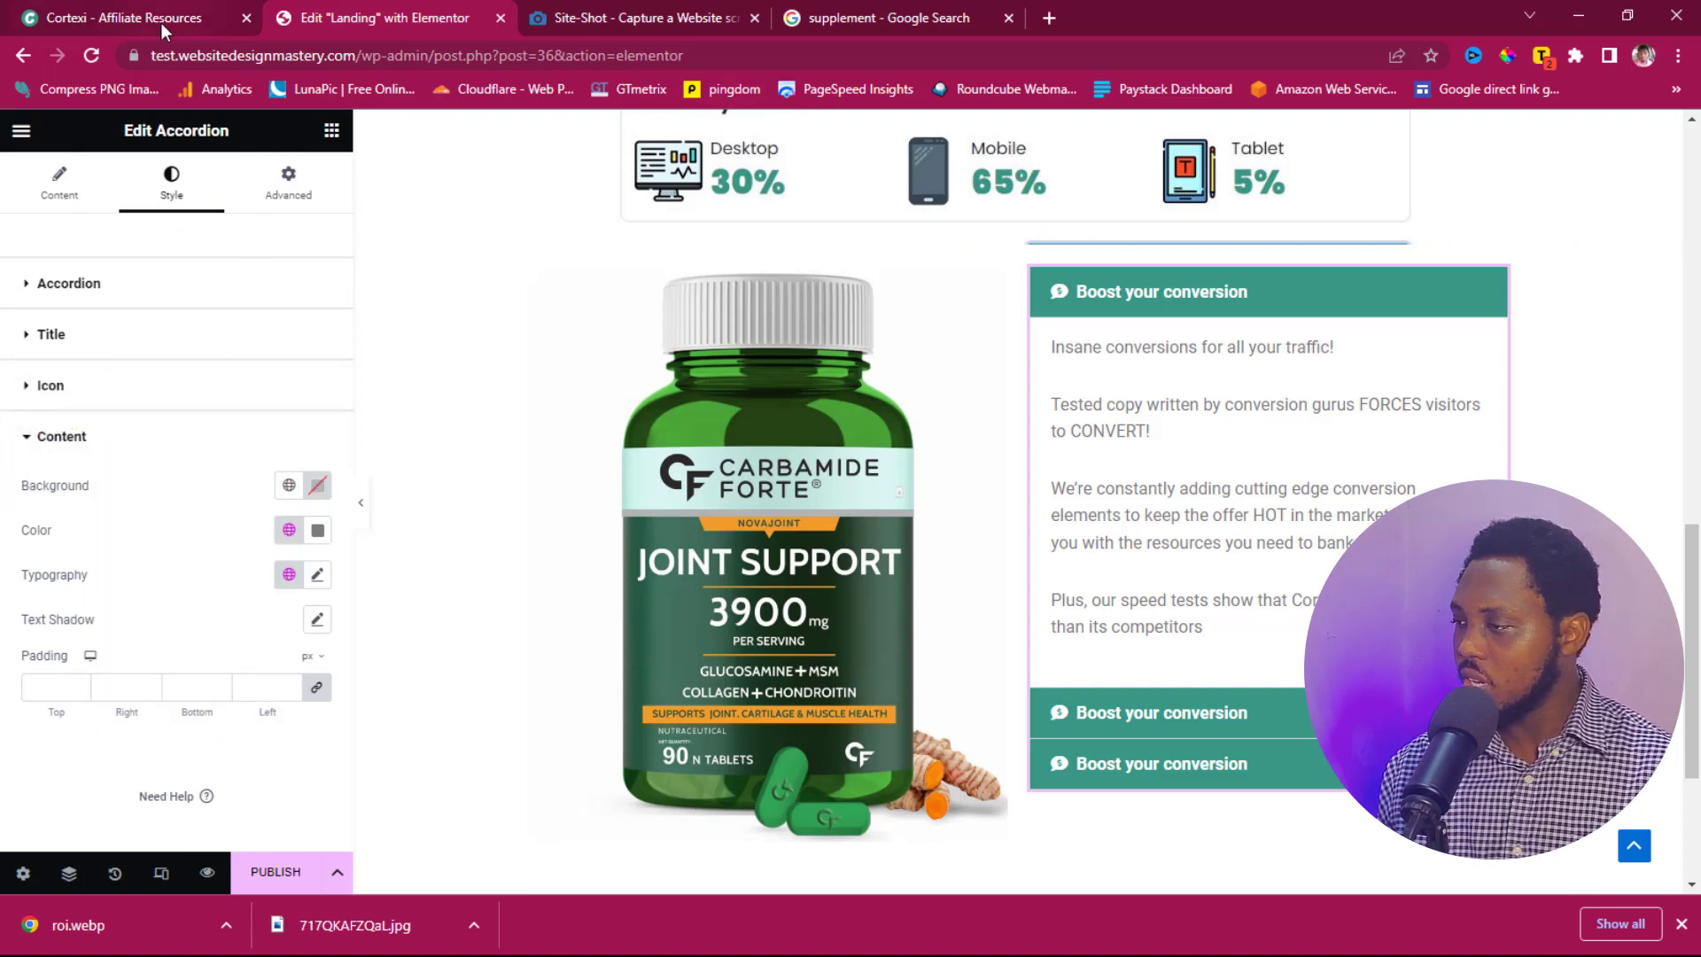
pyautogui.click(1542, 55)
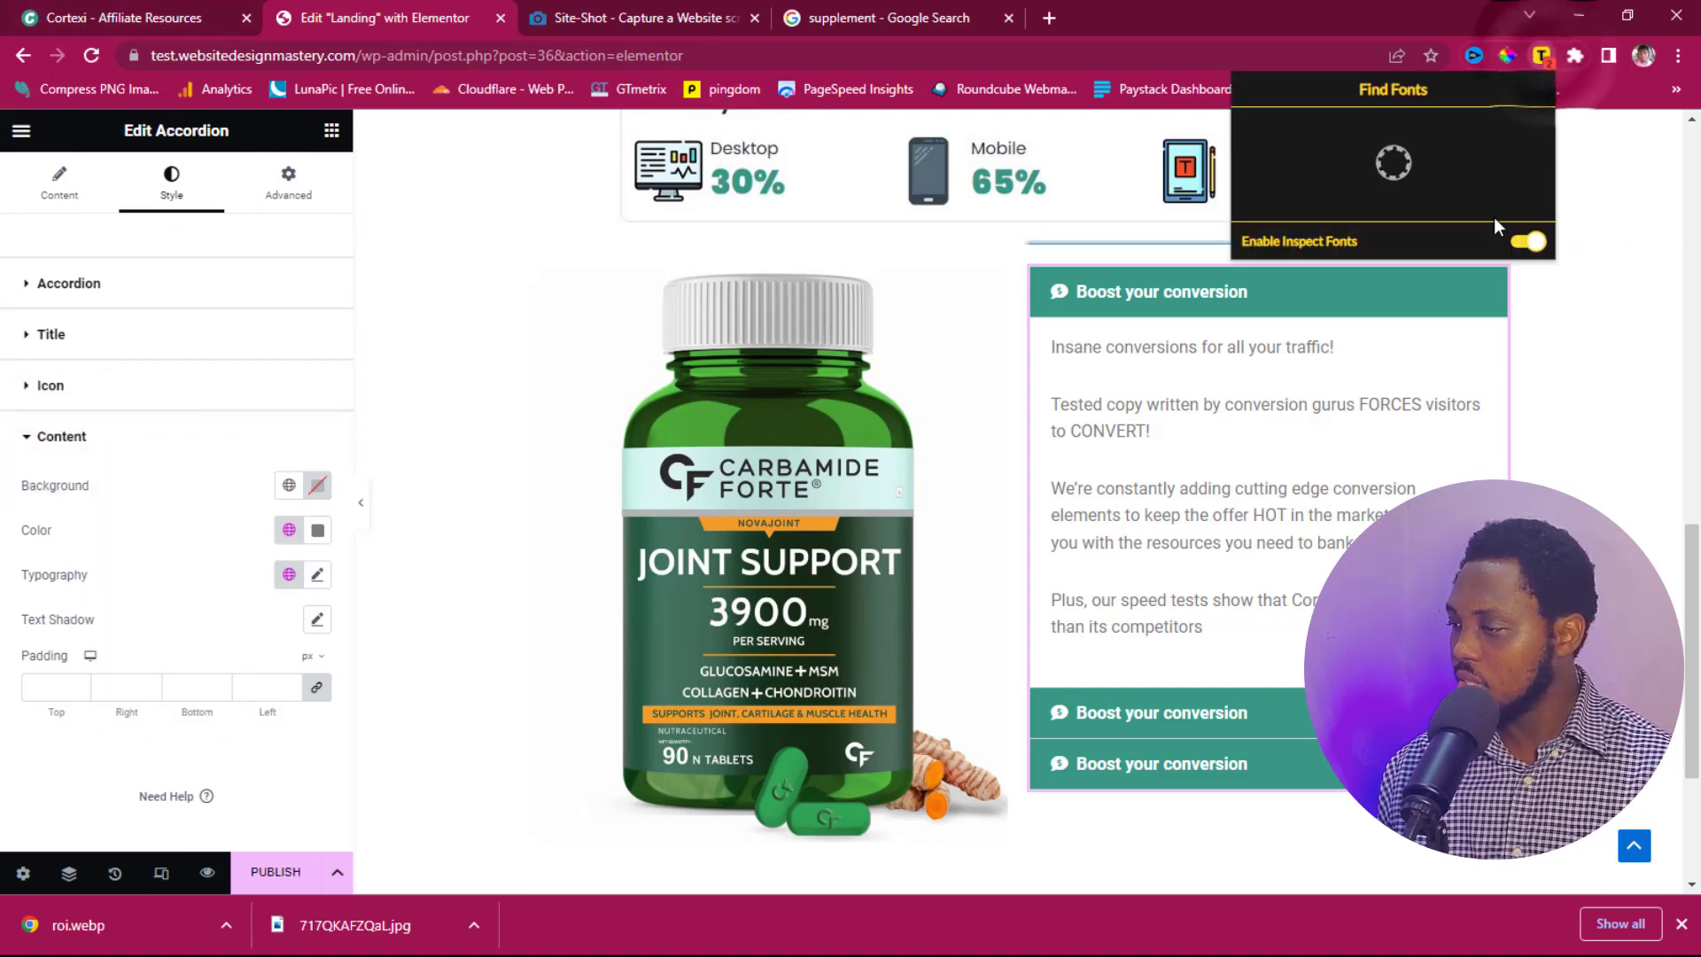
pyautogui.click(1526, 372)
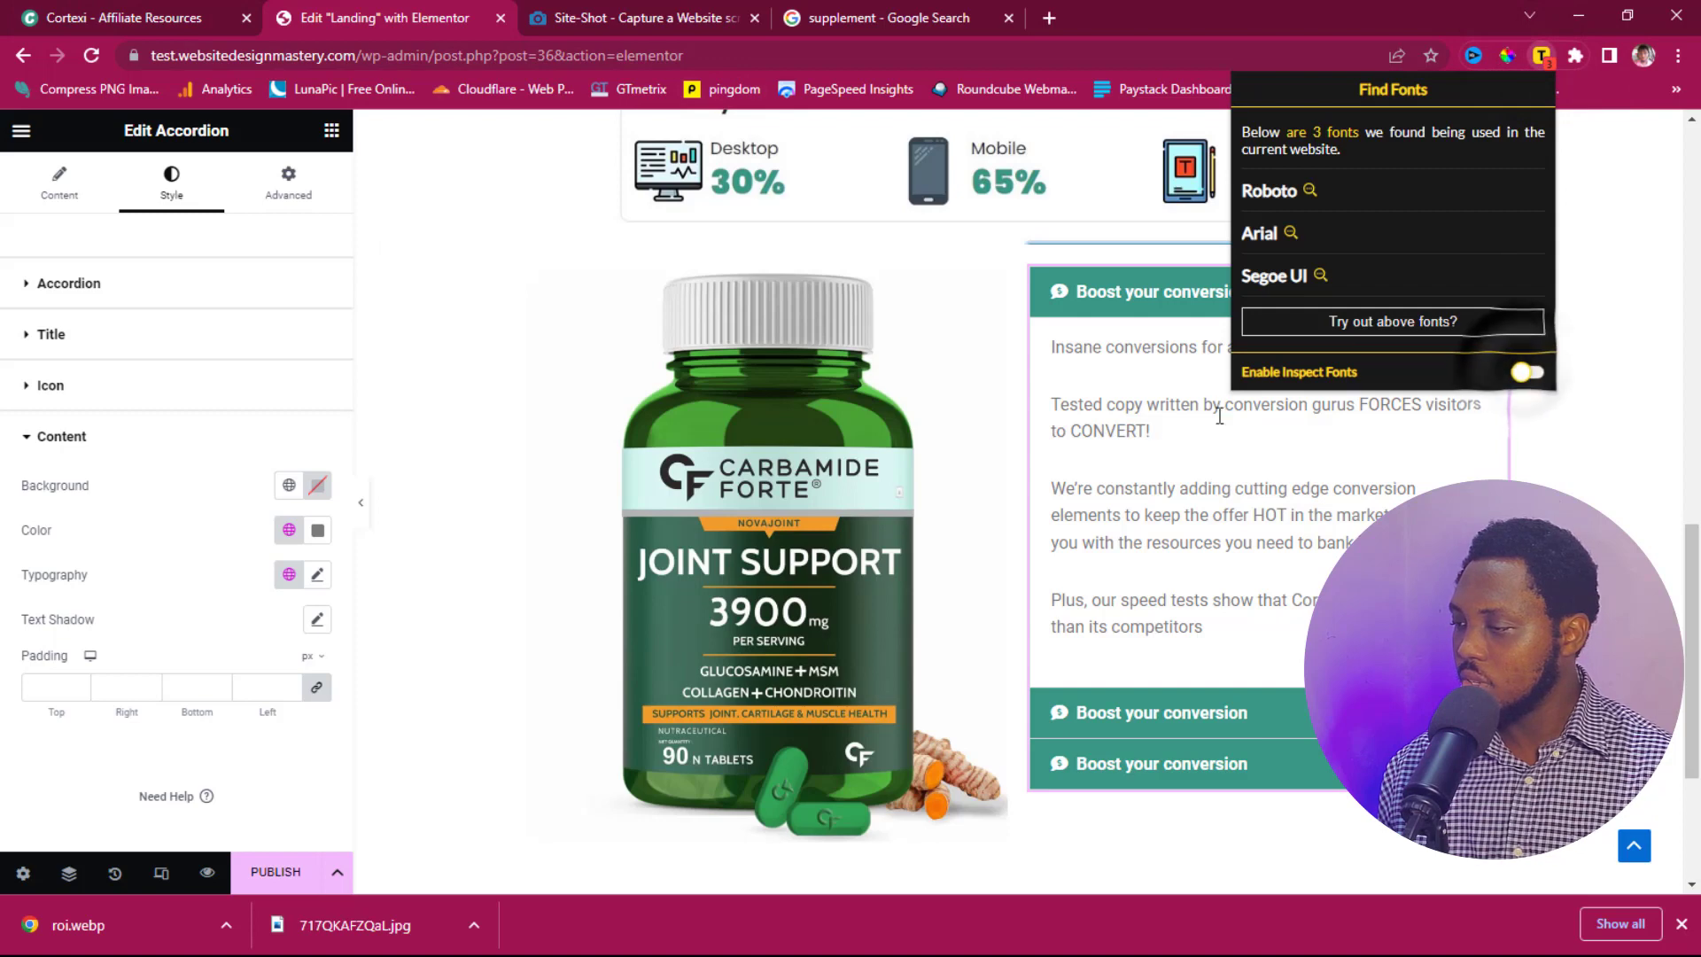
pyautogui.click(1584, 474)
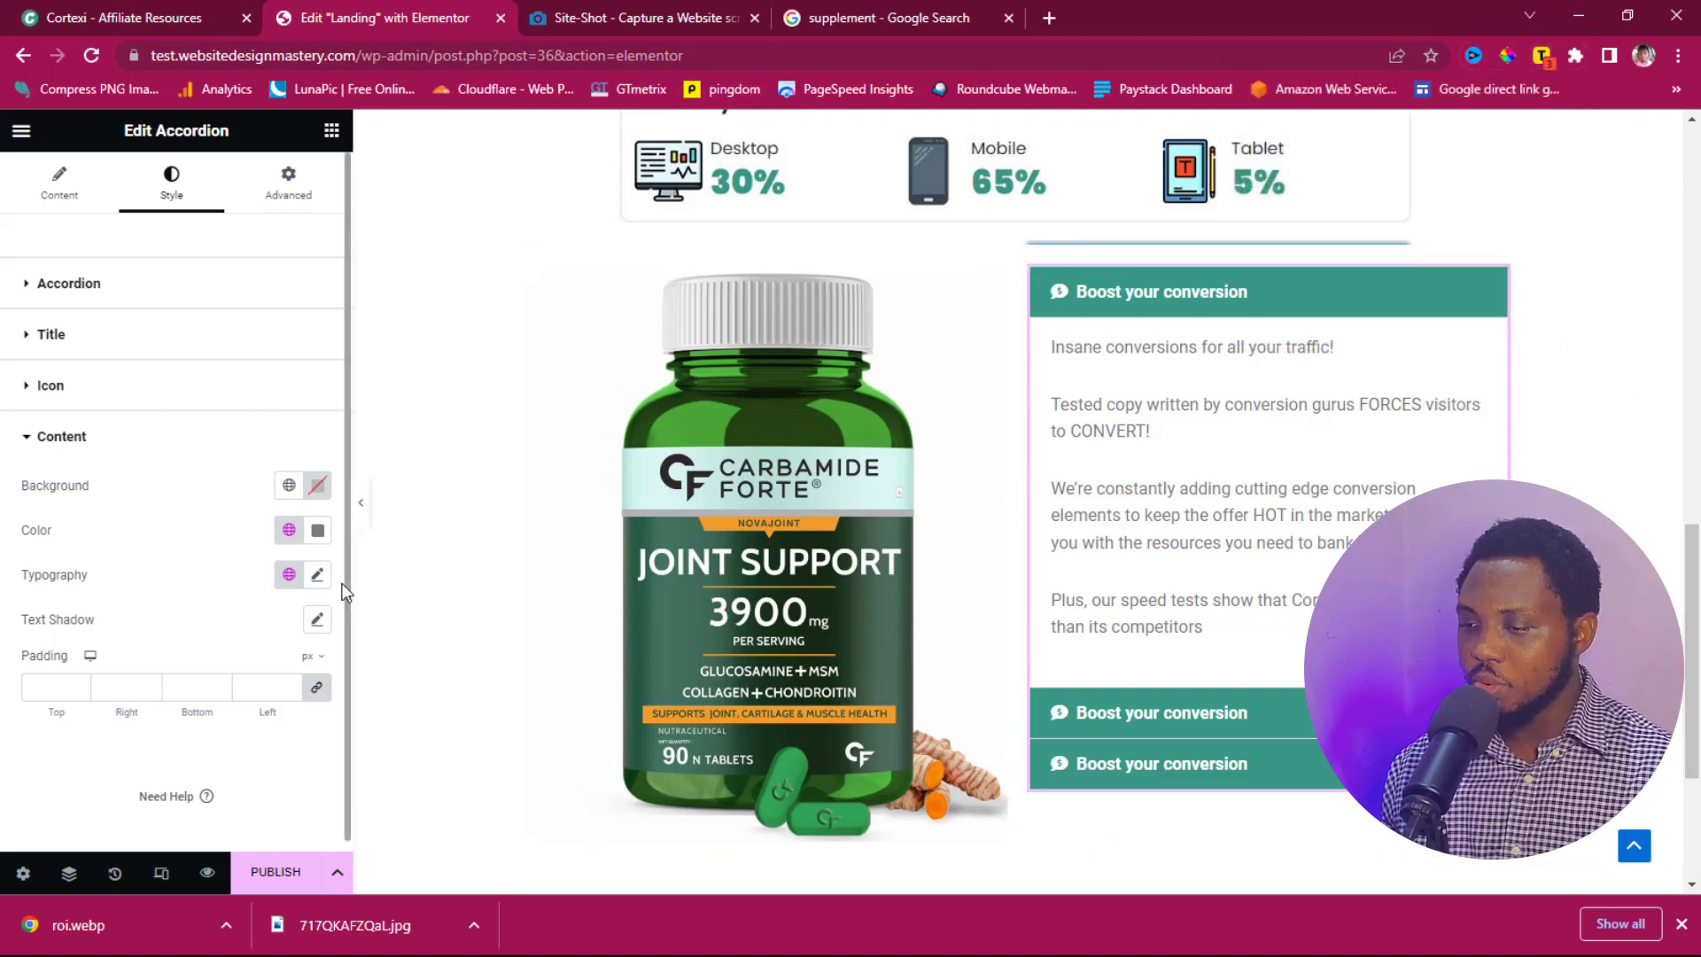
pyautogui.click(317, 575)
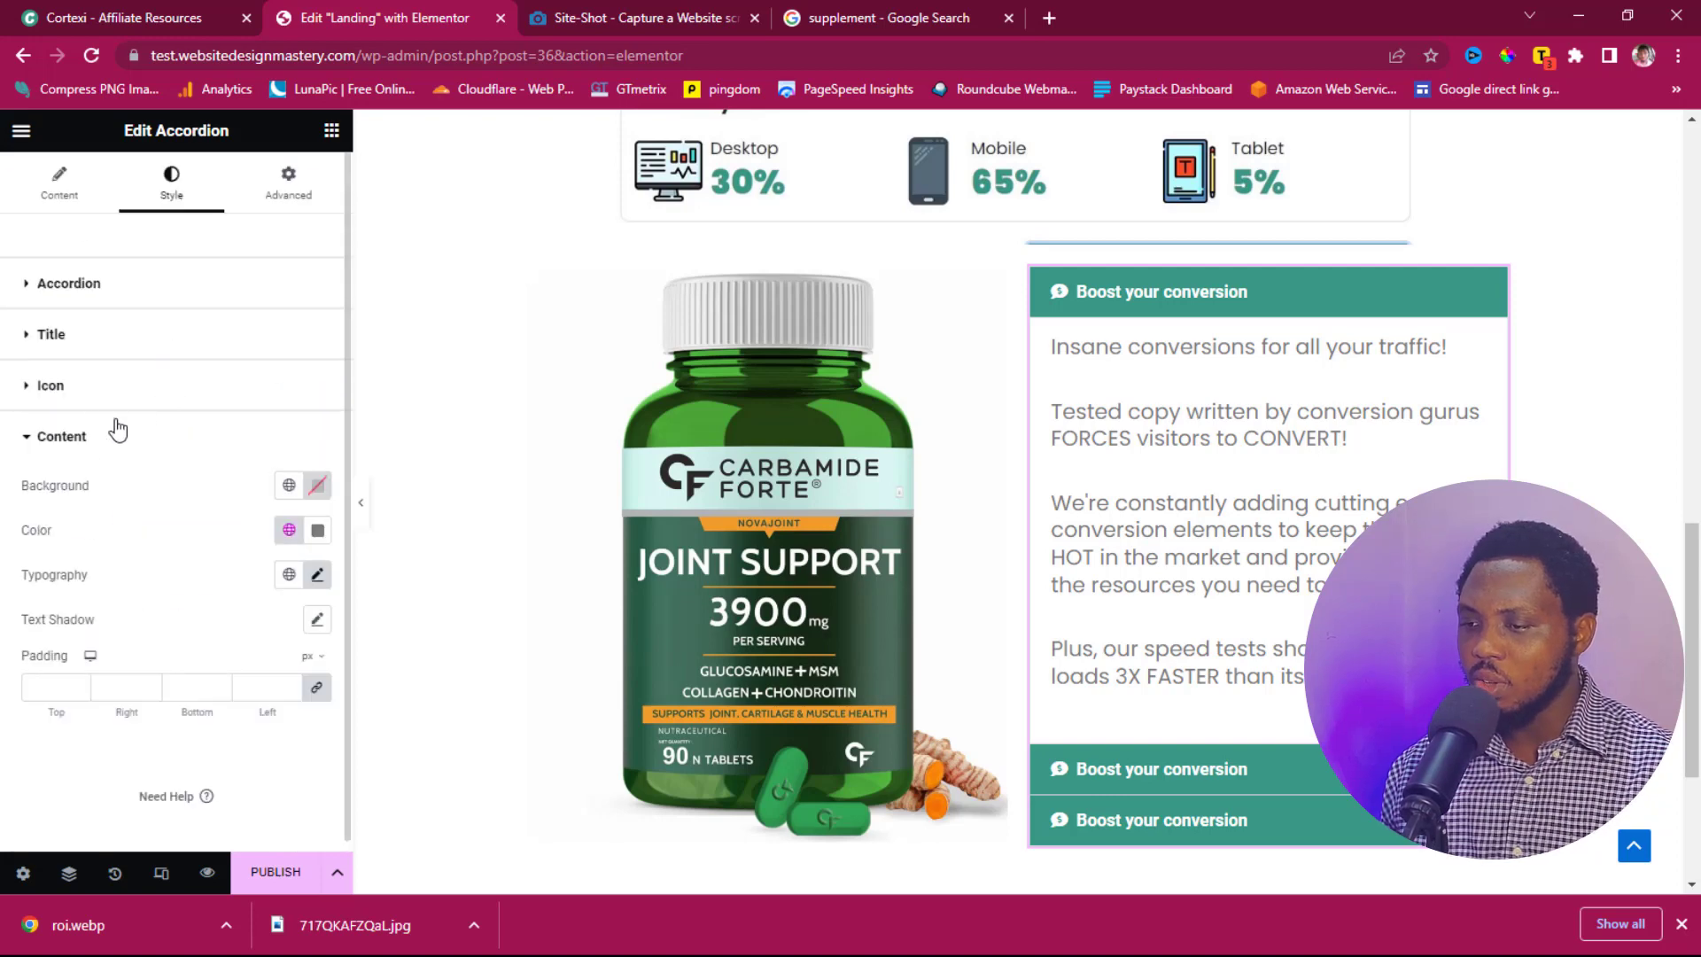
# Step: Set the accordion title's typography to the Poppins family at a size of 20.8 px
pyautogui.click(40, 331)
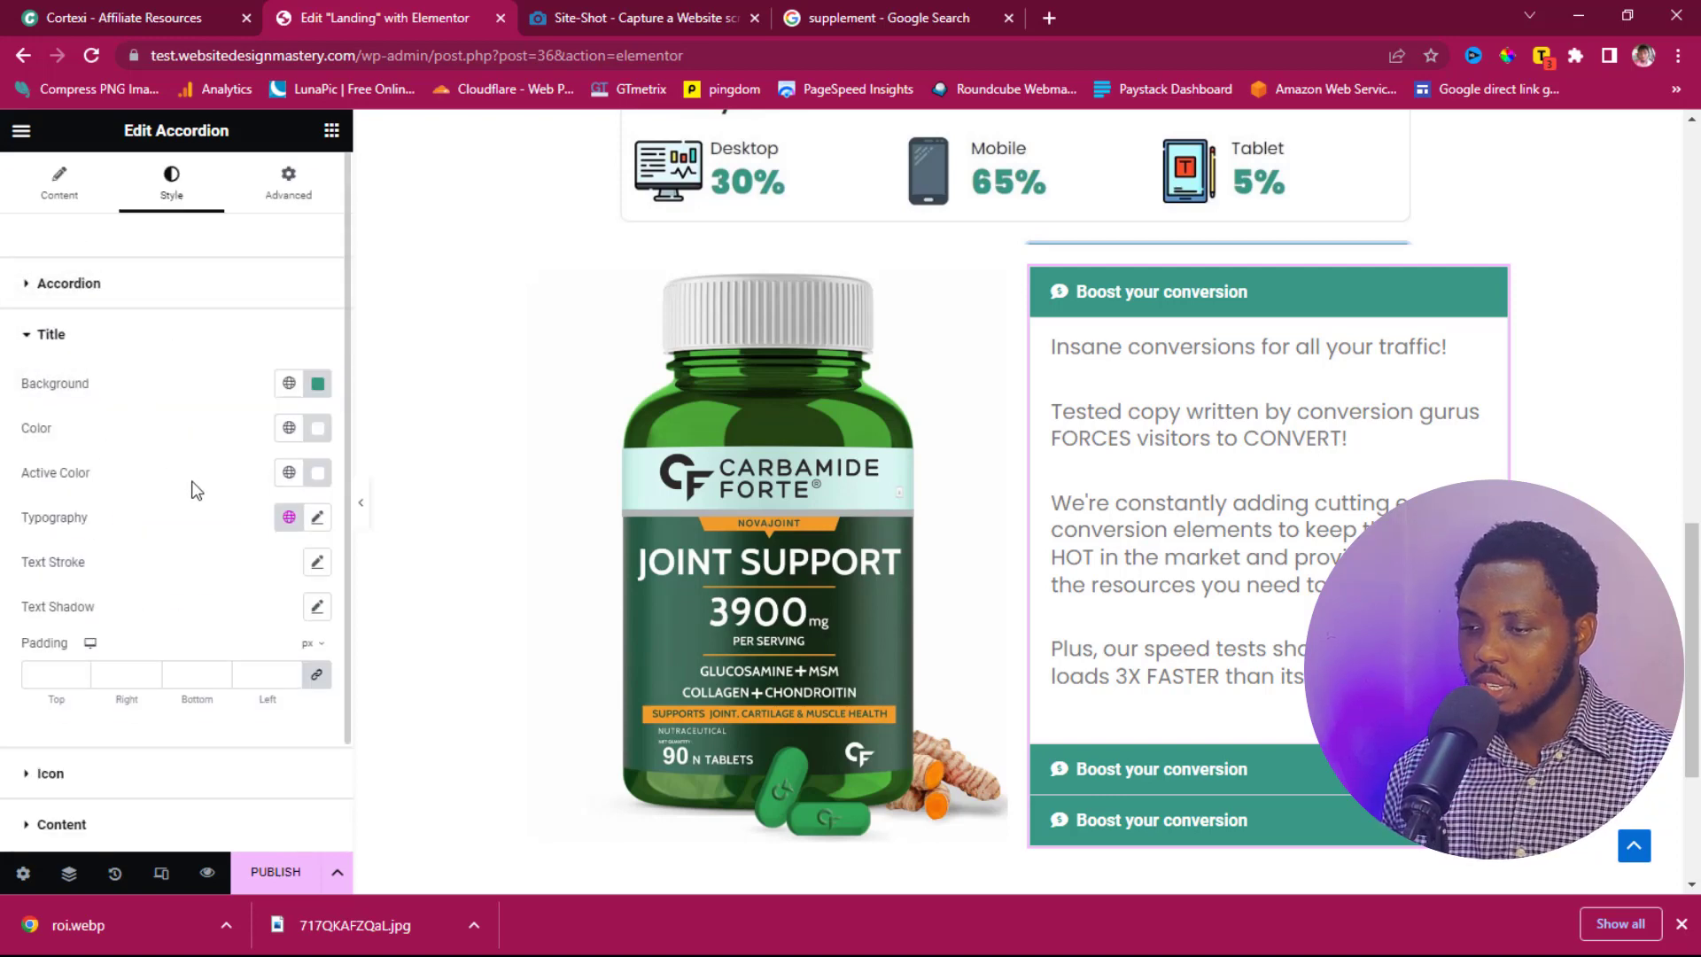
pyautogui.click(317, 518)
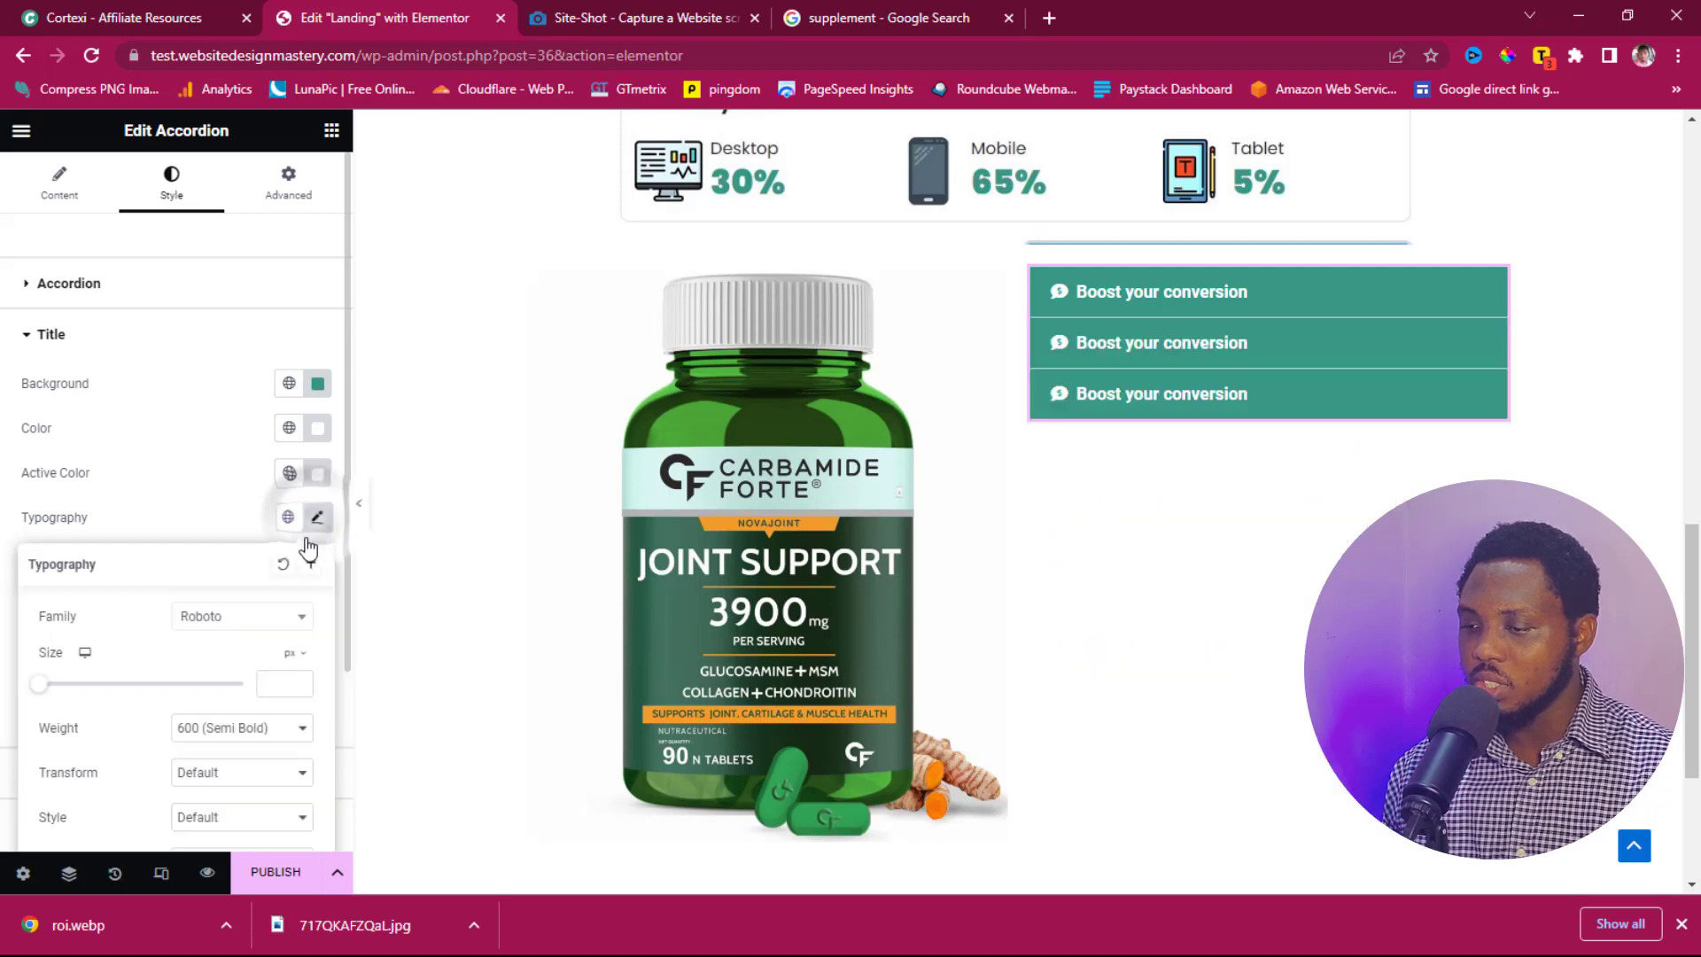
pyautogui.click(238, 622)
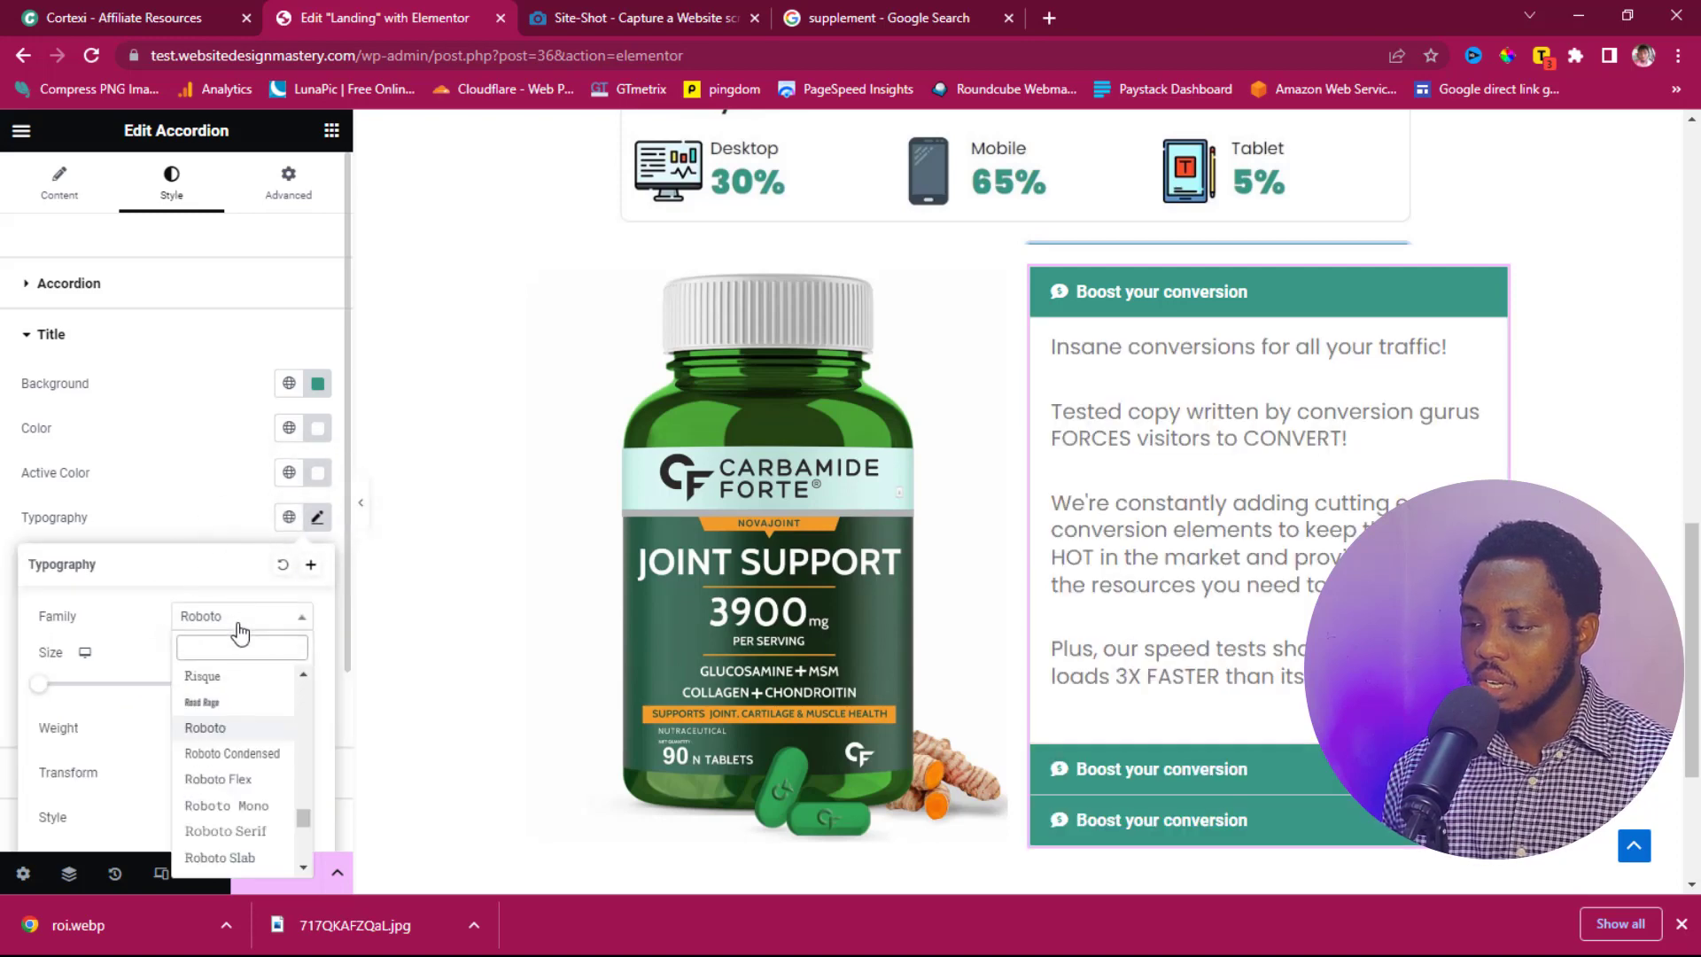
pyautogui.write('pop')
pyautogui.press('Return')
pyautogui.scroll(-3, 222, 653)
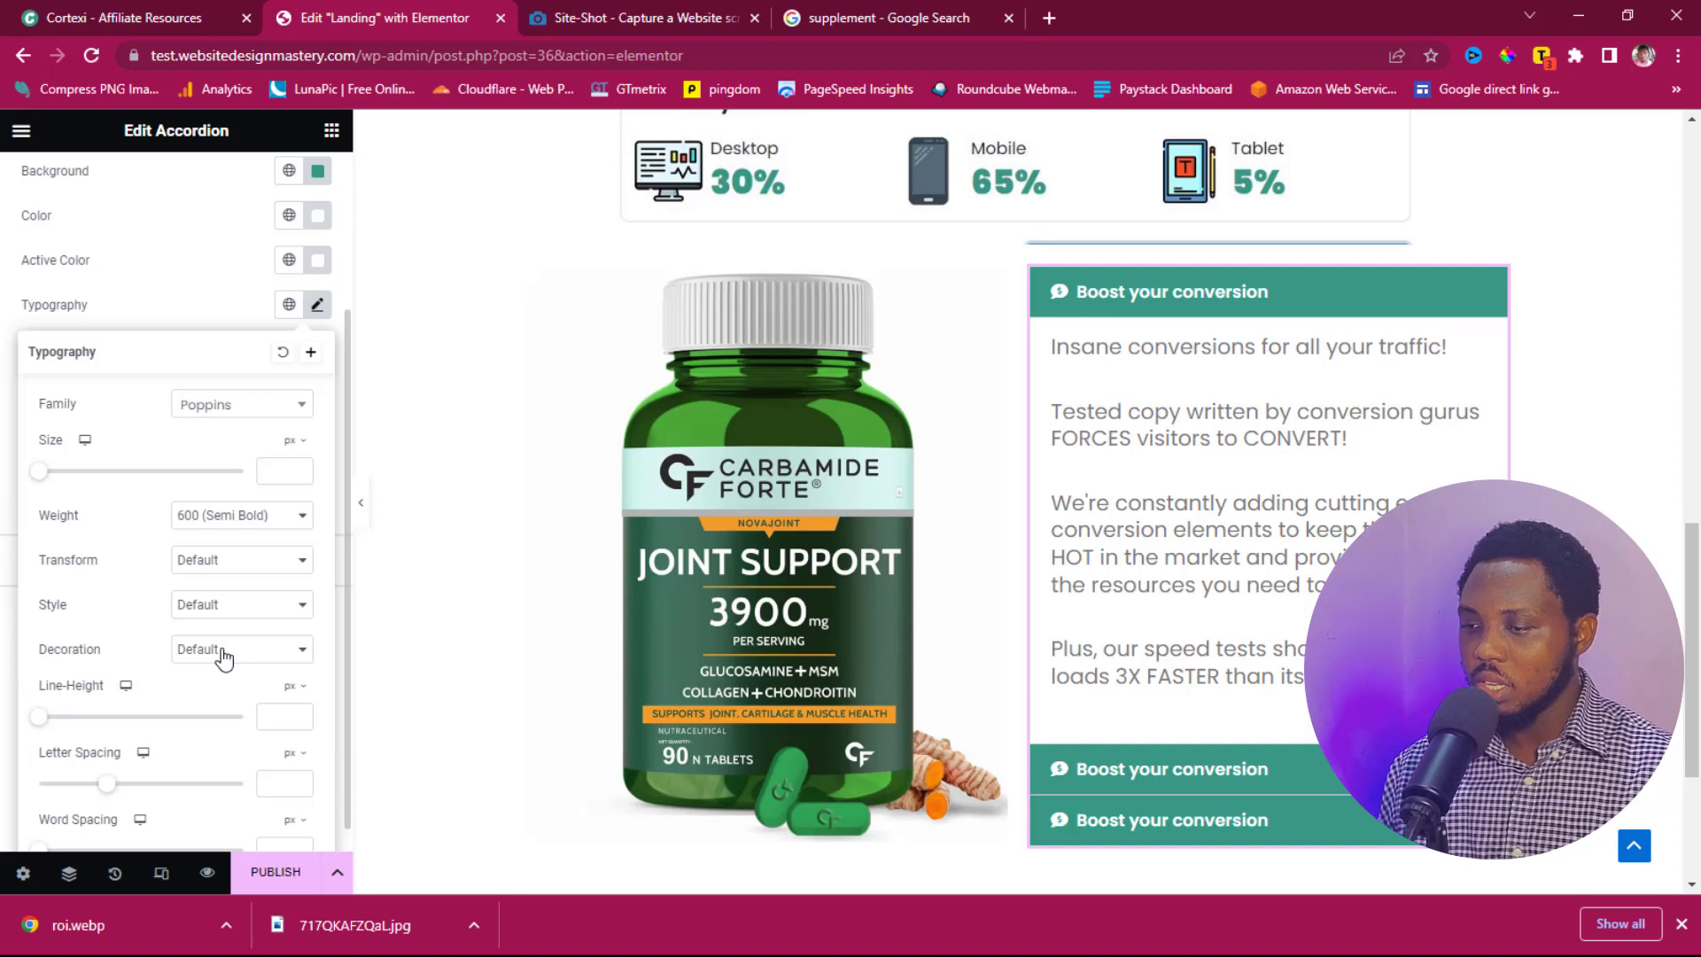
pyautogui.write('2')
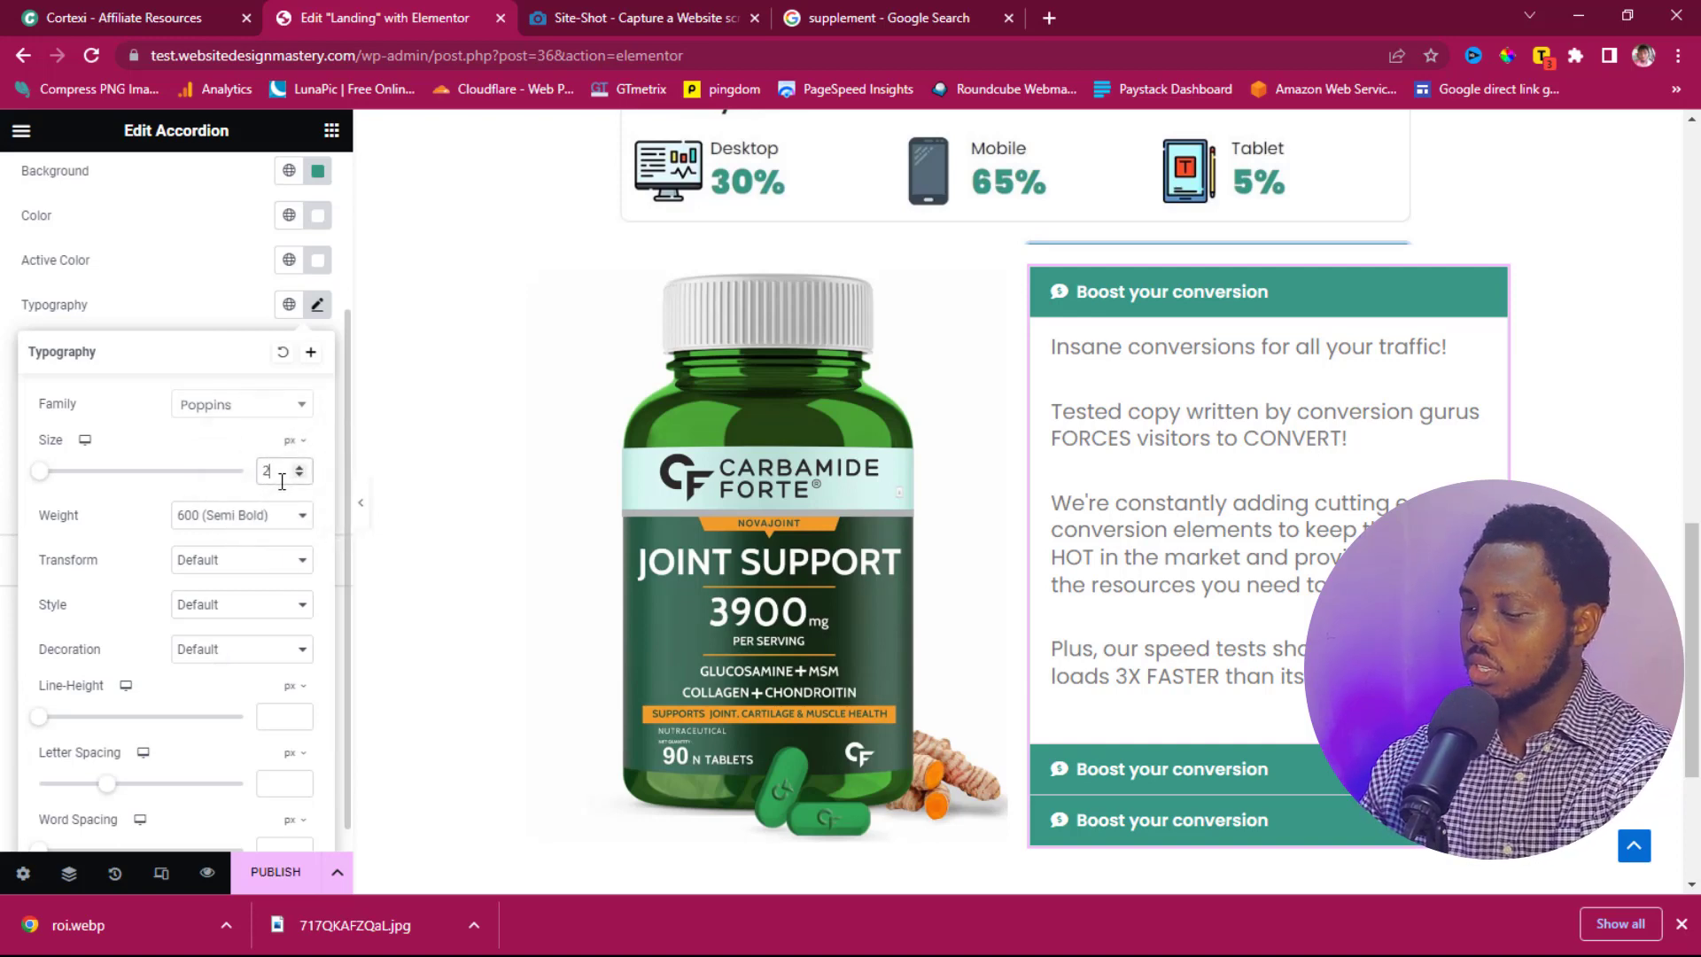
pyautogui.write('0.8')
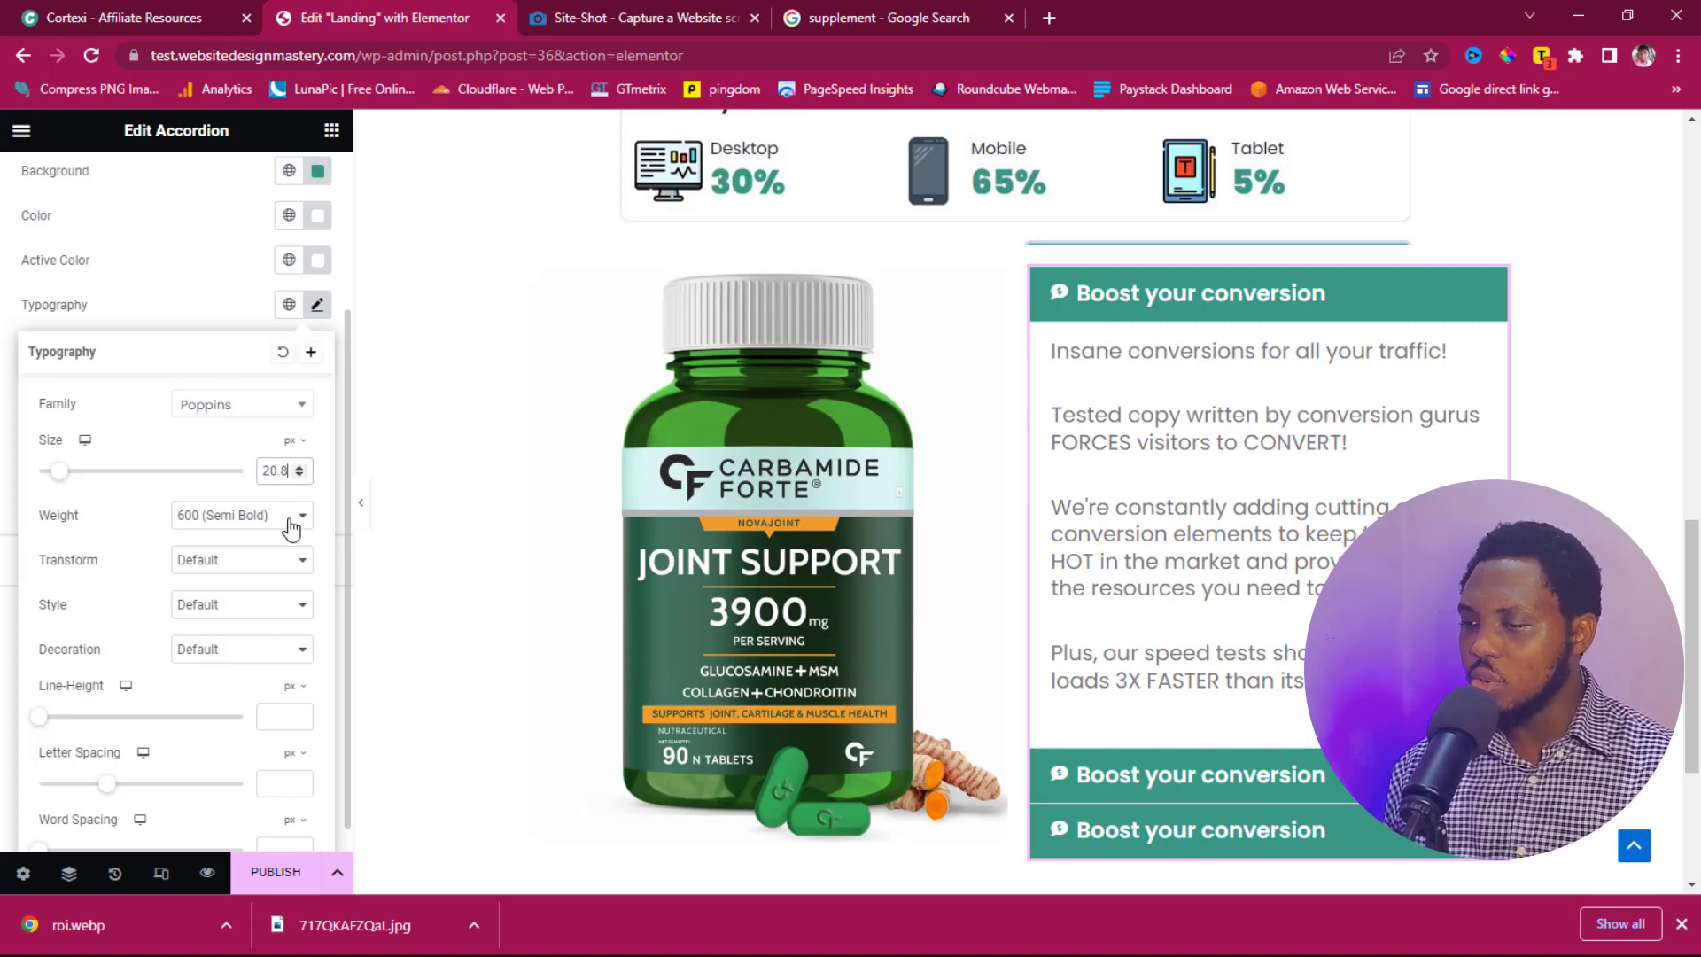
# Step: Compare the product and accordion section on the Cortexi page with the rebuilt section in the Elementor editor
pyautogui.hotkey('ctrl', 'shift', 'Tab')
pyautogui.scroll(-6, 1337, 434)
pyautogui.scroll(2, 1404, 498)
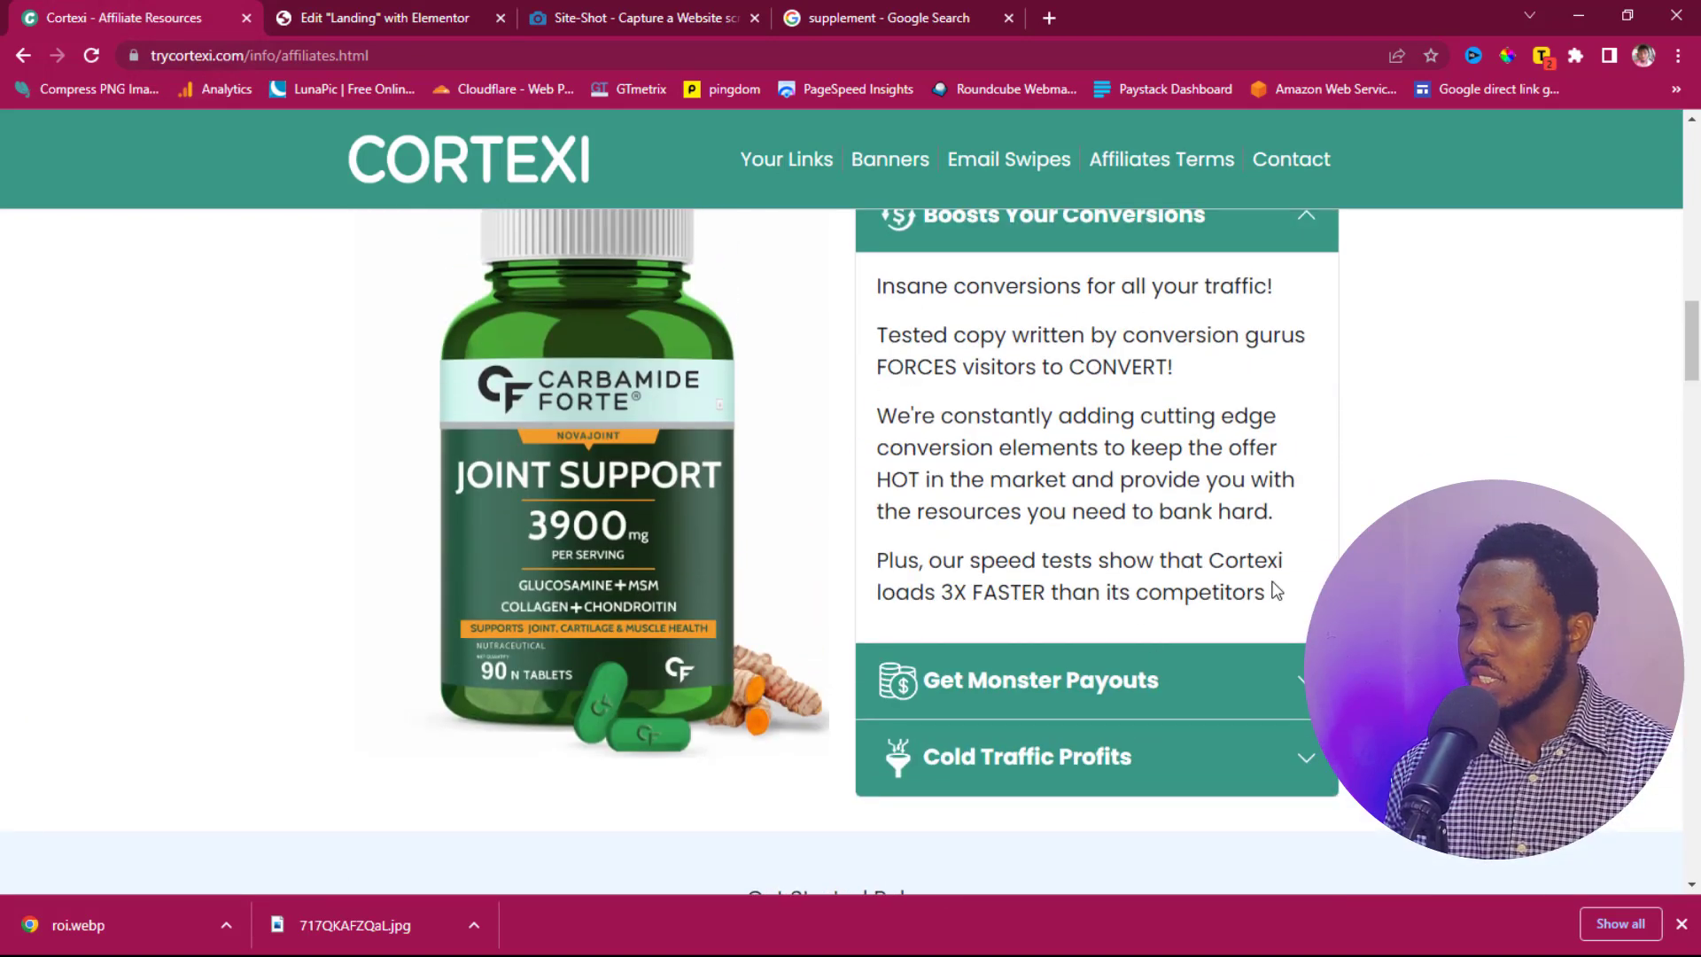
pyautogui.scroll(-3, 850, 496)
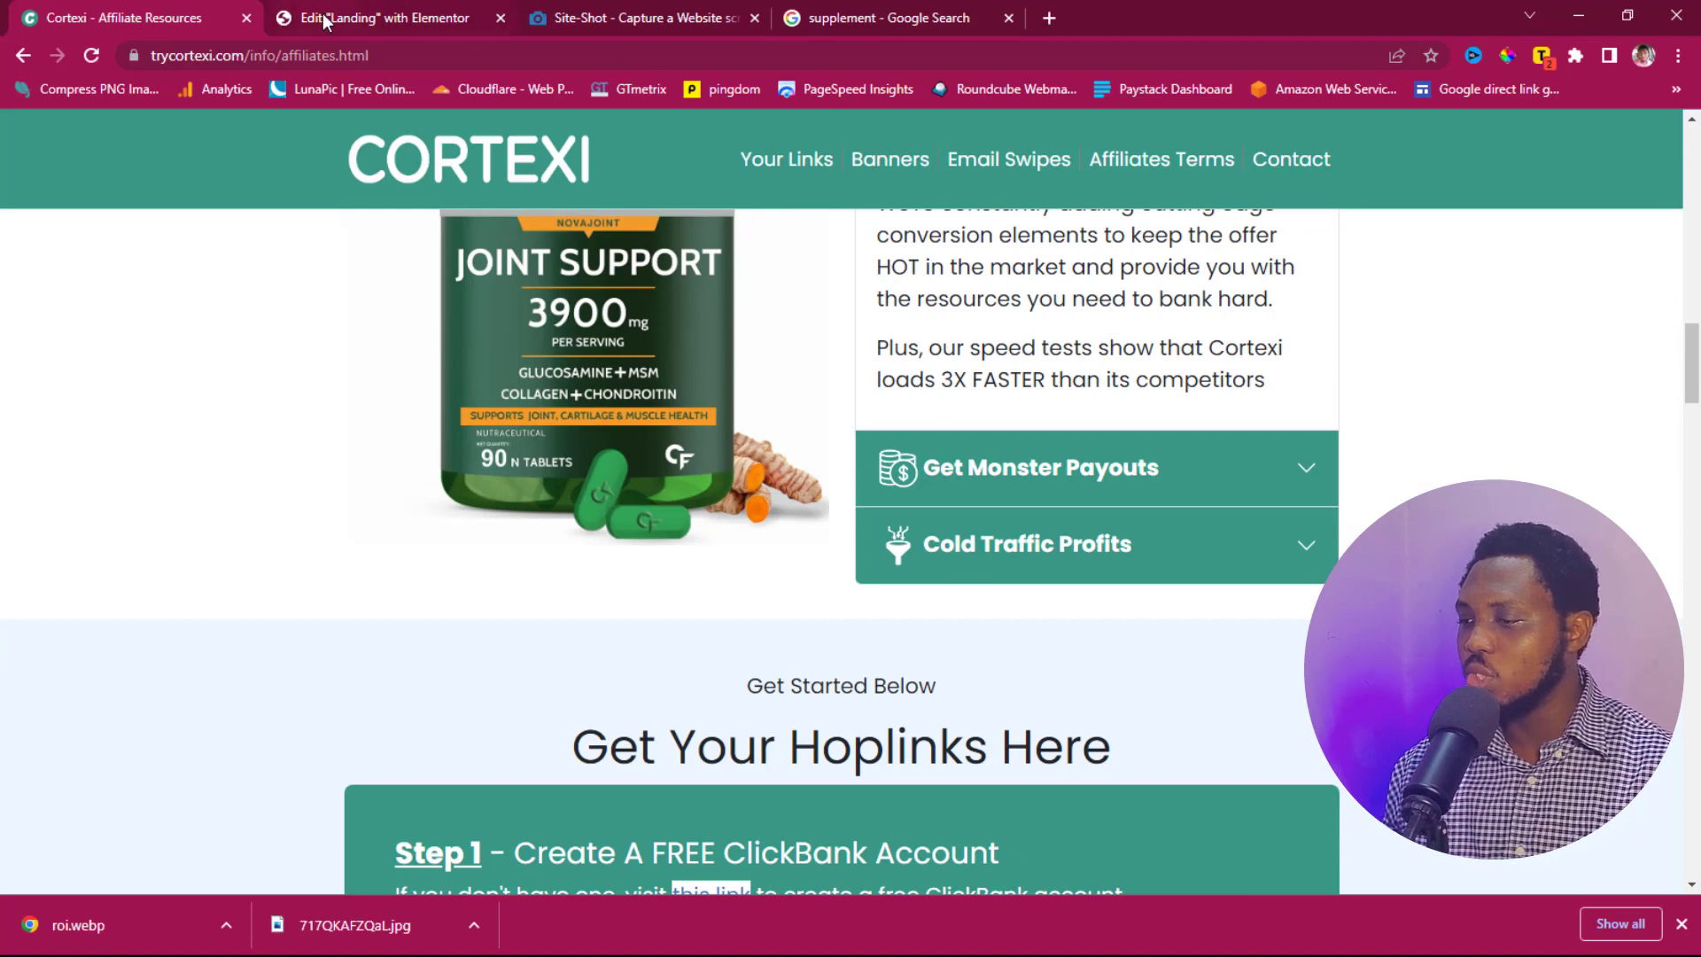
pyautogui.click(372, 17)
pyautogui.scroll(-1, 1039, 499)
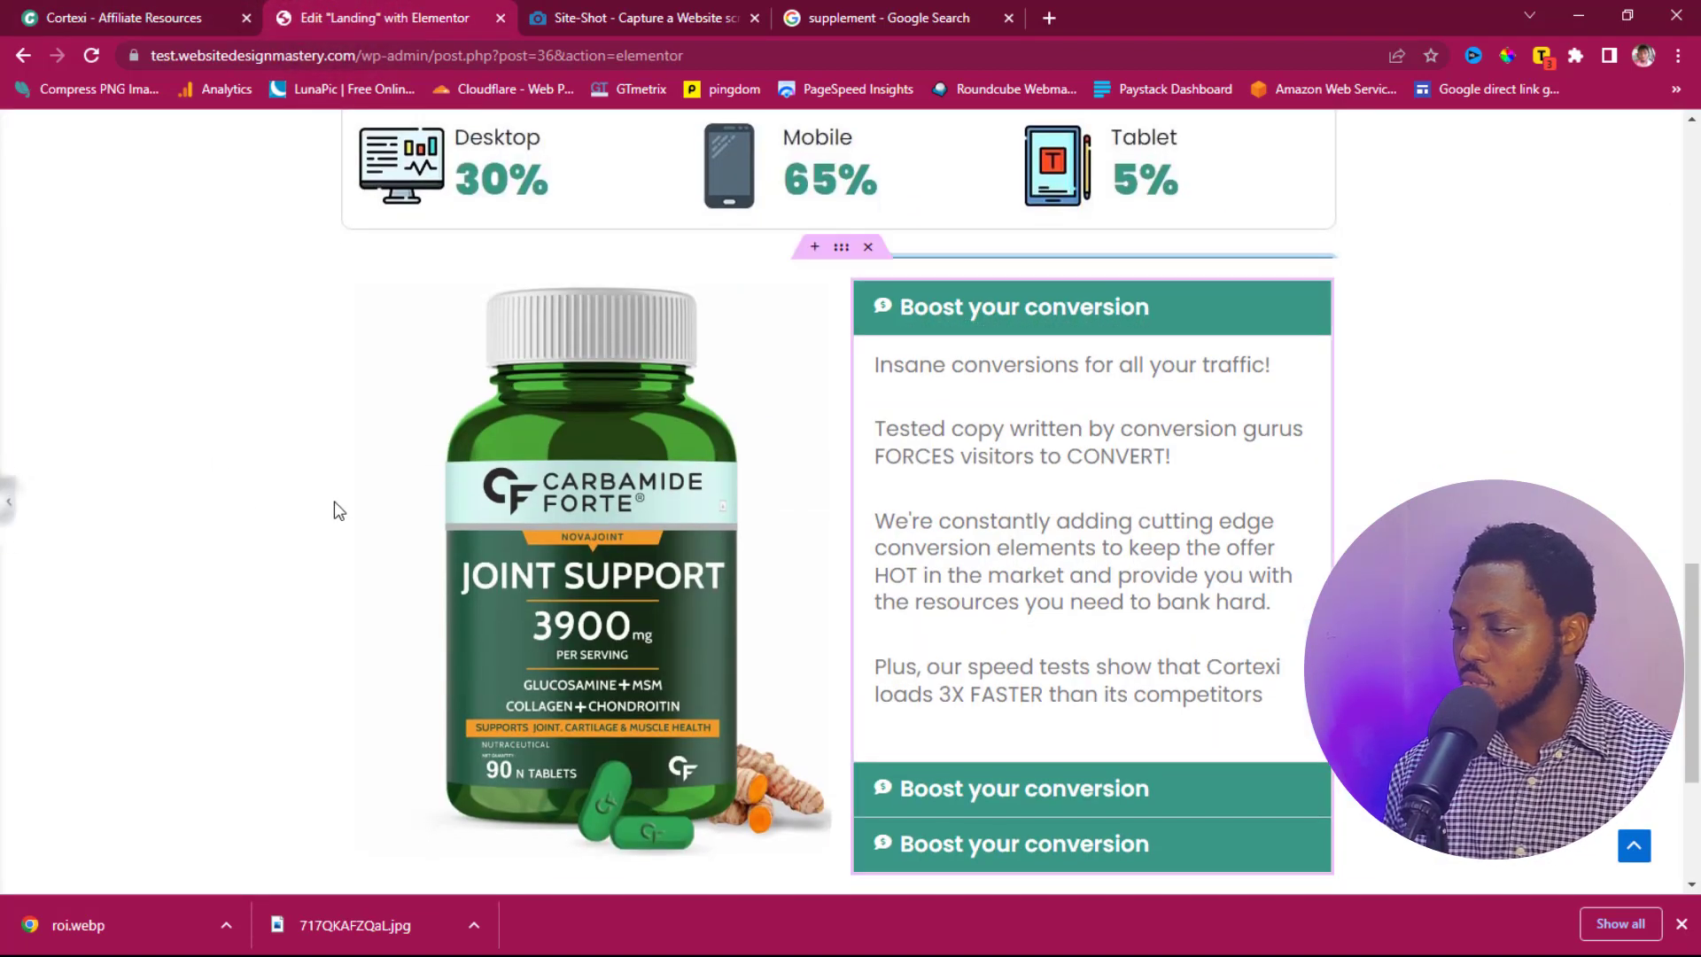
# Step: Insert the Product Image Set picture from the media library below the accordion section and make its section's content width Full Width
pyautogui.click(417, 496)
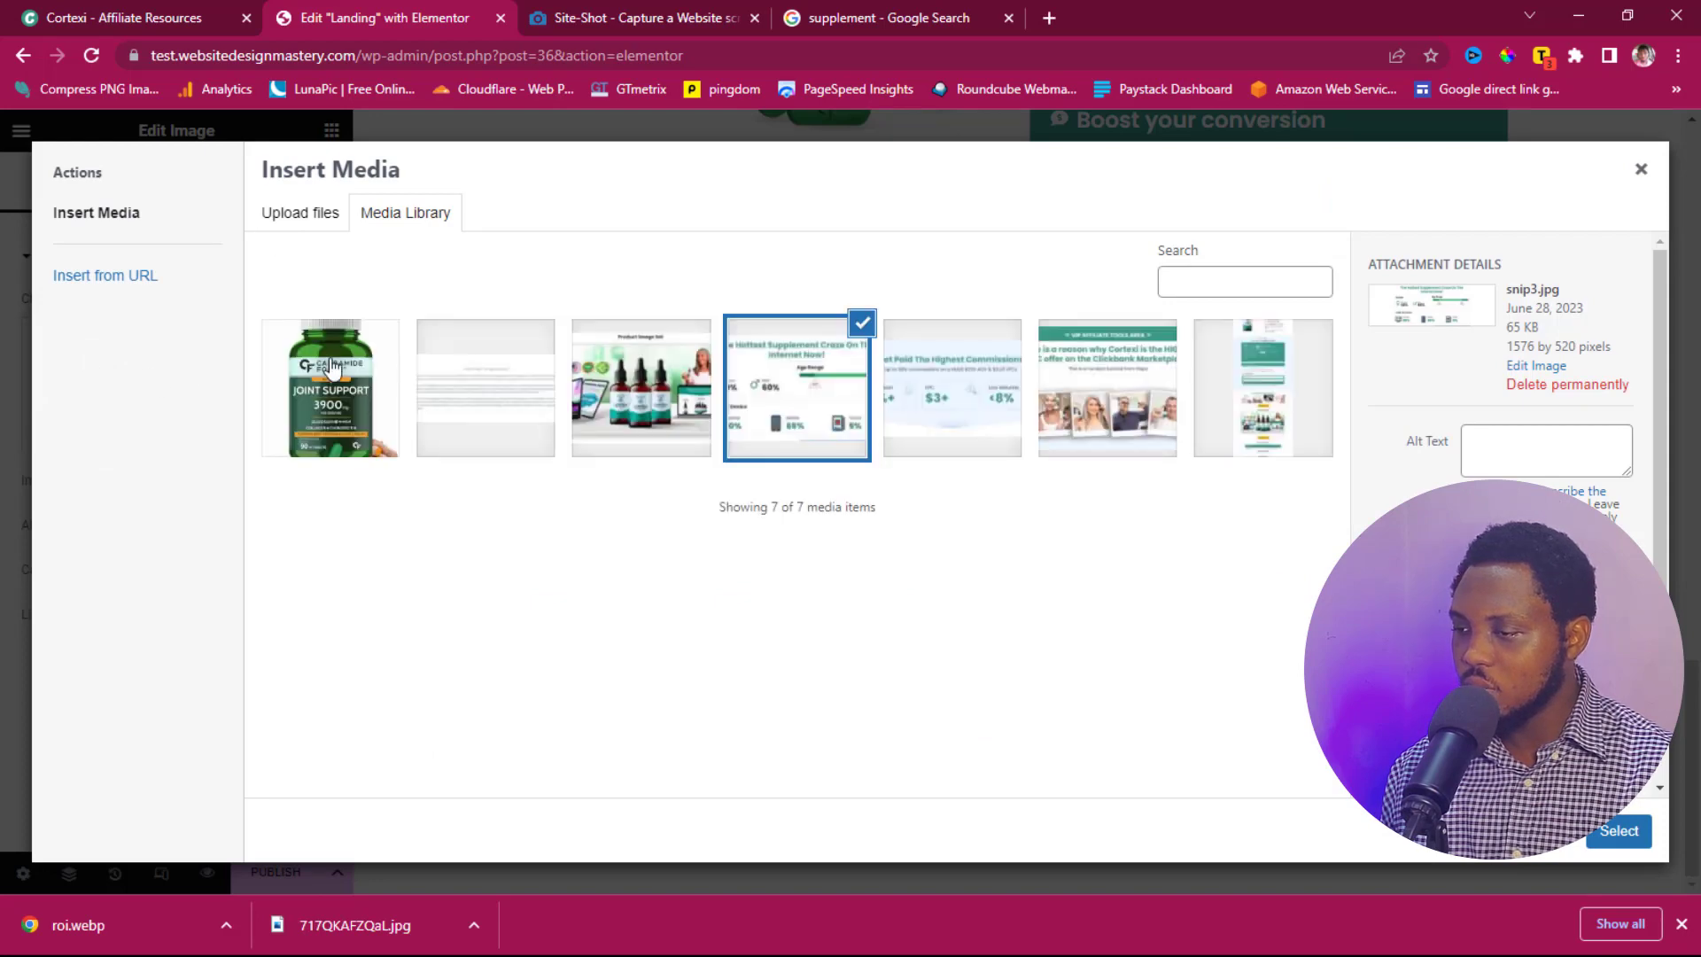
pyautogui.click(640, 412)
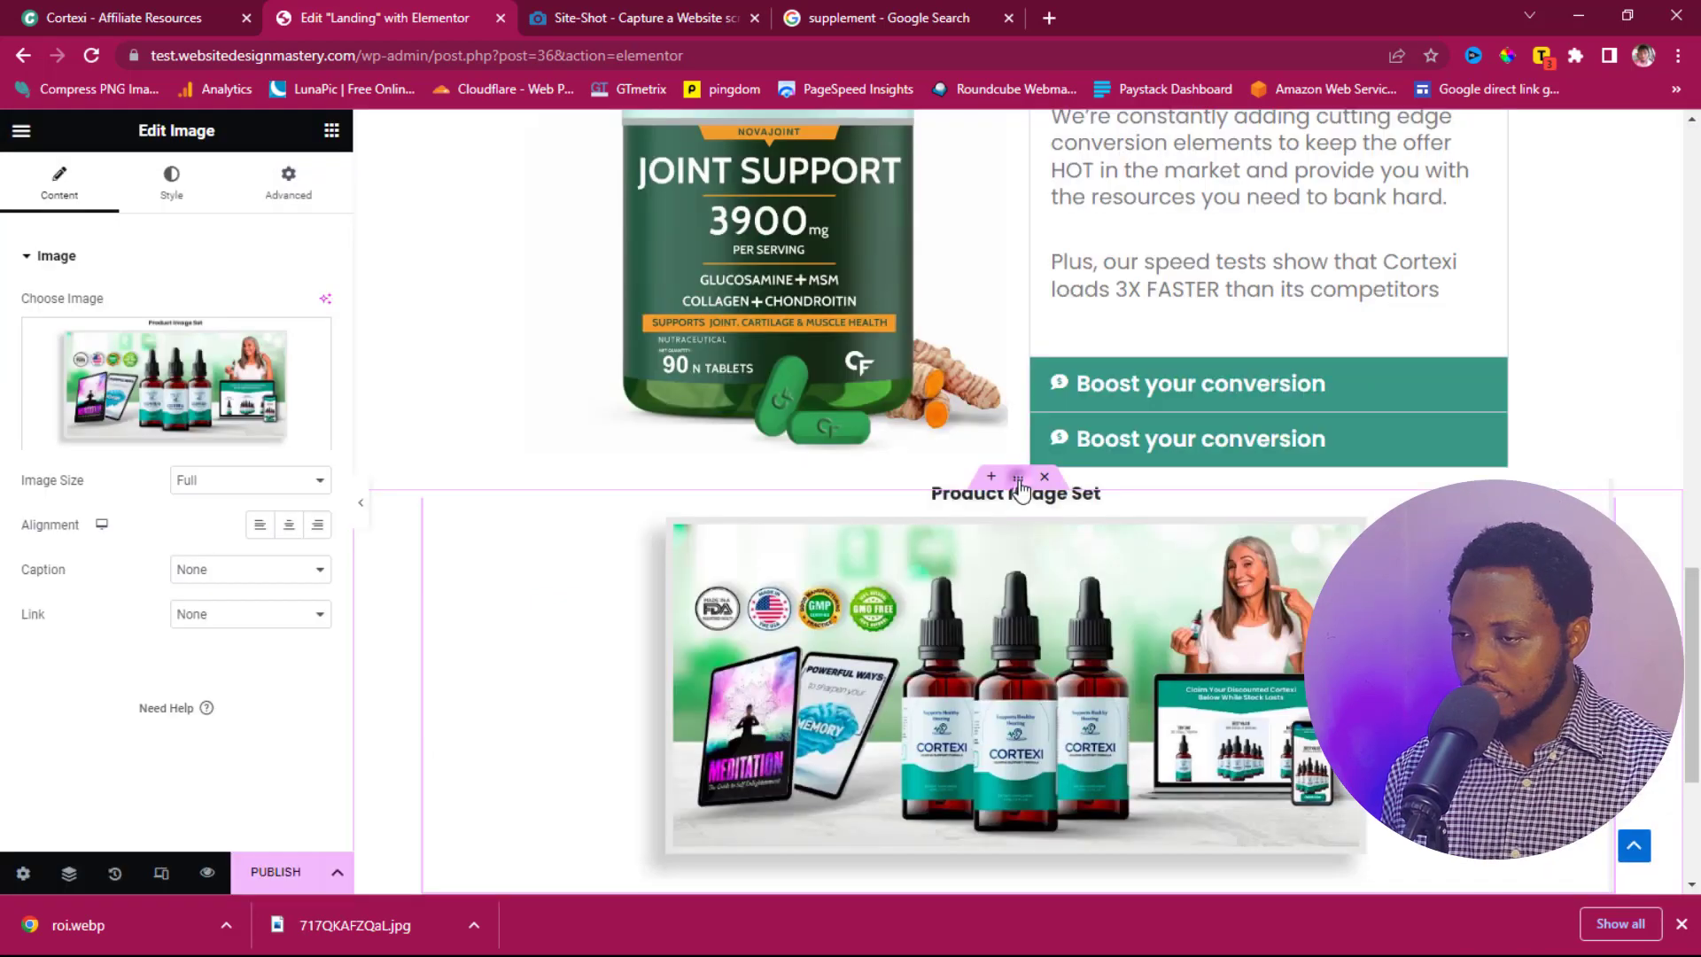
pyautogui.click(1018, 479)
pyautogui.click(250, 306)
pyautogui.click(239, 339)
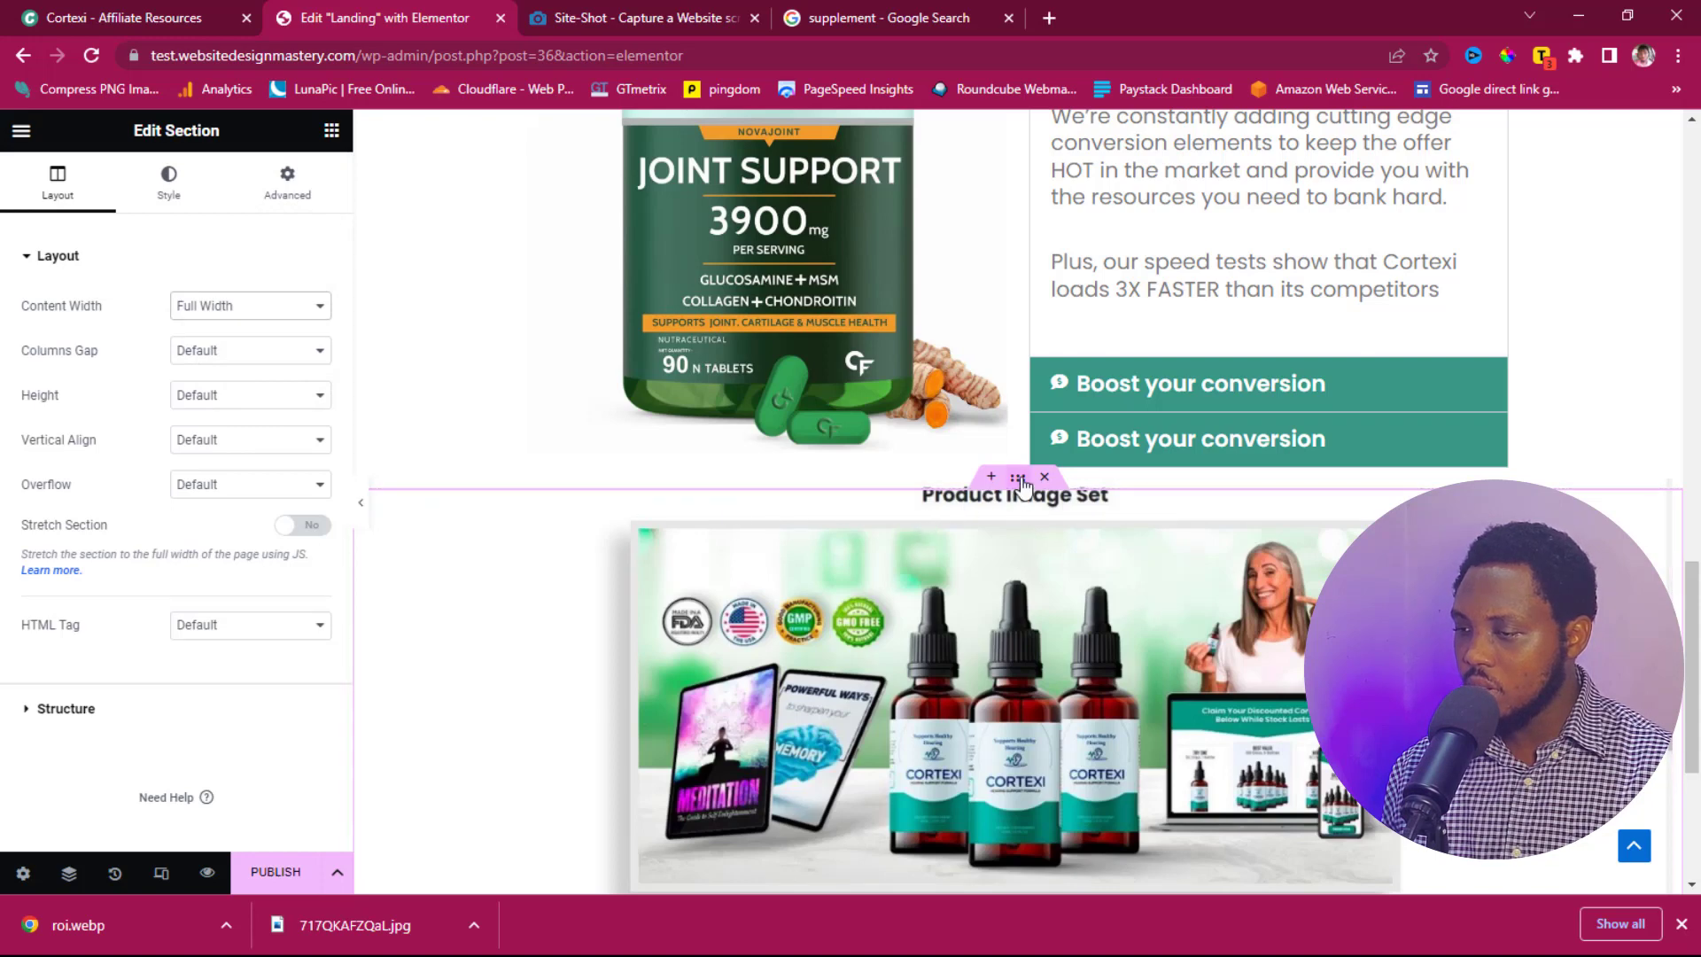
# Step: Set the Product Image Set section's top margin to 40 px and switch back to the Cortexi page
pyautogui.click(285, 186)
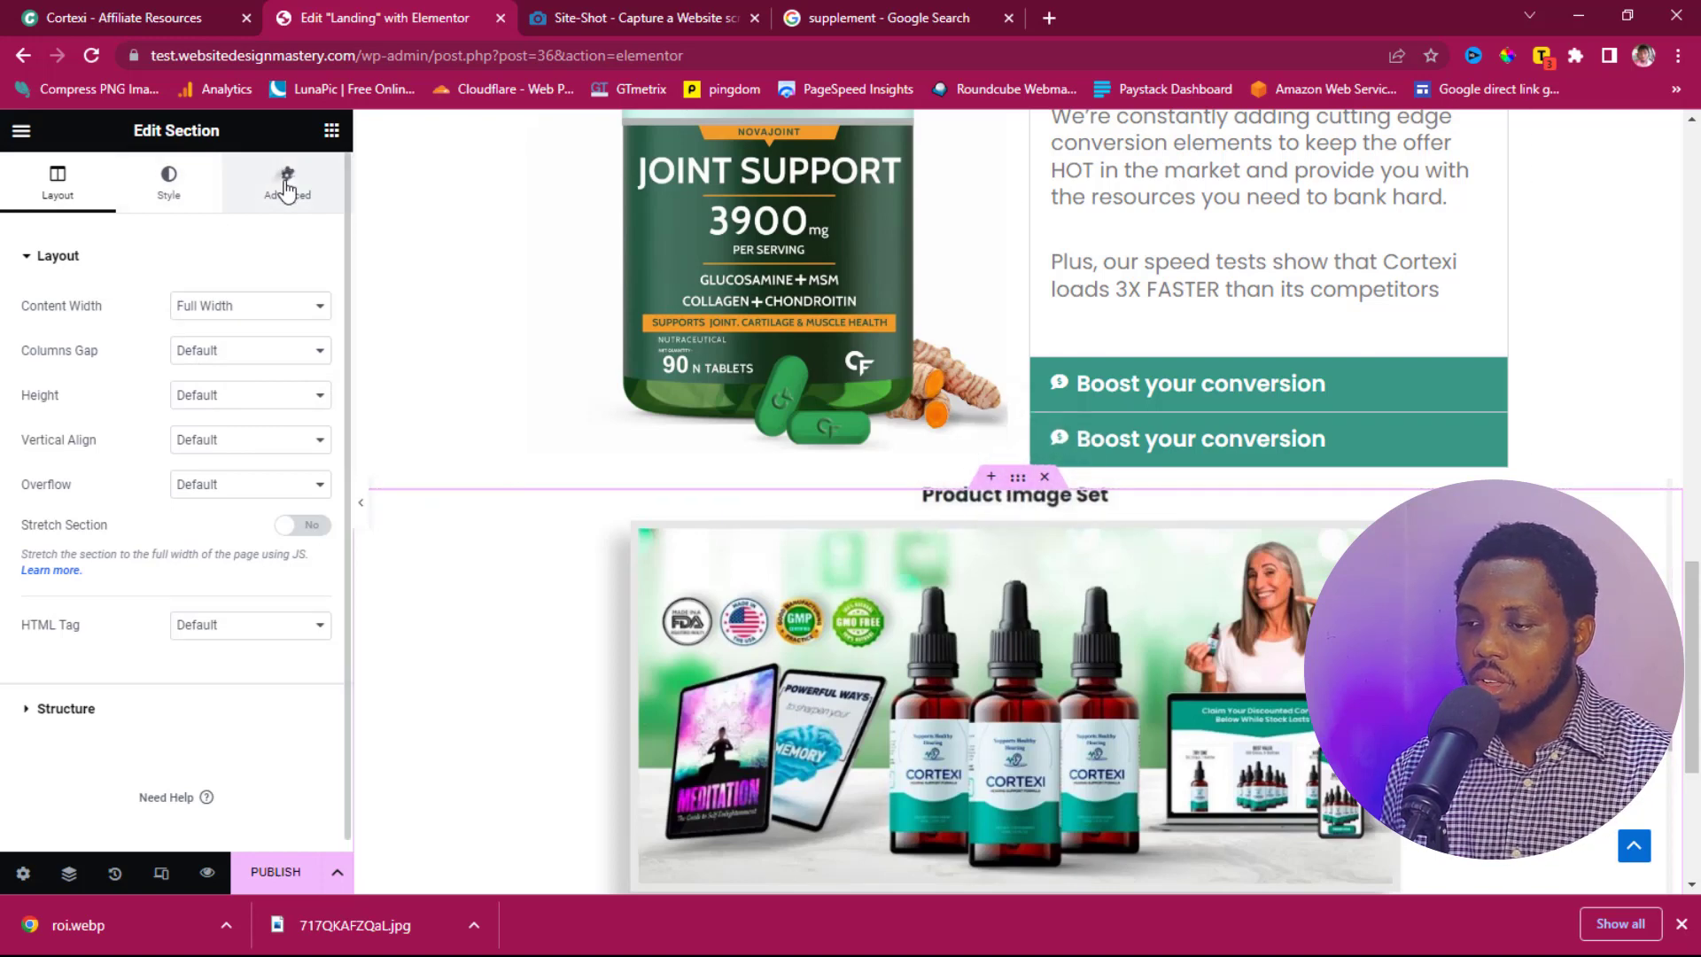
pyautogui.click(48, 329)
pyautogui.write('20')
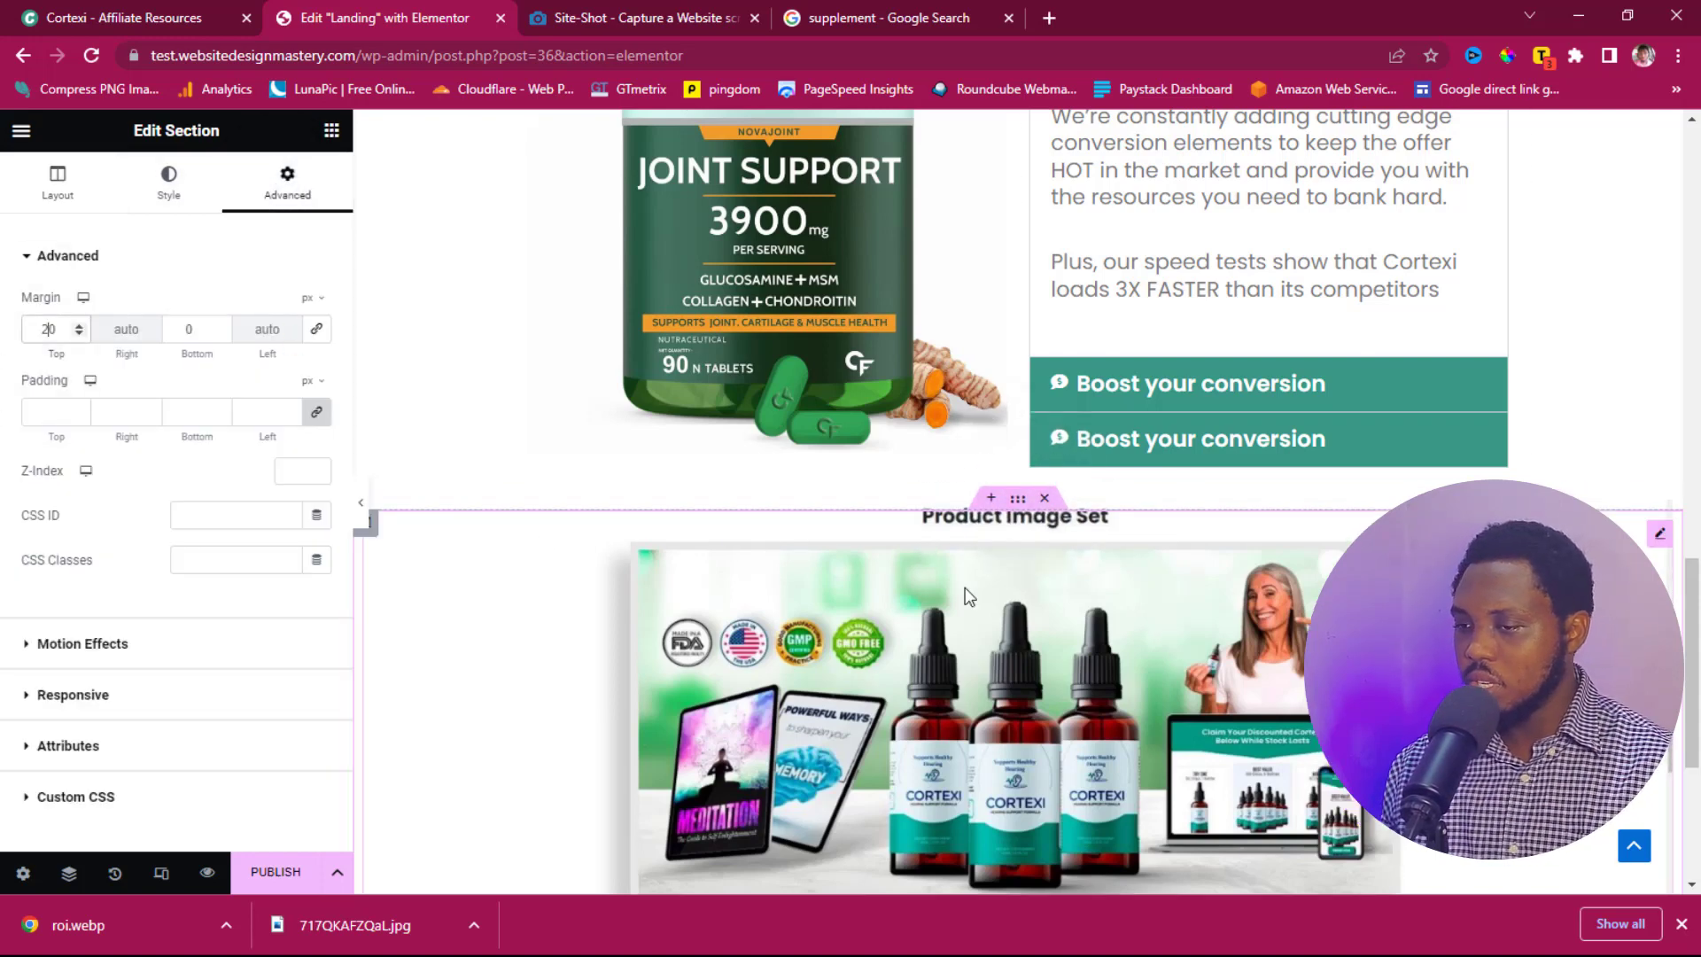
pyautogui.doubleClick(48, 329)
pyautogui.write('40')
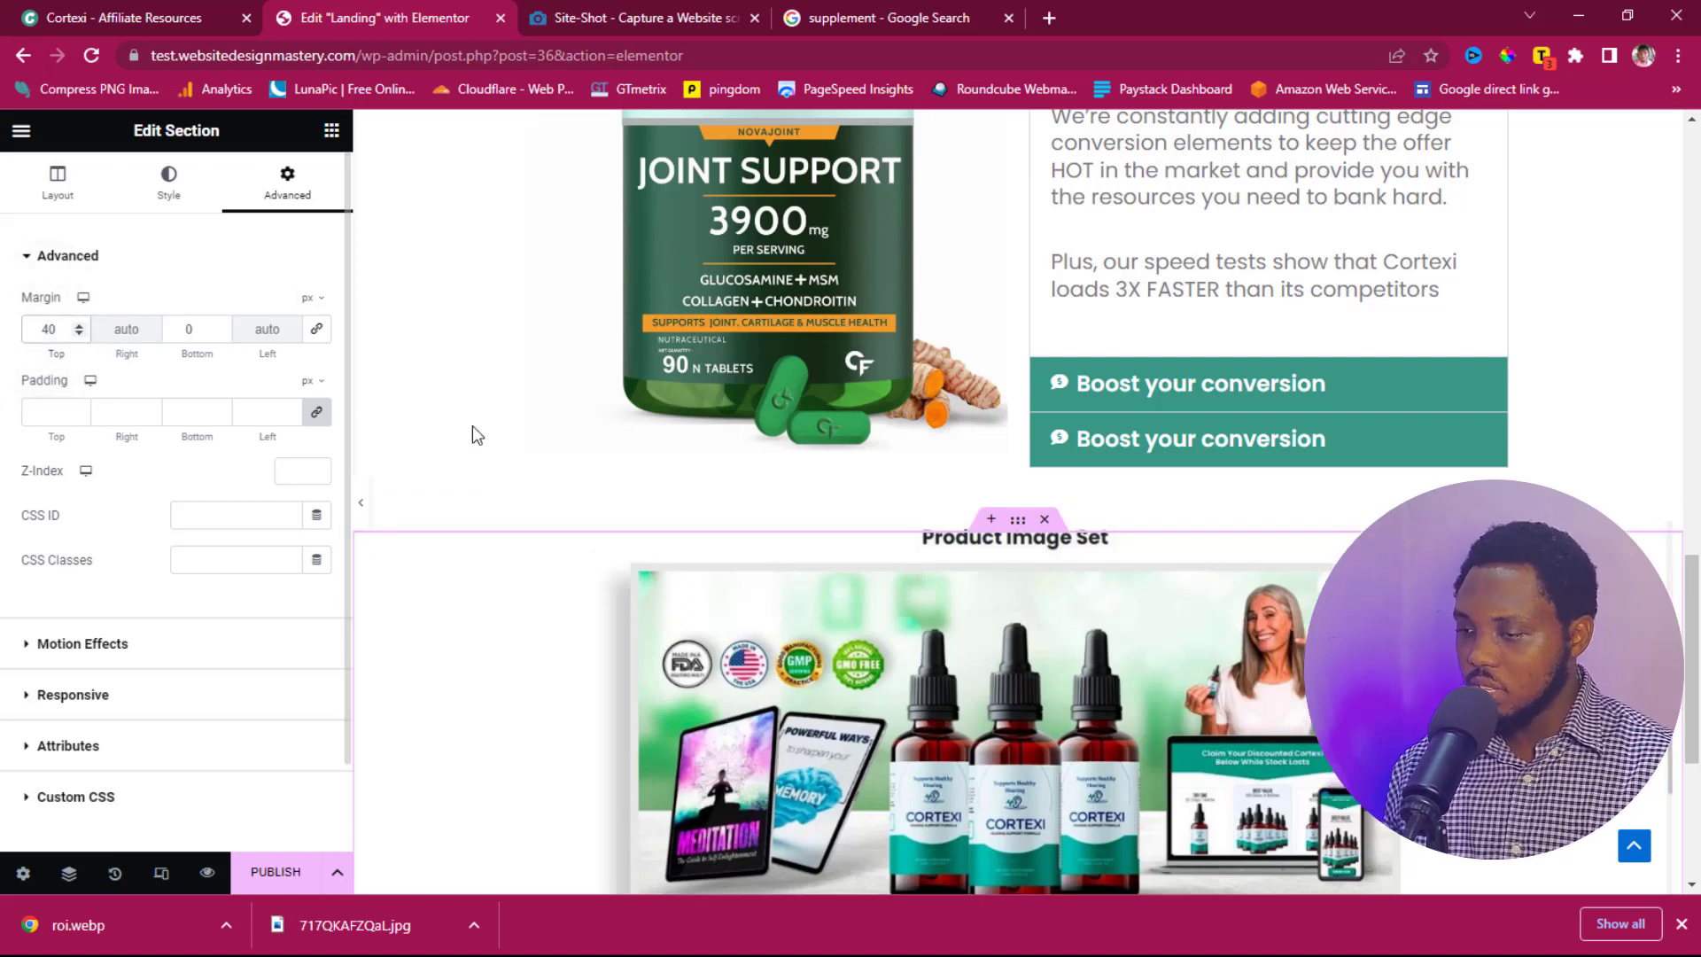
pyautogui.hotkey('ctrl', 'shift', 'Tab')
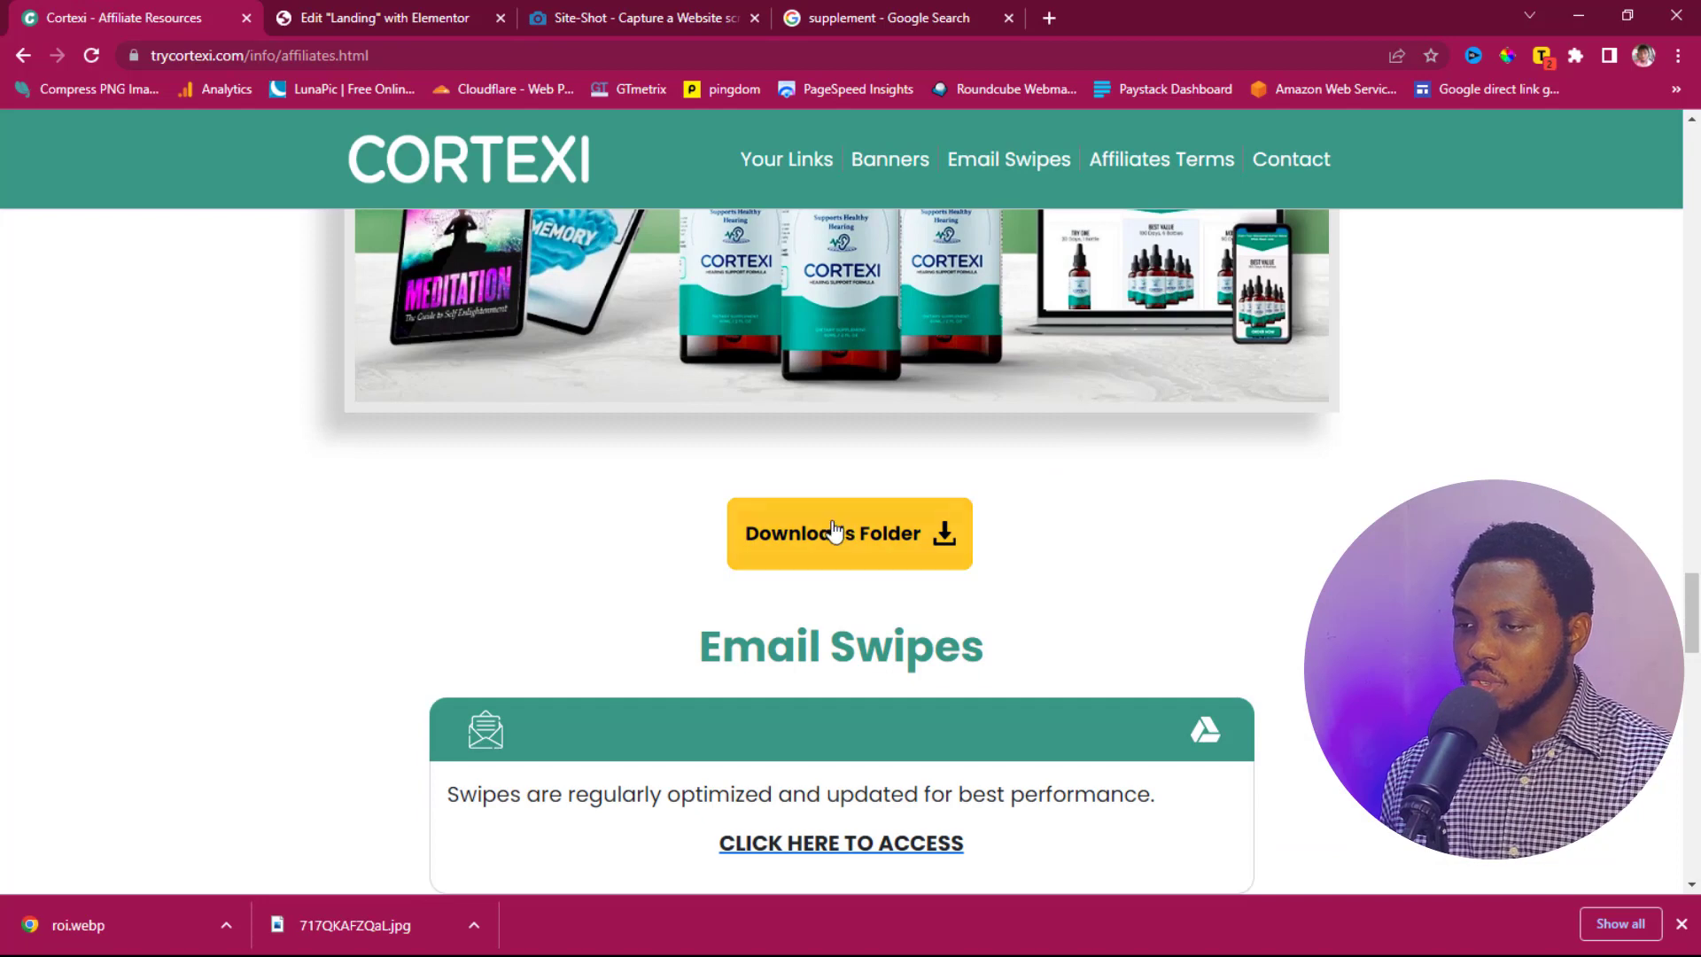
# Step: Switch to the Elementor editor, add a single-column section below the Product Image Set picture and place a three-column inner section in it
pyautogui.click(355, 17)
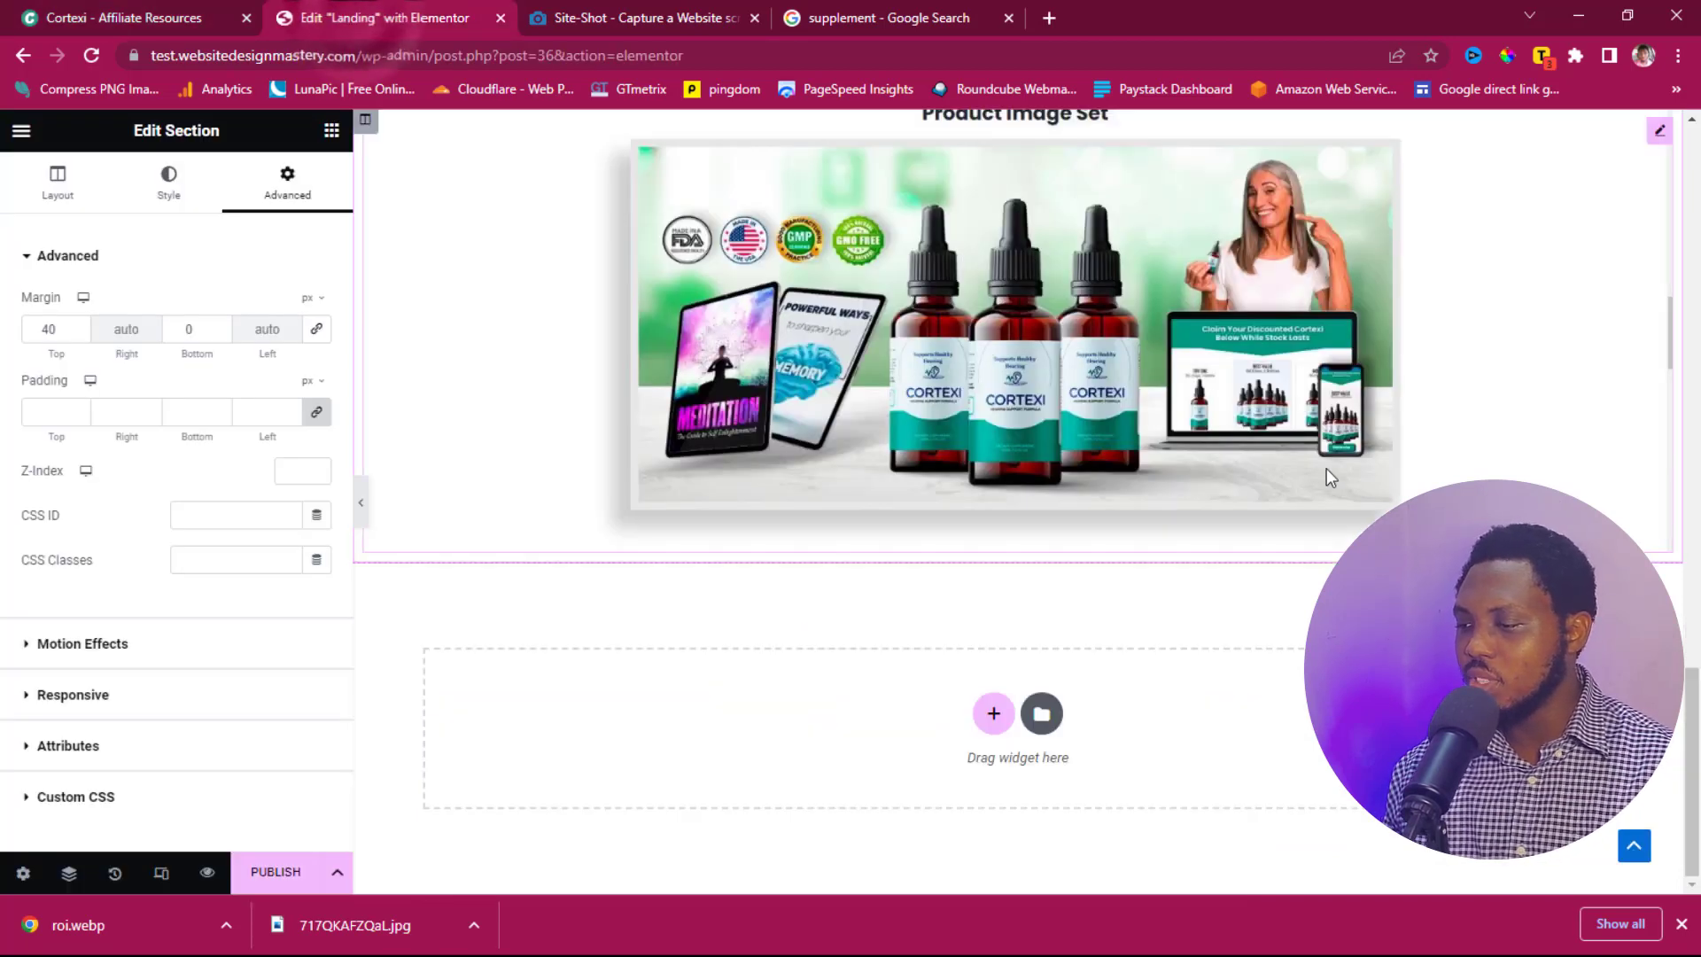
pyautogui.click(993, 713)
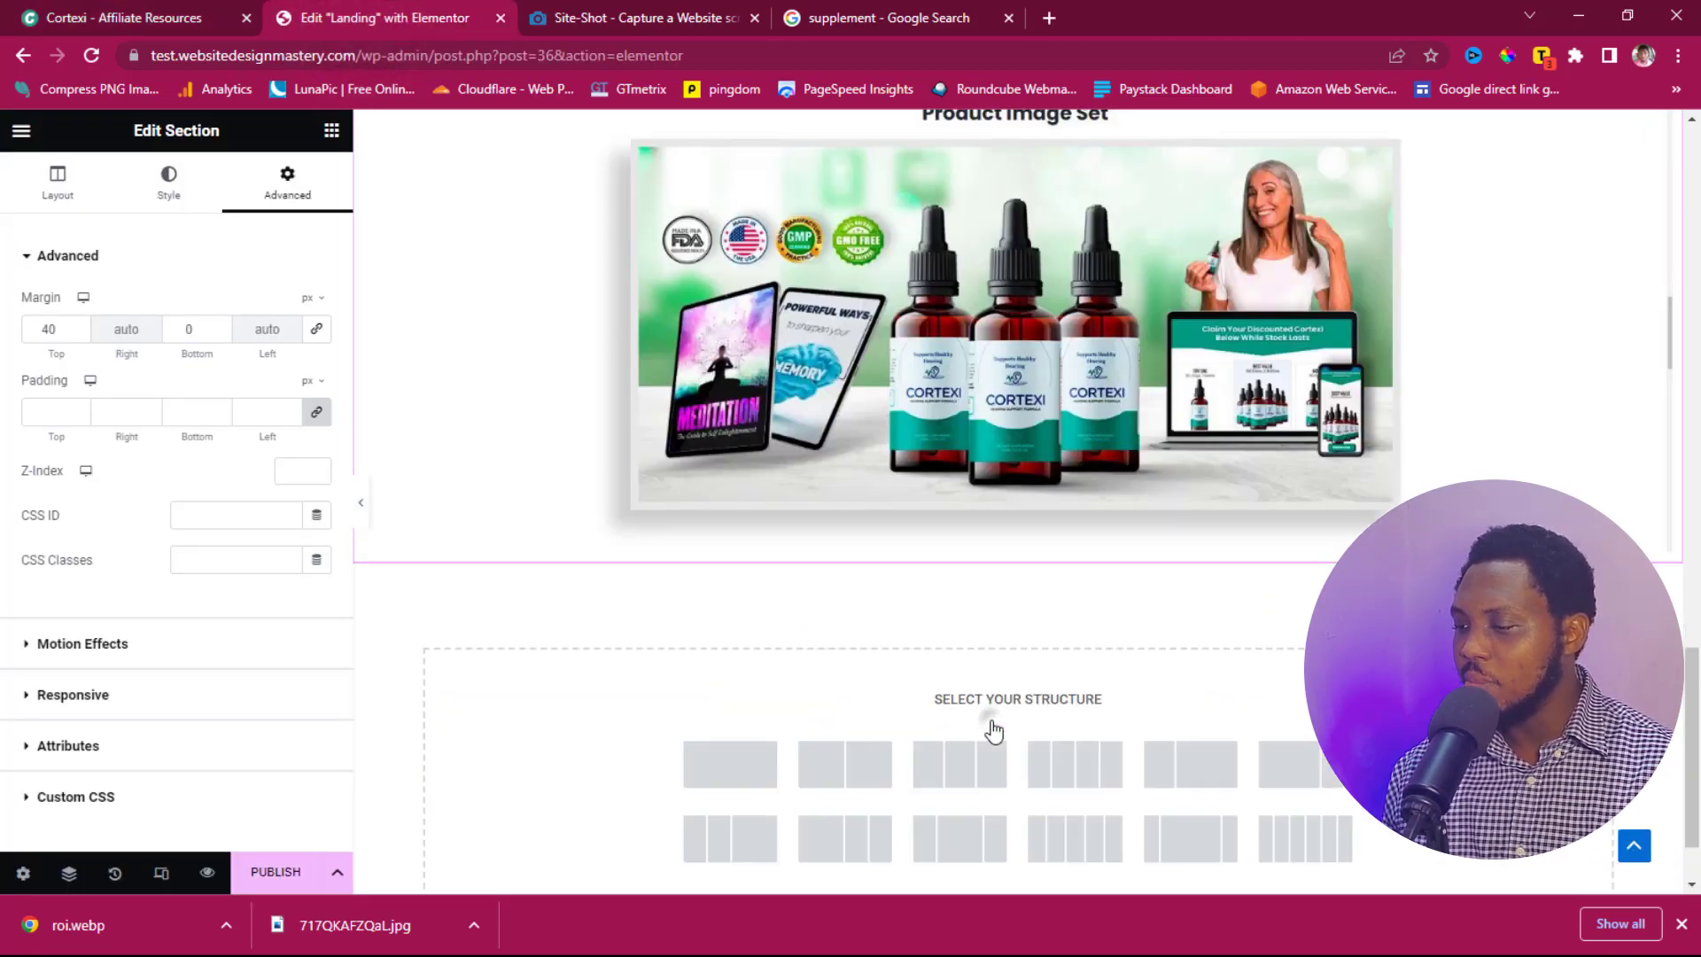
pyautogui.click(723, 773)
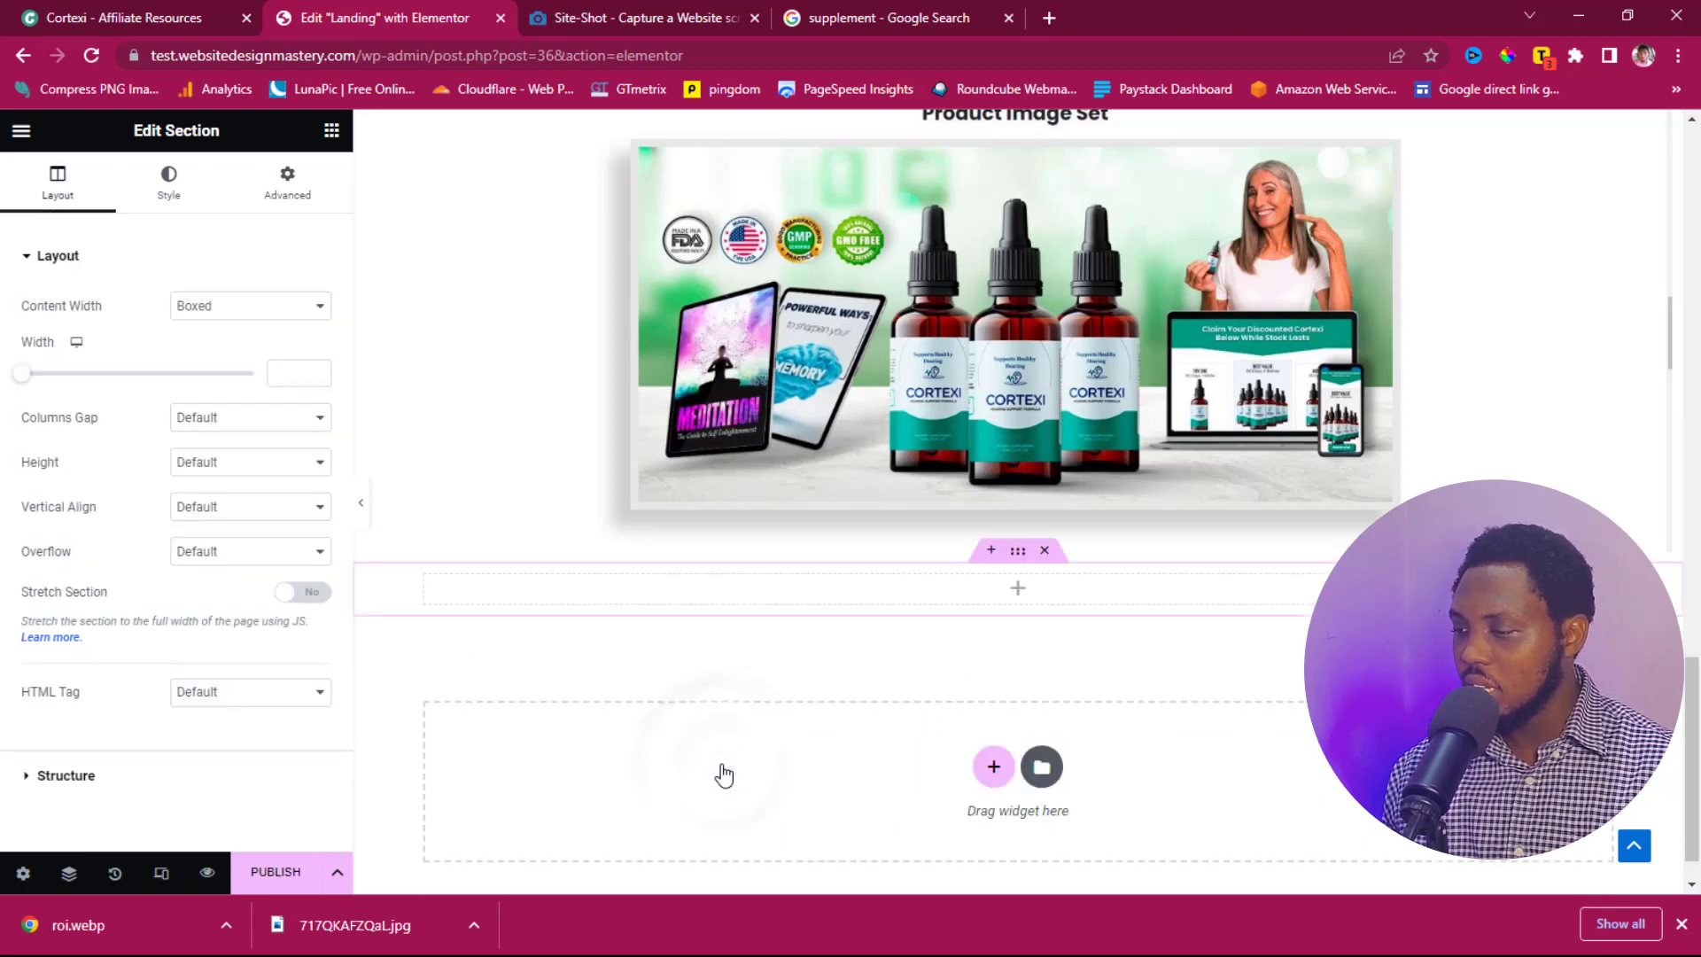
pyautogui.click(1020, 589)
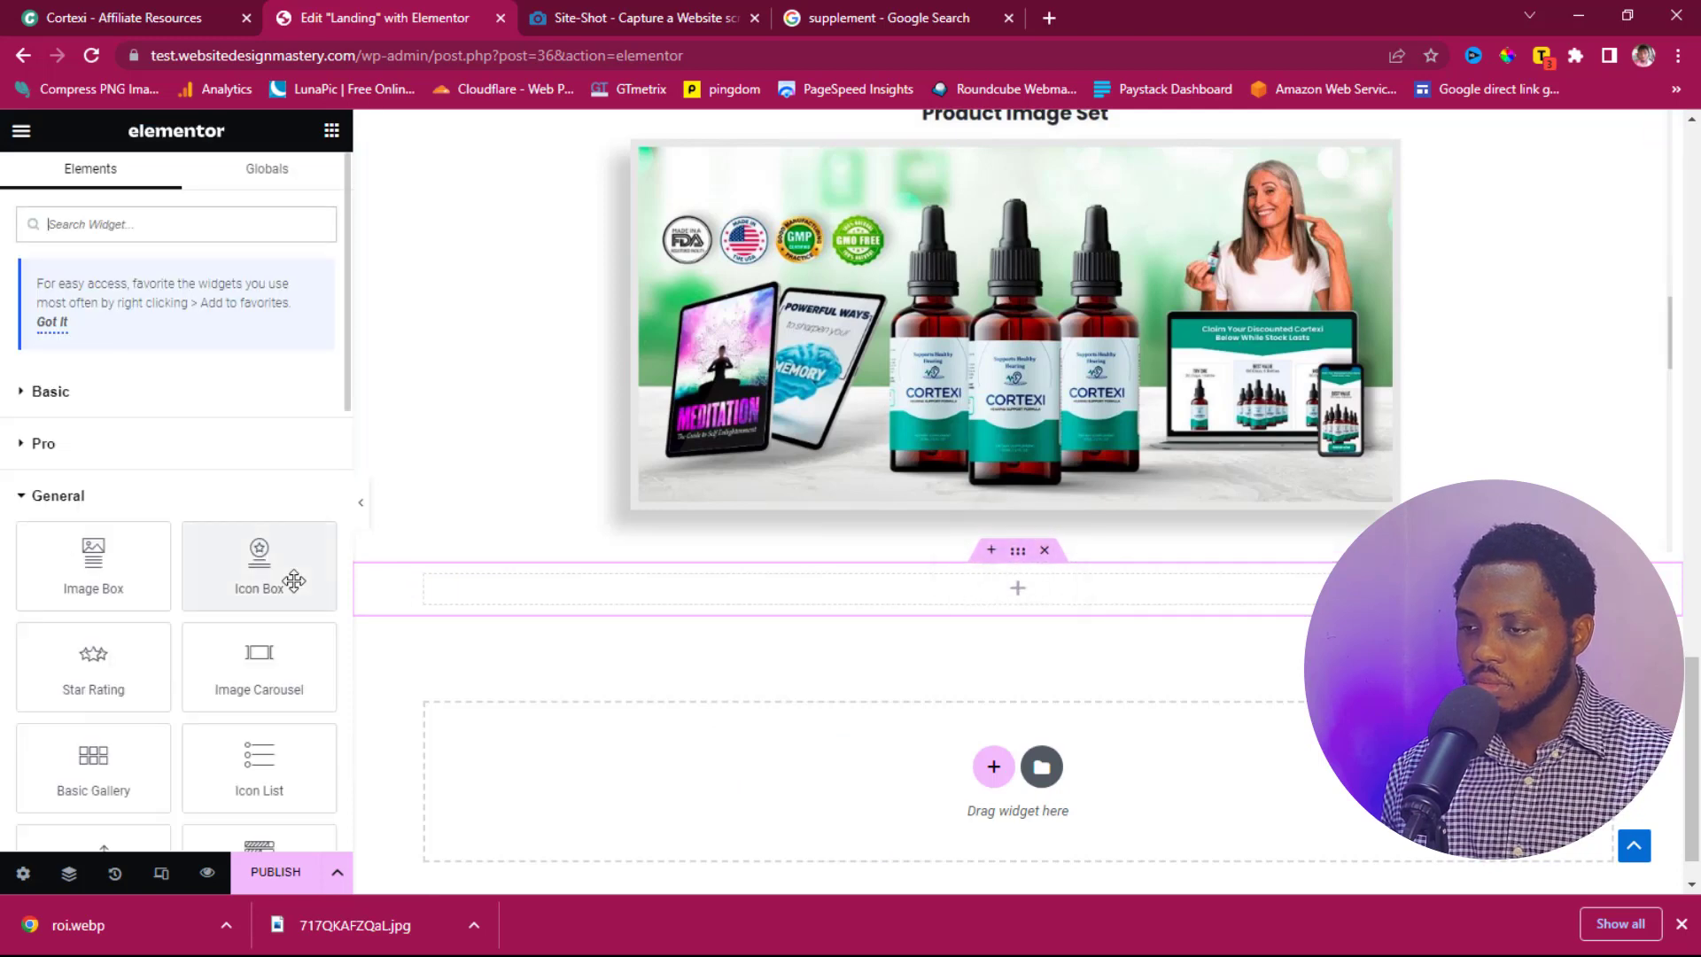
pyautogui.click(101, 405)
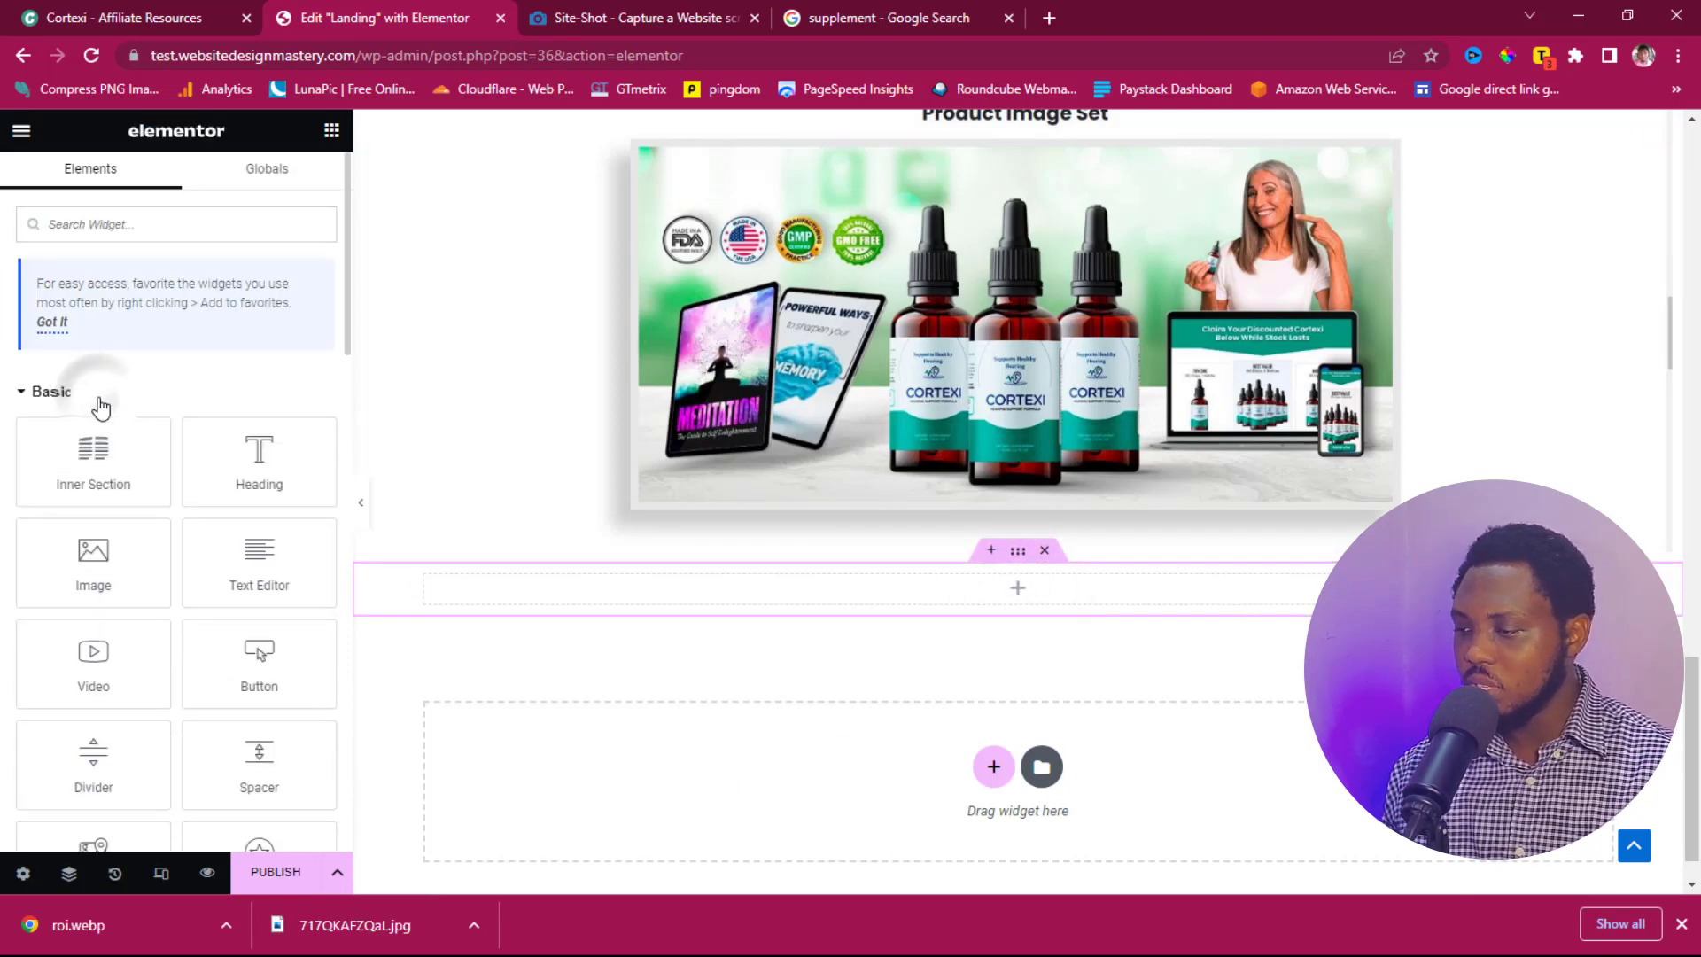
pyautogui.moveTo(105, 470); pyautogui.dragTo(1048, 590)
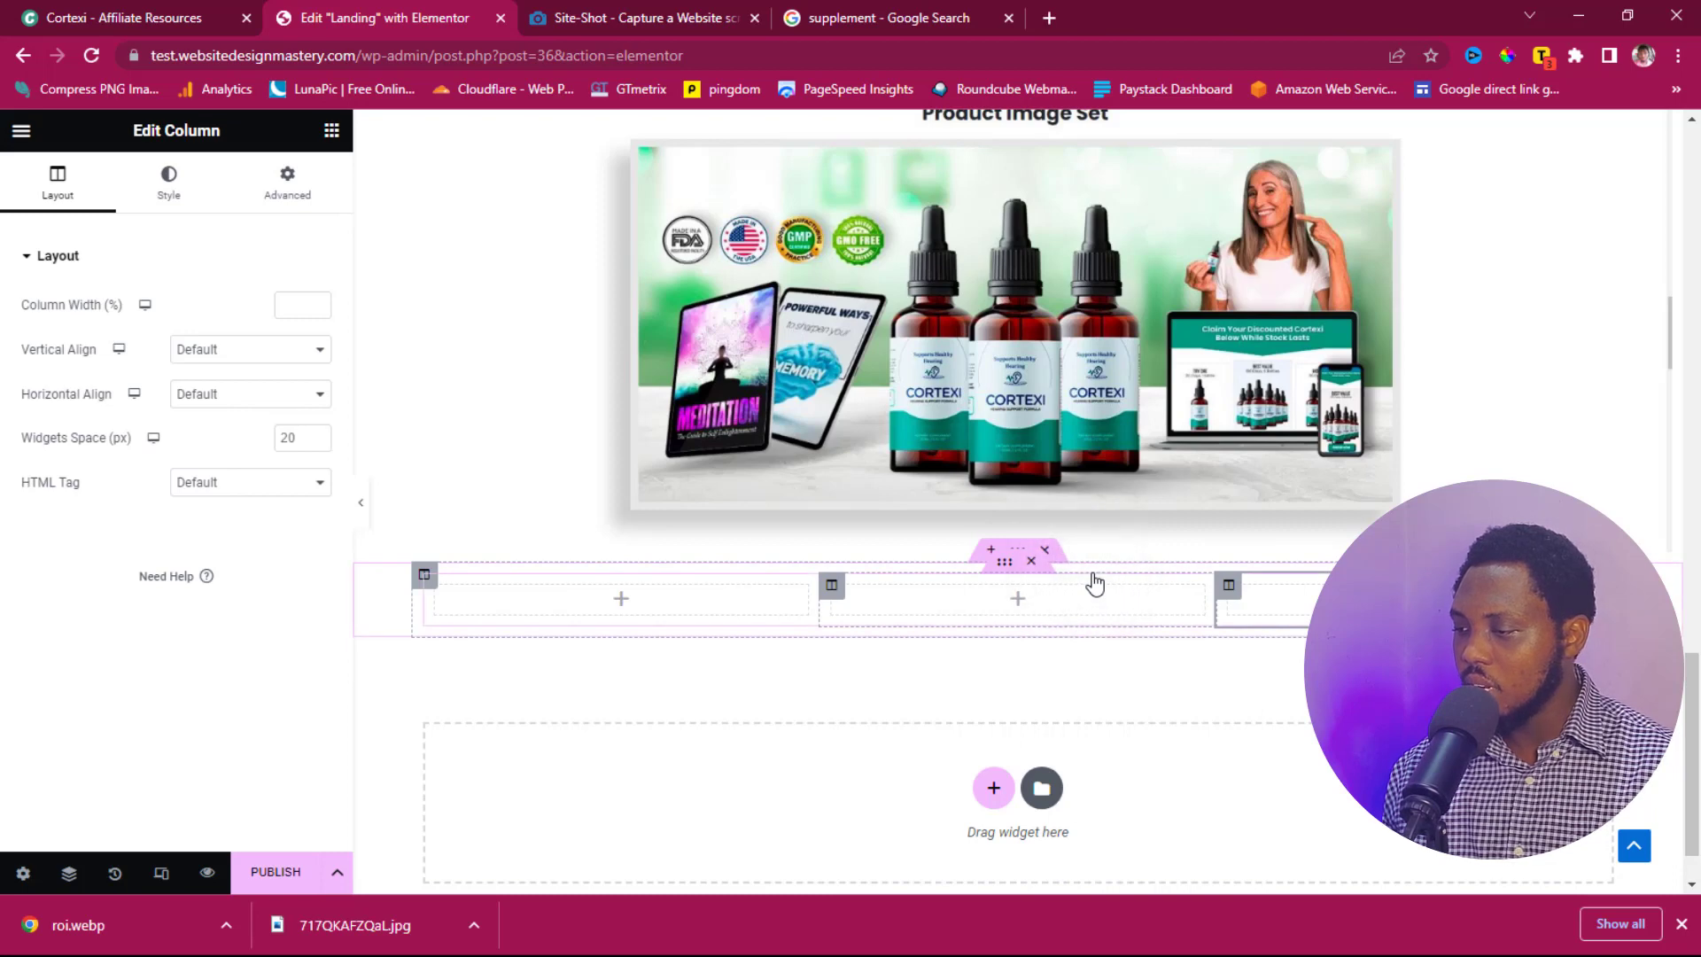
# Step: Insert a button in the middle column of the inner section, justify it and set its text to Download Faster
pyautogui.click(1015, 600)
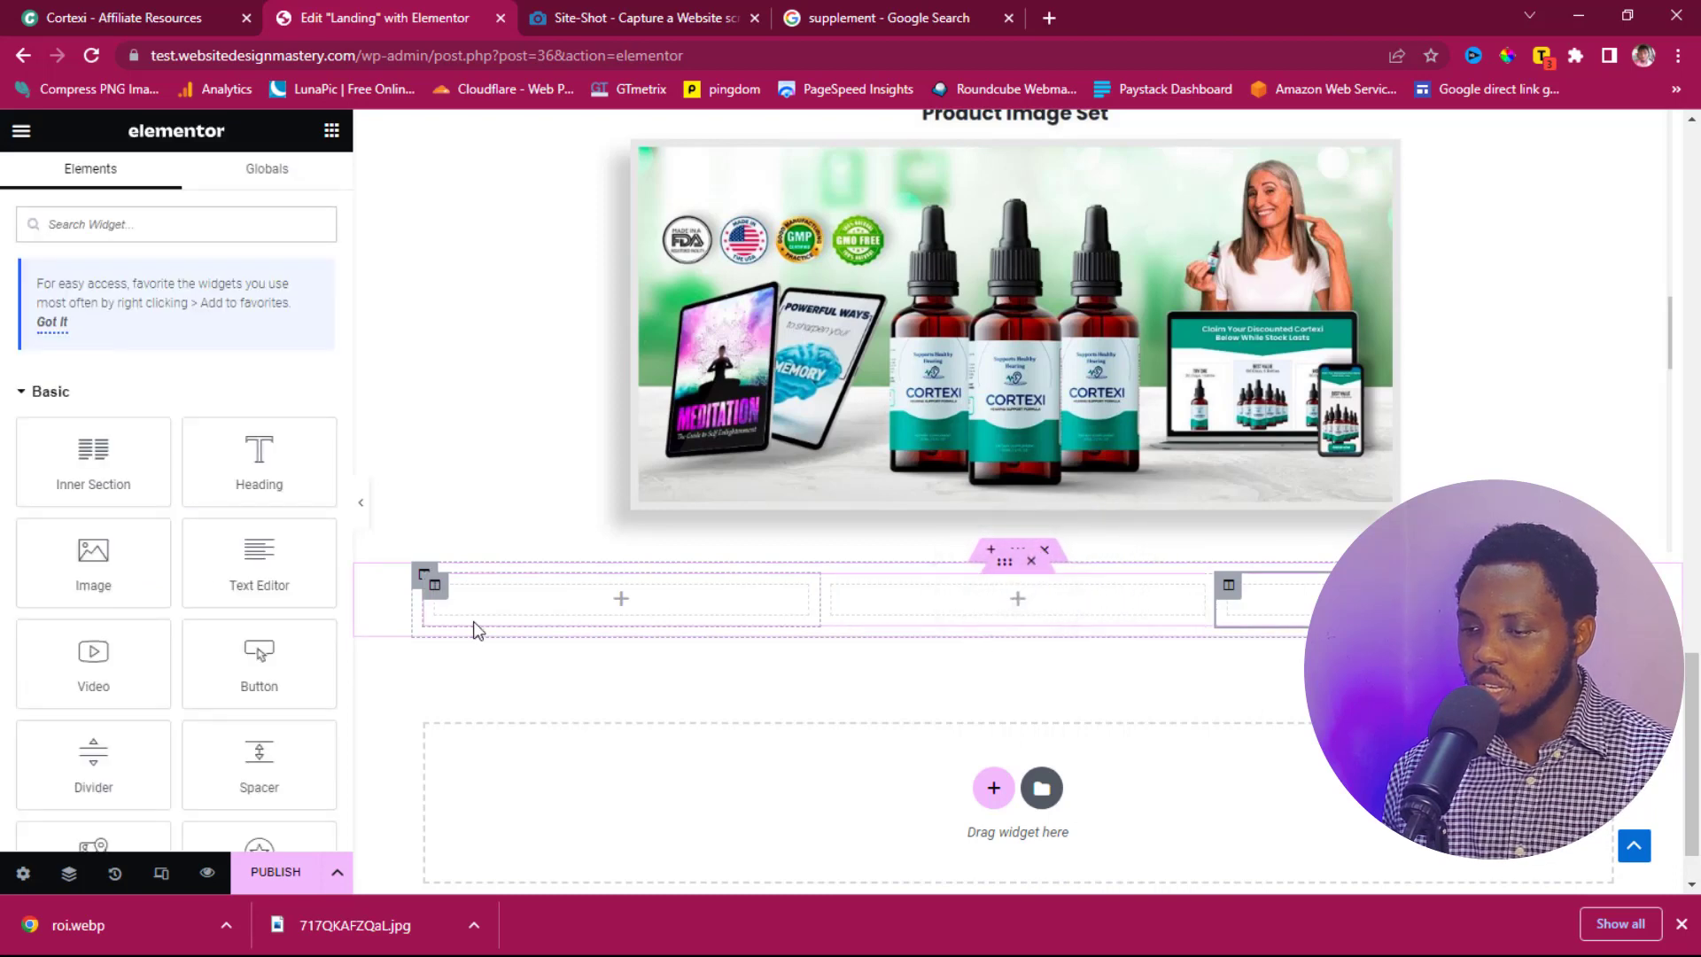
pyautogui.moveTo(257, 678); pyautogui.dragTo(987, 605)
pyautogui.click(317, 463)
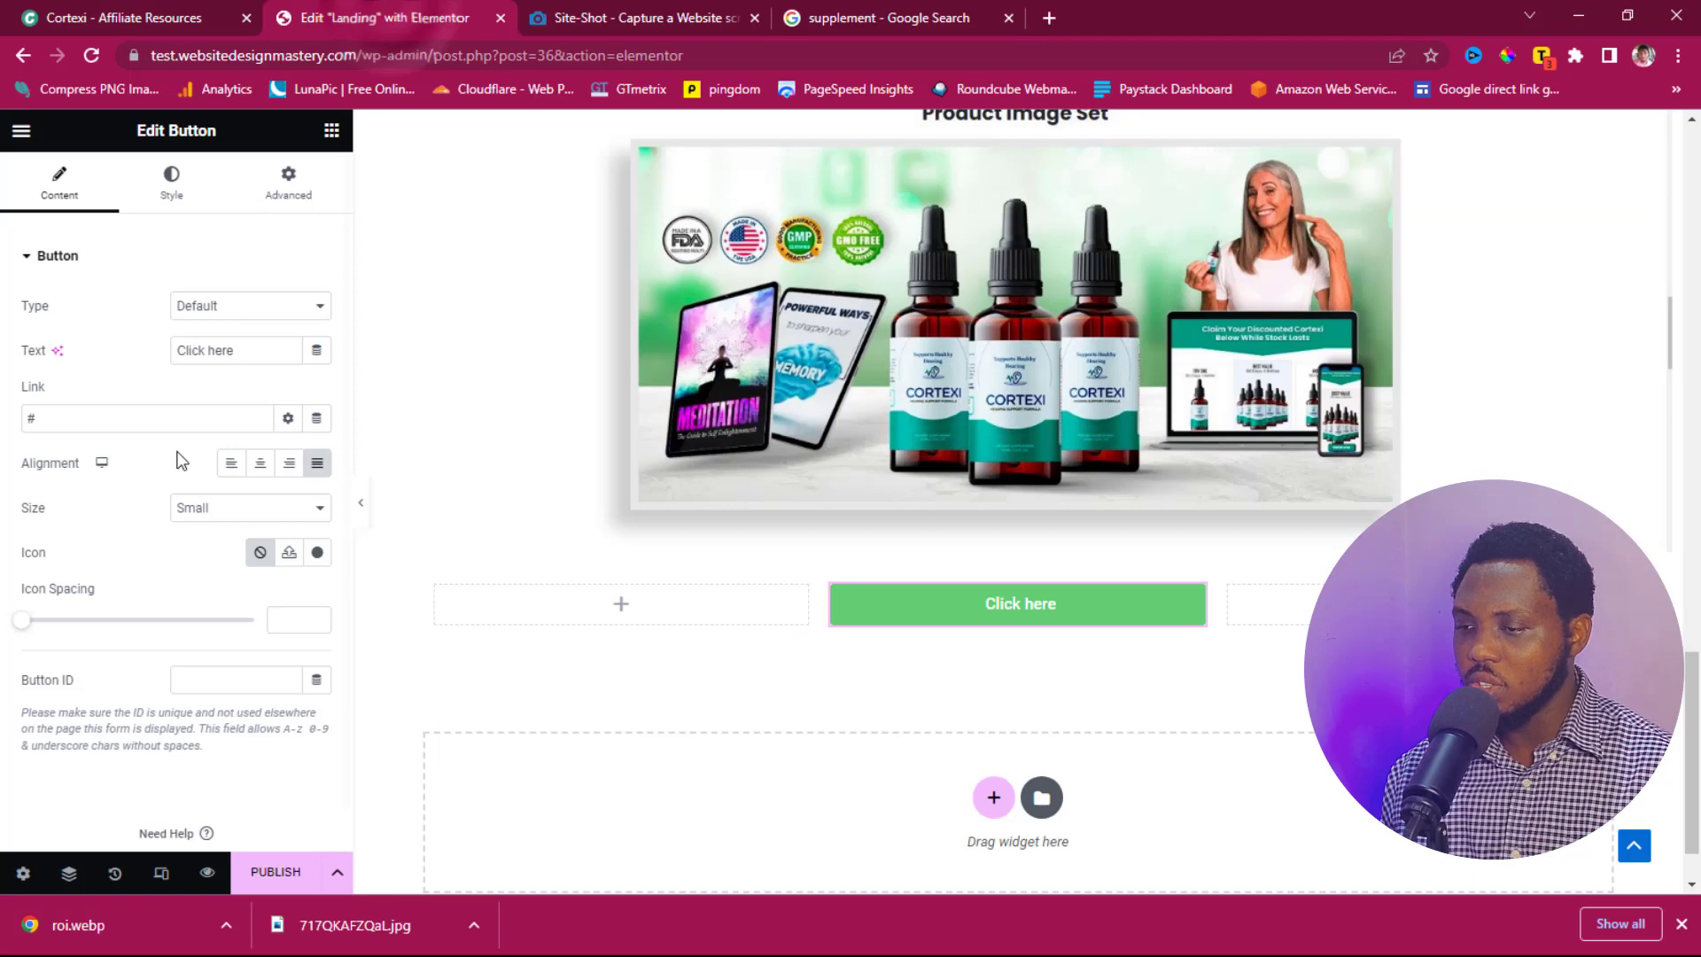
pyautogui.tripleClick(247, 350)
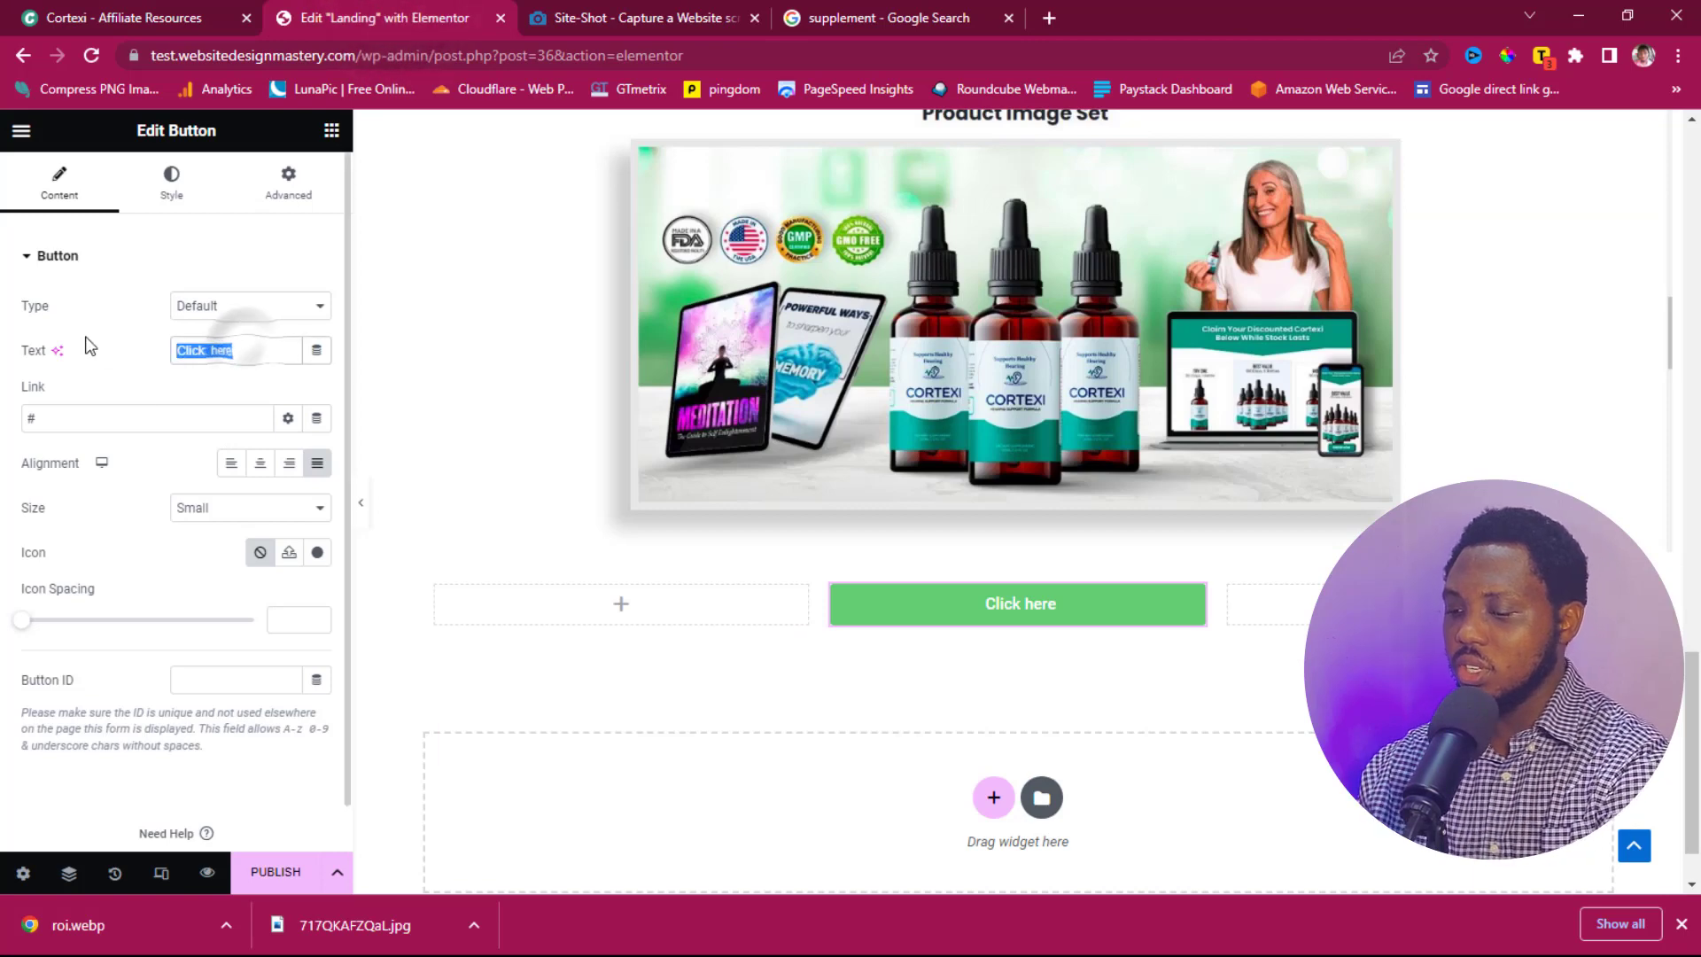
pyautogui.write('Download Faster')
# Step: Search the icon library for download and add the cloud download icon to the button
pyautogui.click(317, 553)
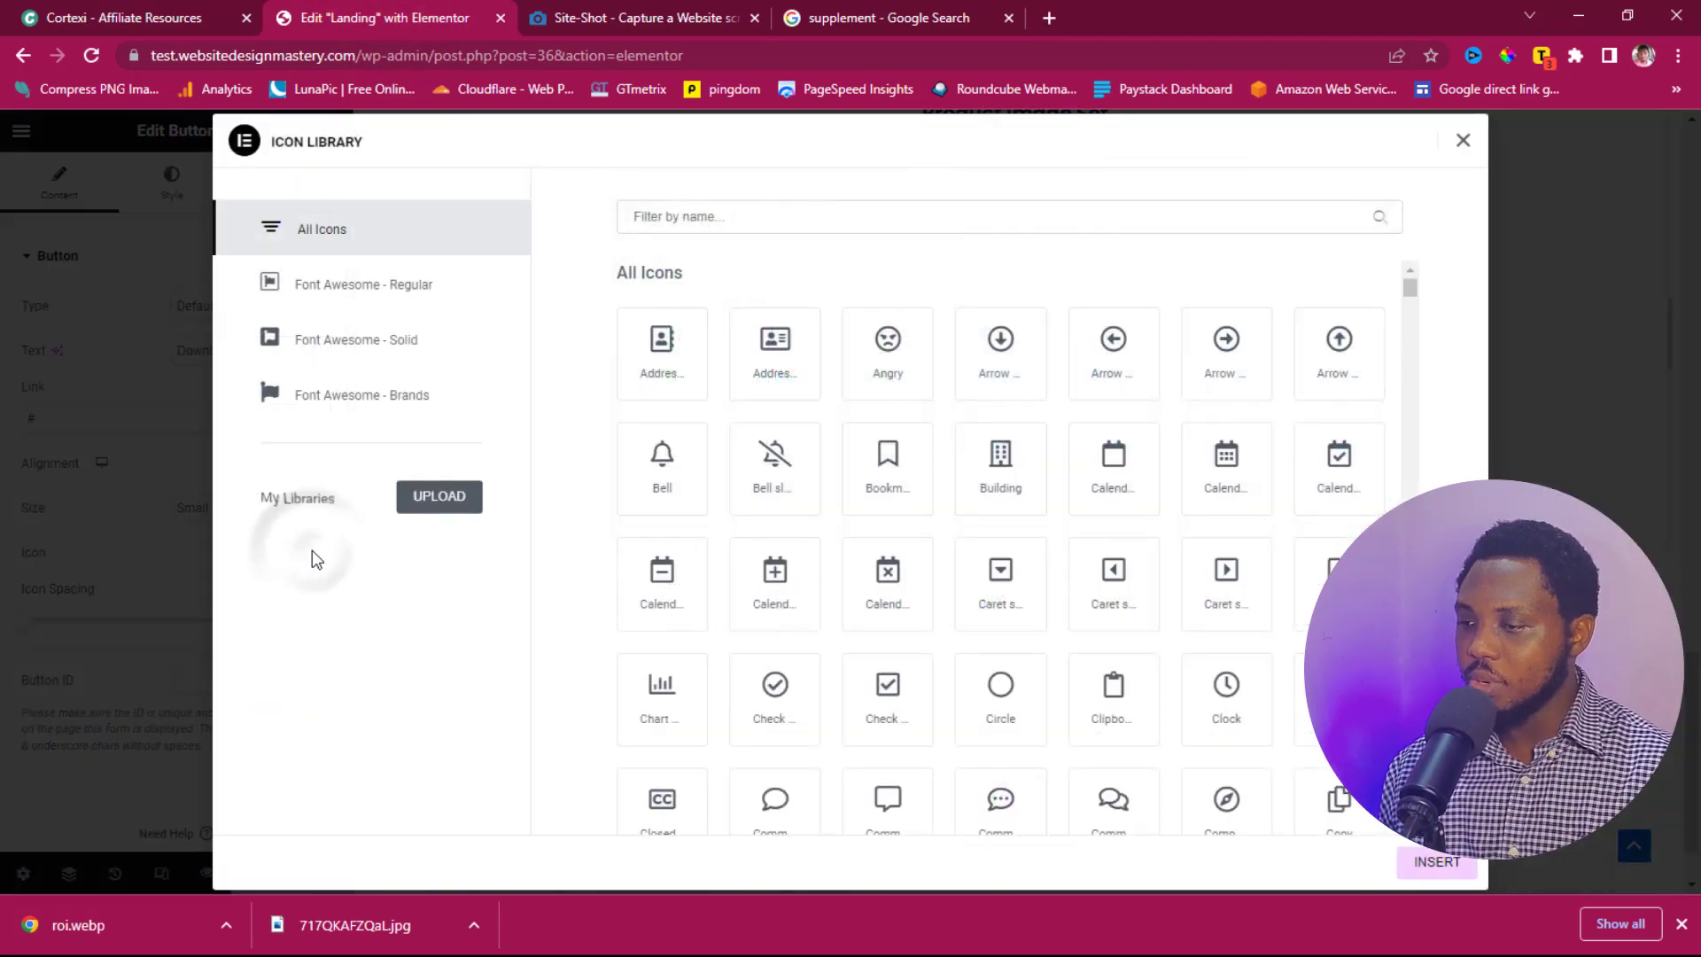
pyautogui.click(679, 220)
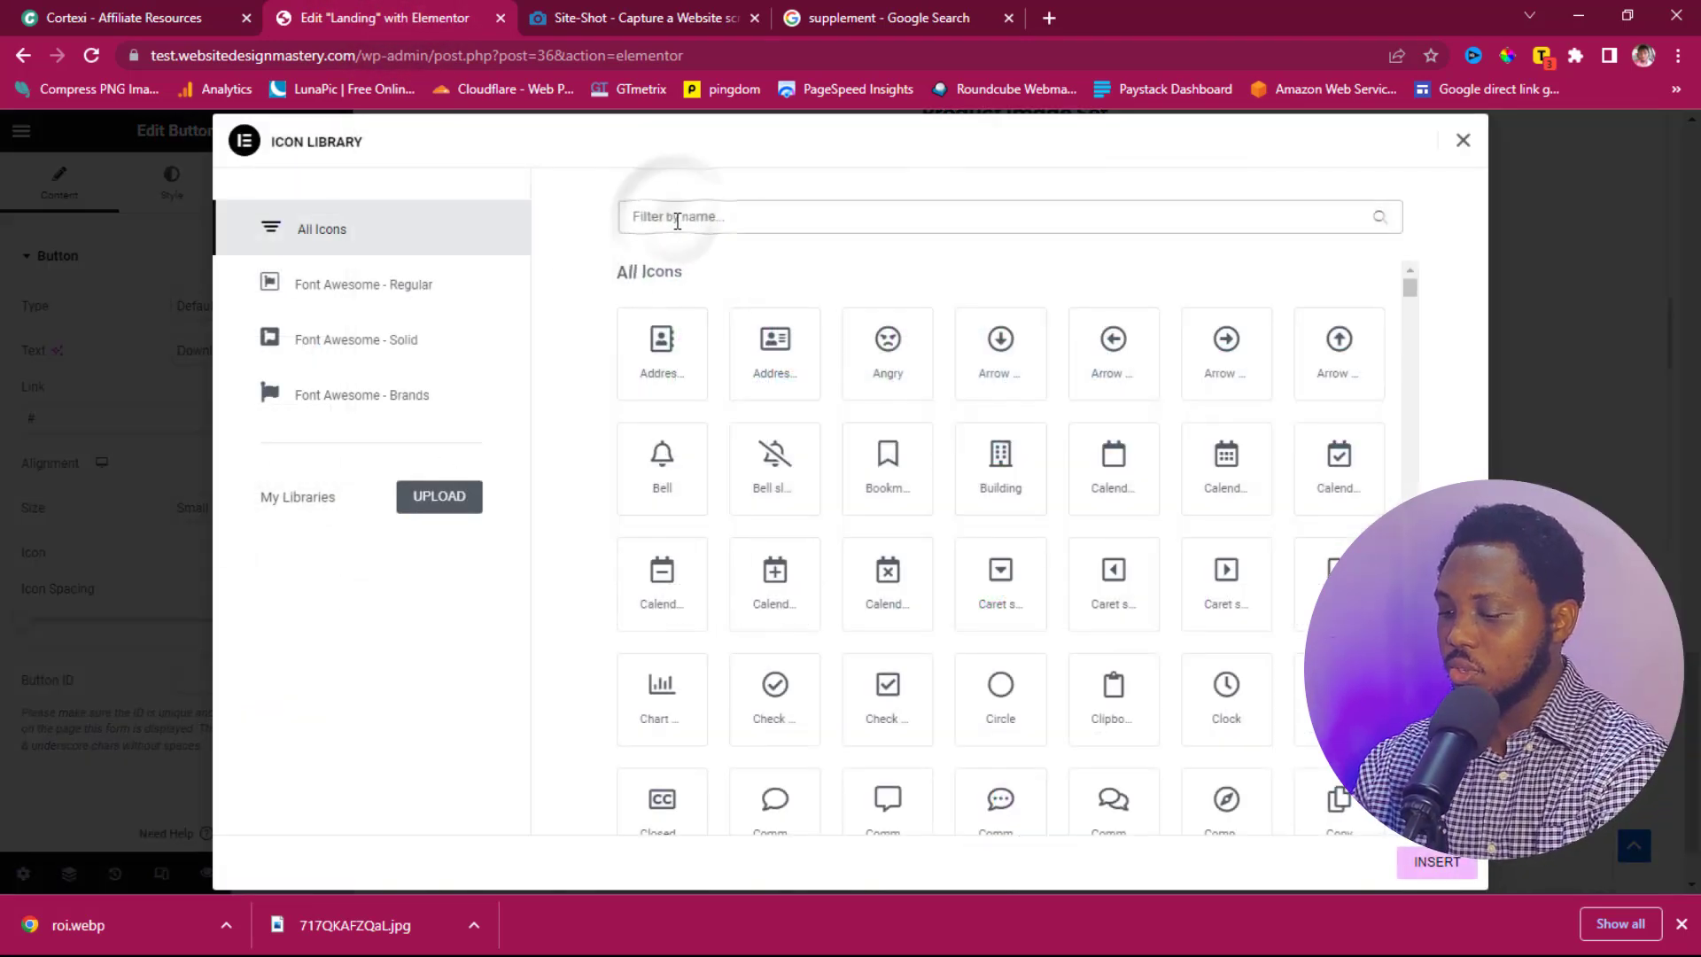
pyautogui.write('download')
pyautogui.click(661, 352)
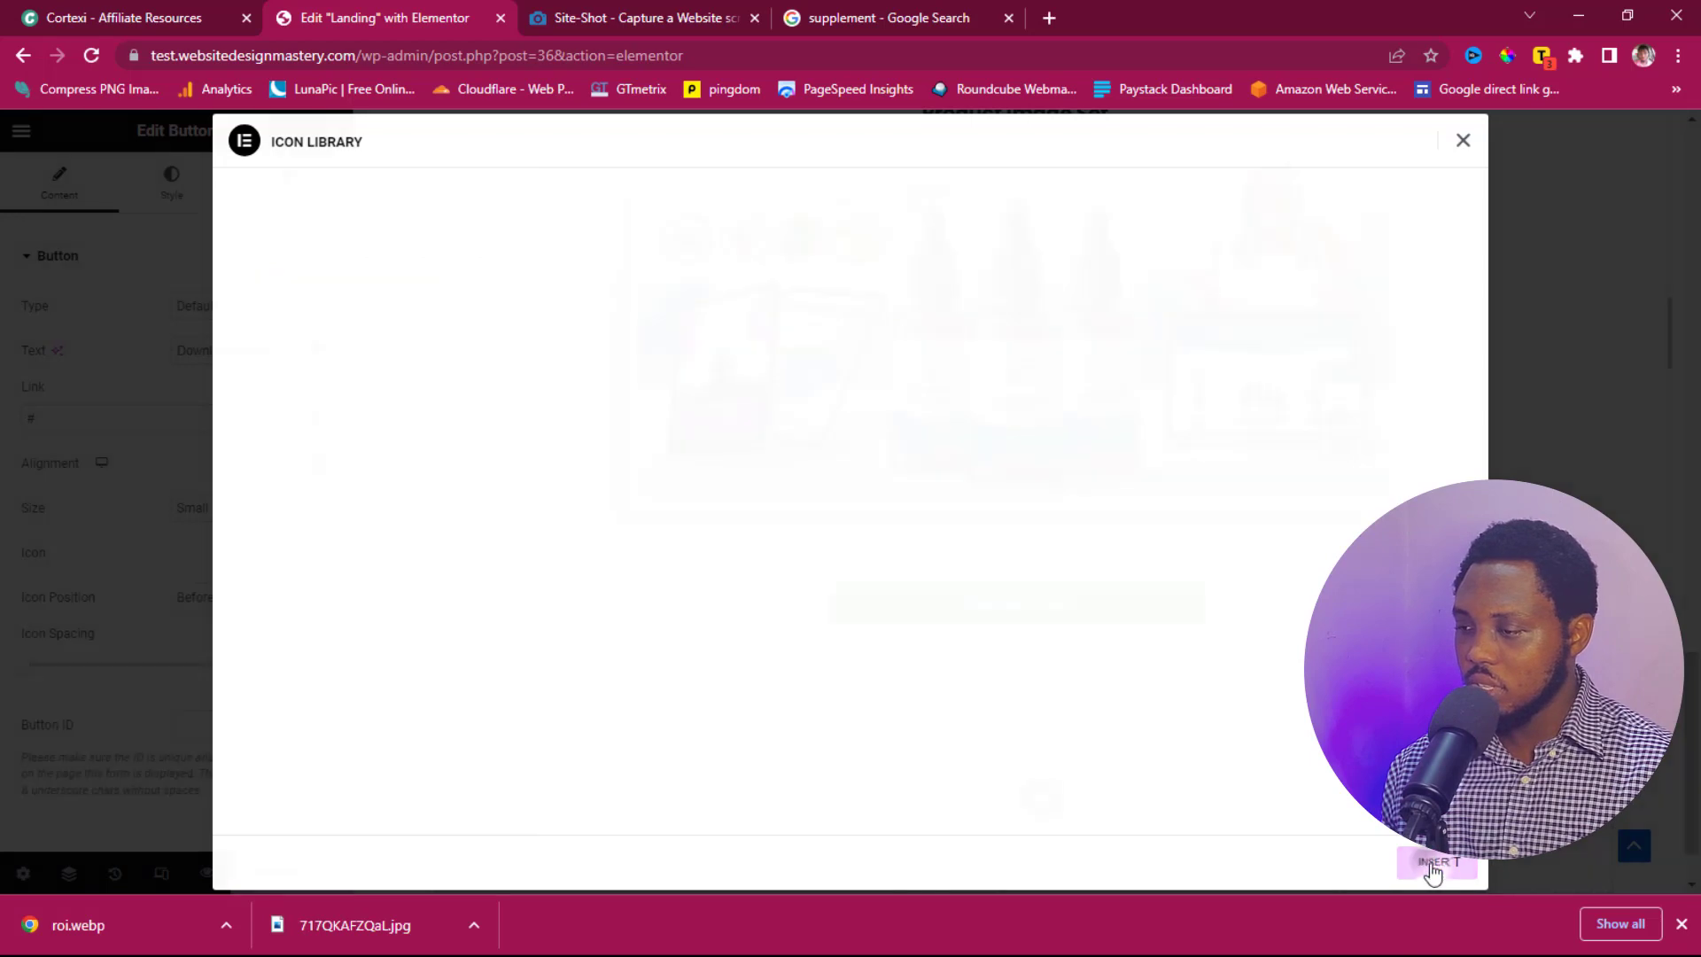
pyautogui.click(1437, 861)
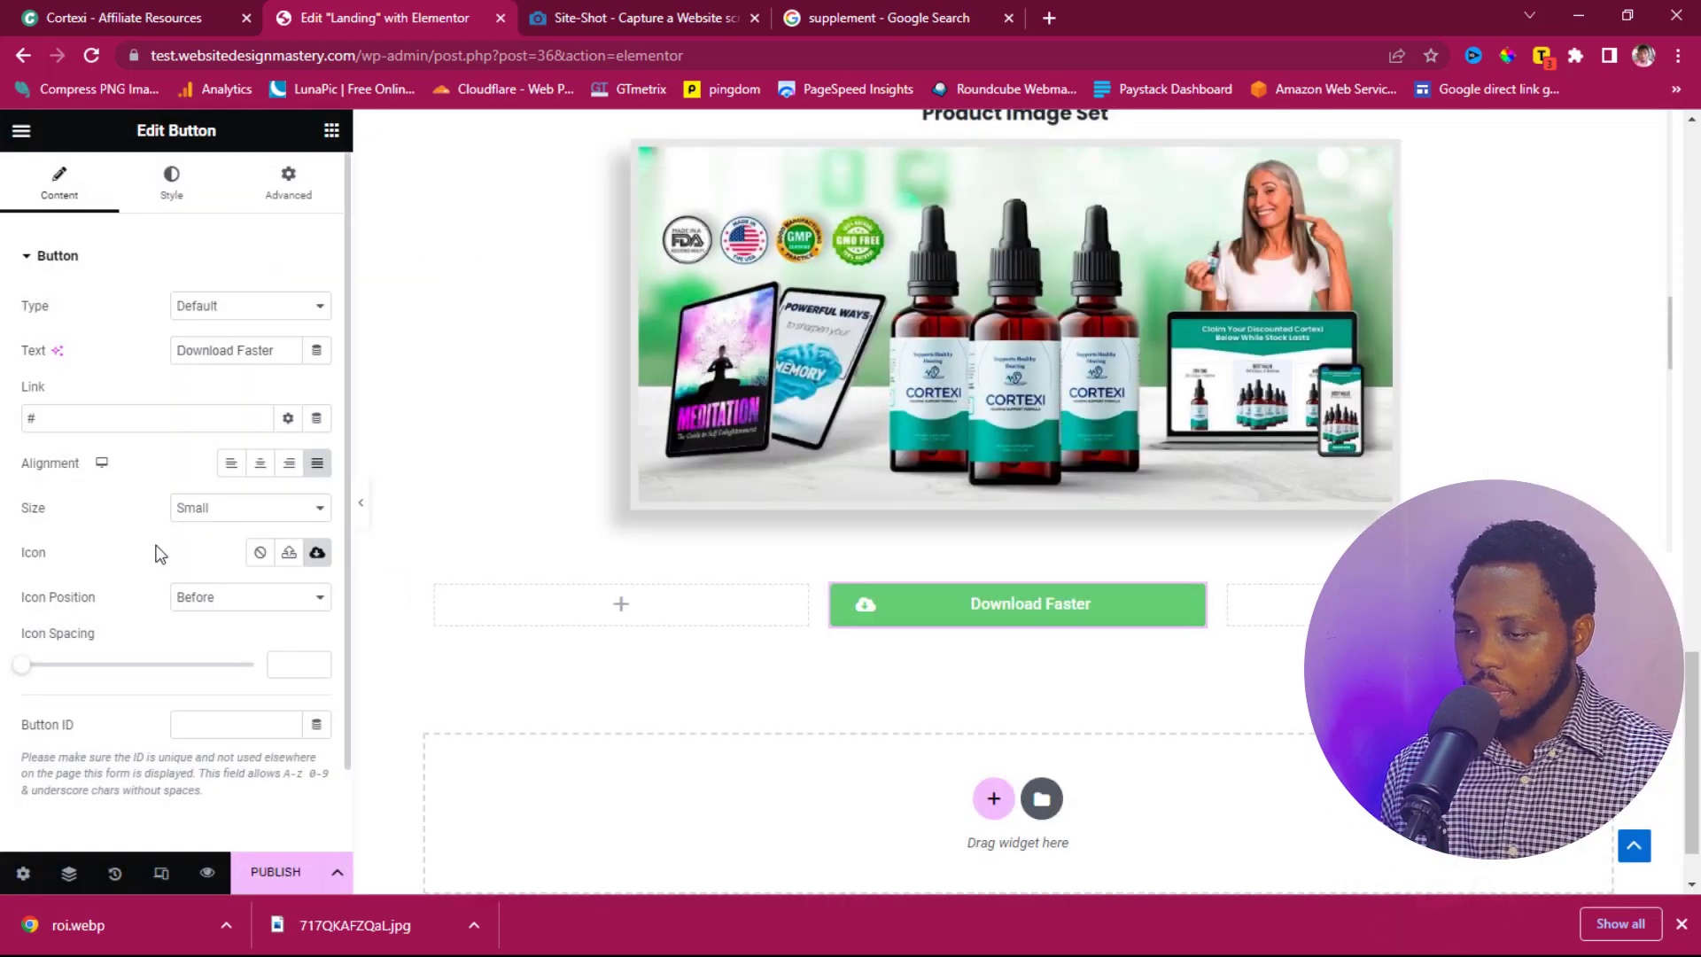
# Step: Set the button's icon position to After and the button size to Large
pyautogui.click(255, 597)
pyautogui.click(237, 635)
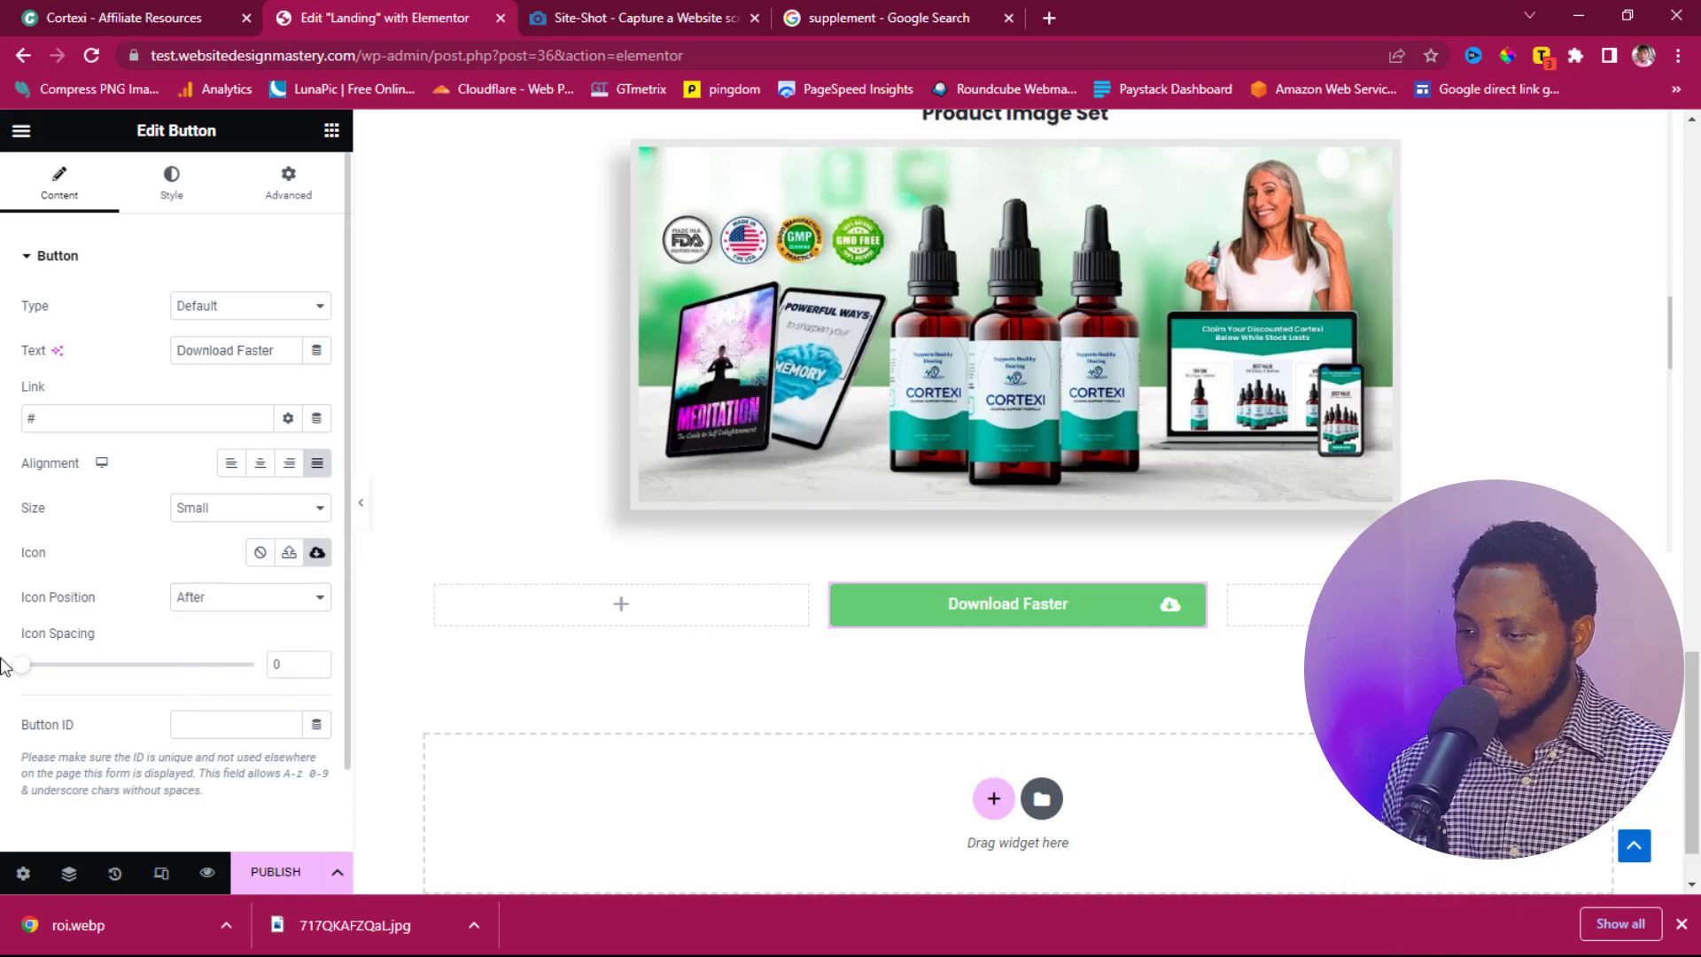
pyautogui.click(243, 512)
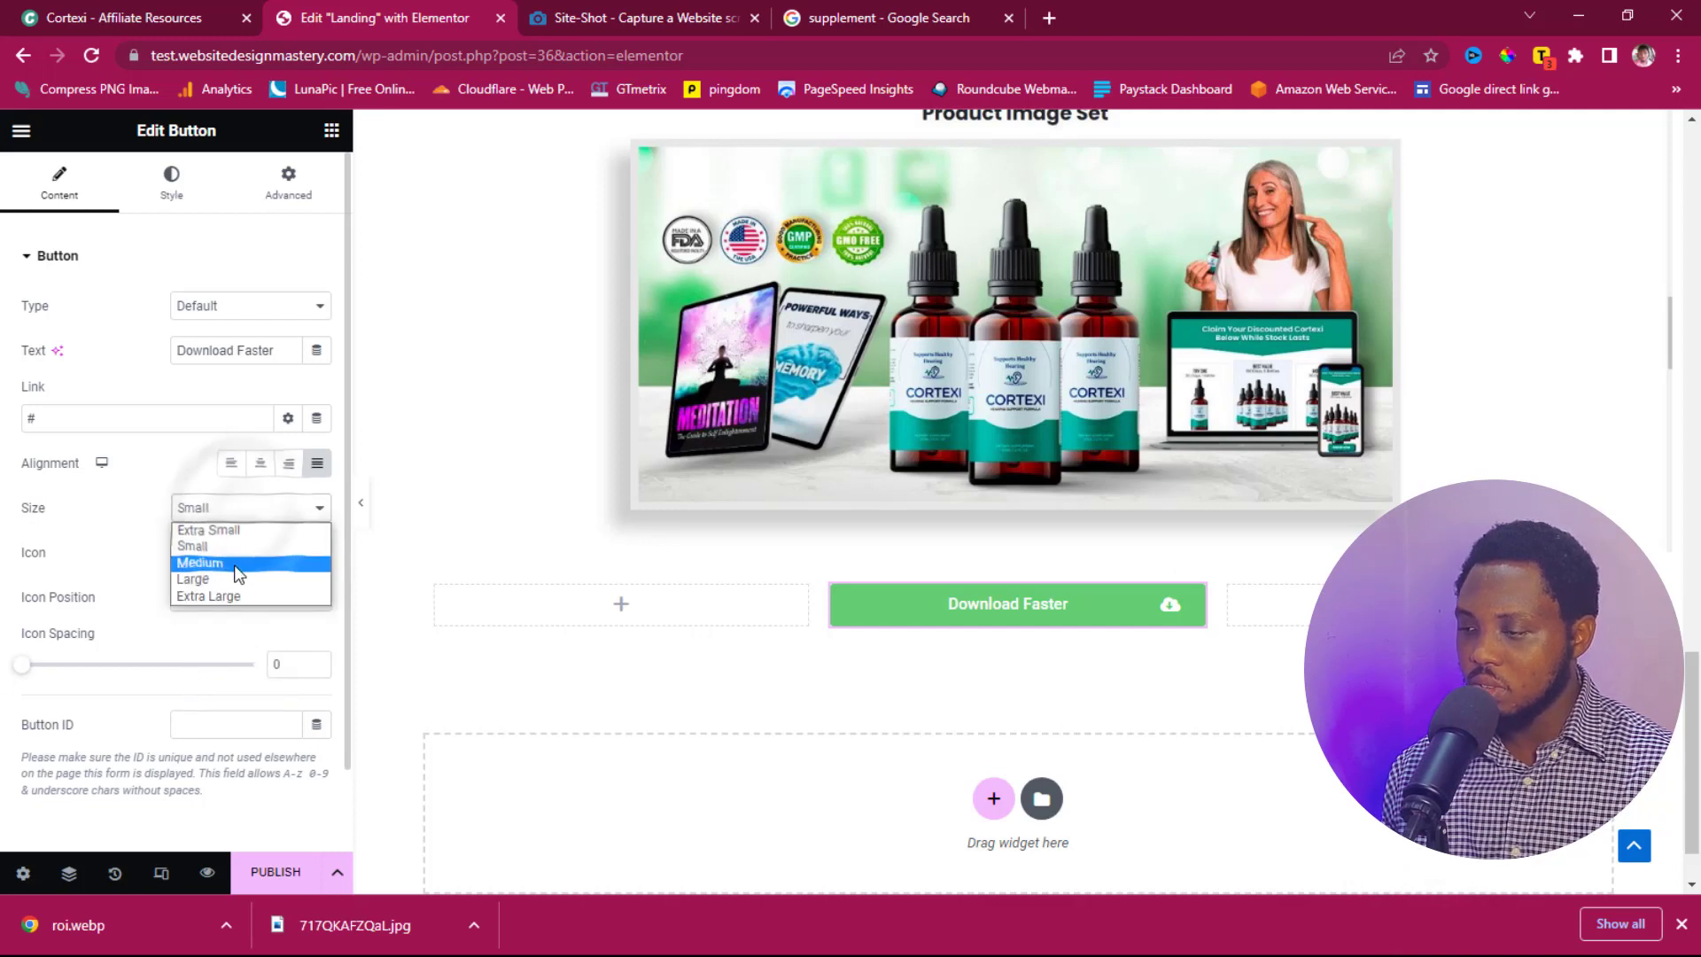
pyautogui.click(234, 576)
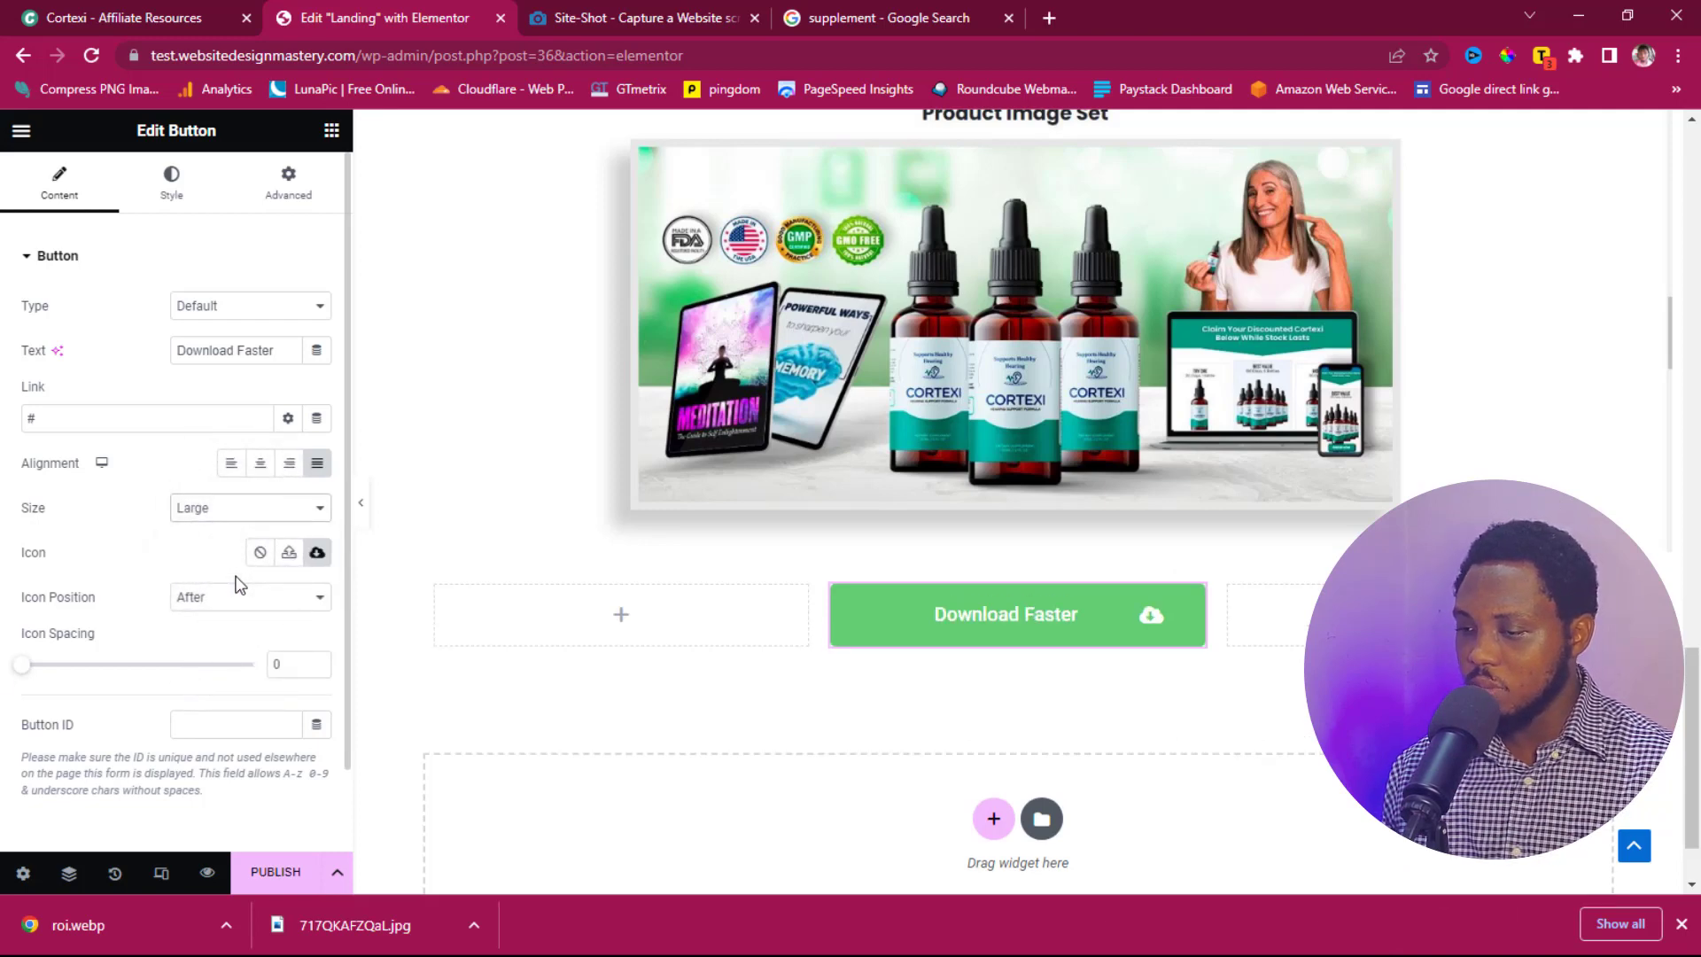
# Step: Set the button's background color to orange #D87C12 and compare it with the Downloads Folder button on the Cortexi page
pyautogui.click(169, 180)
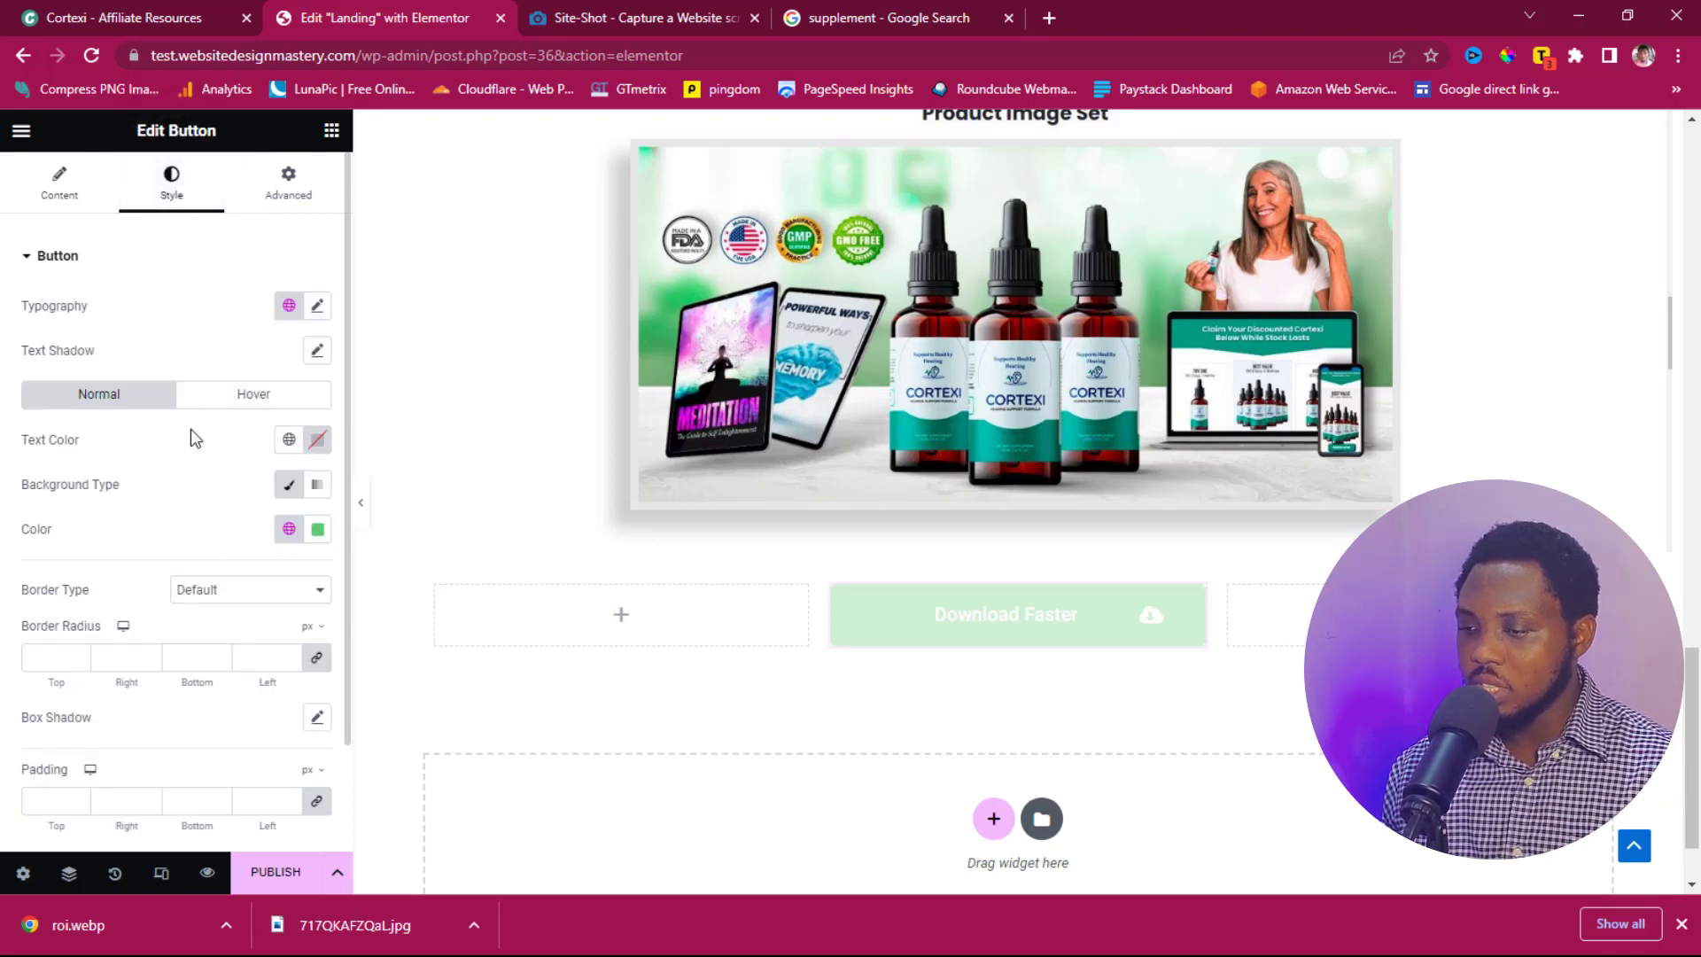
pyautogui.click(317, 530)
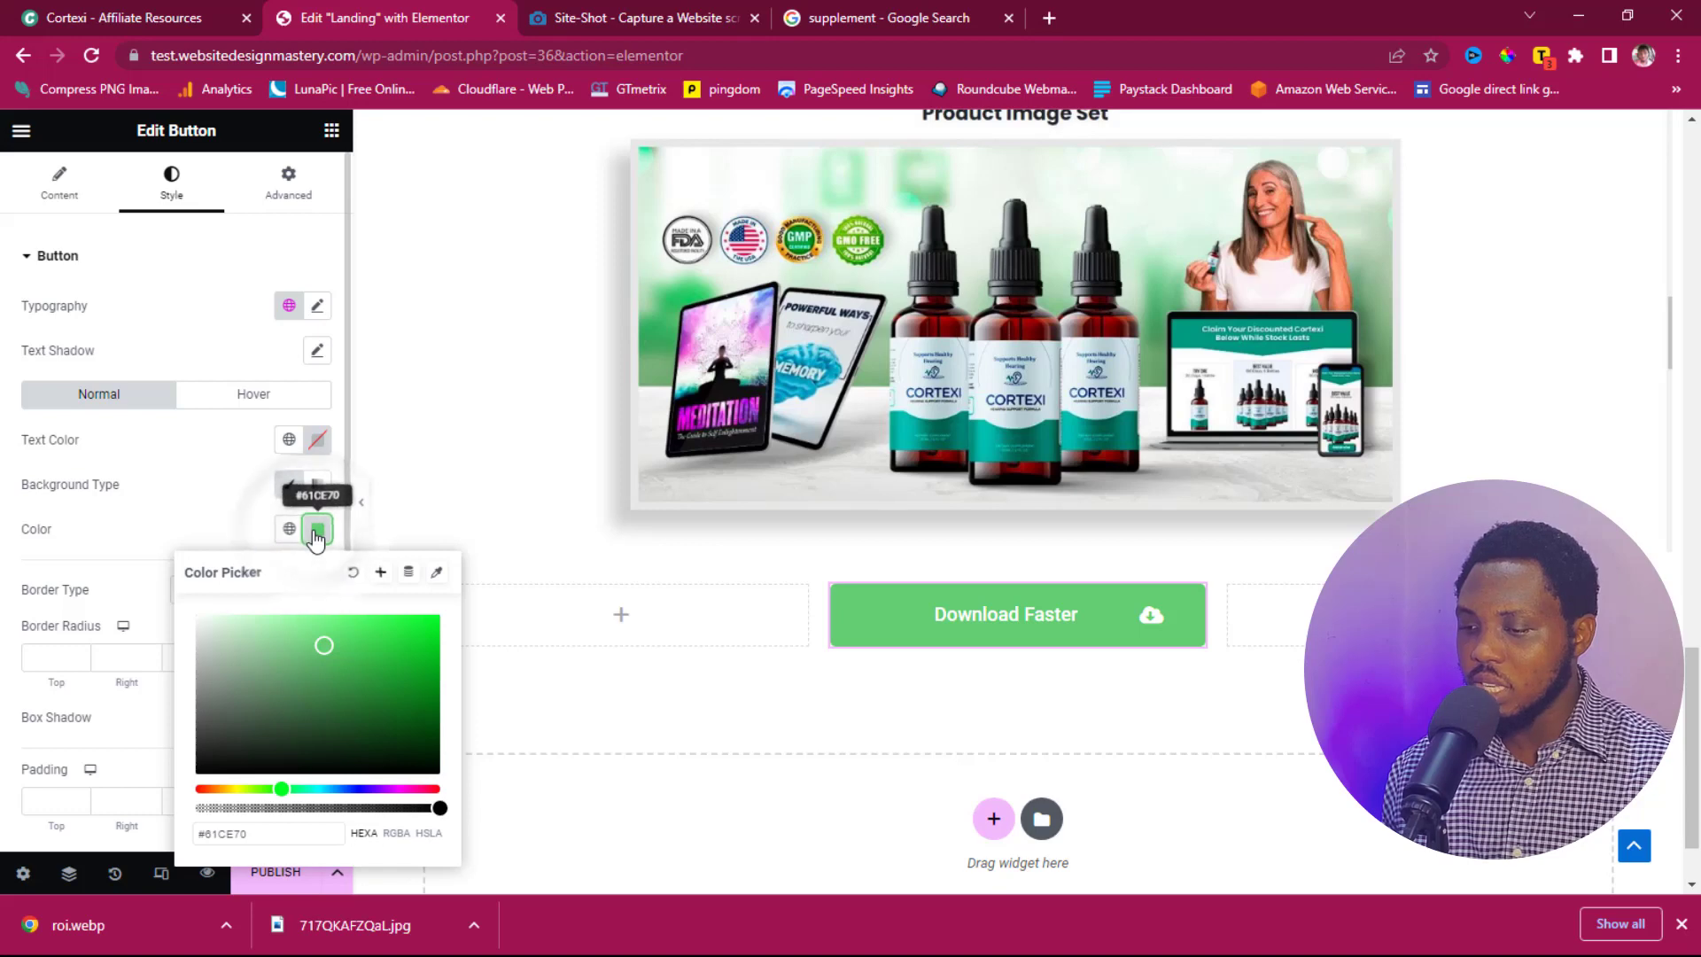
pyautogui.moveTo(230, 789); pyautogui.dragTo(216, 788)
pyautogui.click(419, 639)
pyautogui.click(104, 16)
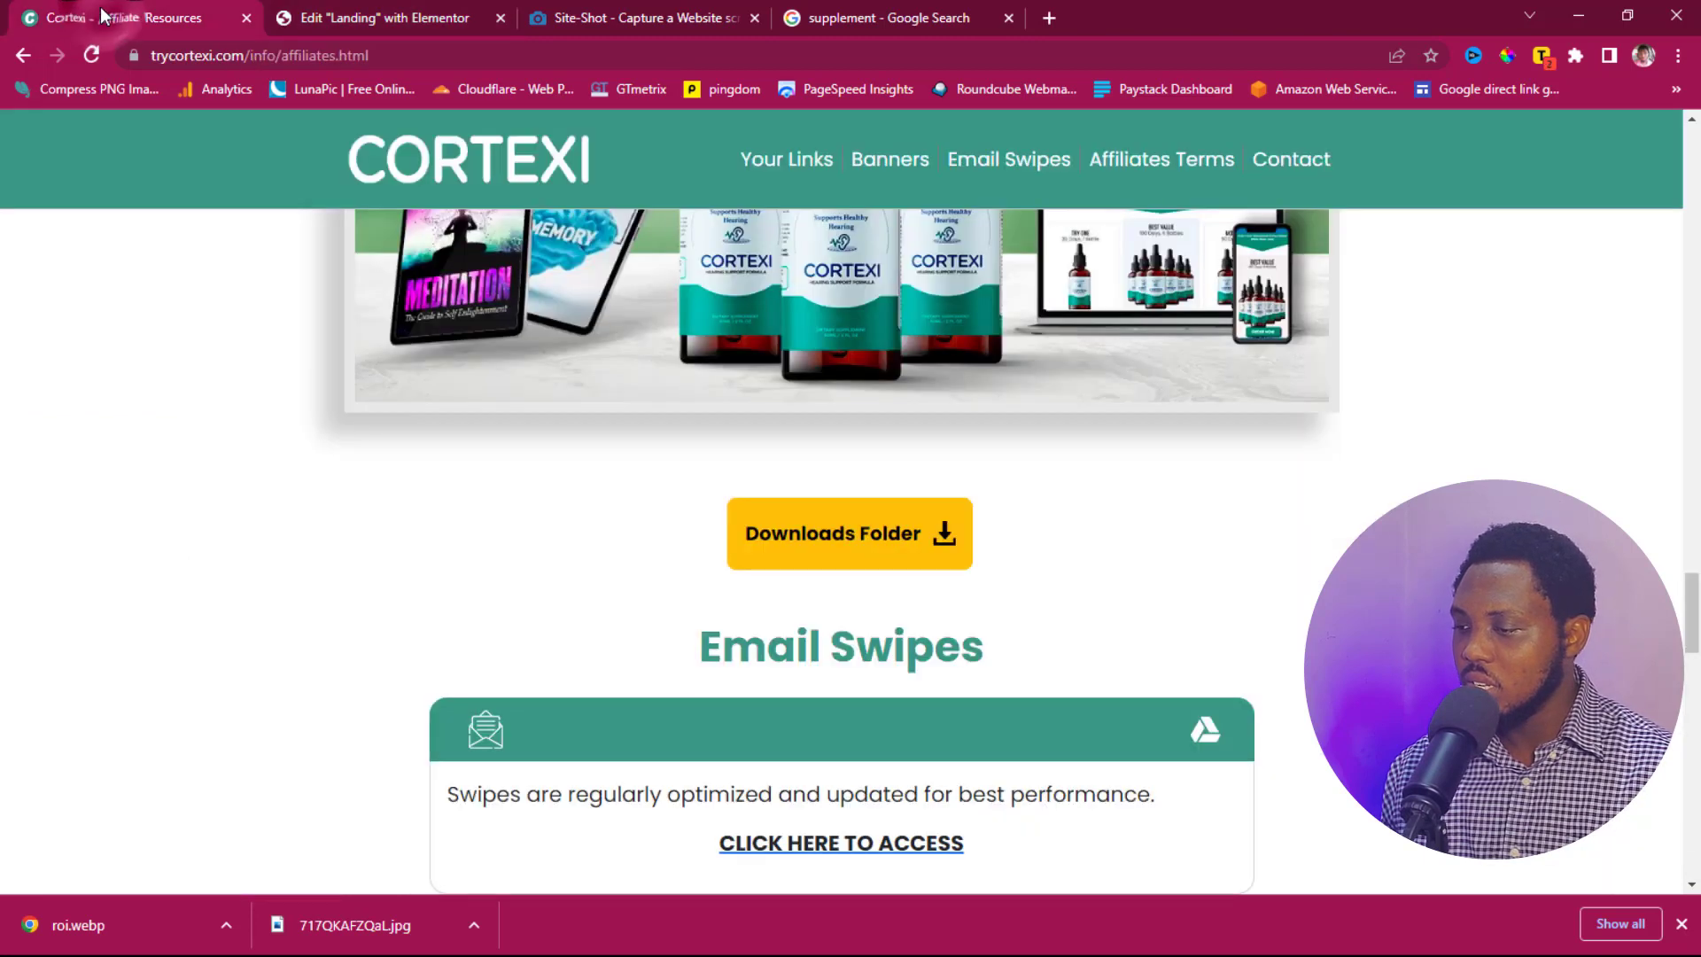
pyautogui.click(341, 20)
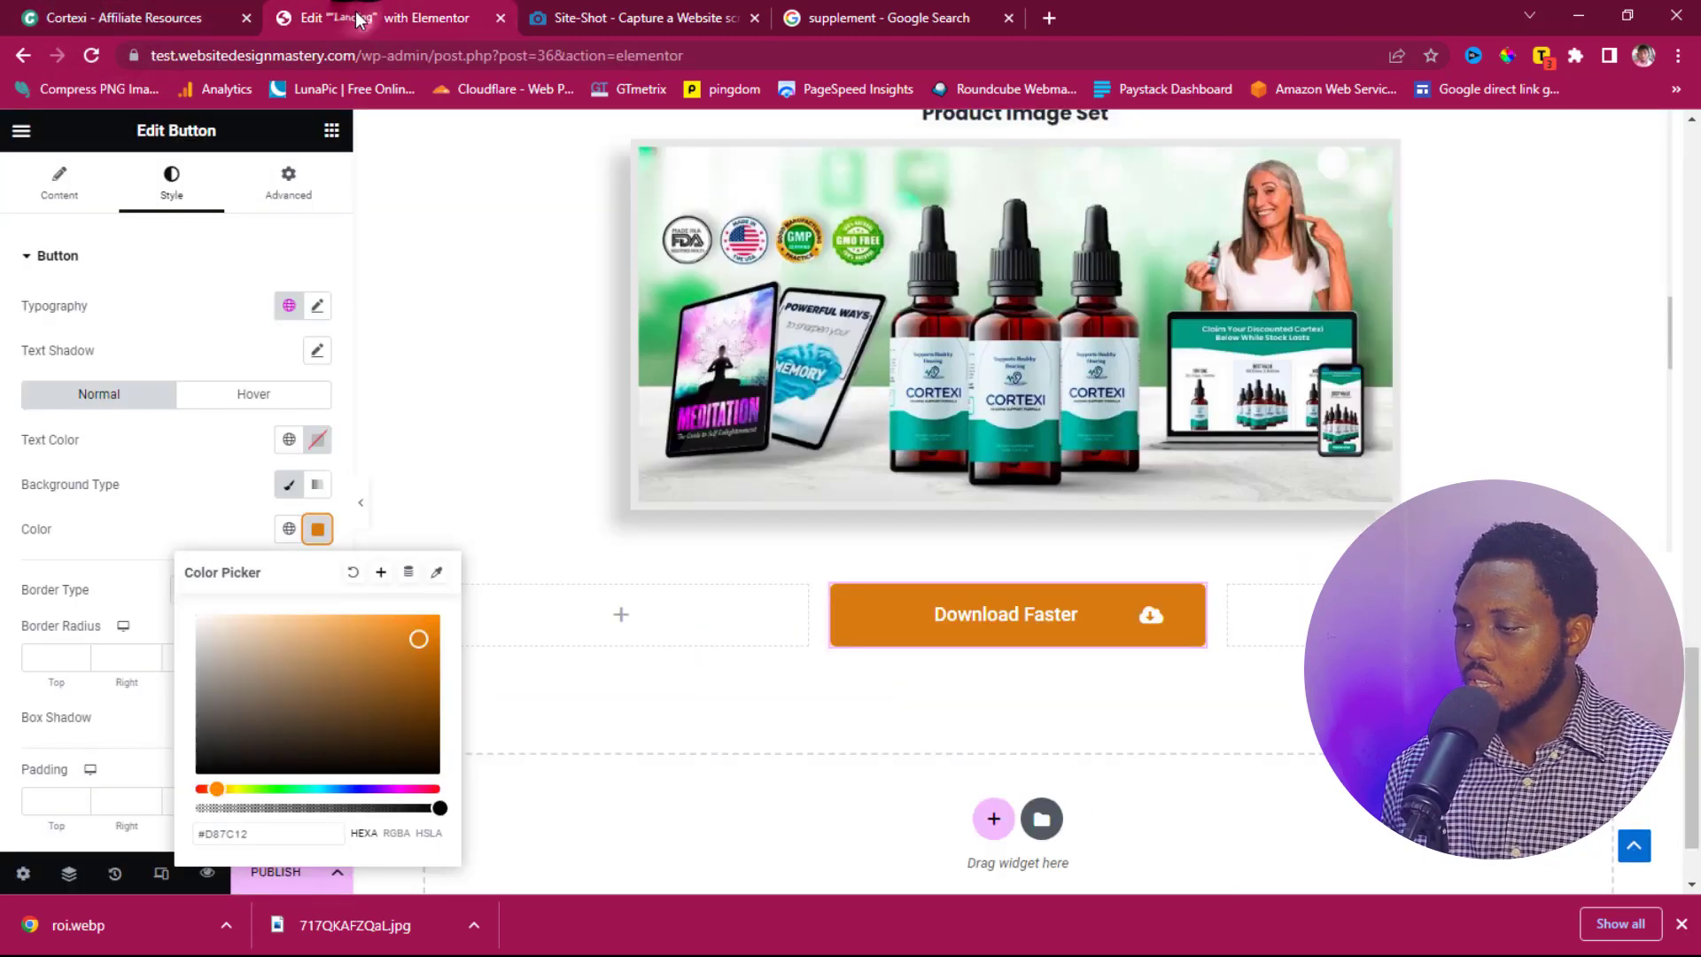
# Step: Set the button's border radius to 10 px on all corners and narrow the middle column from both sides
pyautogui.click(52, 679)
pyautogui.click(46, 662)
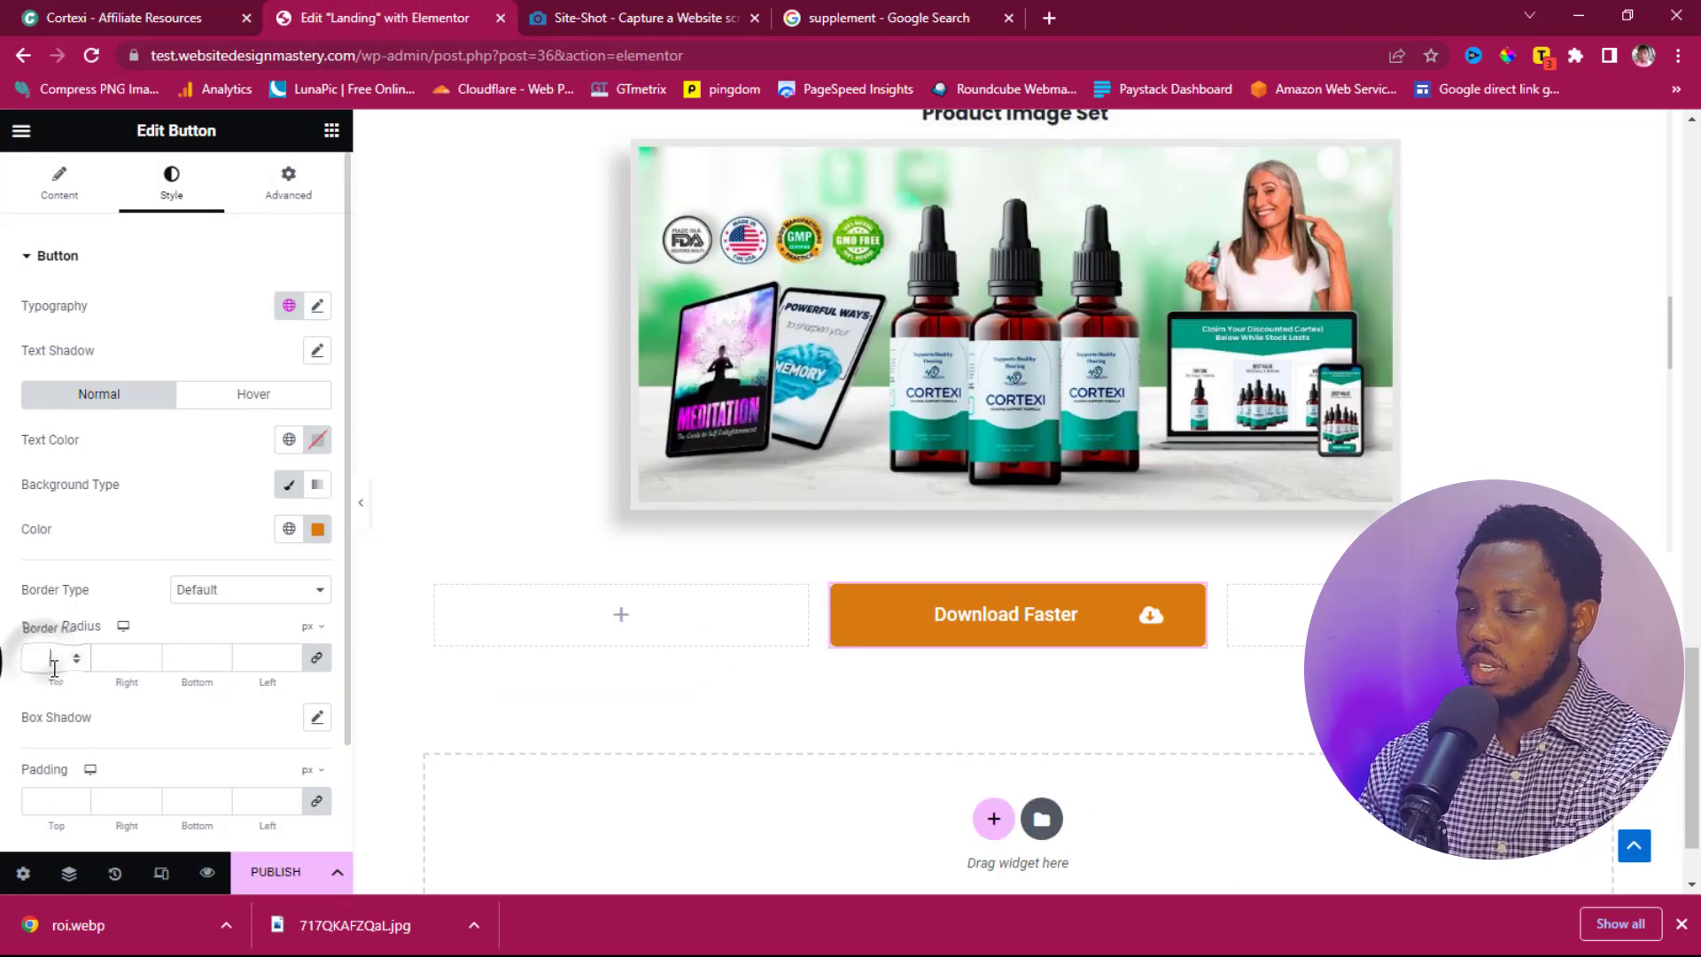
pyautogui.write('10')
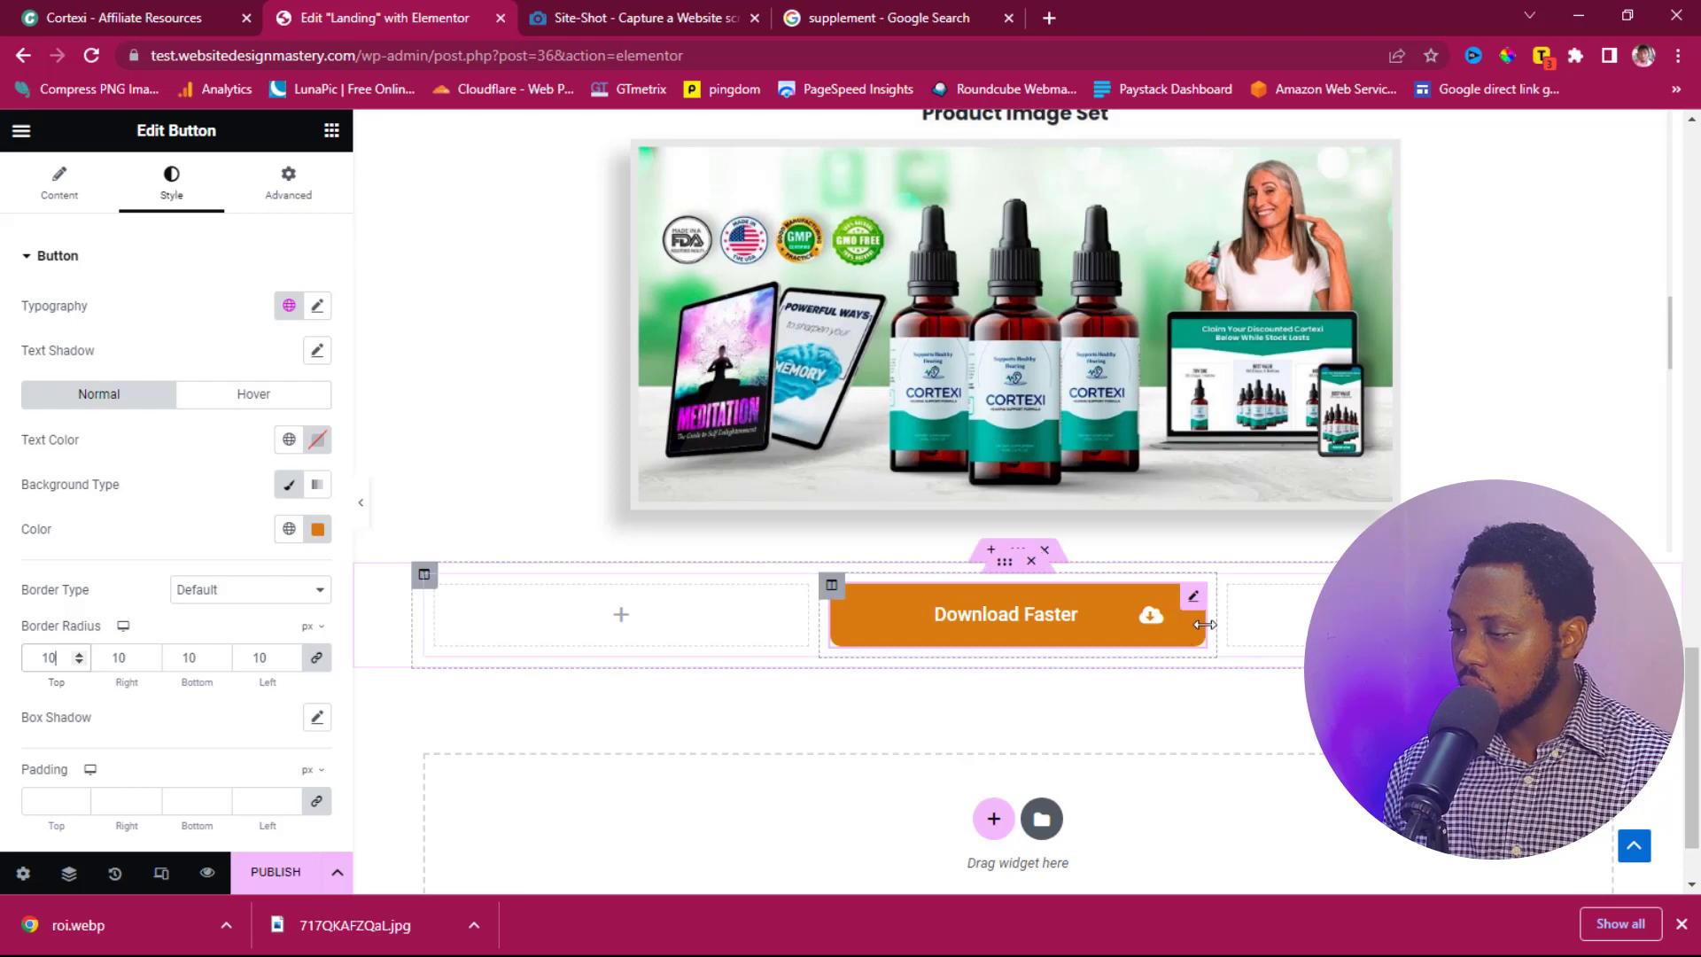
pyautogui.moveTo(1195, 625); pyautogui.dragTo(1185, 627)
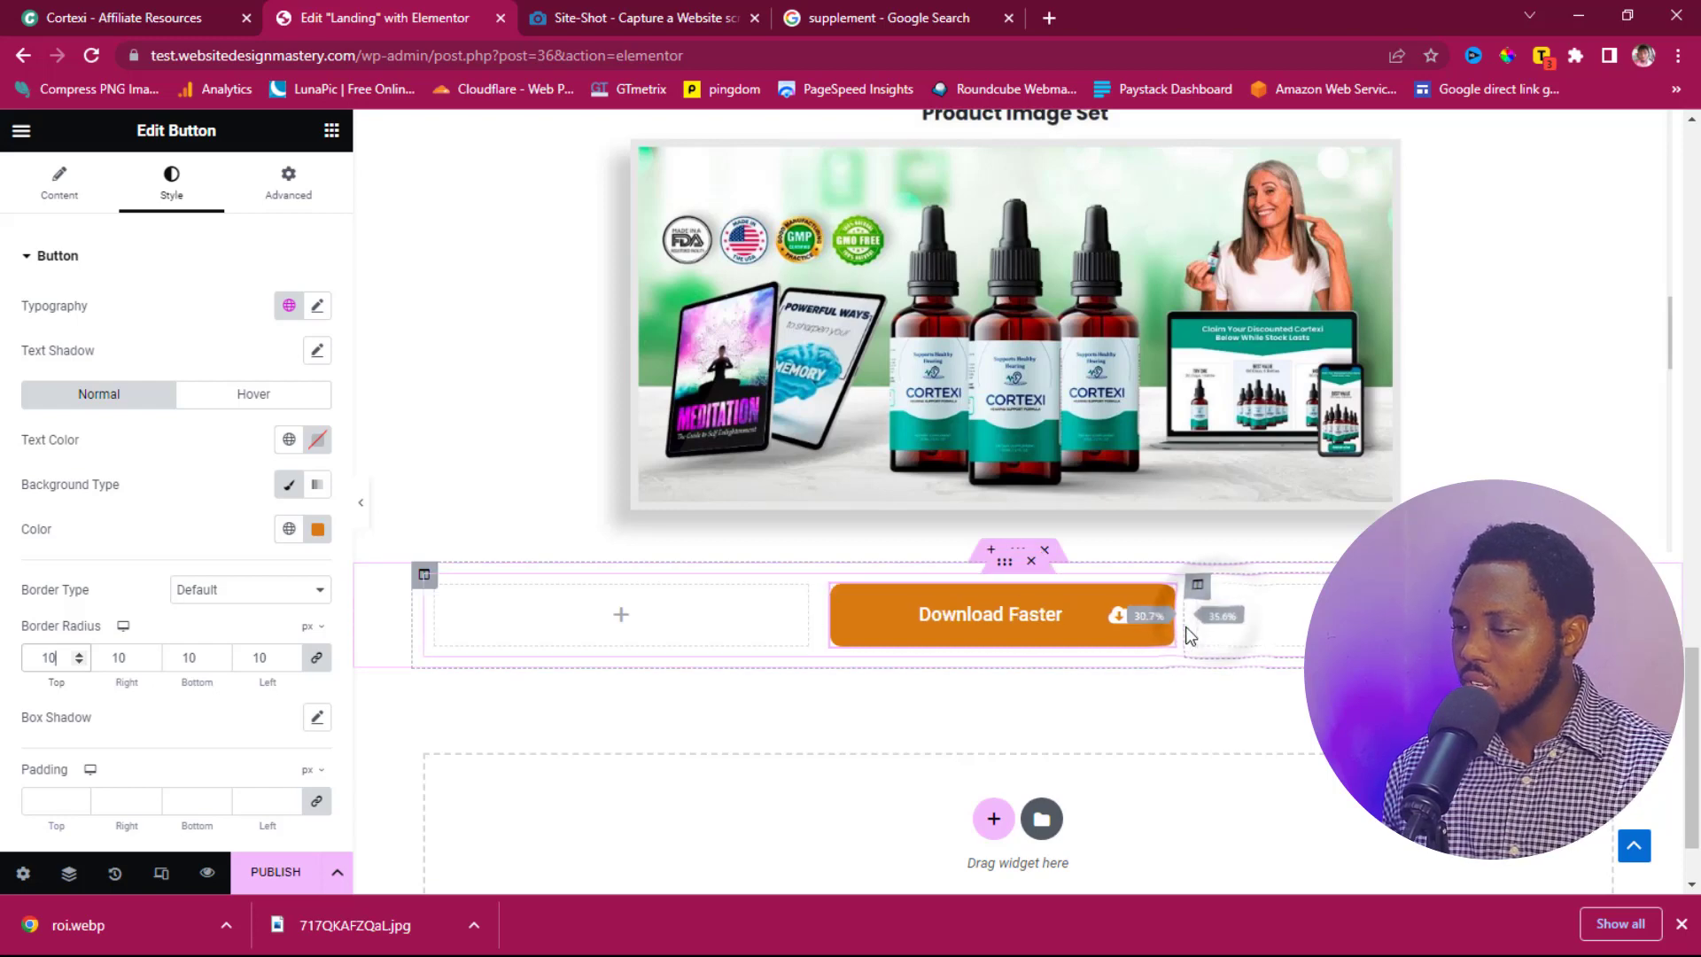
pyautogui.moveTo(819, 616); pyautogui.dragTo(873, 634)
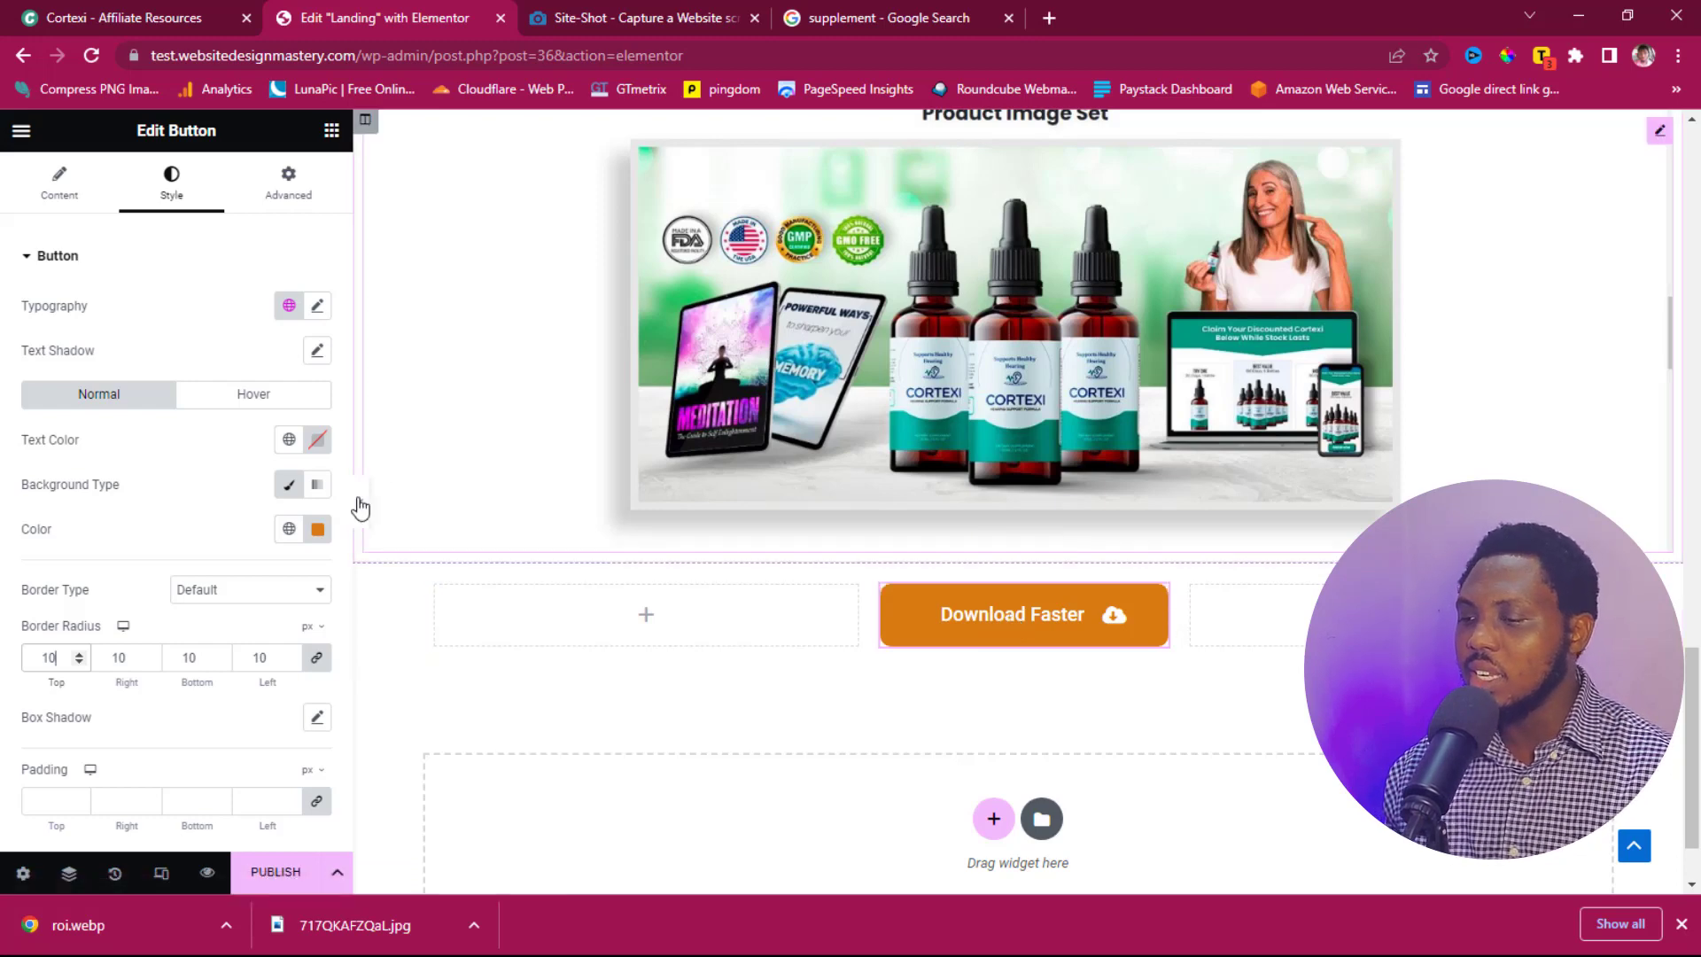
# Step: Preview the Product Image Set section with its button, compare it with the Cortexi page, and stay in the editor
pyautogui.click(360, 503)
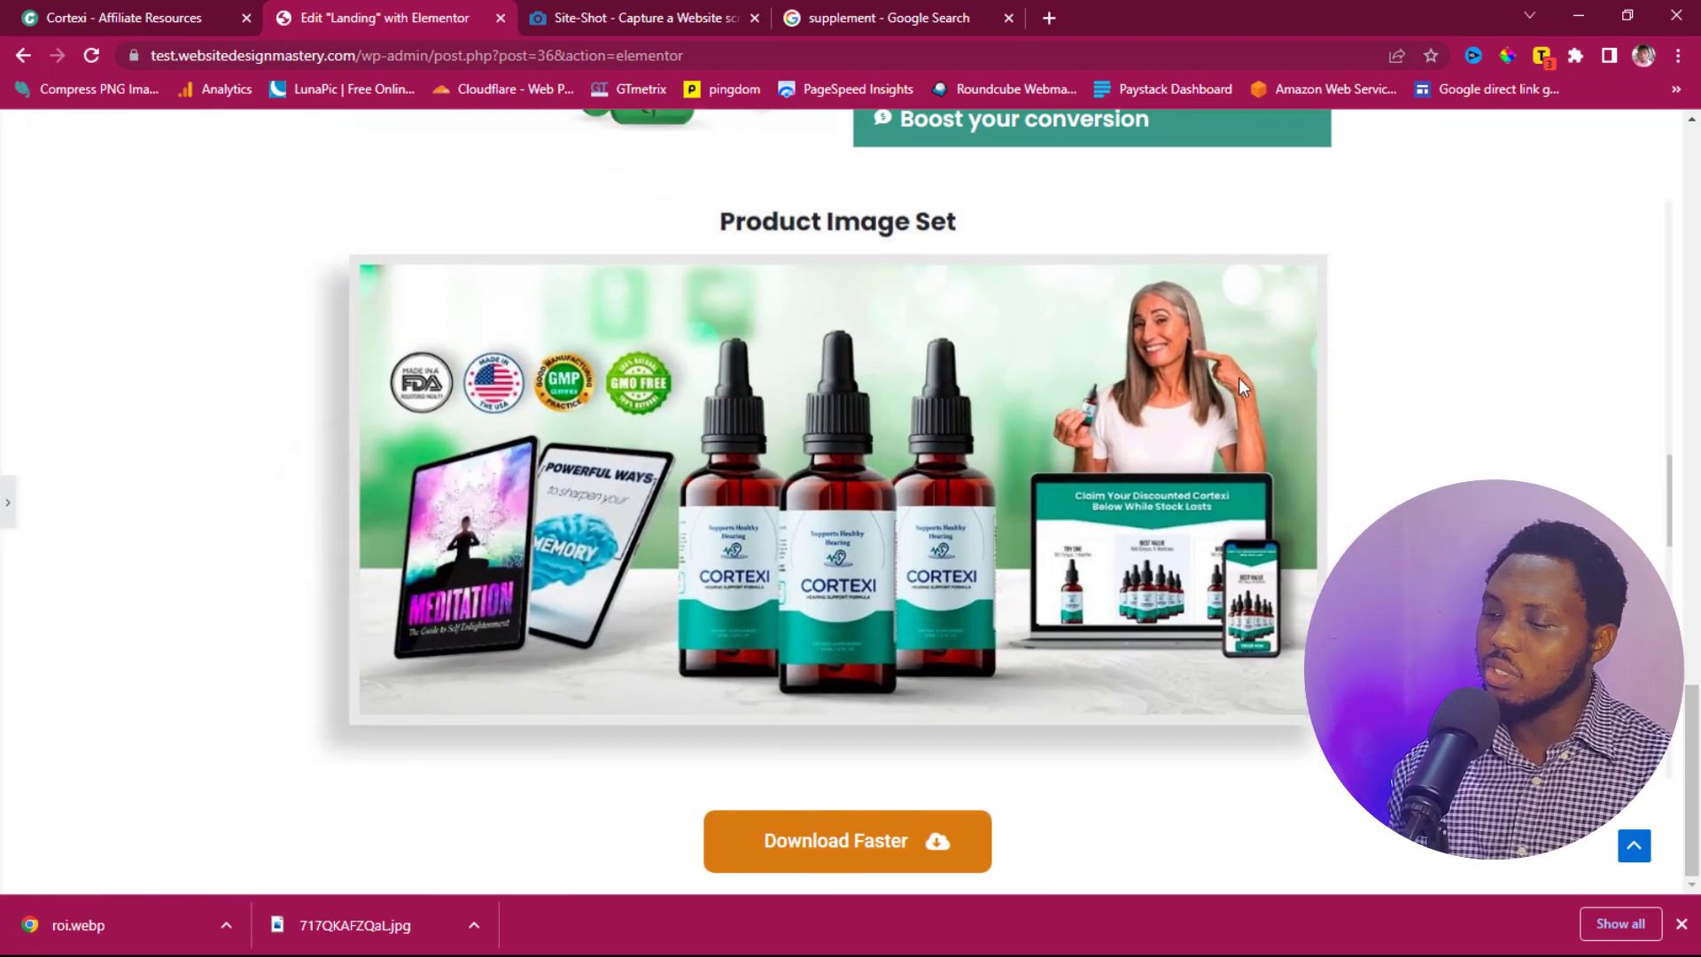
pyautogui.click(124, 18)
pyautogui.scroll(4, 1312, 459)
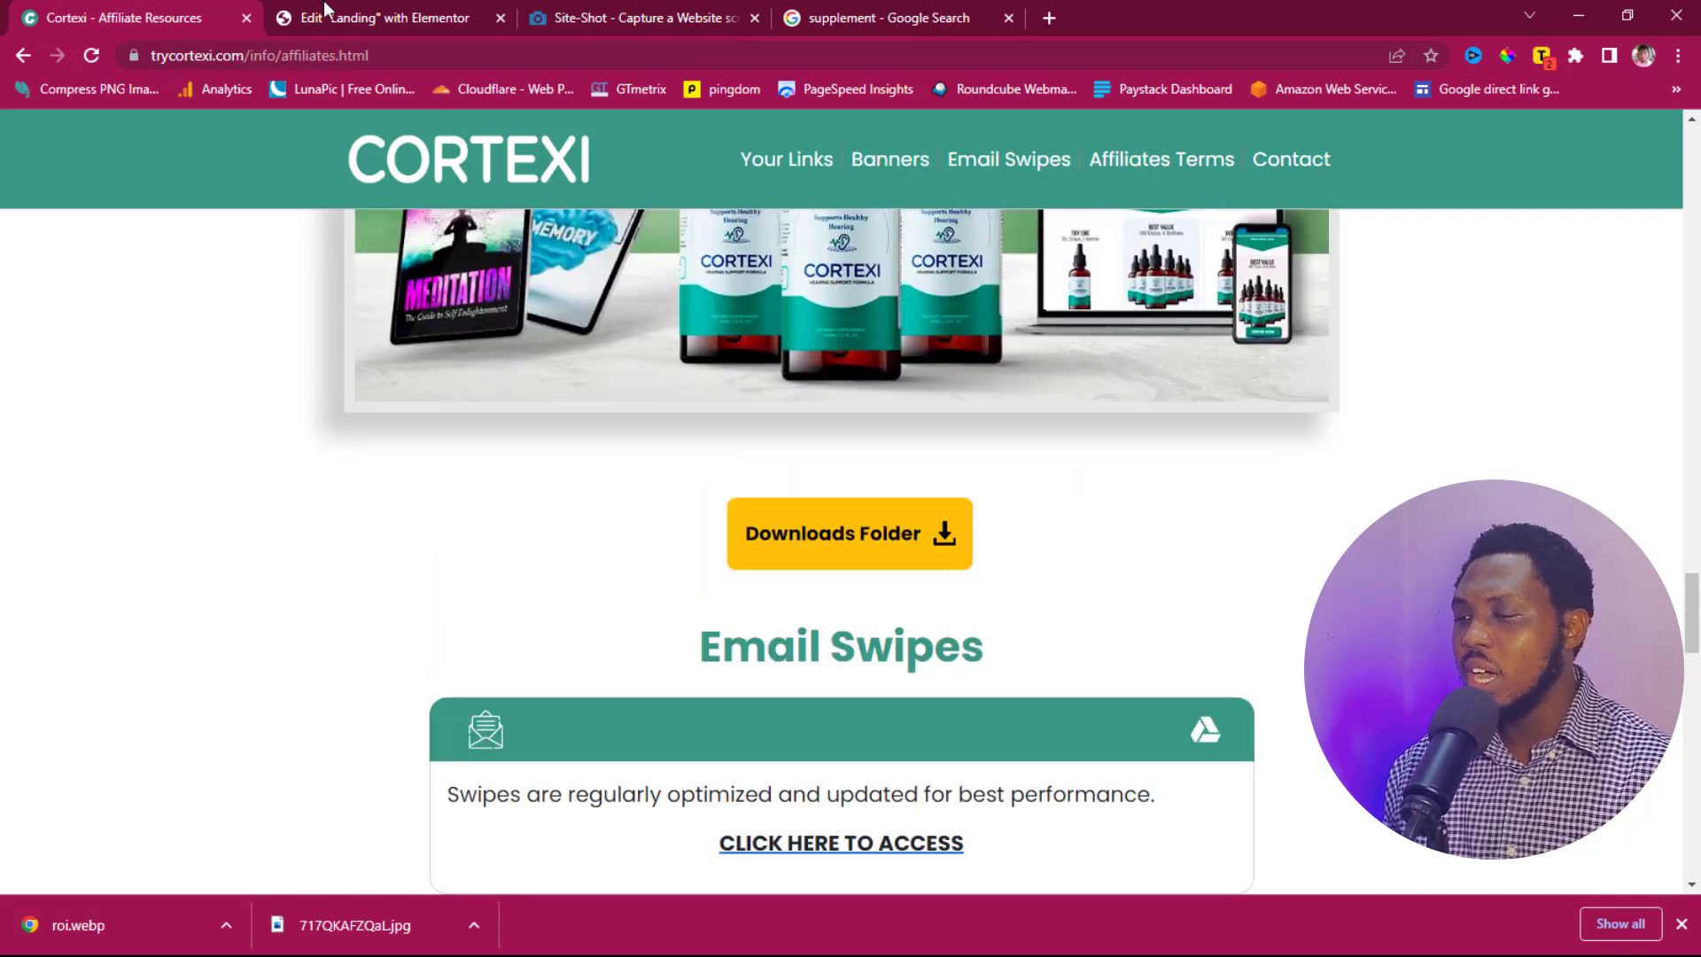
pyautogui.click(383, 12)
pyautogui.click(16, 58)
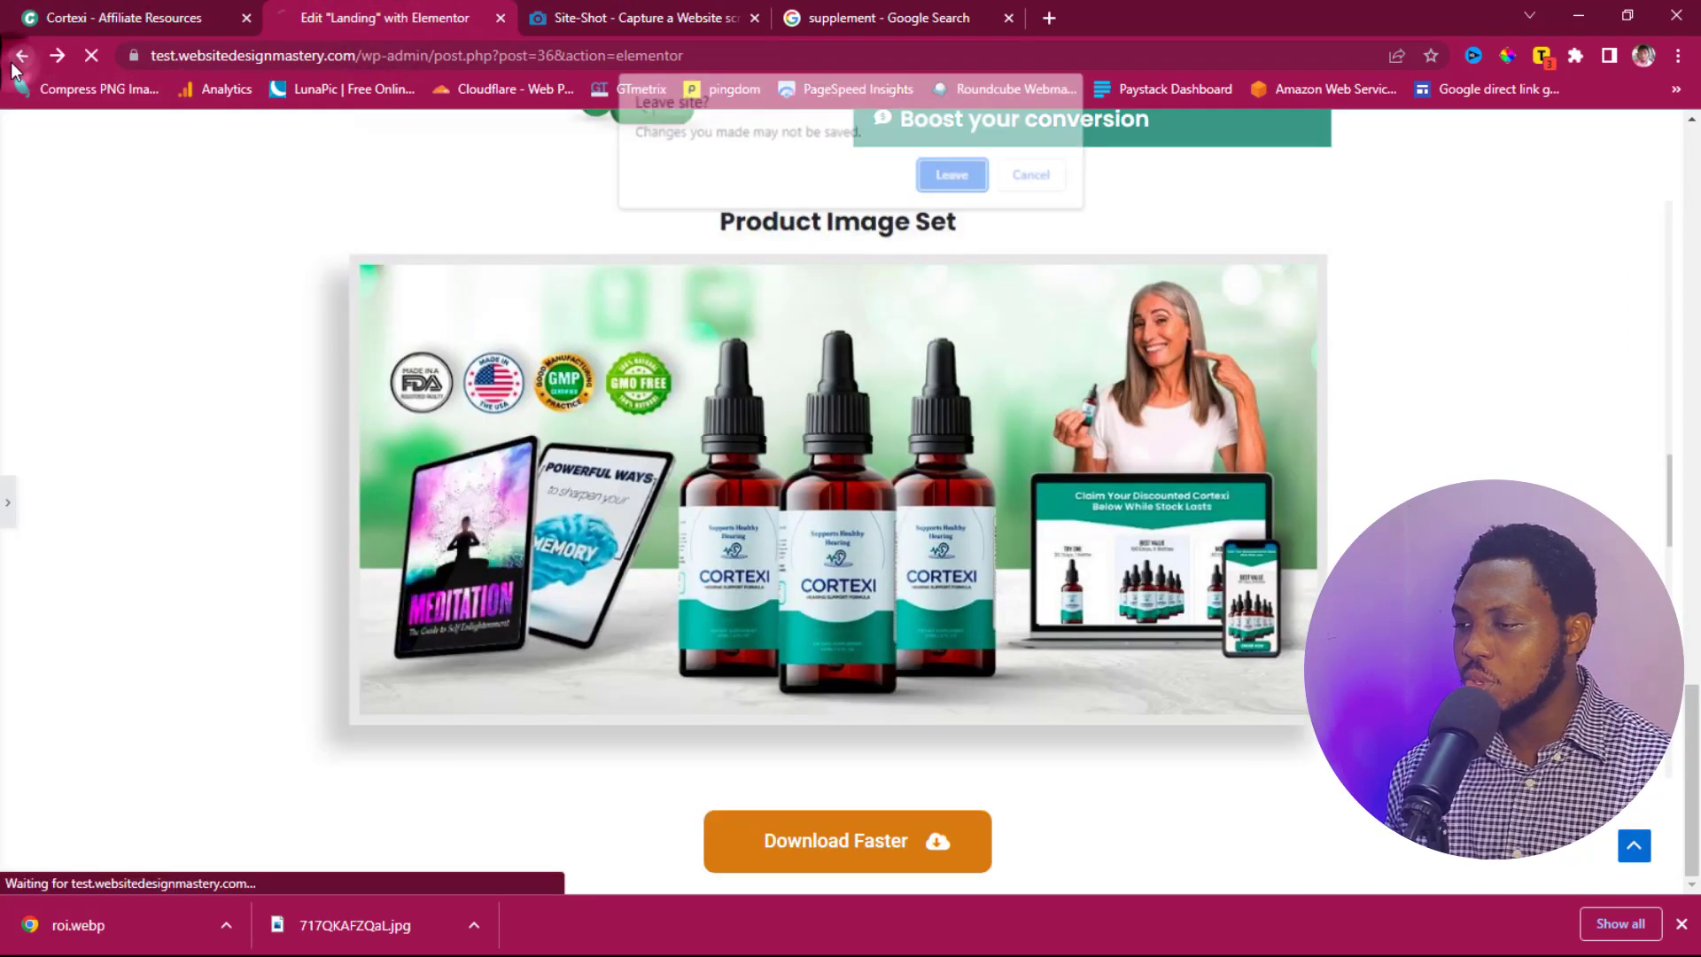
pyautogui.click(1019, 180)
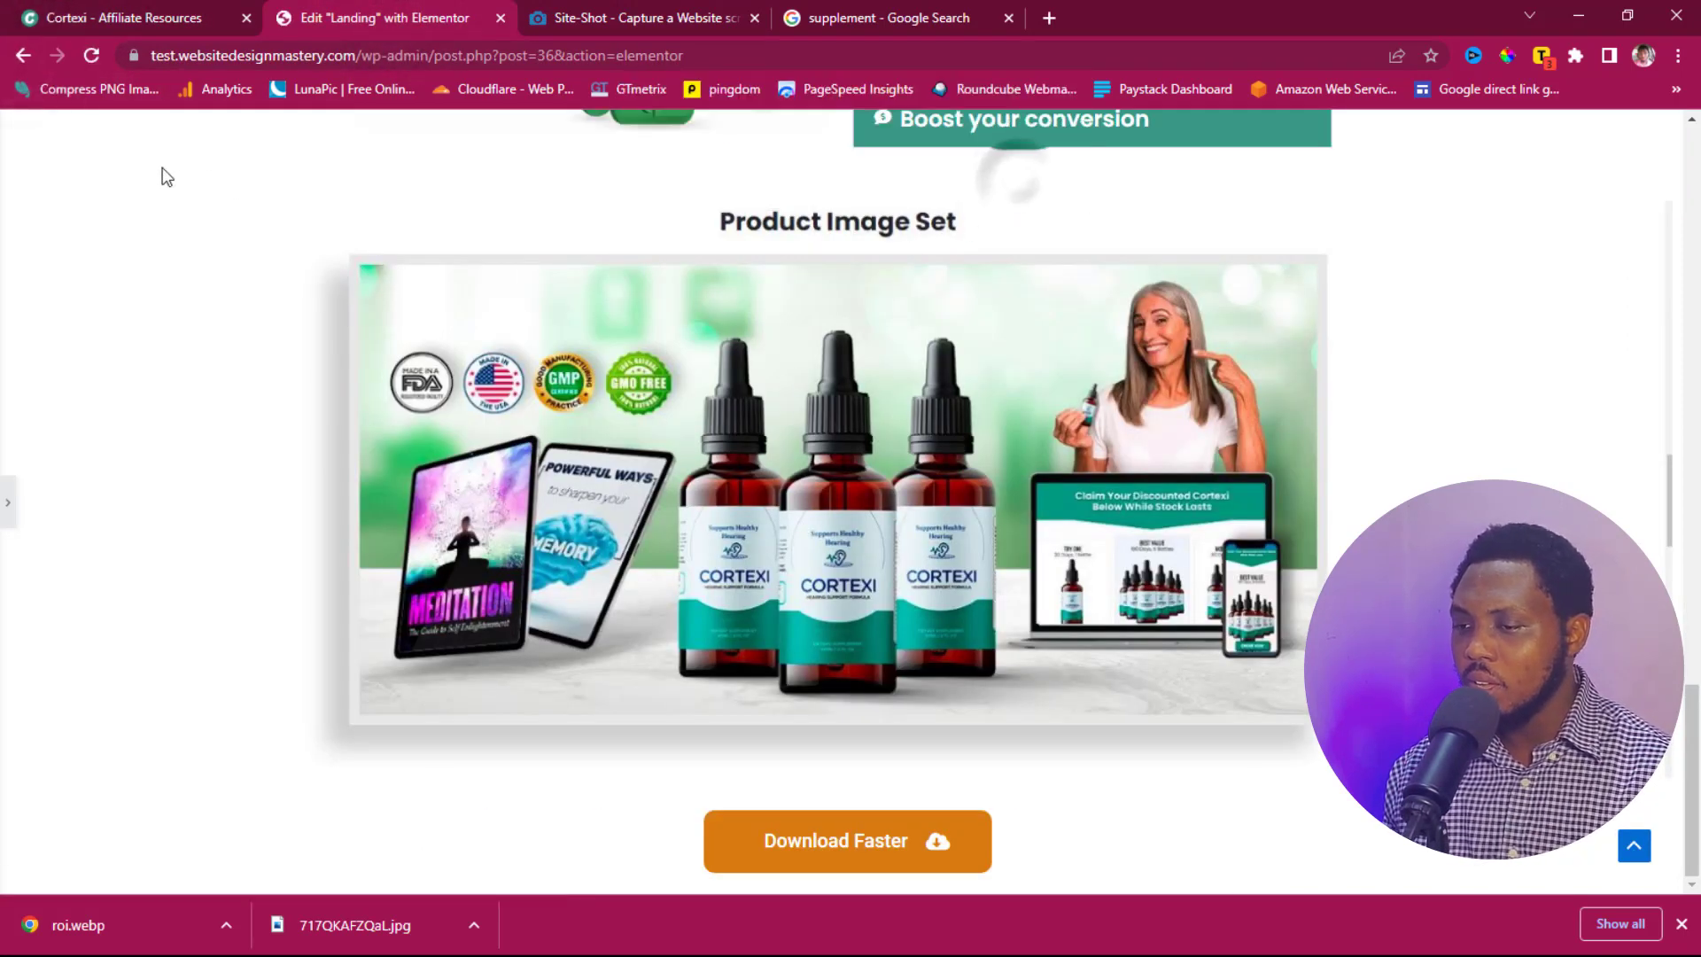
# Step: Add another single-column section below the Download Faster button and insert an Image widget in it
pyautogui.click(8, 502)
pyautogui.scroll(-4, 886, 620)
pyautogui.click(994, 713)
pyautogui.click(733, 757)
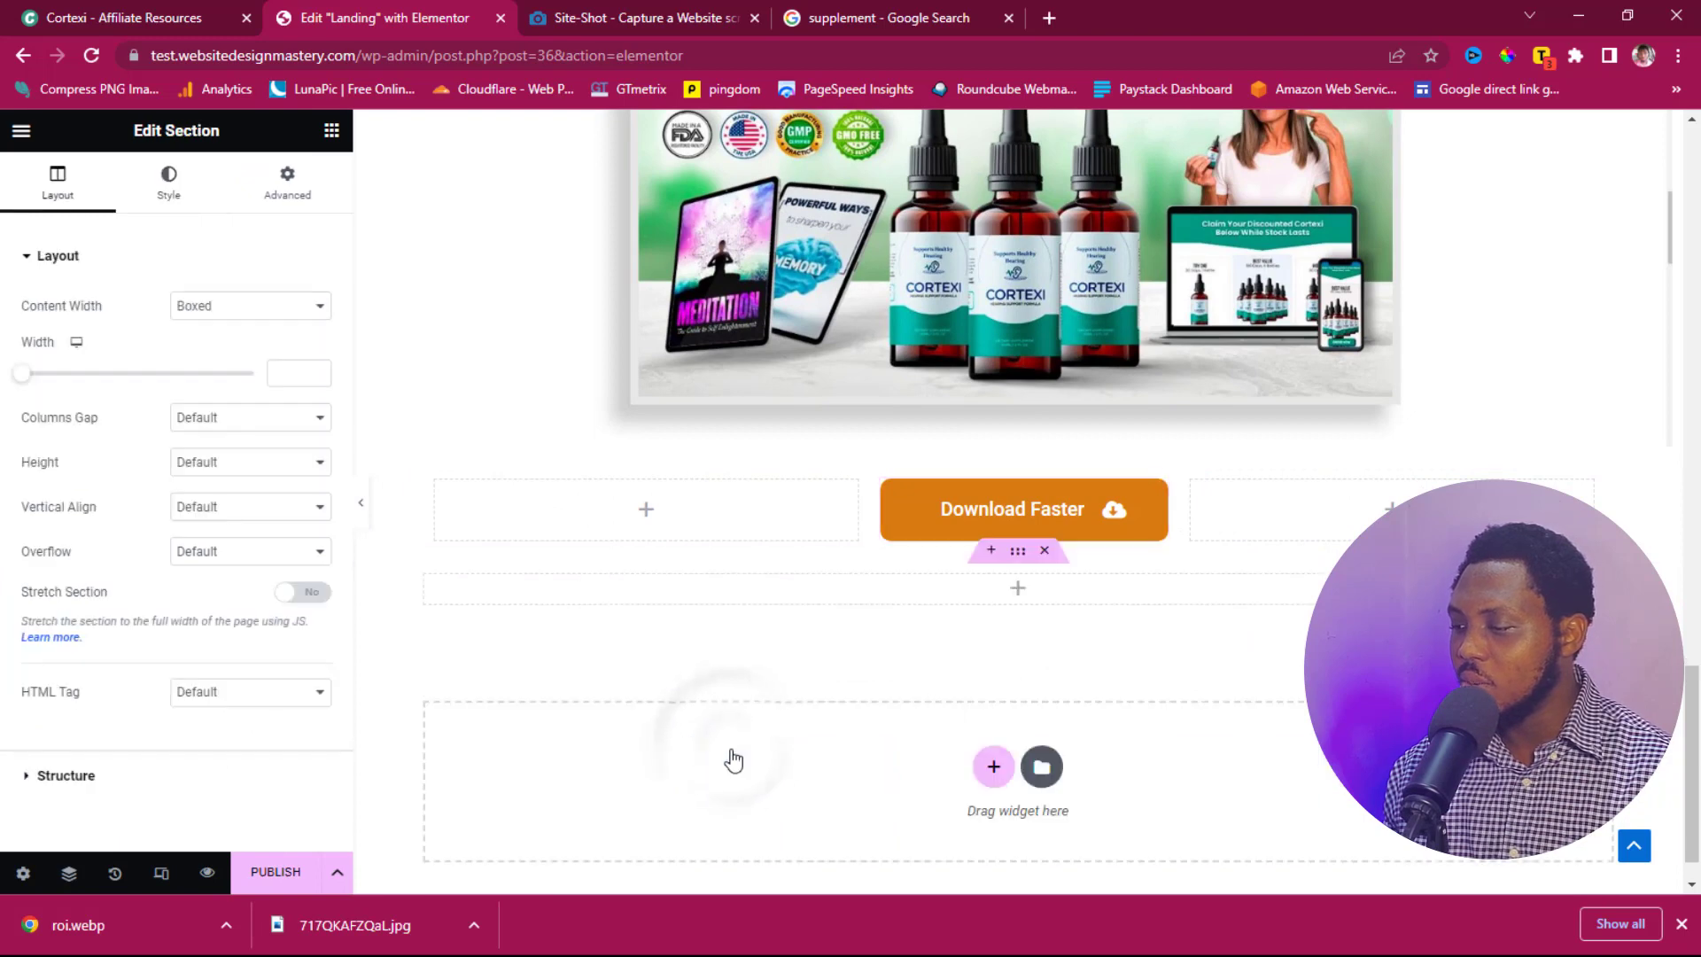
pyautogui.click(1018, 592)
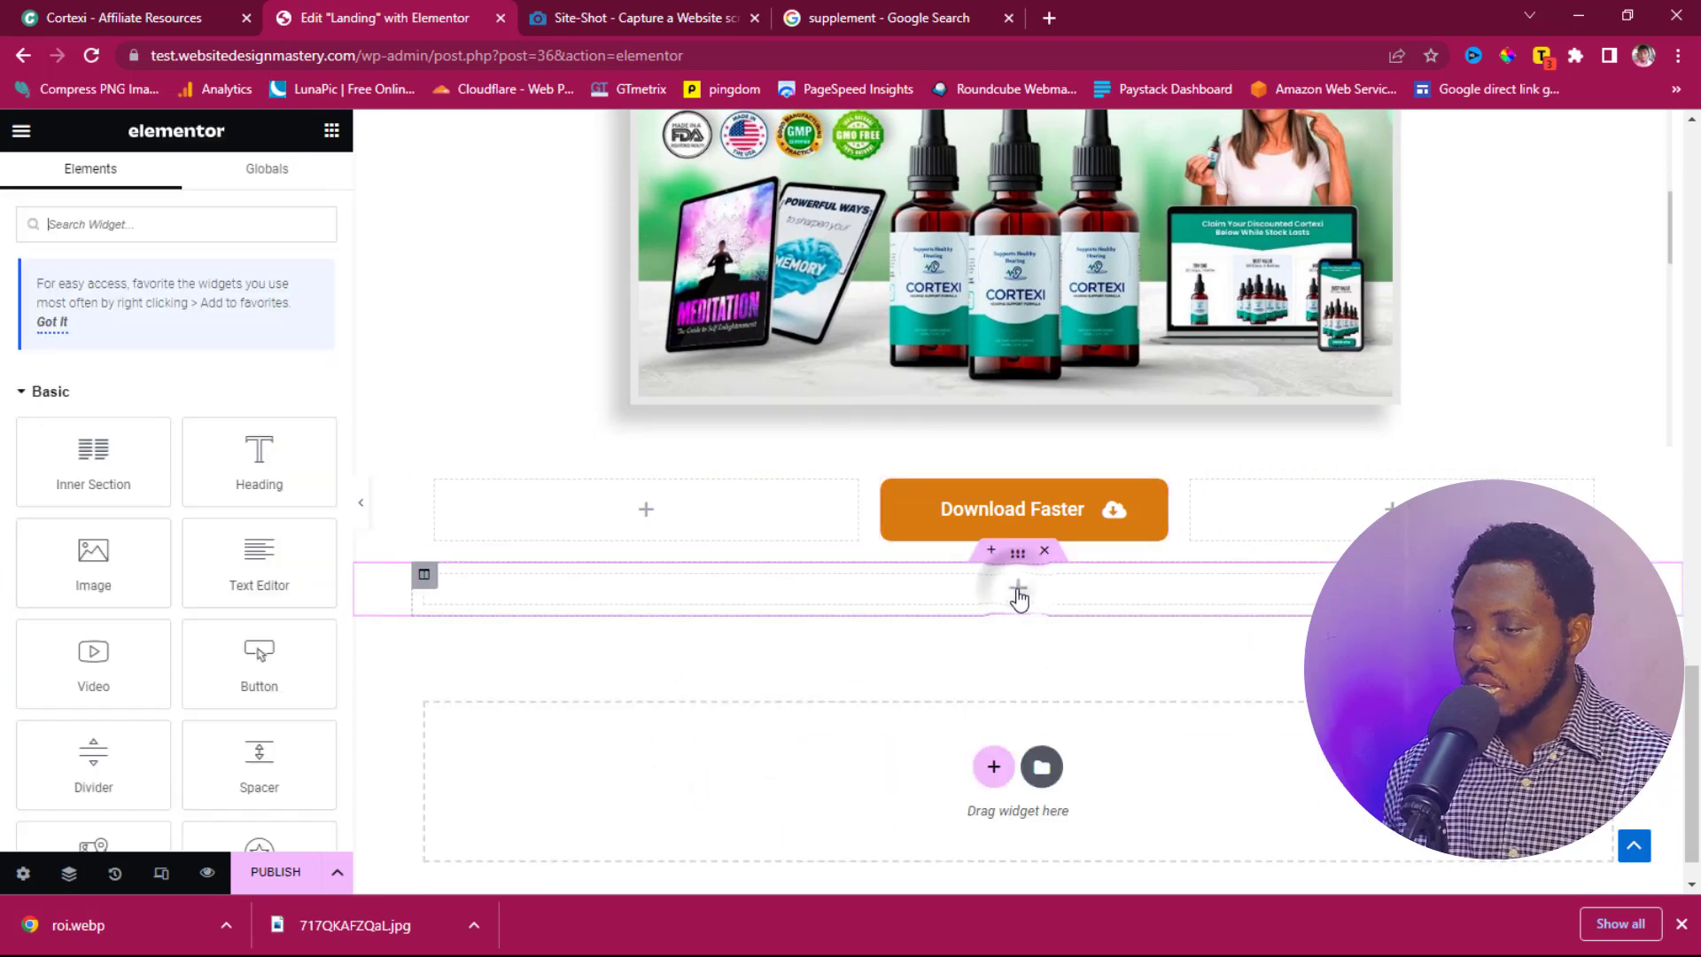
pyautogui.moveTo(84, 578); pyautogui.dragTo(992, 594)
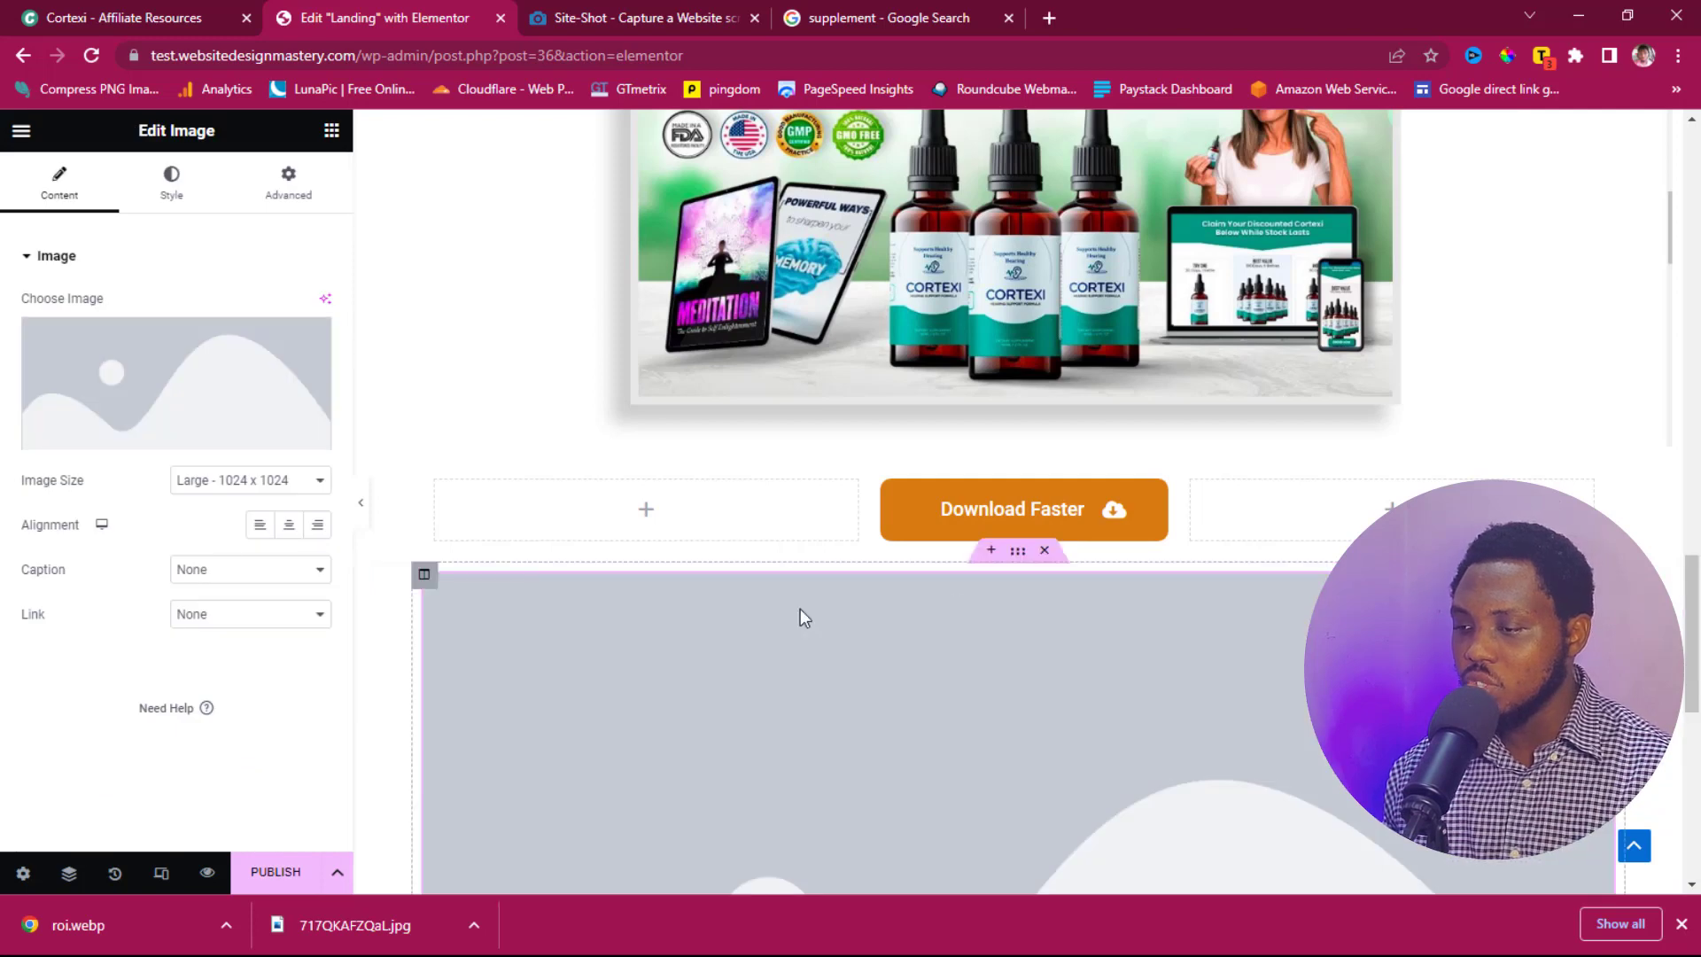
# Step: Set the content width of the new image section to Full Width
pyautogui.click(1018, 572)
pyautogui.click(250, 306)
pyautogui.click(243, 344)
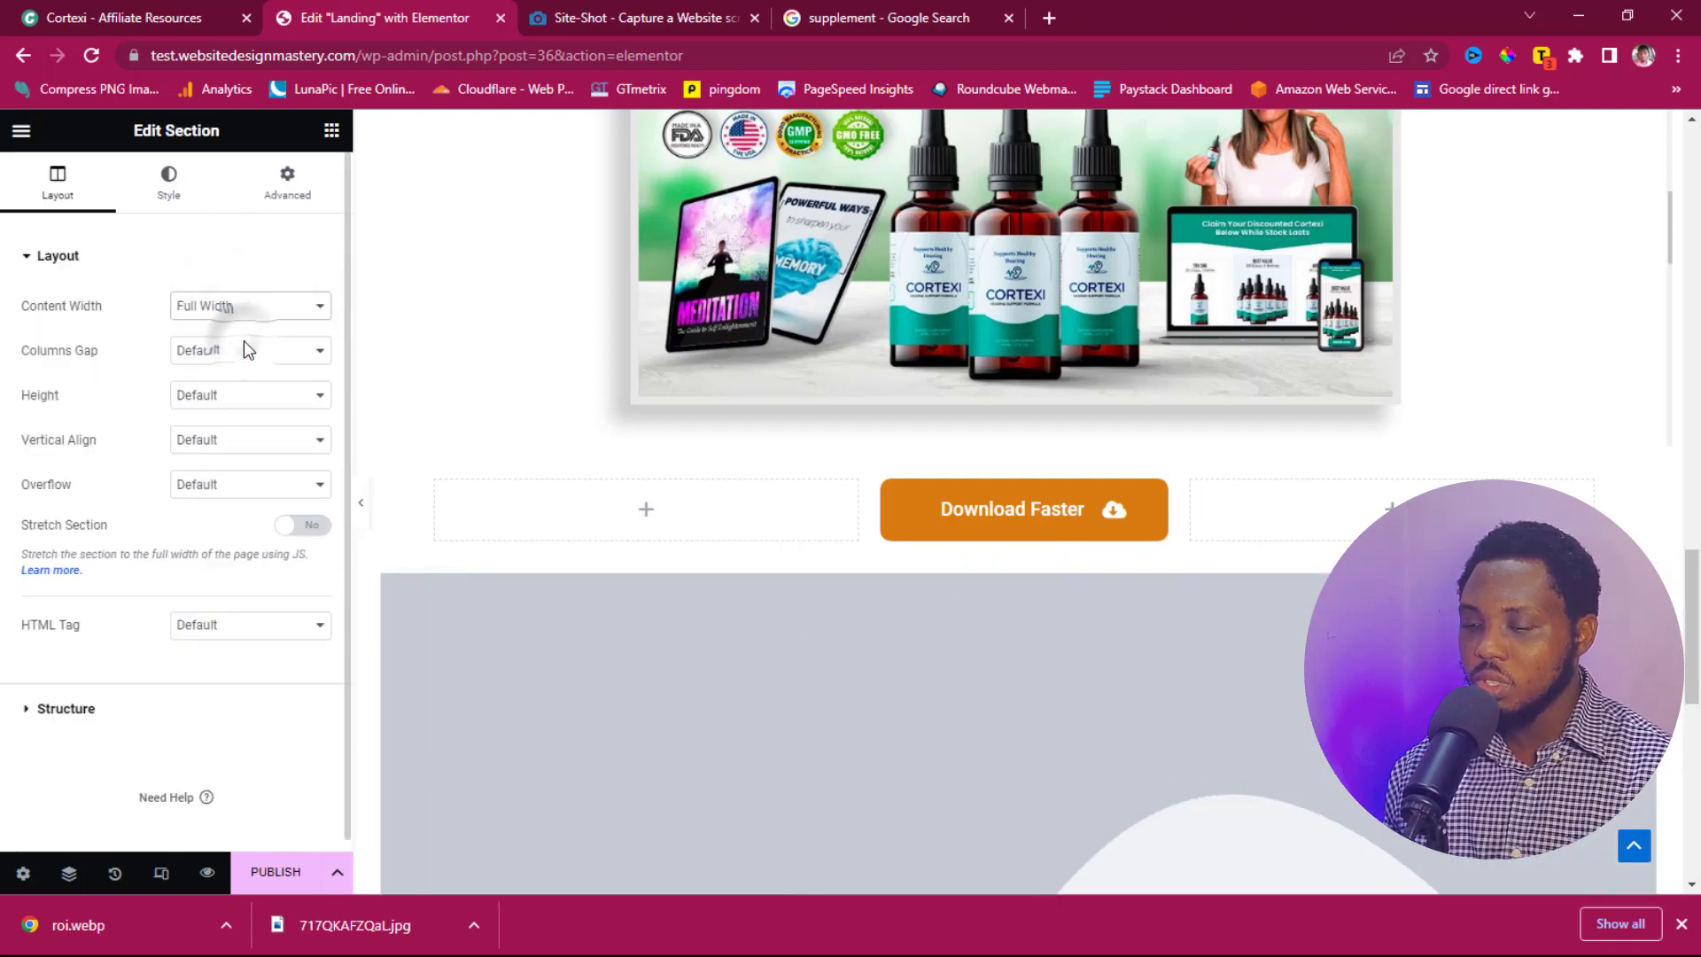
# Step: Review the rebuilt landing page up to the VIP Affiliate Tools Area heading and return to the editing view
pyautogui.scroll(-3, 947, 639)
pyautogui.click(946, 648)
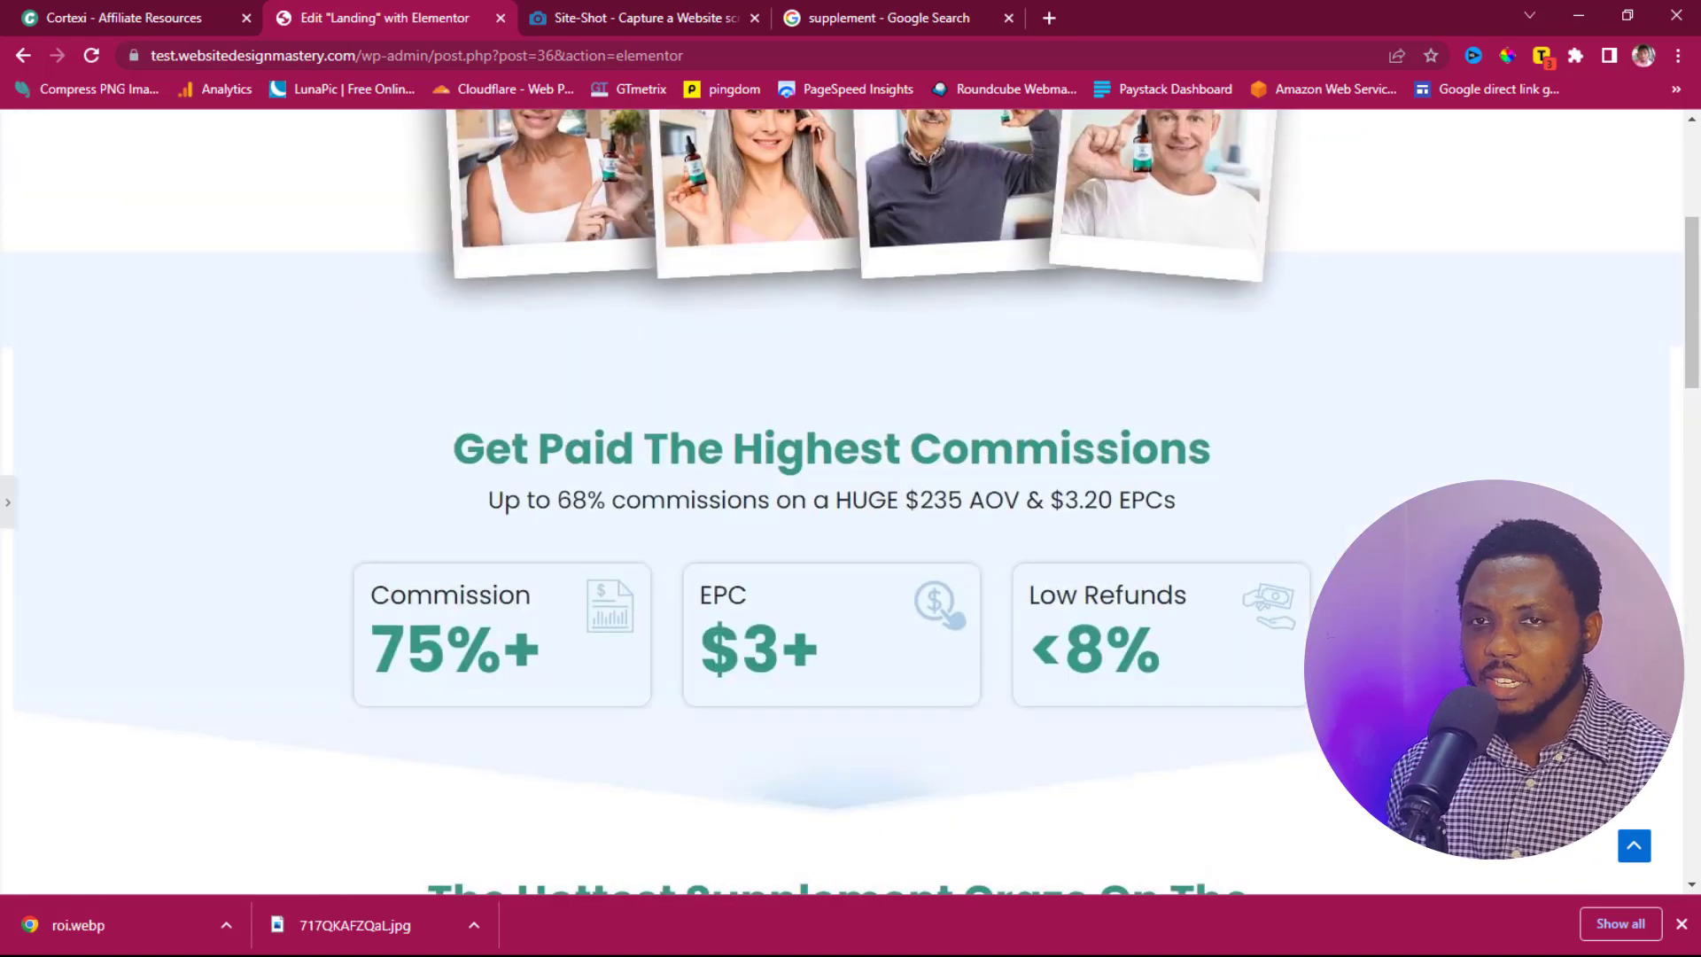
pyautogui.scroll(5, 841, 496)
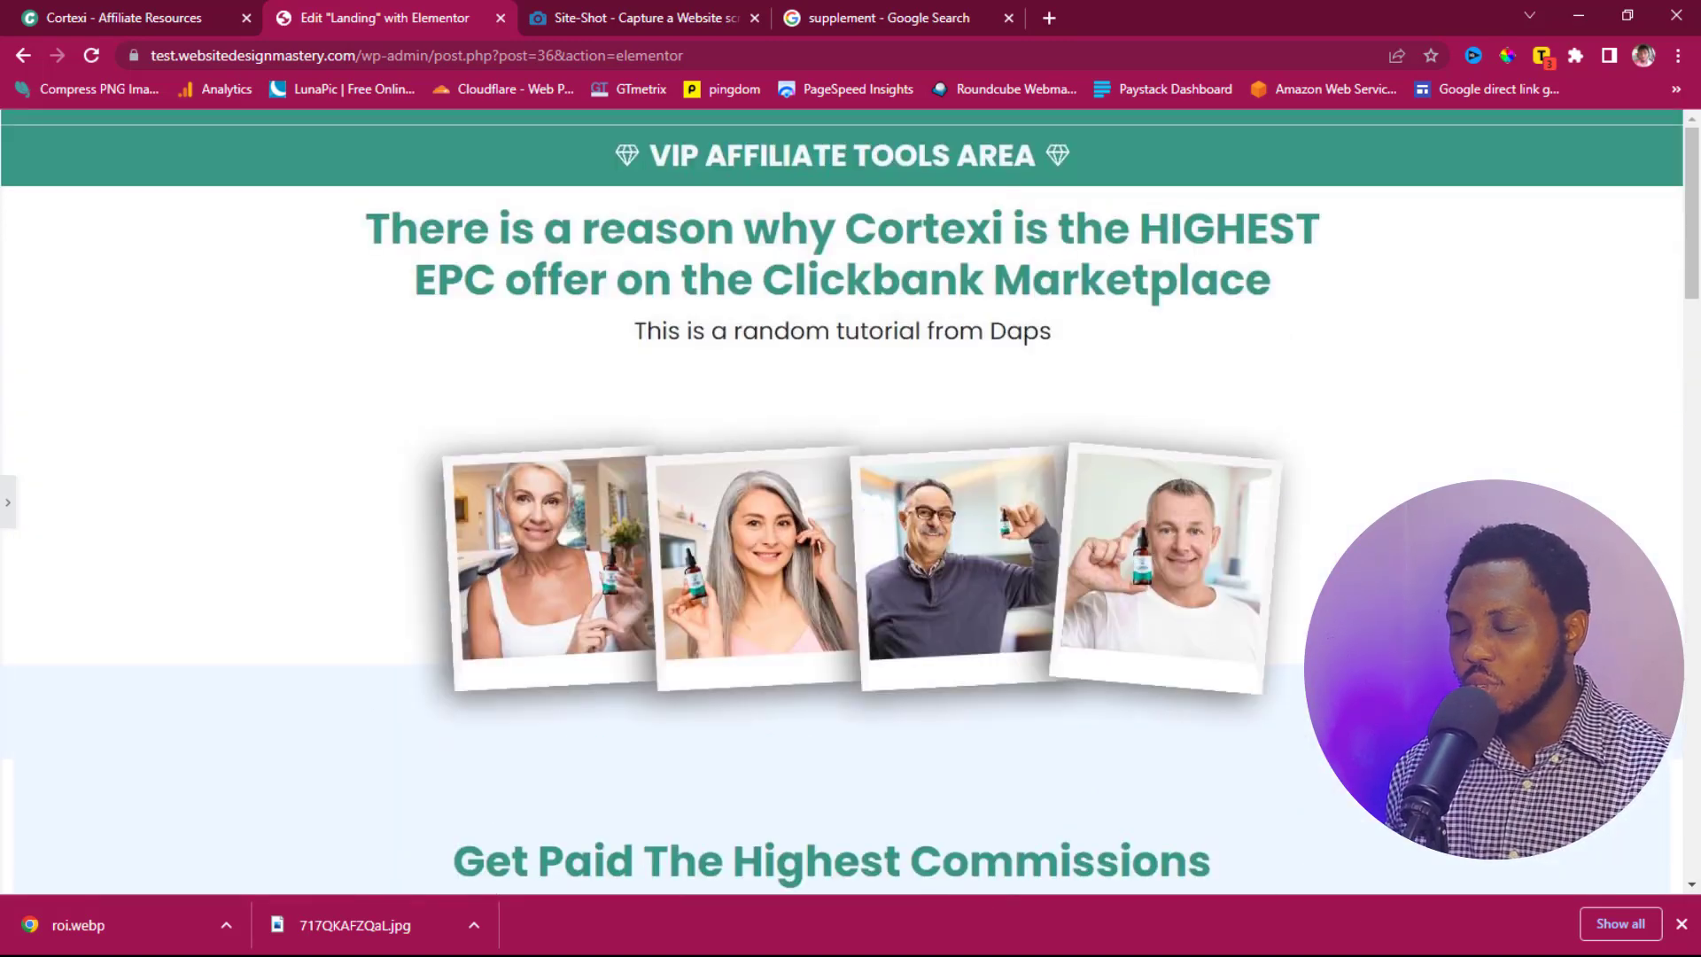
pyautogui.click(7, 502)
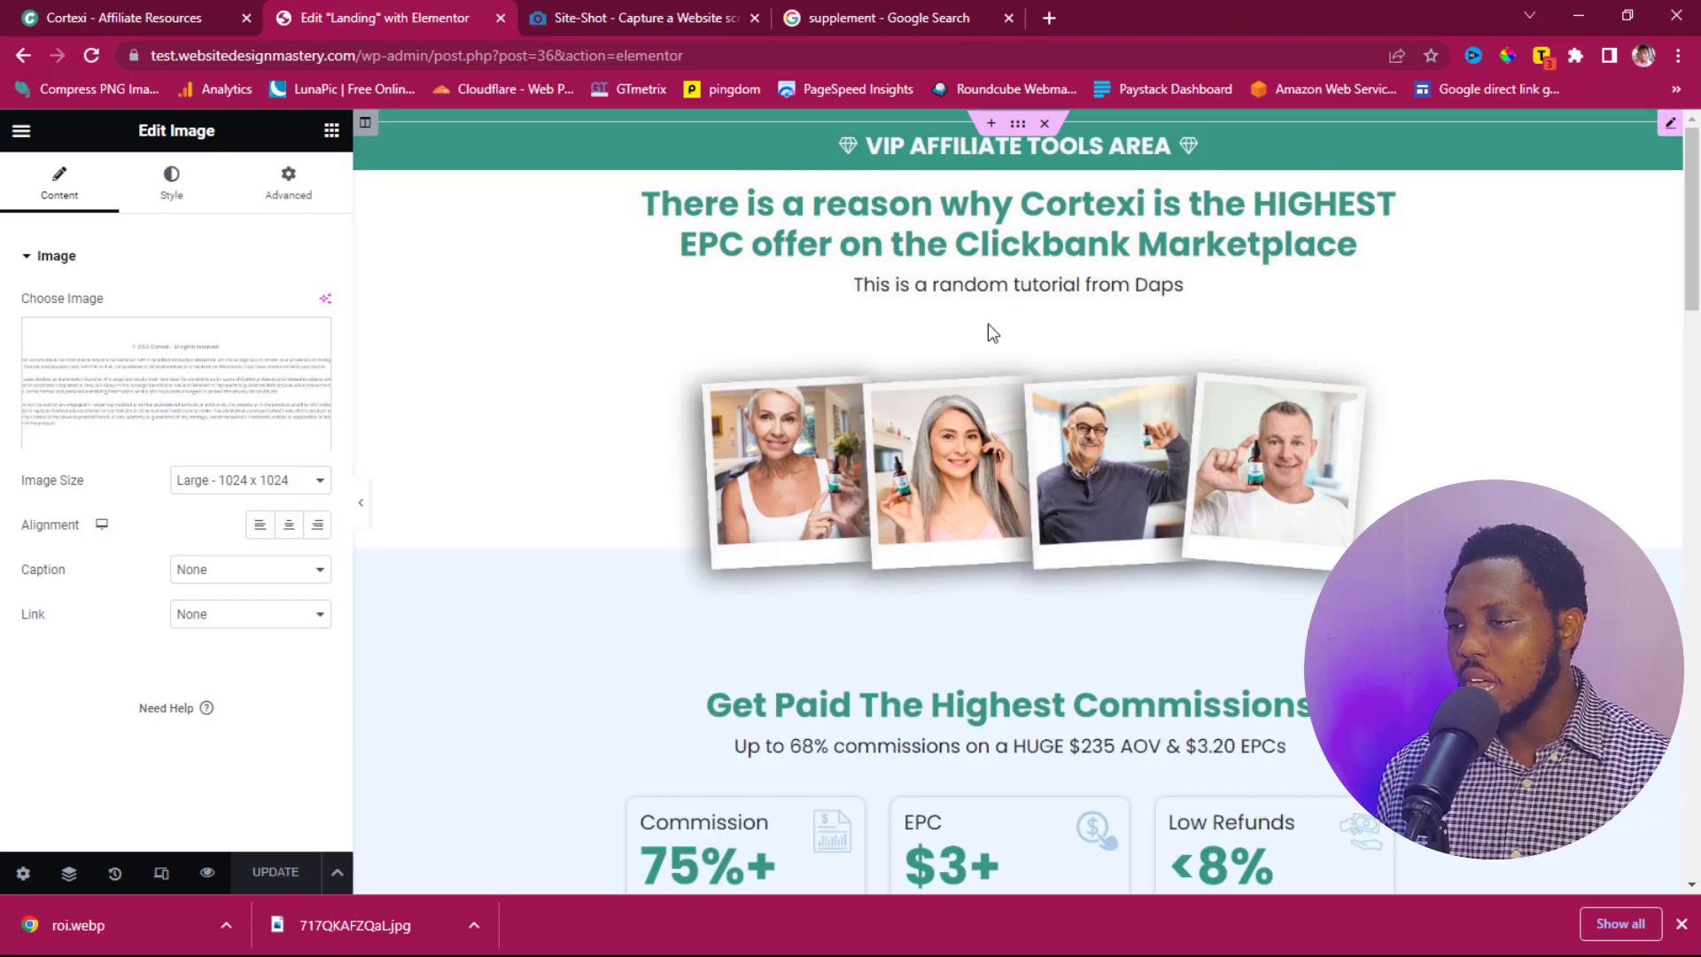
# Step: Save the Cortexi logo image from the header of the original affiliate page to the Downloads folder
pyautogui.click(128, 18)
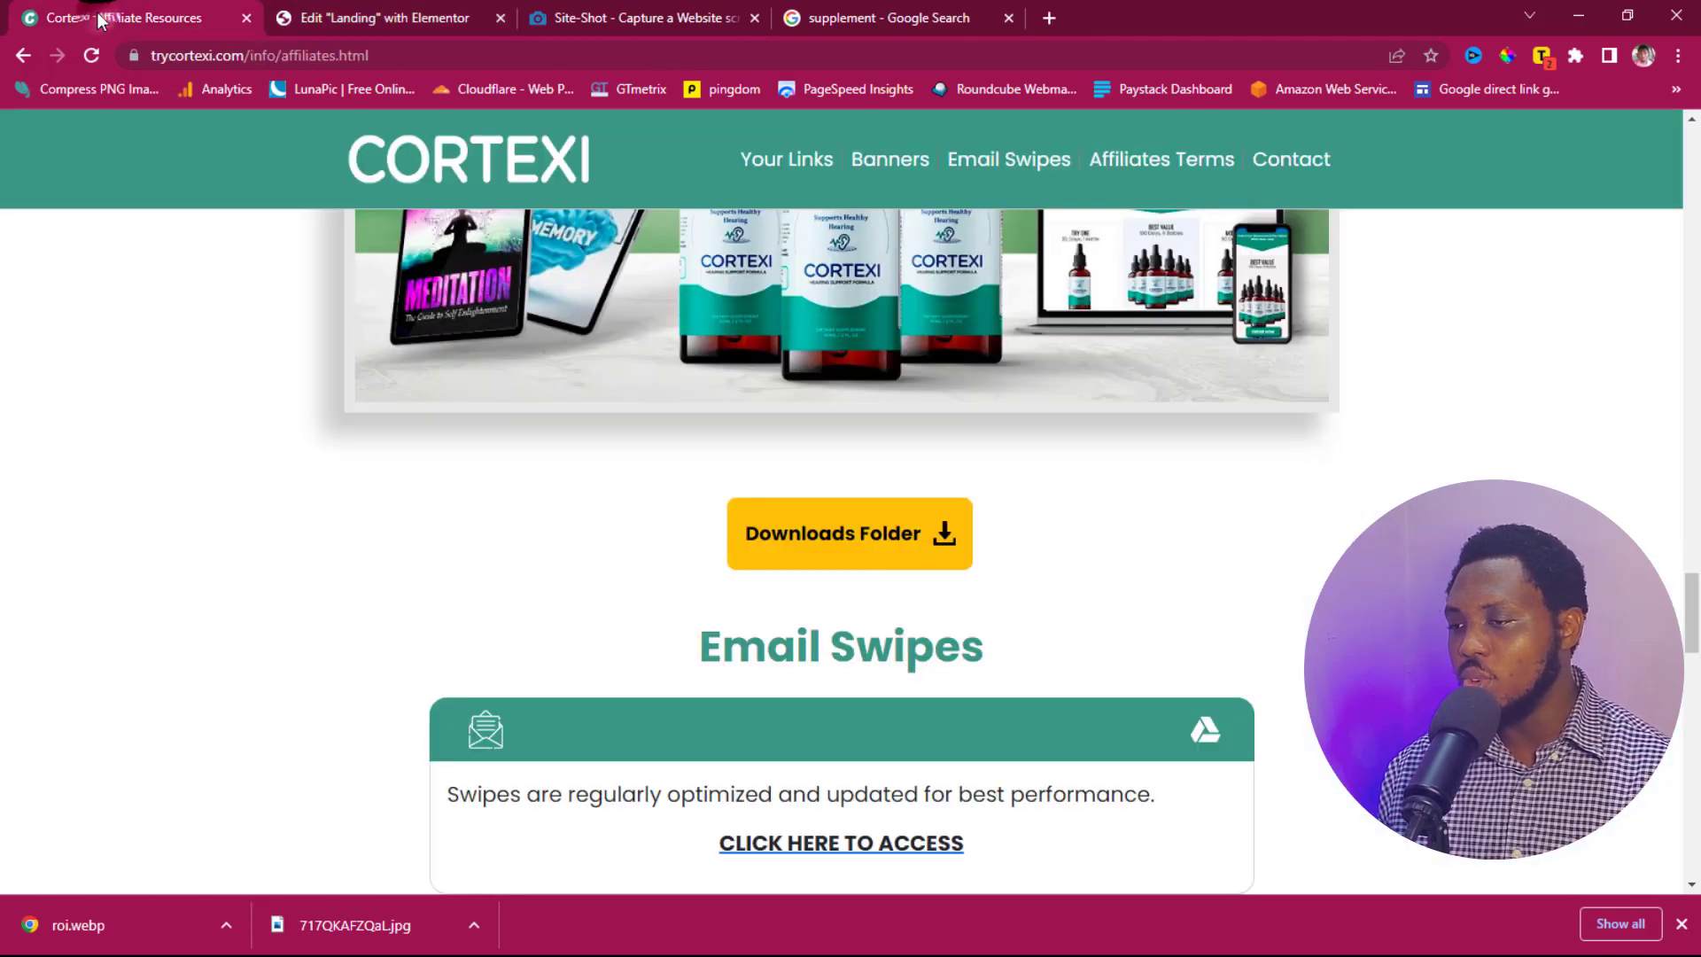
pyautogui.rightClick(511, 161)
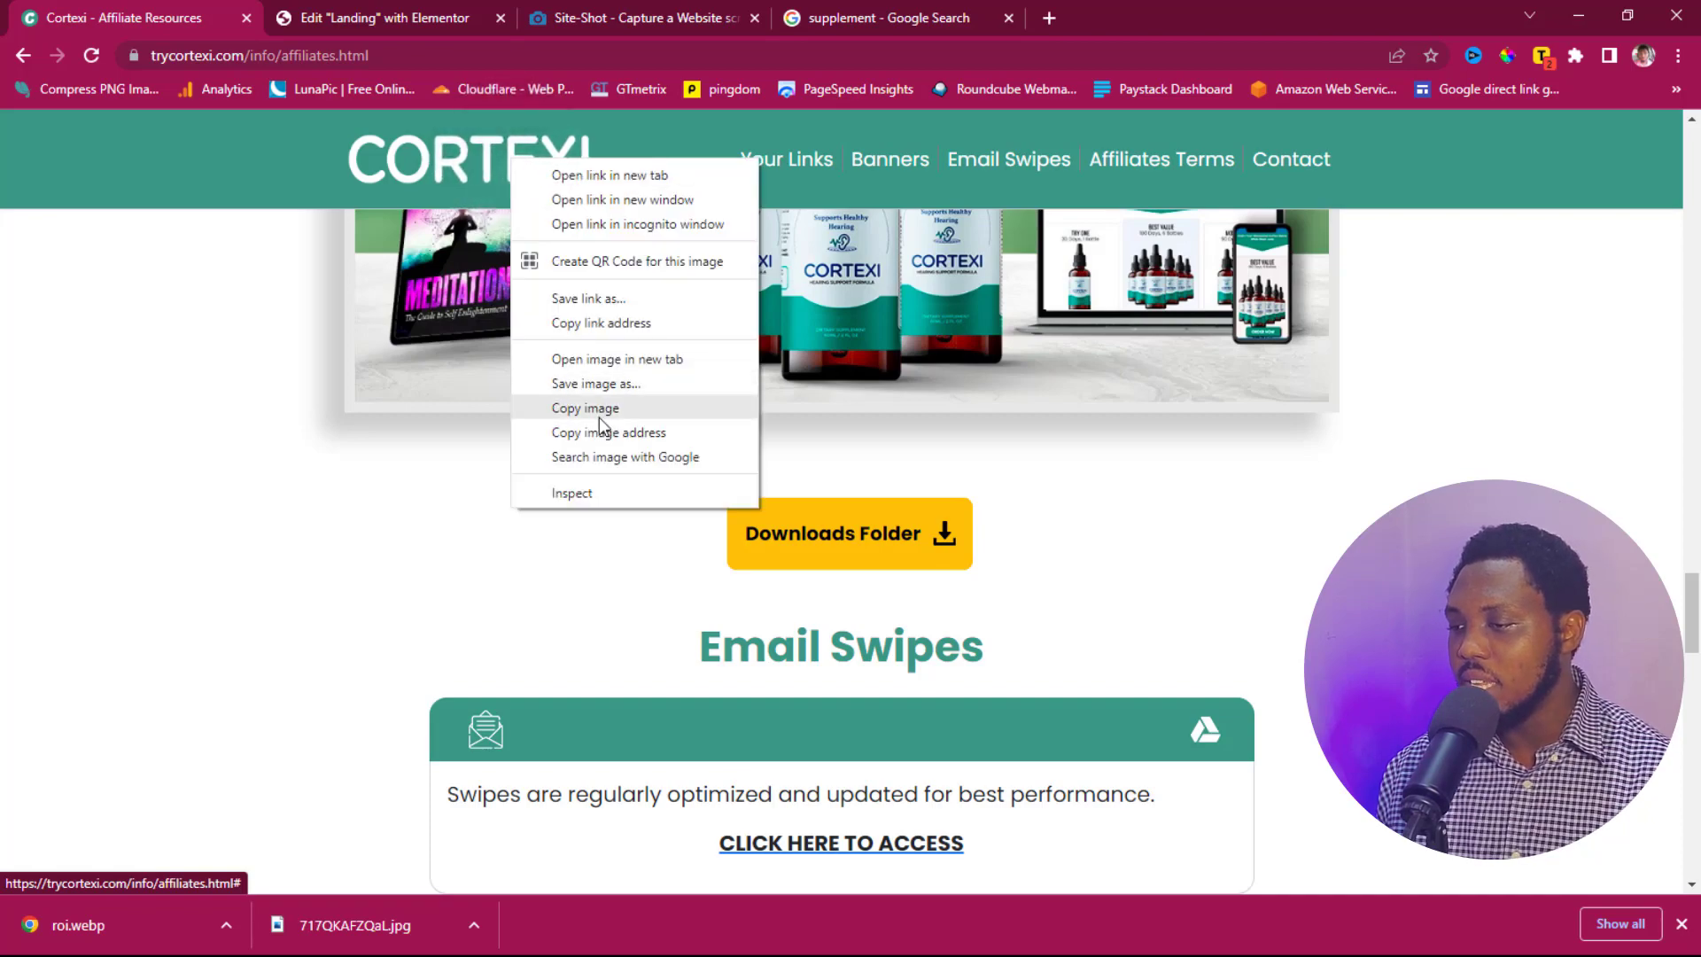
pyautogui.click(579, 387)
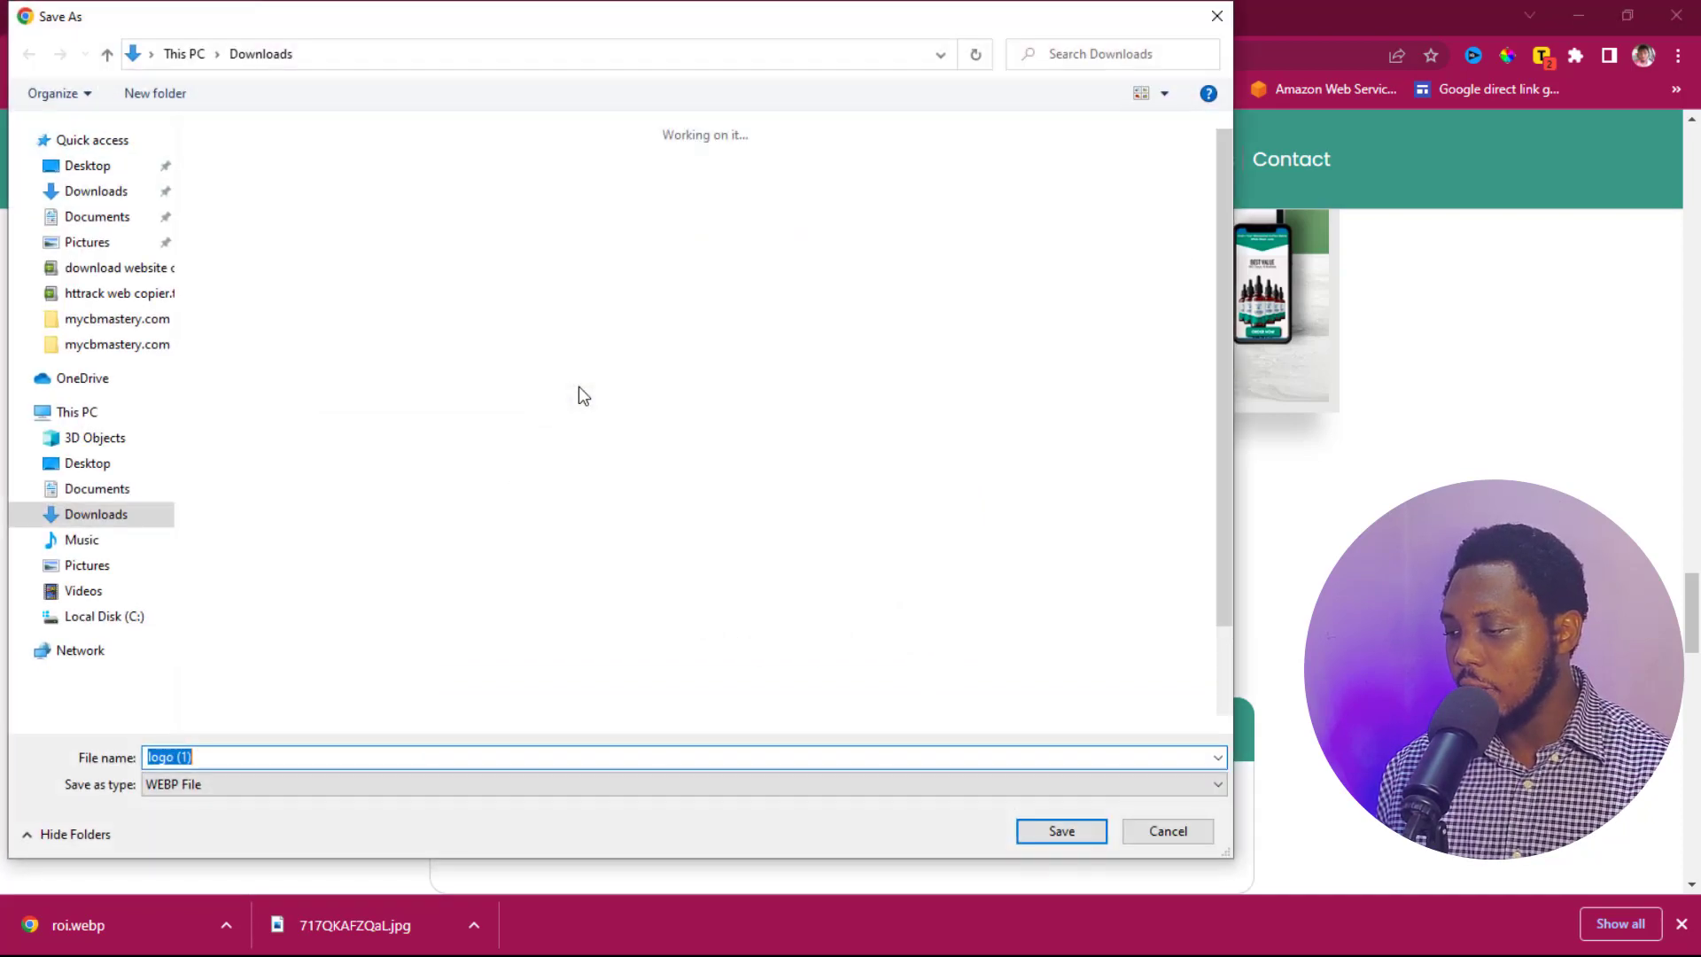
pyautogui.click(1076, 831)
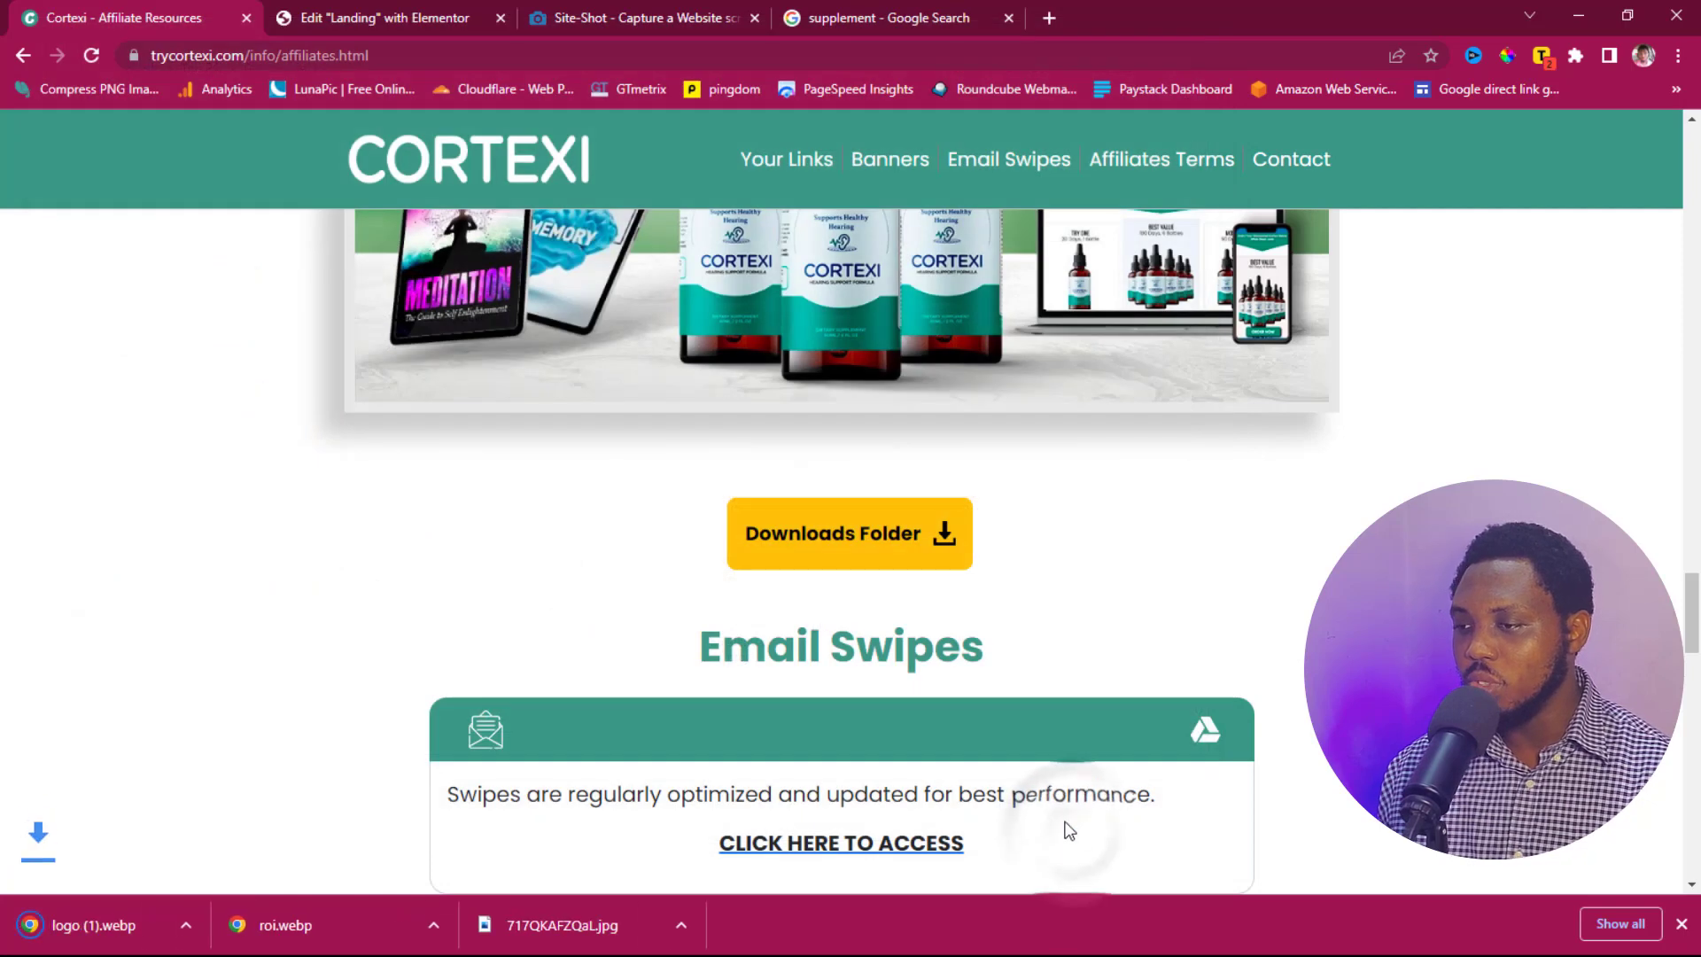
pyautogui.scroll(15, 520, 520)
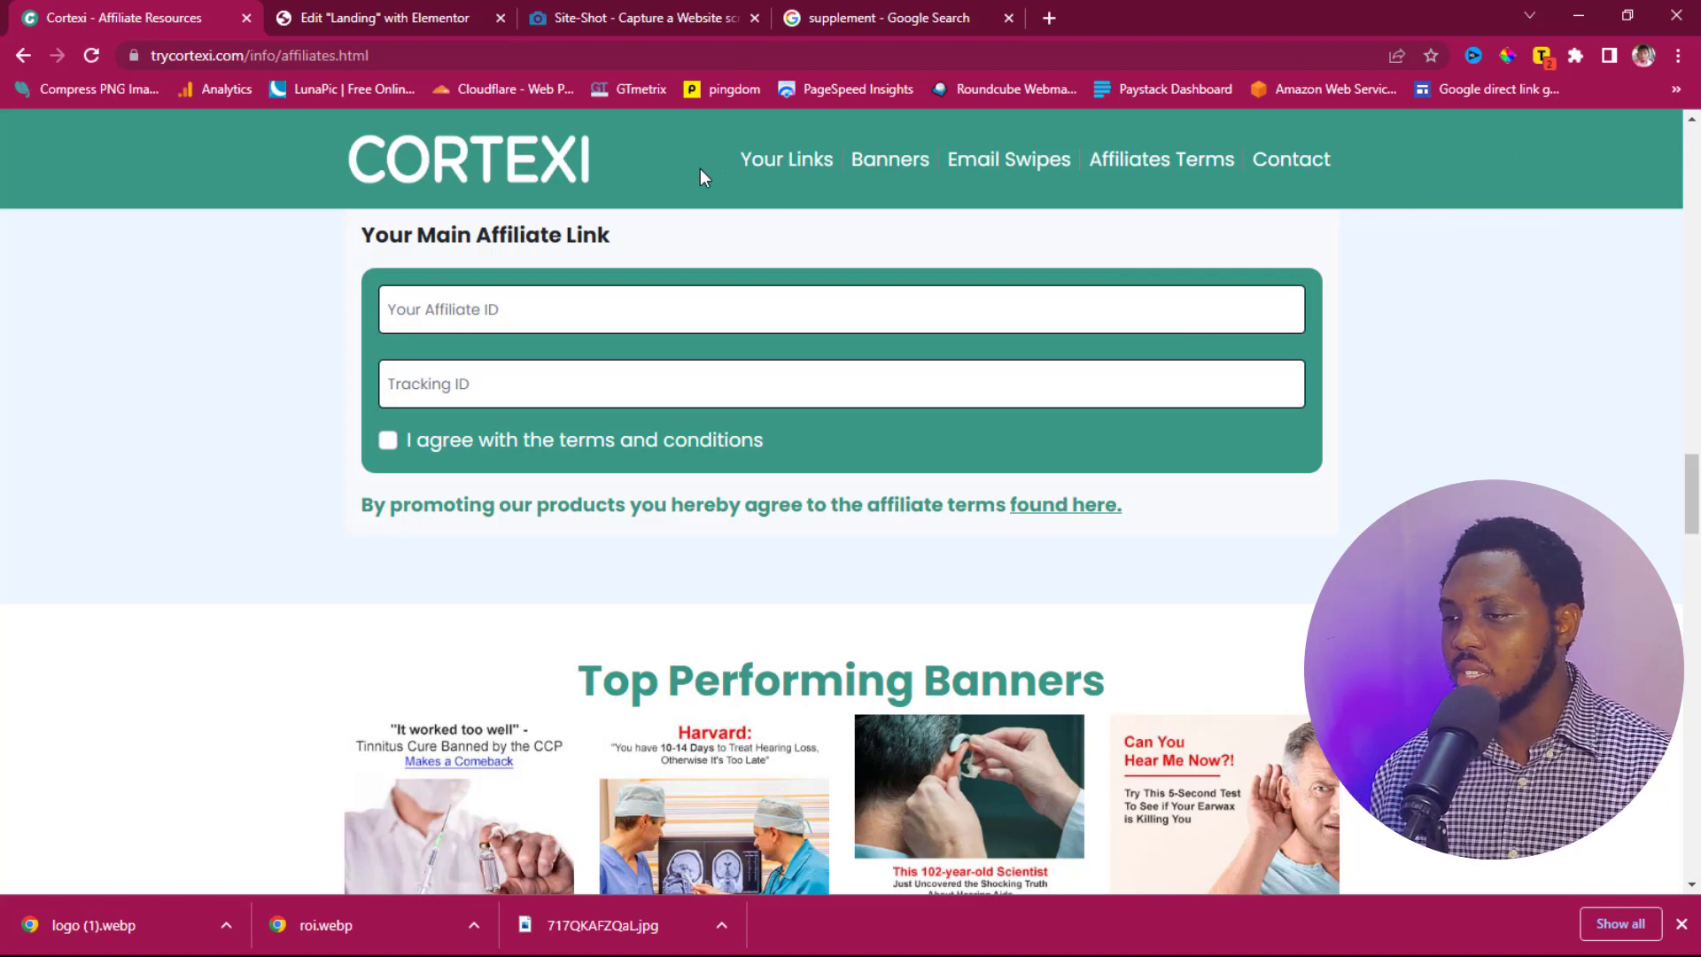
# Step: View the published landing page from the Elementor editor and test the Boost your conversion accordion items
pyautogui.click(454, 18)
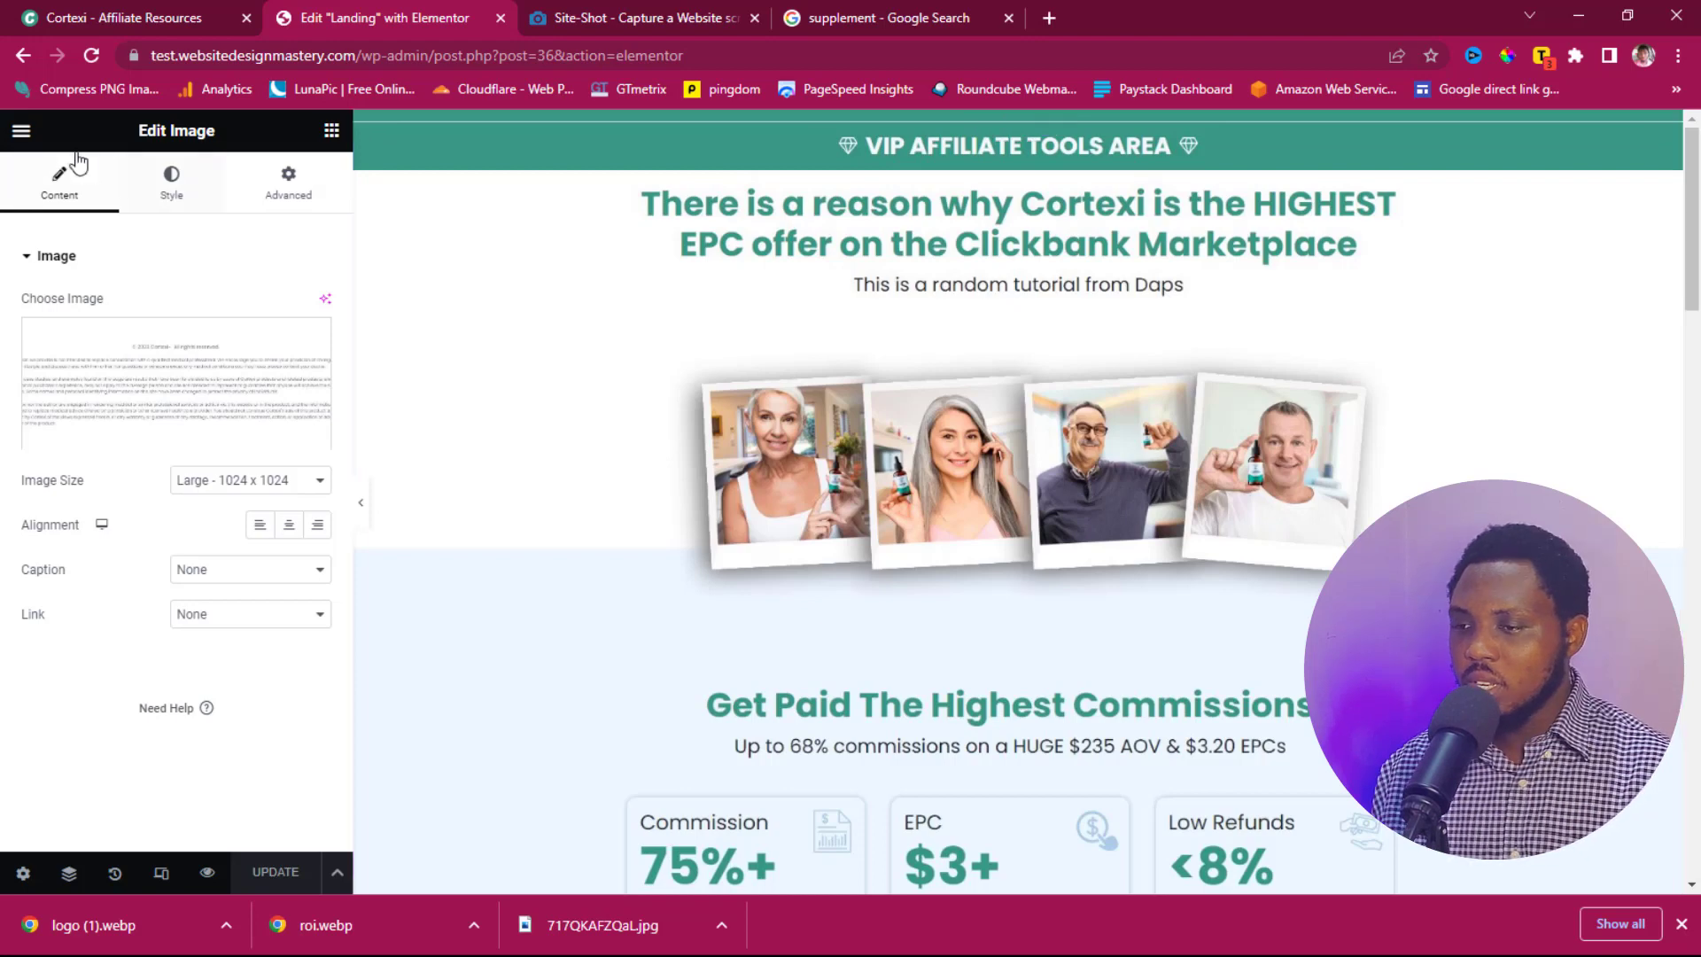
pyautogui.click(21, 130)
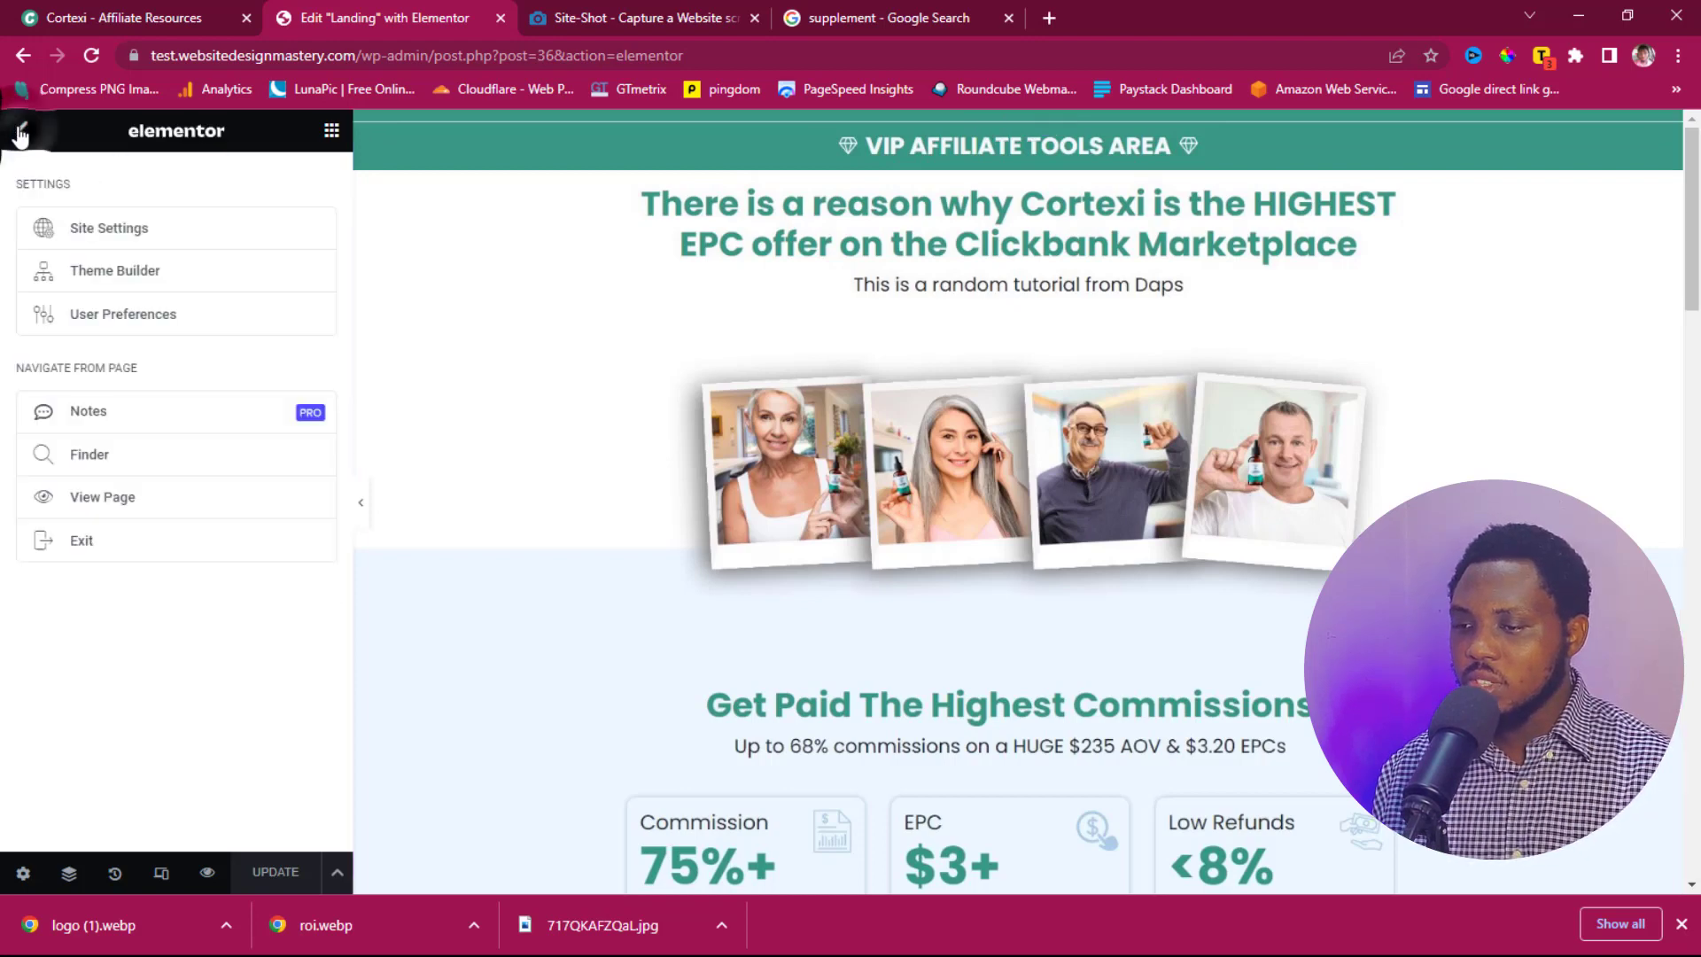
pyautogui.click(100, 542)
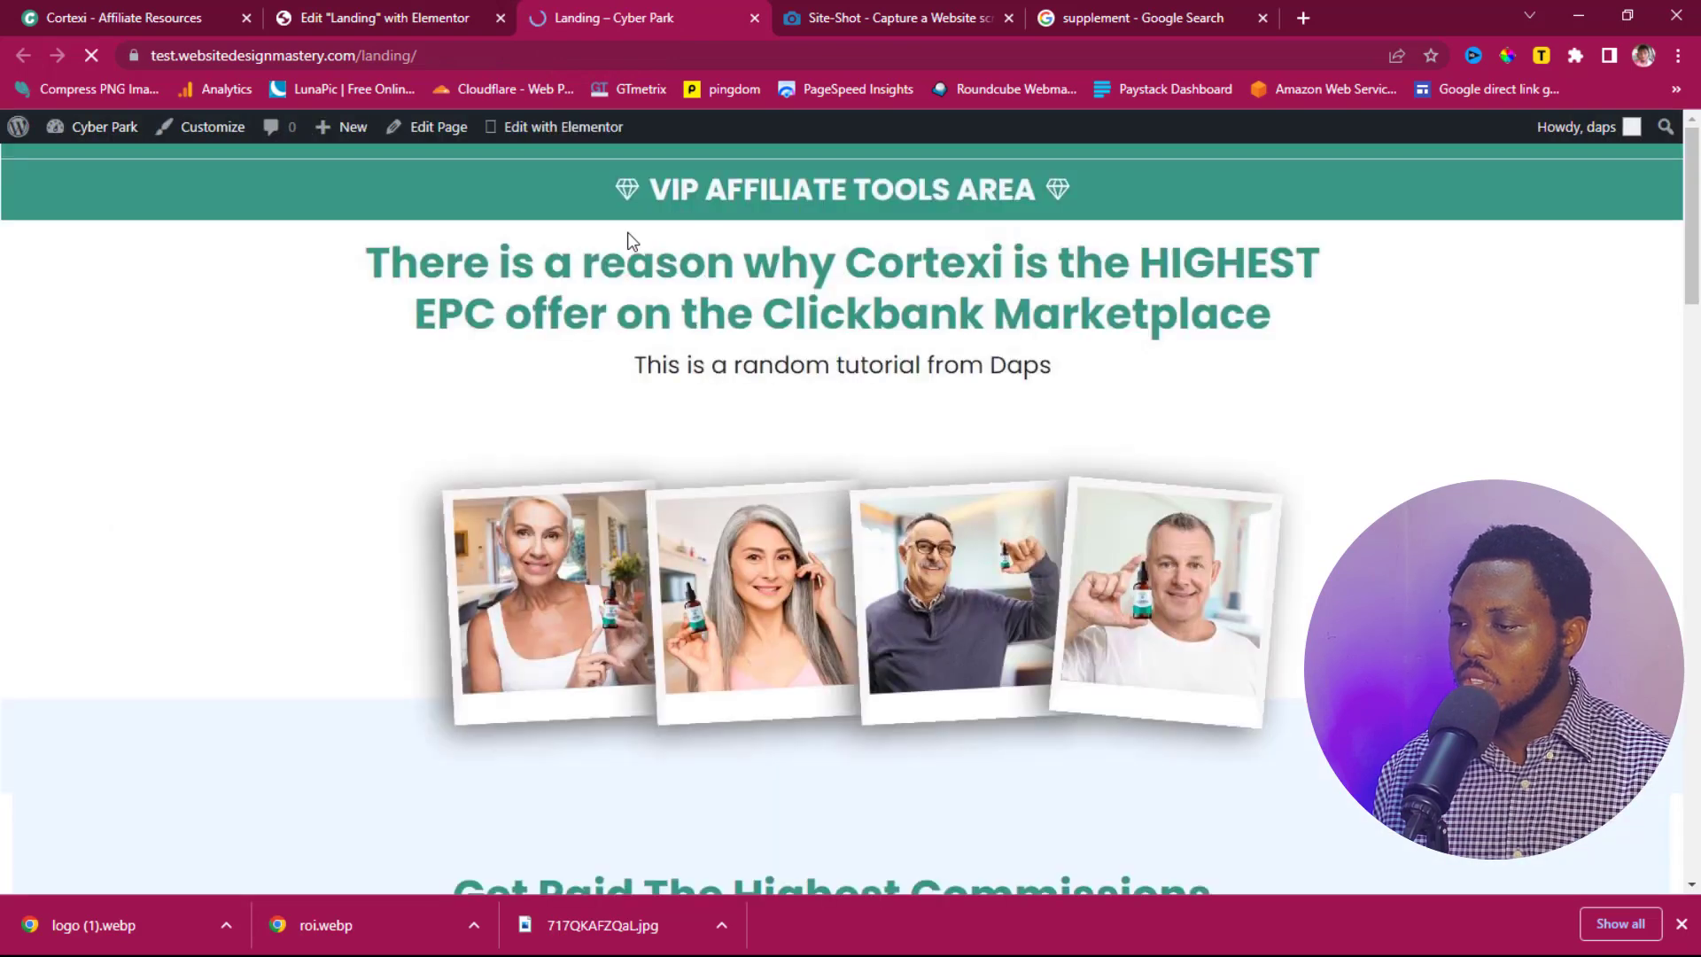
pyautogui.scroll(-15, 627, 239)
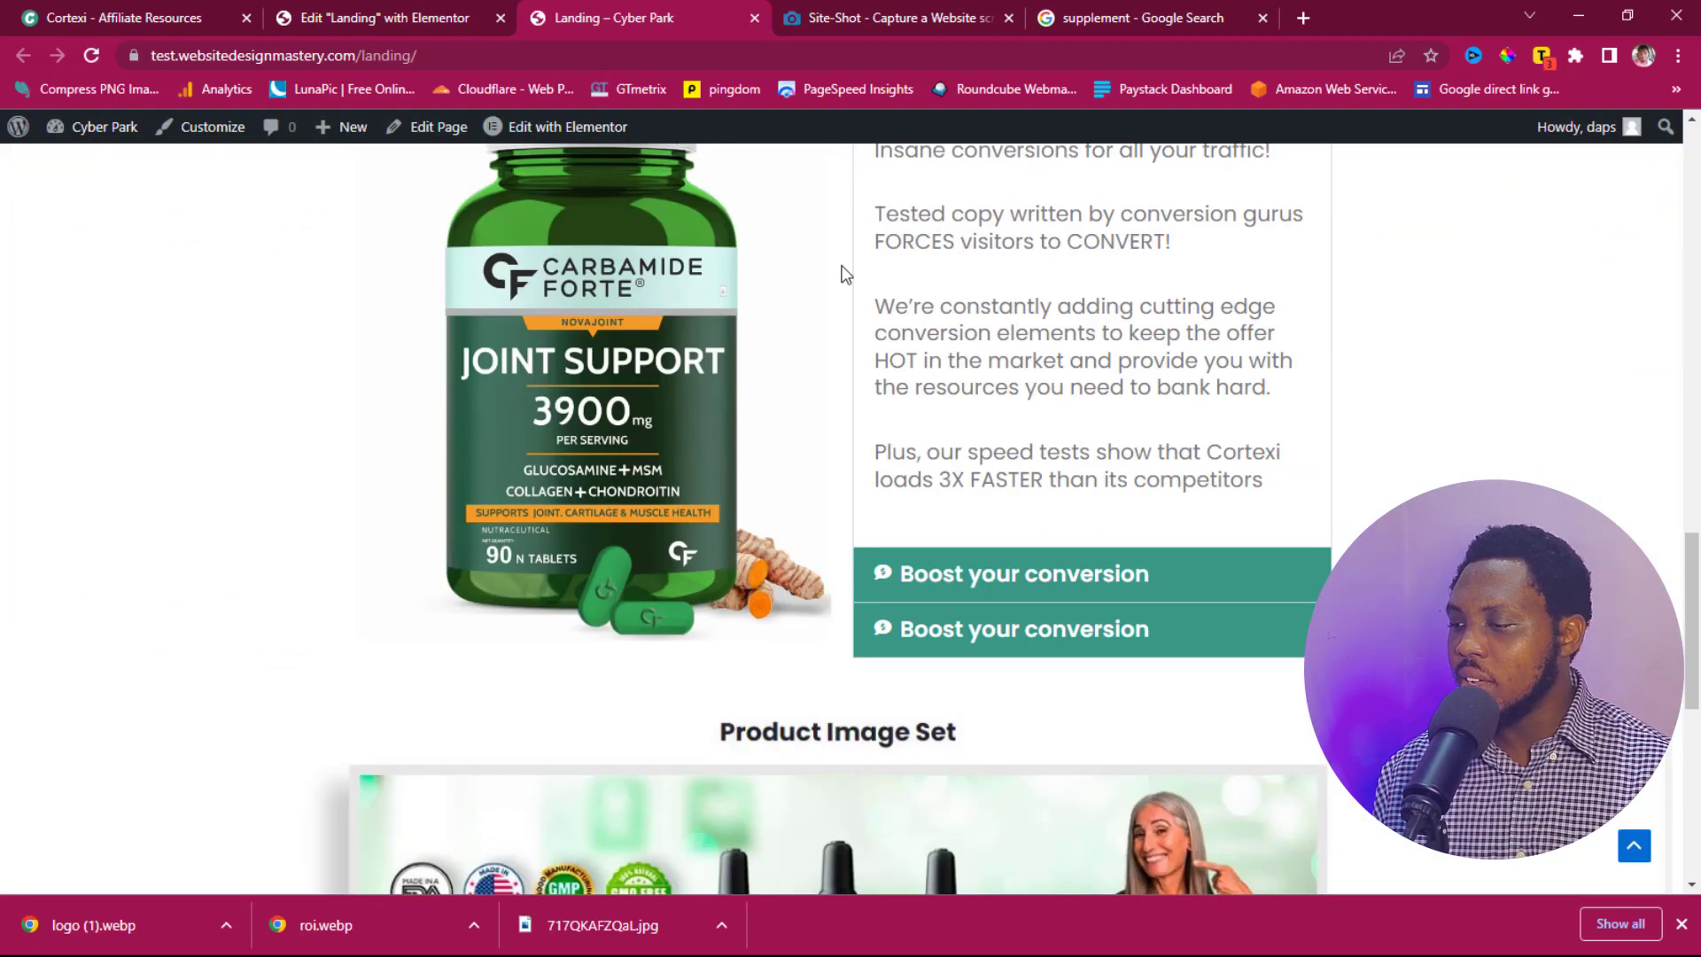
pyautogui.click(996, 577)
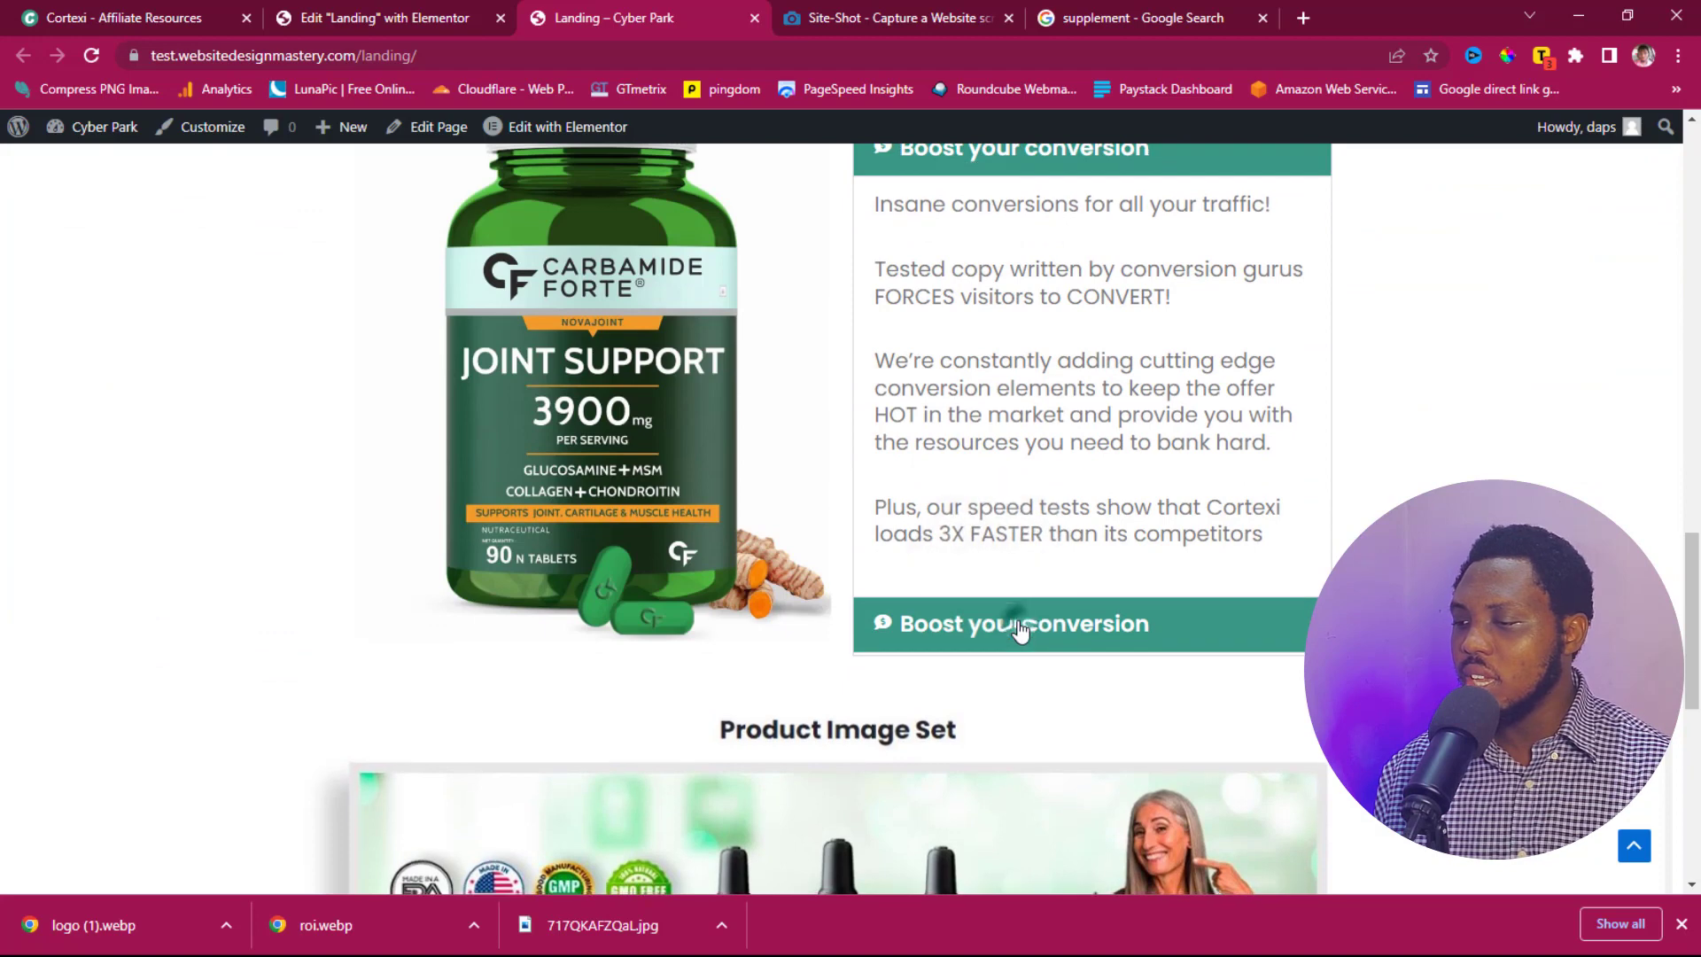
pyautogui.click(1020, 630)
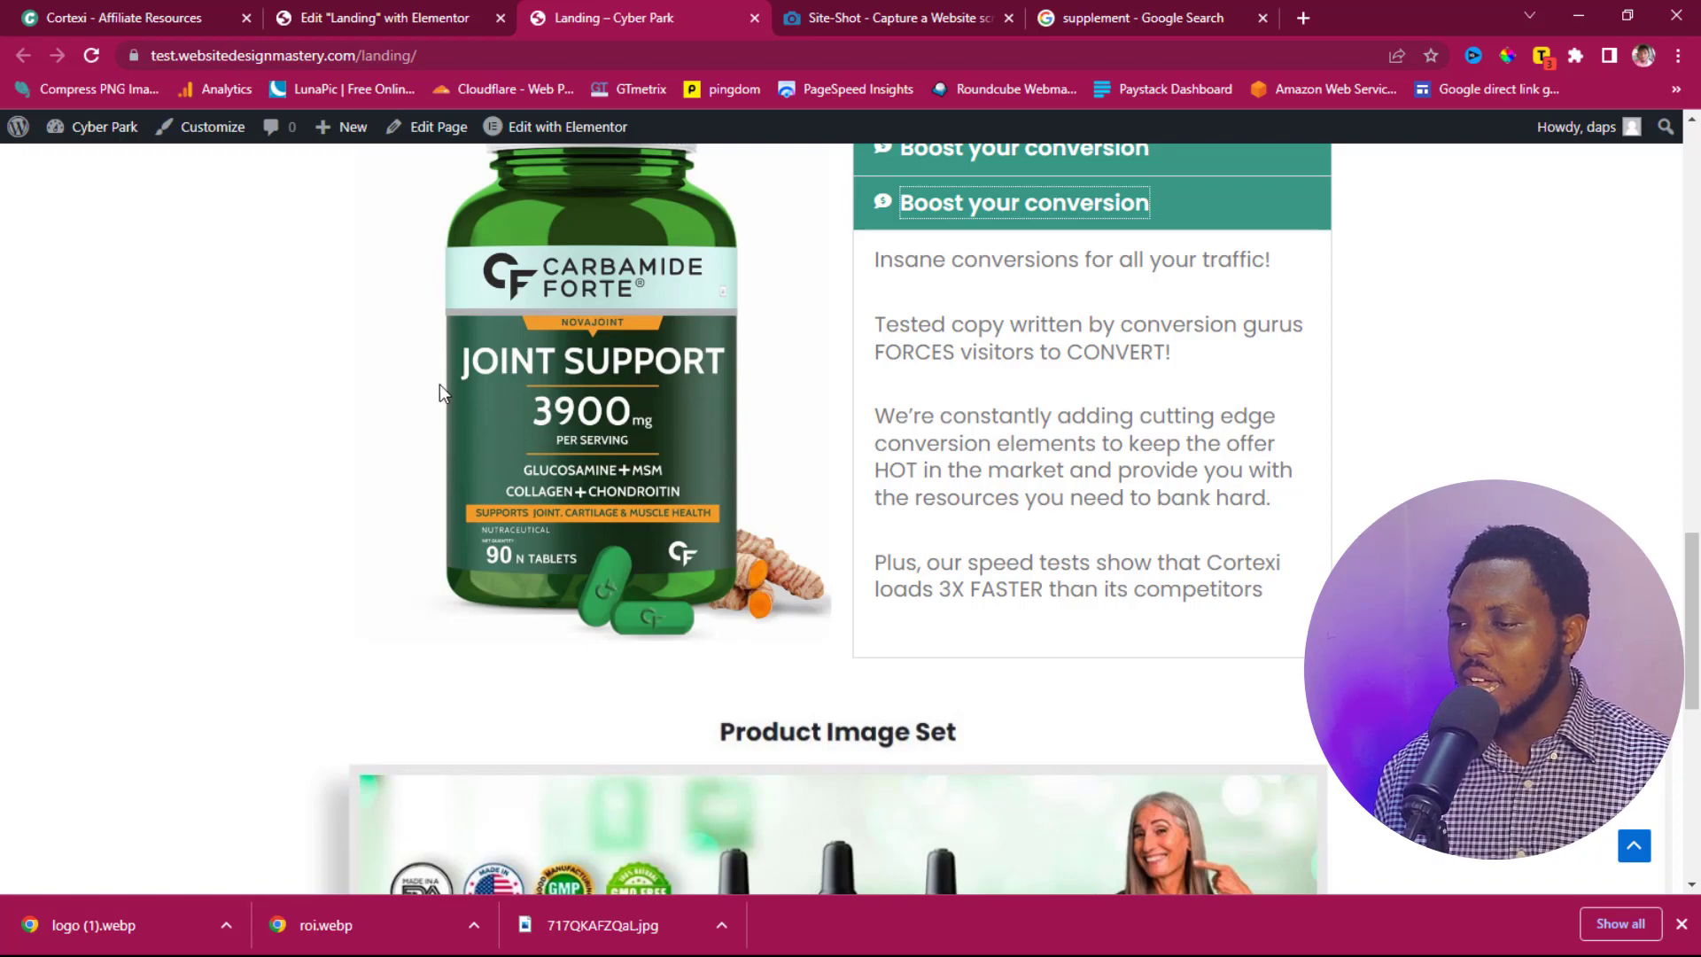
pyautogui.scroll(10, 439, 386)
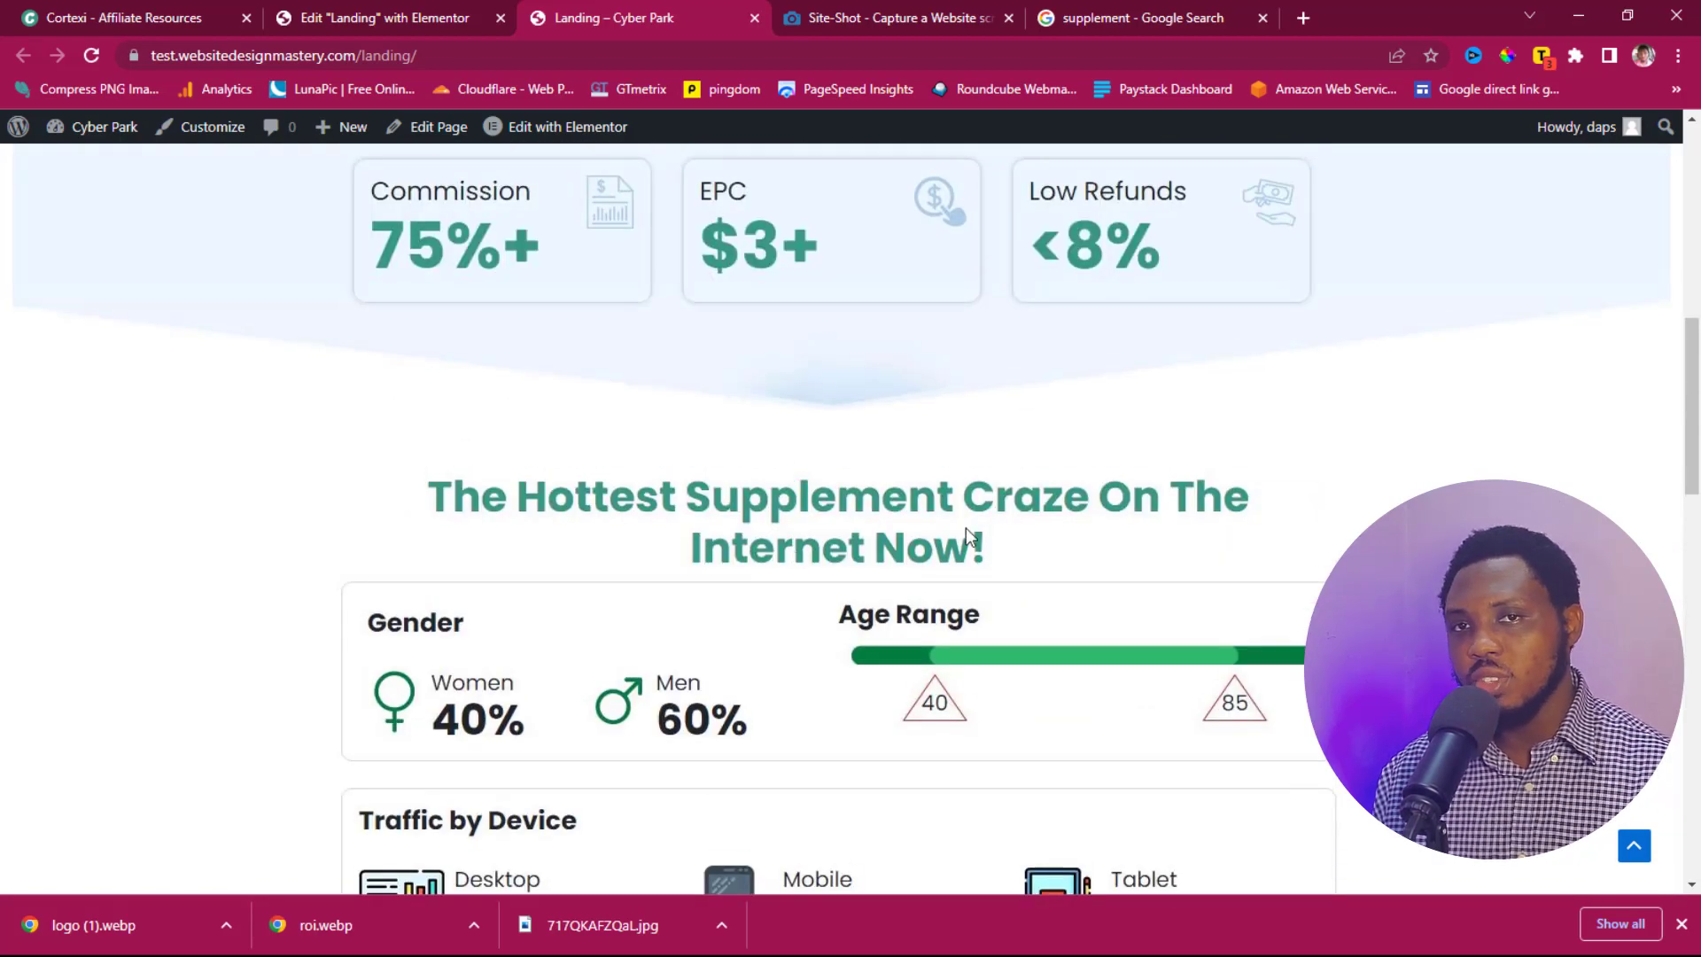
# Step: Check which image saving and copying options visitors get on the landing page's supplement headline image
pyautogui.rightClick(825, 544)
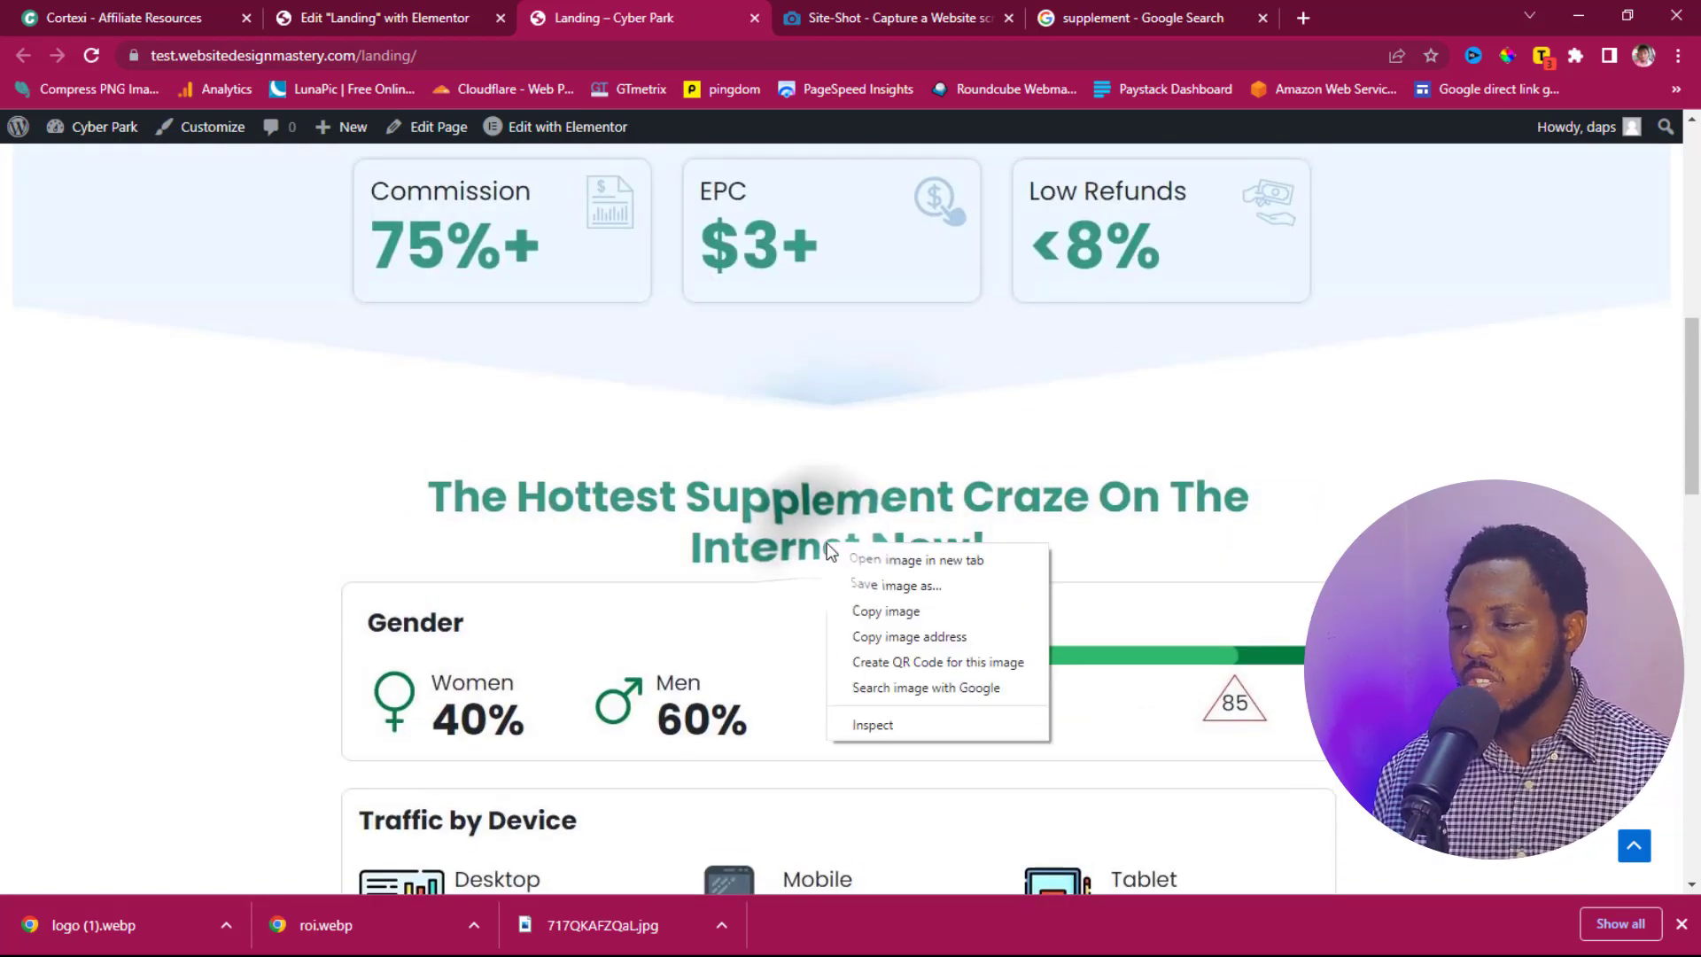
pyautogui.click(1453, 621)
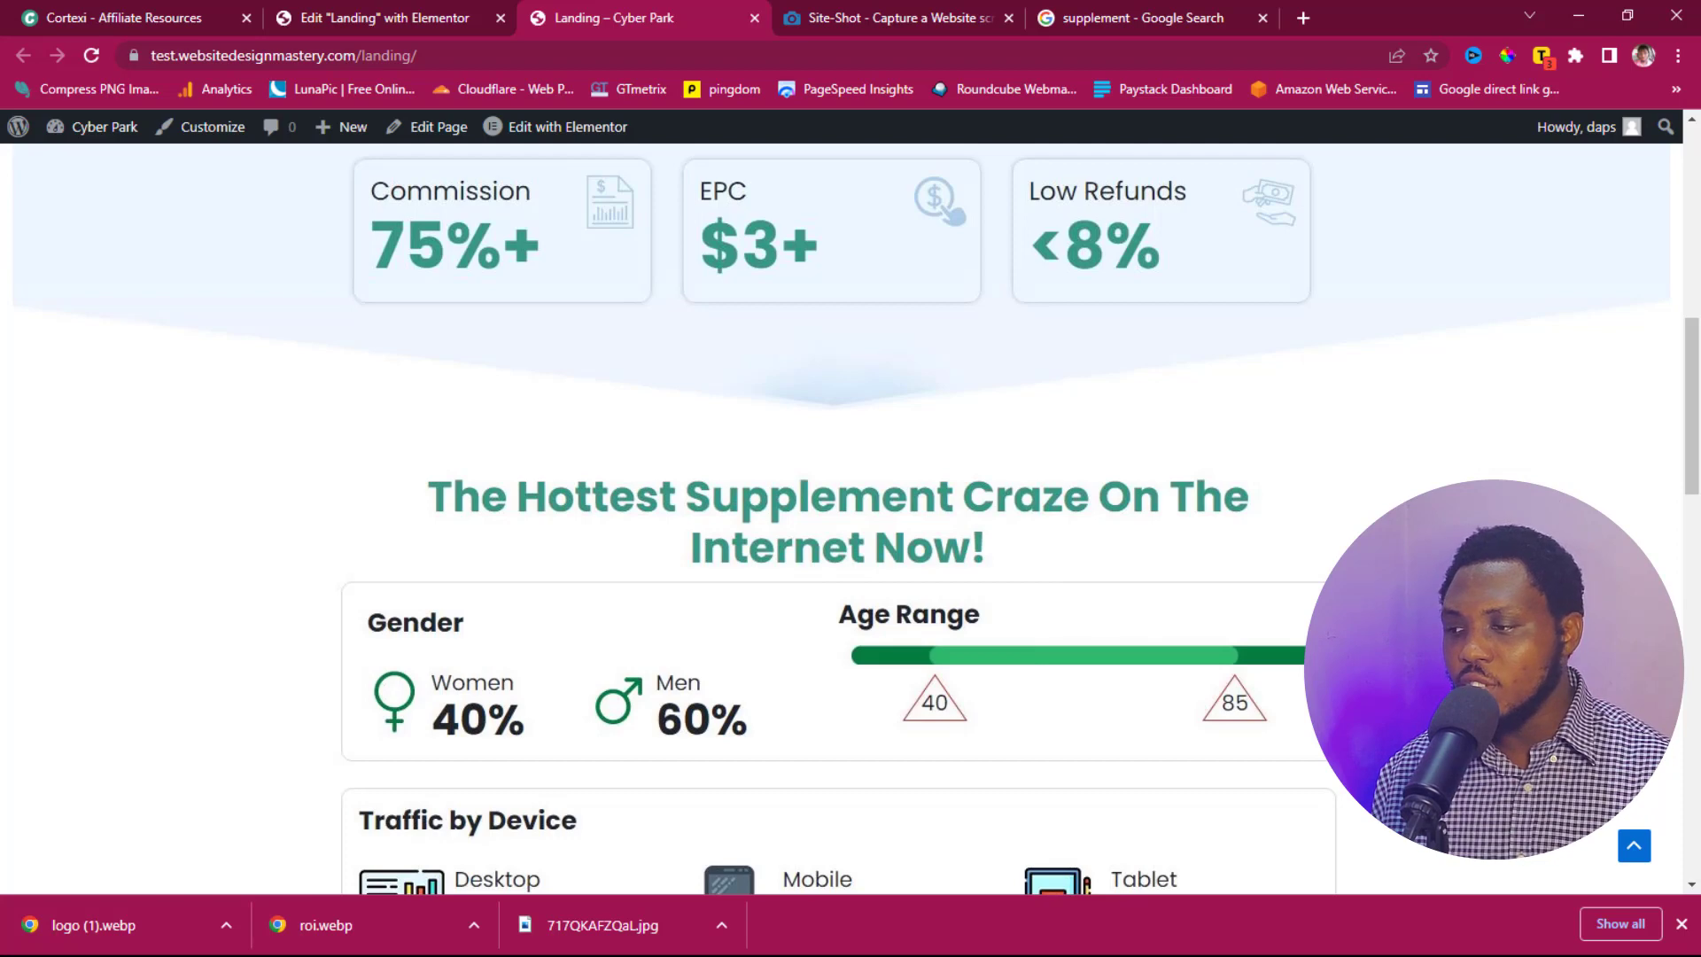
pyautogui.scroll(3, 1453, 620)
pyautogui.scroll(2, 842, 514)
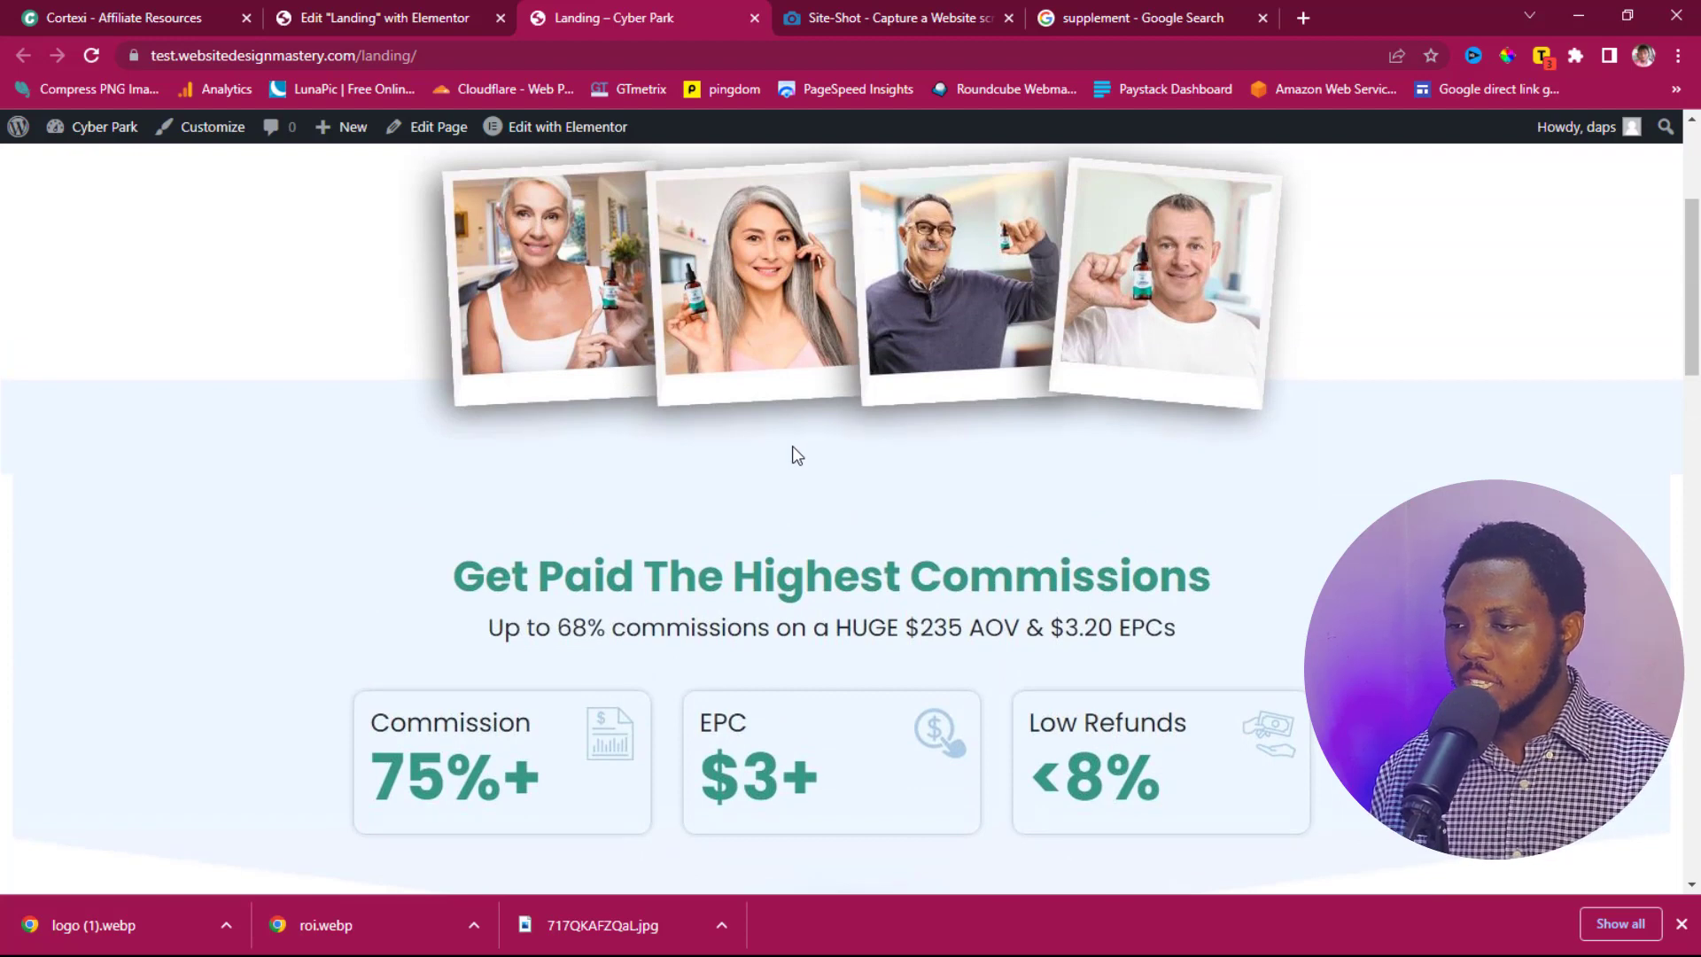
# Step: Search the WordPress plugin directory for "stop right click", then install and activate Disable Right Click For WP
pyautogui.moveTo(99, 127)
pyautogui.click(94, 170)
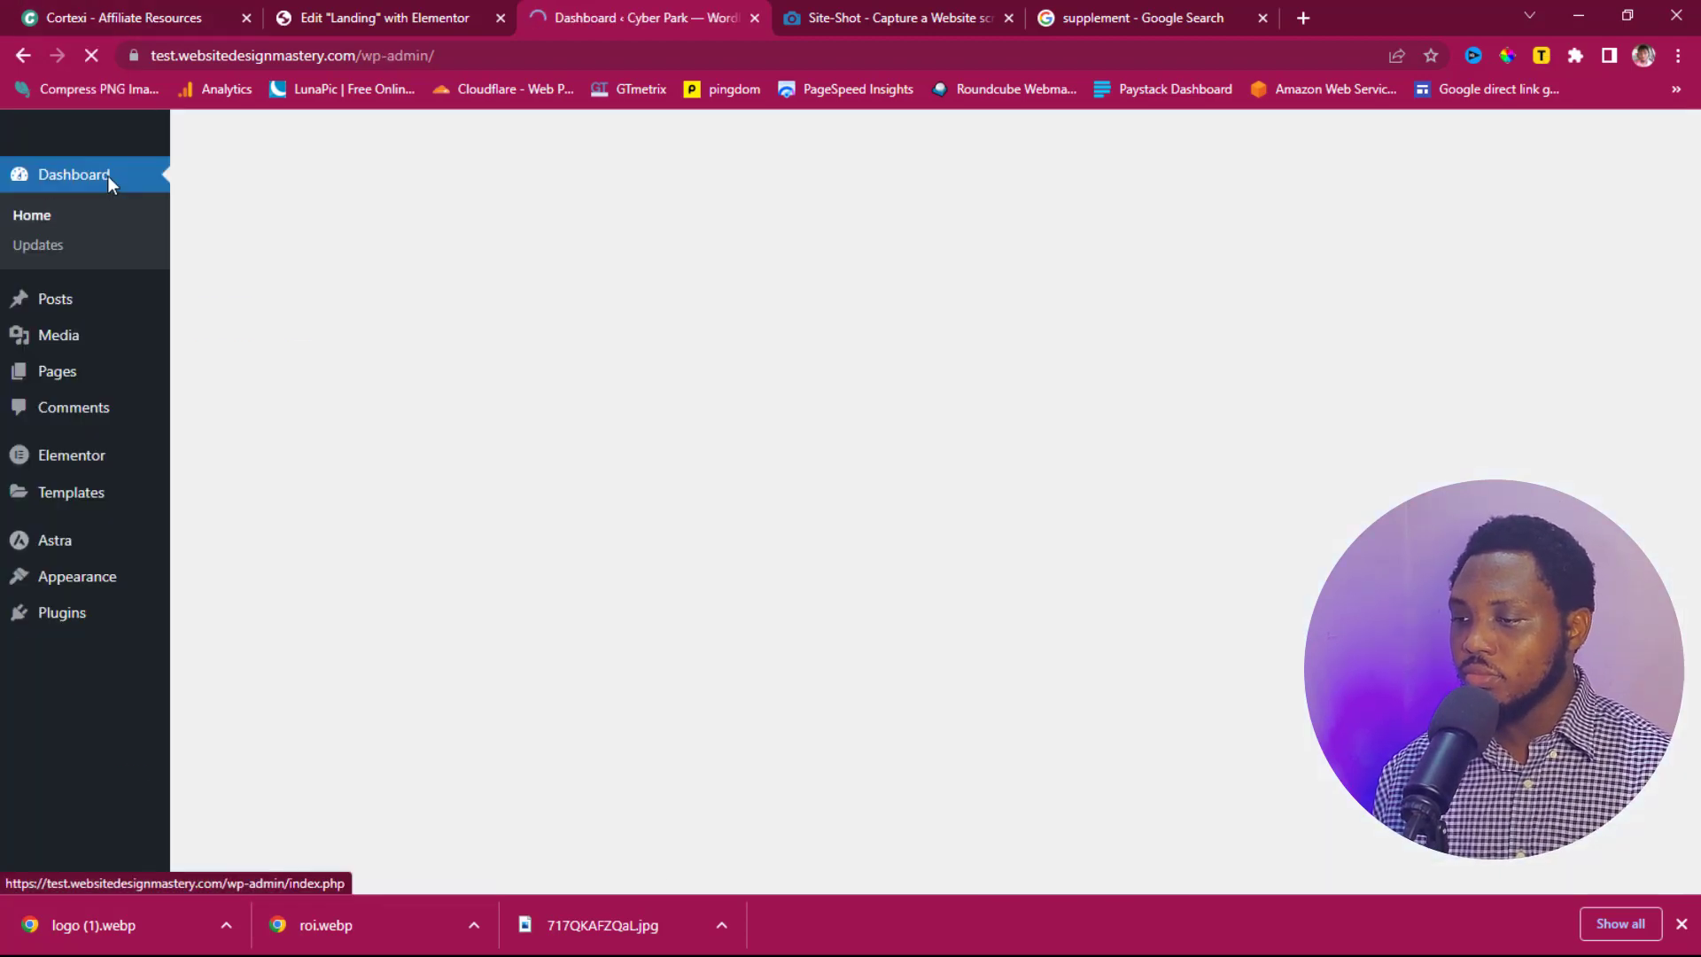
pyautogui.scroll(-5, 646, 319)
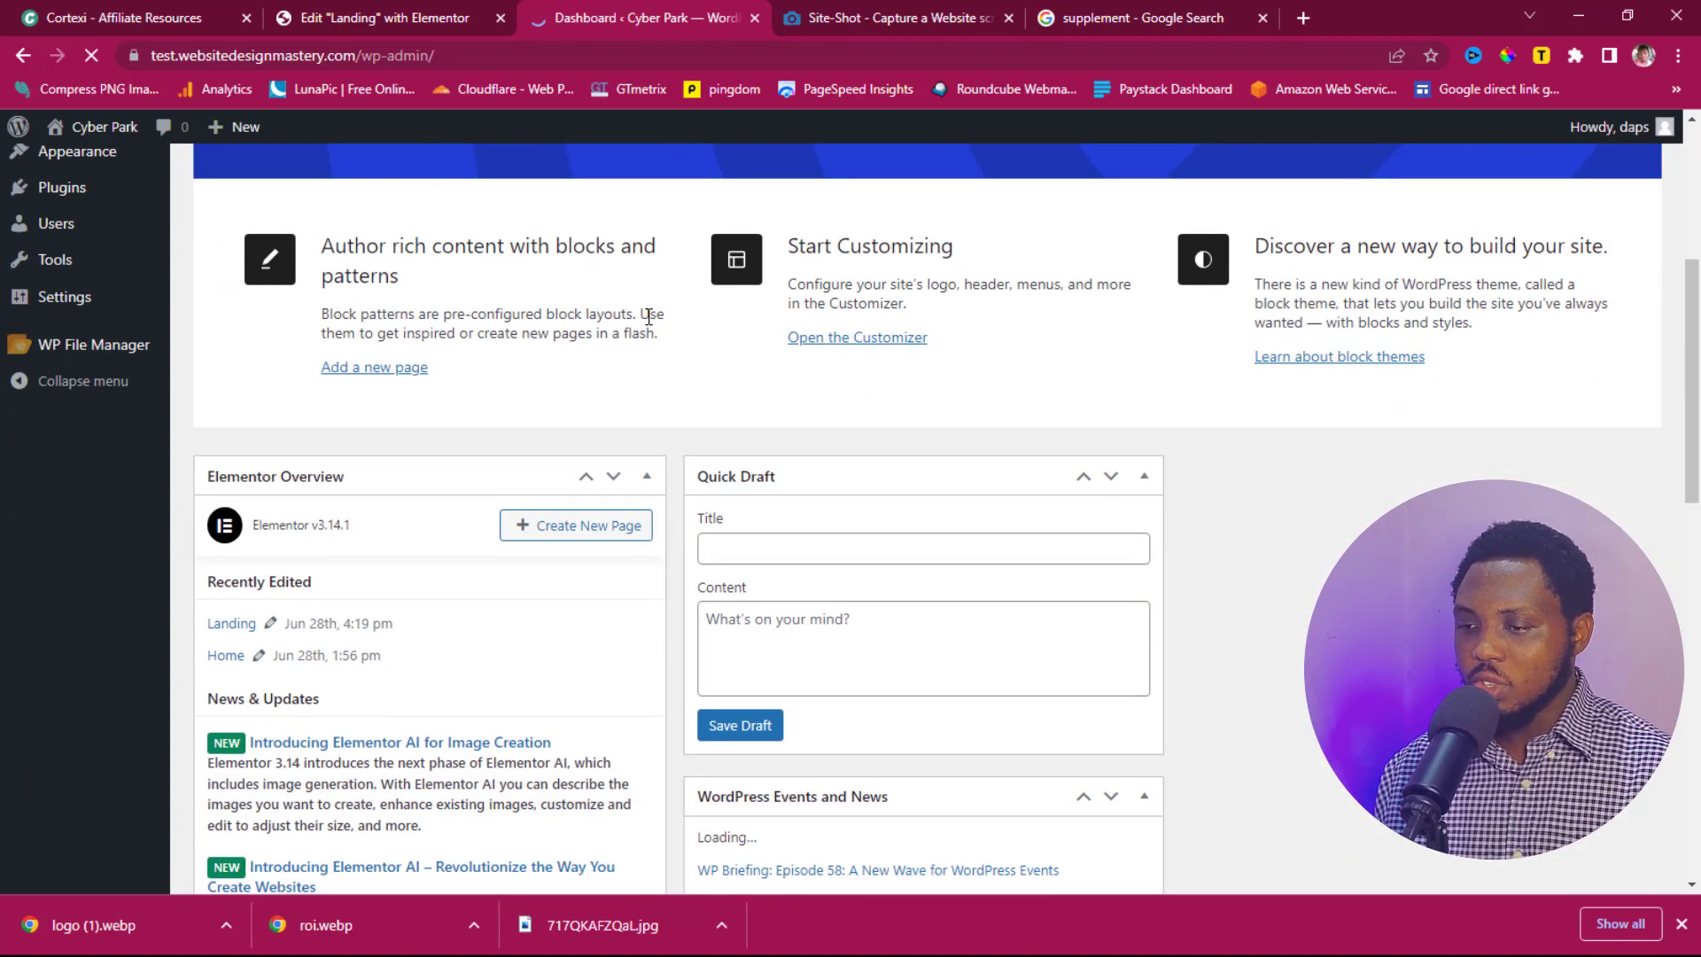
pyautogui.scroll(1, 514, 347)
pyautogui.moveTo(55, 610)
pyautogui.click(205, 652)
pyautogui.click(1460, 241)
pyautogui.write('sto')
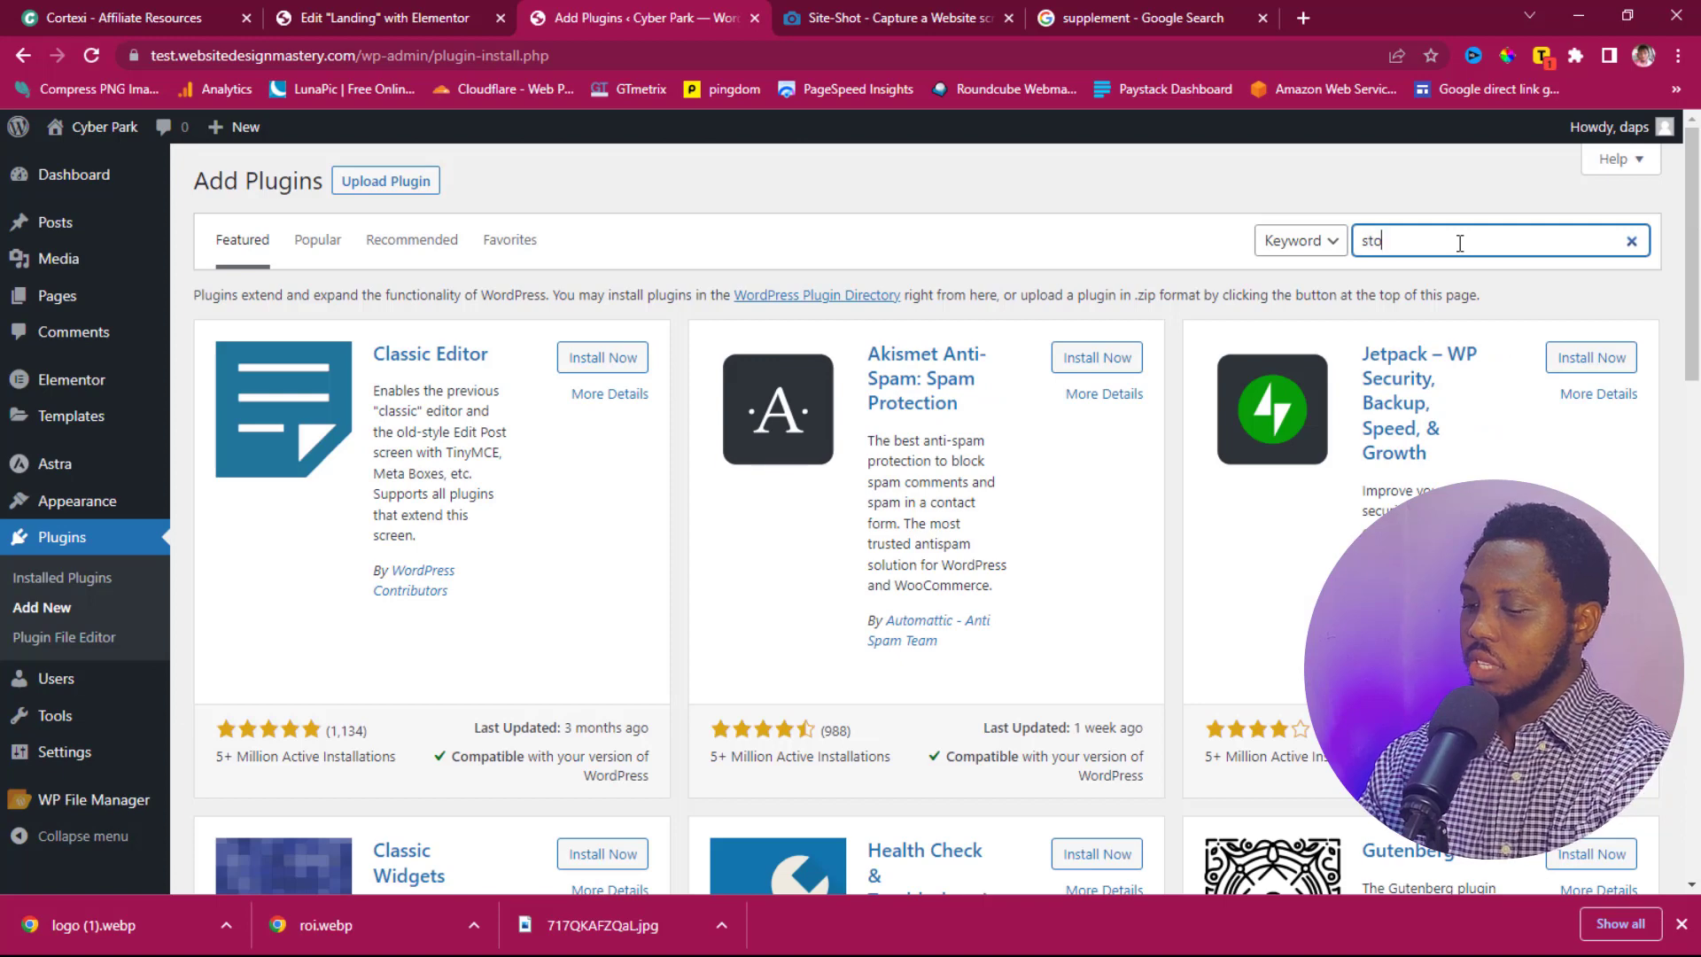
pyautogui.write('p right click')
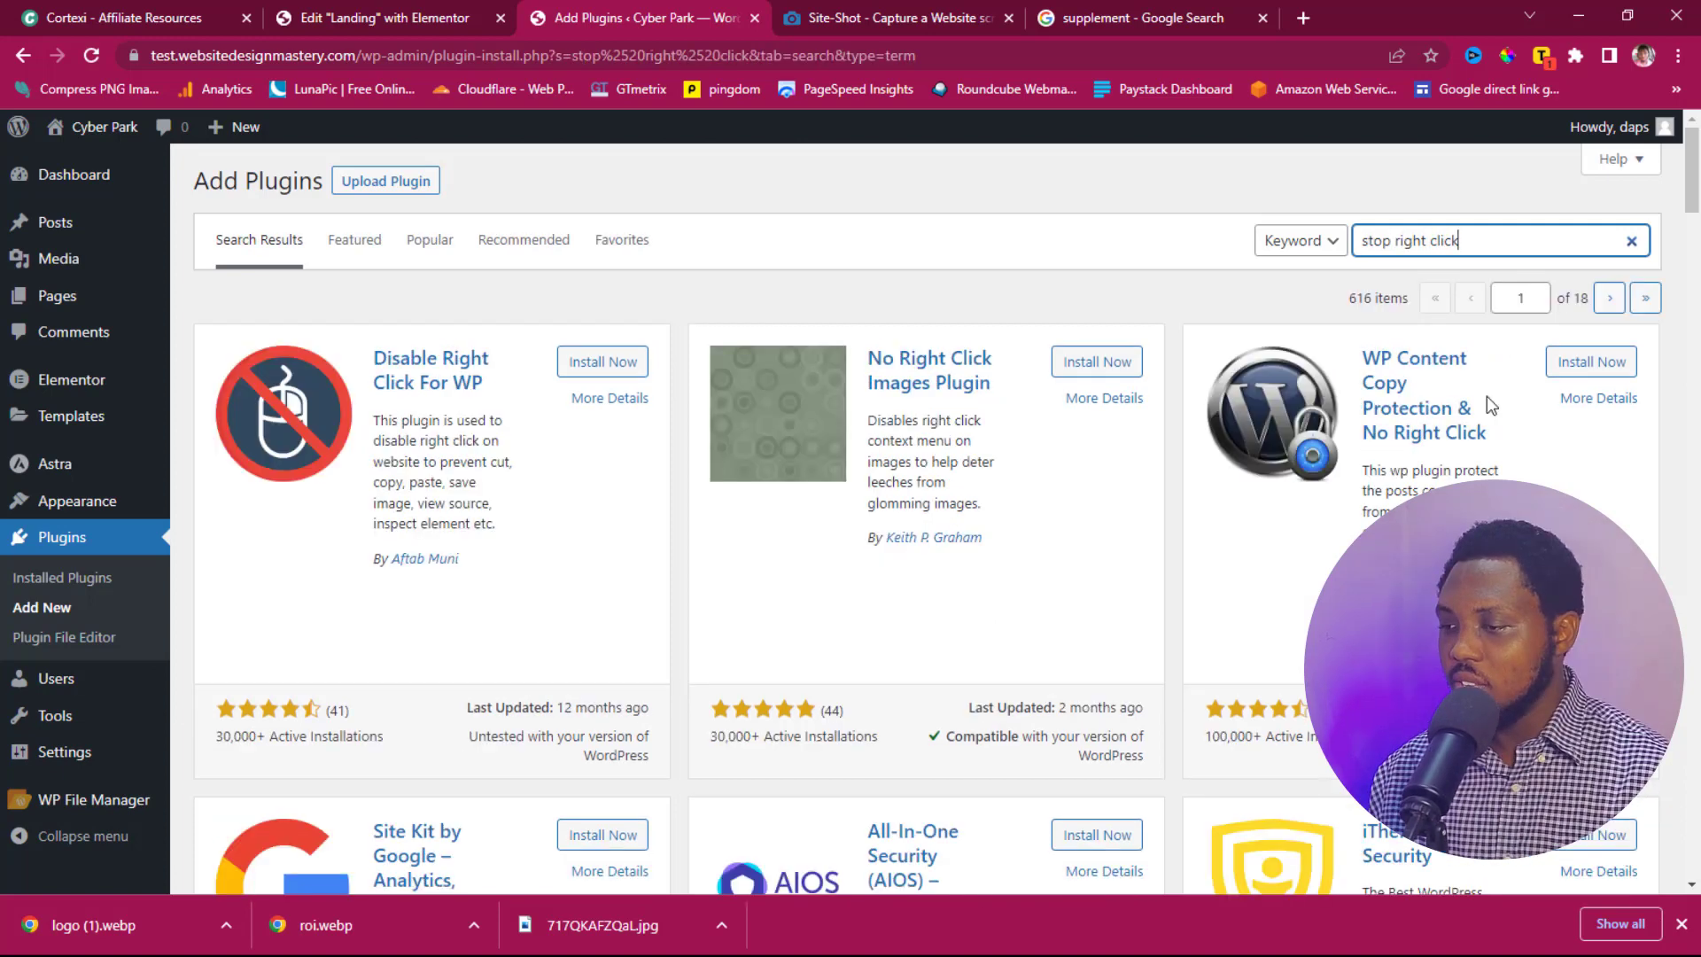
pyautogui.click(602, 362)
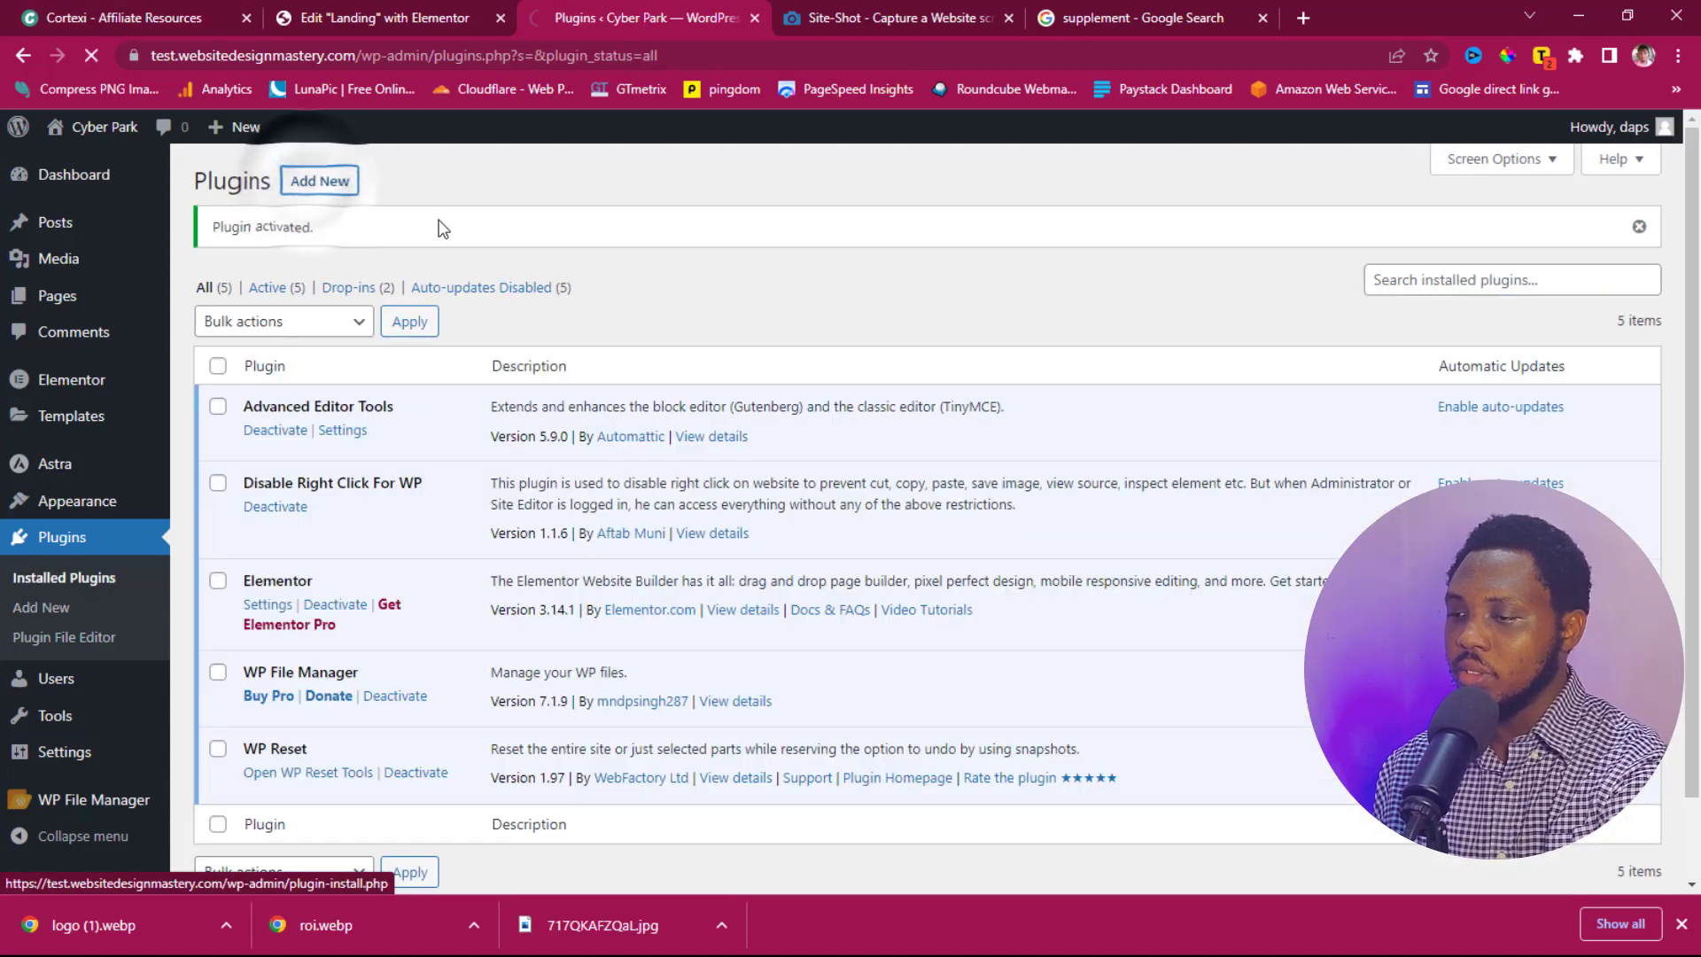
# Step: Search new plugins for "addon for elementor", install and activate Essential Addons, and complete its quick setup
pyautogui.click(357, 186)
pyautogui.click(1420, 238)
pyautogui.write('addon for elementor')
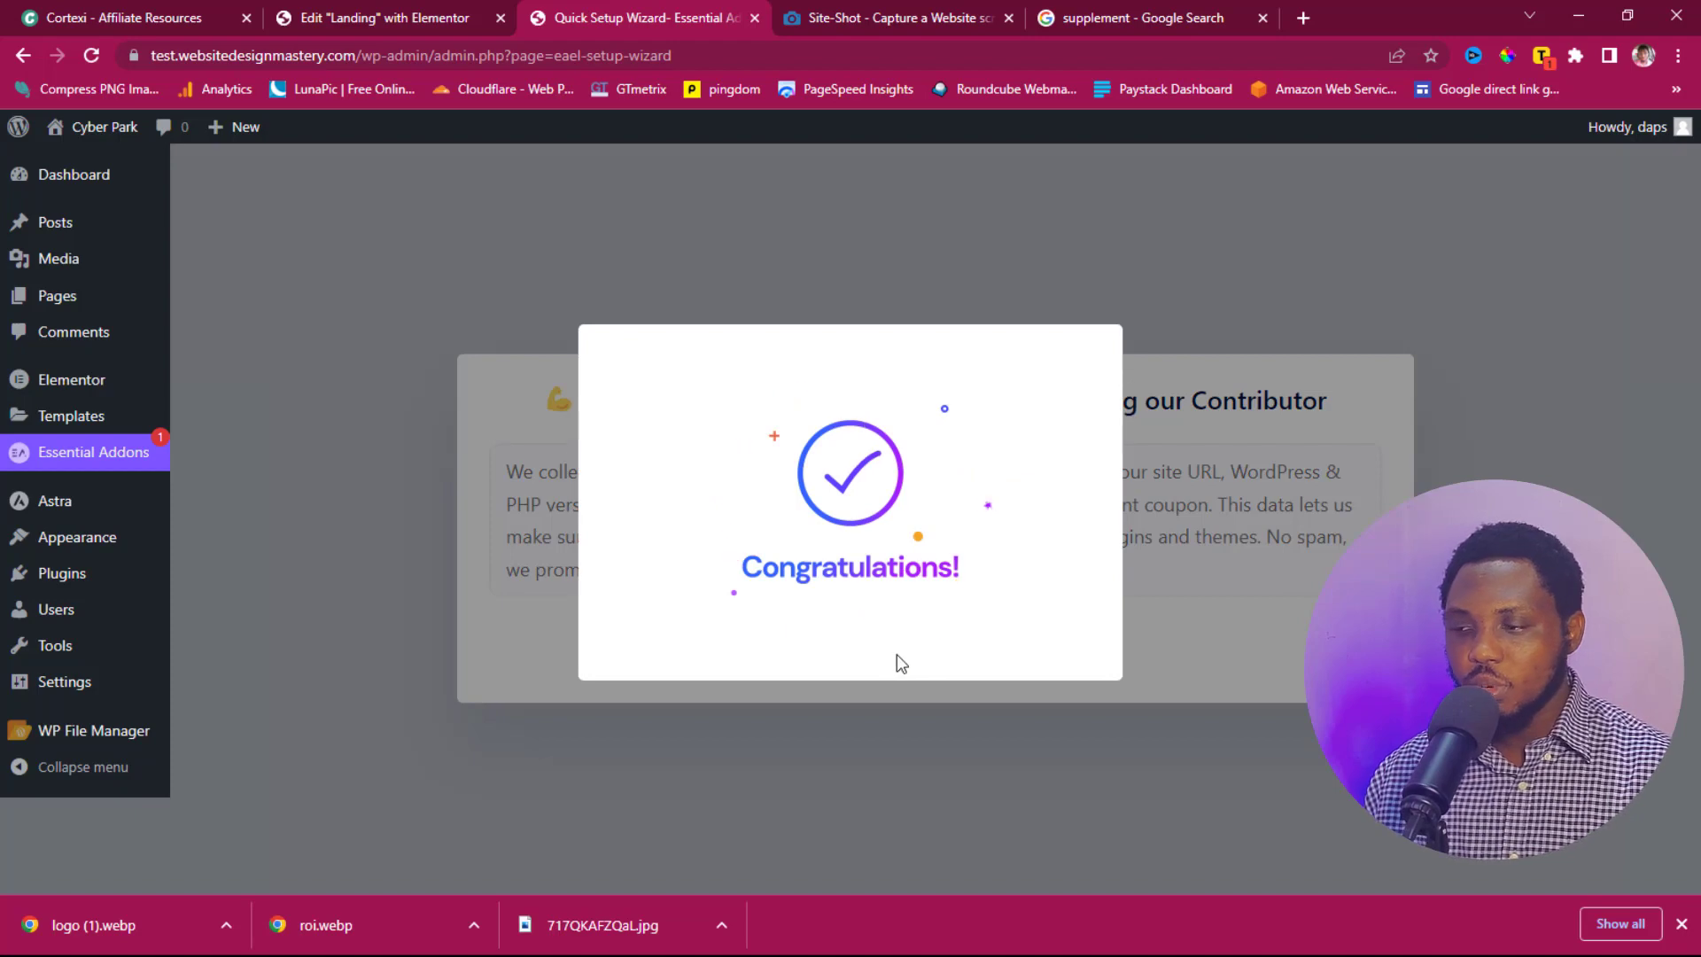
pyautogui.click(897, 654)
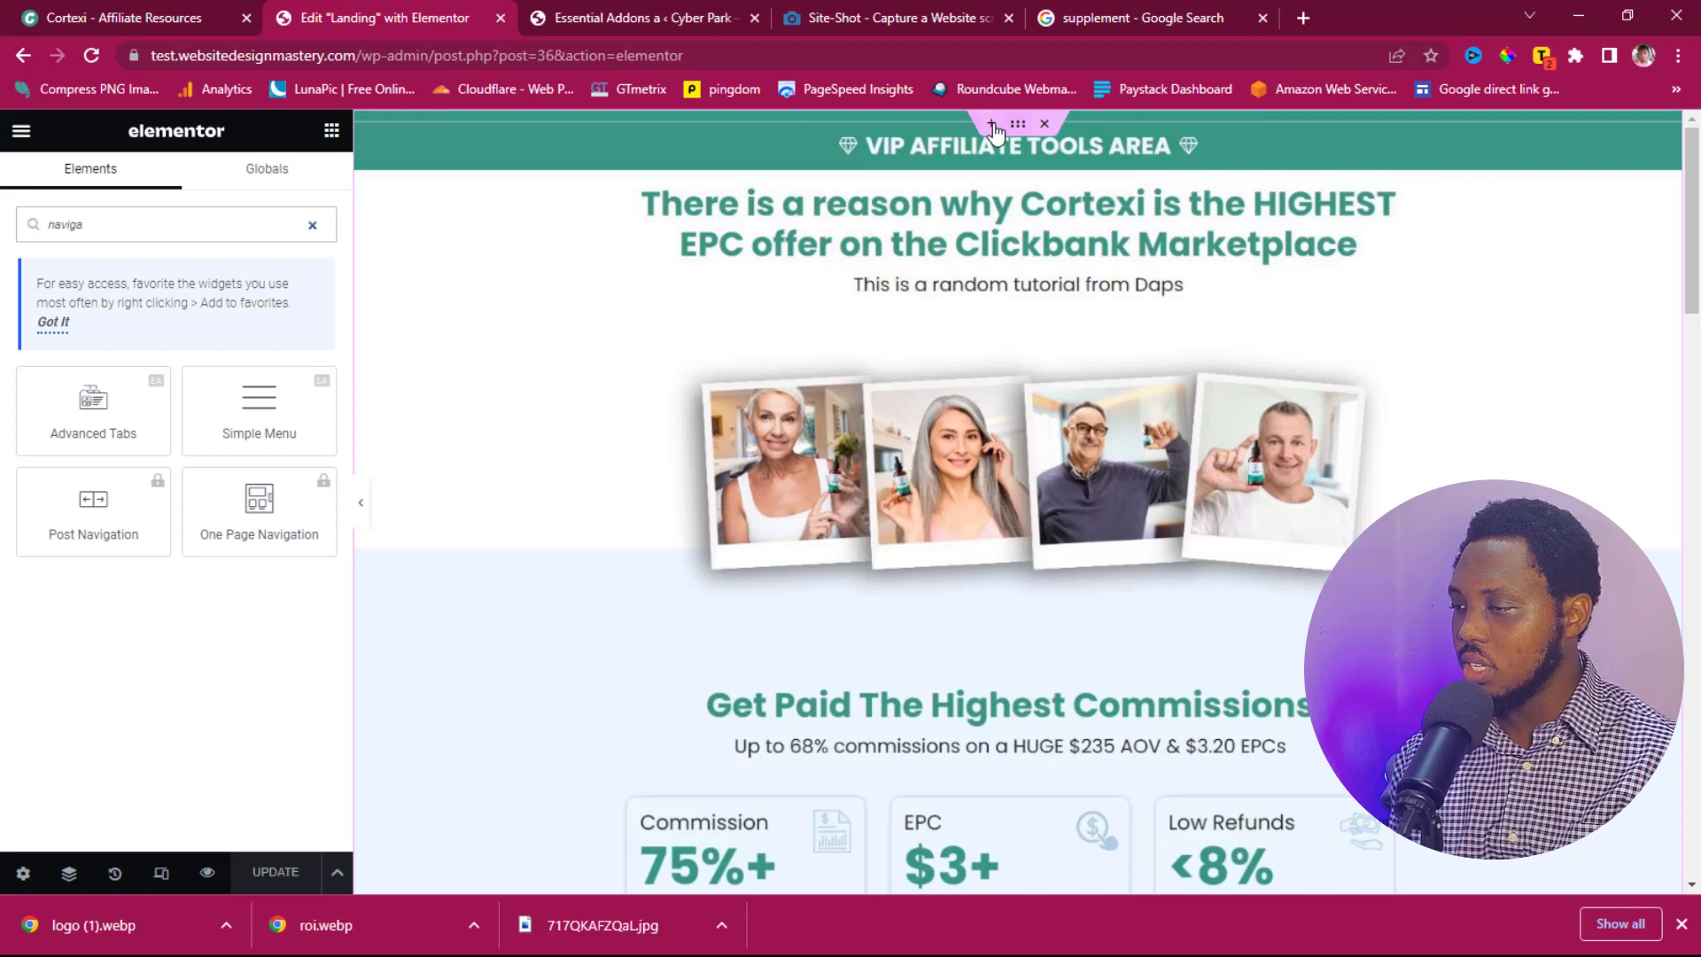
# Step: Add a single-column section above the VIP Affiliate Tools Area banner and insert a two-column Inner Section in it
pyautogui.click(994, 128)
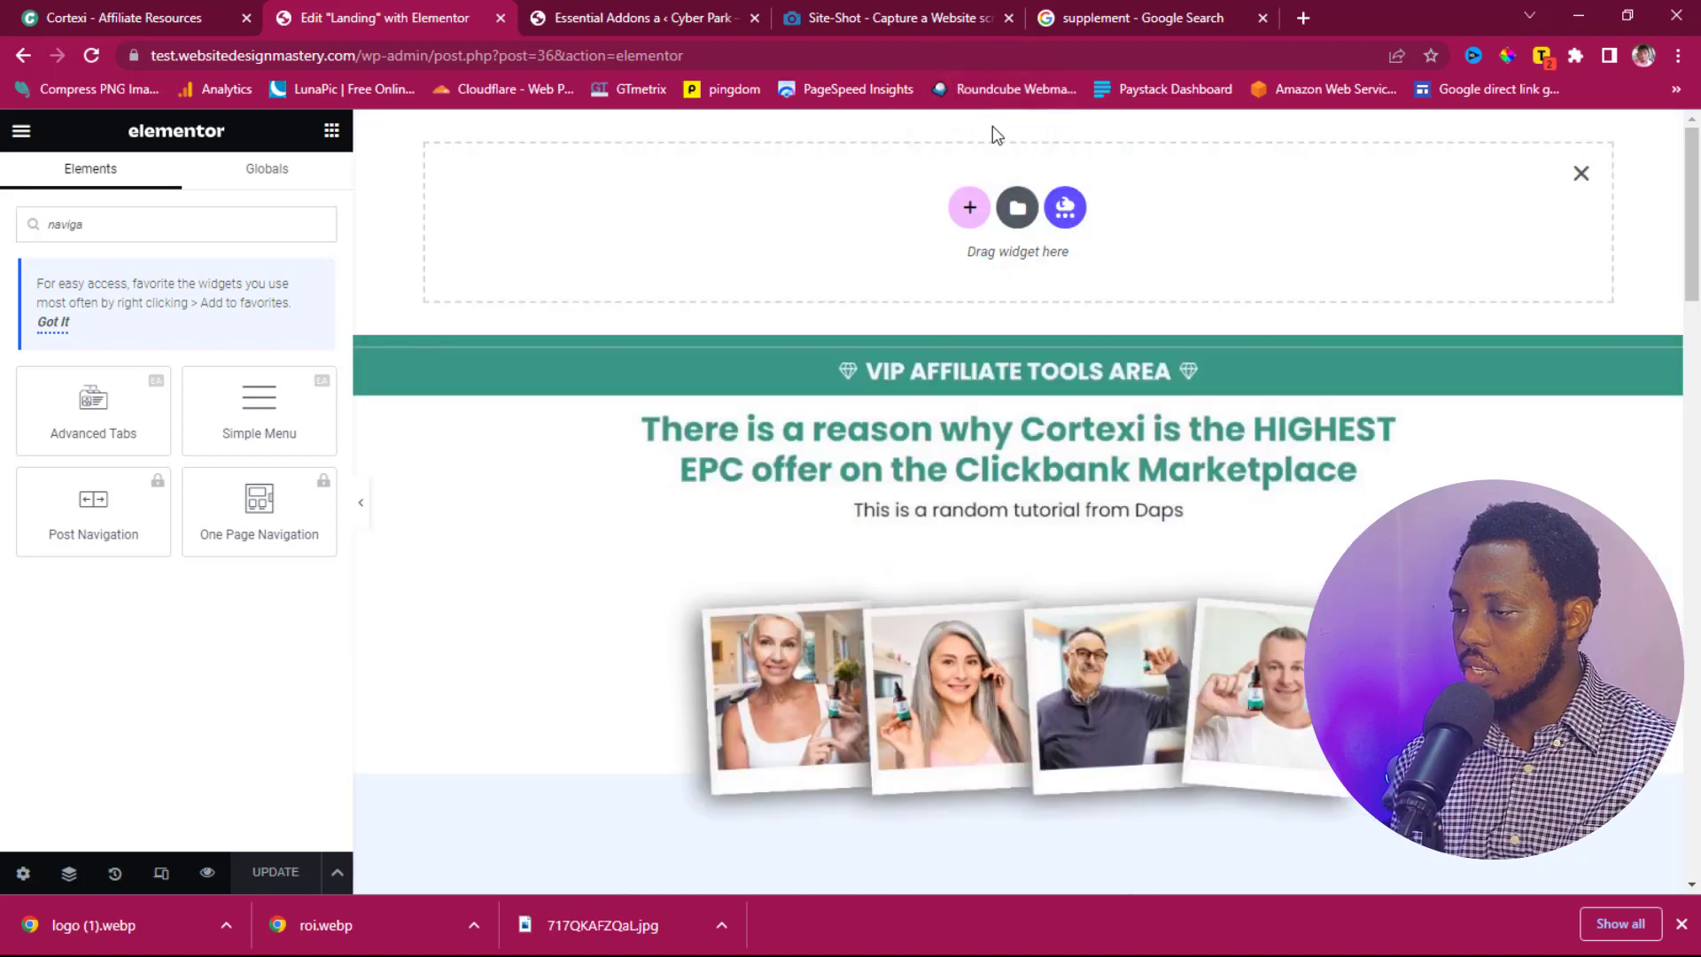
pyautogui.click(970, 208)
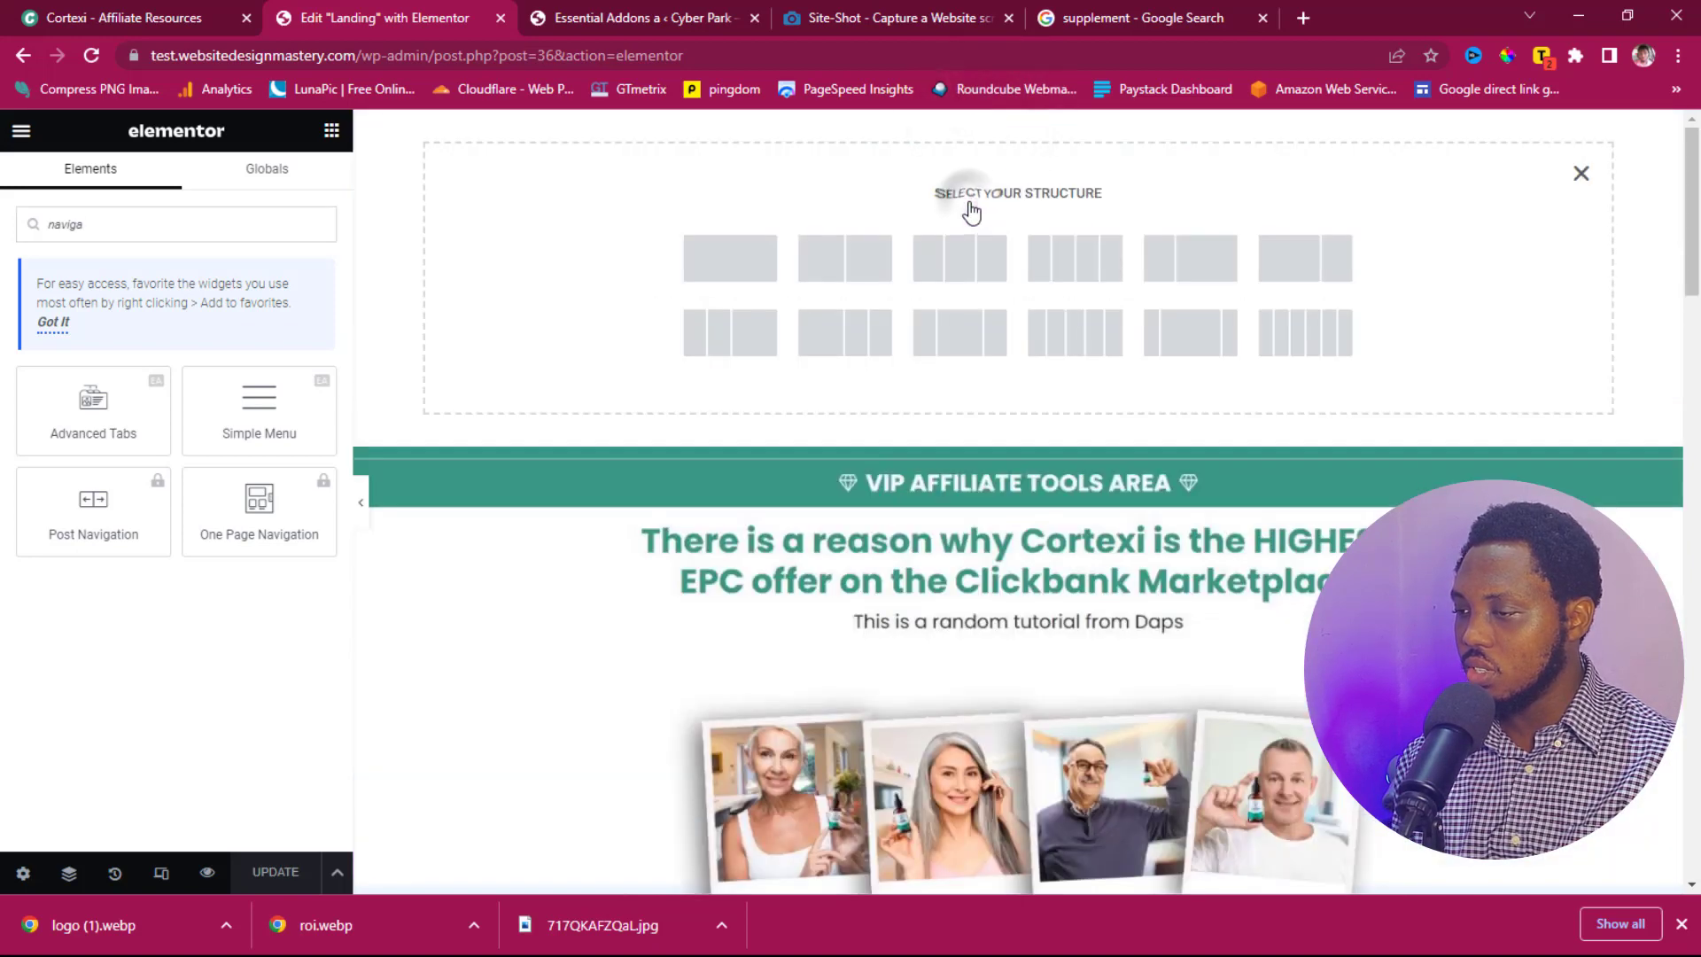
pyautogui.click(753, 264)
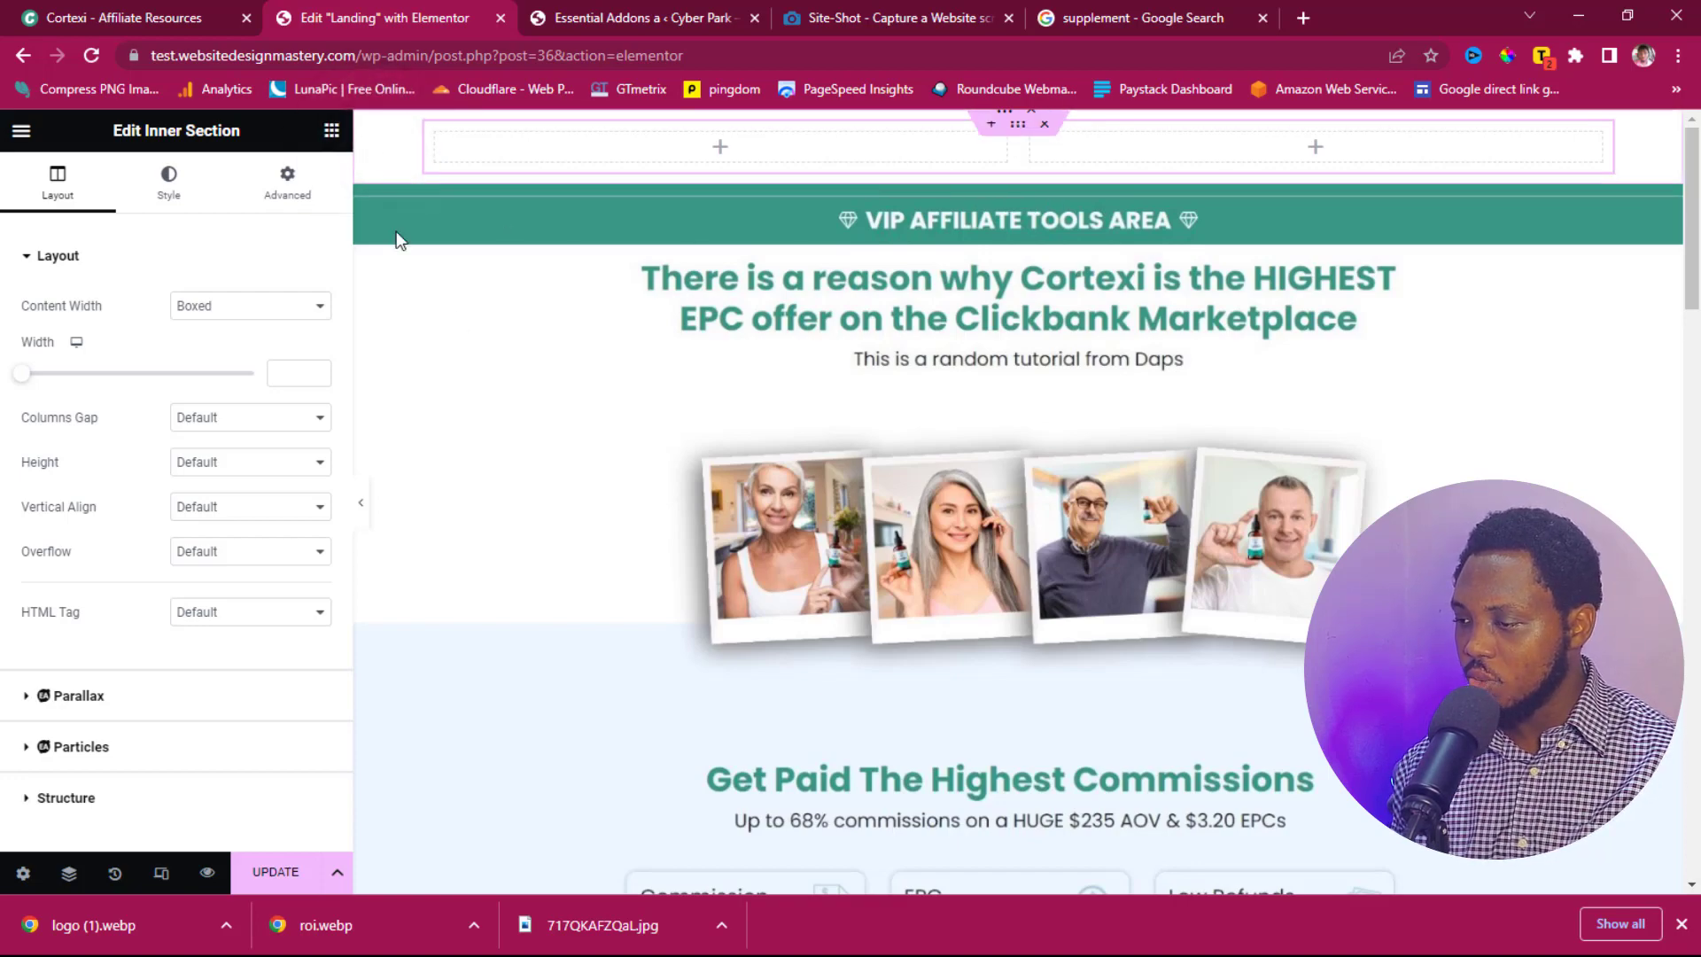
# Step: Look up the title background colour code of the Boost your conversion accordion and return to the page's first section
pyautogui.scroll(-15, 663, 484)
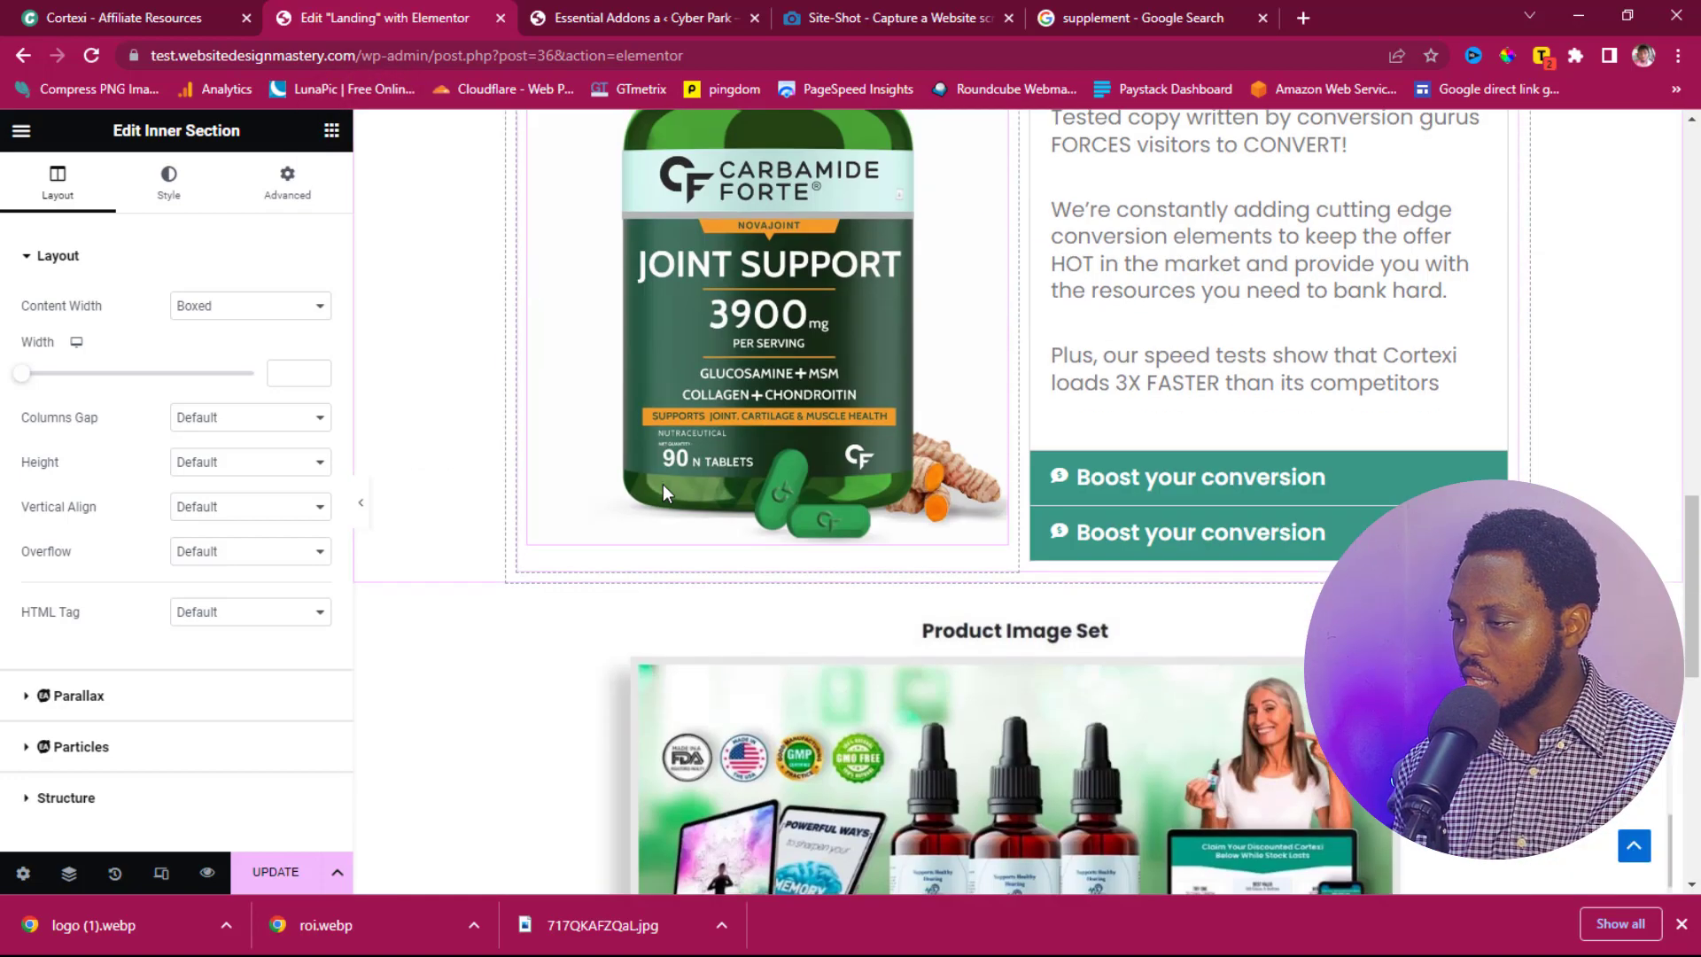
pyautogui.scroll(6, 663, 484)
pyautogui.click(1200, 527)
pyautogui.click(171, 183)
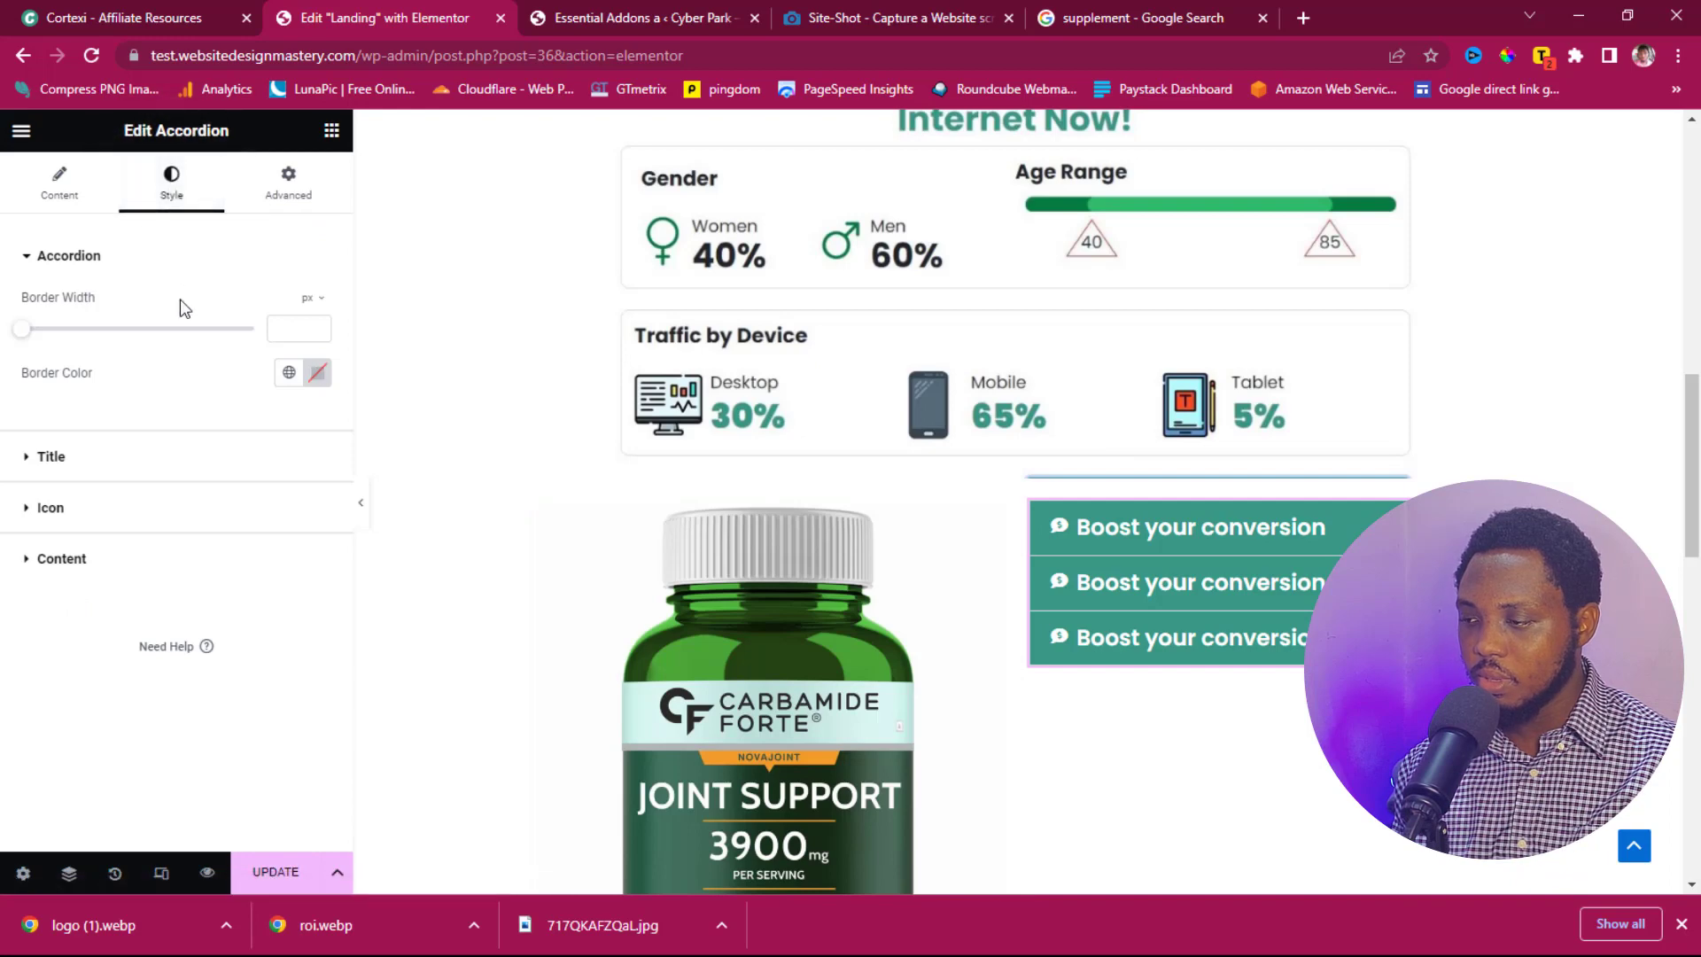
pyautogui.click(105, 475)
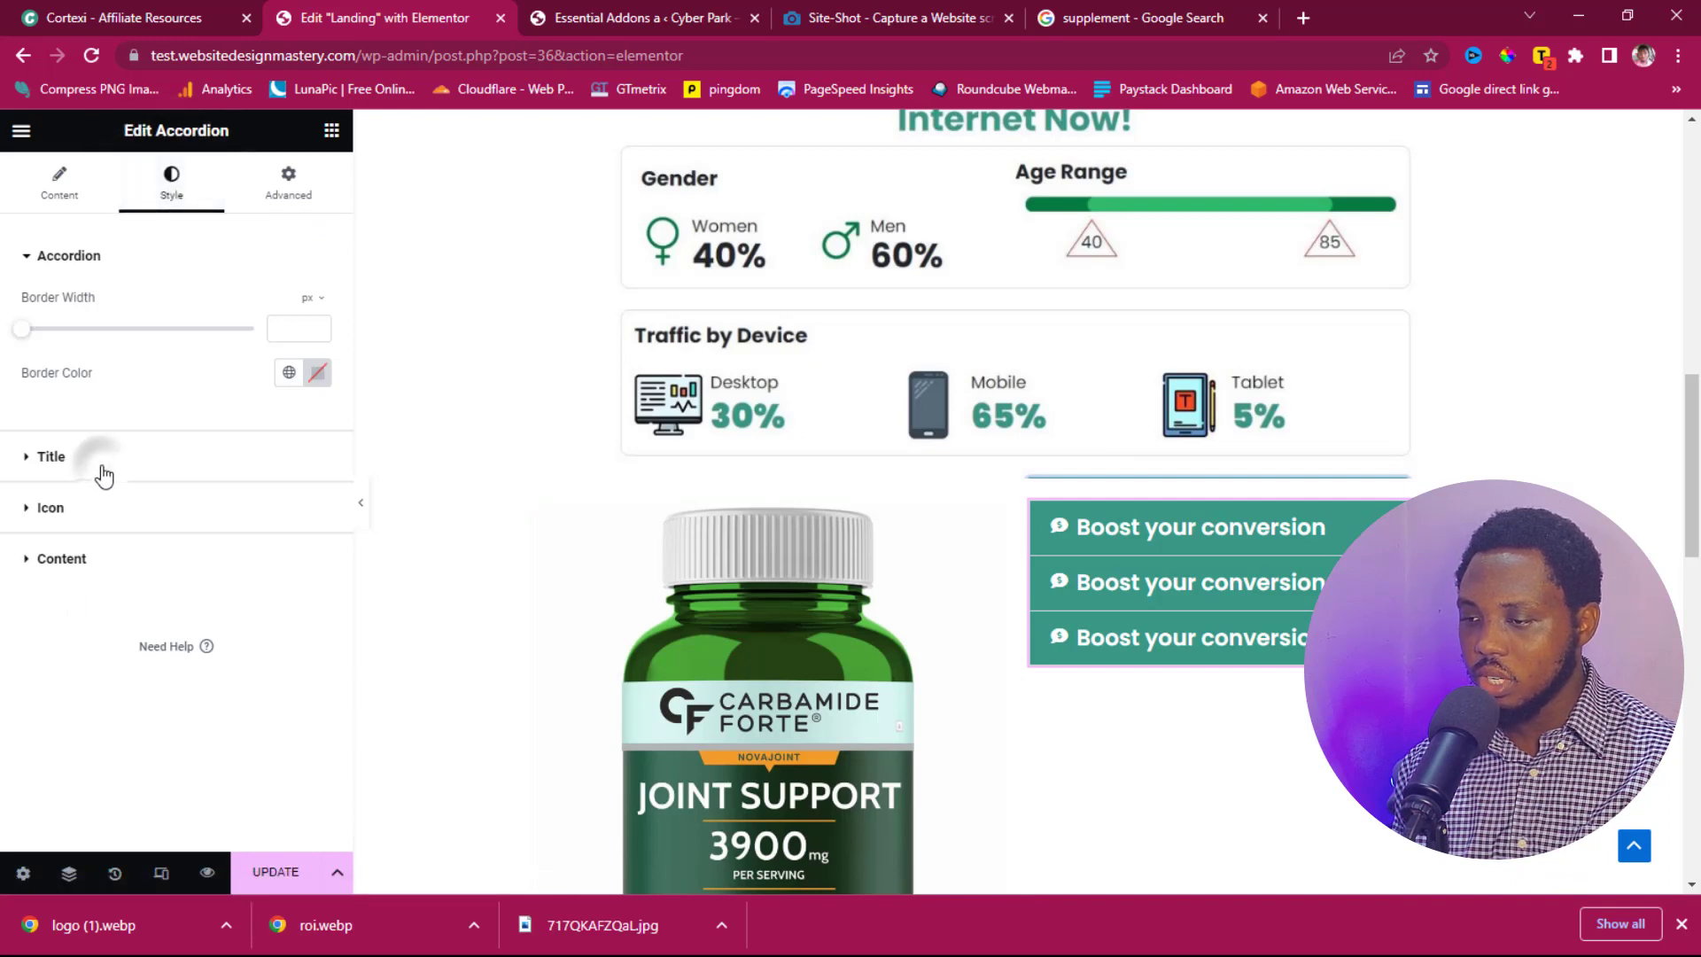
pyautogui.click(317, 356)
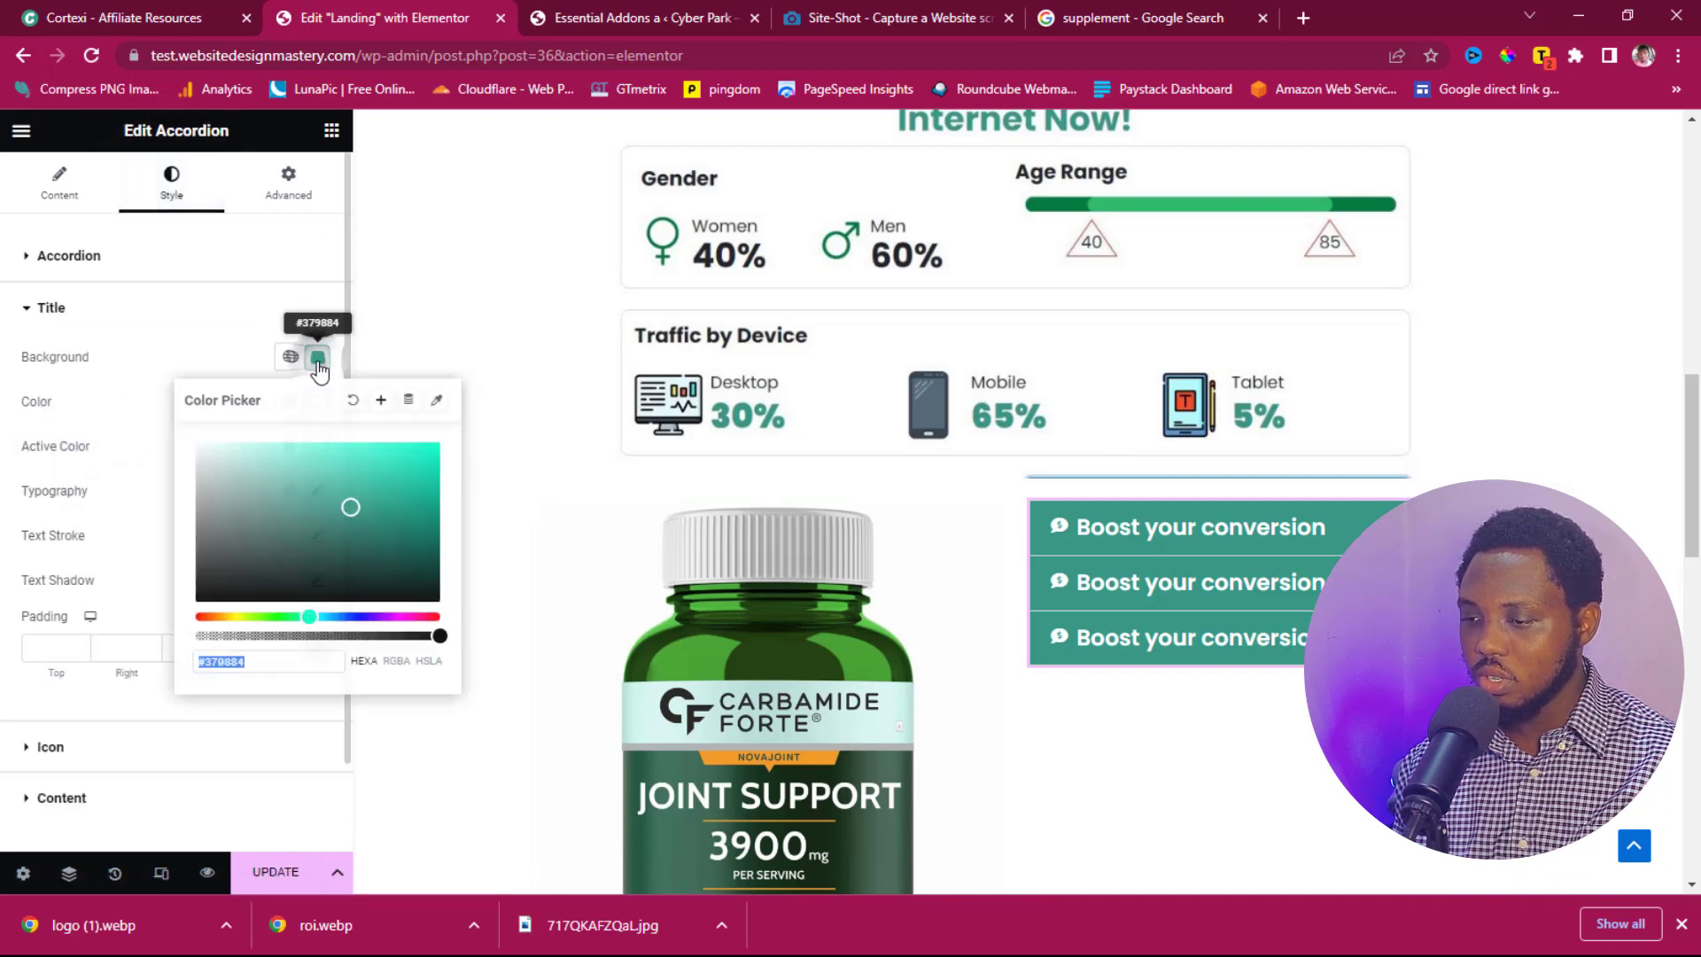
pyautogui.scroll(15, 376, 149)
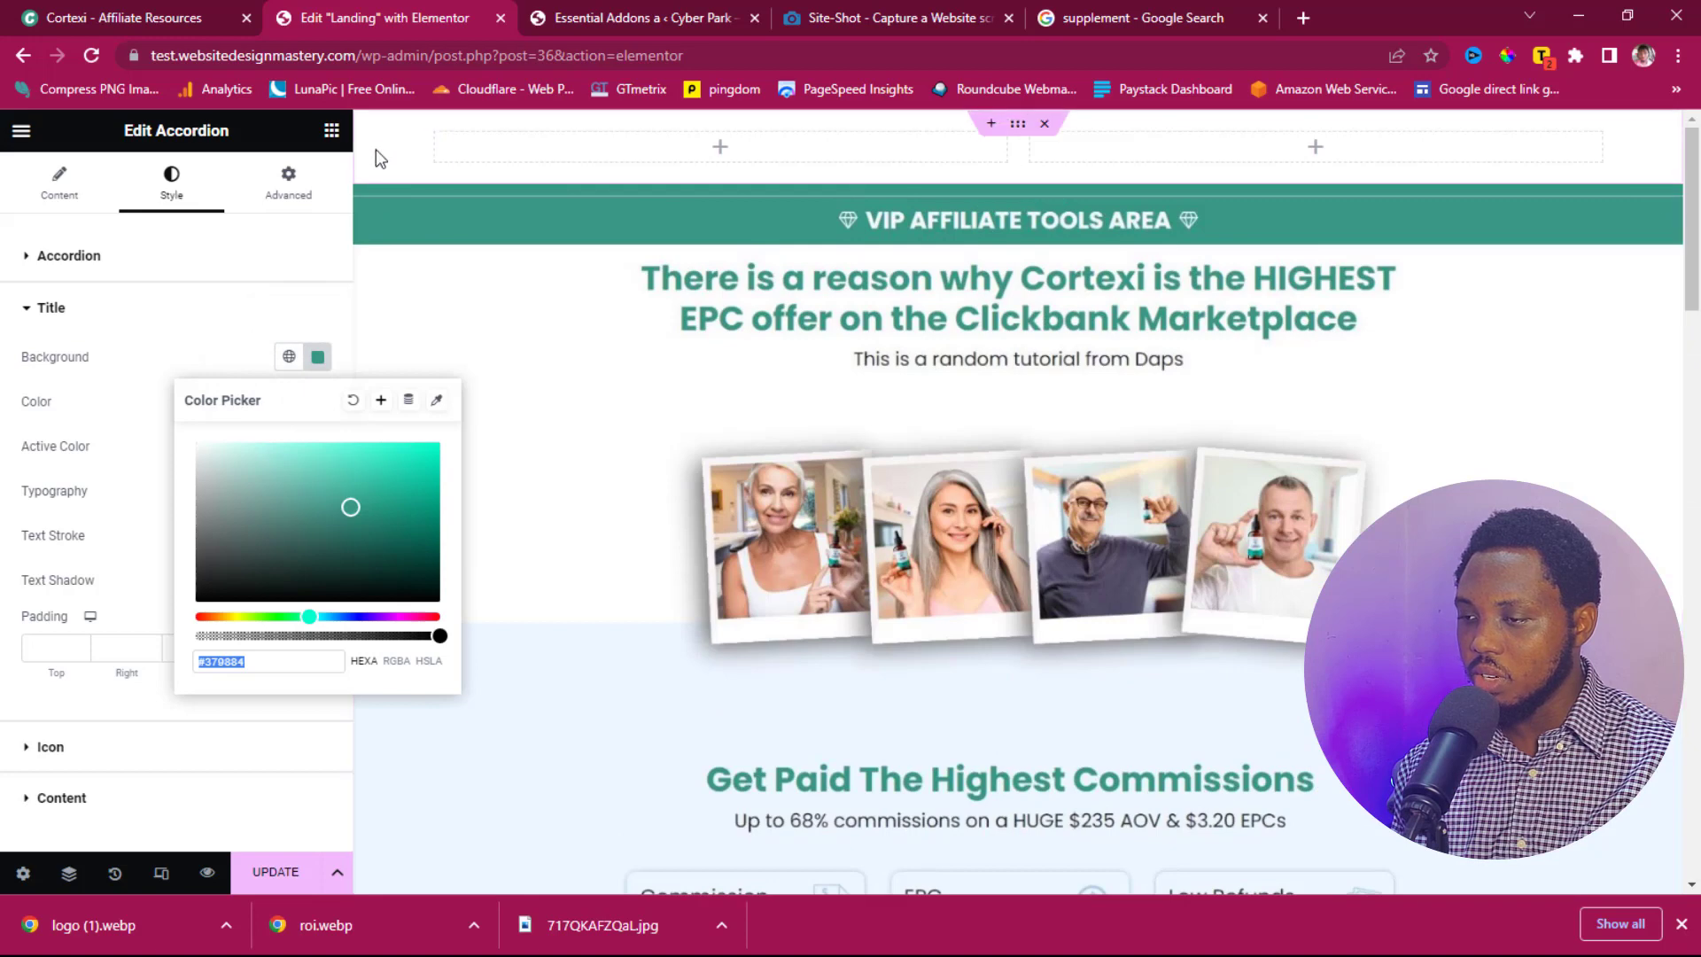
pyautogui.click(376, 149)
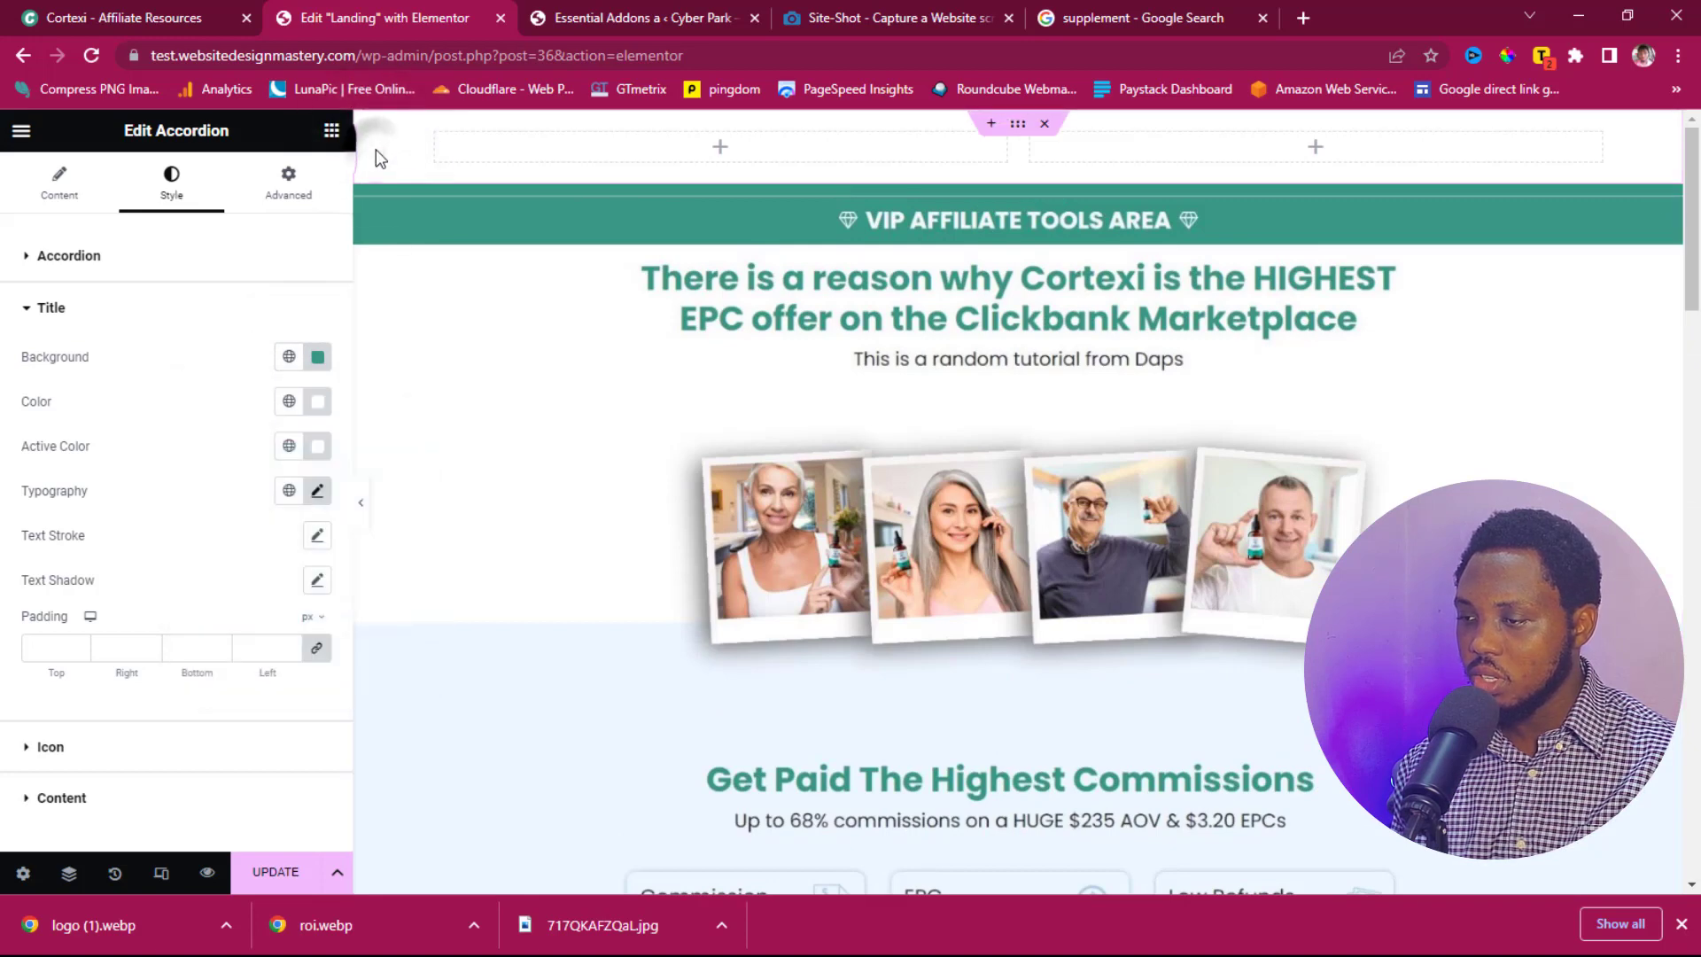
# Step: Give the new header section above the VIP Affiliate Tools Area banner a classic background in colour #379884
pyautogui.rightClick(378, 154)
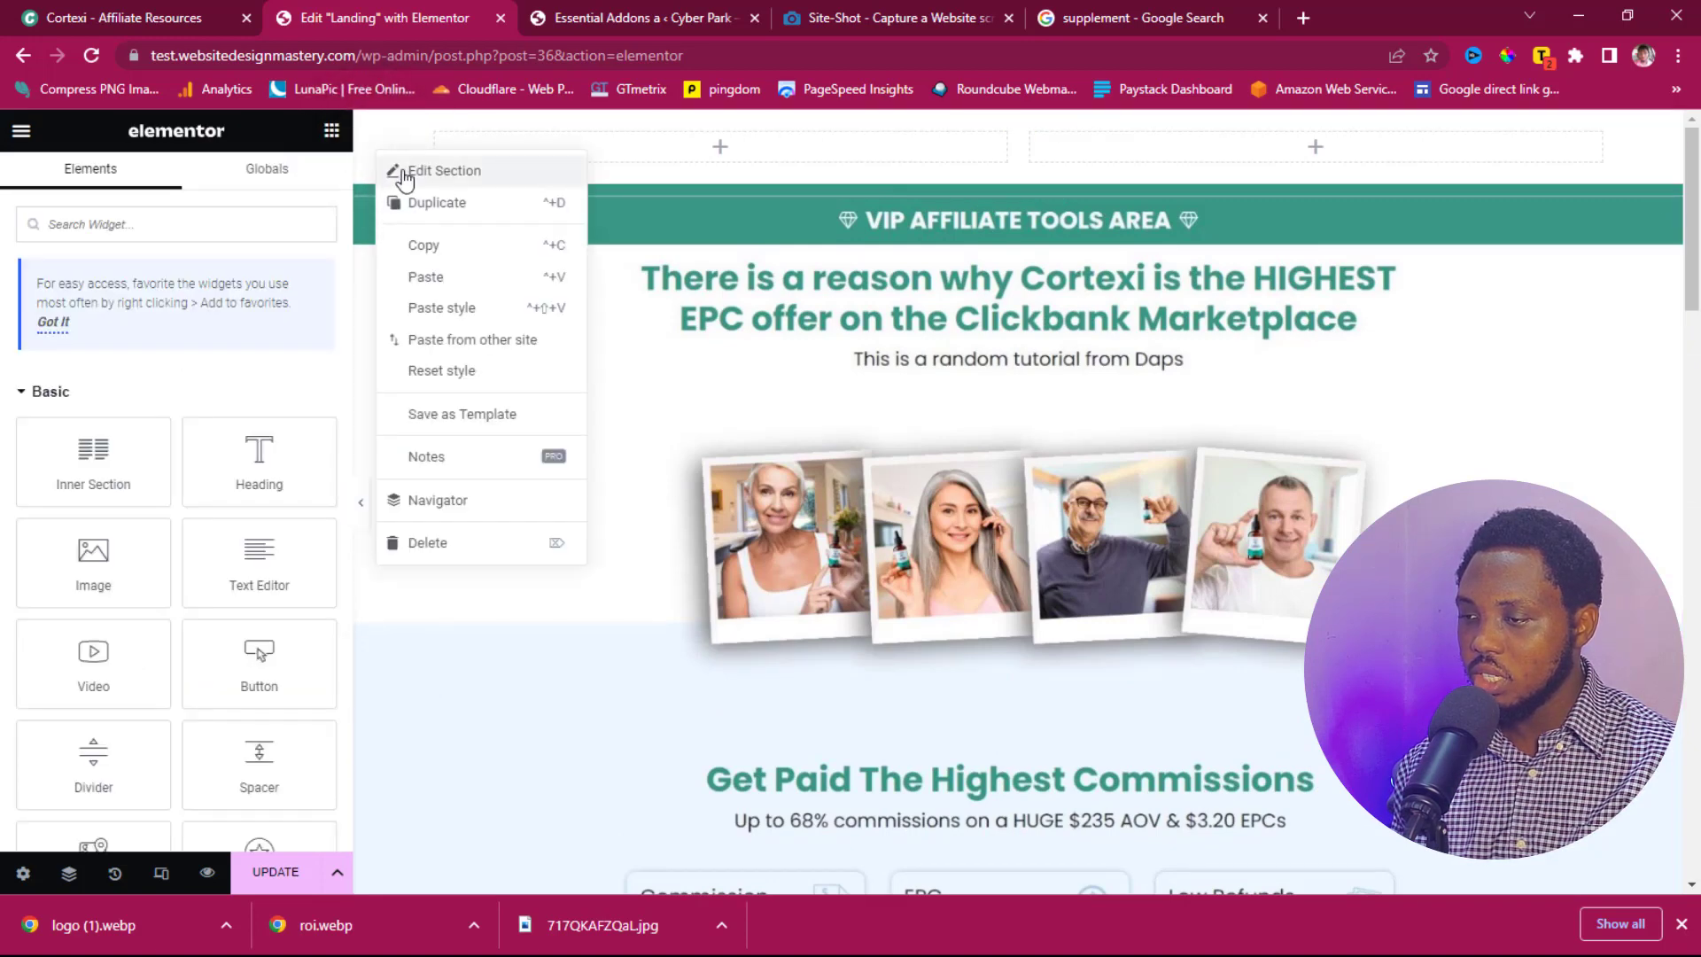
pyautogui.click(397, 171)
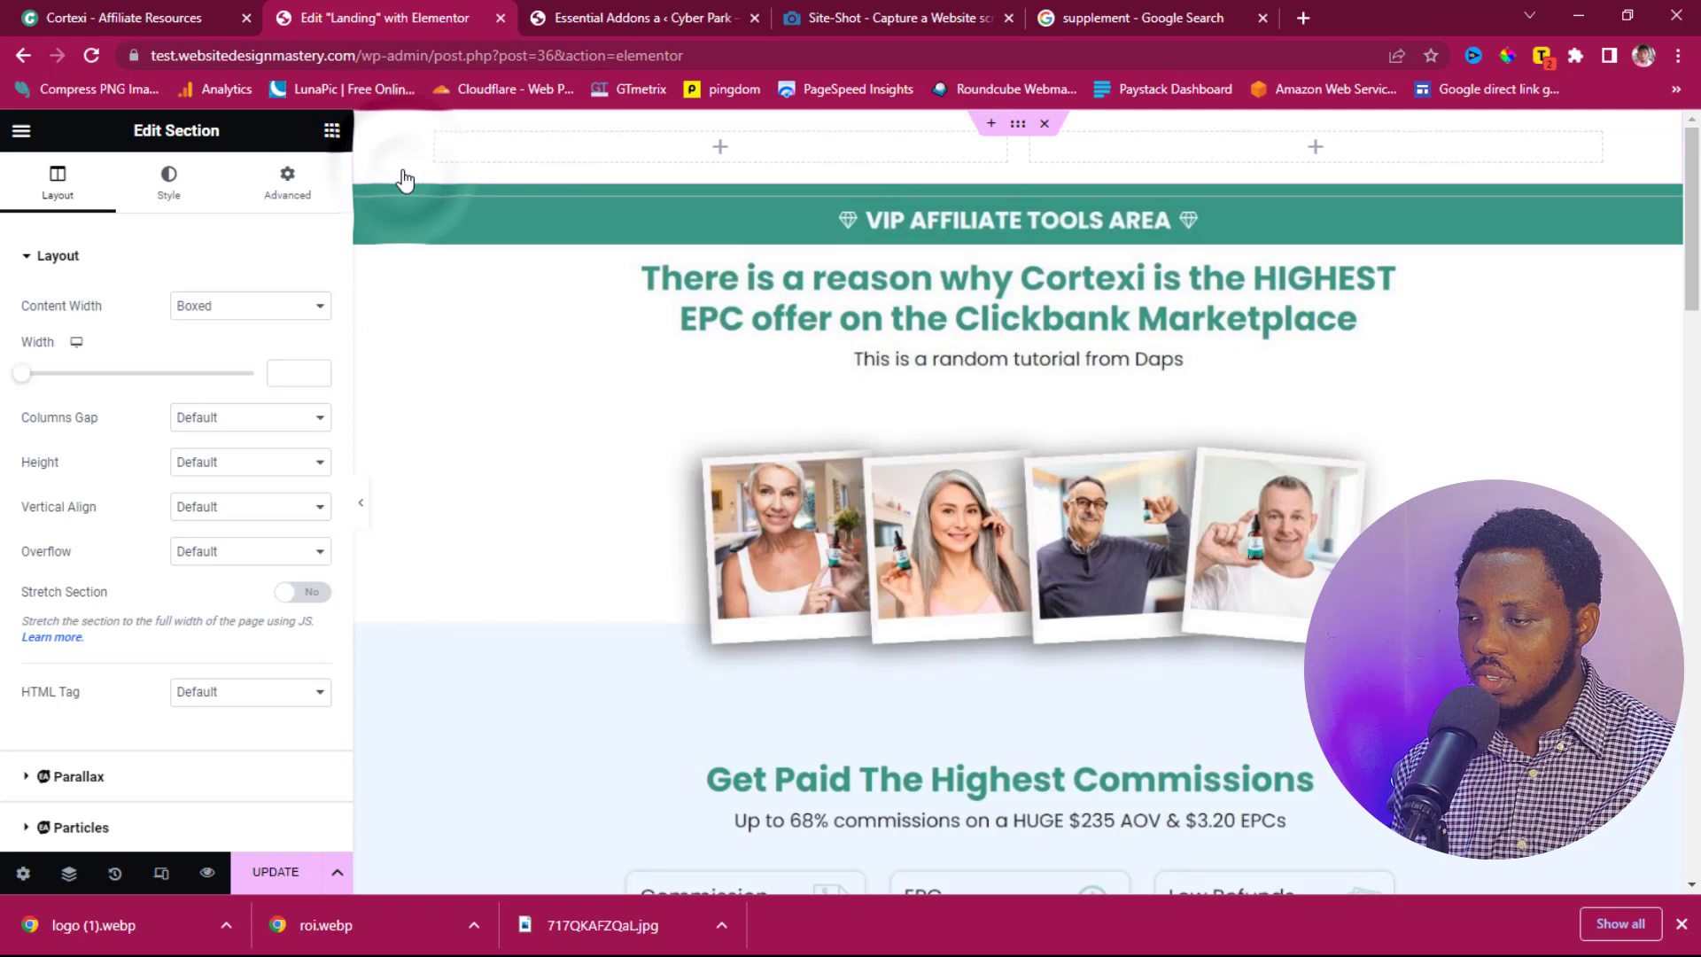
pyautogui.click(173, 190)
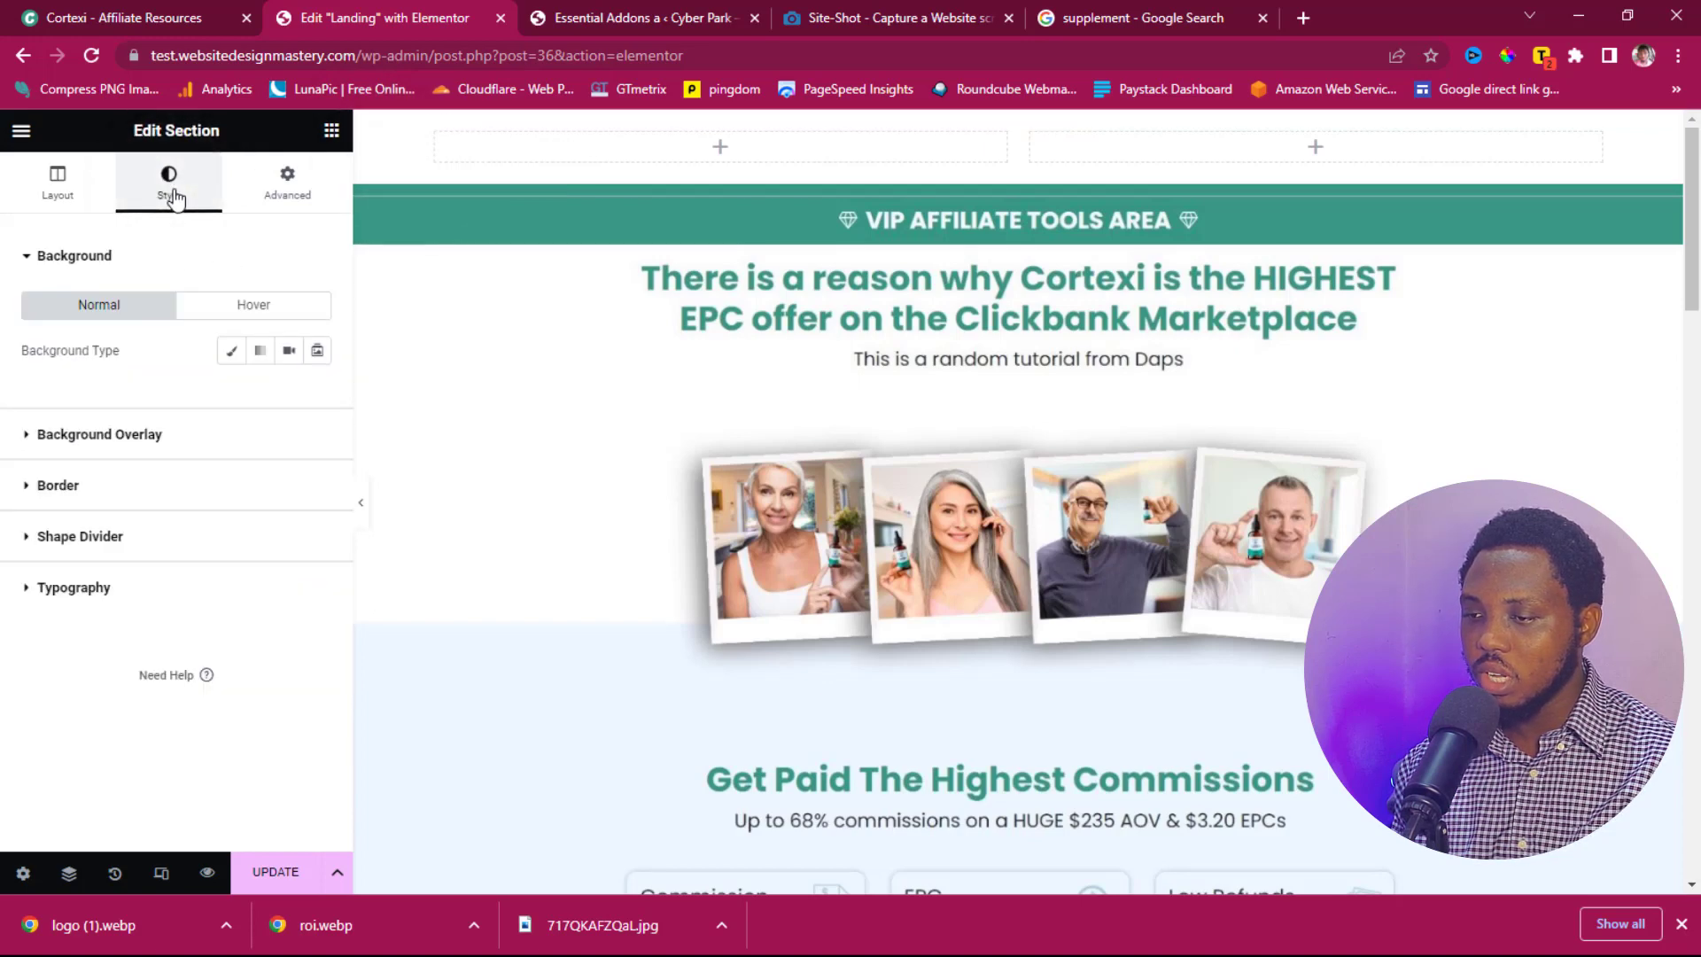
pyautogui.click(232, 351)
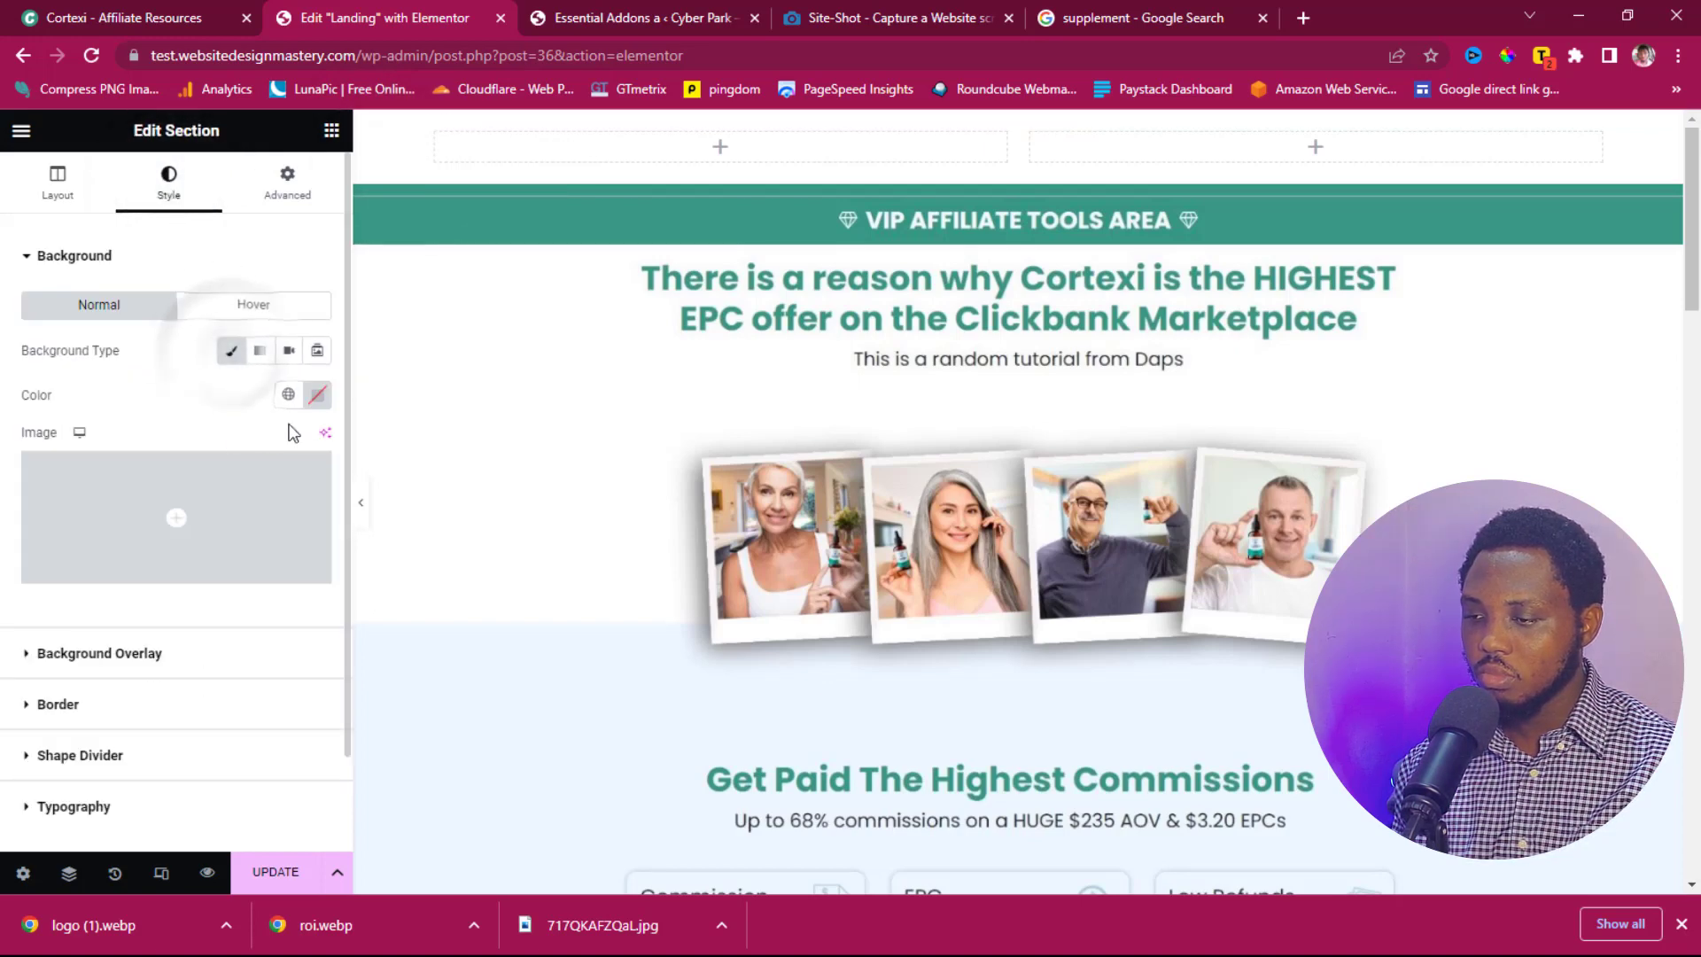
pyautogui.click(319, 399)
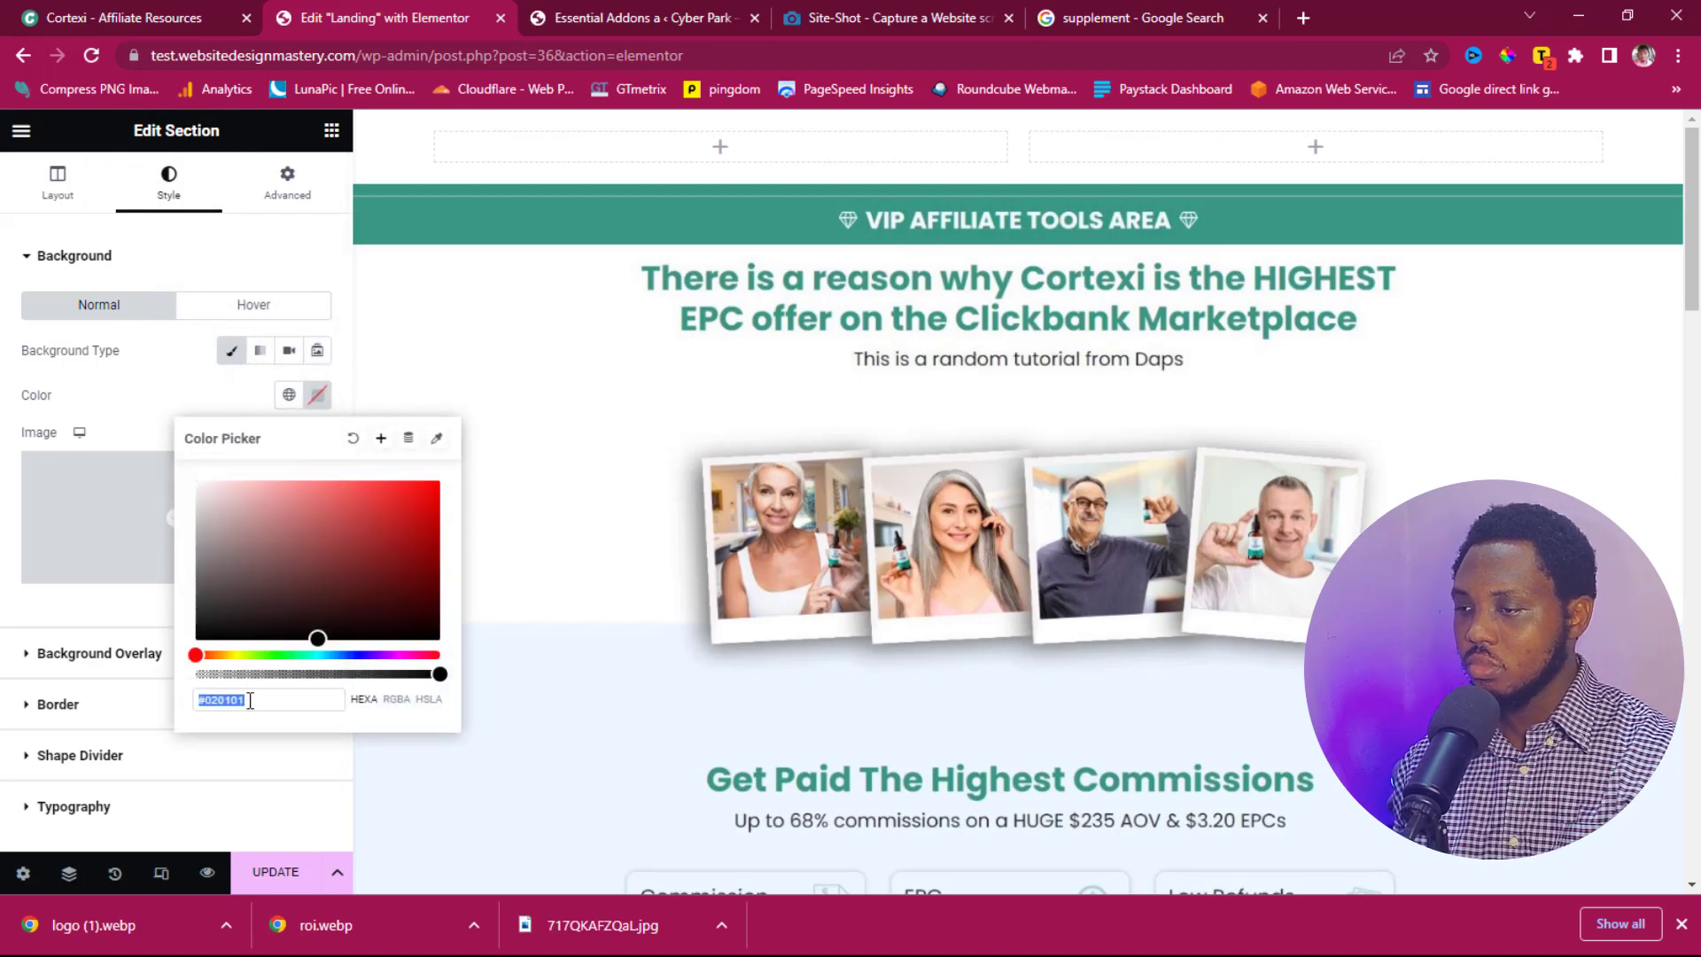
pyautogui.write('#379883')
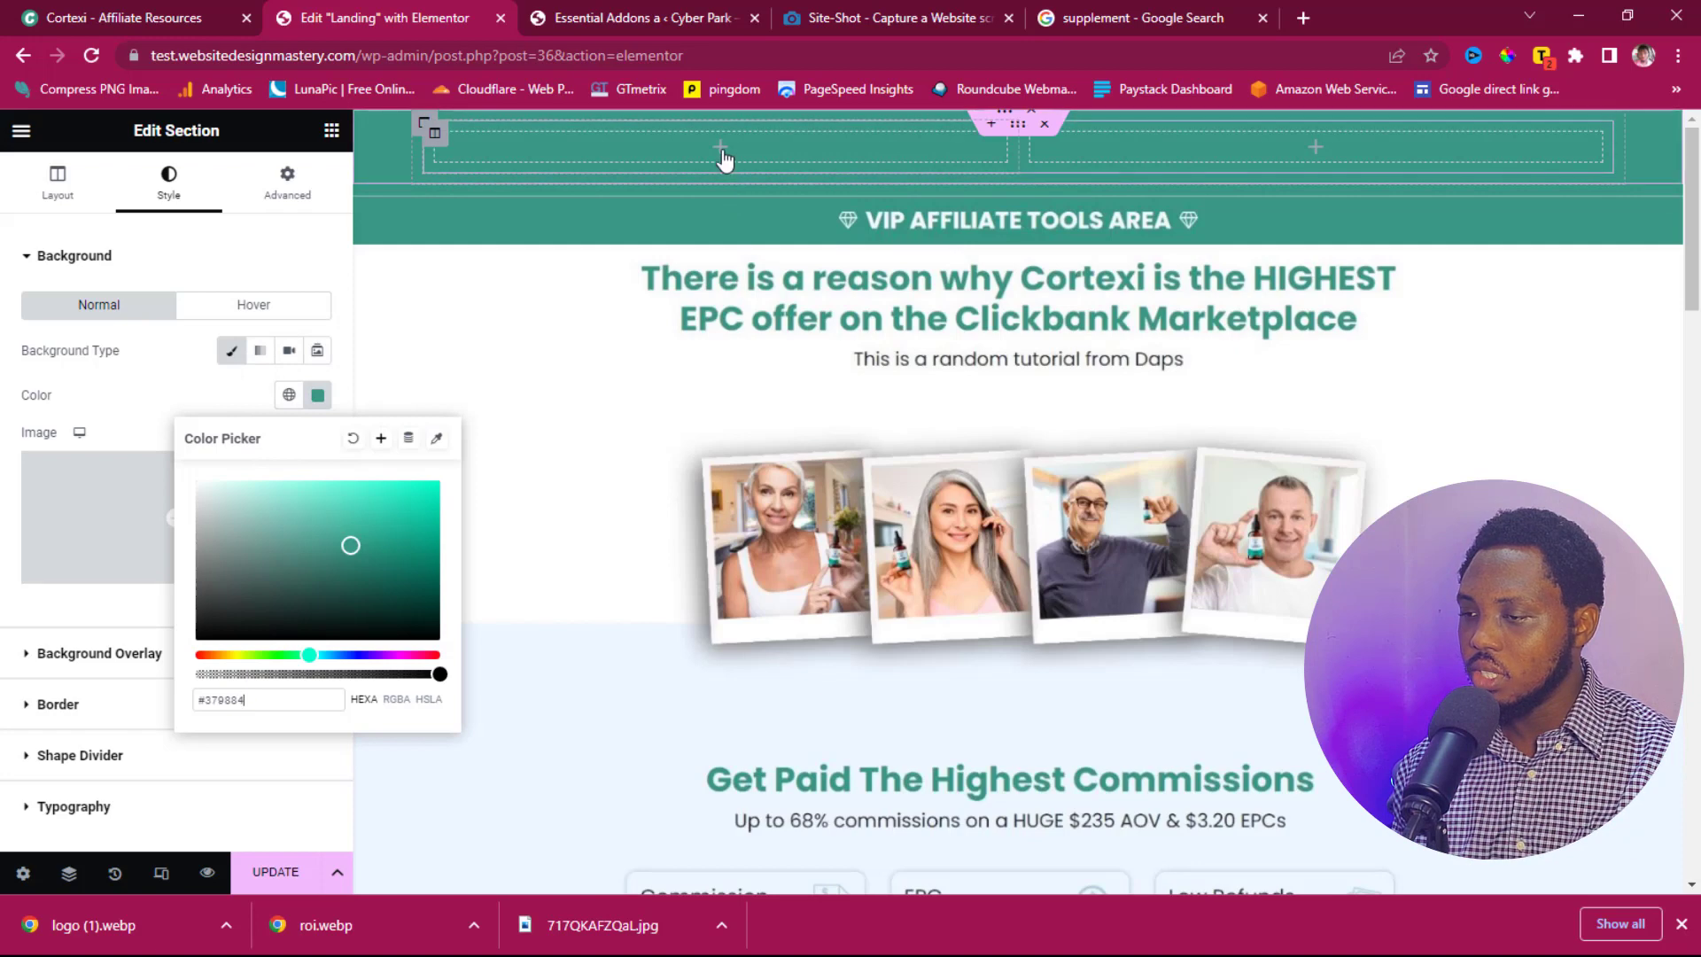
# Step: Add an image widget with the downloaded Cortexi logo to the header's first column and narrow that column
pyautogui.click(719, 165)
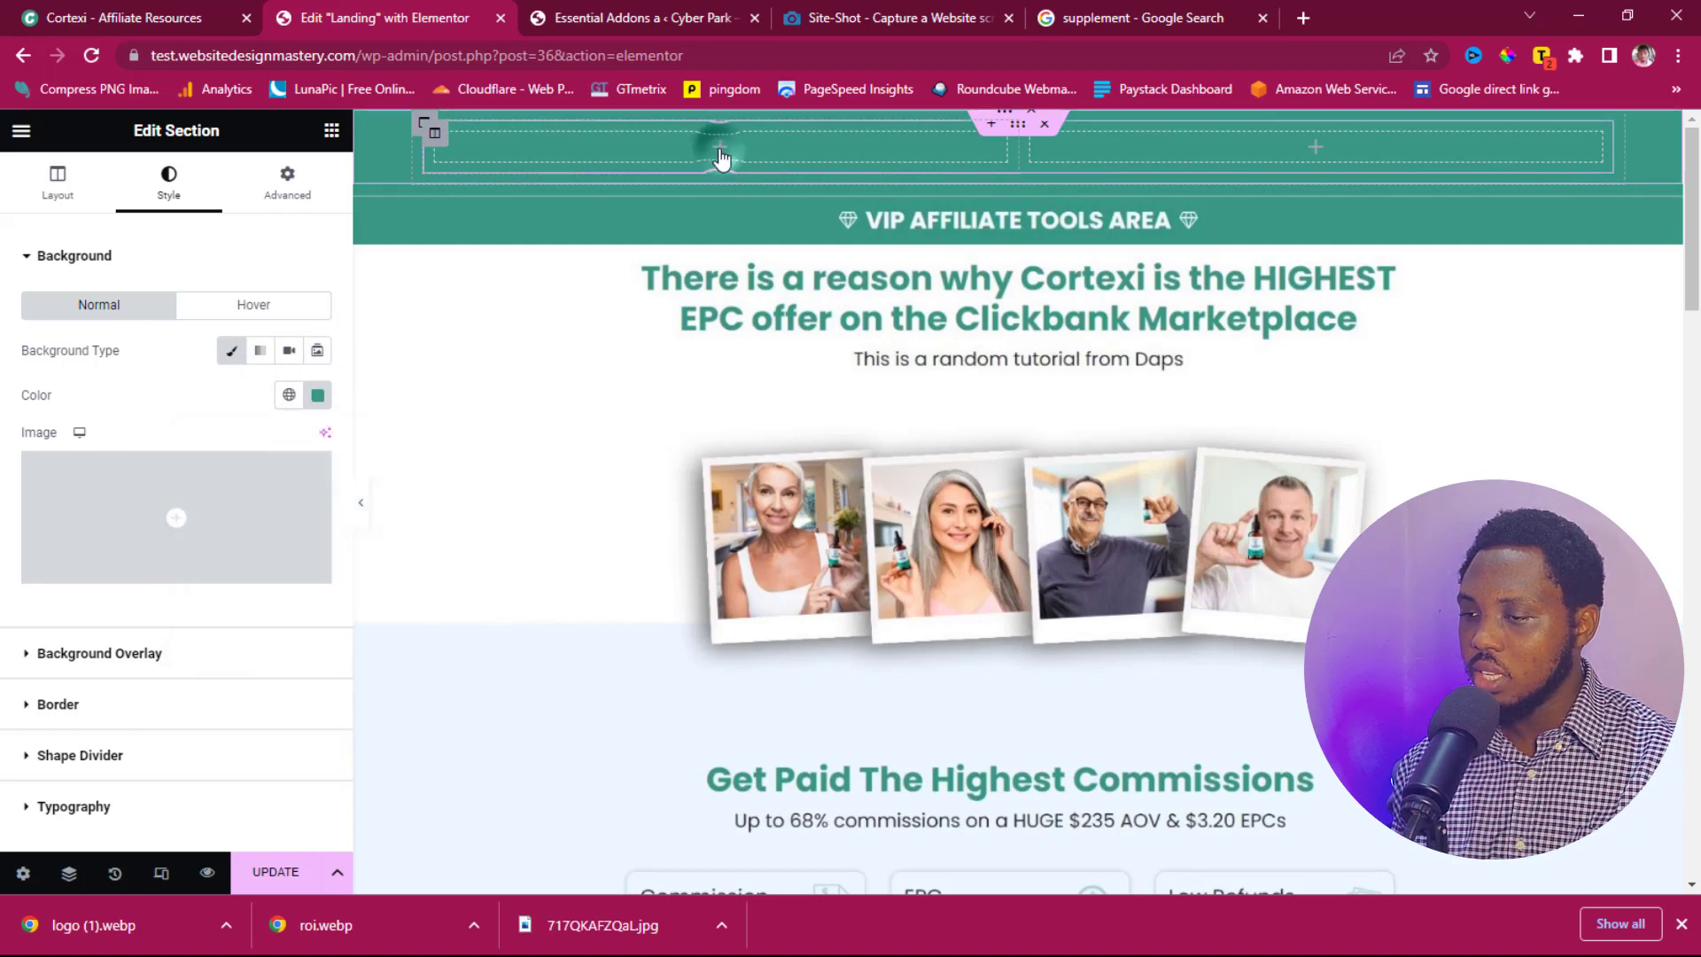
pyautogui.click(721, 150)
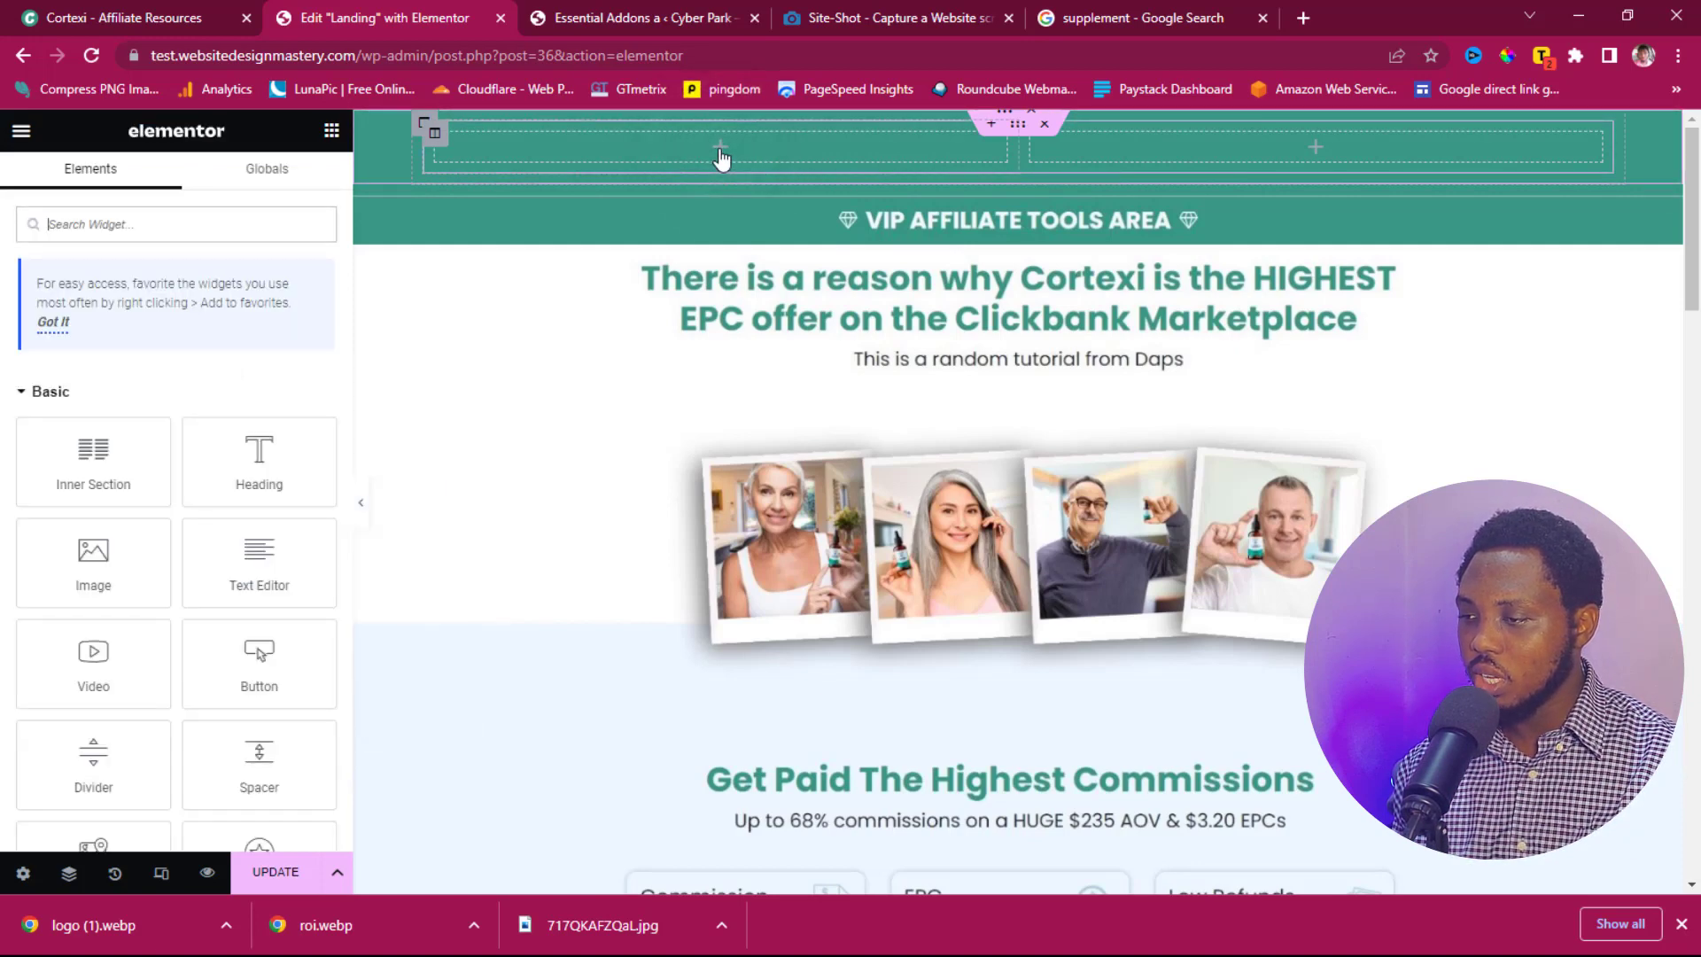
pyautogui.moveTo(93, 563); pyautogui.dragTo(720, 149)
pyautogui.click(131, 376)
pyautogui.moveTo(113, 925); pyautogui.dragTo(375, 666)
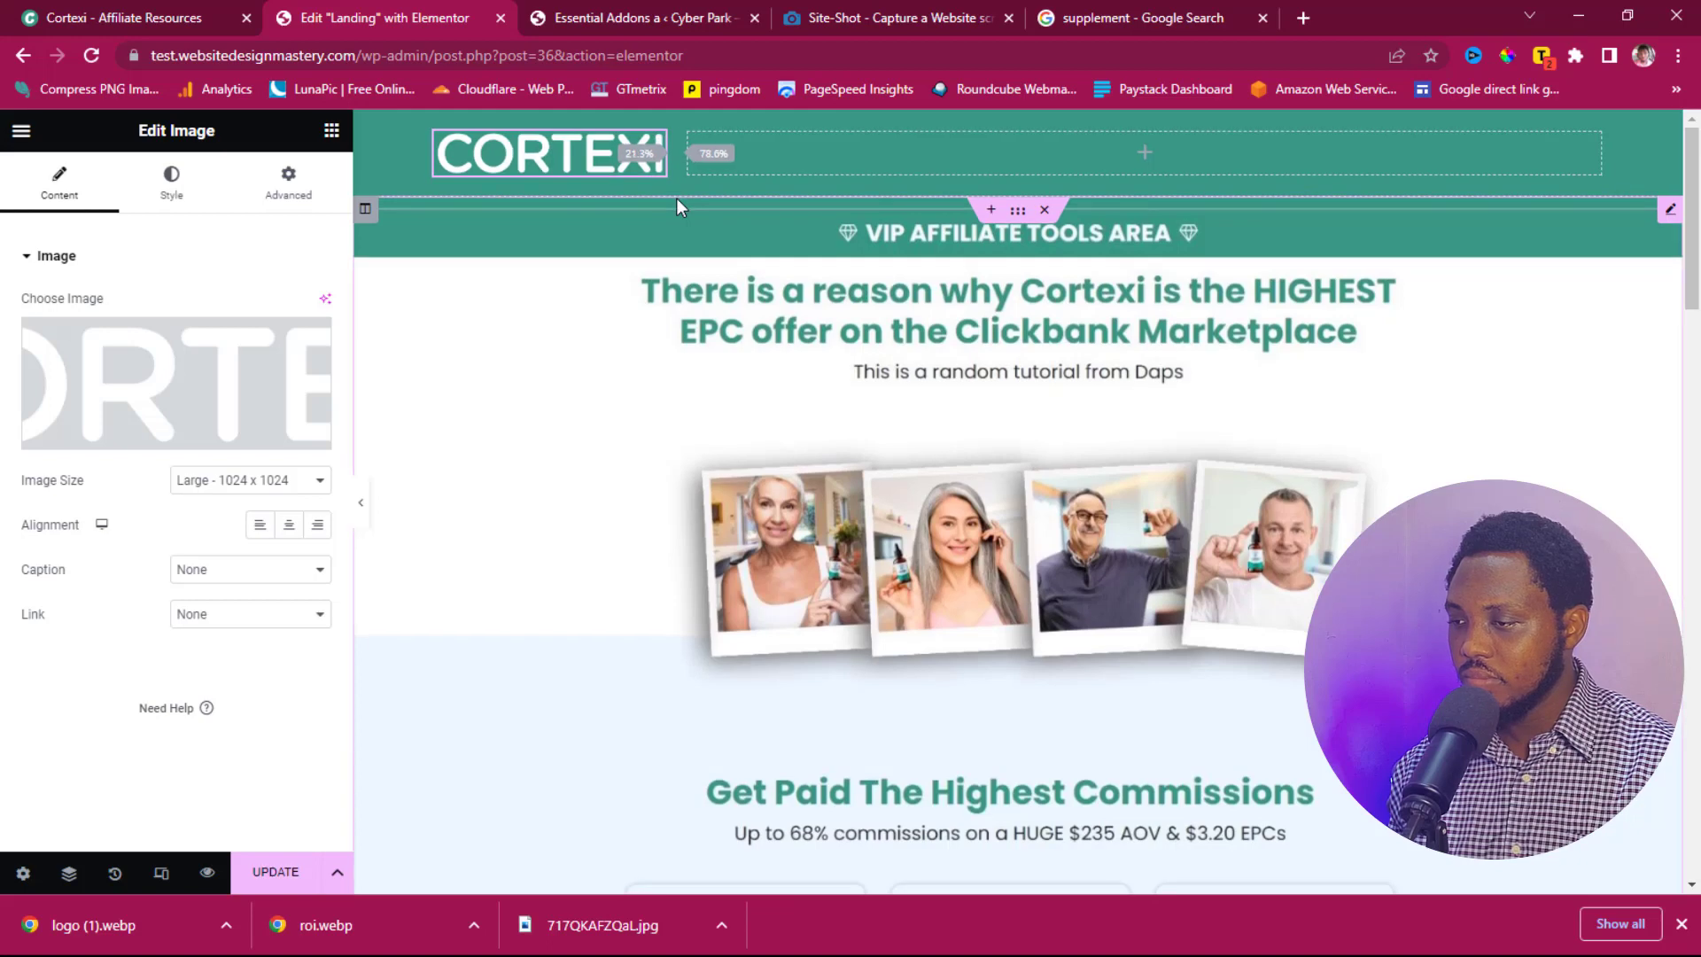
pyautogui.moveTo(677, 199); pyautogui.dragTo(667, 200)
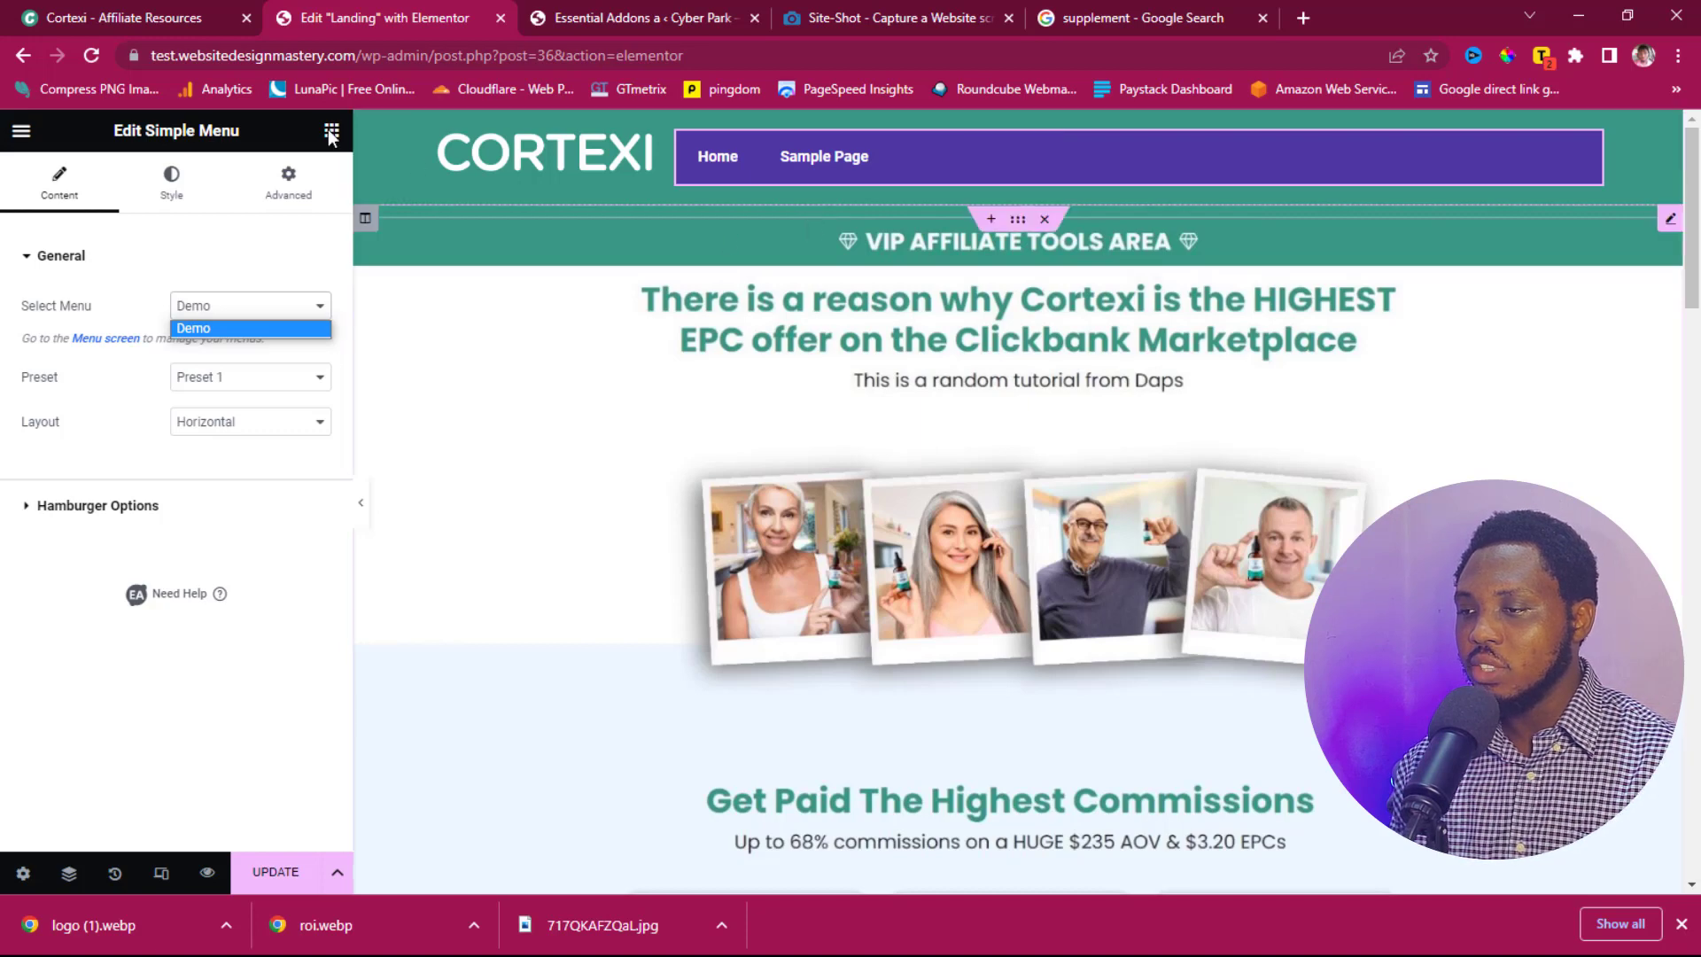
# Step: Check the navigation bar on the original Cortexi page and set the header's Simple Menu to Preset 1
pyautogui.click(118, 16)
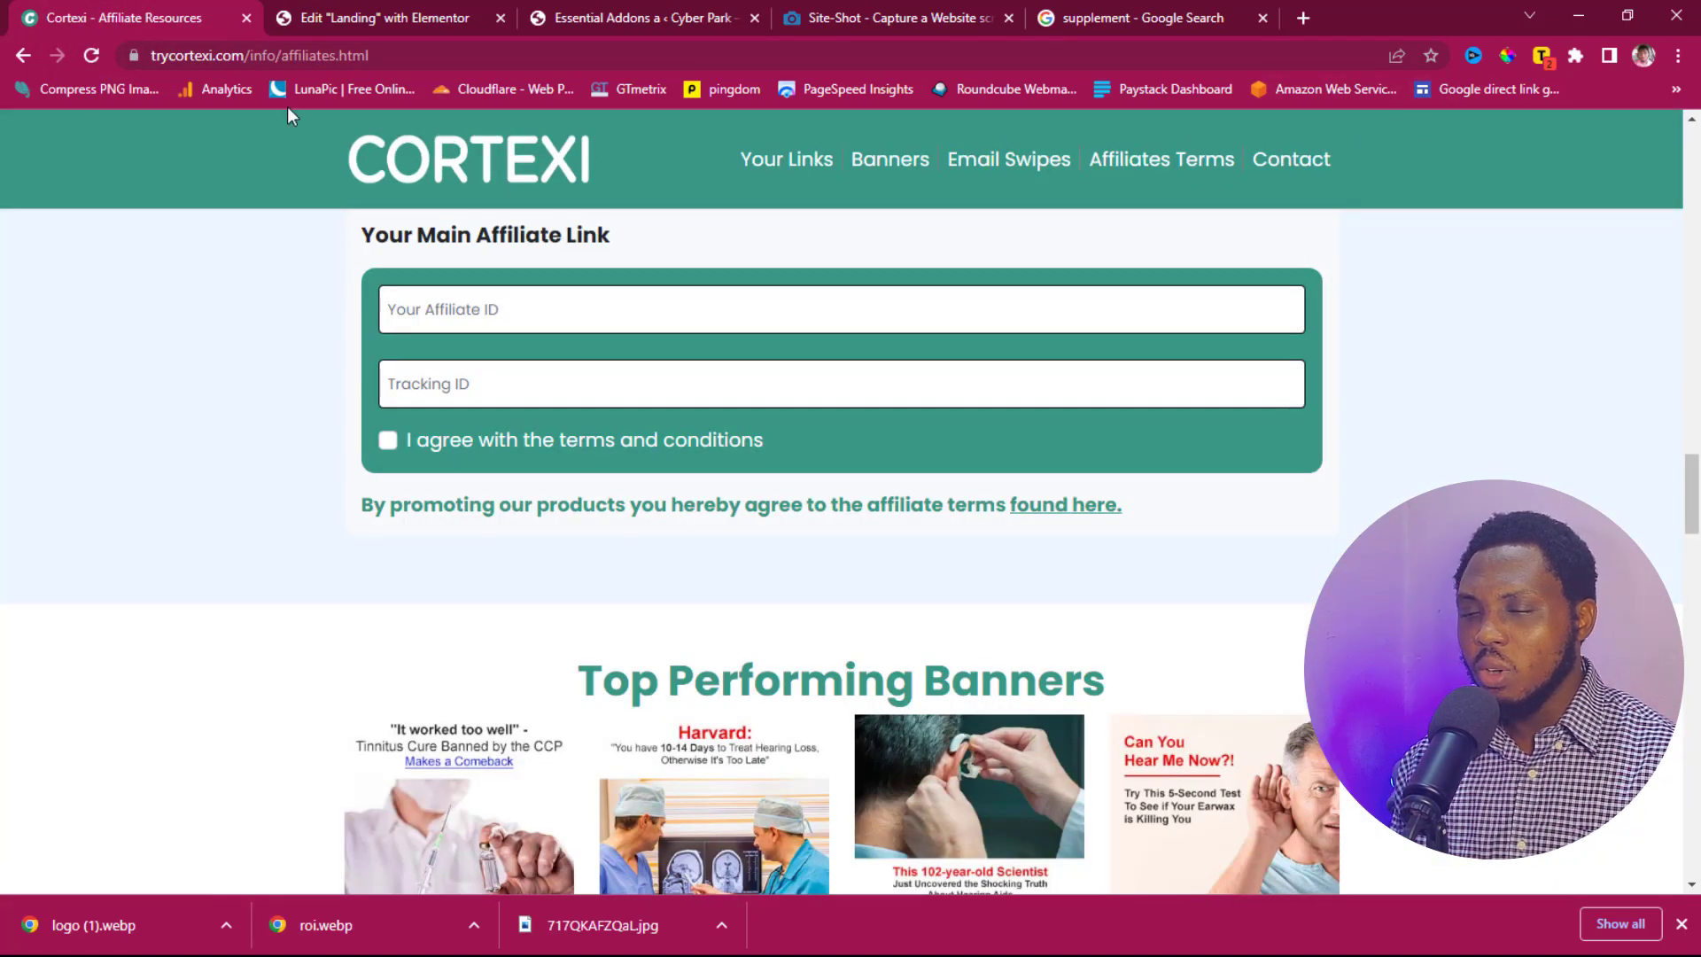
pyautogui.click(348, 17)
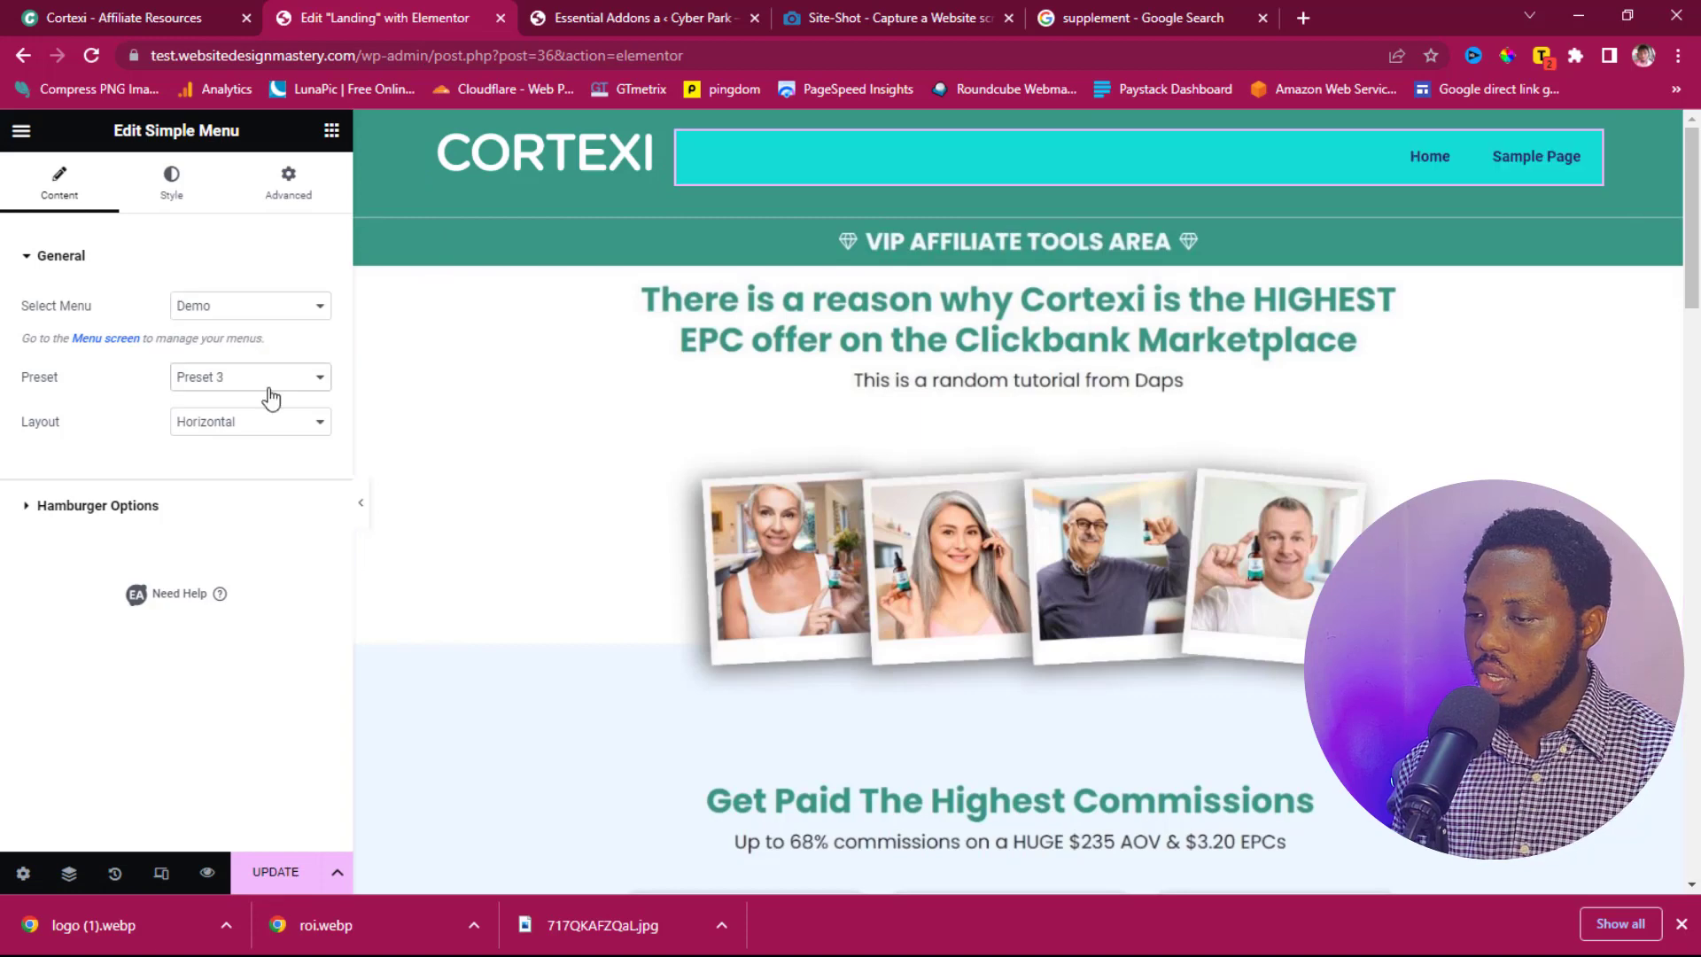
pyautogui.click(270, 378)
pyautogui.click(263, 401)
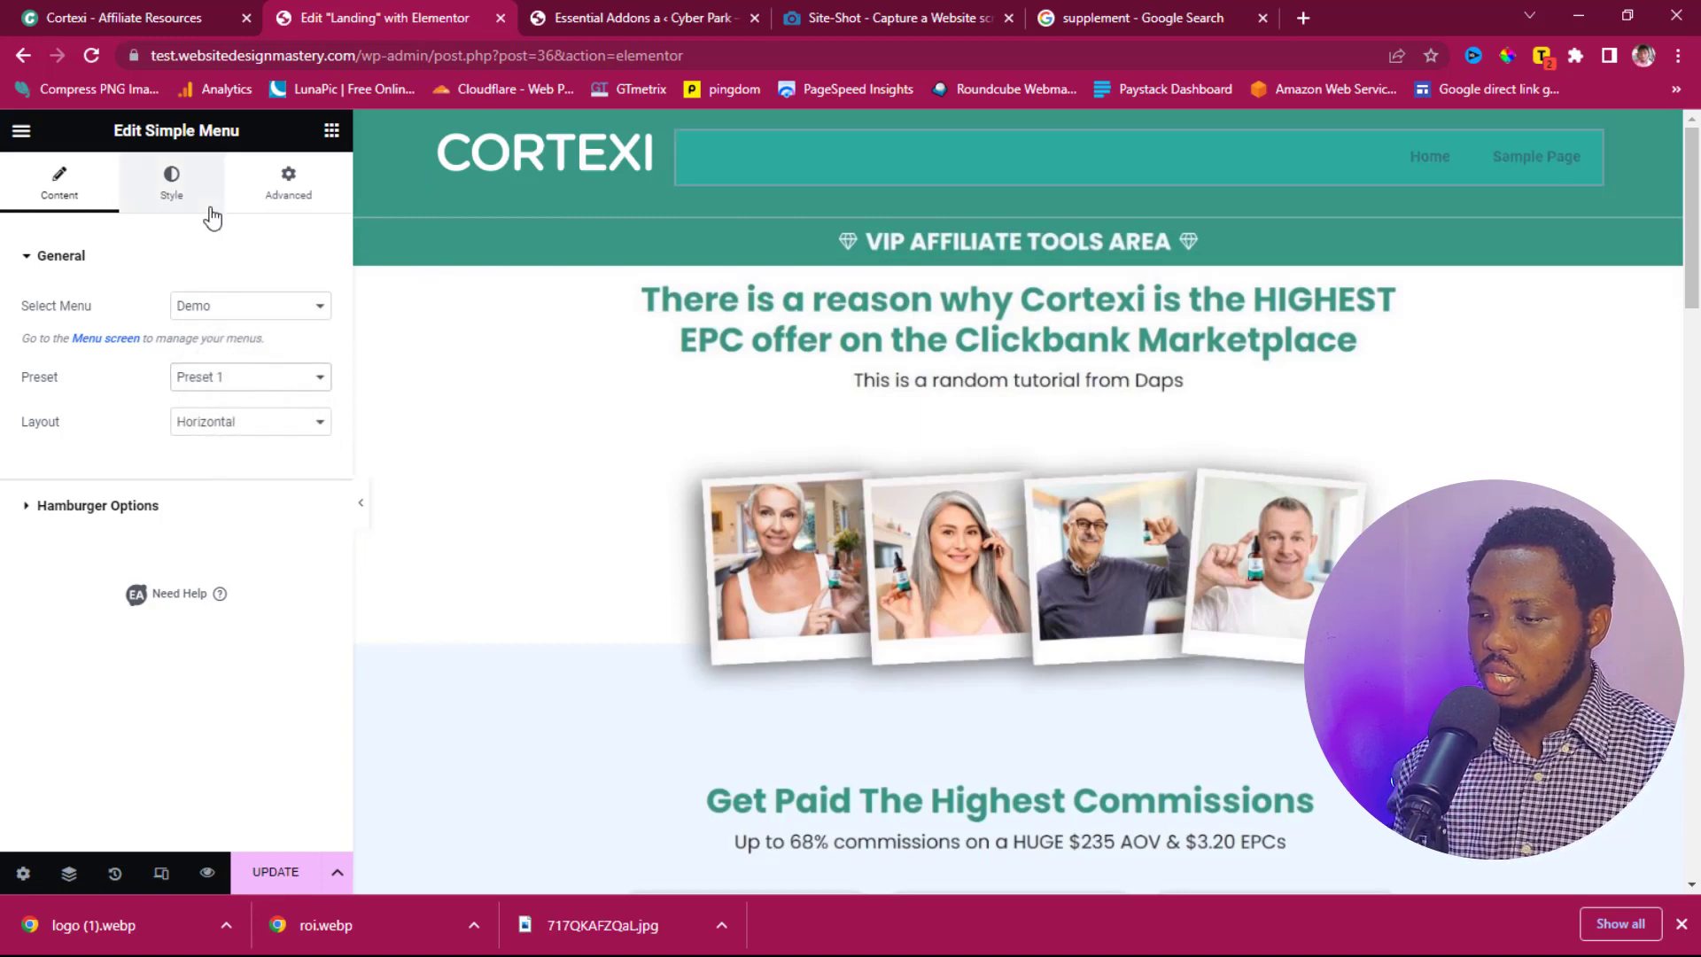
# Step: Set the Simple Menu's main menu background colour to #379884 to match the header
pyautogui.click(51, 505)
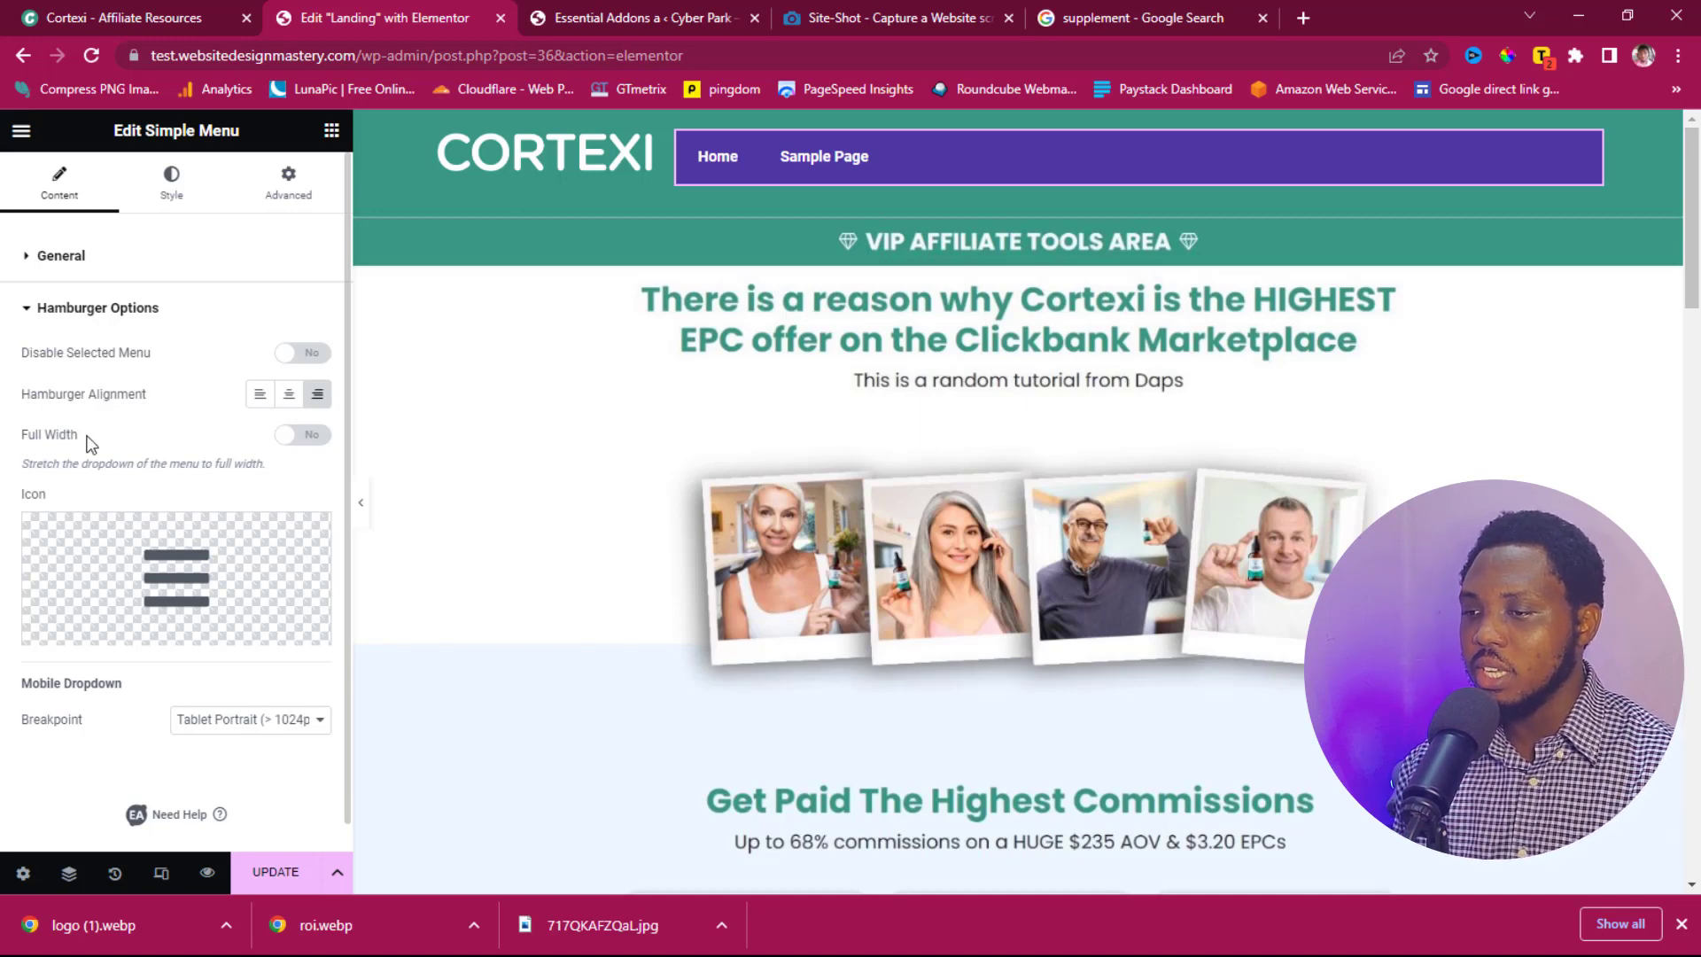
pyautogui.click(172, 197)
pyautogui.click(317, 305)
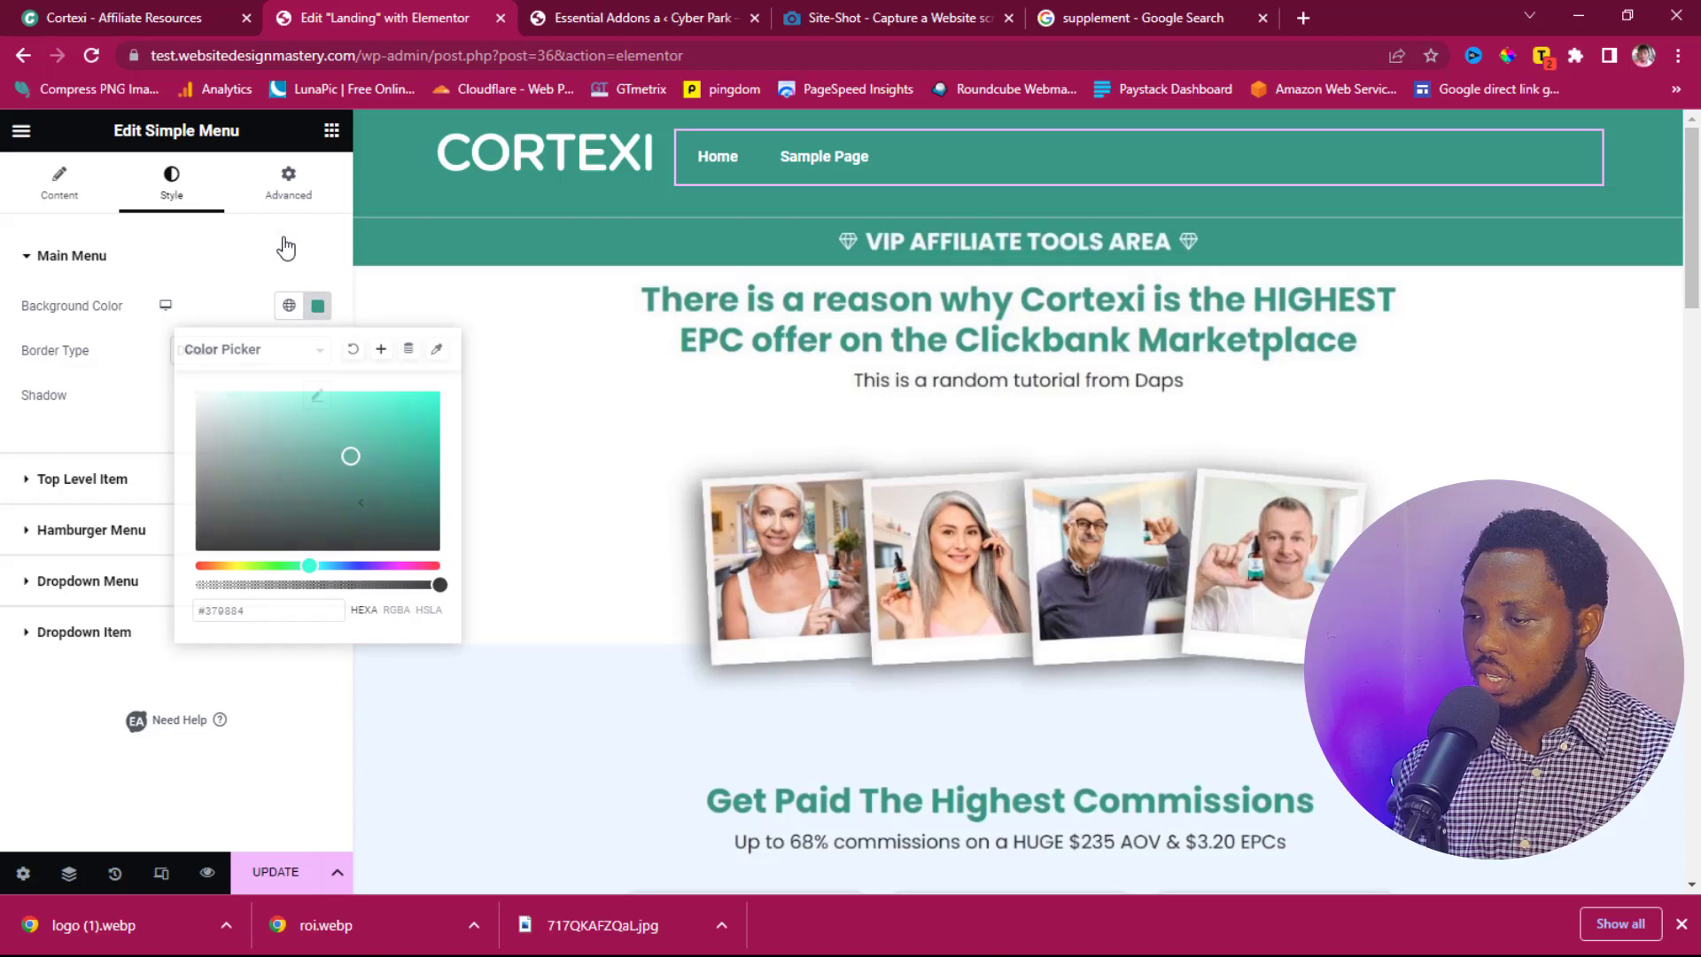
pyautogui.click(285, 245)
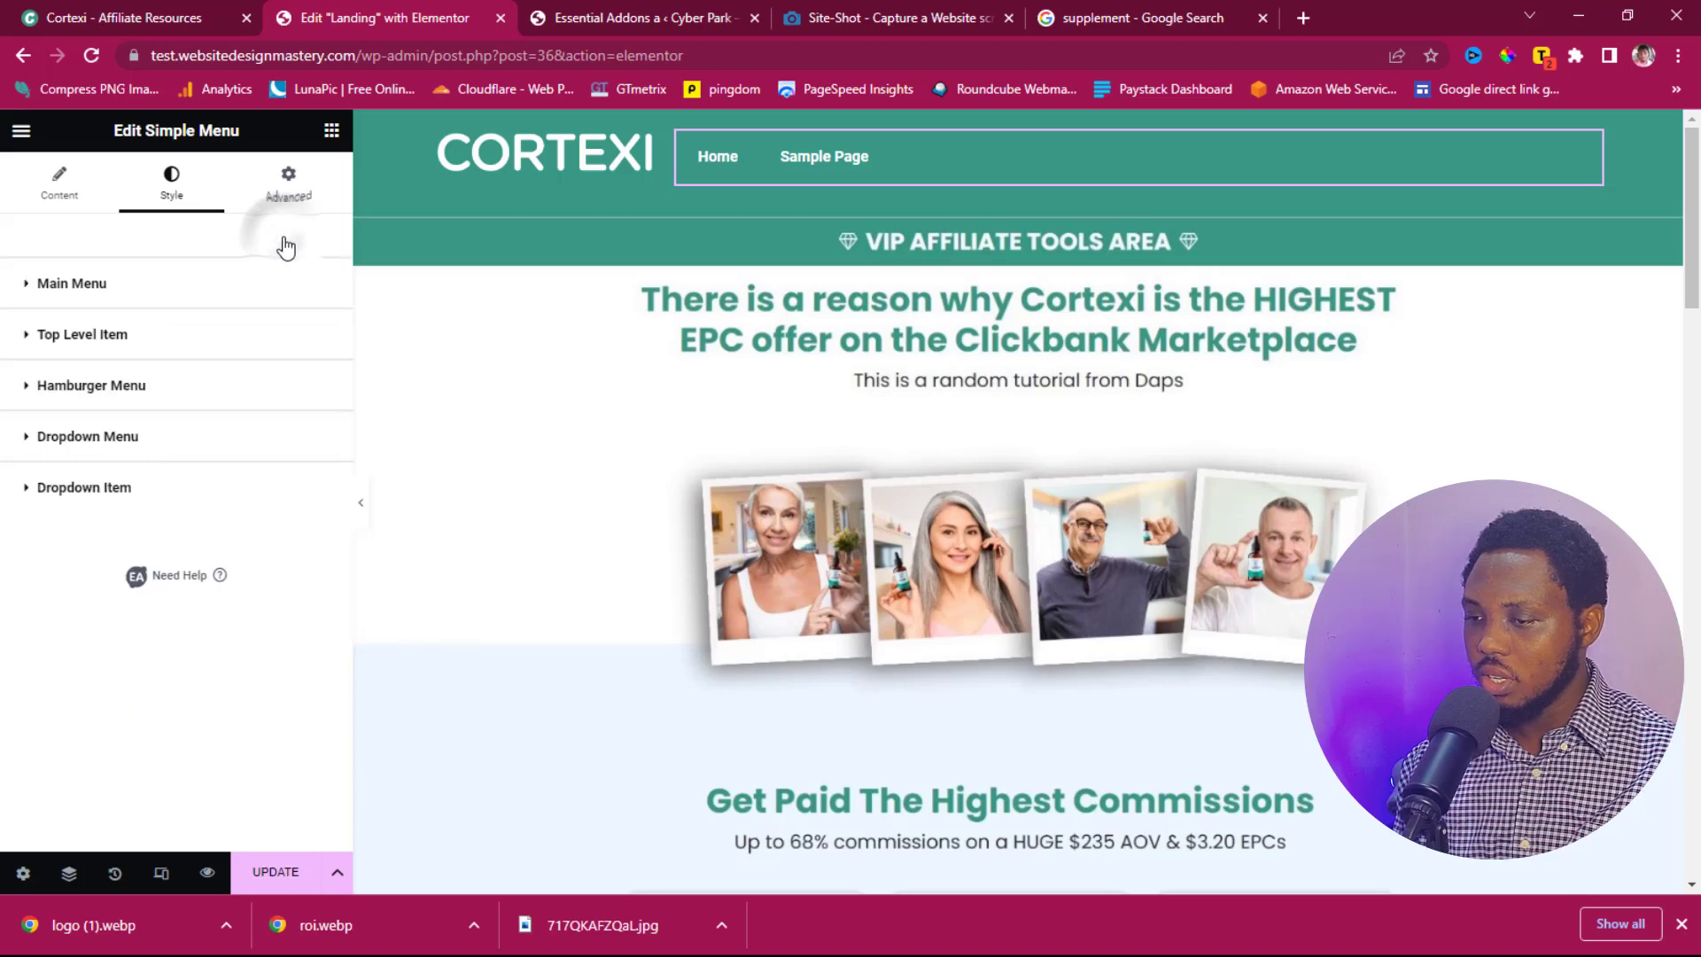
# Step: Set the top-level menu items' typography to the Poppins font at 17 px
pyautogui.click(98, 335)
pyautogui.click(317, 556)
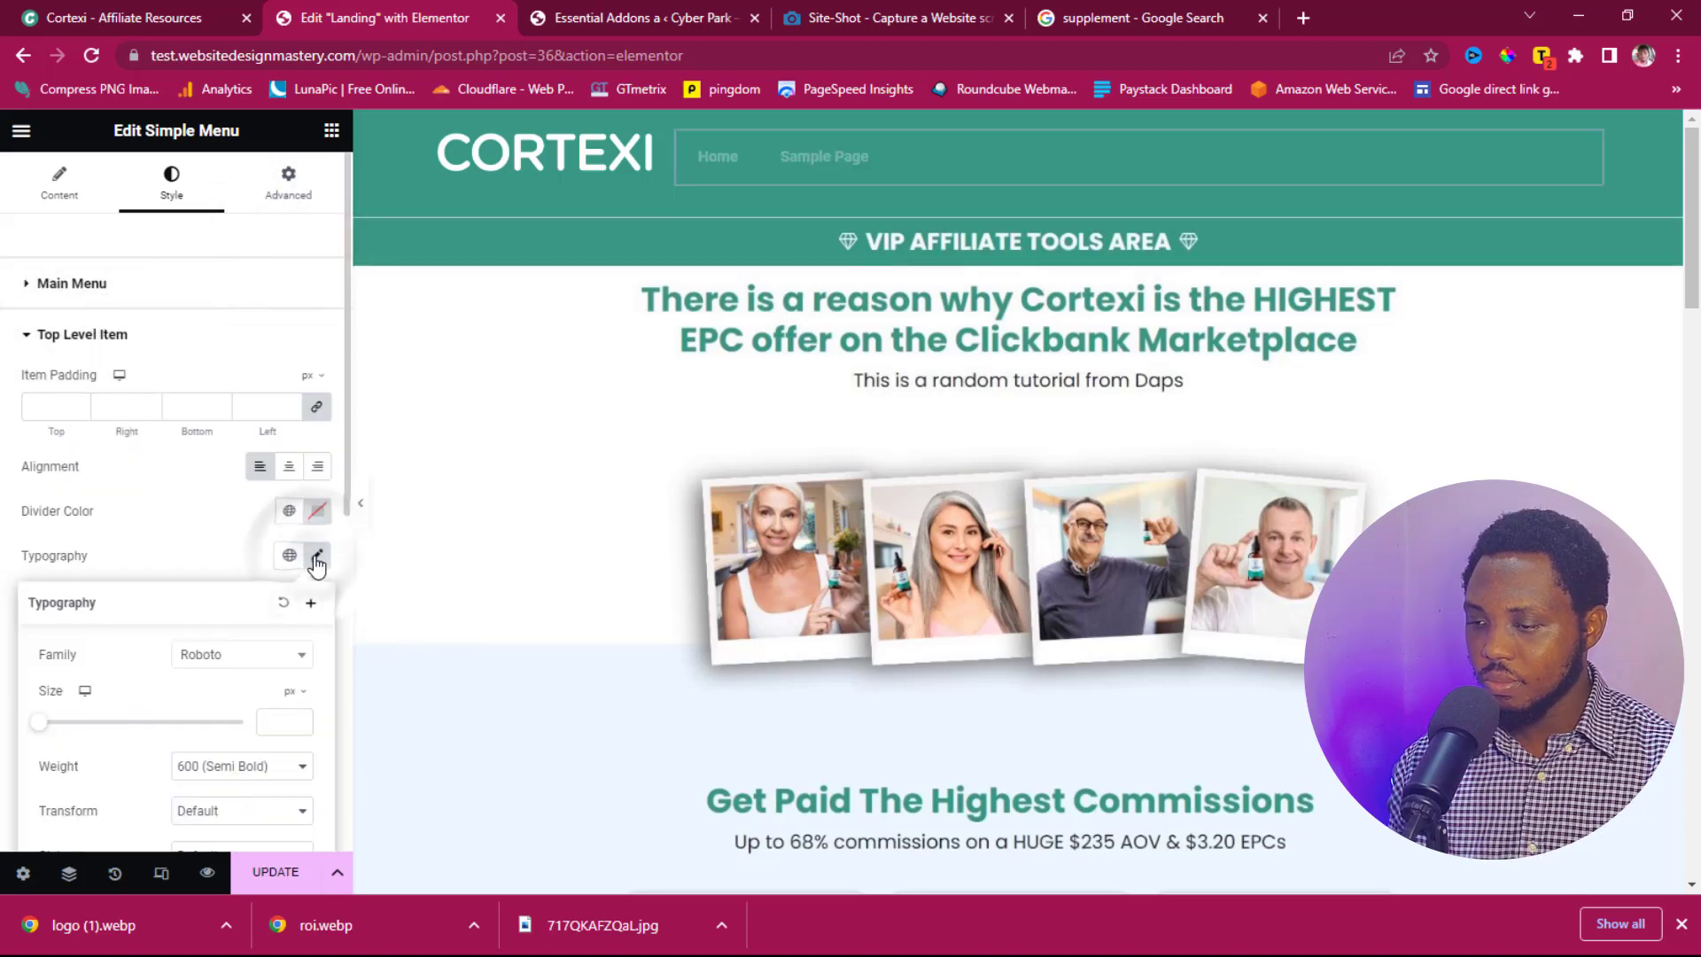
pyautogui.click(264, 660)
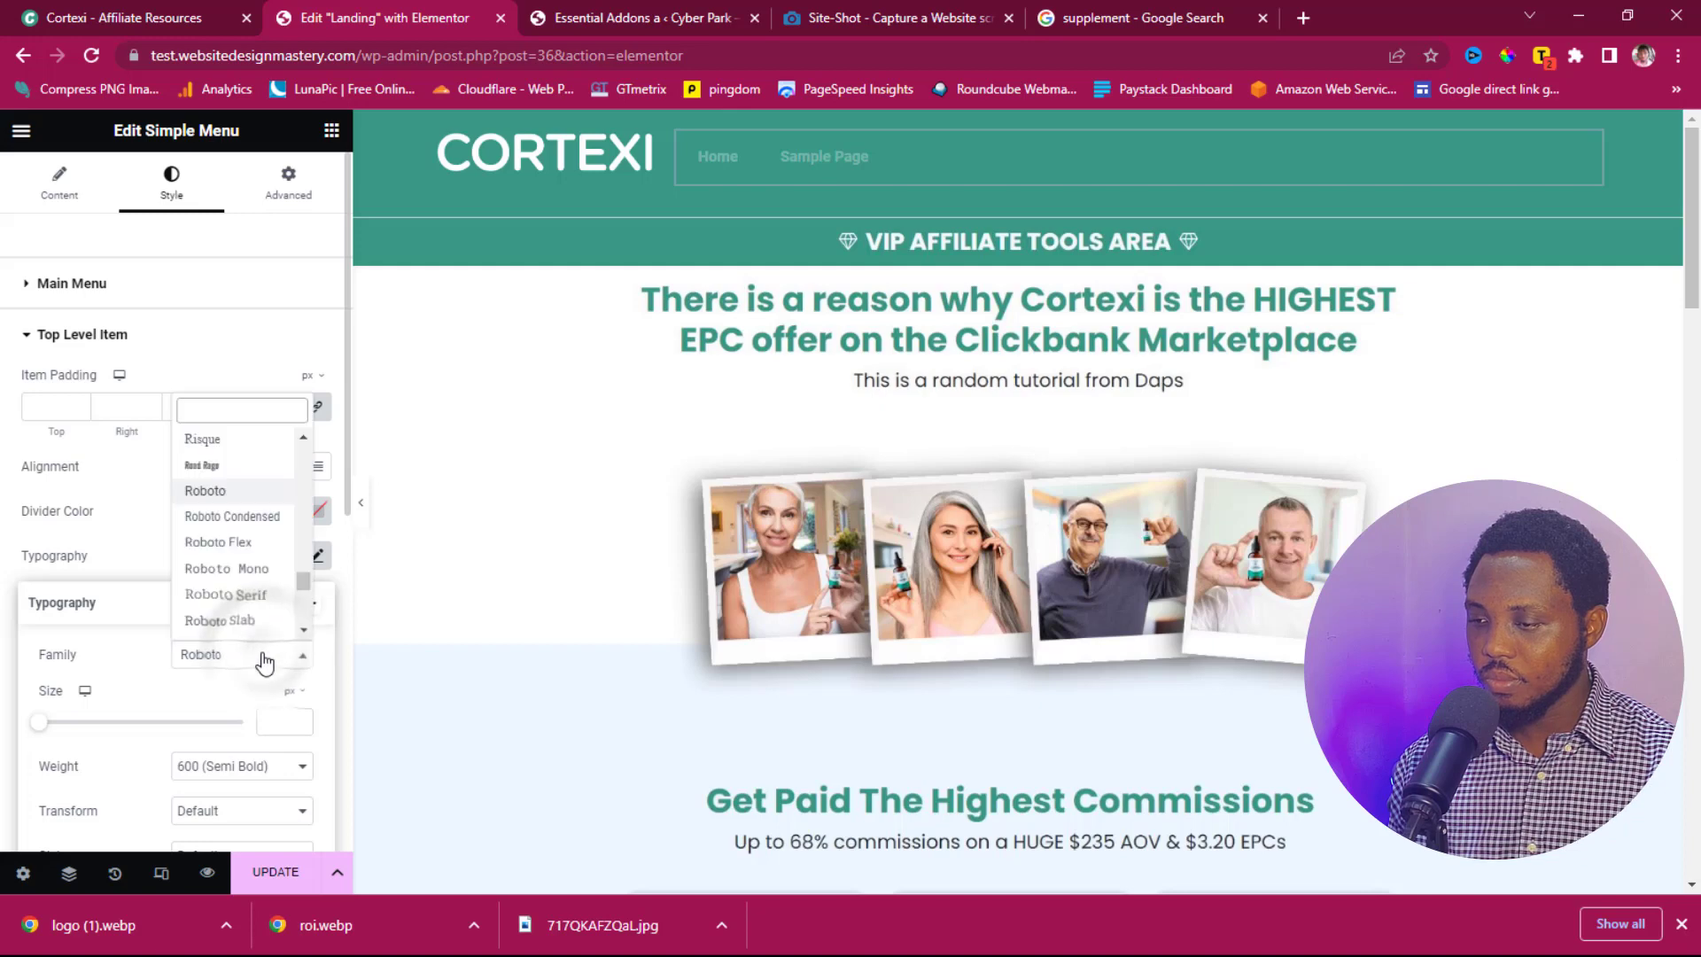
pyautogui.click(218, 413)
pyautogui.write('popp')
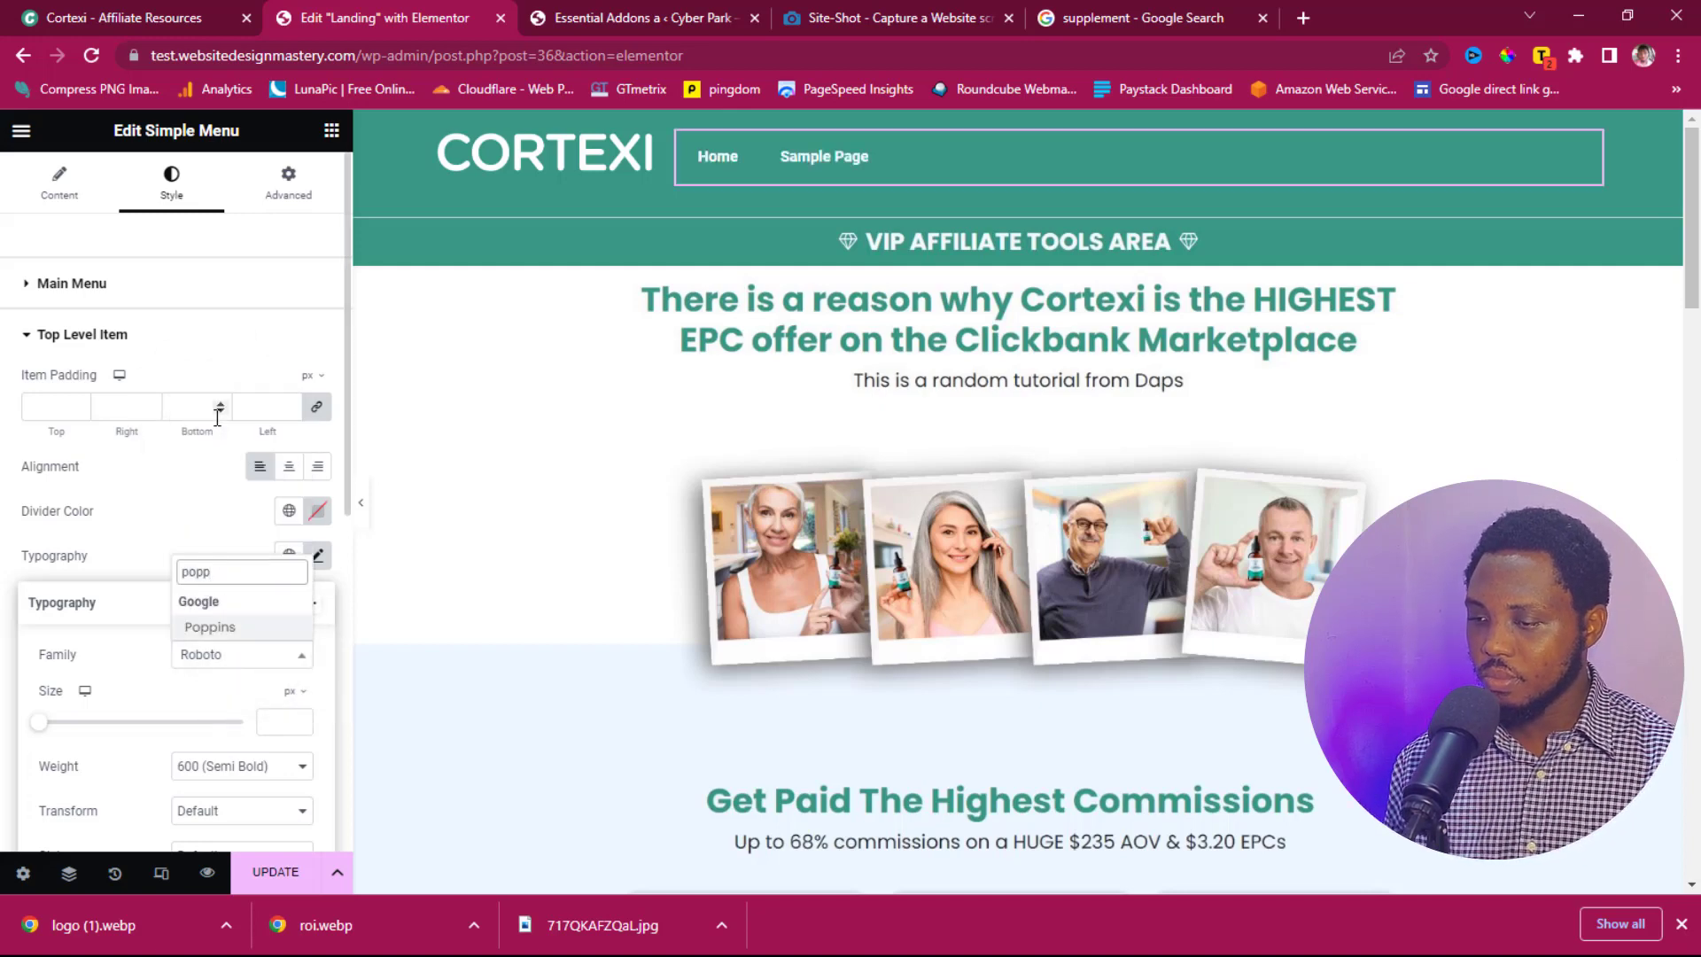
pyautogui.click(213, 627)
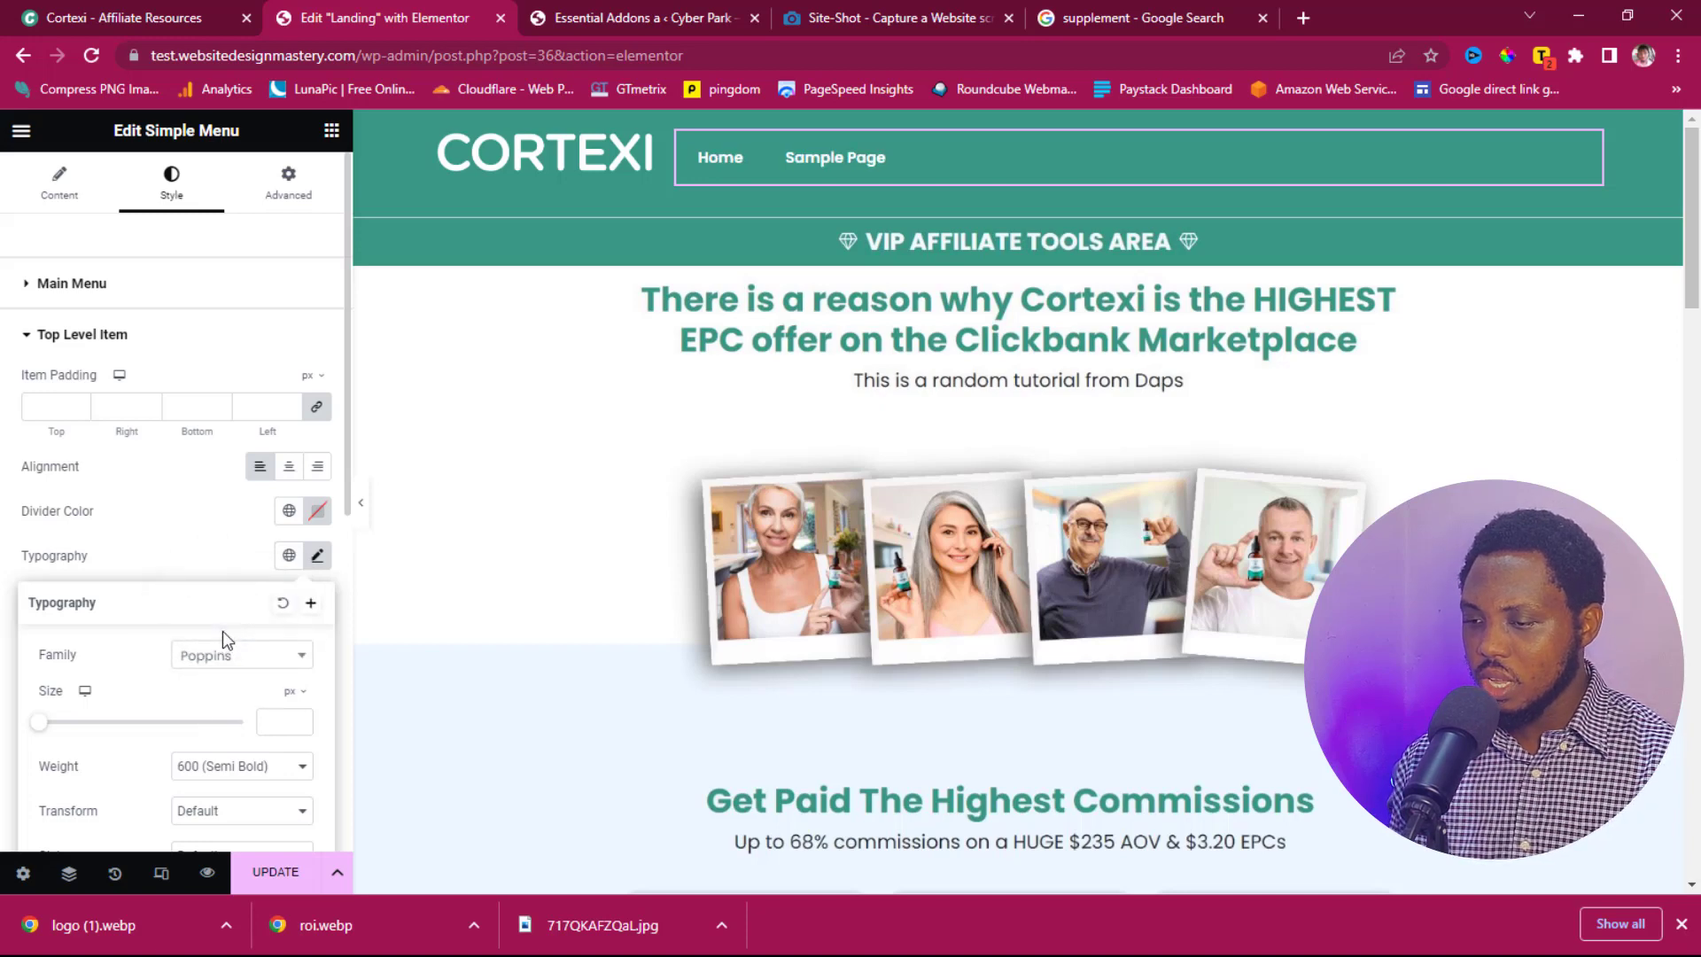
pyautogui.moveTo(42, 728)
pyautogui.mouseDown()
pyautogui.moveTo(83, 735)
pyautogui.moveTo(58, 731)
pyautogui.mouseUp()
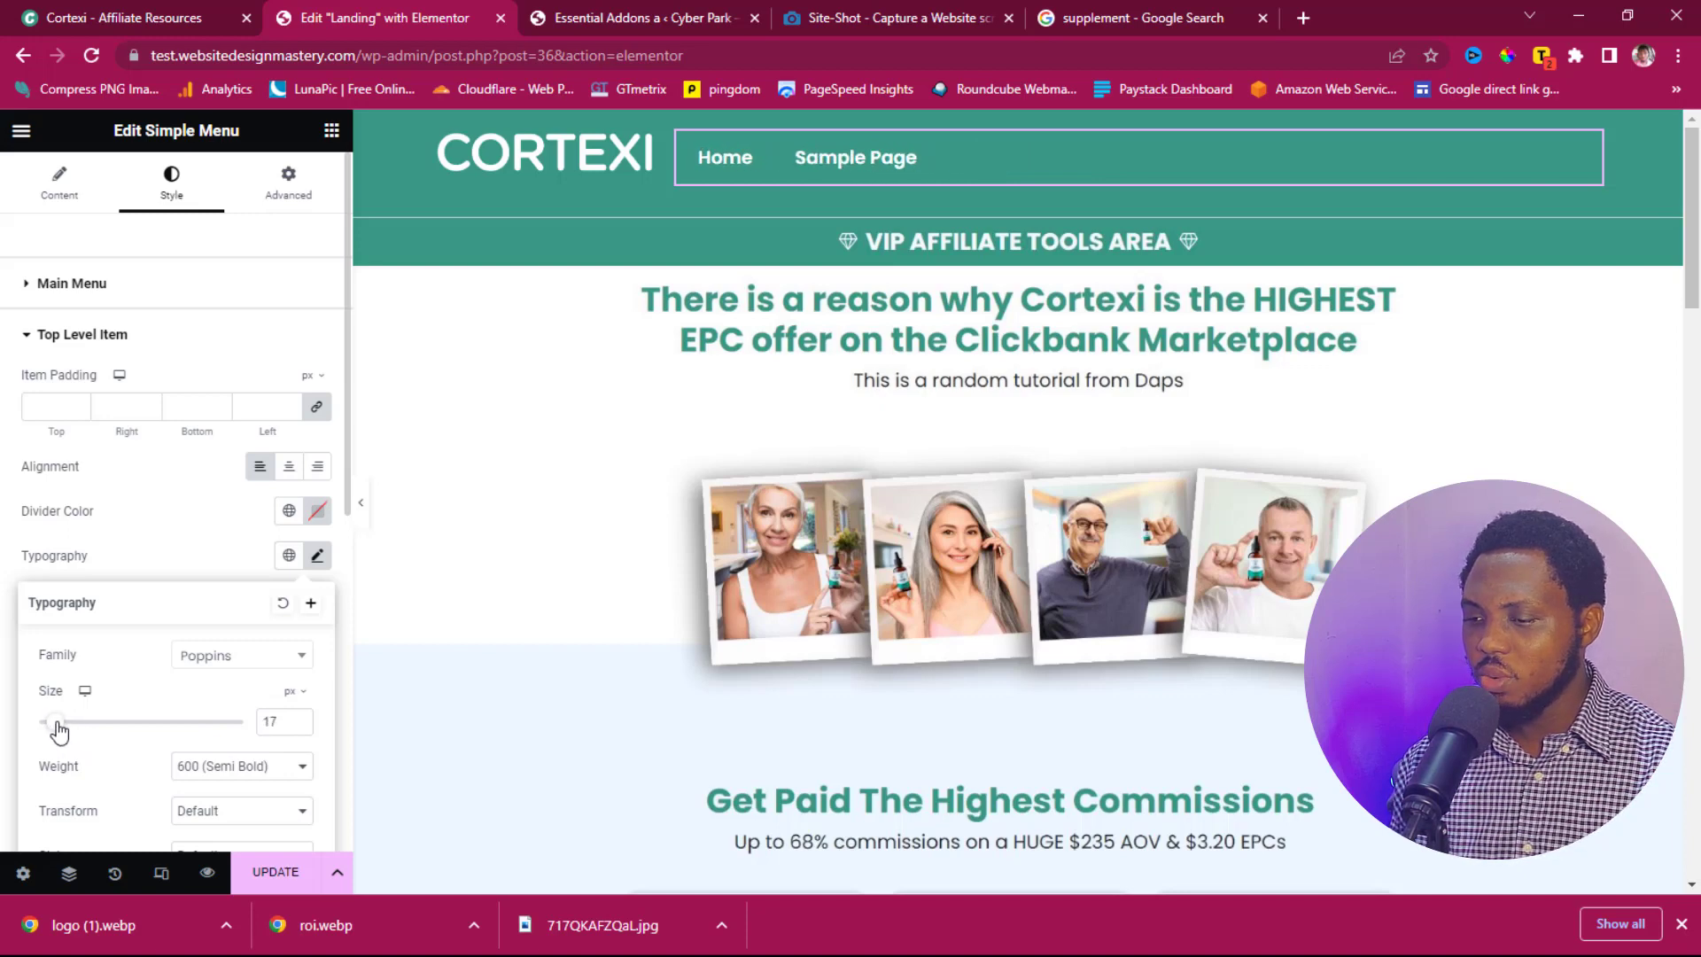
# Step: Set the top-level menu items' divider colour to the semi-transparent #0201015C and compare it with the original Cortexi navigation
pyautogui.click(88, 510)
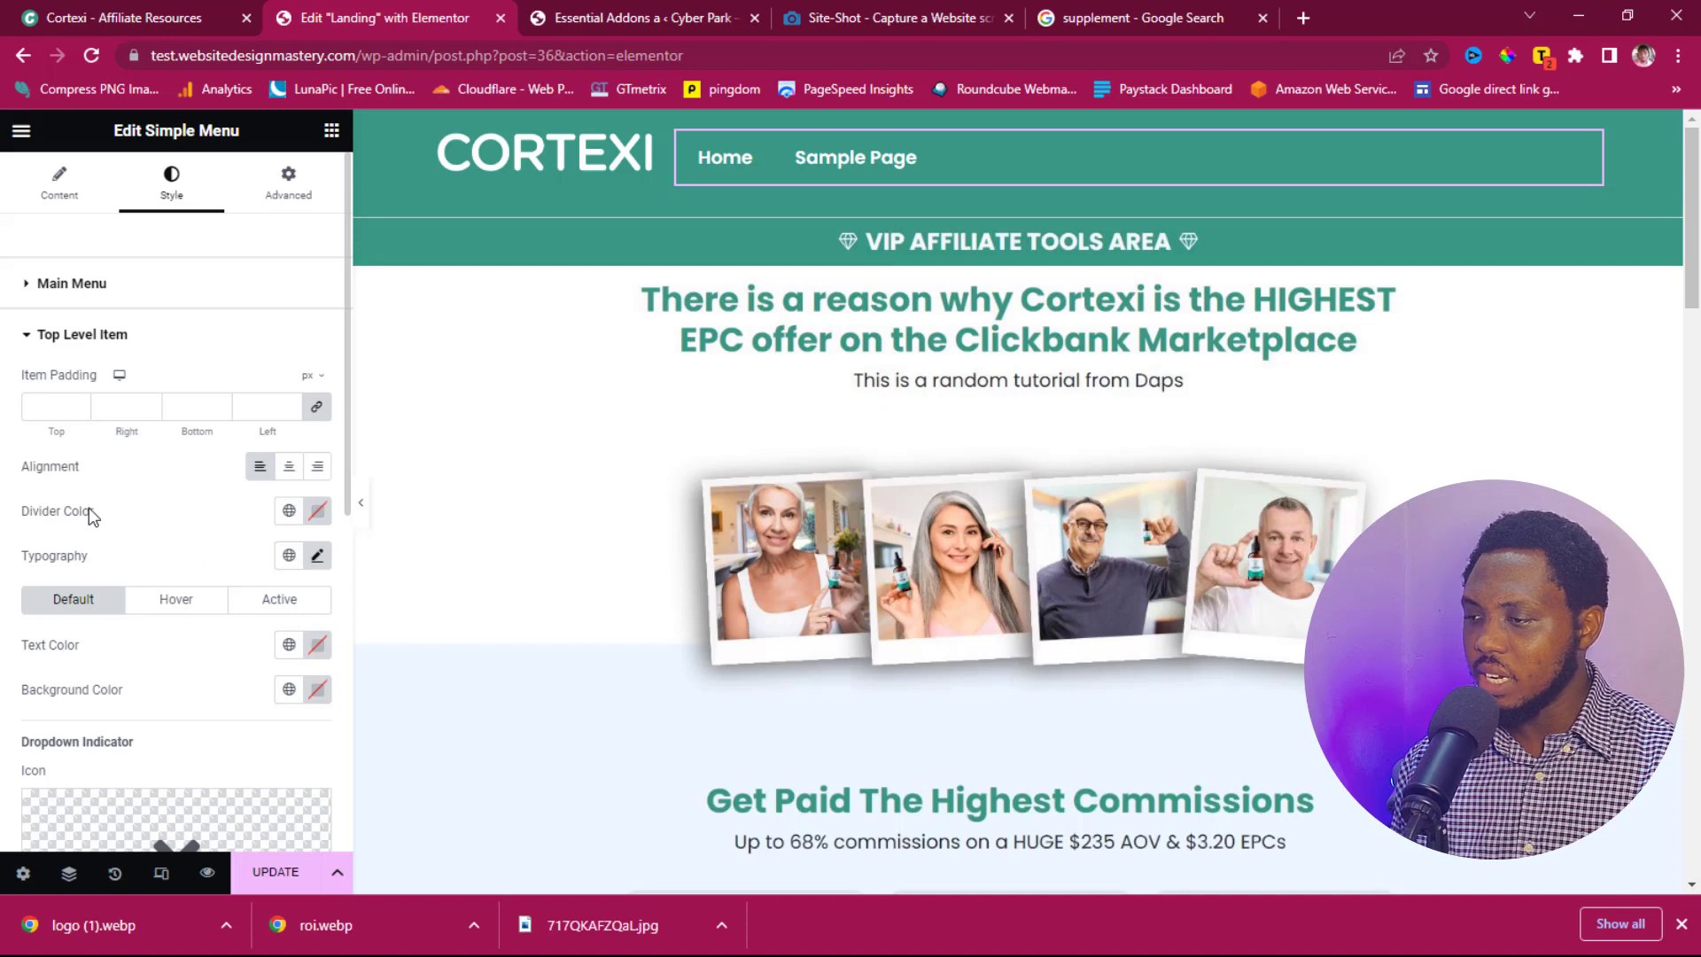
pyautogui.click(318, 511)
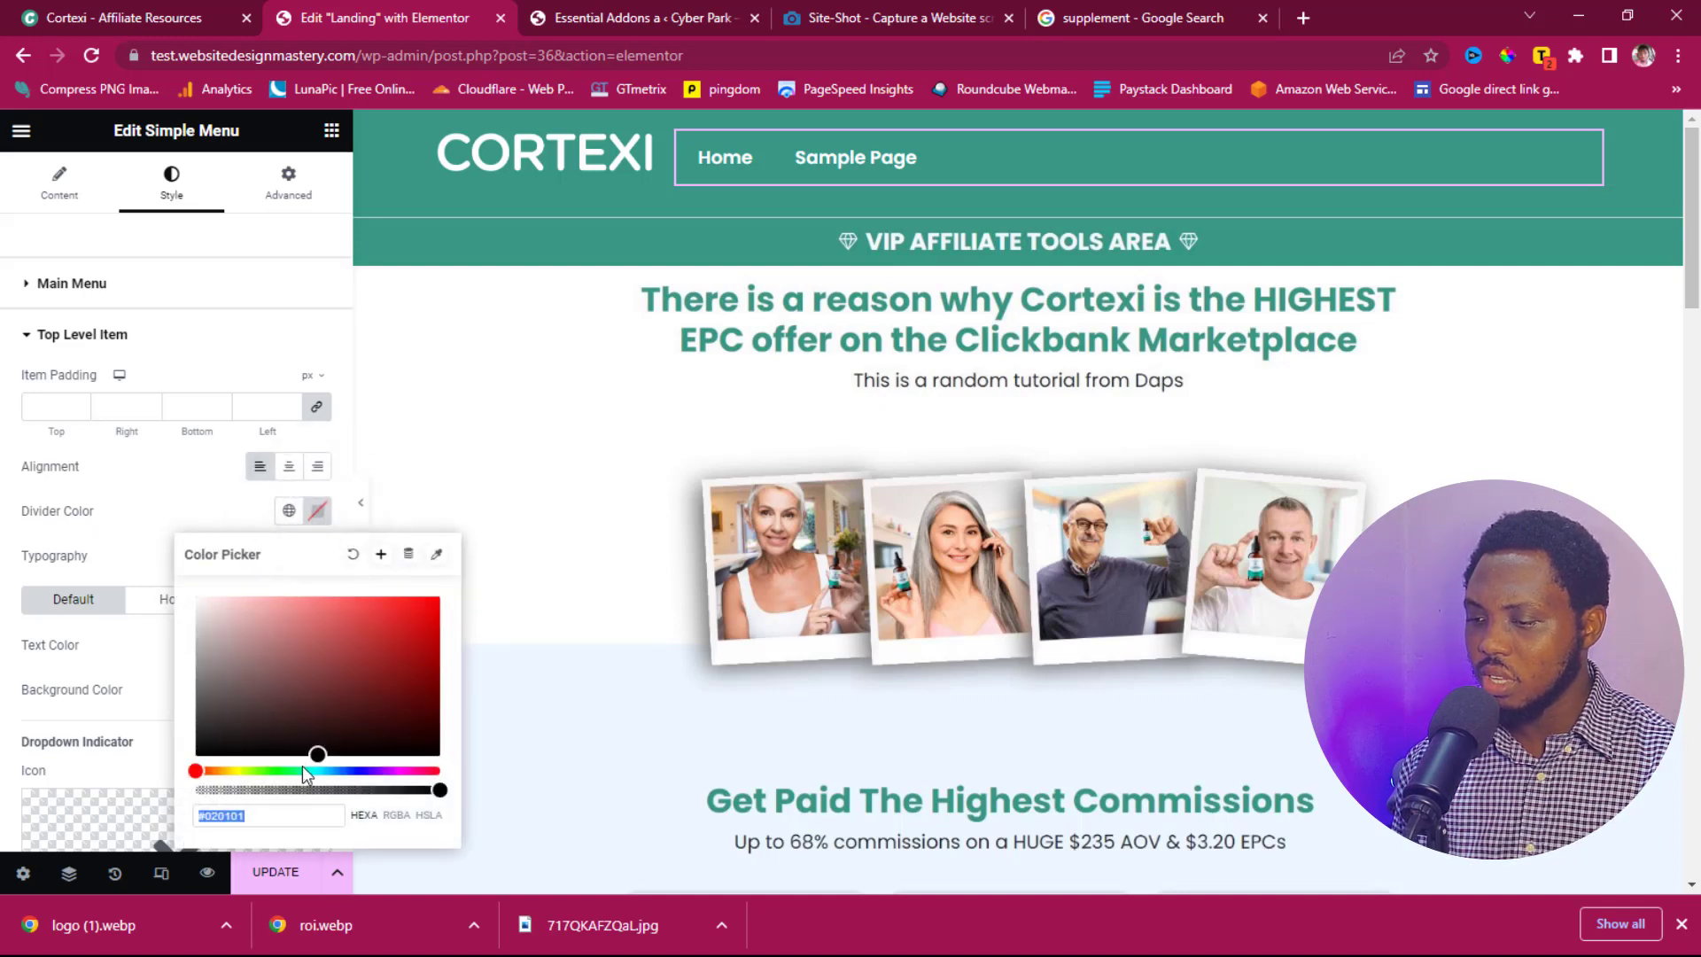
pyautogui.moveTo(437, 787); pyautogui.dragTo(282, 792)
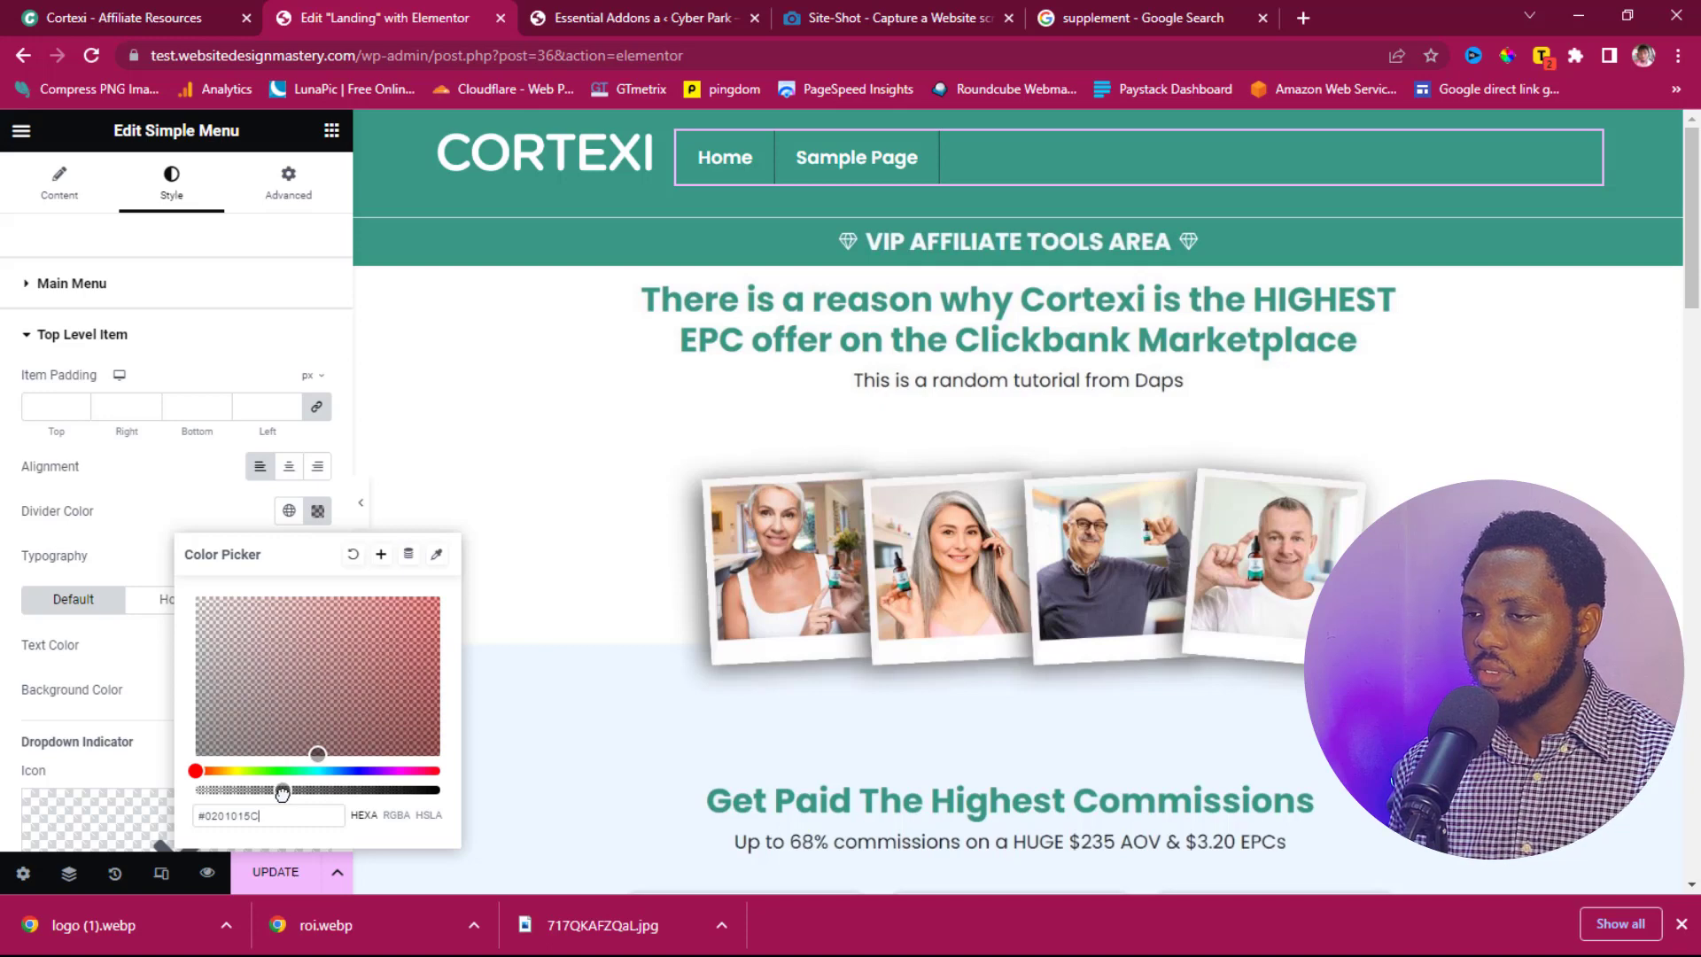
pyautogui.click(72, 24)
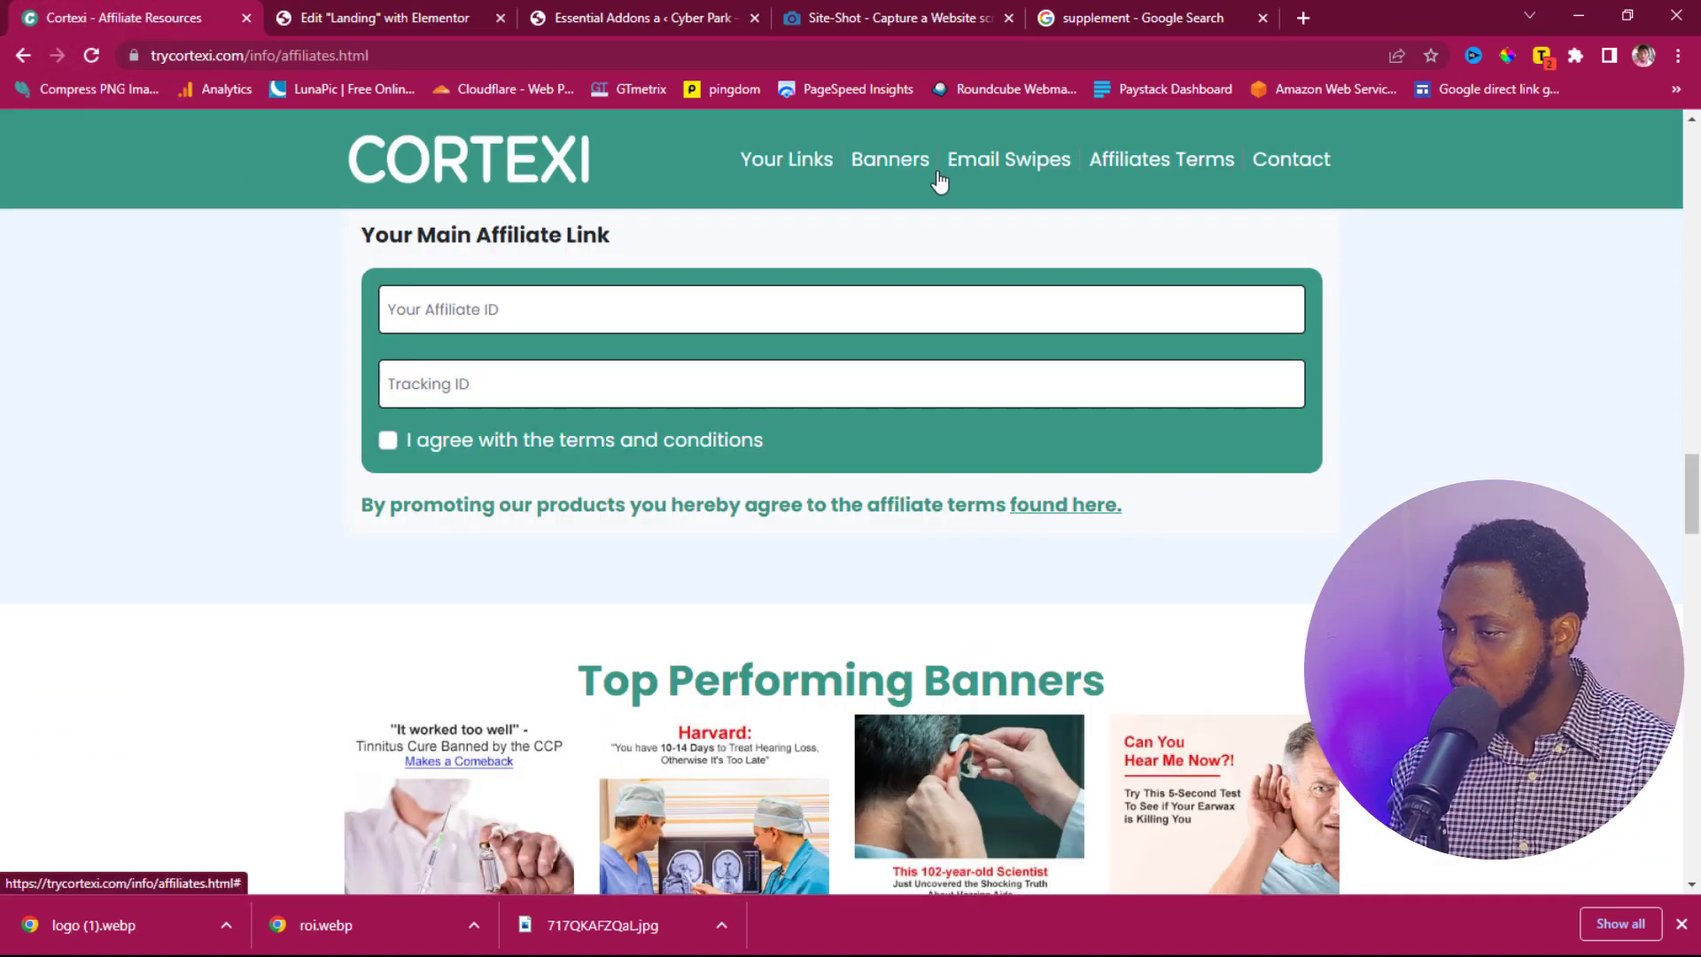
pyautogui.click(370, 19)
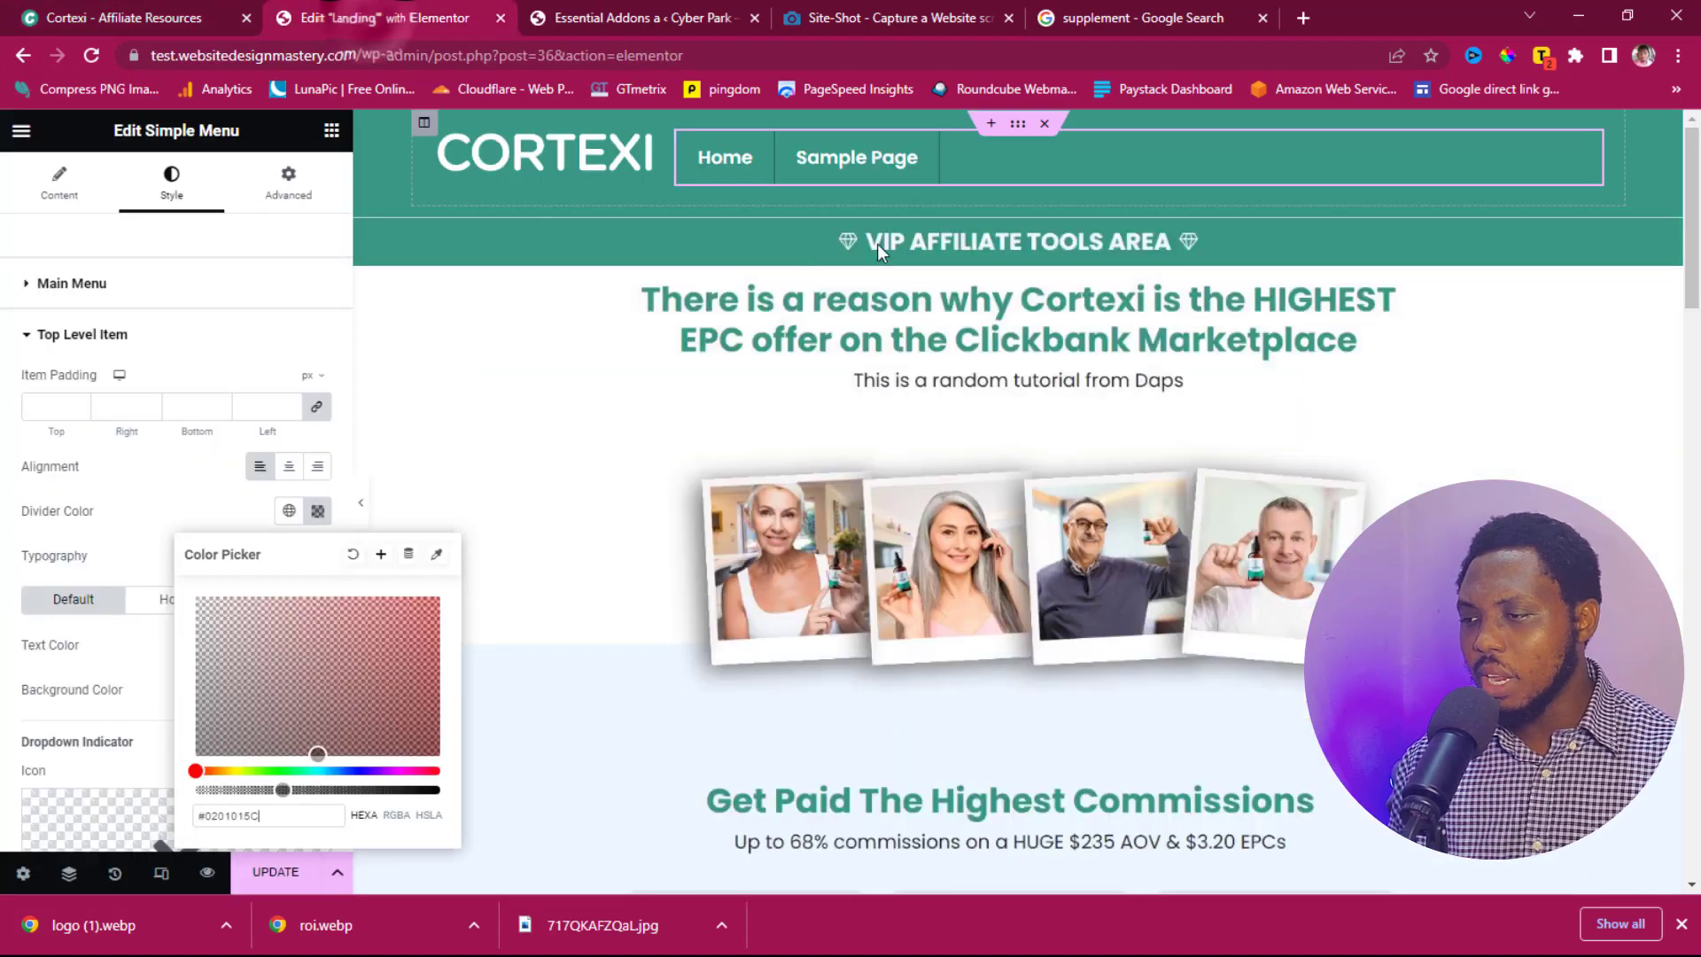
pyautogui.click(136, 550)
pyautogui.scroll(-2, 190, 656)
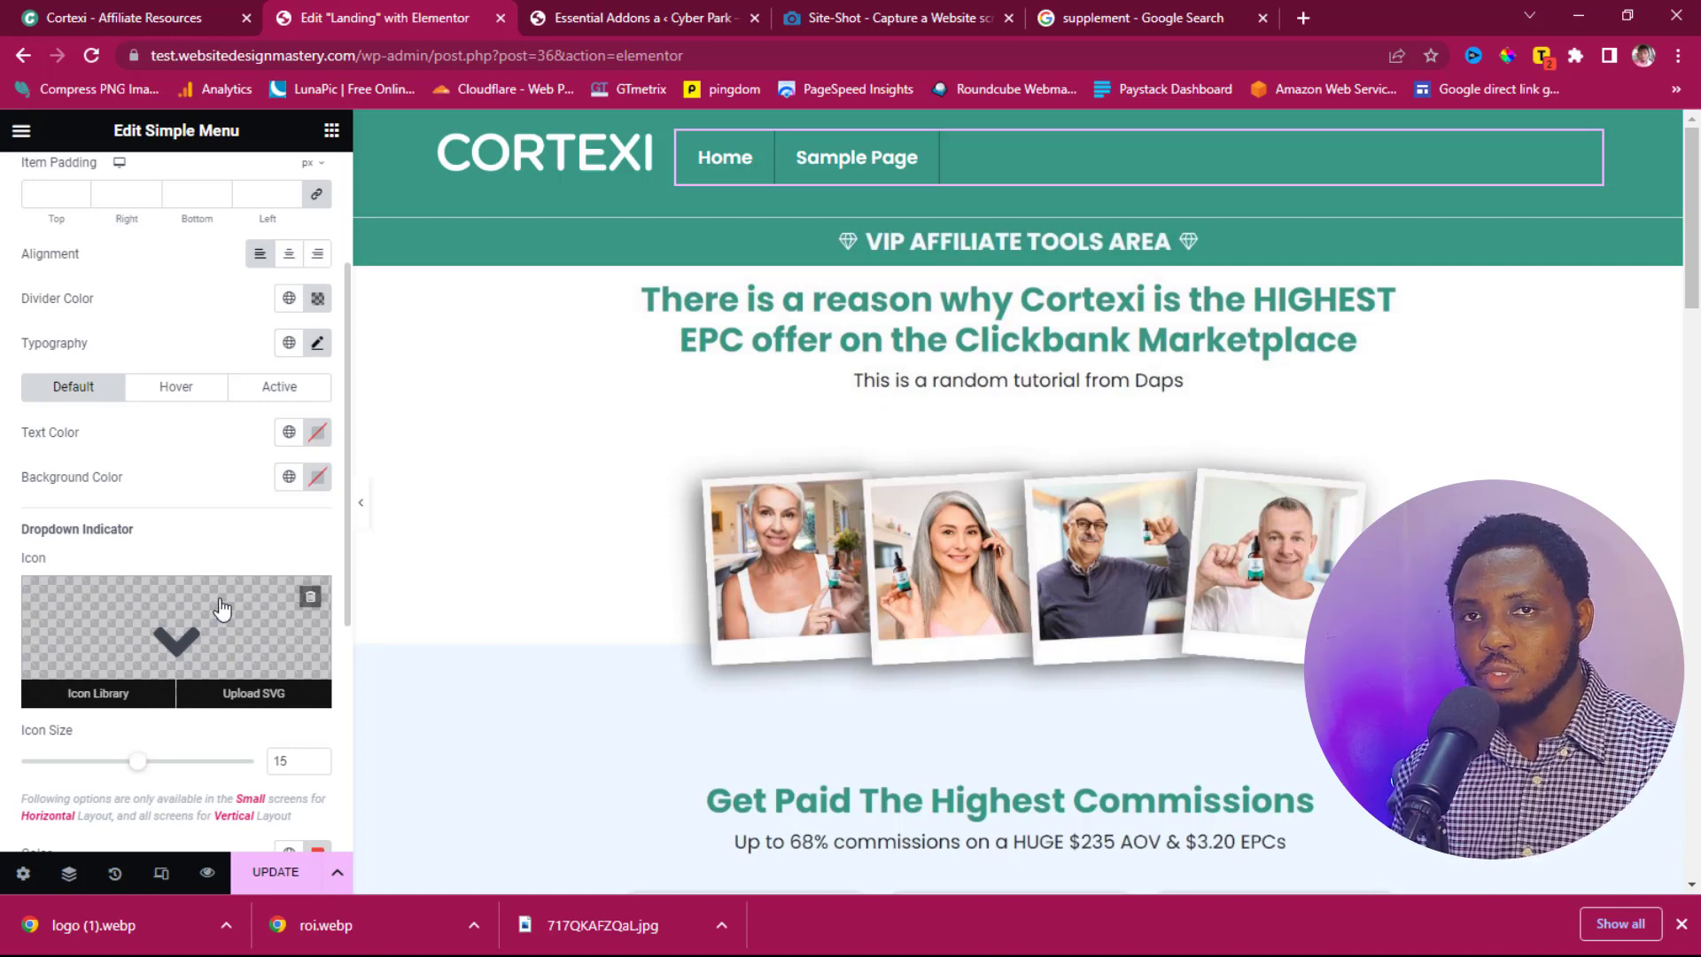
# Step: Preview the landing page with the editing panel hidden, restore the panel and save the page update
pyautogui.click(360, 504)
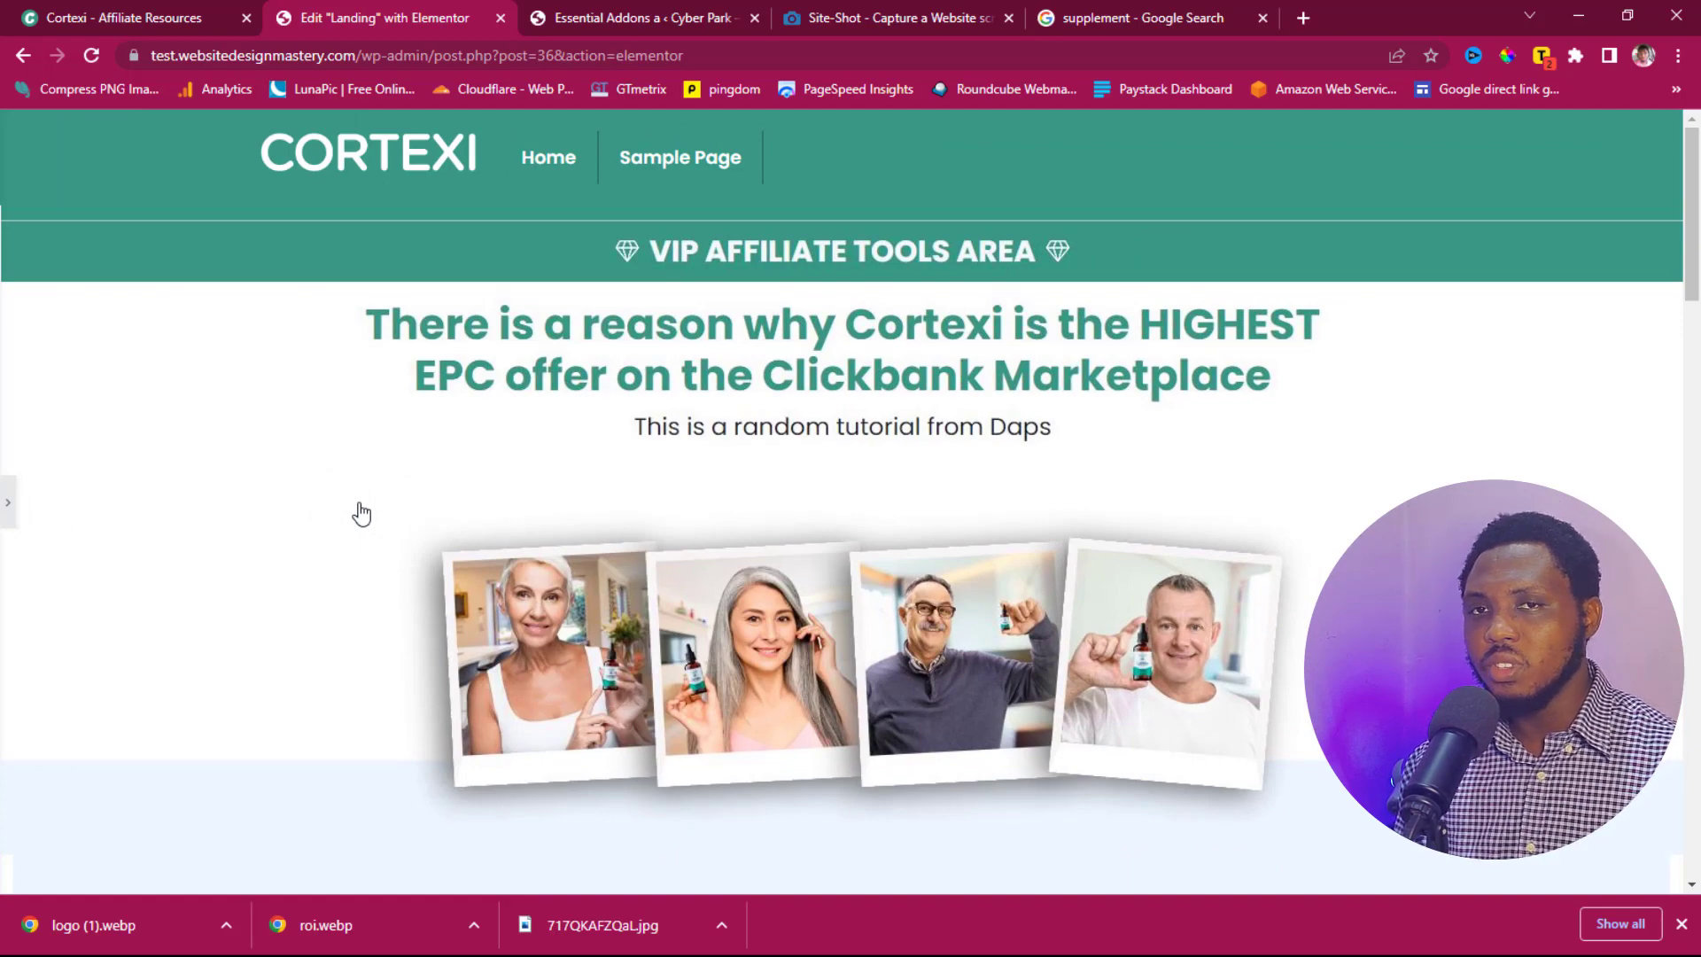
pyautogui.scroll(-7, 360, 514)
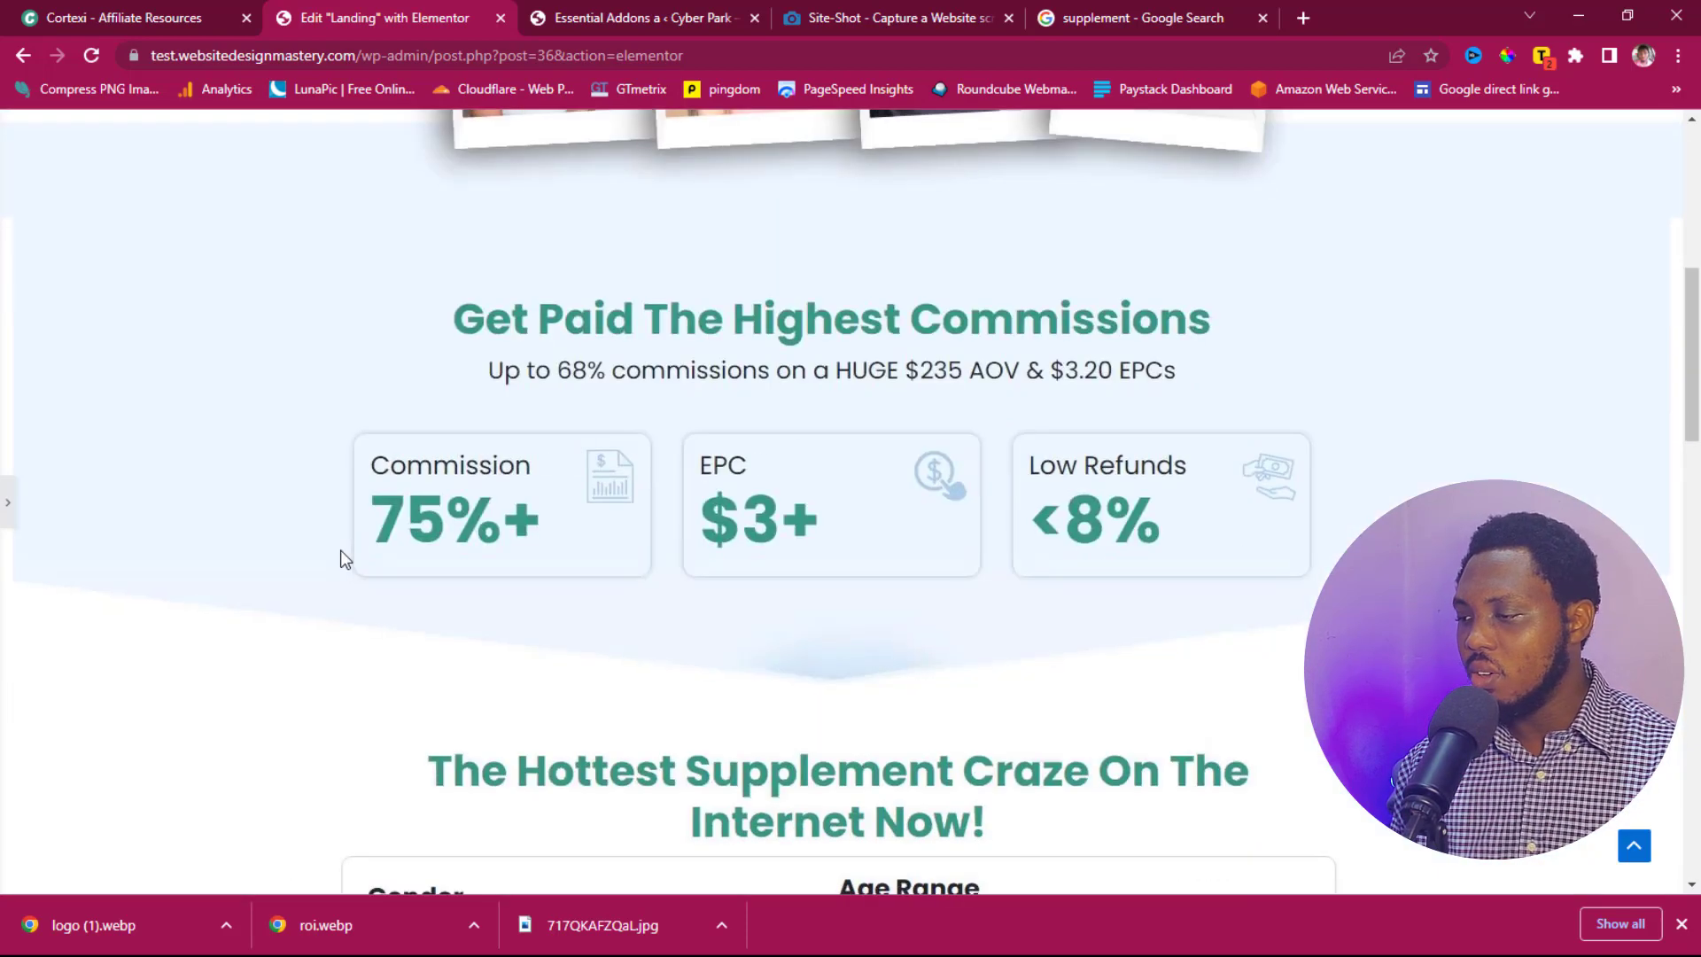
pyautogui.scroll(6, 345, 558)
pyautogui.click(7, 503)
pyautogui.click(261, 874)
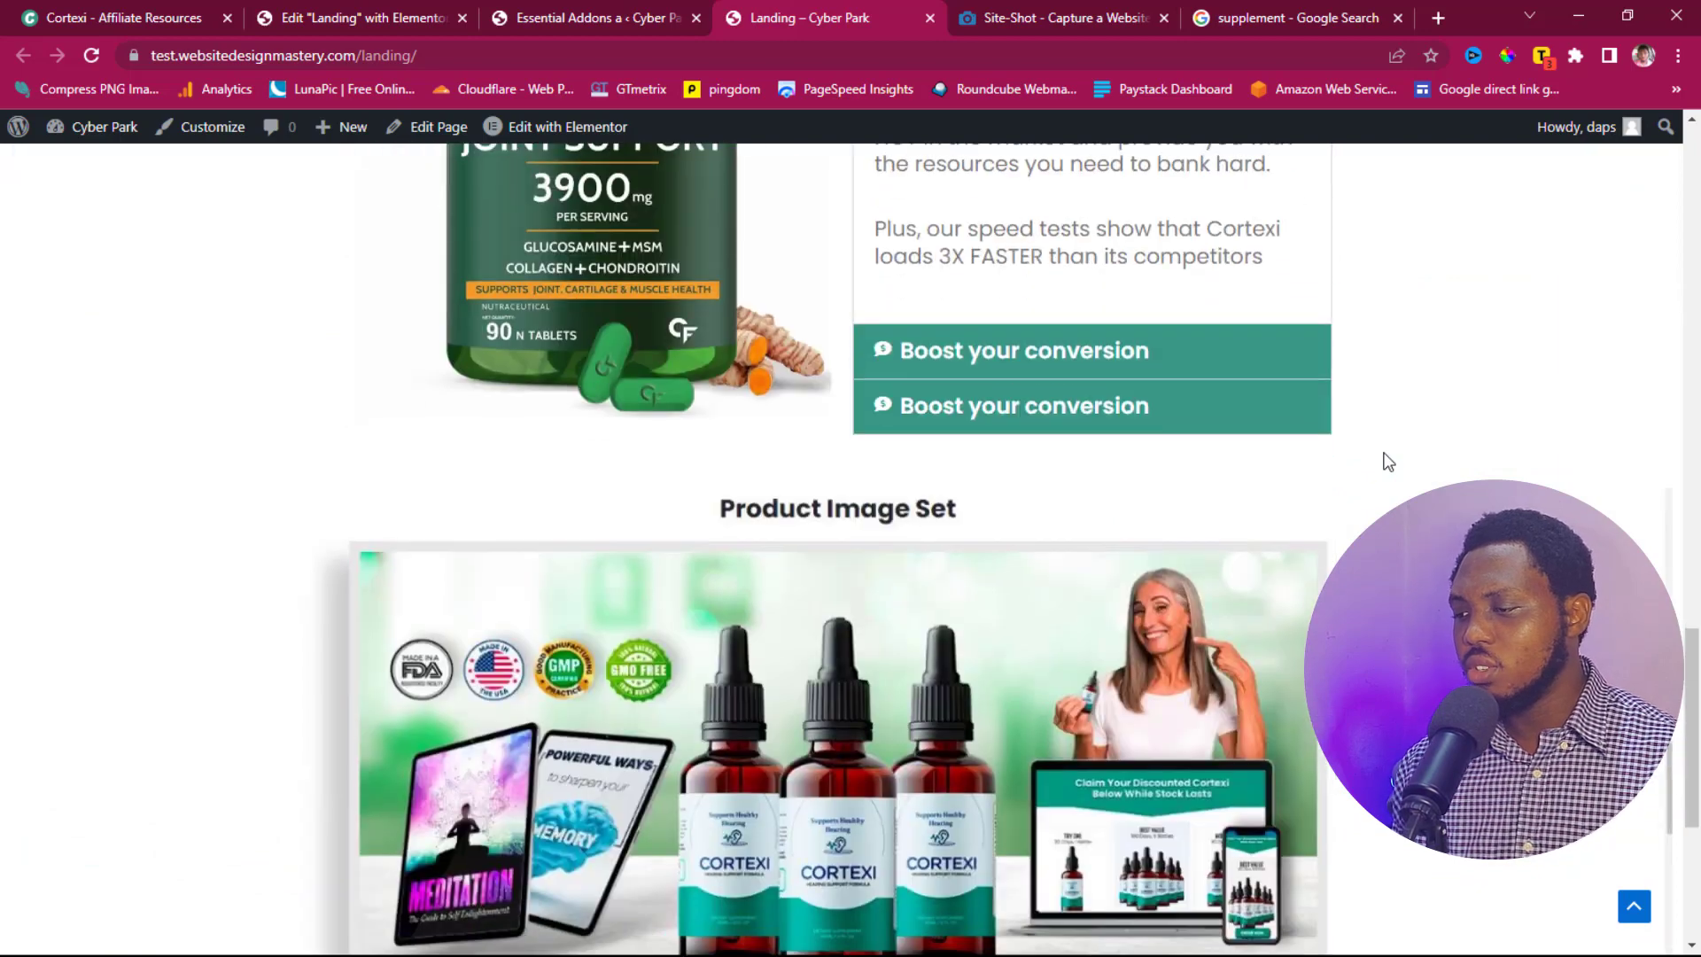
# Step: Review the published landing page, also in an incognito window, and test the right-click protection and the Download Faster button
pyautogui.scroll(-5, 1388, 461)
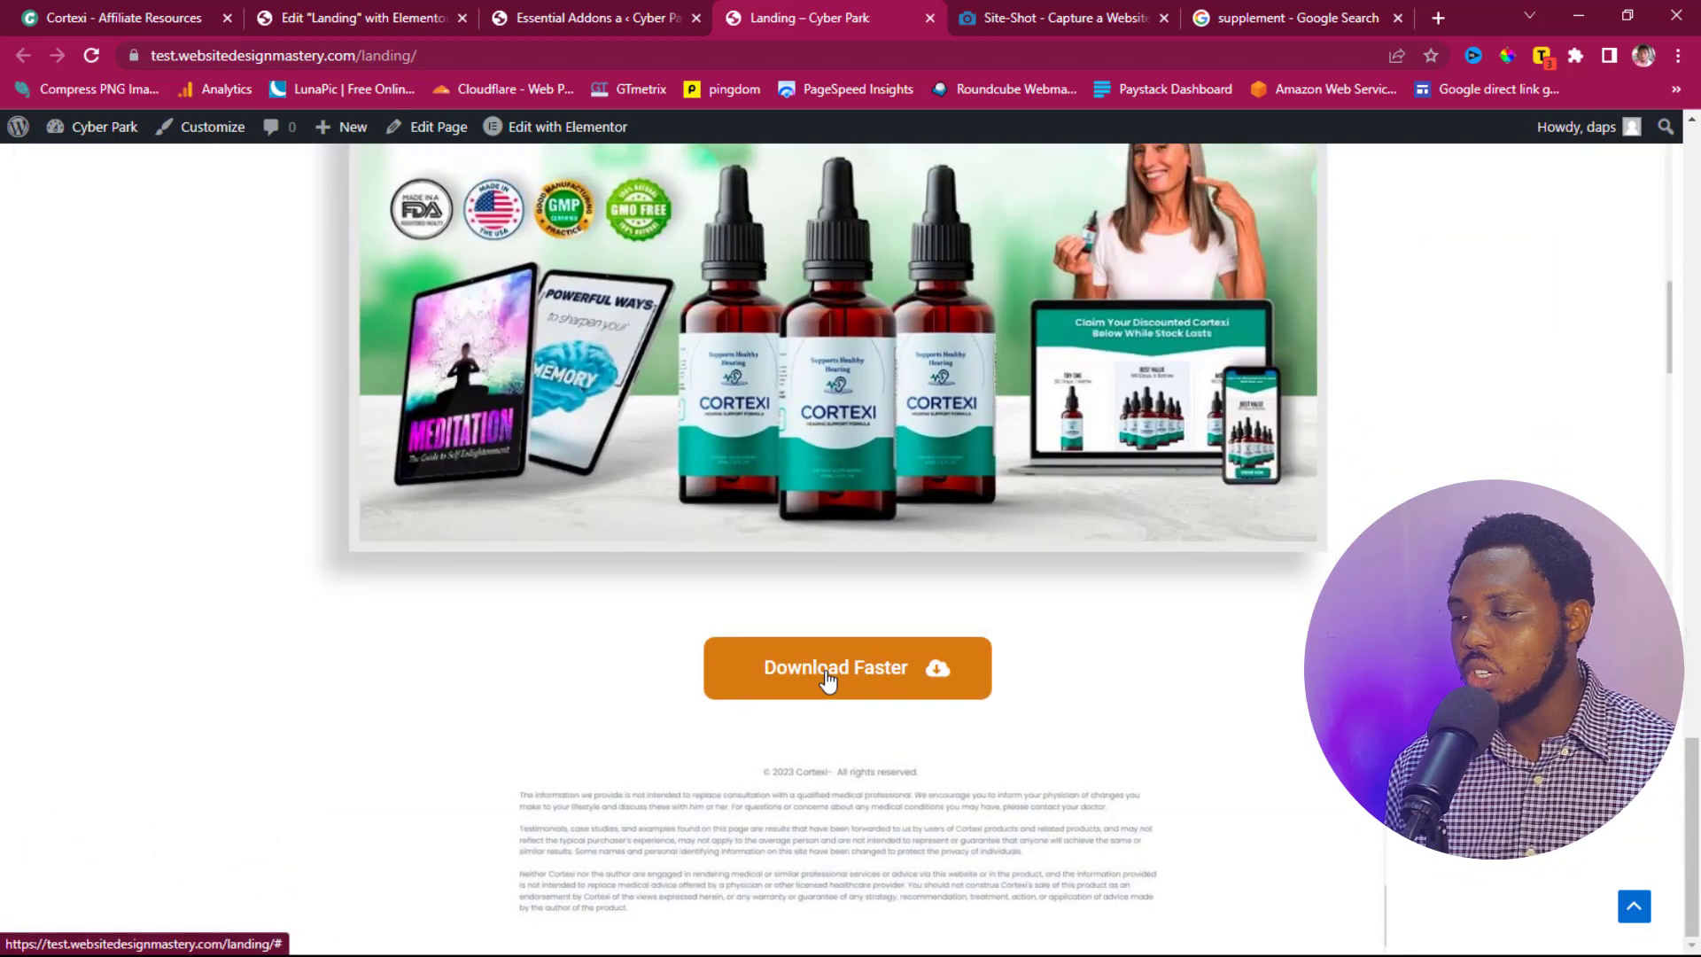
pyautogui.scroll(7, 825, 677)
pyautogui.rightClick(206, 436)
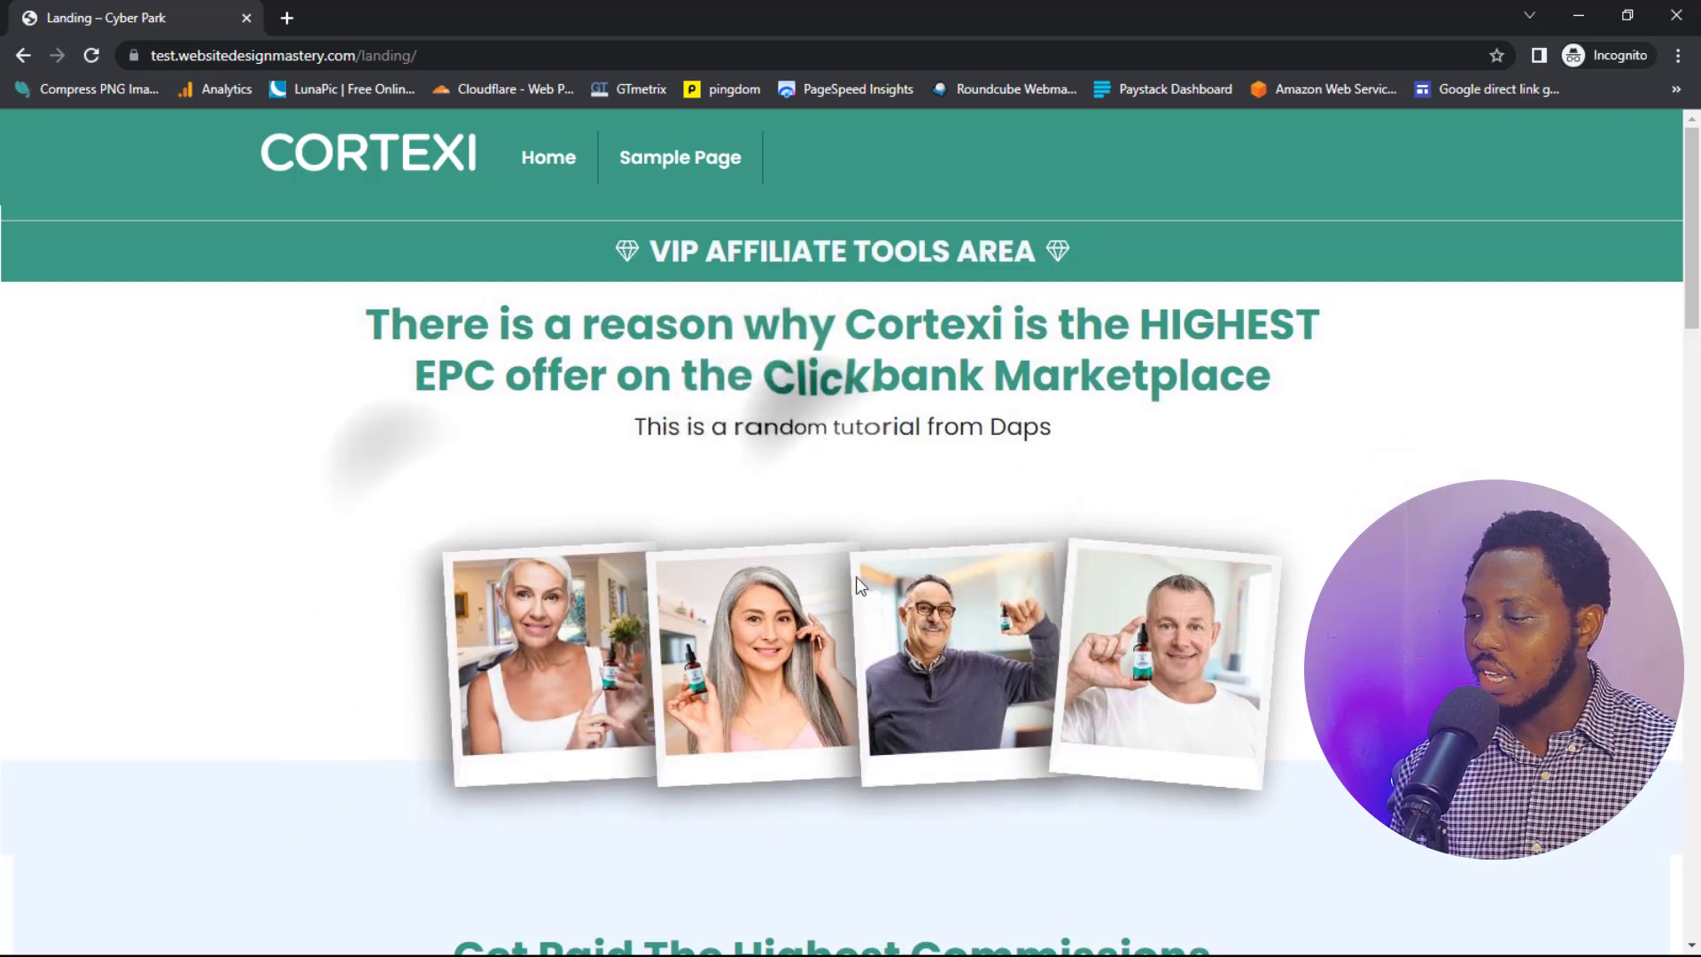
pyautogui.scroll(-1, 490, 522)
pyautogui.scroll(-20, 491, 517)
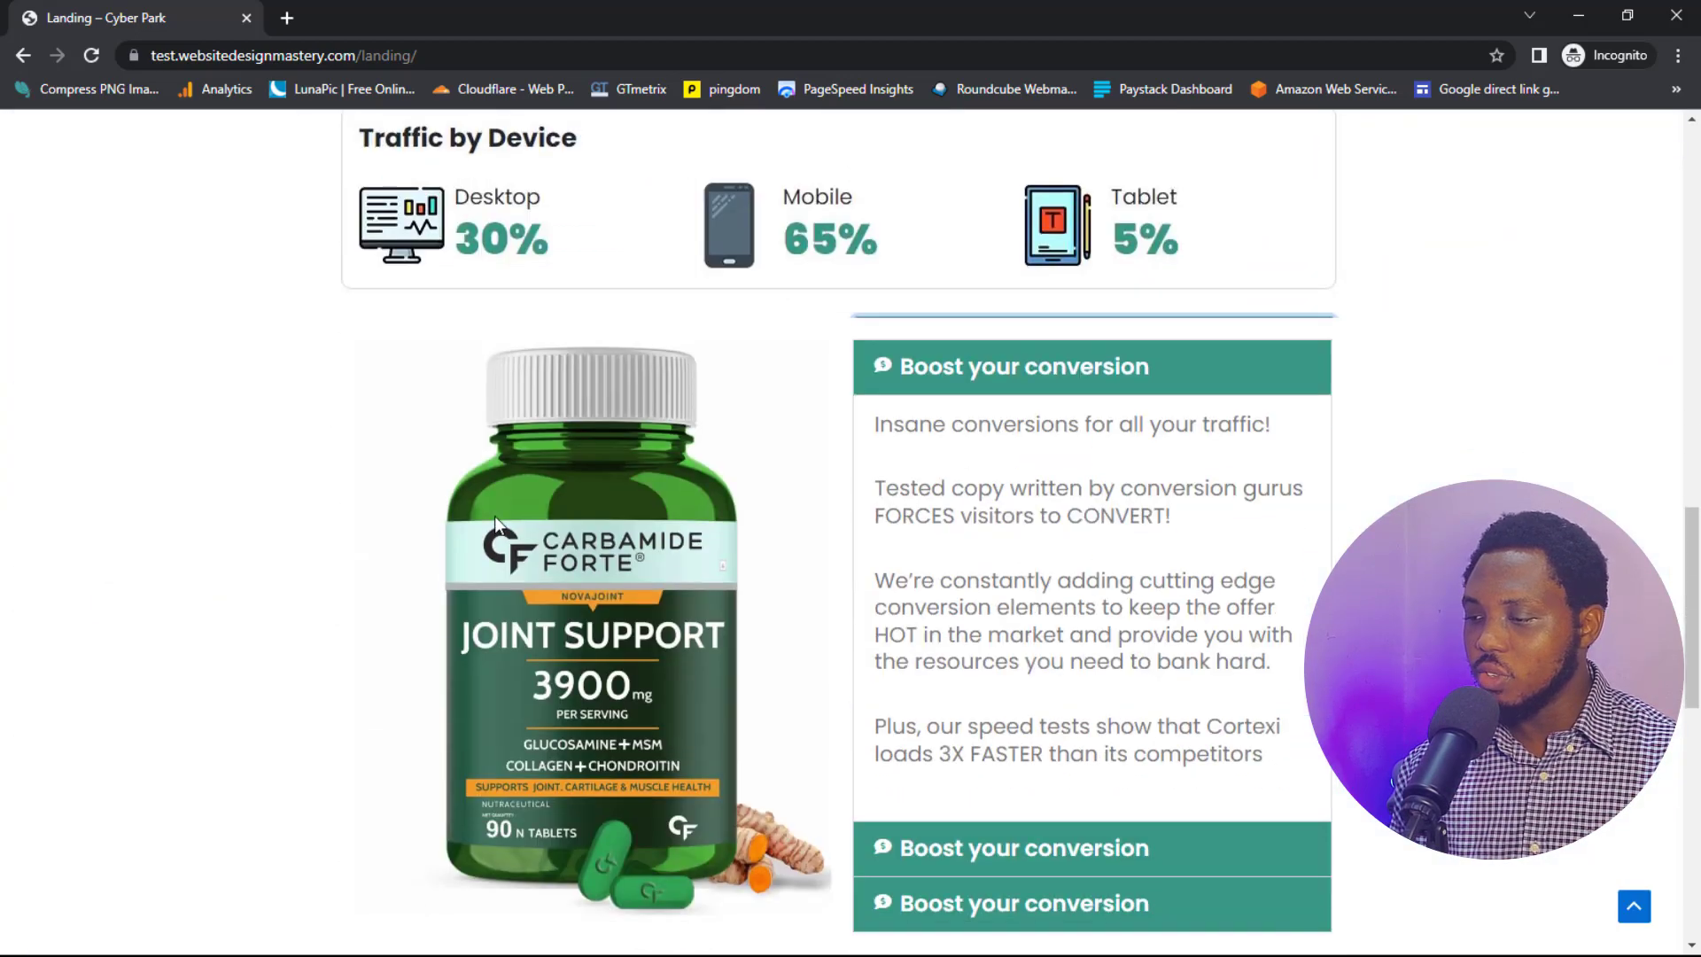
pyautogui.scroll(-2, 493, 514)
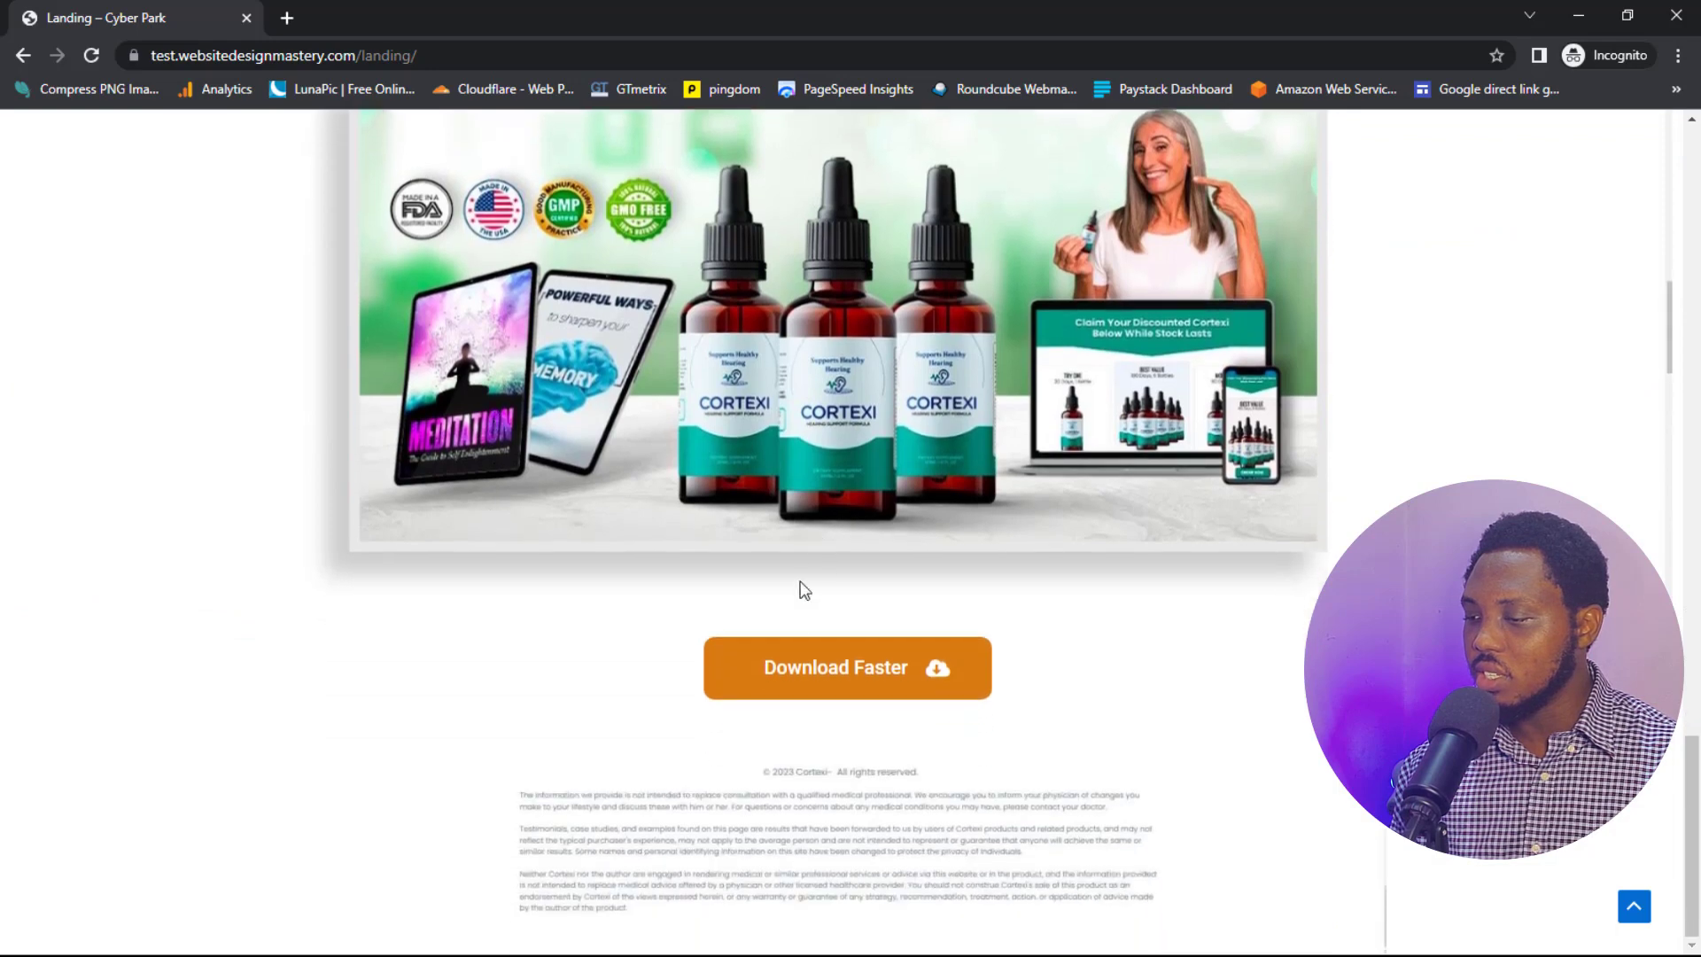
pyautogui.click(787, 676)
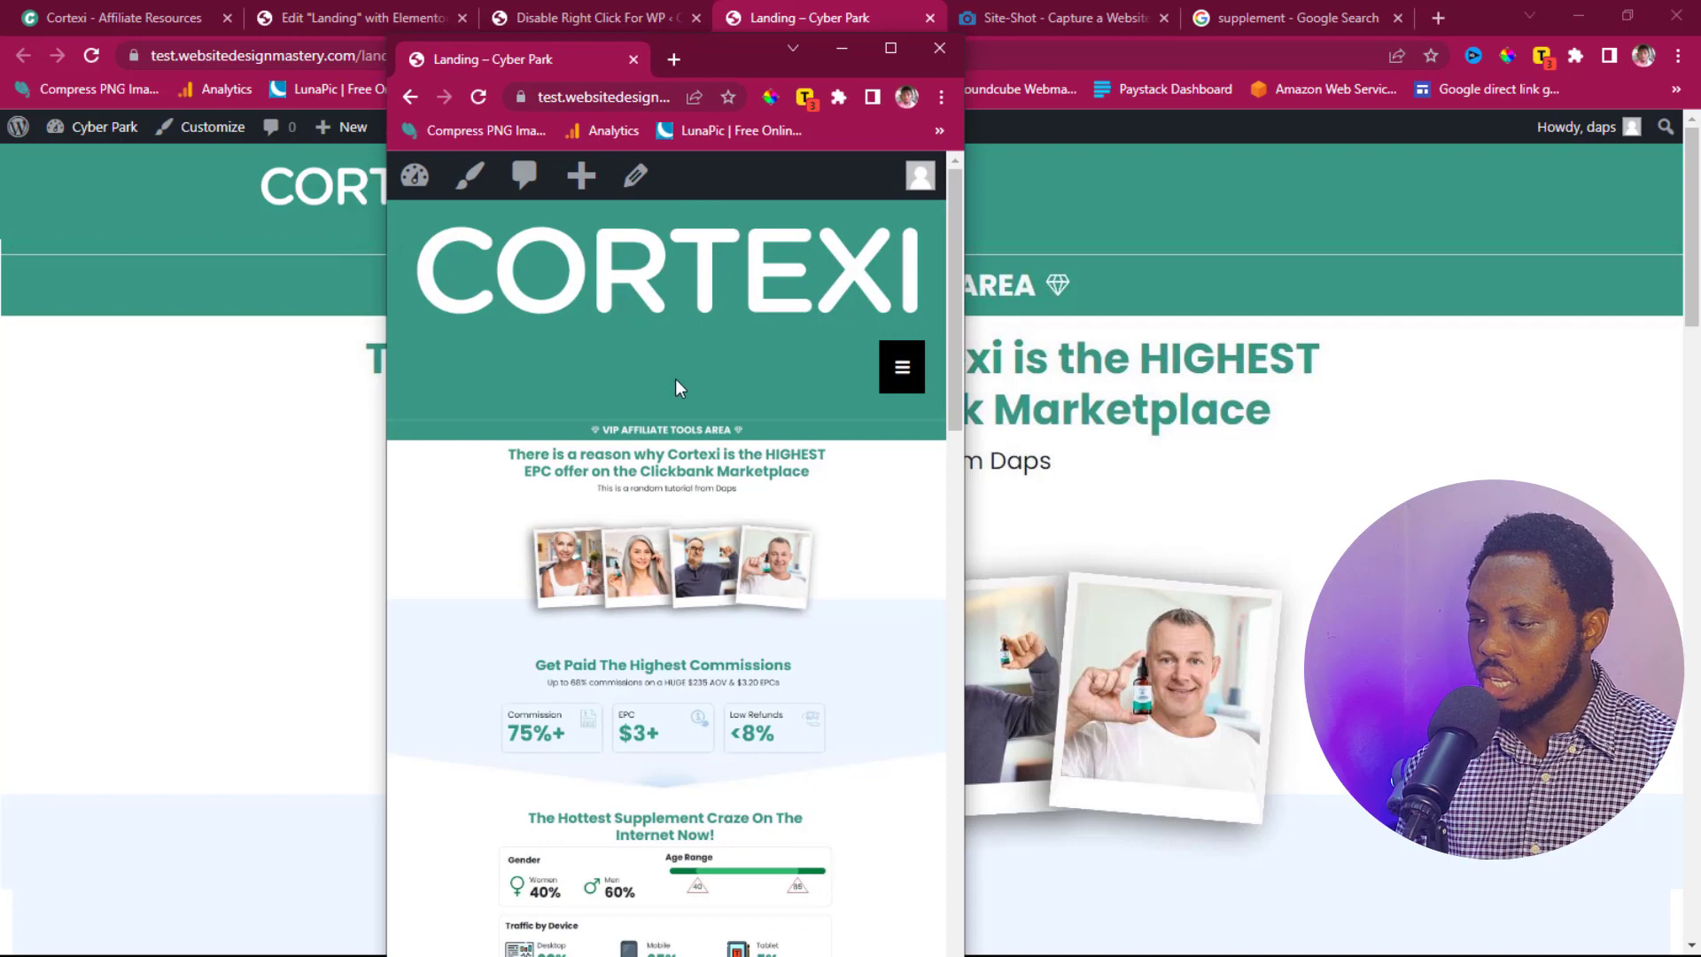
# Step: Review the cloned landing page's mobile layout from header to footer in the narrow browser window
pyautogui.scroll(-2, 673, 379)
pyautogui.scroll(-2, 673, 379)
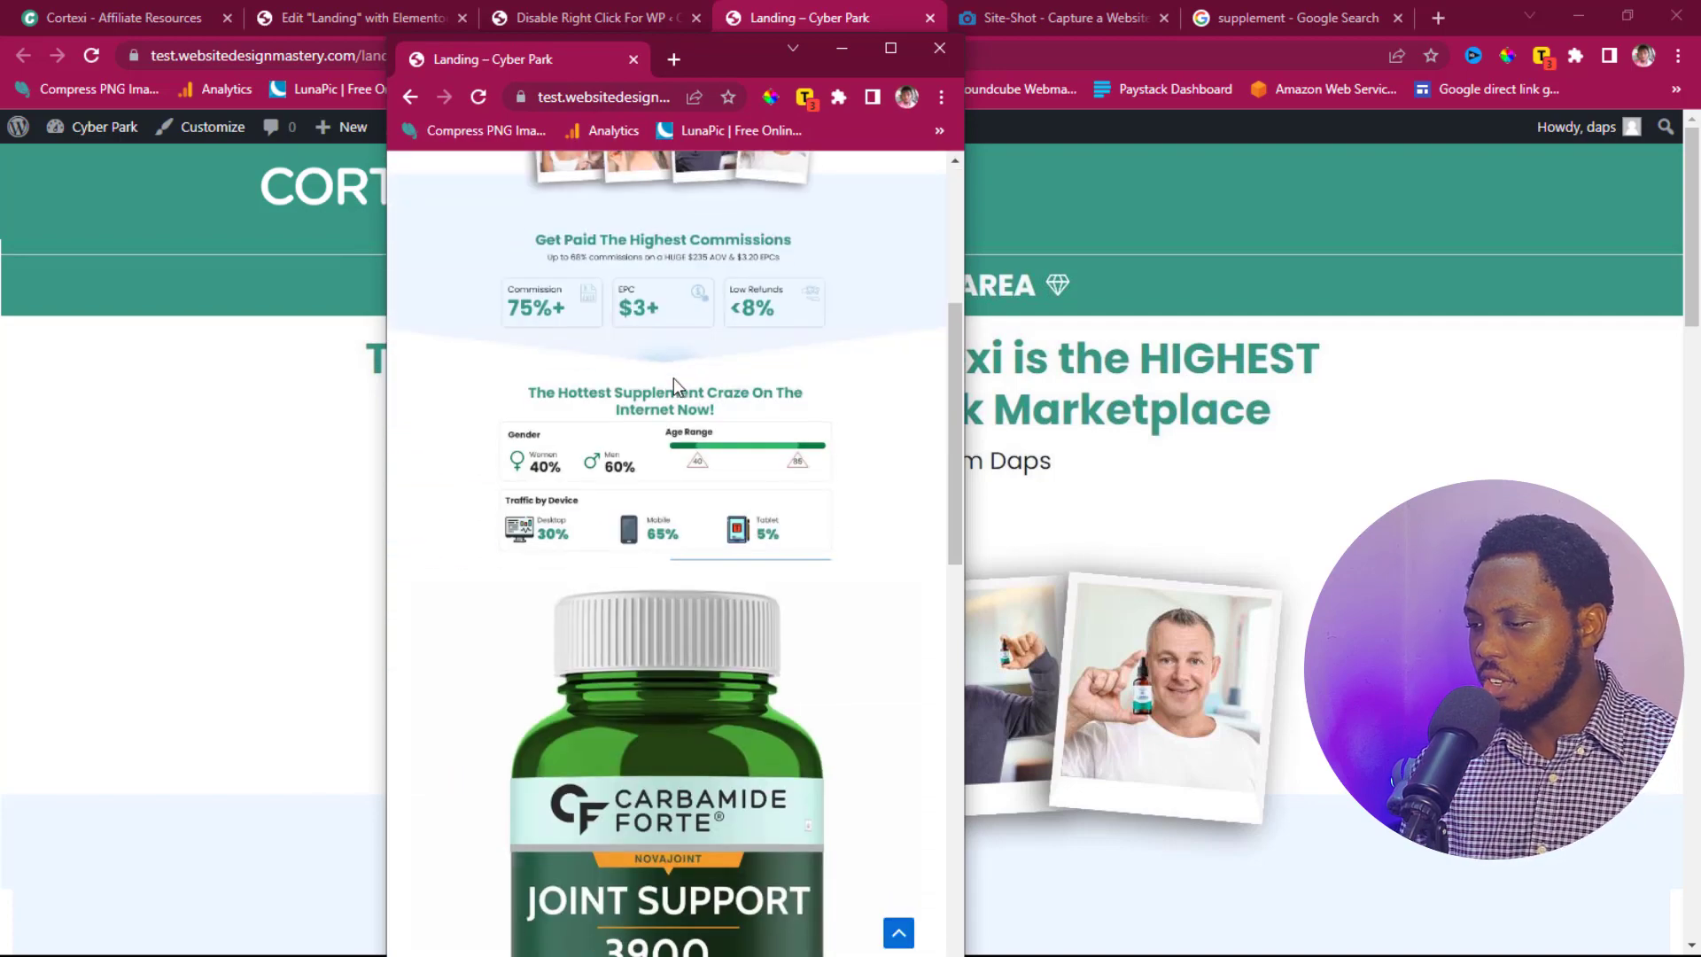
pyautogui.scroll(-4, 673, 377)
pyautogui.scroll(-8, 672, 376)
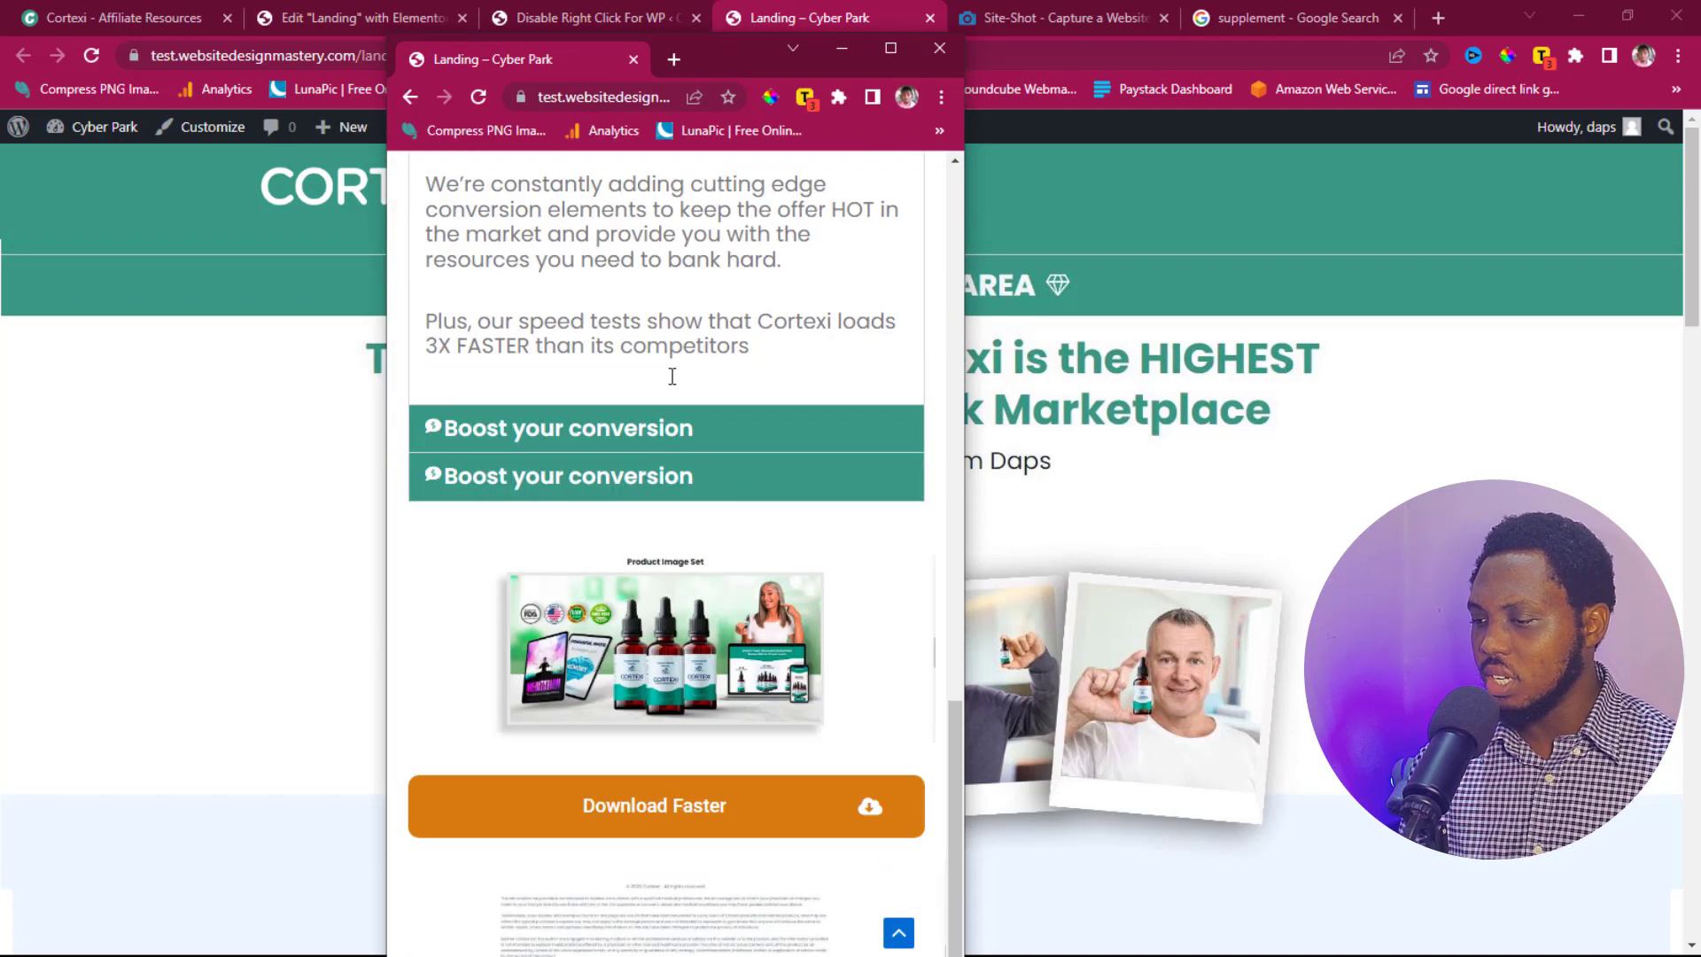
pyautogui.scroll(15, 672, 376)
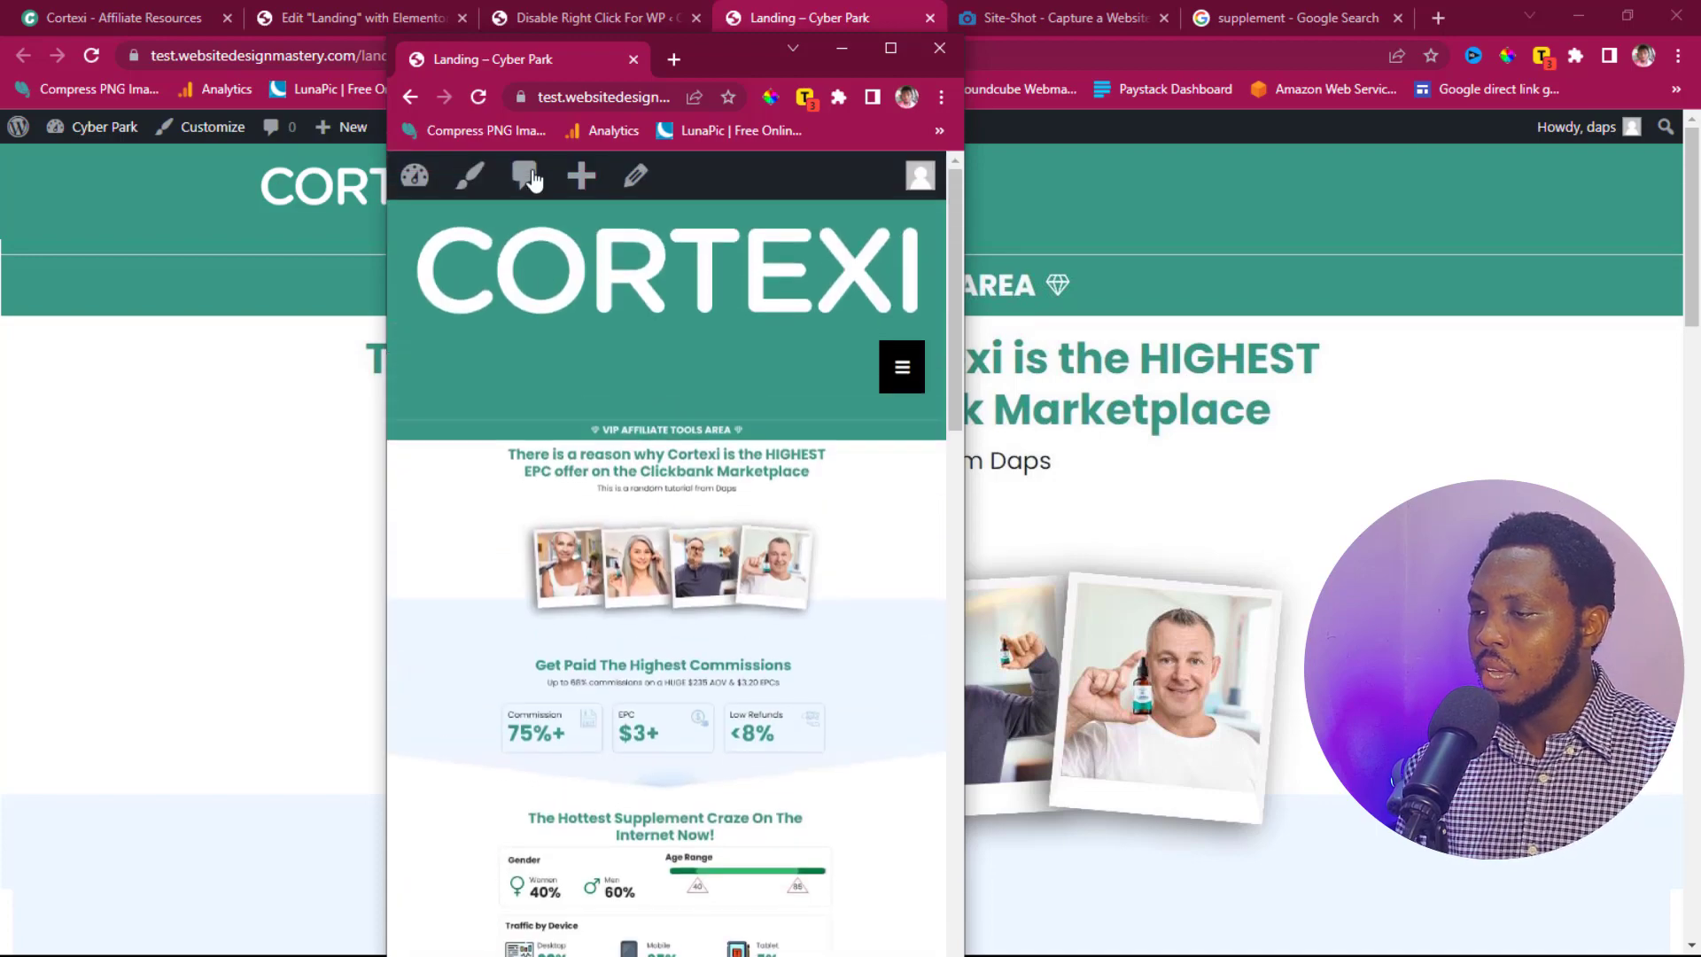
# Step: Copy the original Cortexi affiliate page's address and load trycortexi.com/info/affiliates.html in the narrow browser window to show its mobile layout
pyautogui.moveTo(722, 57); pyautogui.dragTo(1097, 119)
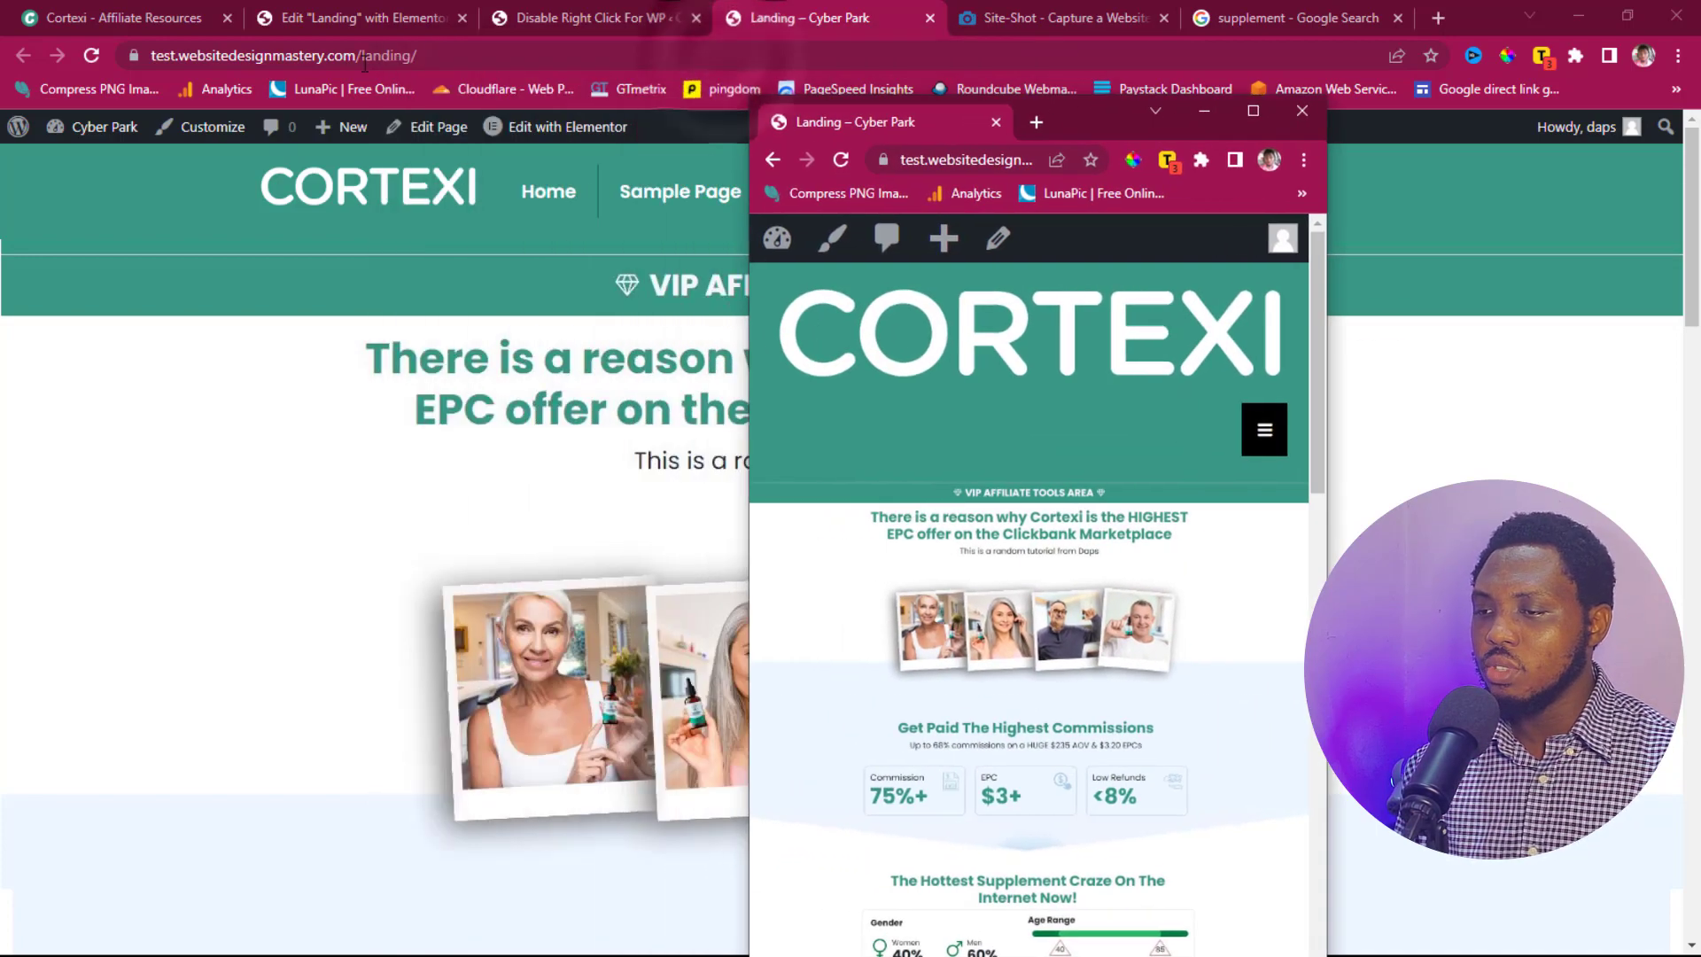
pyautogui.click(113, 16)
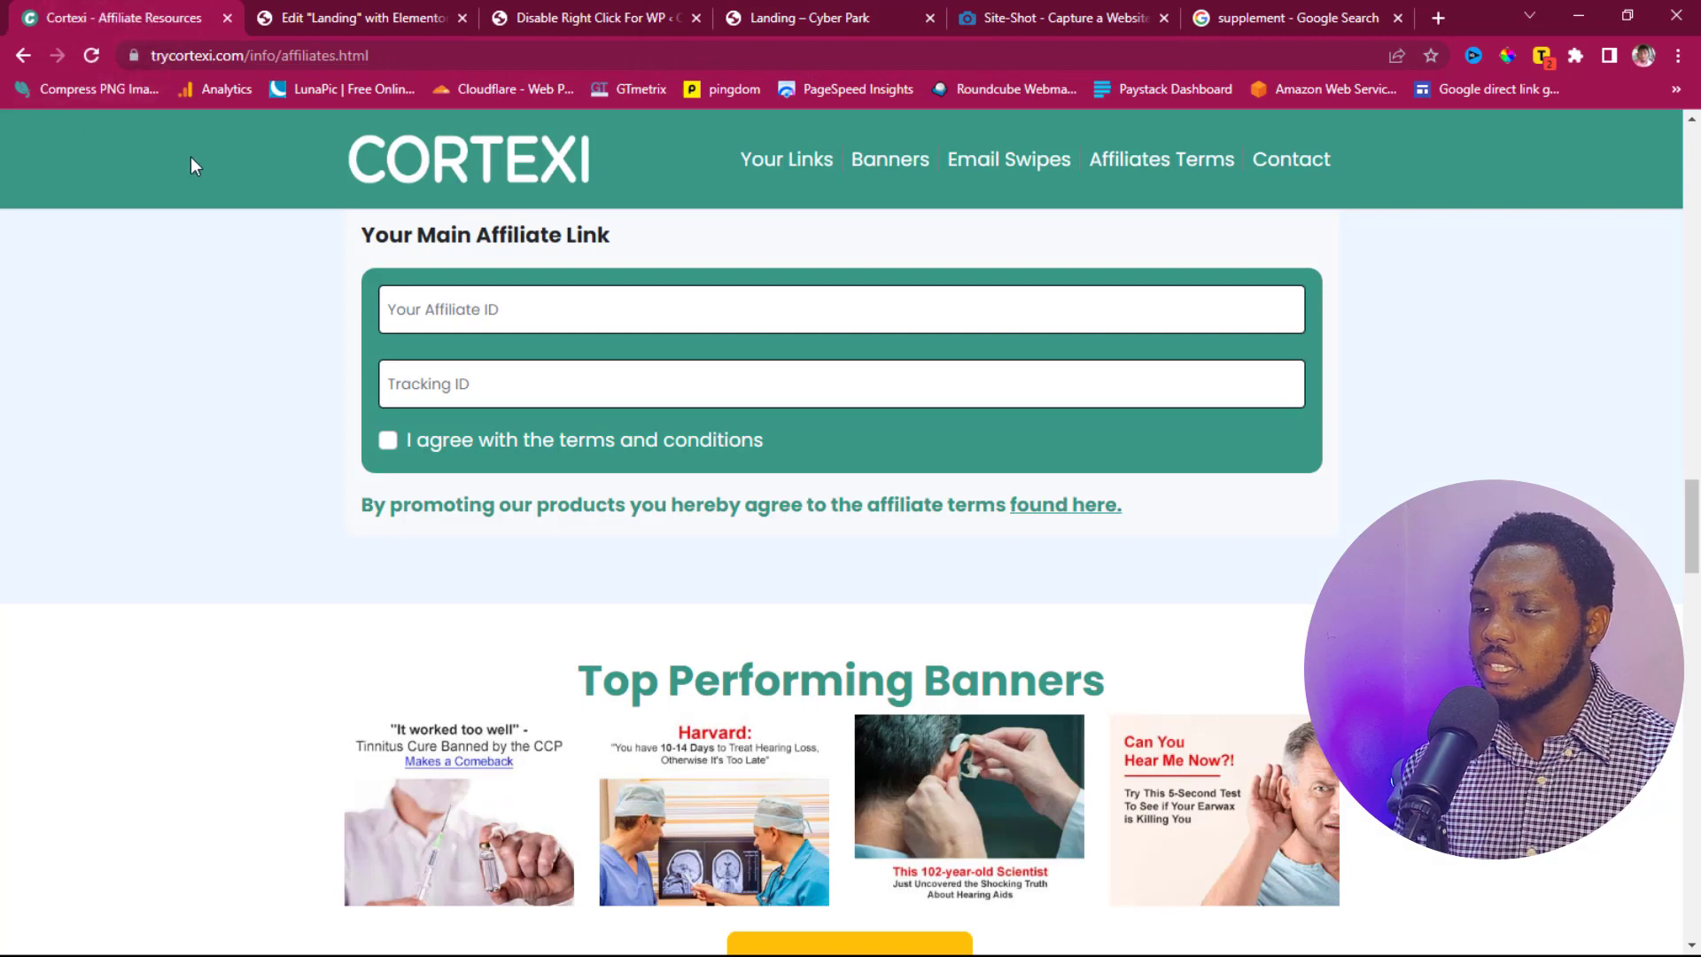
pyautogui.click(431, 53)
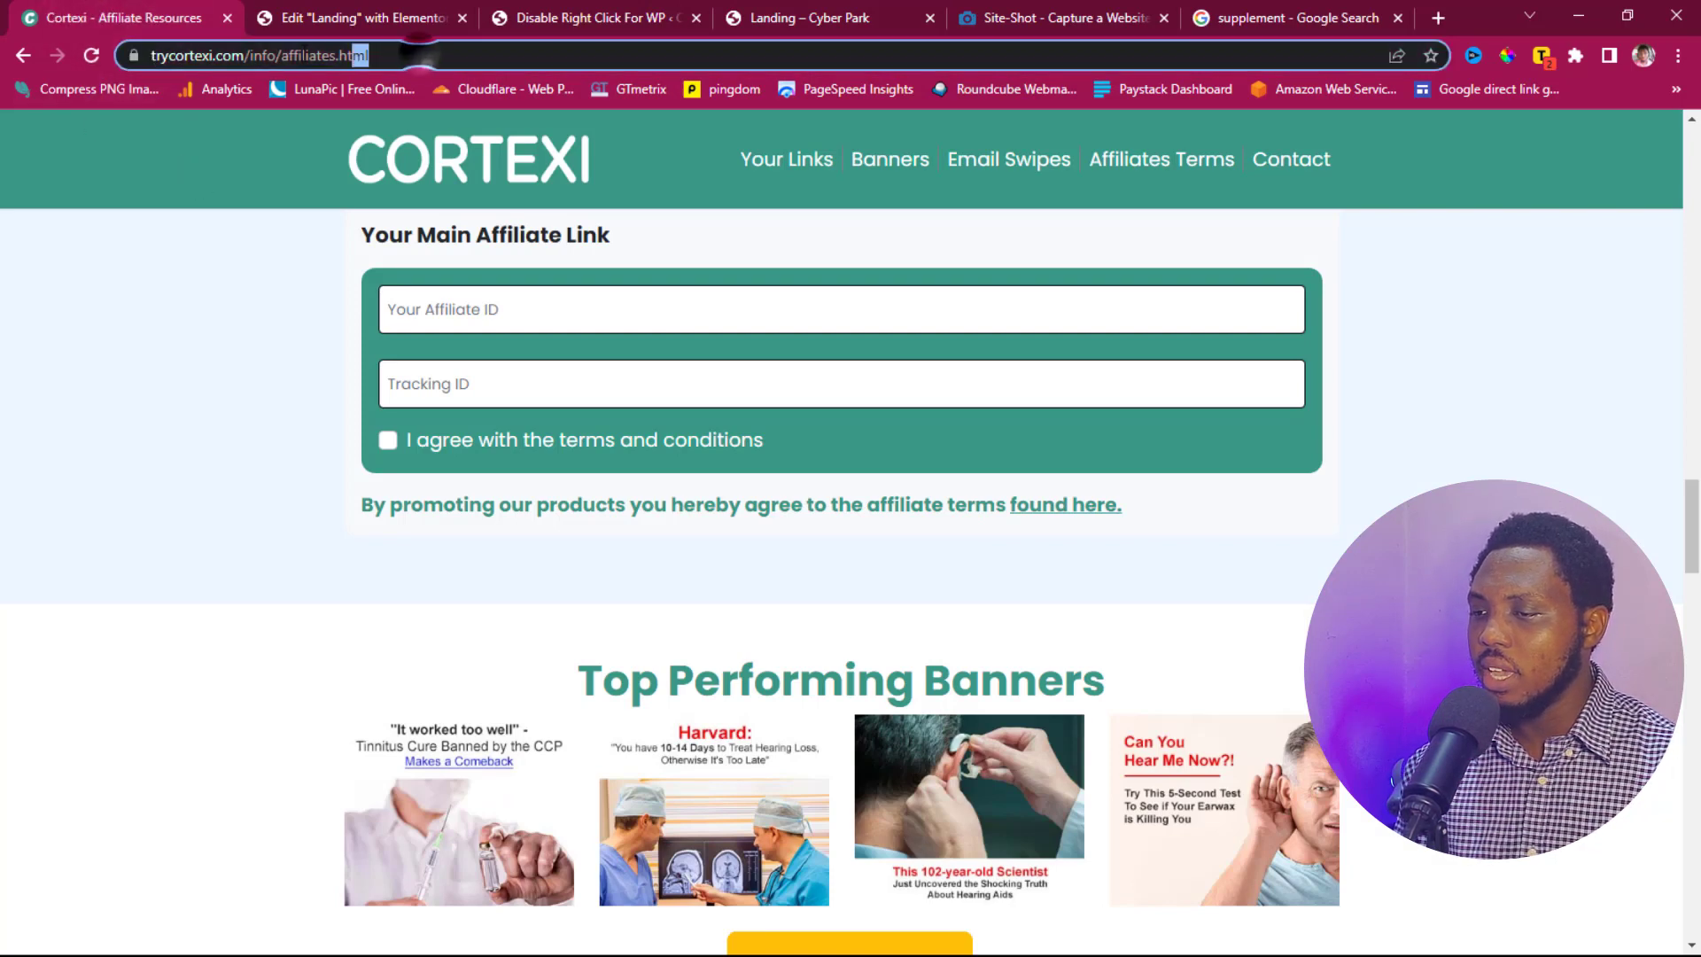
pyautogui.rightClick(222, 57)
pyautogui.click(274, 209)
pyautogui.hotkey('alt', 'Tab')
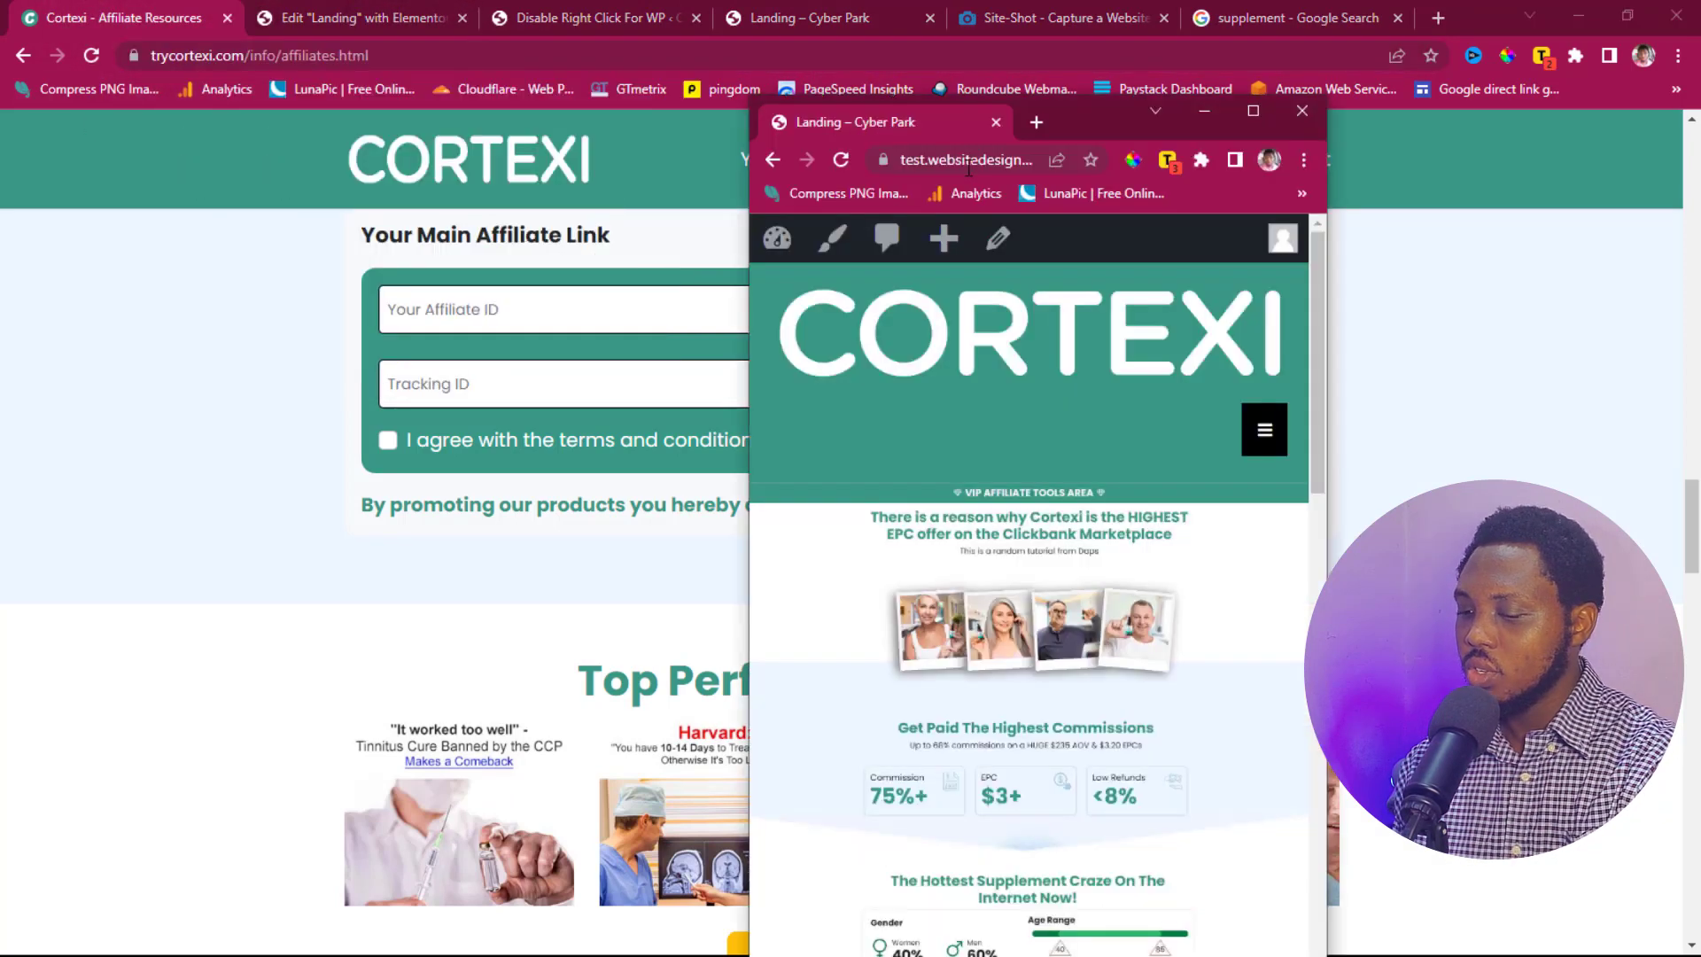
pyautogui.click(966, 165)
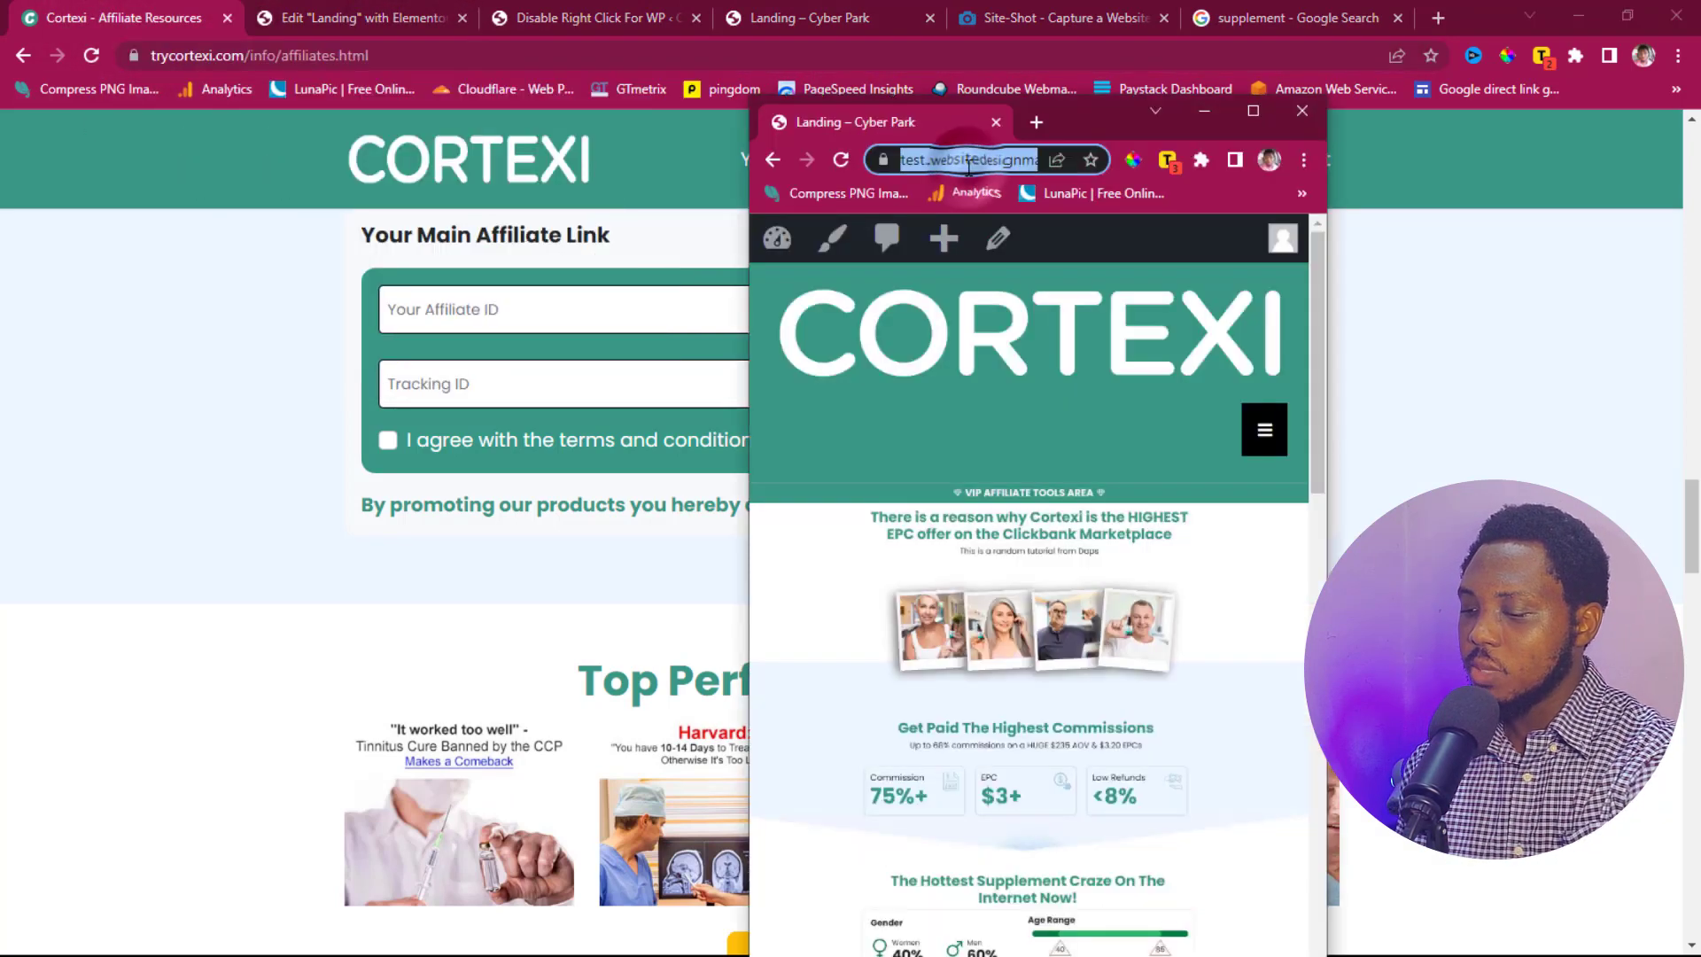
pyautogui.hotkey('ctrl', 'v')
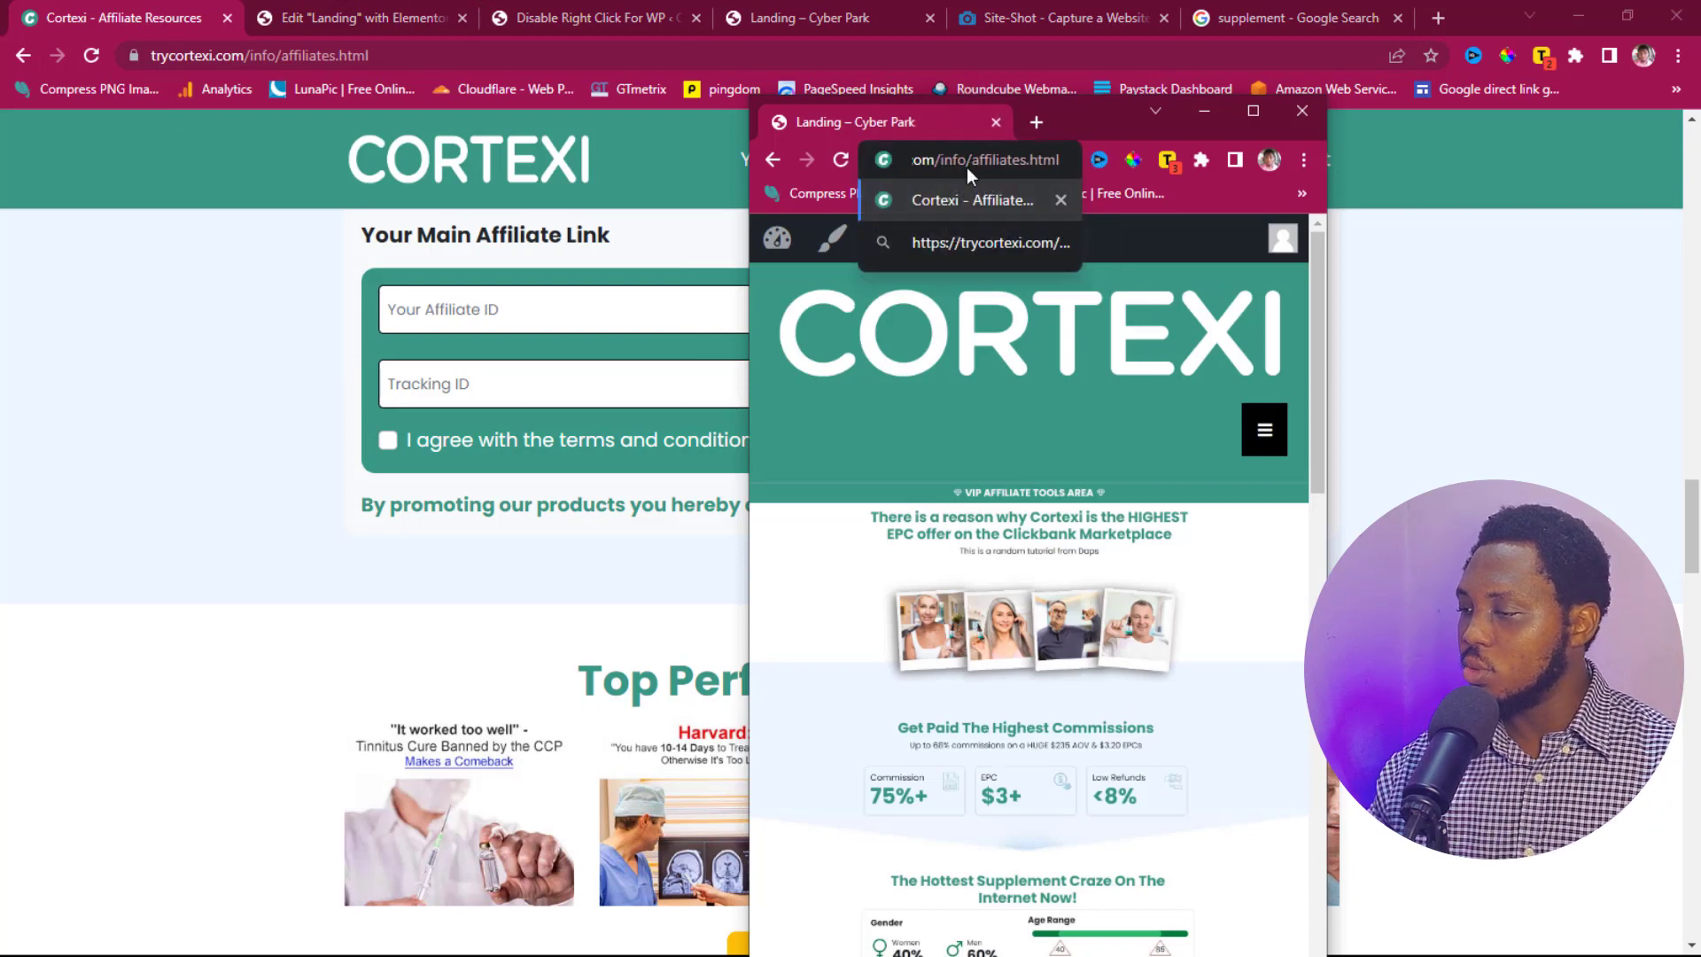
pyautogui.press('Return')
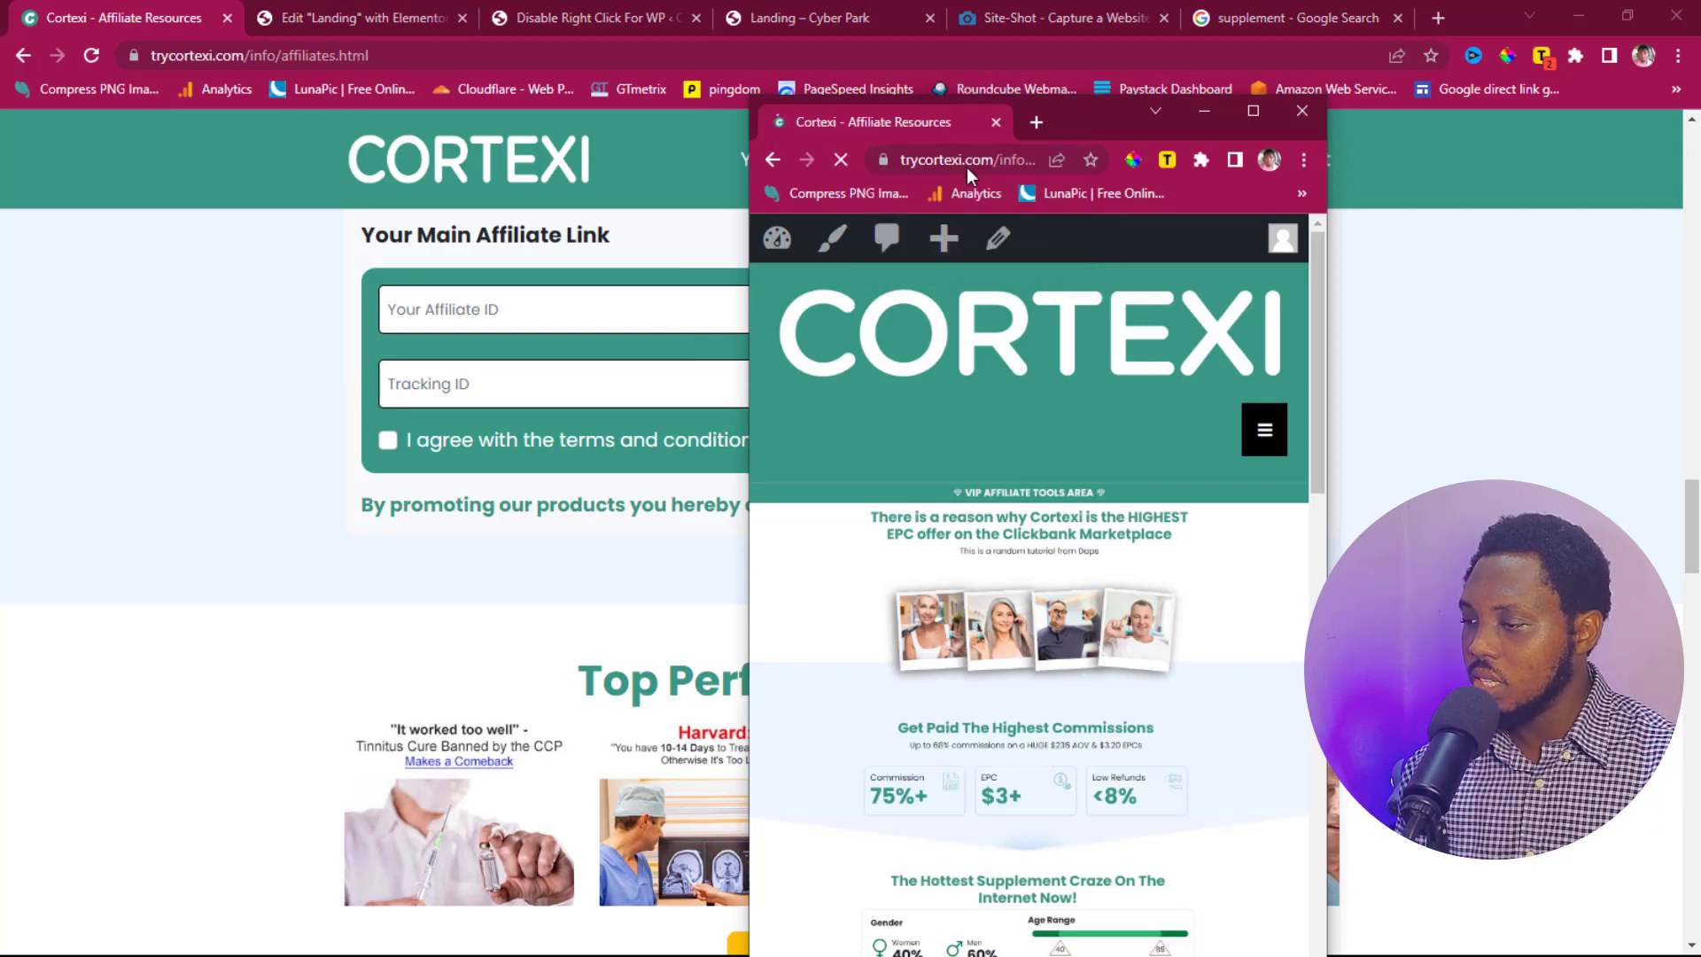
# Step: Examine the original Cortexi page's mobile layout, including the header, photo grid, commission boxes and gender and age sections
pyautogui.scroll(-8, 1274, 460)
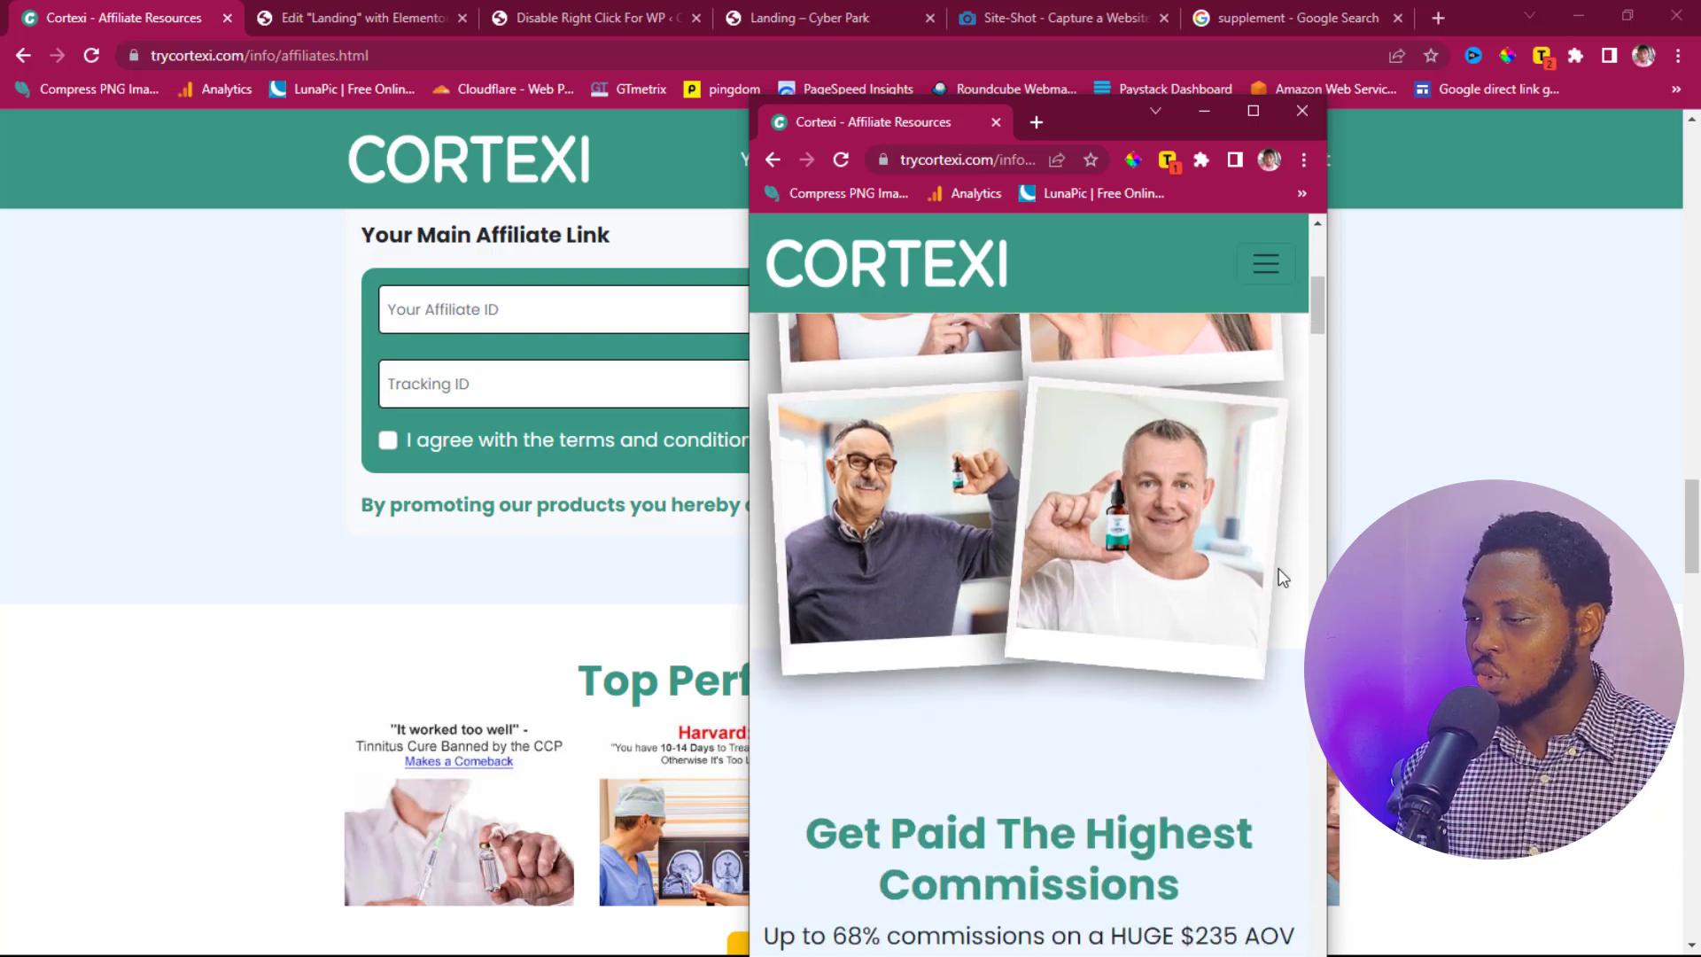
pyautogui.scroll(-5, 1278, 571)
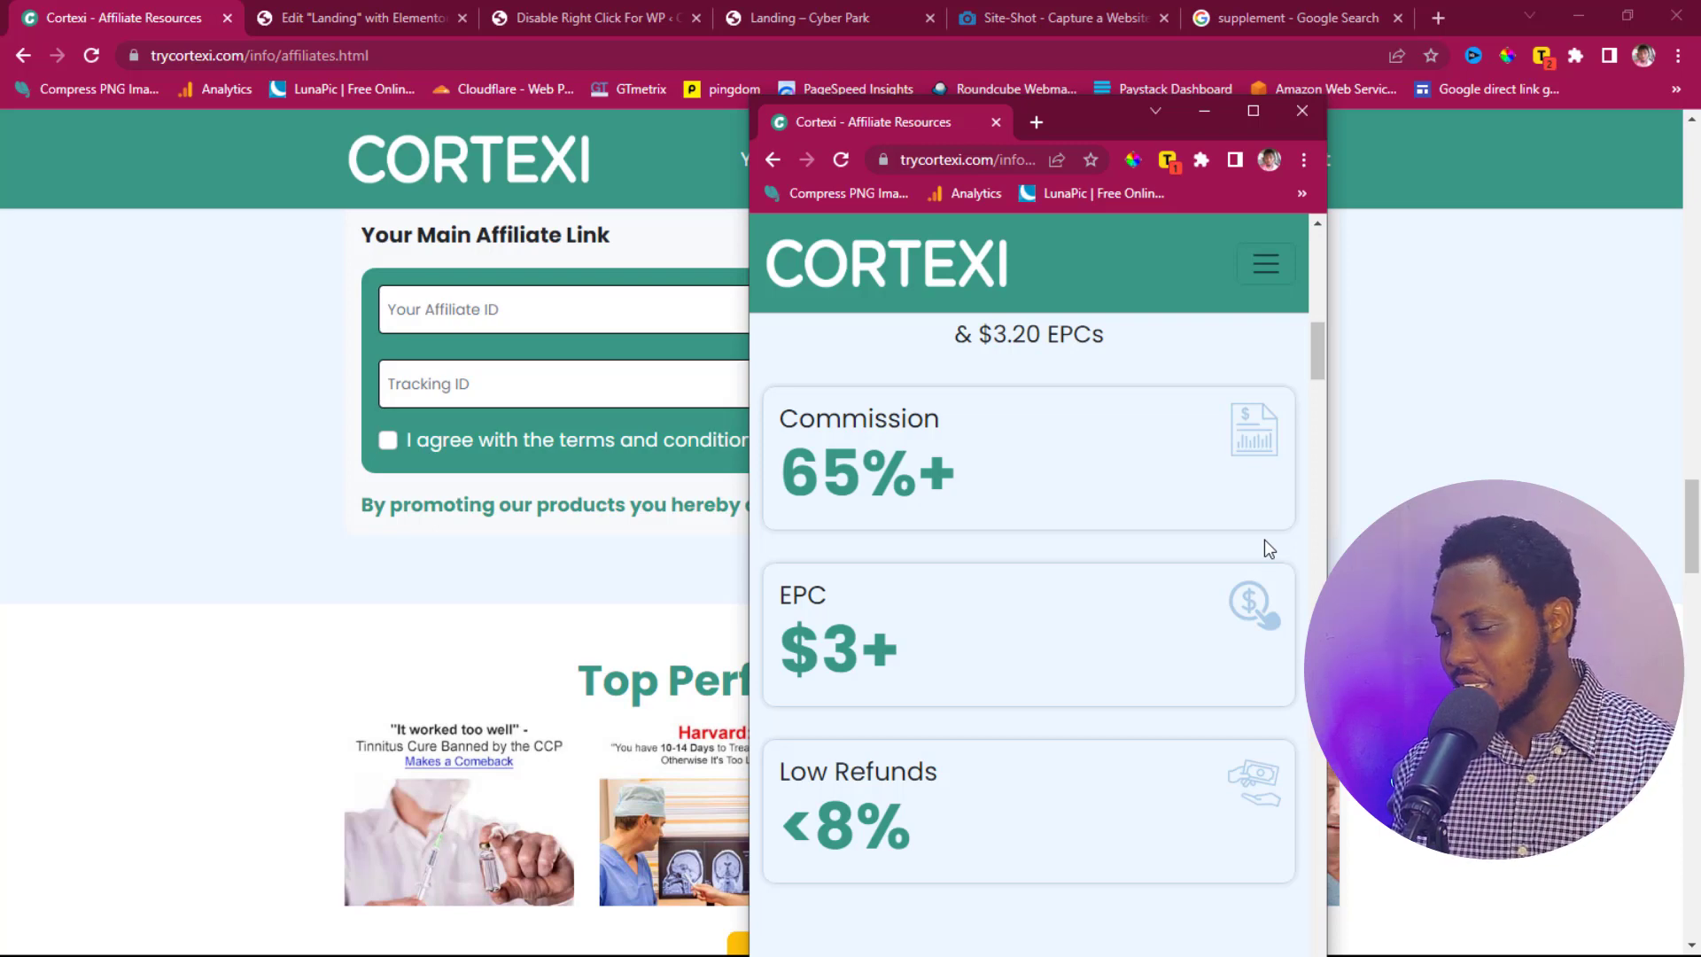
pyautogui.scroll(-5, 1263, 539)
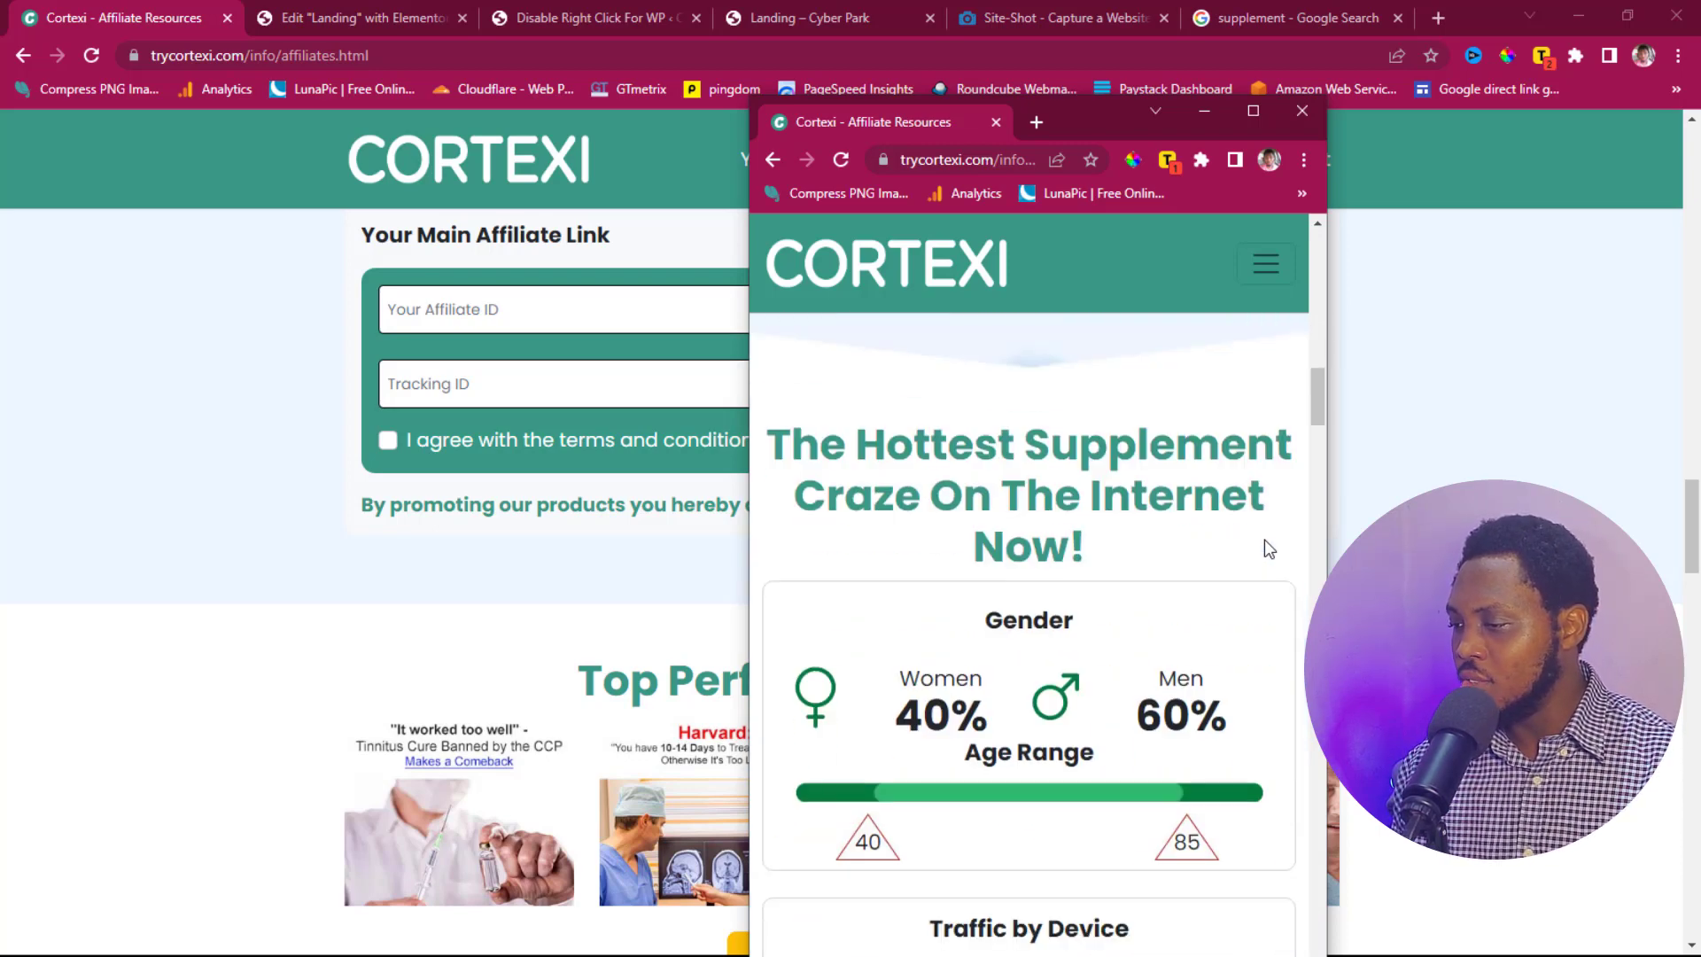
pyautogui.scroll(-5, 1264, 541)
pyautogui.scroll(7, 1264, 541)
pyautogui.scroll(10, 1265, 542)
pyautogui.scroll(-2, 1264, 542)
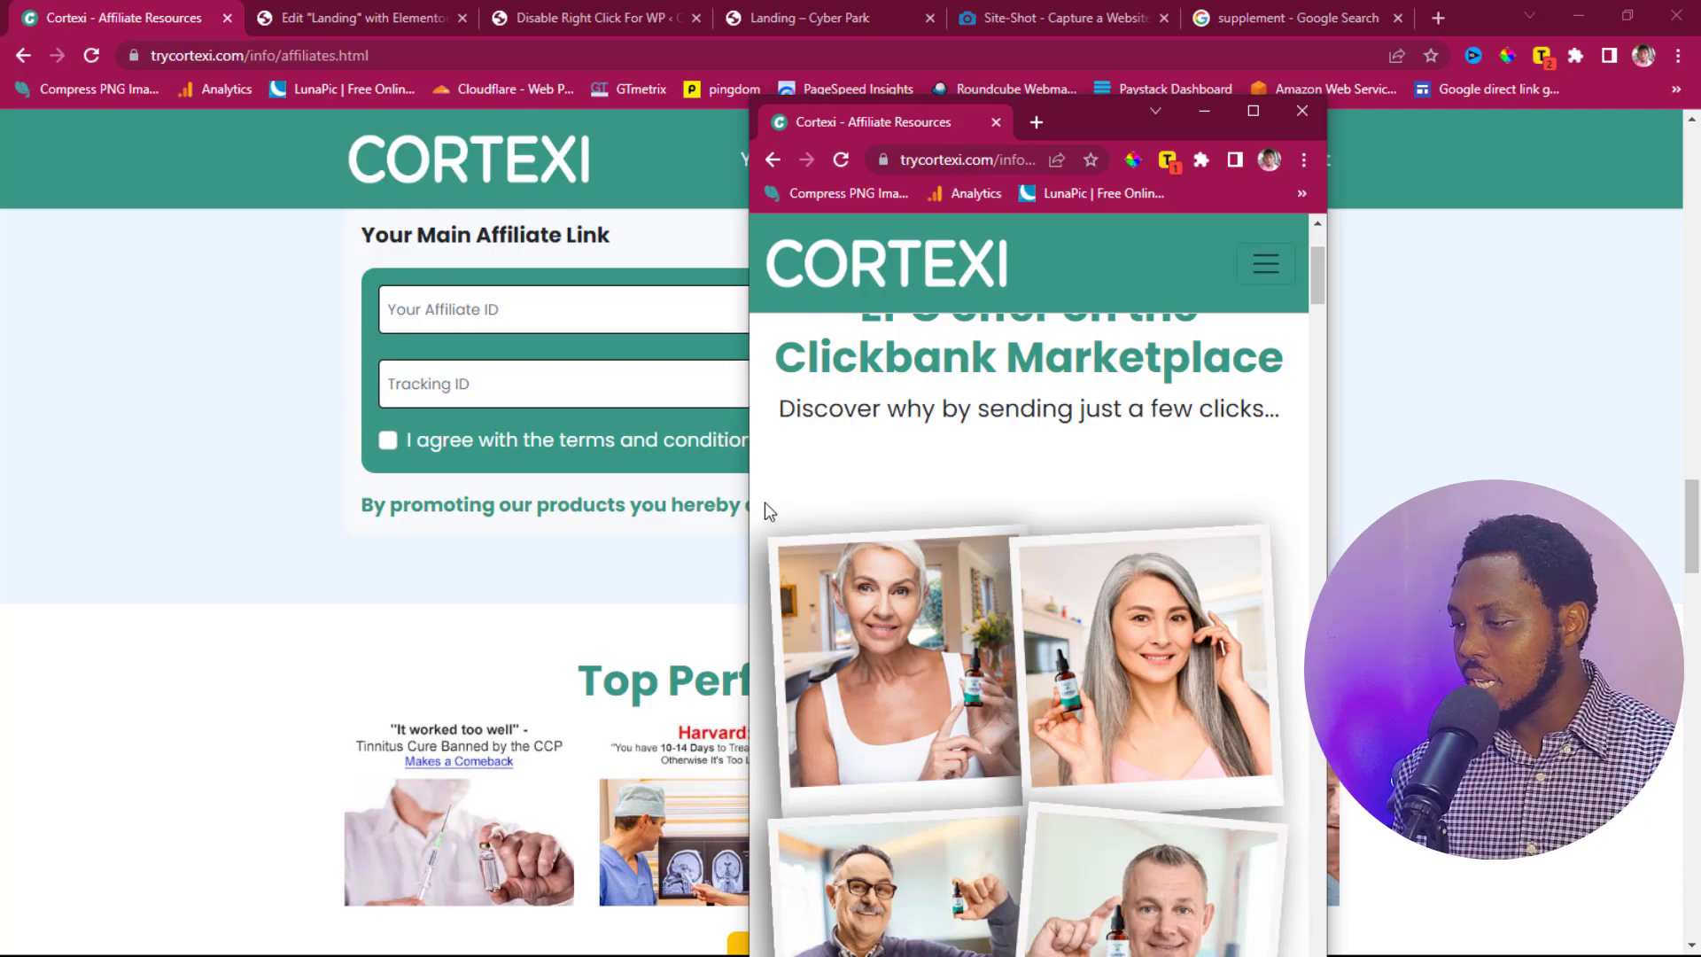
pyautogui.scroll(-5, 1294, 550)
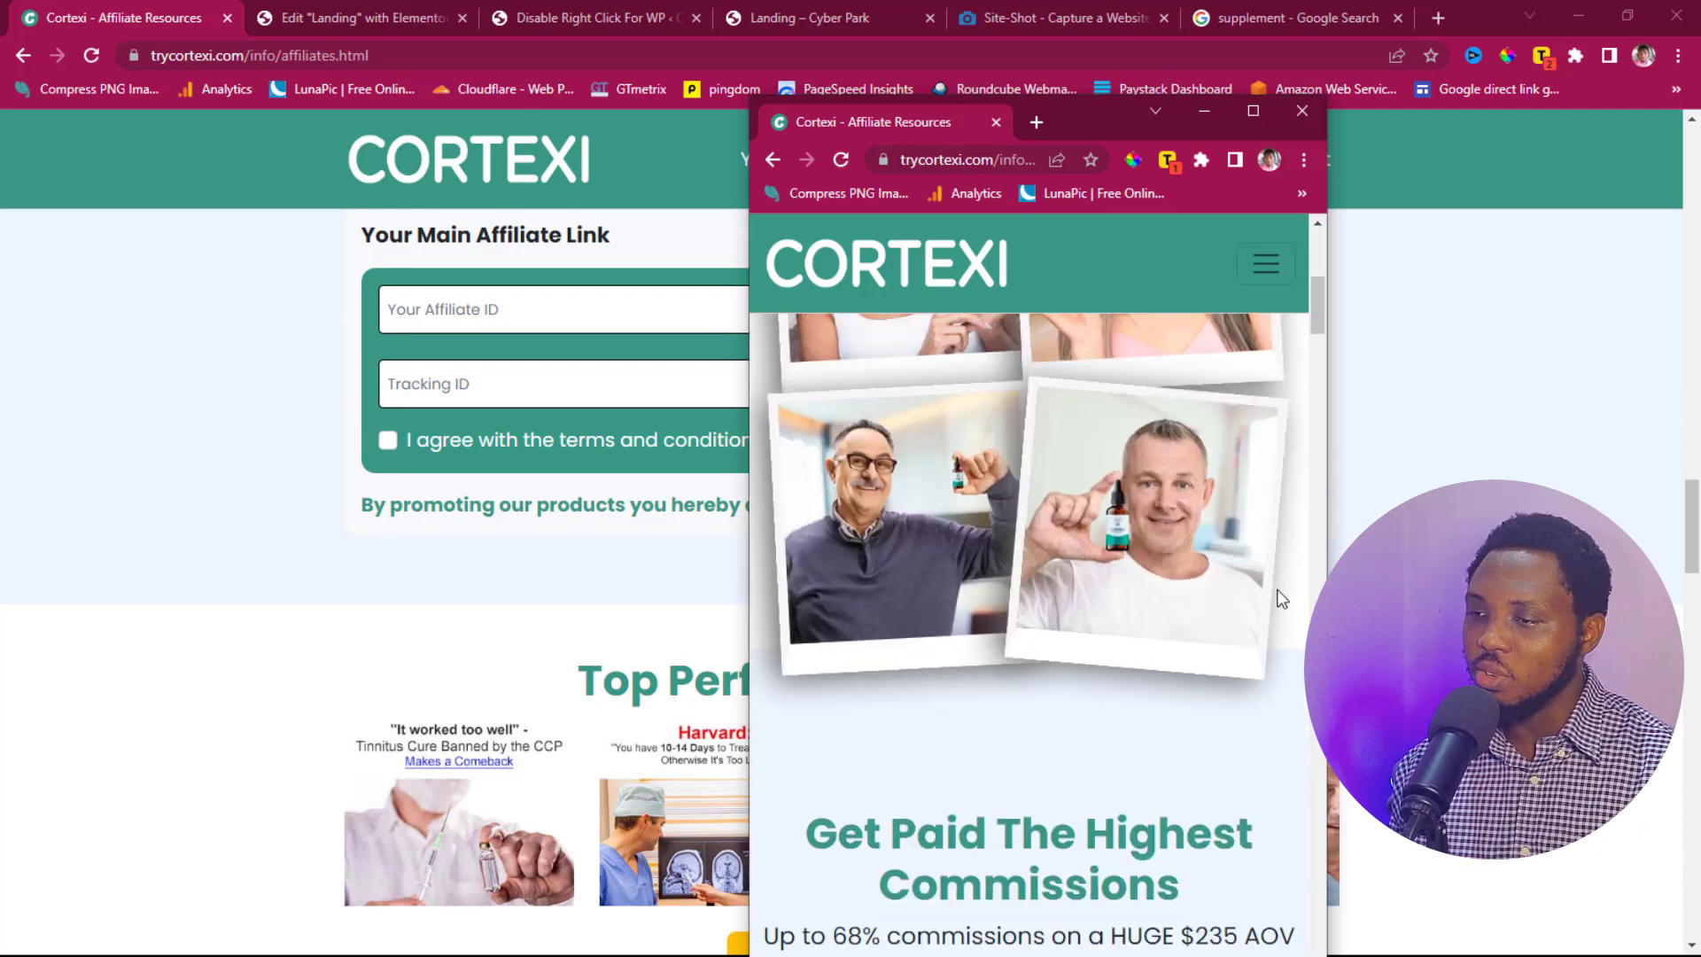
# Step: Return to the Landing page in the Elementor editor and show it in responsive mode at the mobile size
pyautogui.click(312, 19)
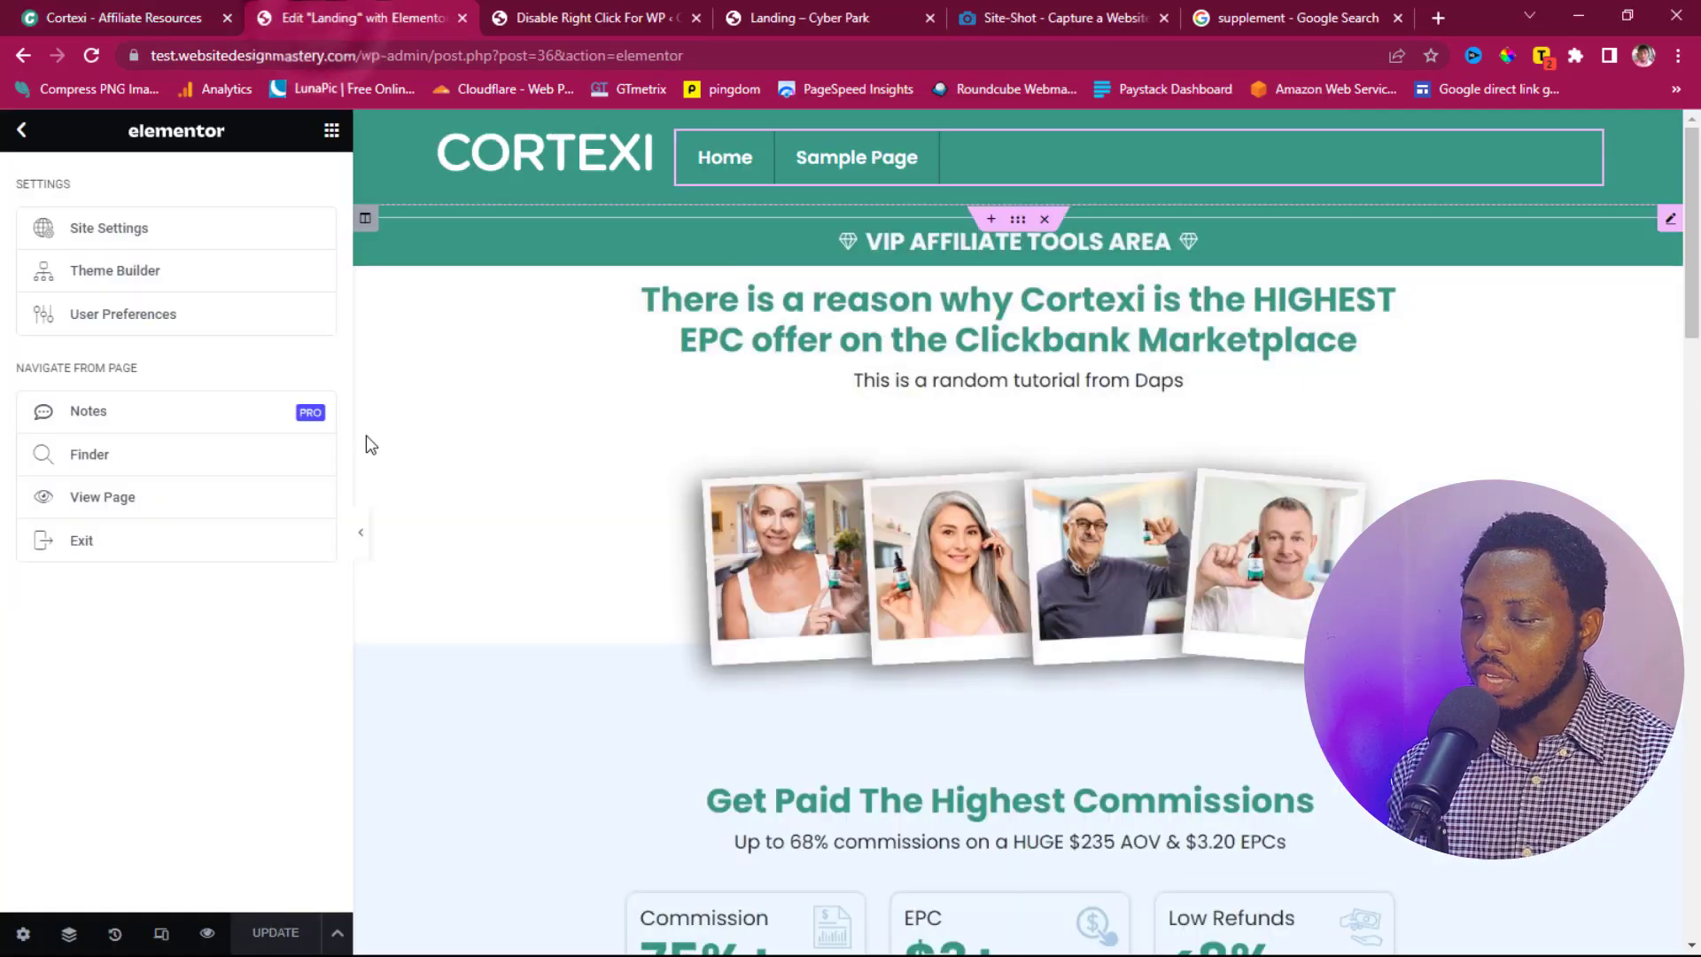
pyautogui.click(157, 940)
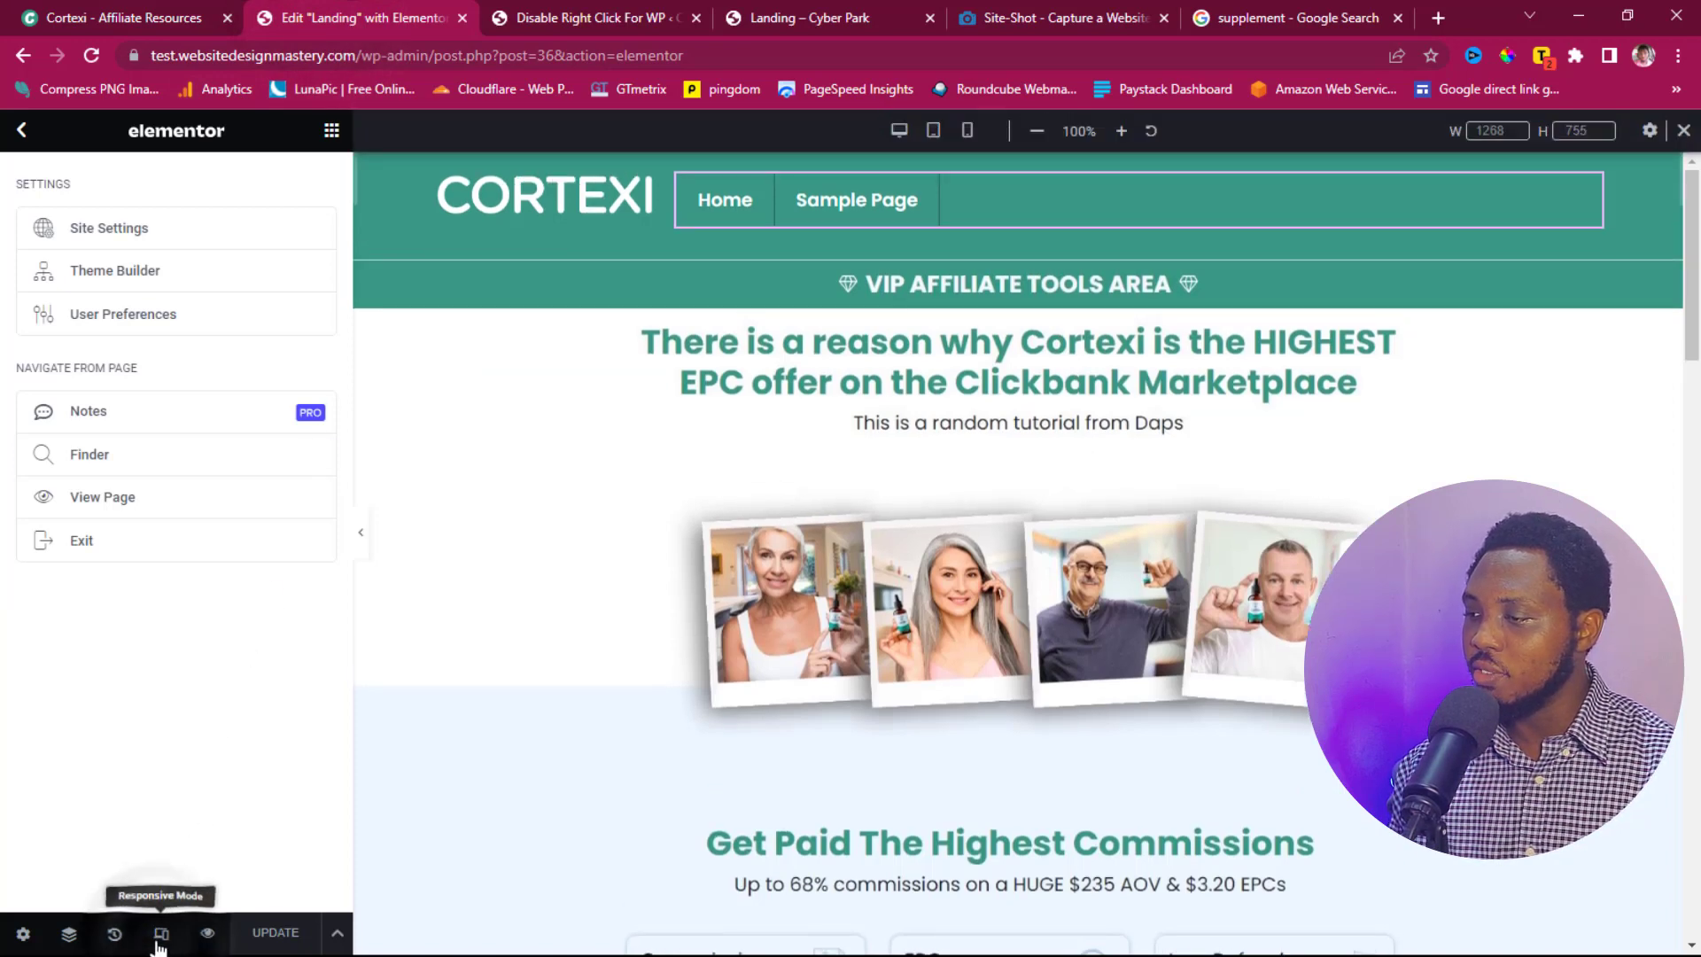
pyautogui.click(969, 132)
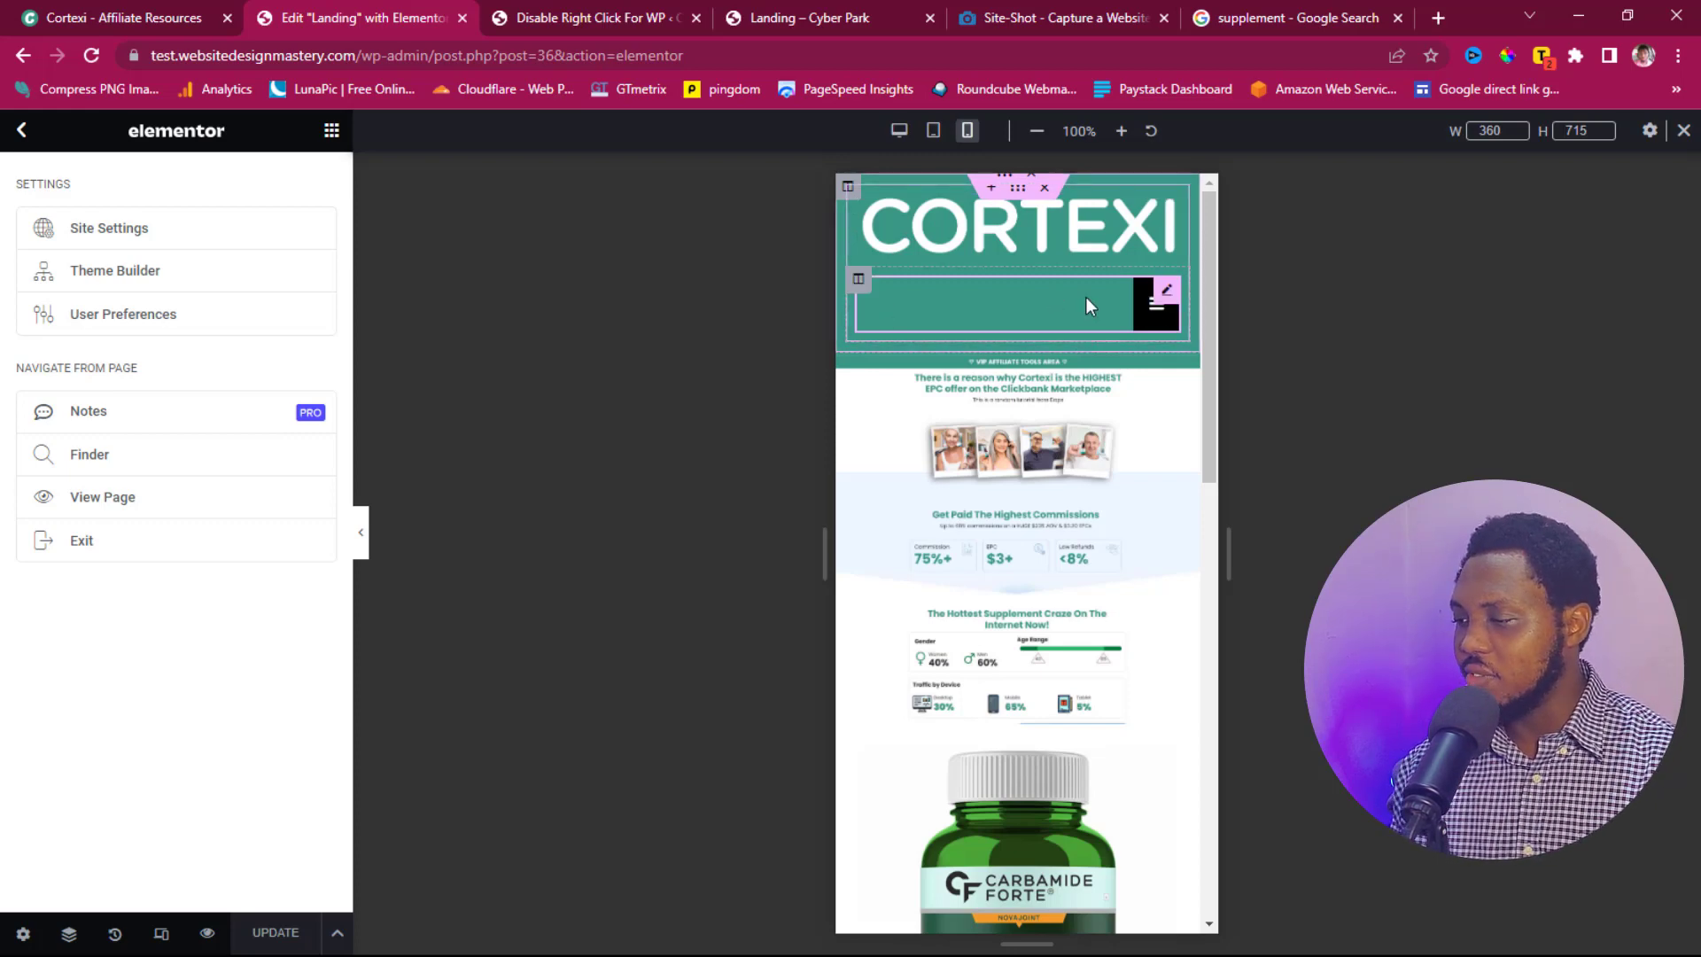
pyautogui.scroll(-1, 1088, 401)
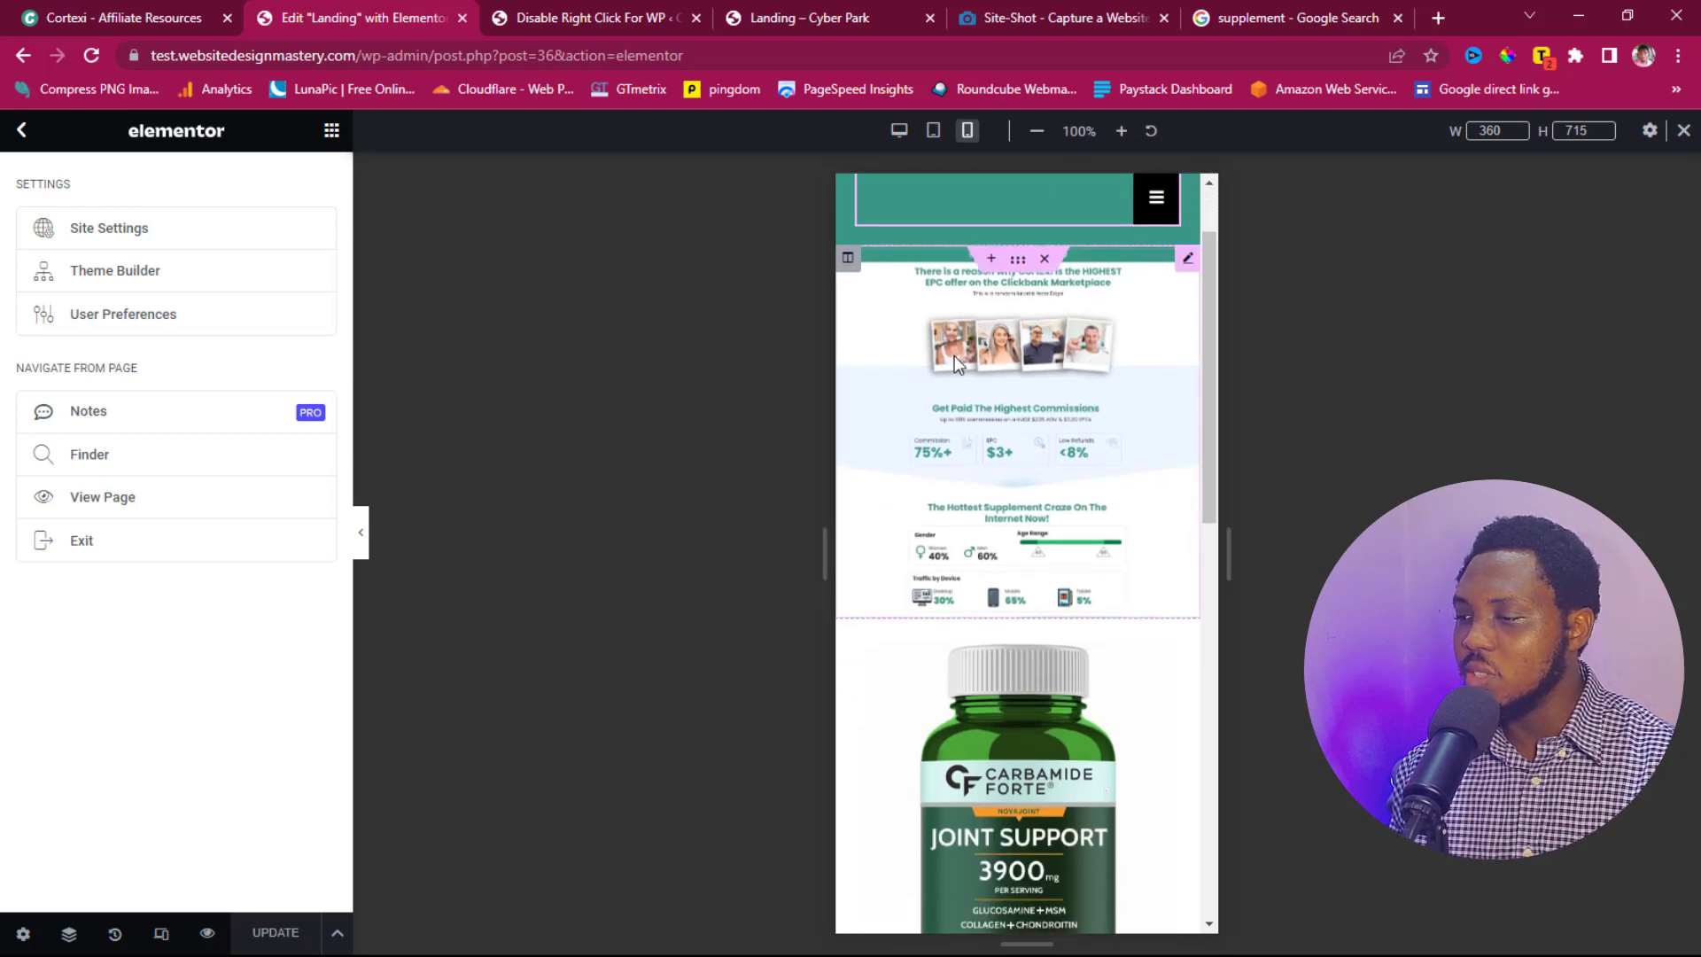